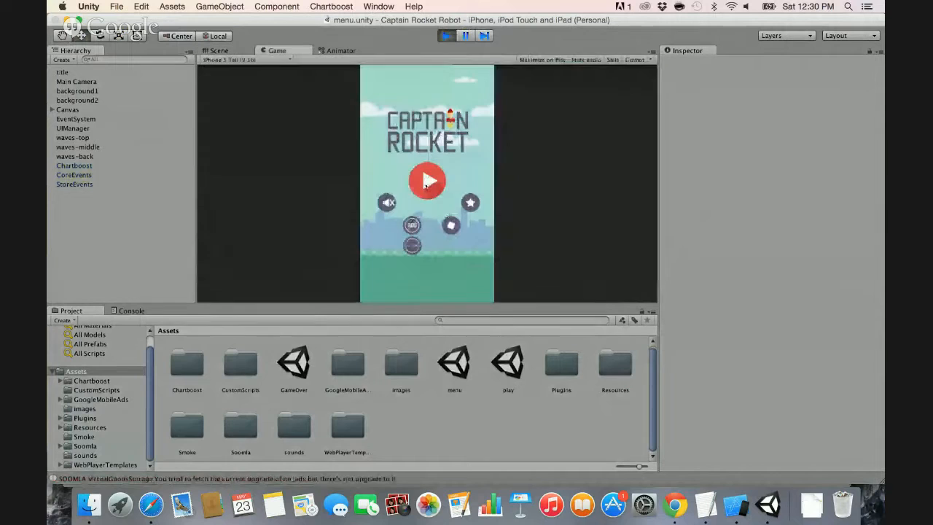
Play-test the game from its start menu, then stop the preview.
click(427, 182)
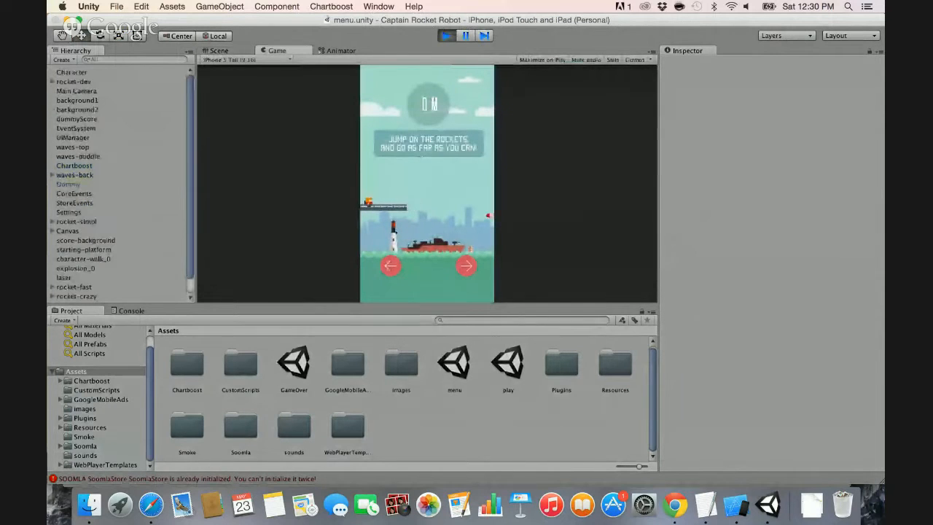
click(451, 109)
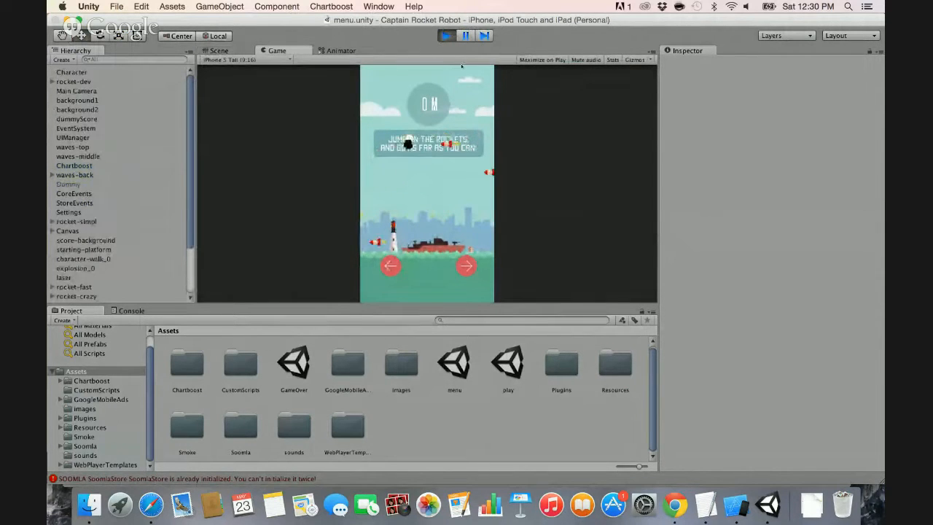
key(super+p)
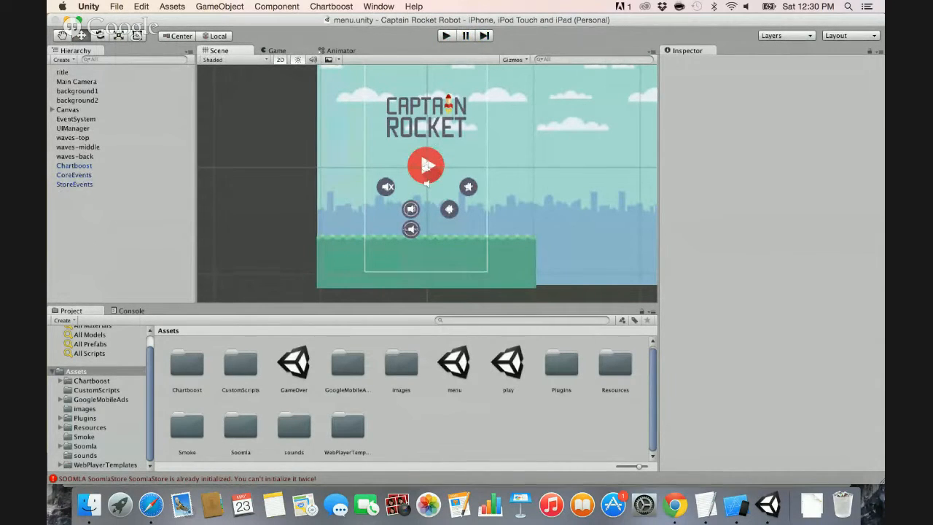
Examine the UIManager object's script settings in the menu scene, including the app IDs, leaderboard ID and Twitter message.
click(459, 363)
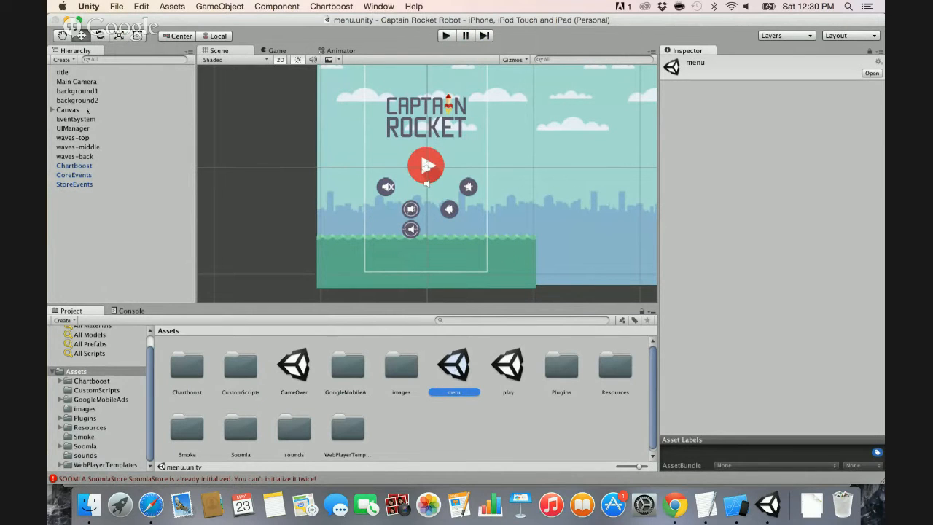
click(71, 127)
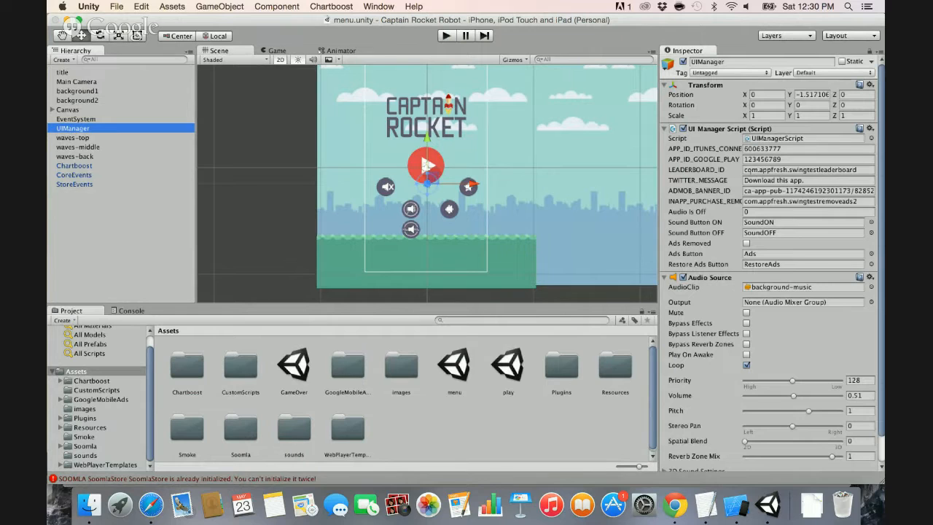
click(746, 148)
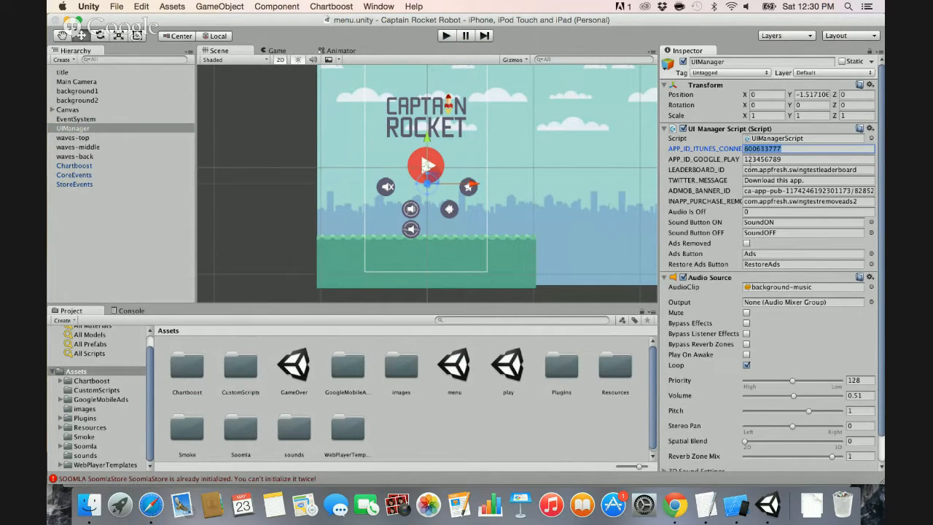
double_click(750, 168)
double_click(755, 180)
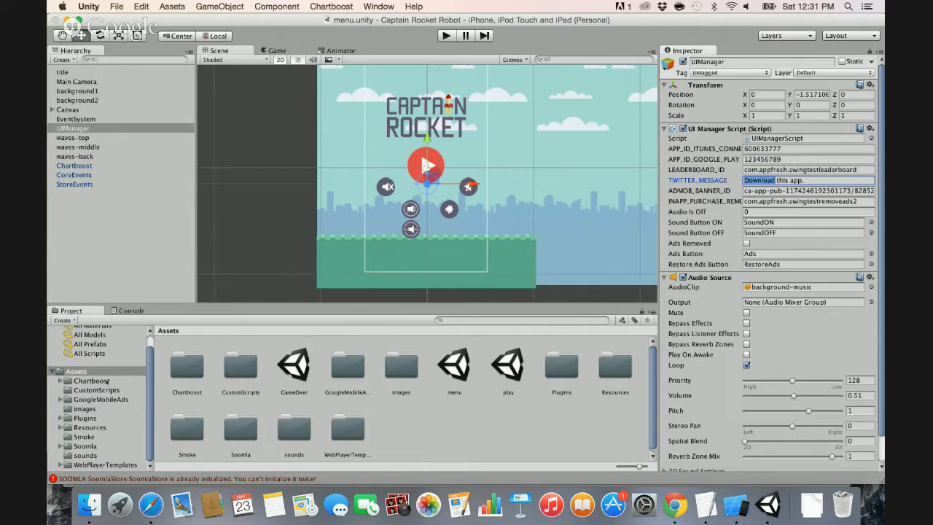
Reveal the background image from the project's images folder in Finder and open background.png in Adobe Photoshop CC.
click(86, 408)
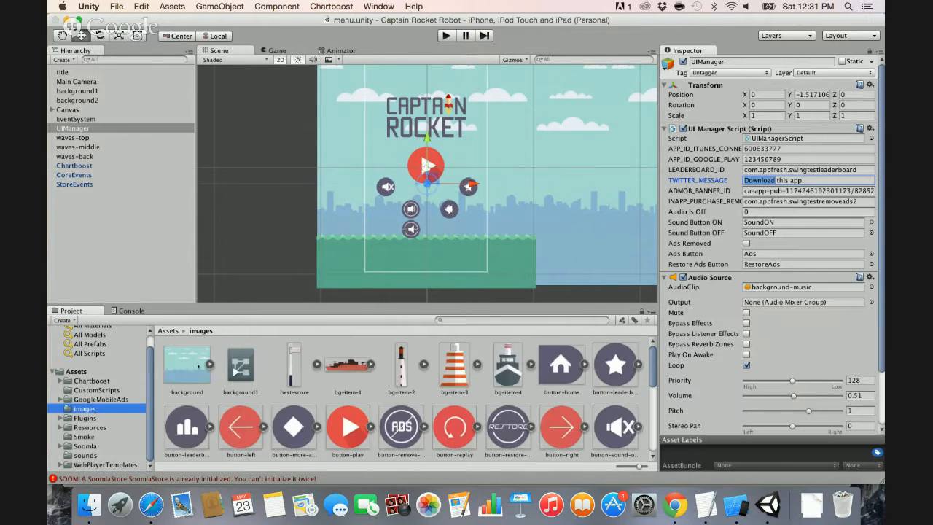
click(196, 367)
right_click(194, 366)
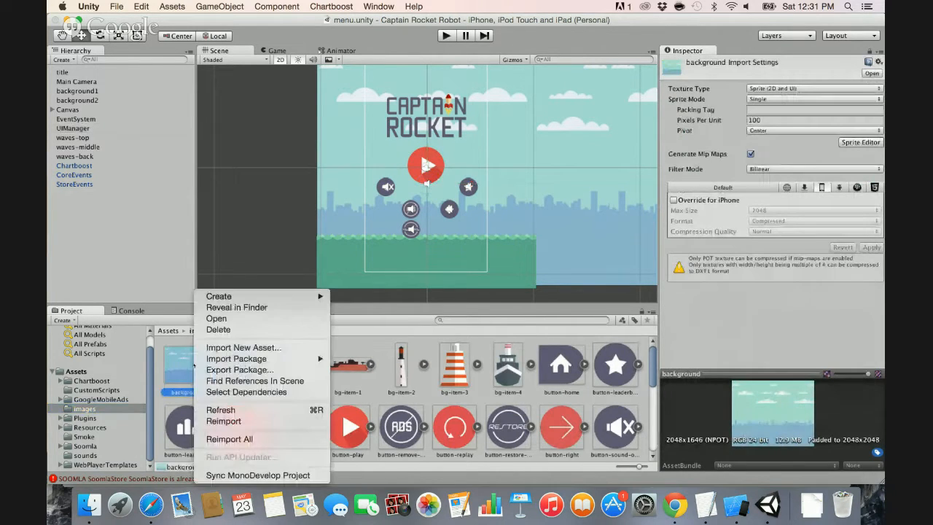
click(218, 309)
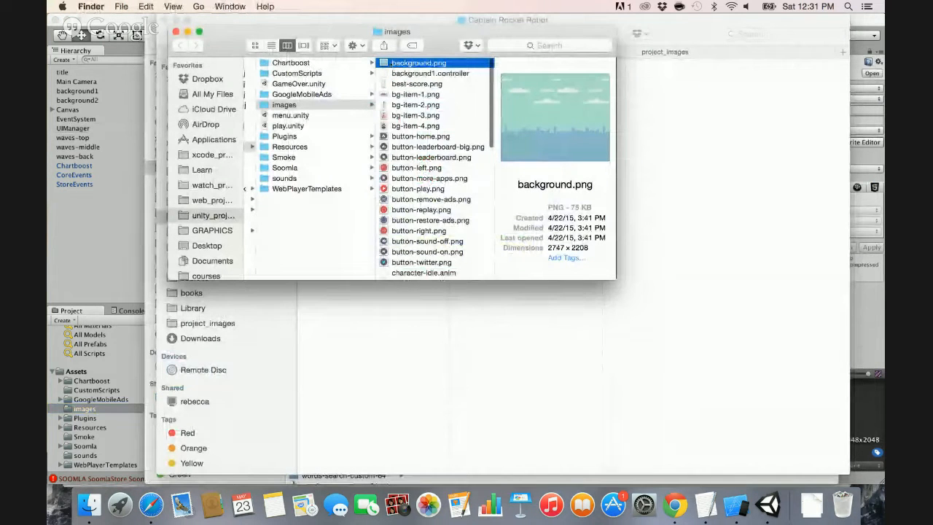
right_click(390, 65)
mouse_move(502, 82)
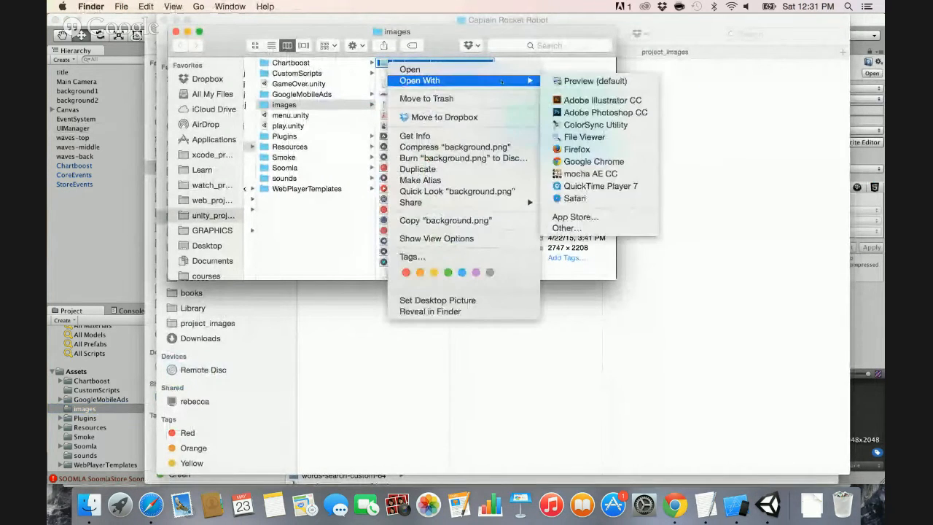
click(583, 113)
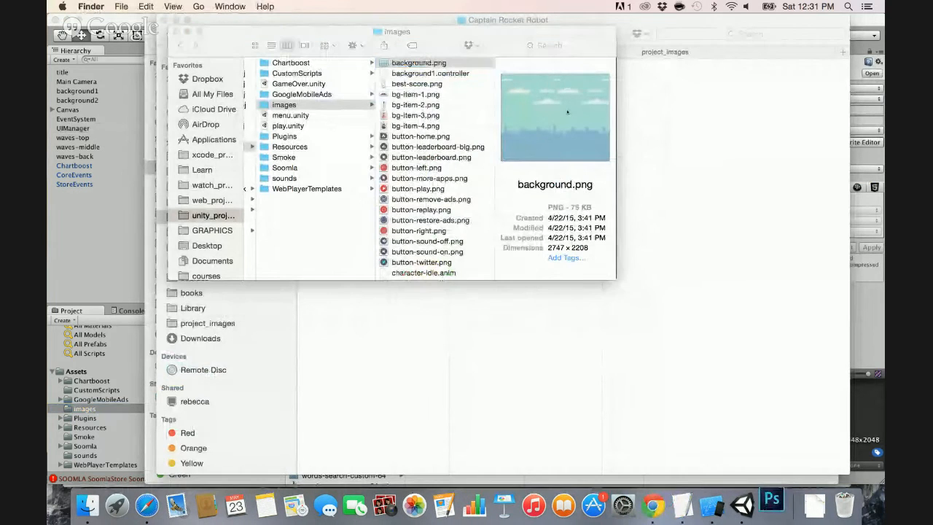
Switch to Chrome and open the GIMP website in a new tab.
key(super+Tab)
key(super+Tab)
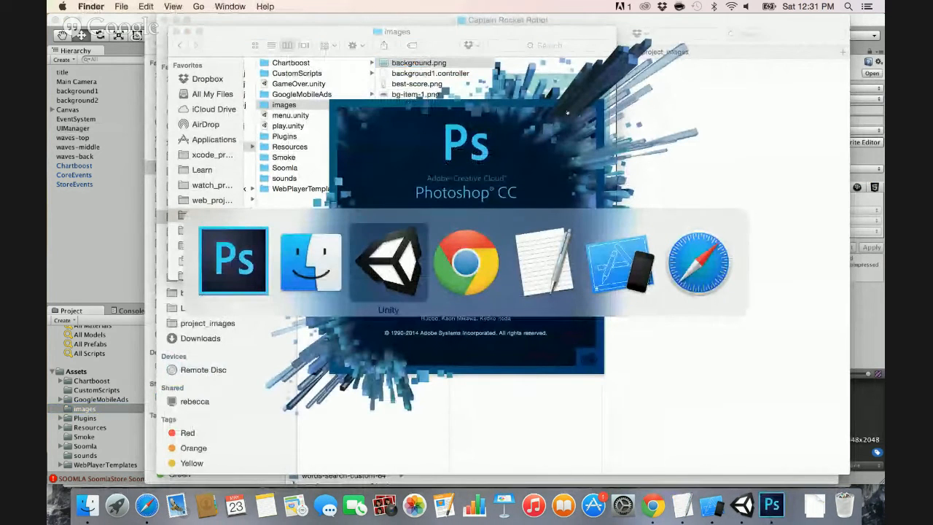
key(super+Tab)
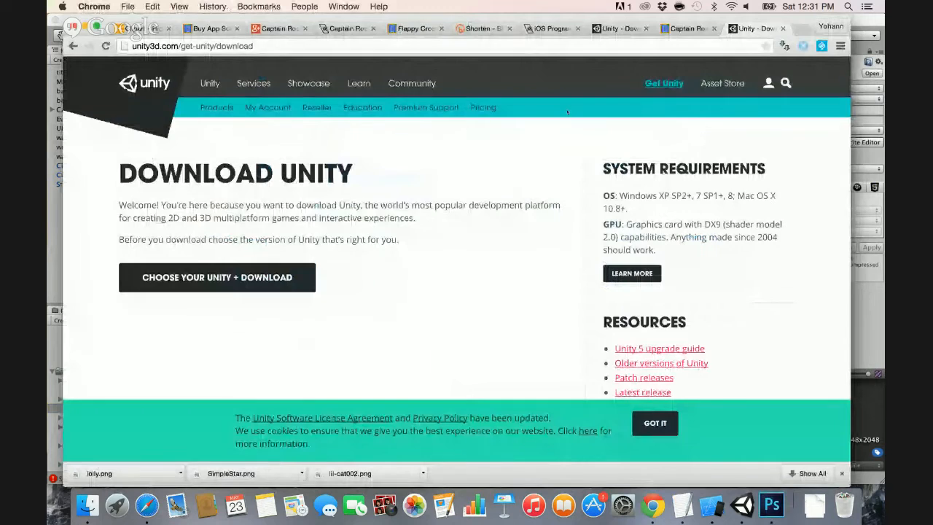
key(super+t)
text(gim)
key(Return)
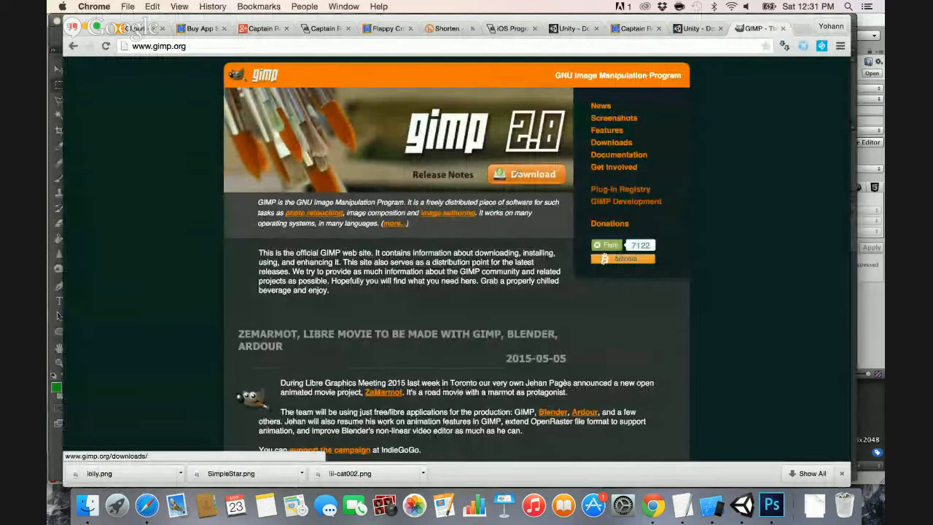
Open sumopaint.com in another new tab and look over the online image editor's home page.
key(super+t)
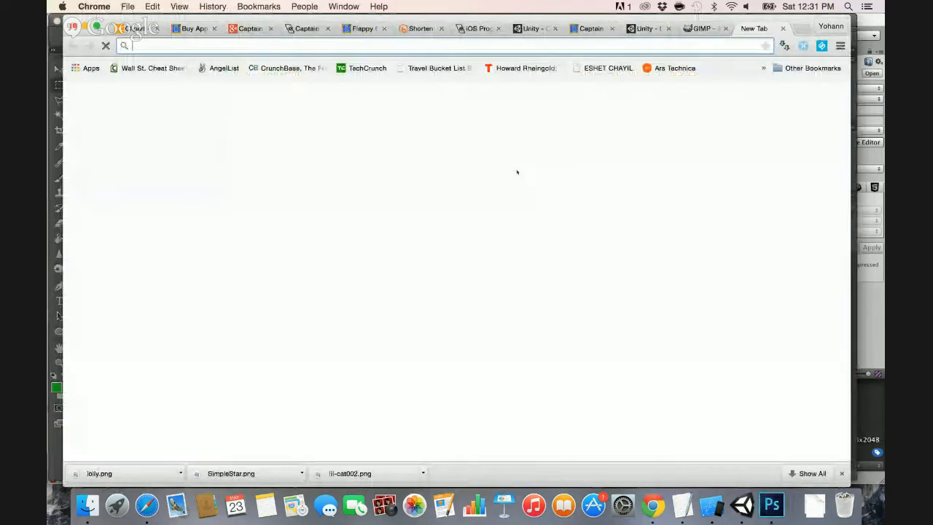
text(sumopaint.com)
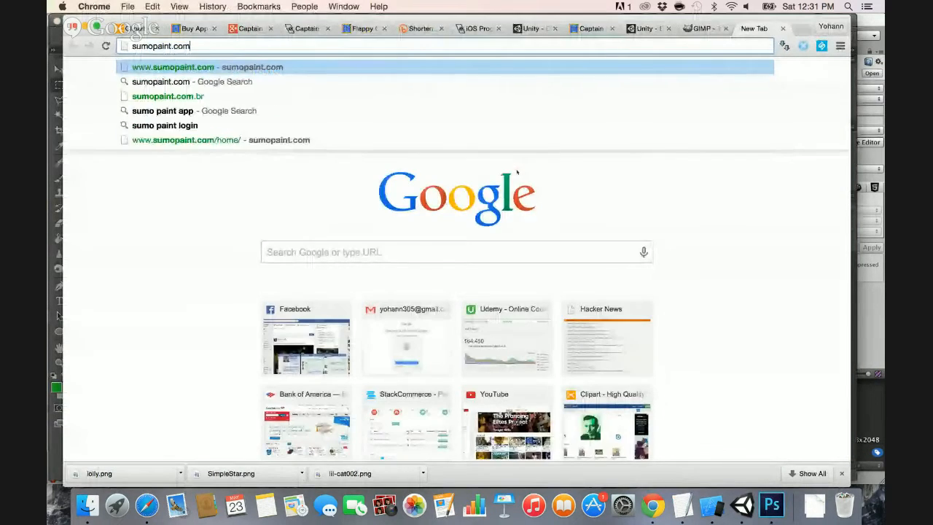
key(Return)
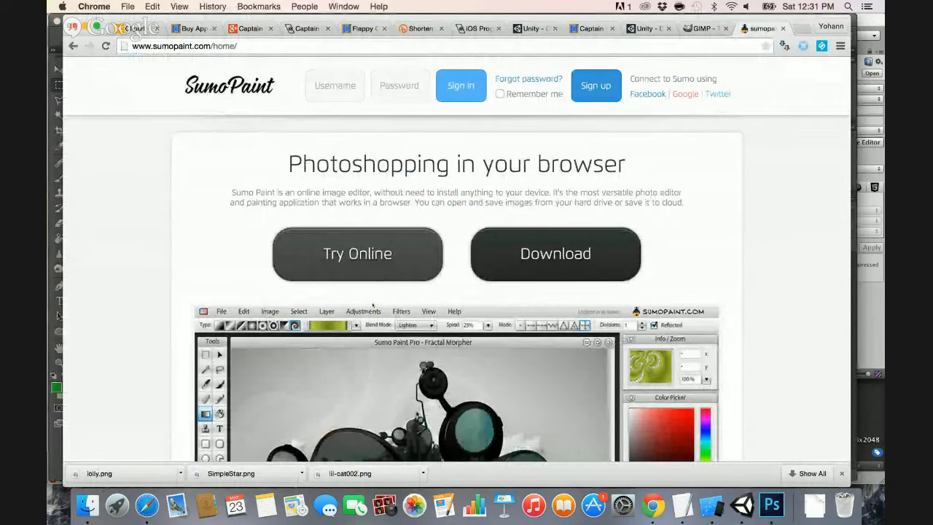
scroll(372, 305, down, 5)
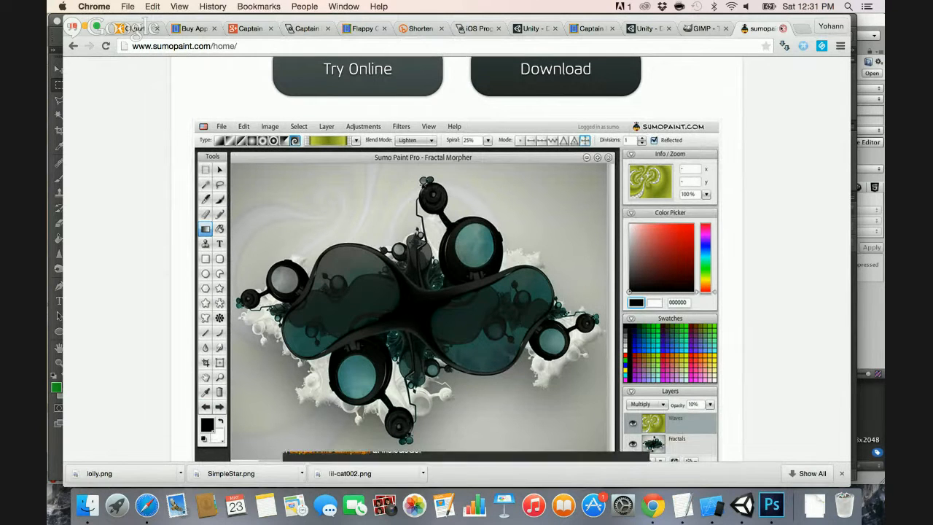
Close the Sumo Paint, GIMP and Unity download tabs and look over the Captain Rocket source code product page.
click(783, 28)
click(783, 28)
click(783, 28)
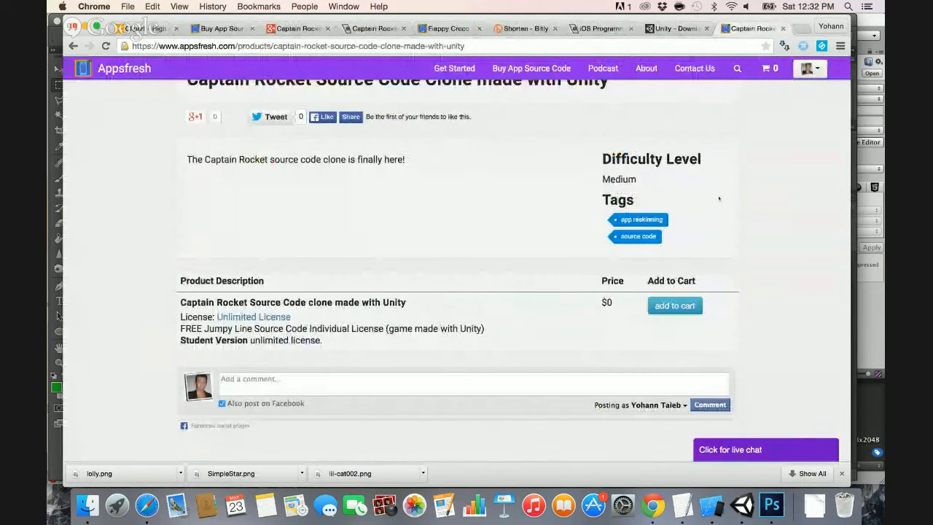
key(super+Tab)
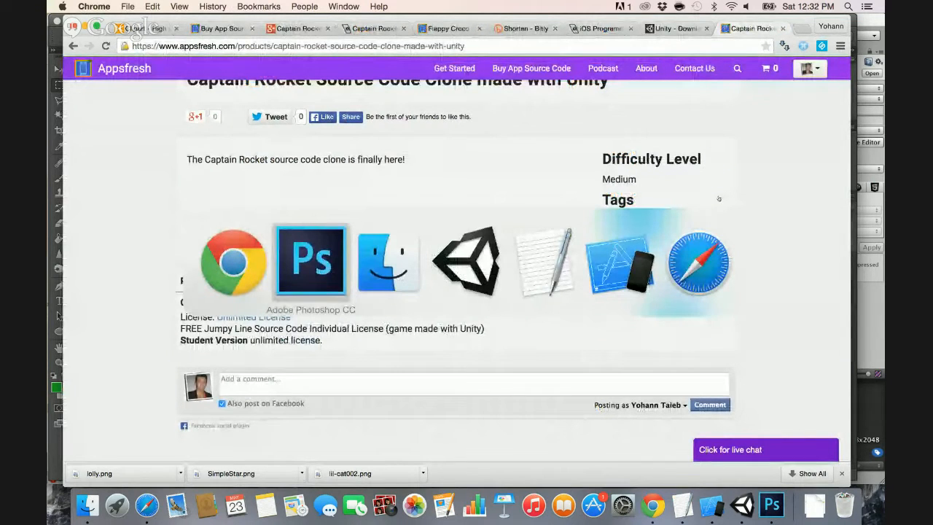
key(super+Tab)
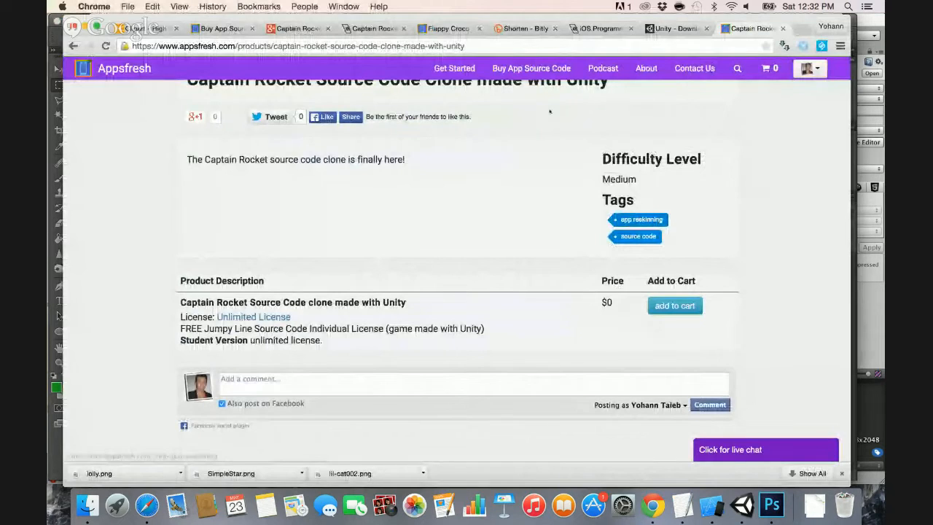
scroll(467, 255, up, 5)
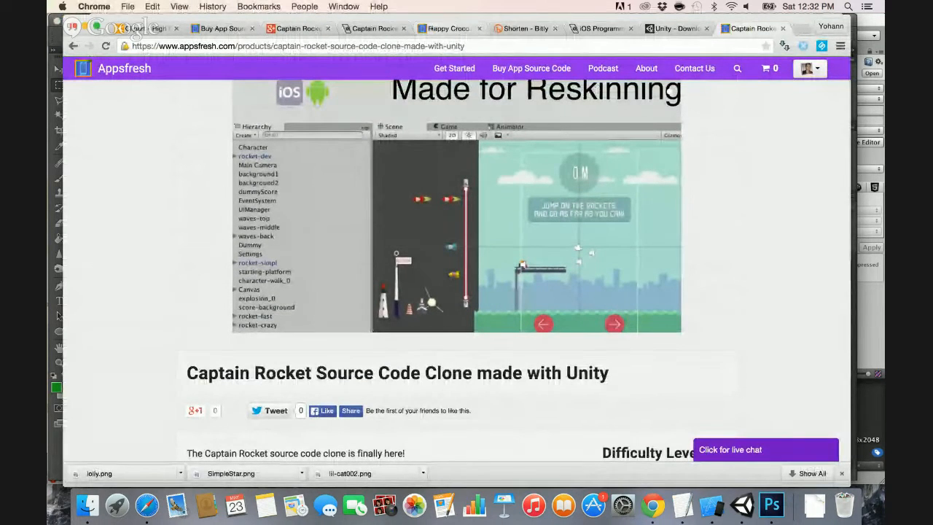
View the Flappy Croco 10 Background Images Pack 1 product page in its already open tab.
click(431, 29)
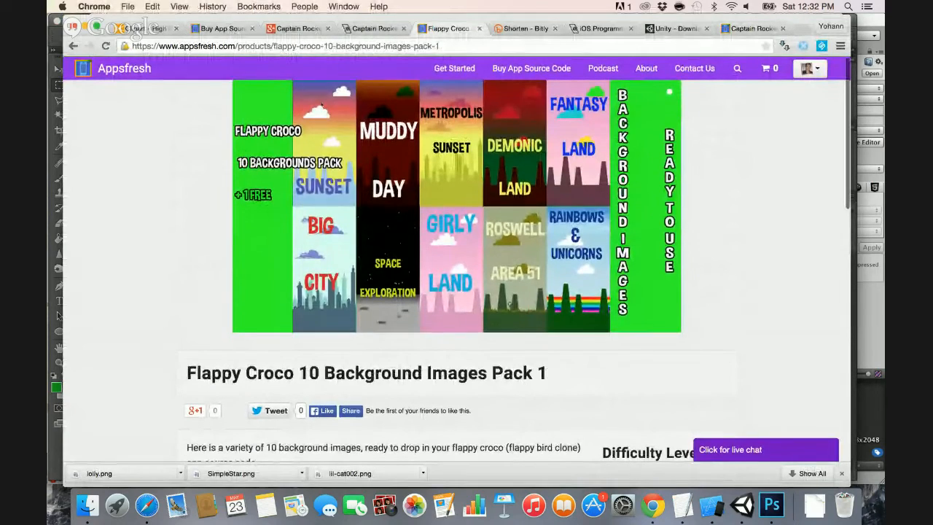
scroll(327, 250, down, 3)
scroll(327, 250, up, 4)
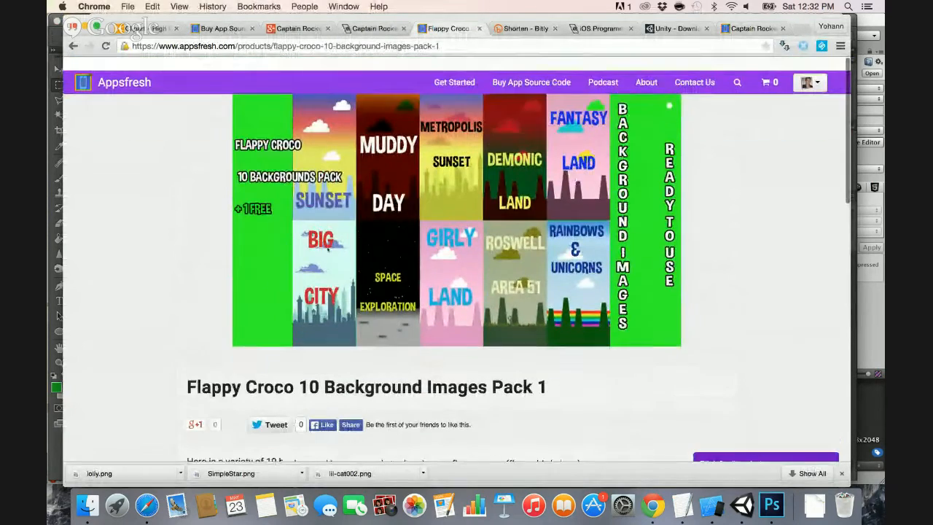
Go back to the graphic packs listing, browse the available packs, and reopen the Flappy Croco background pack.
click(73, 46)
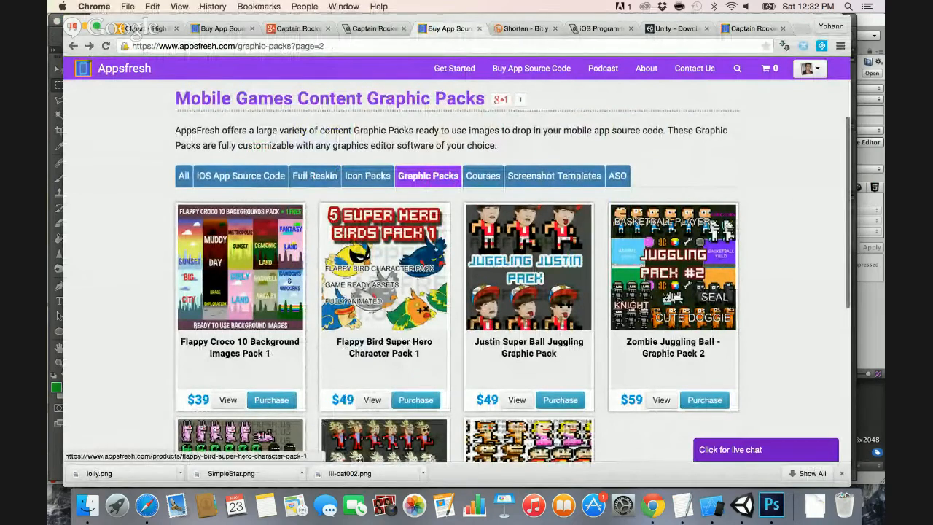
scroll(435, 250, down, 4)
scroll(435, 249, down, 2)
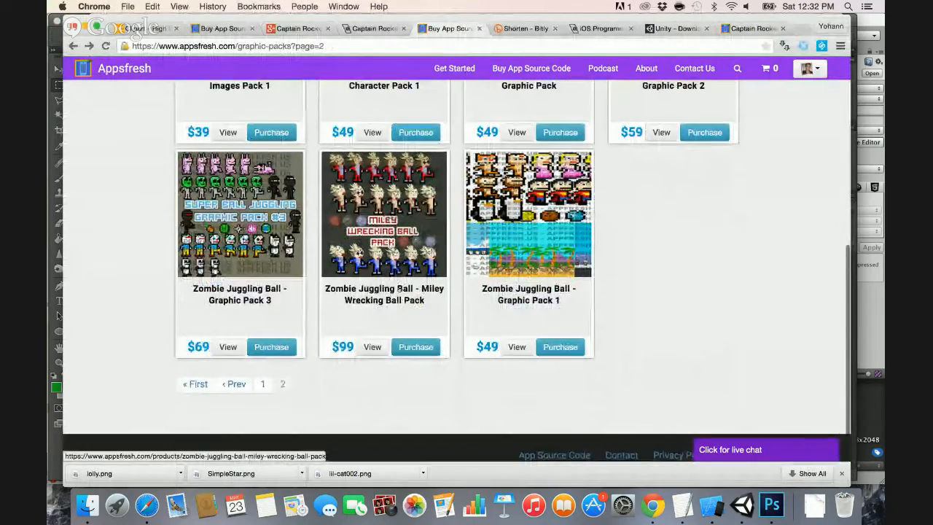
scroll(384, 291, up, 5)
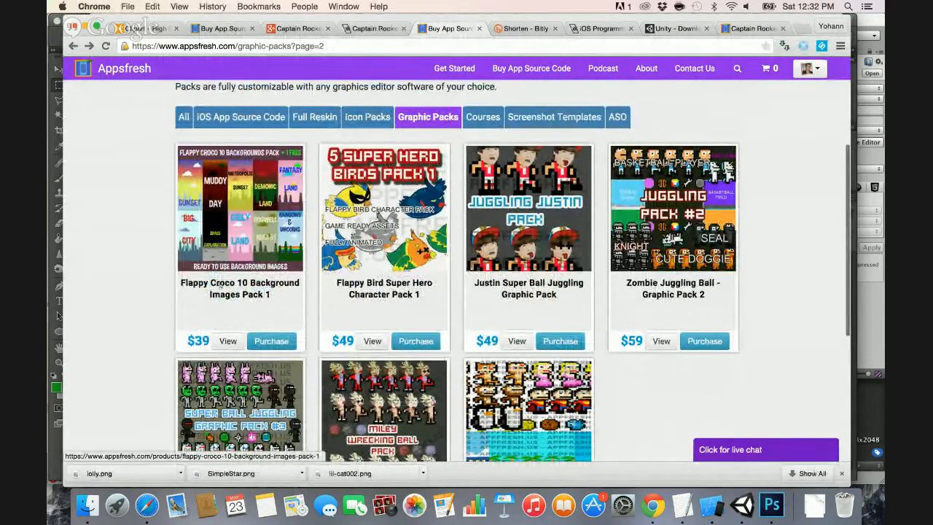
click(223, 242)
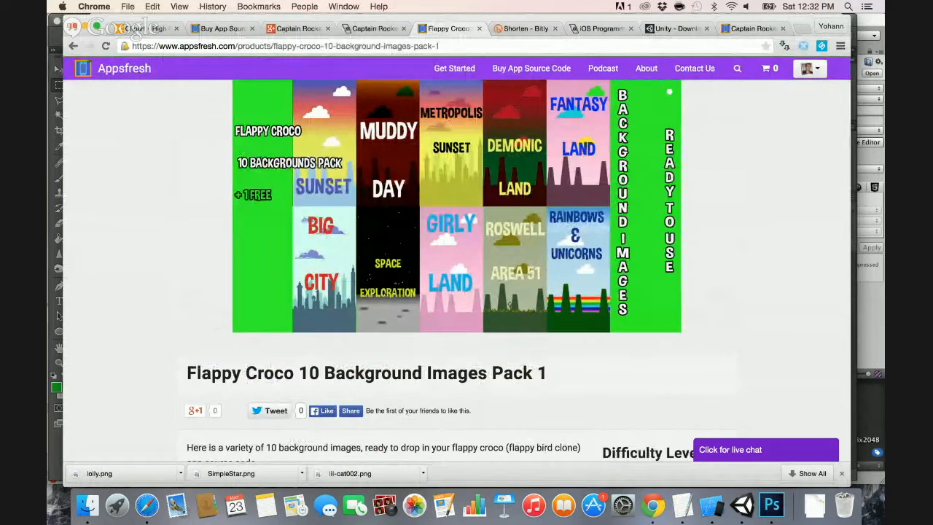
Switch to Finder, close the images window, and open bg.png from the moon folder in Adobe Photoshop CC.
key(super+Tab)
key(super+Tab)
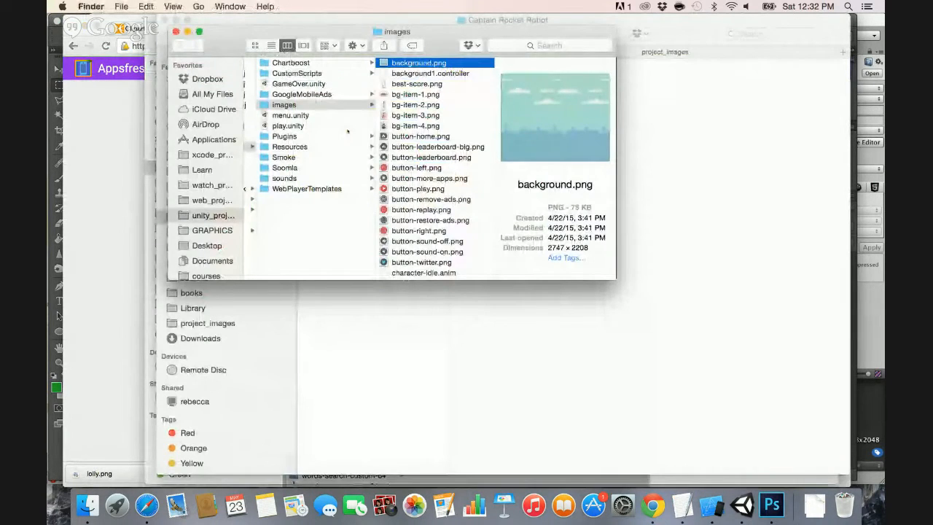
key(super+w)
key(super+grave)
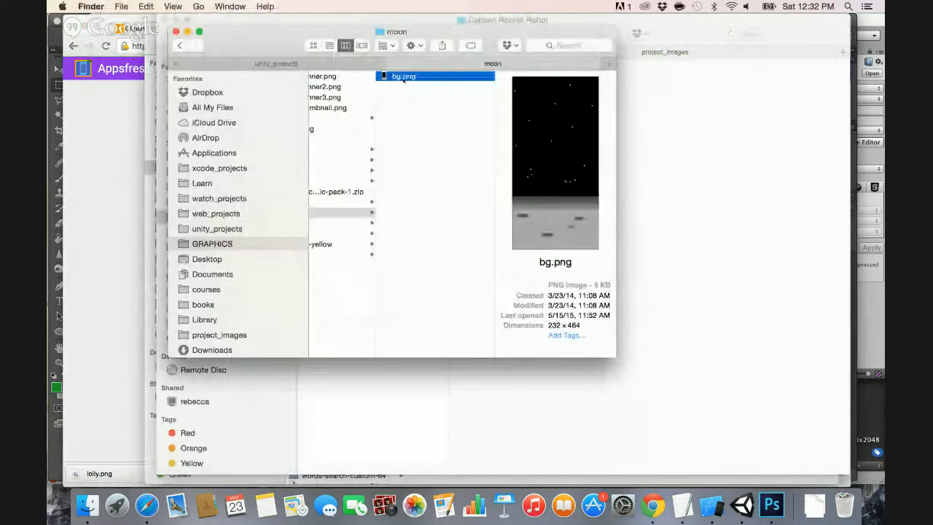
right_click(404, 77)
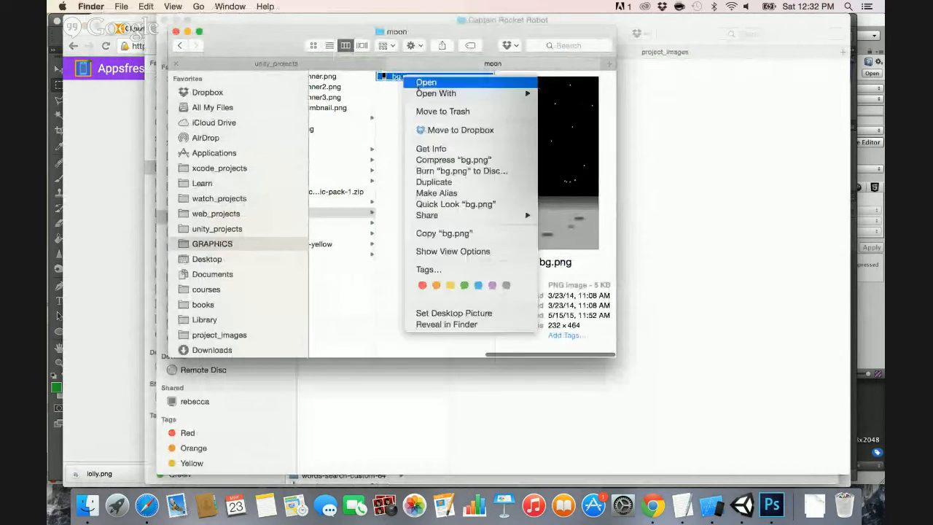
mouse_move(425, 93)
click(572, 126)
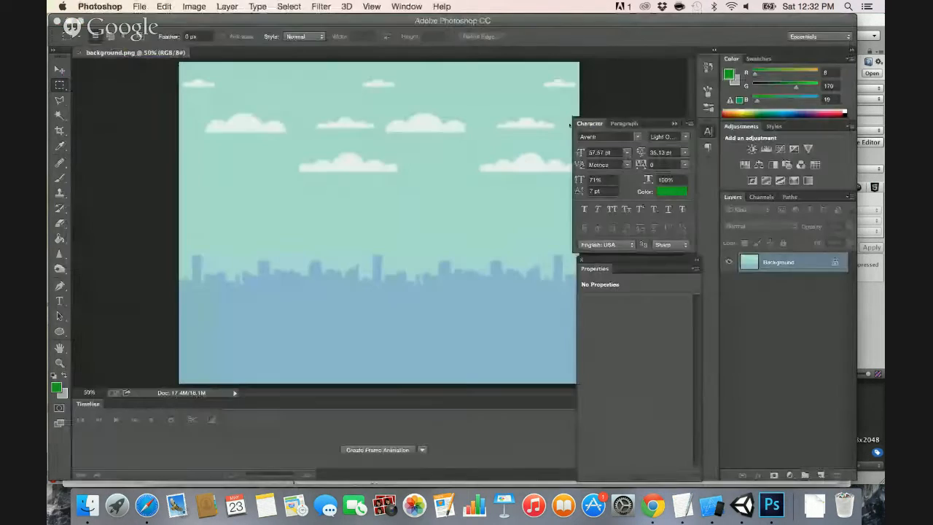
Select the entire moon image in bg.png and copy it.
click(288, 7)
click(295, 19)
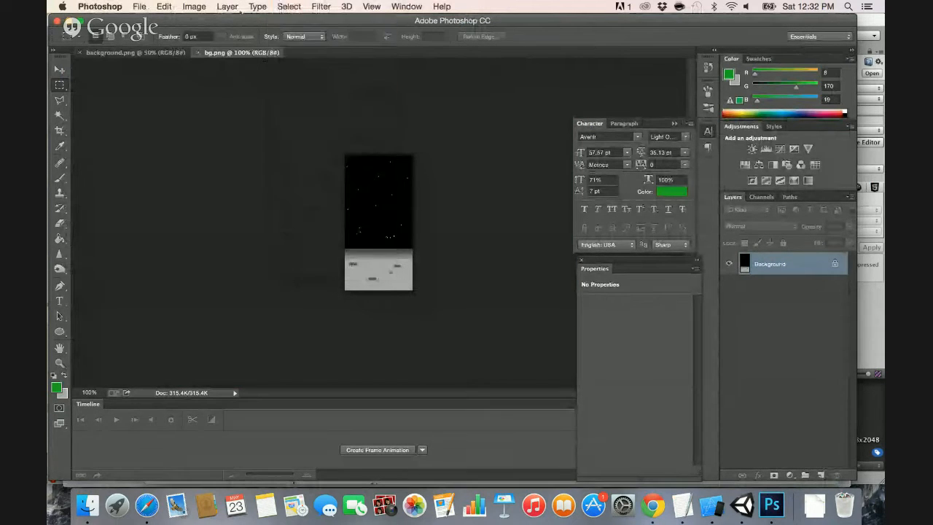
click(164, 7)
click(175, 89)
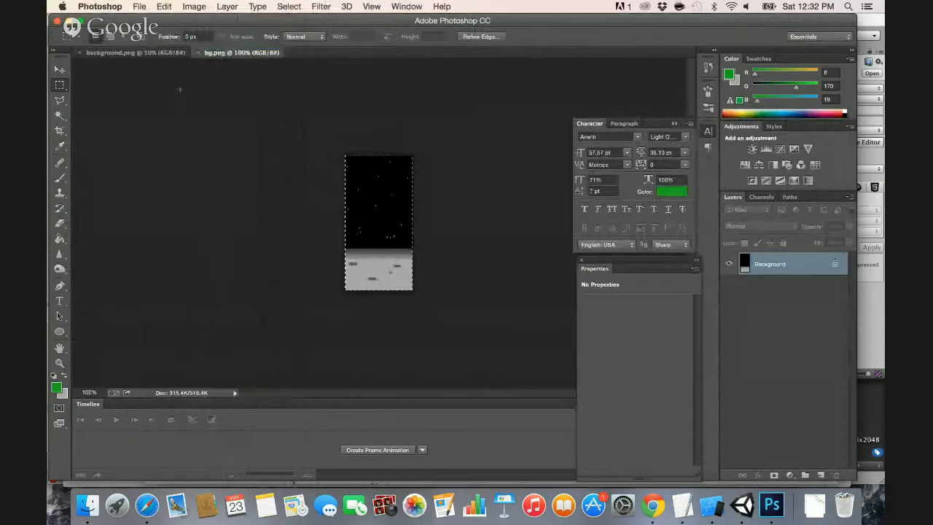
Paste the copied moon image into background.png and move it to the canvas's upper-left corner.
click(138, 52)
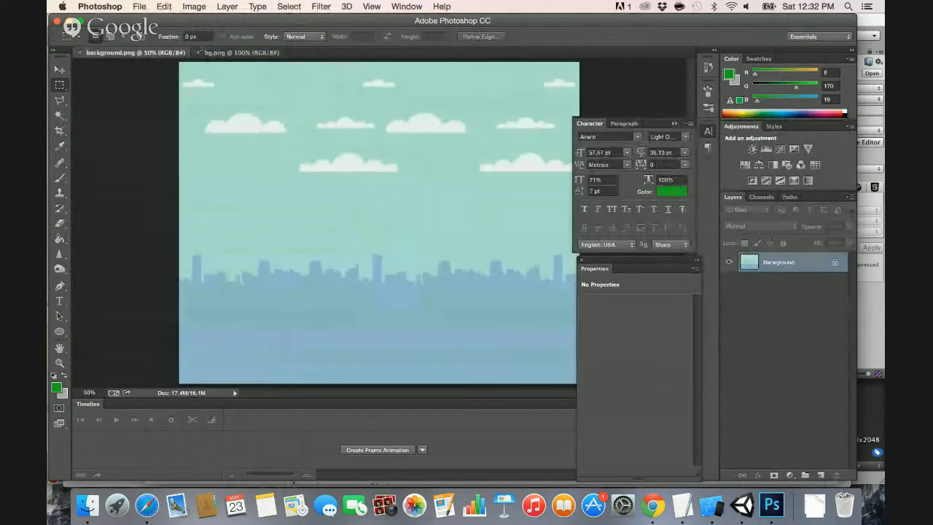
click(164, 7)
click(178, 110)
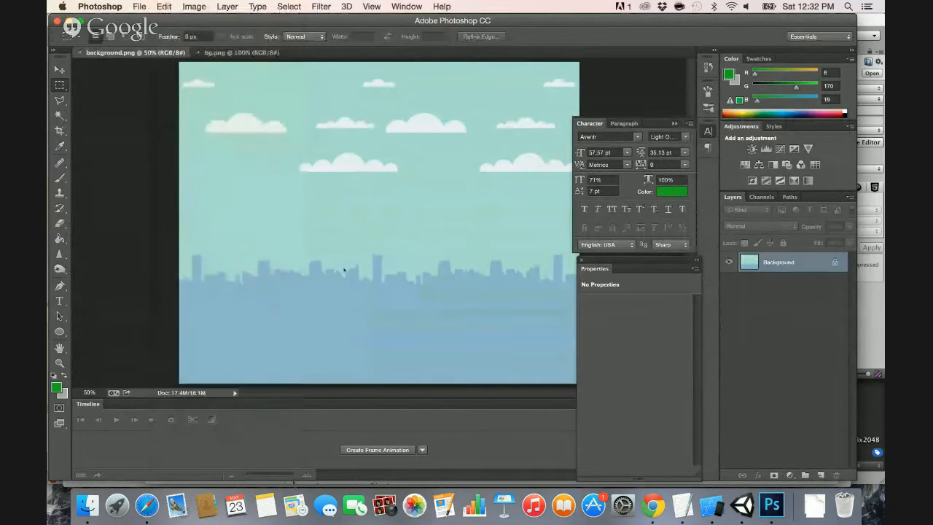
key(v)
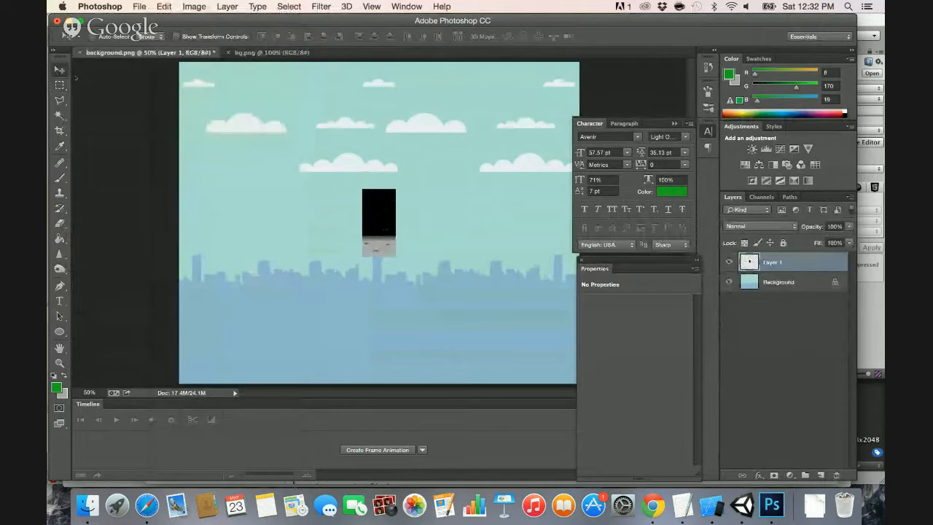
drag(368, 231, 190, 99)
Scale the moon layer proportionally from its upper-left corner until it fills the full canvas height.
key(super+t)
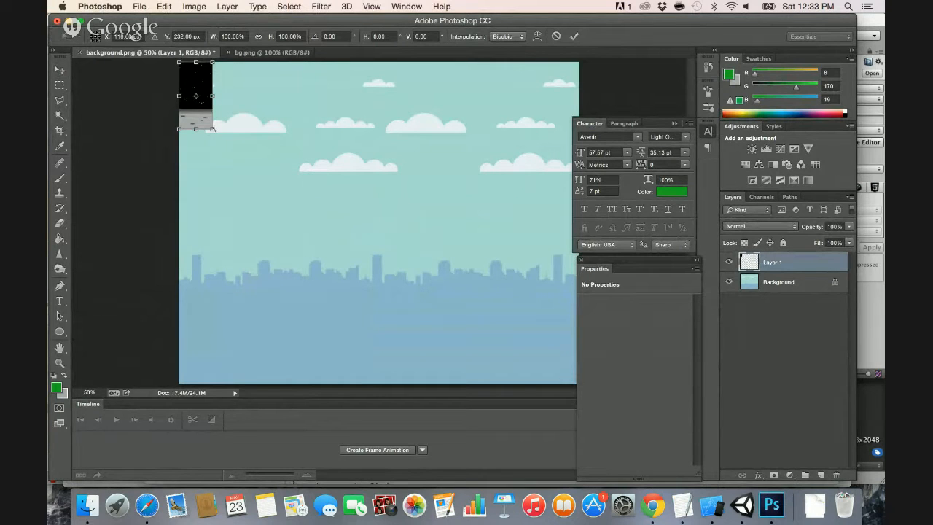
shift+drag(212, 129, 406, 352)
key(Return)
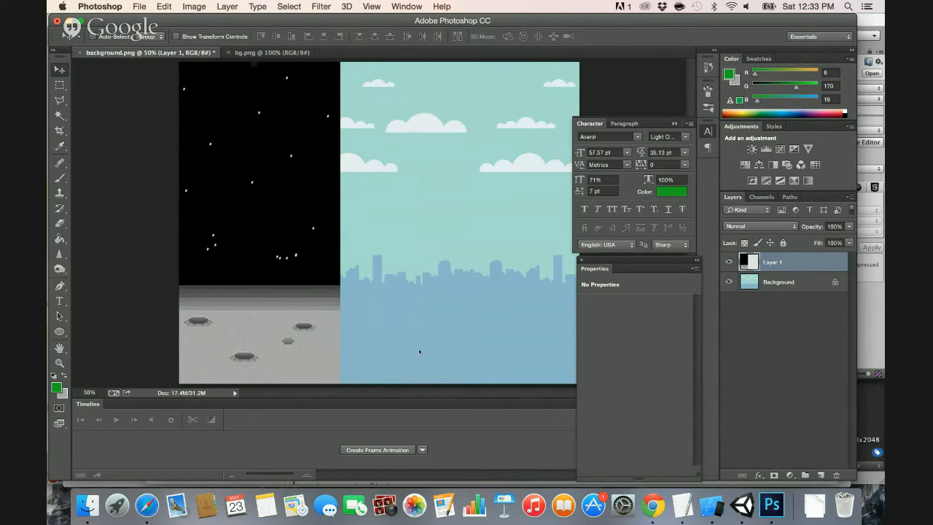
Duplicate the moon layer twice and place the copies side by side to cover the rest of the canvas width.
key(super+j)
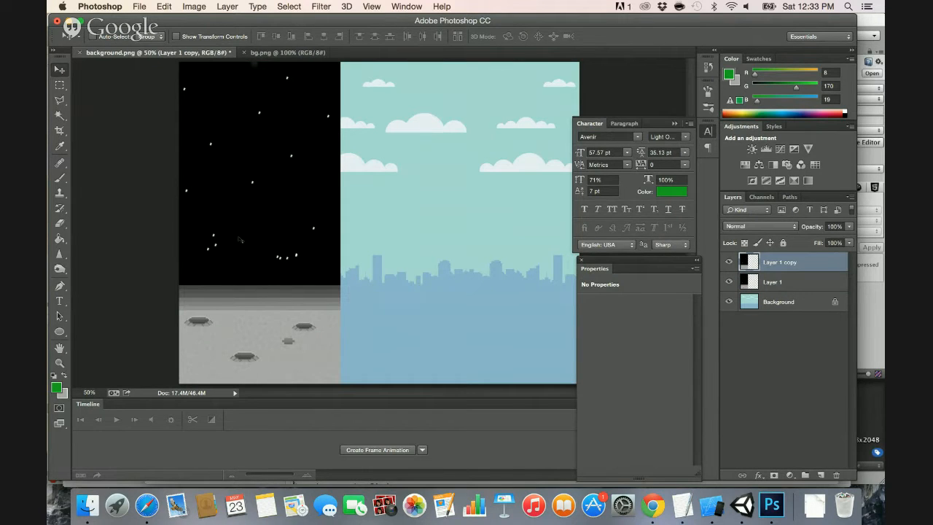
drag(240, 239, 393, 242)
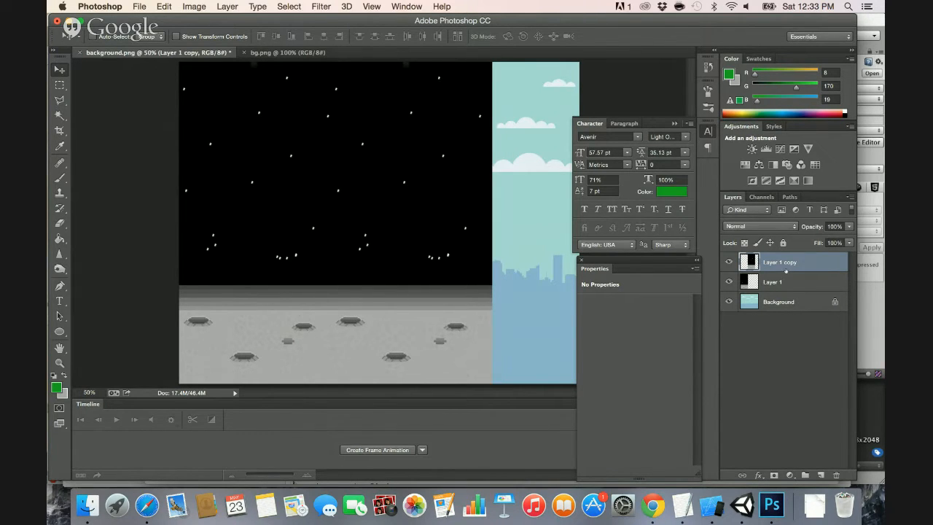
drag(786, 271, 821, 474)
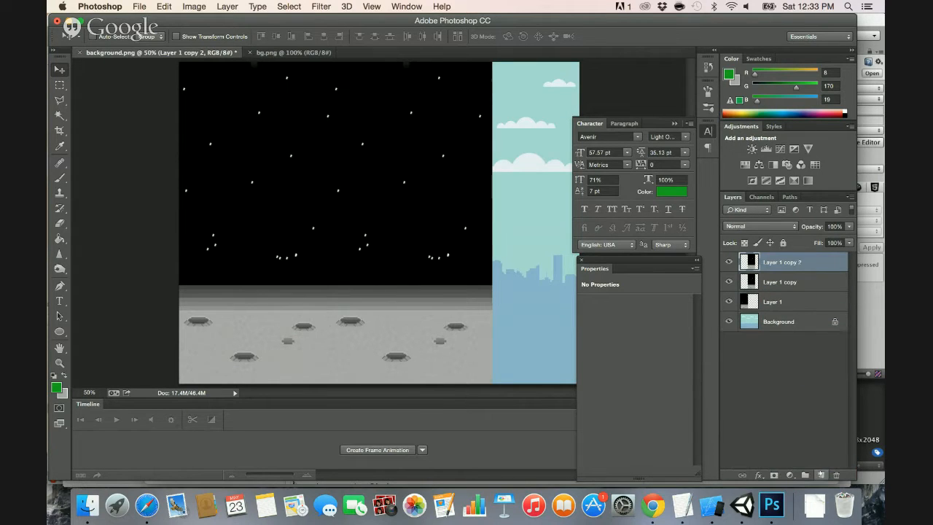
drag(378, 172, 524, 173)
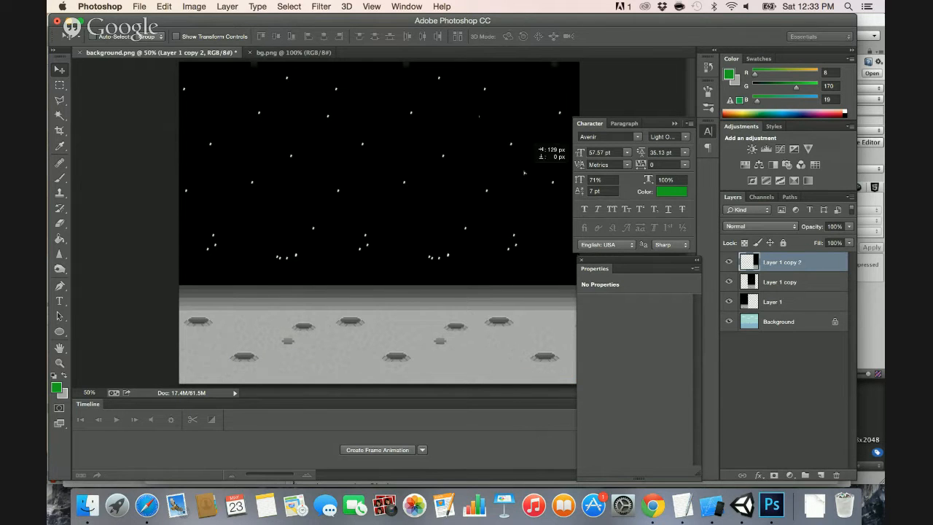
Unlock the Background layer and merge it with the three moon layers into a single layer.
click(835, 321)
shift+click(802, 272)
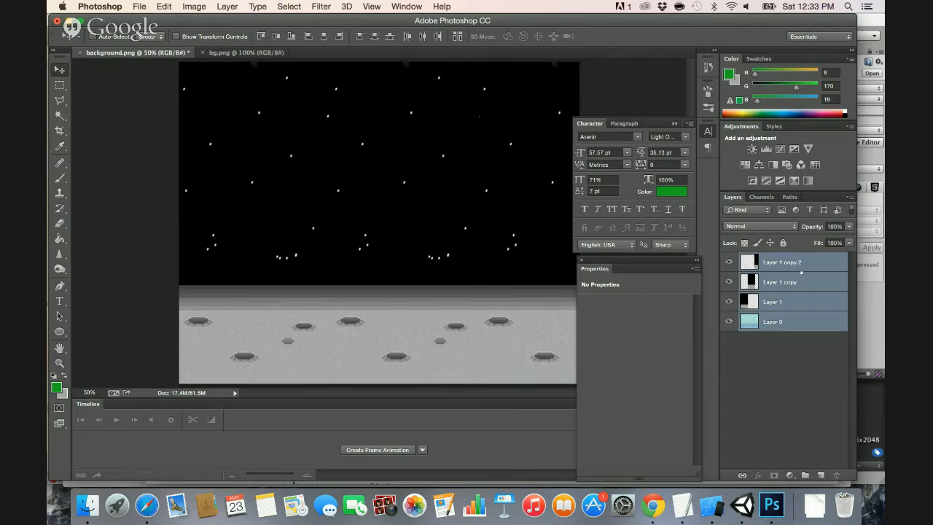
key(super+e)
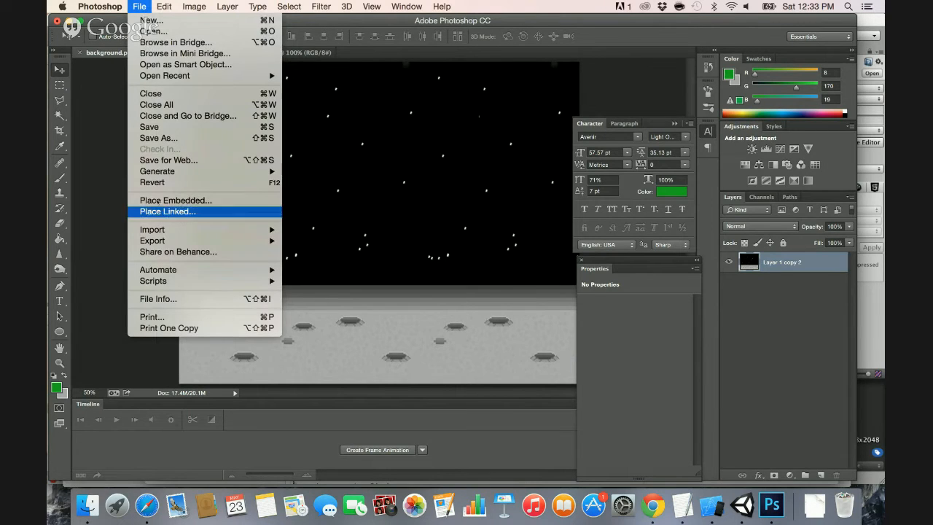
Export the image for web as PNG-24, replacing background.png in the Captain Rocket Robot project's Assets/images folder.
click(157, 160)
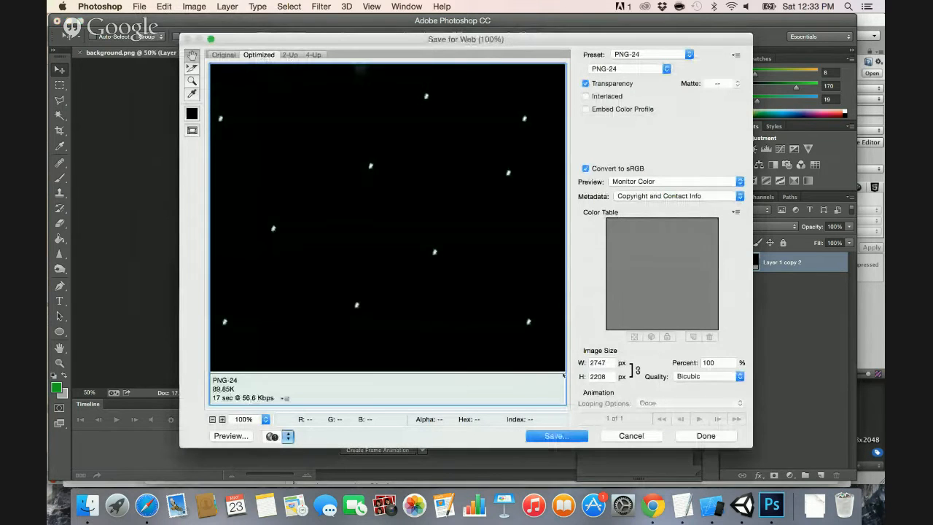
click(552, 435)
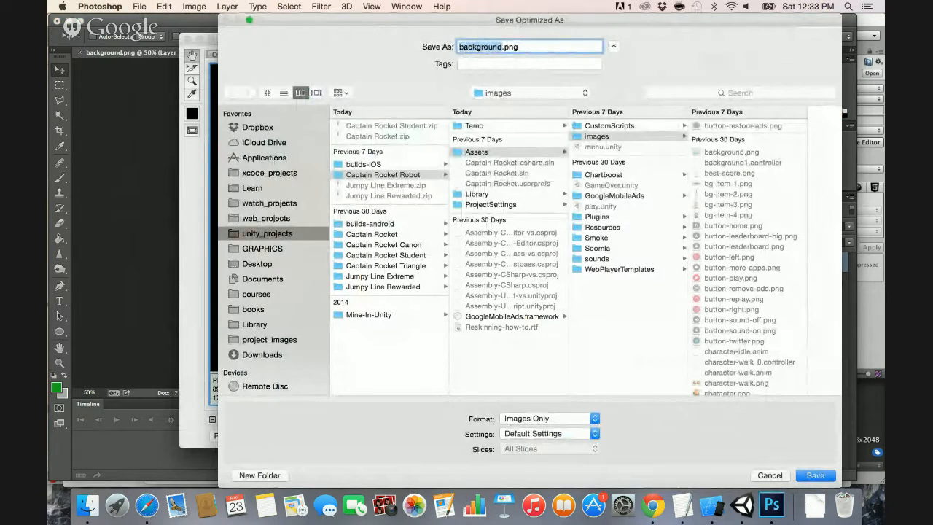
click(740, 156)
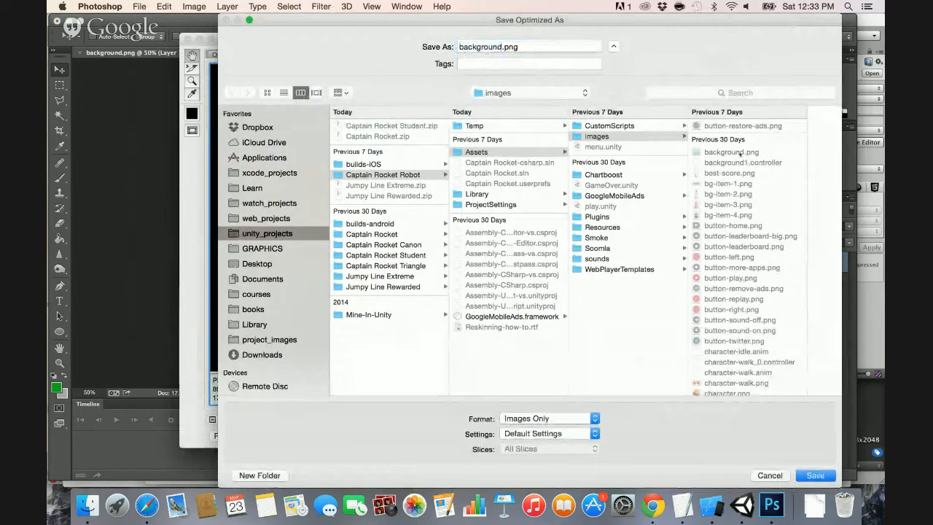
click(809, 475)
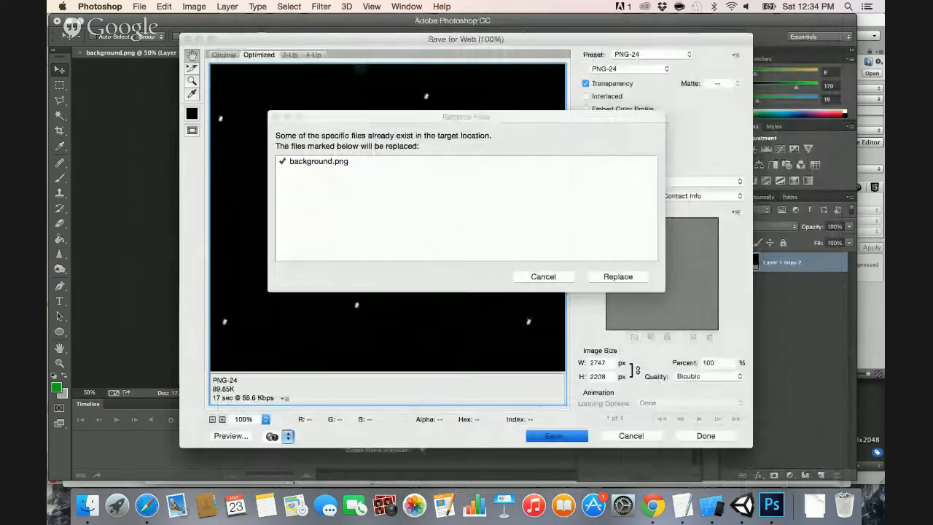
click(598, 277)
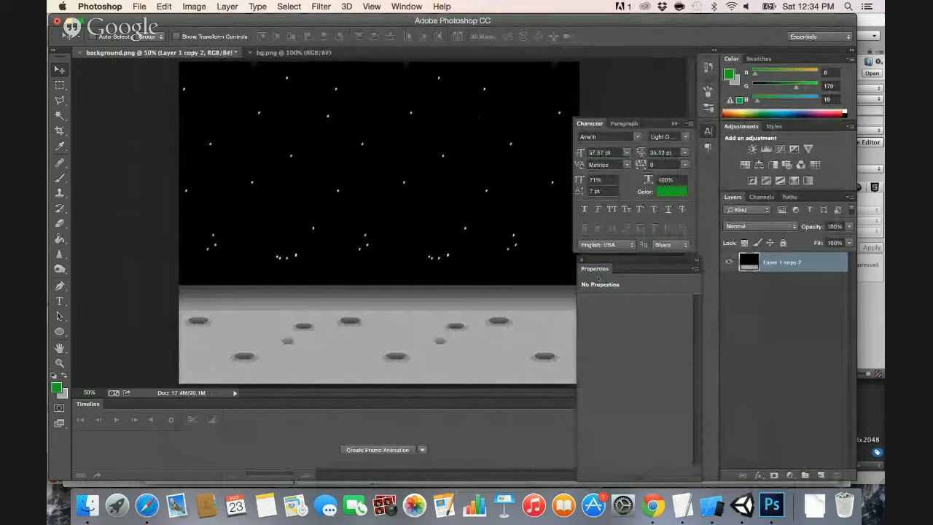
Switch to Unity and reveal the waves-back image from the project's images assets in Finder.
key(super+Tab)
key(super+Tab)
key(super+Tab)
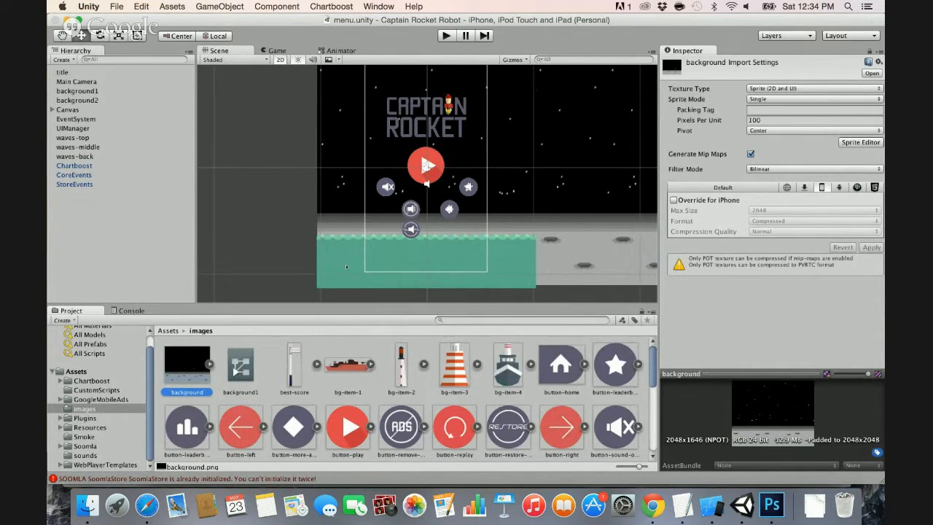
scroll(365, 380, down, 10)
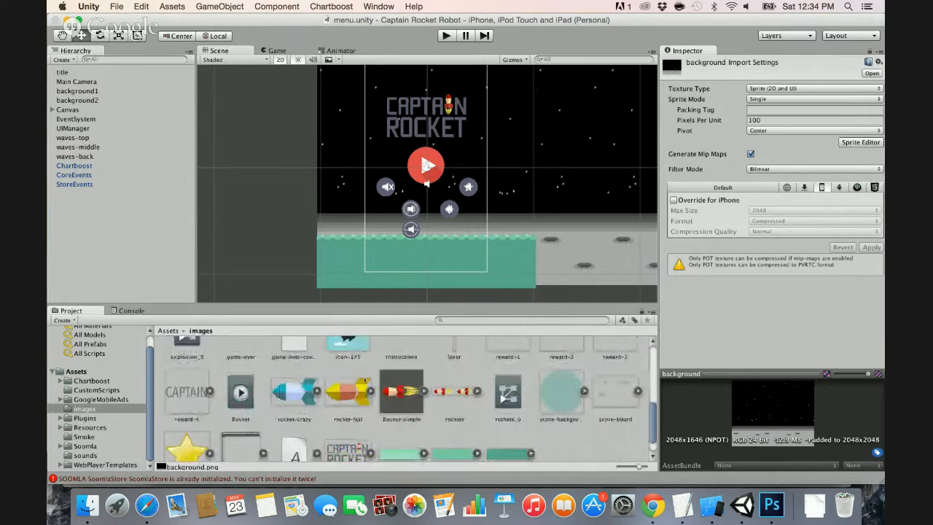
scroll(365, 380, down, 2)
click(409, 428)
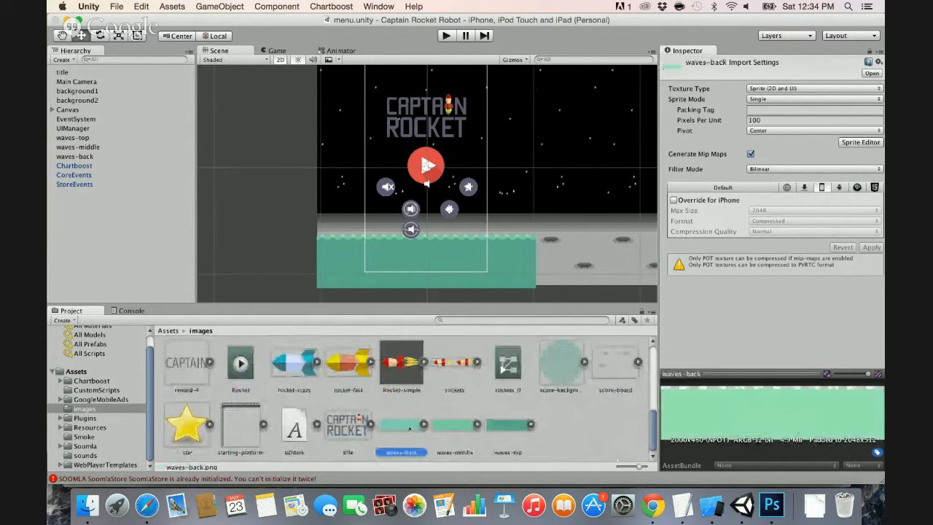
right_click(410, 426)
click(441, 308)
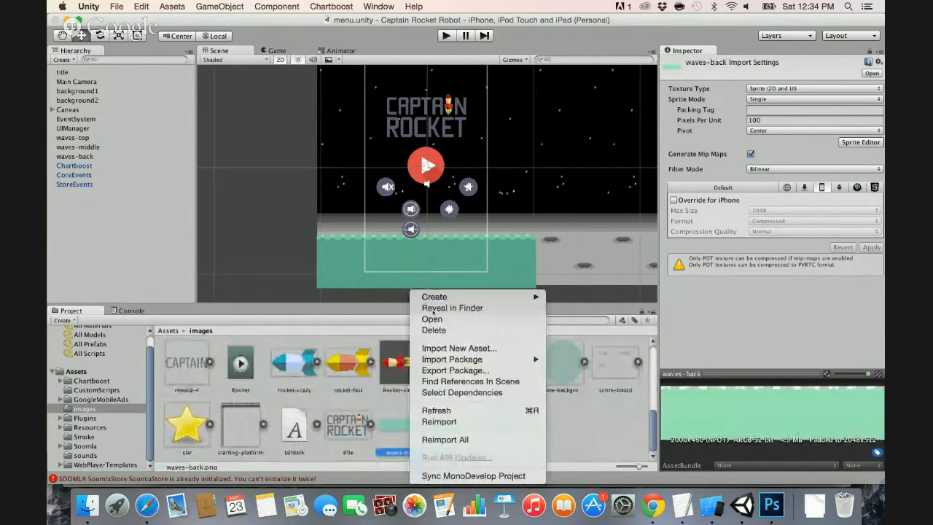
Select waves-back.png, waves-middle.png and waves-top.png and open all three in Adobe Photoshop CC.
scroll(390, 220, down, 2)
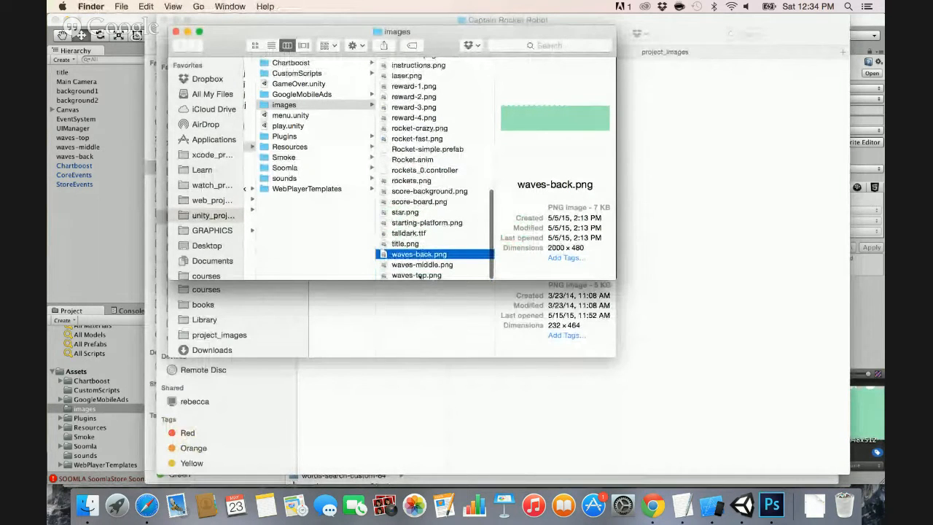
shift+click(420, 276)
right_click(421, 275)
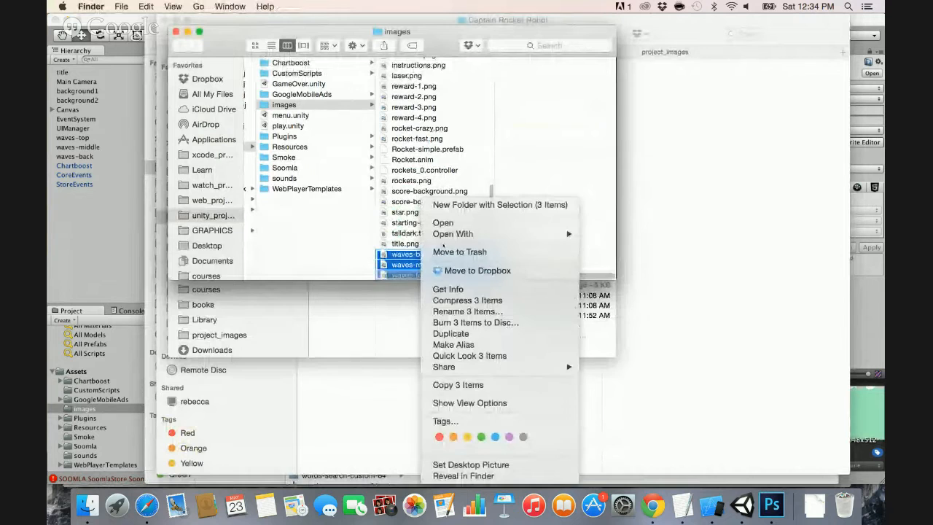
mouse_move(473, 233)
click(634, 266)
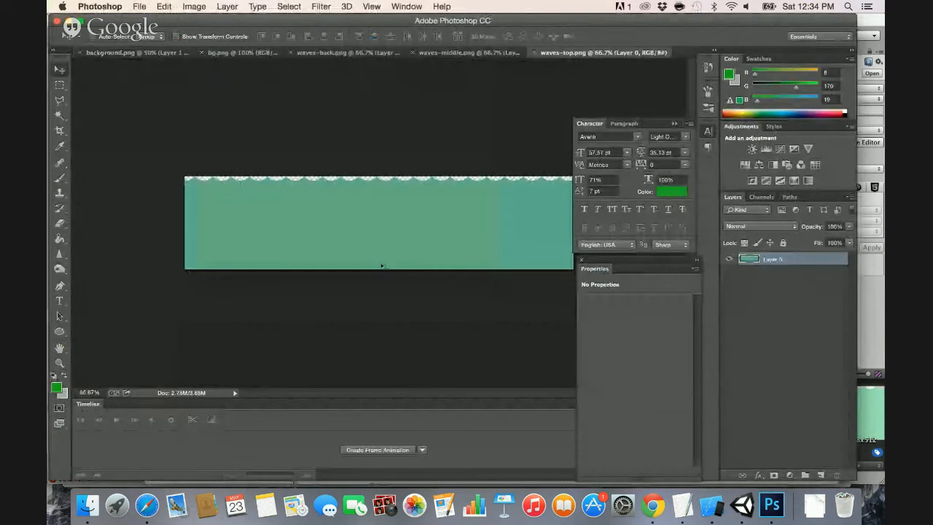
Set the foreground color to dark red 860202.
click(57, 388)
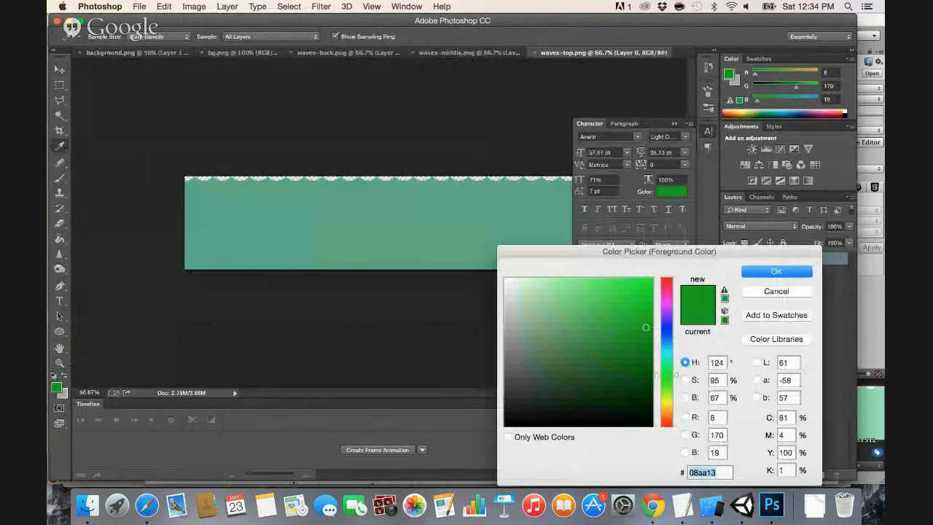
drag(668, 281, 668, 278)
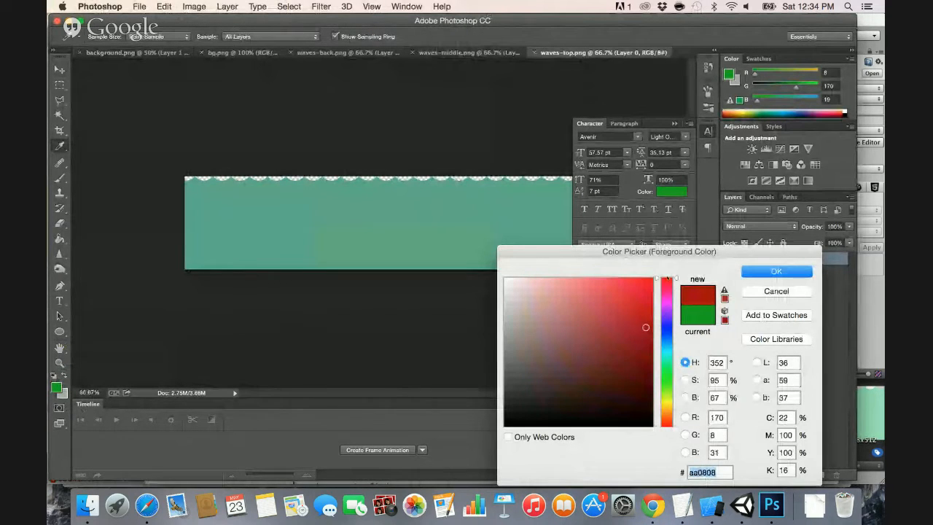
mouse_move(645, 327)
mouse_down()
mouse_move(645, 370)
mouse_move(651, 334)
mouse_move(650, 349)
mouse_up()
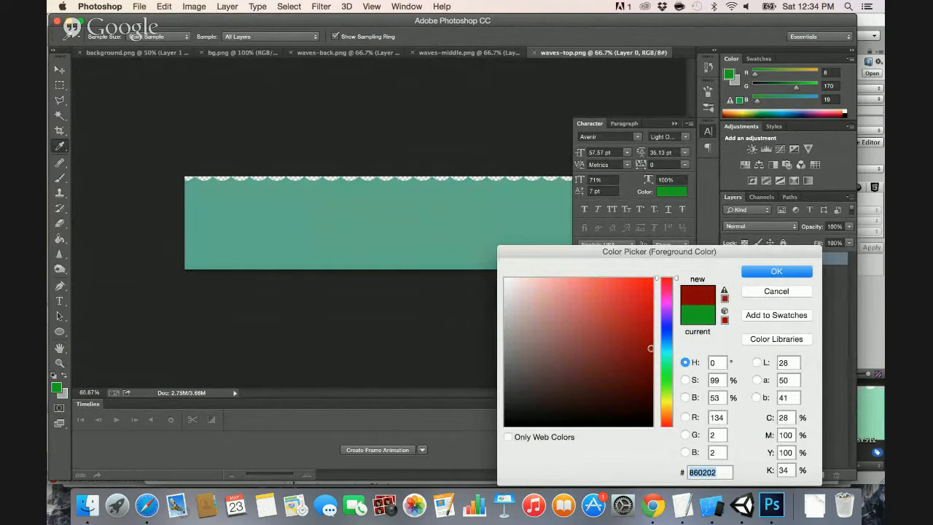
key(Return)
key(v)
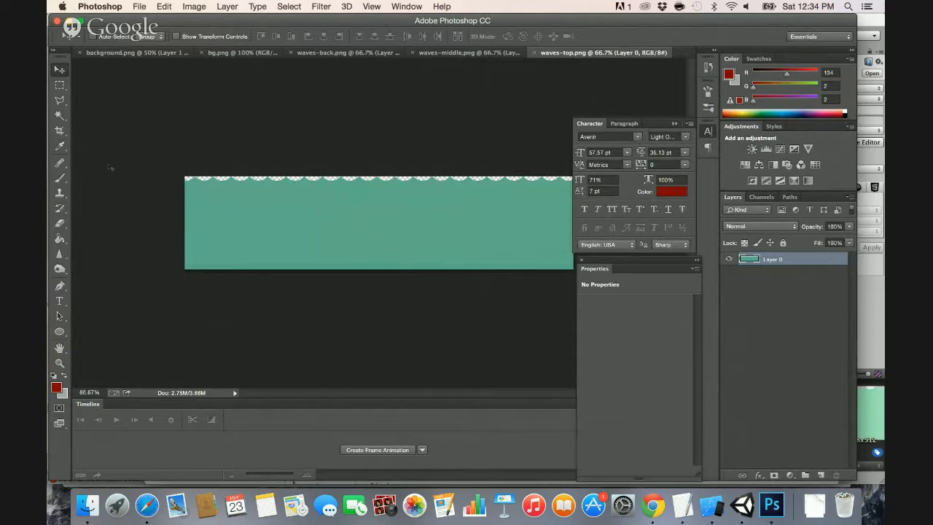
Fill the waves in waves-top.png with the dark red using the Paint Bucket tool, then save and close the file.
click(59, 238)
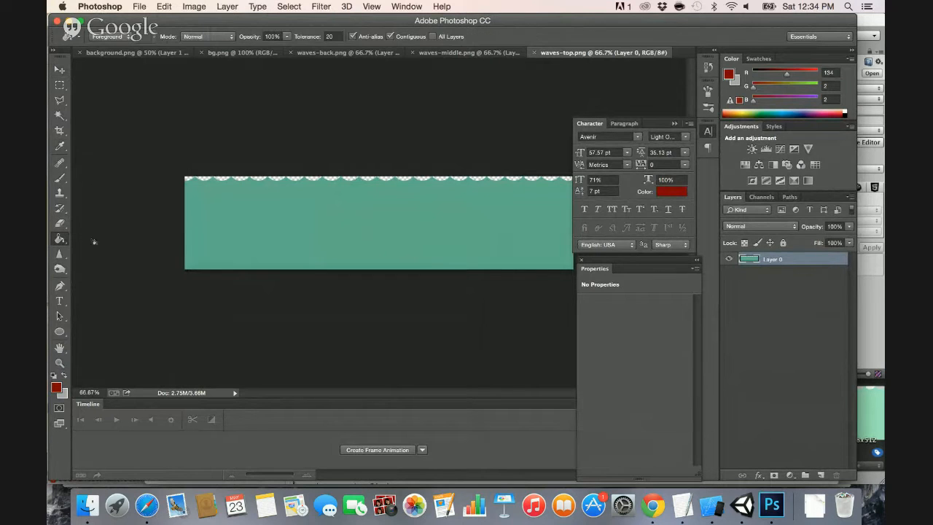
click(263, 230)
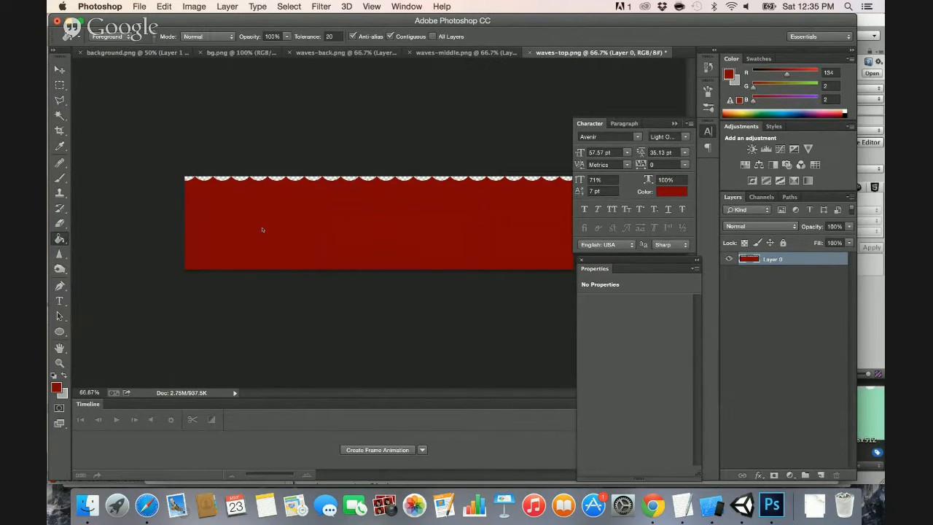
key(super+s)
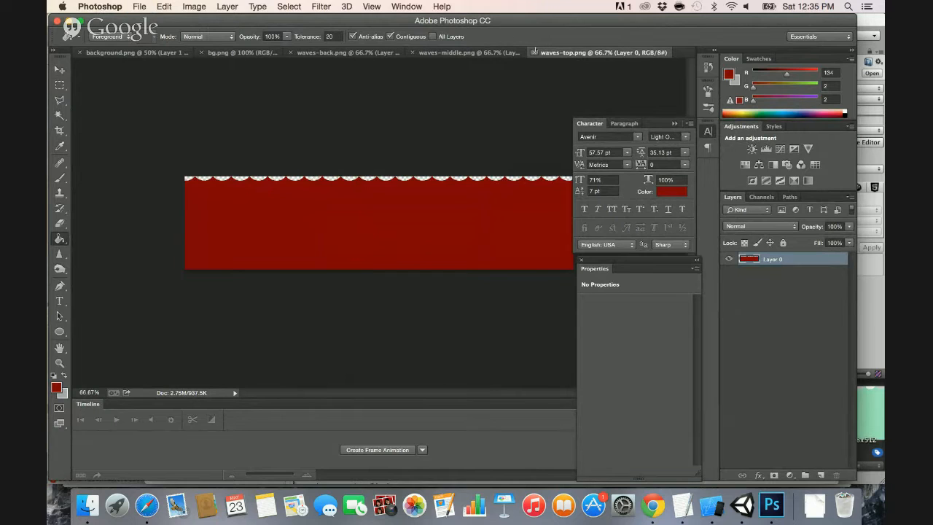
click(534, 53)
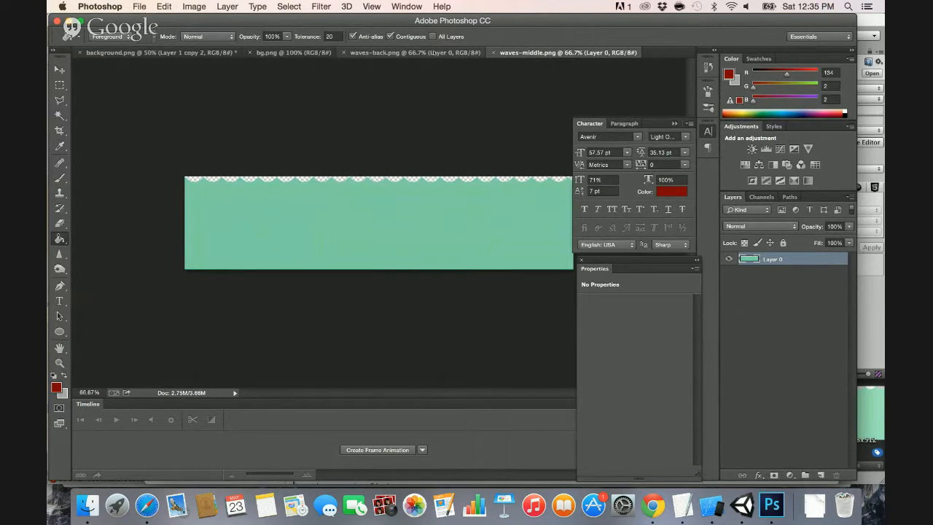
Fill the waves in waves-middle.png with a brighter red (RGB 185, 0, 0), then save and close the file.
click(56, 388)
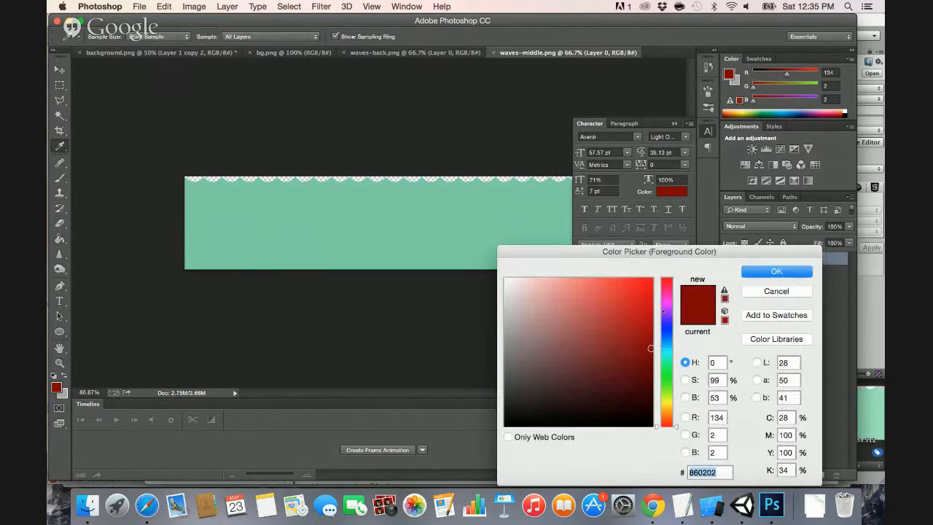
drag(647, 313, 652, 318)
key(Escape)
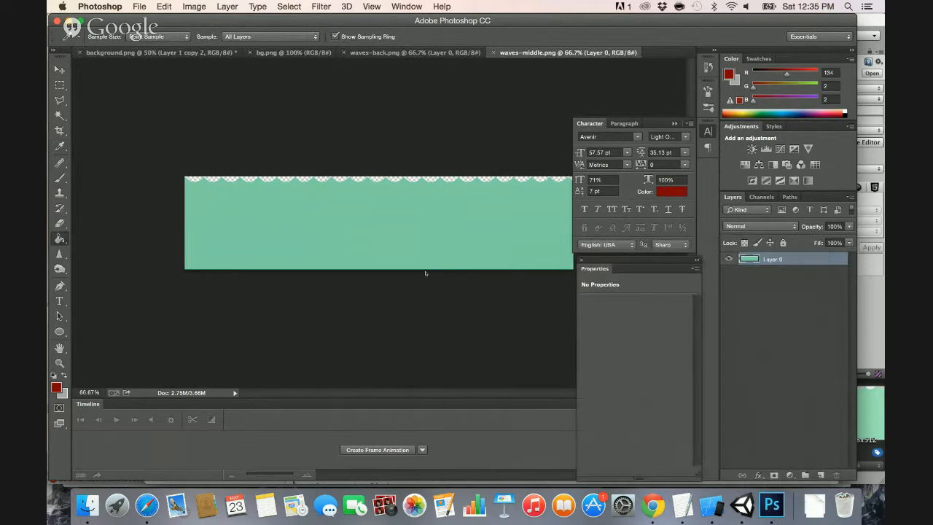
click(412, 235)
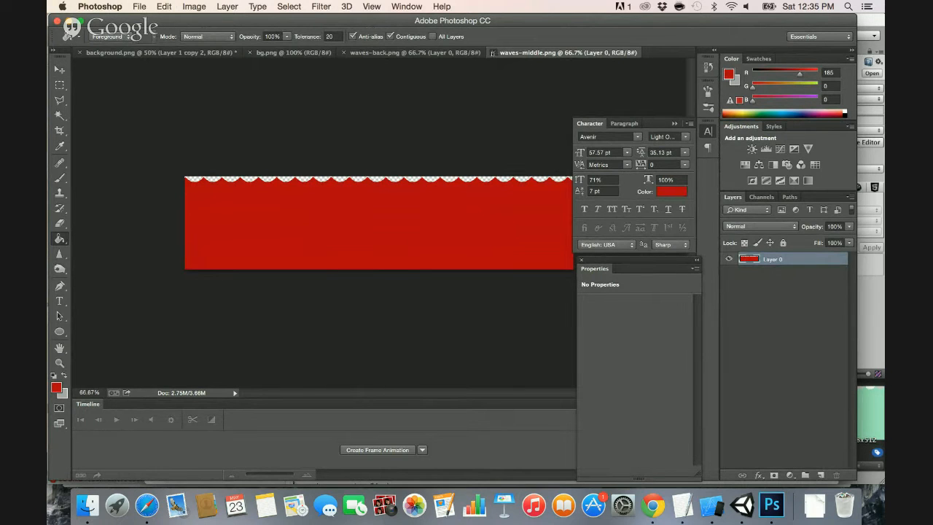
click(492, 53)
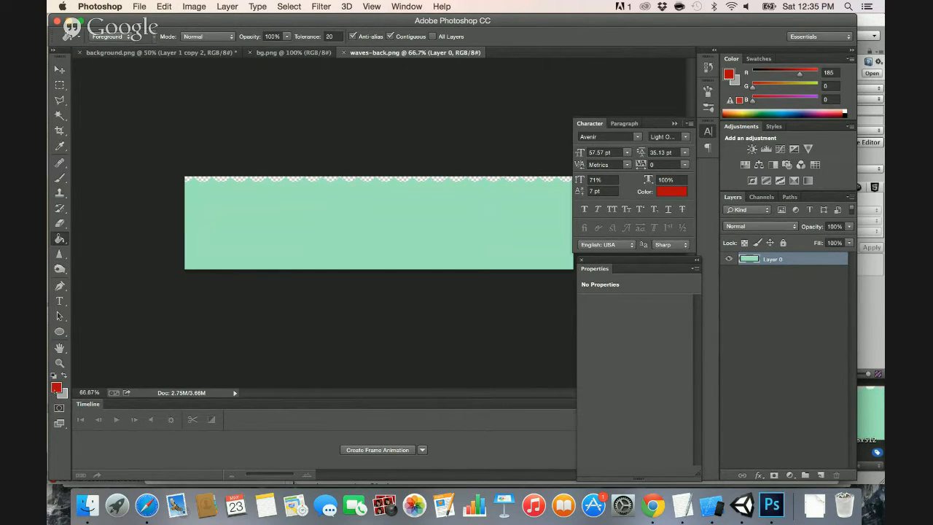
Fill the waves in waves-back.png with bright red (RGB 254, 0, 0) using the Paint Bucket tool, and save and close the file.
click(56, 391)
mouse_move(651, 318)
mouse_down()
mouse_move(645, 285)
mouse_move(656, 279)
mouse_up()
key(Return)
key(g)
click(390, 241)
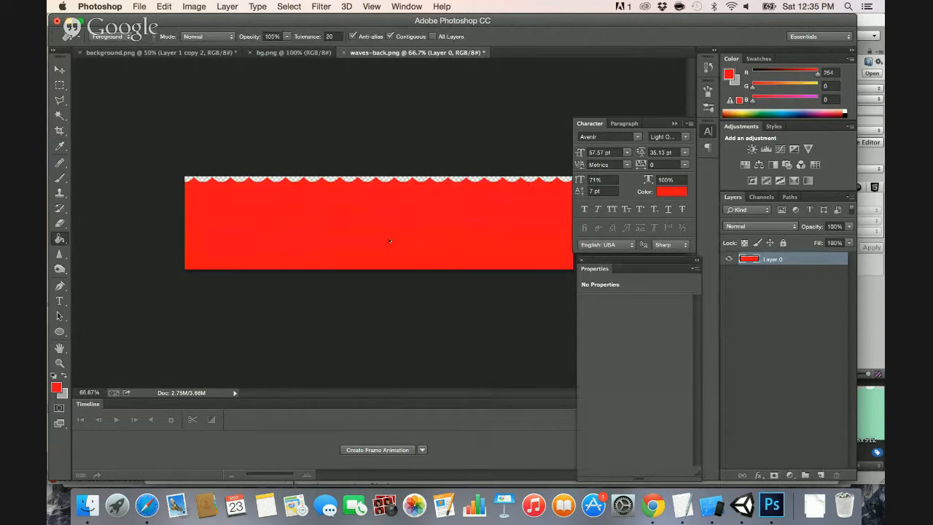
key(super+s)
click(344, 53)
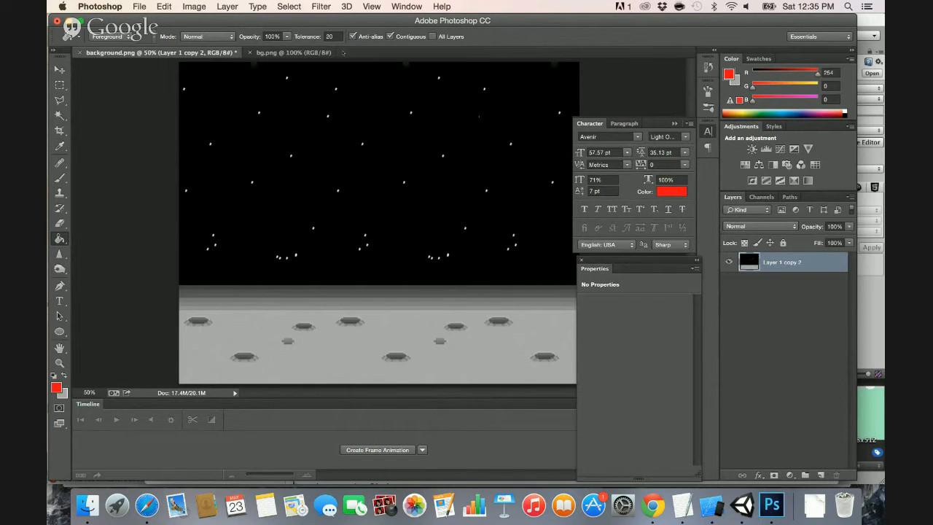
Switch to Unity and run the menu scene to preview the red waves on the moon background, and stop playback.
key(super+Tab)
key(super+Tab)
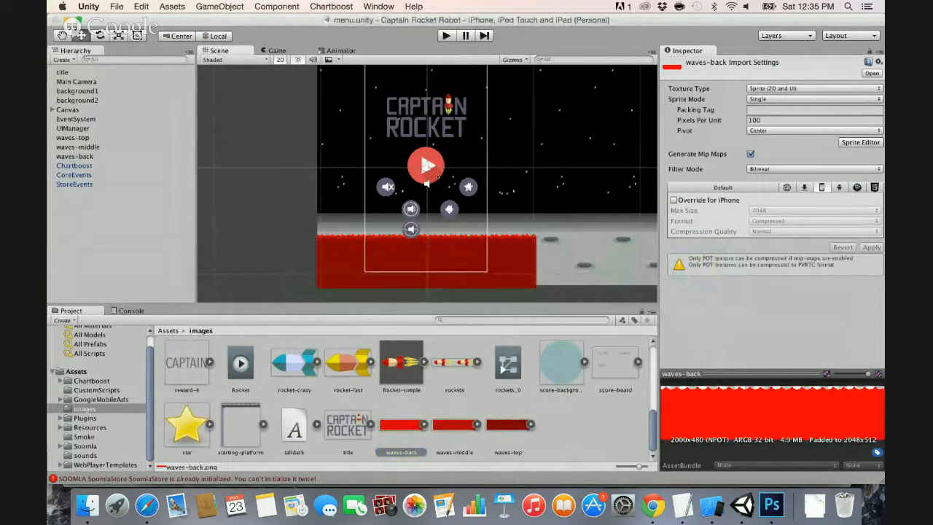
click(435, 175)
click(445, 35)
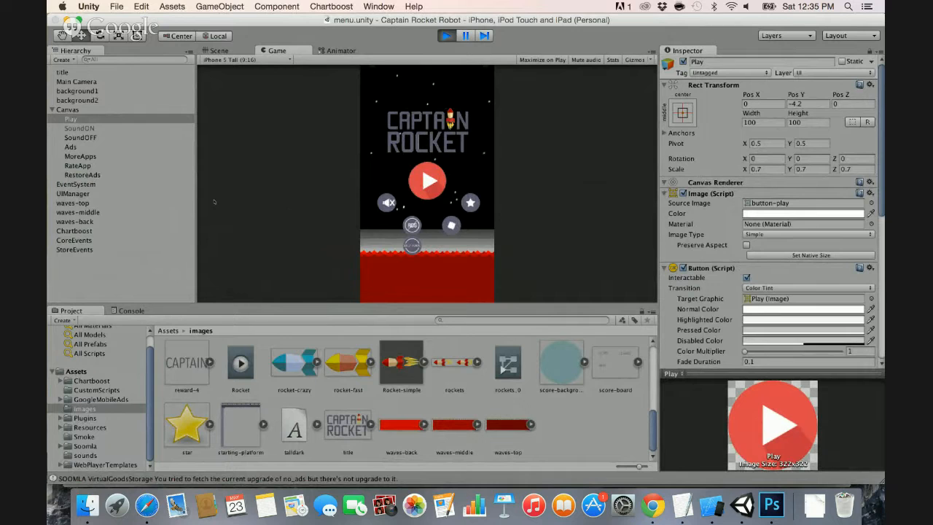
click(446, 35)
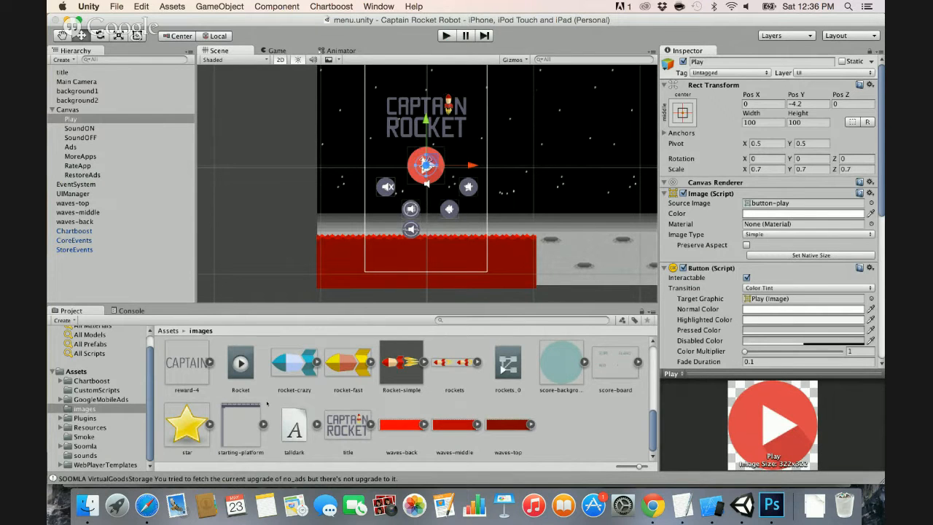
Find the title image in the project's images folder and reveal it in Finder.
scroll(266, 402, up, 10)
scroll(342, 409, down, 5)
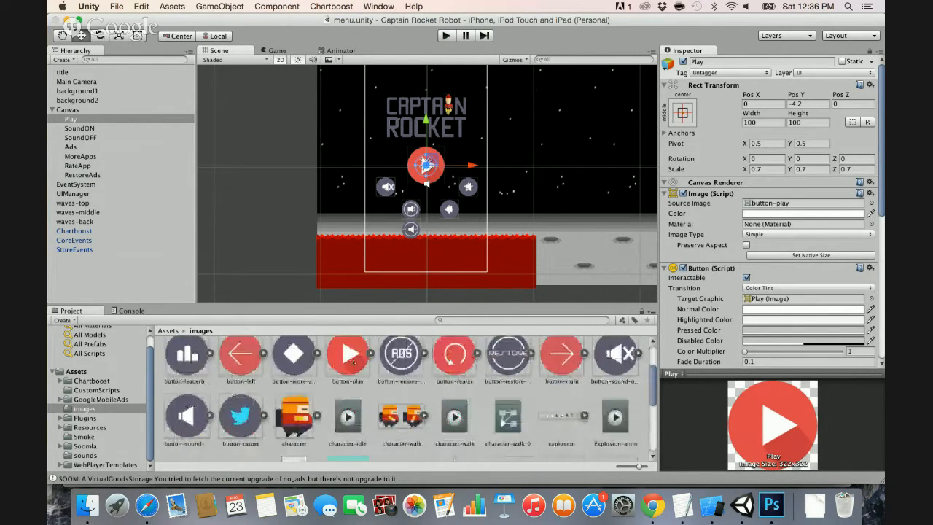
scroll(342, 409, down, 2)
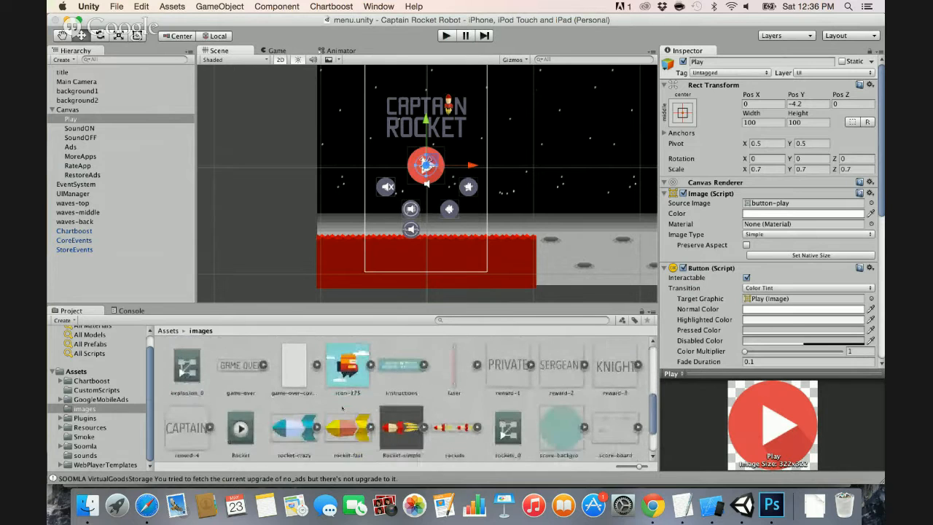
scroll(342, 409, up, 6)
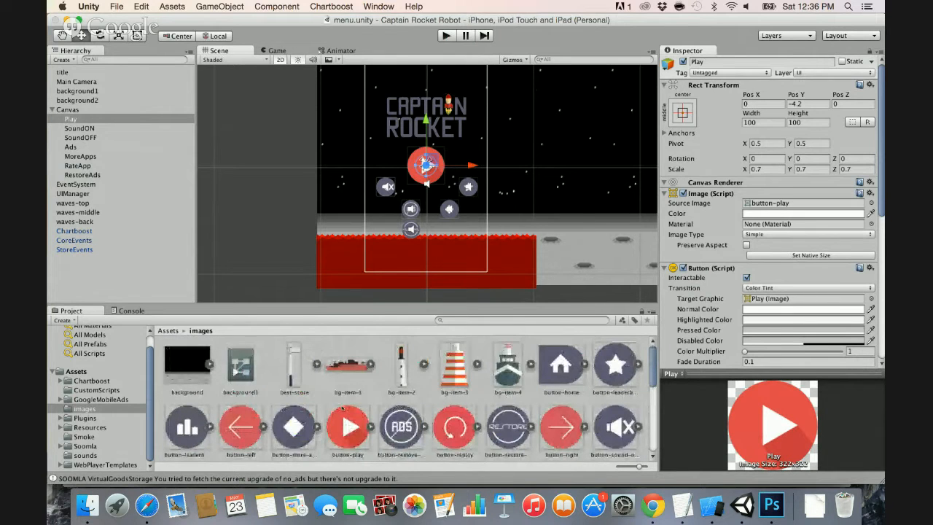
scroll(343, 408, down, 5)
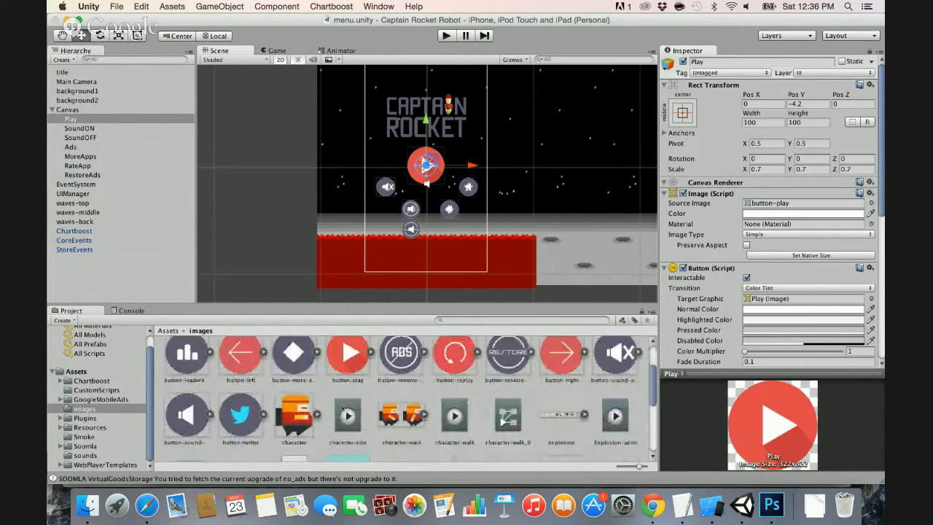
scroll(343, 409, down, 4)
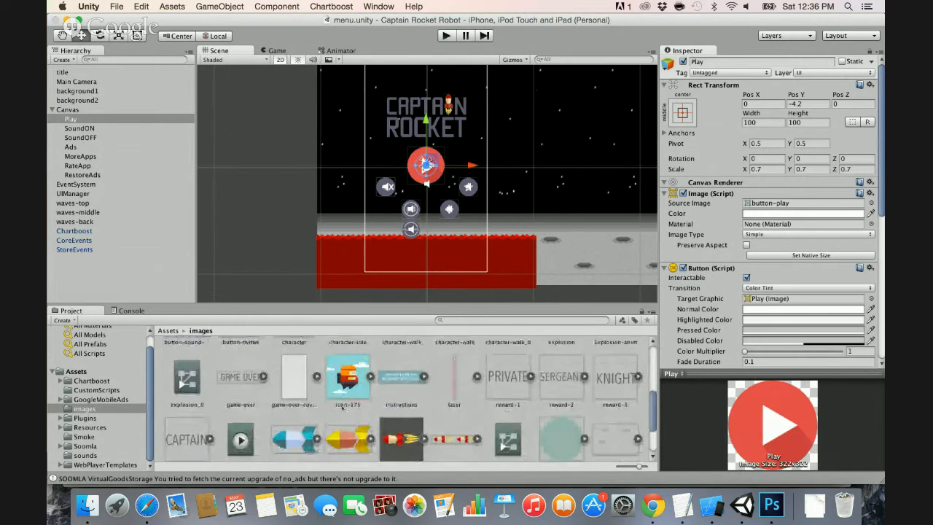
scroll(342, 409, down, 2)
click(341, 420)
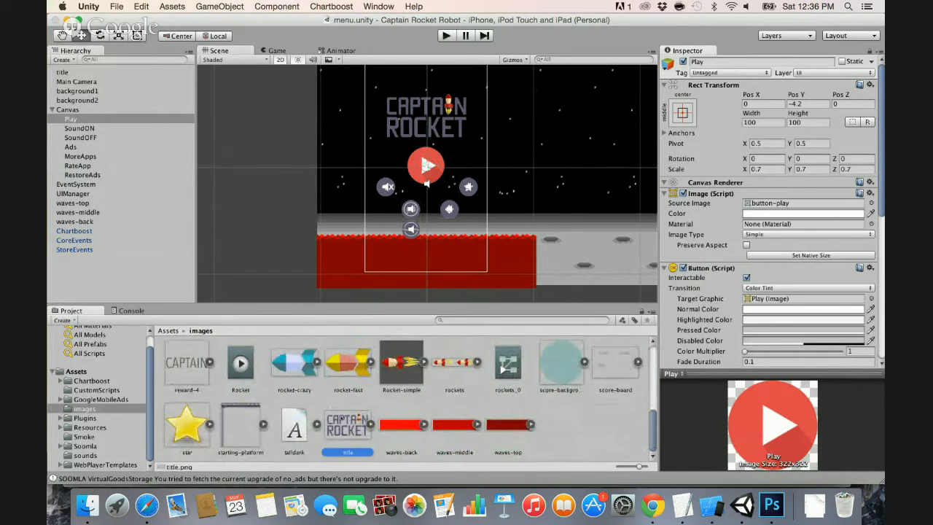
right_click(342, 421)
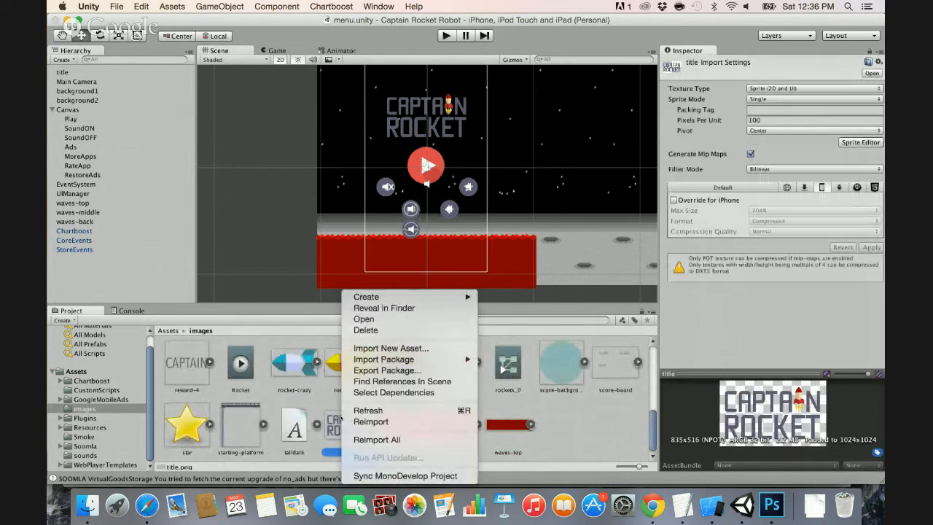
click(367, 308)
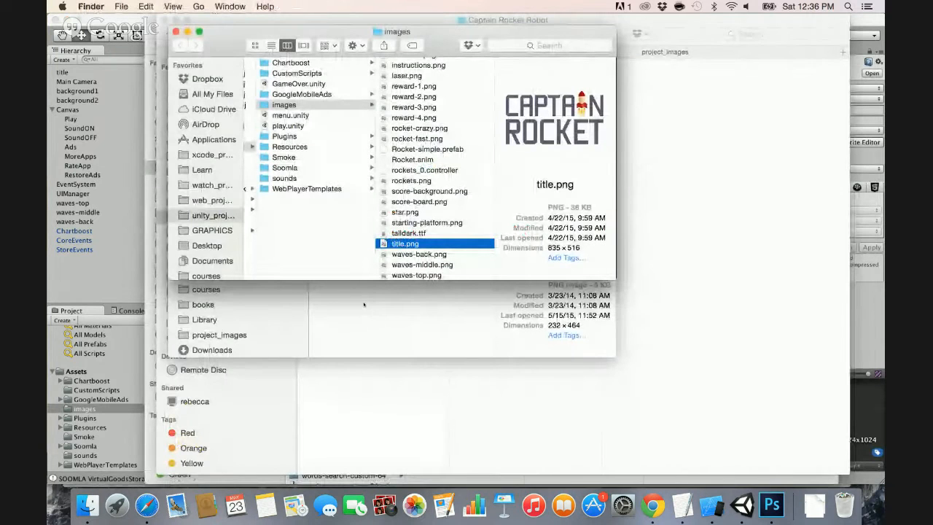
Open title.png in Adobe Photoshop CC and cut the existing title artwork out of its layer.
right_click(400, 245)
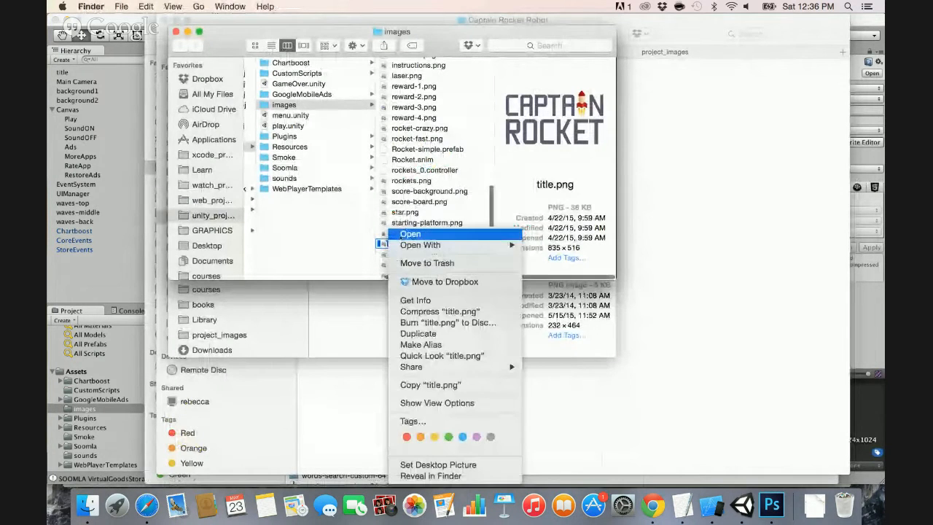
mouse_move(402, 245)
click(576, 335)
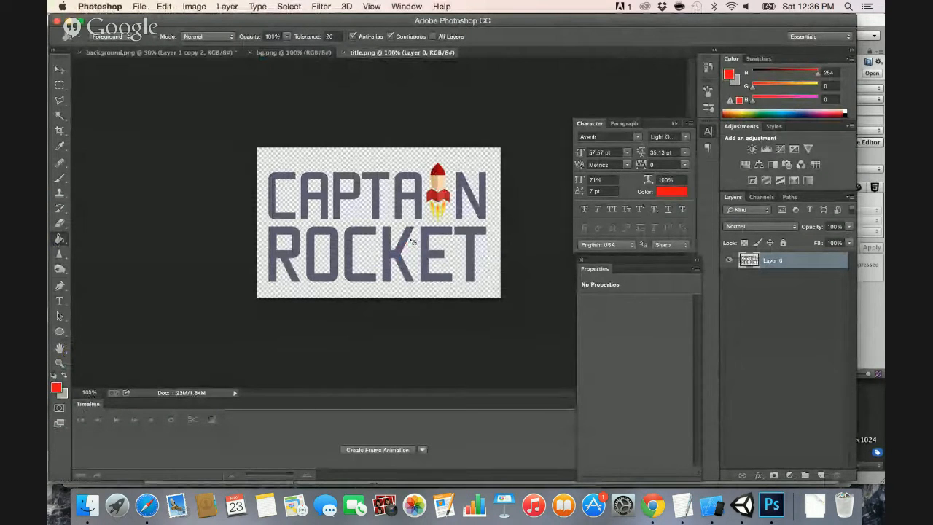
key(super+x)
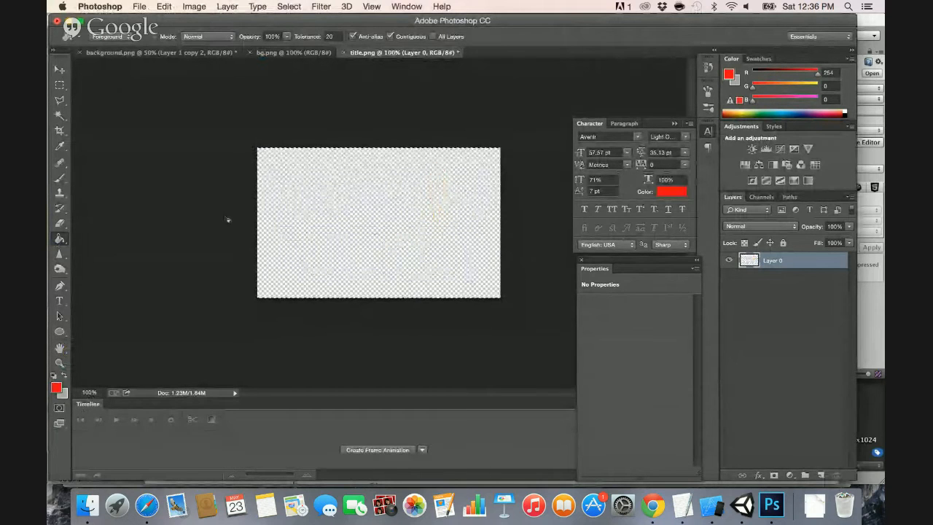
Activate the Type tool and set its font to Birdman.
click(60, 71)
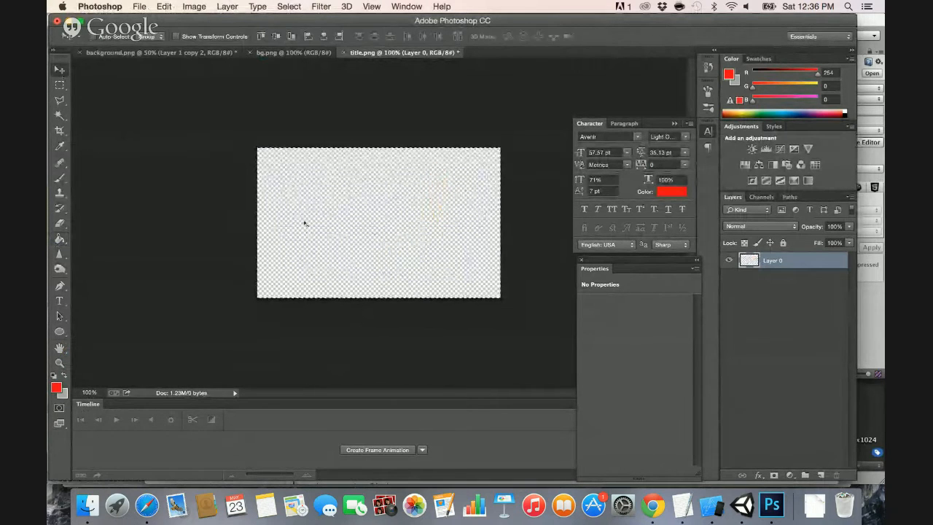
key(t)
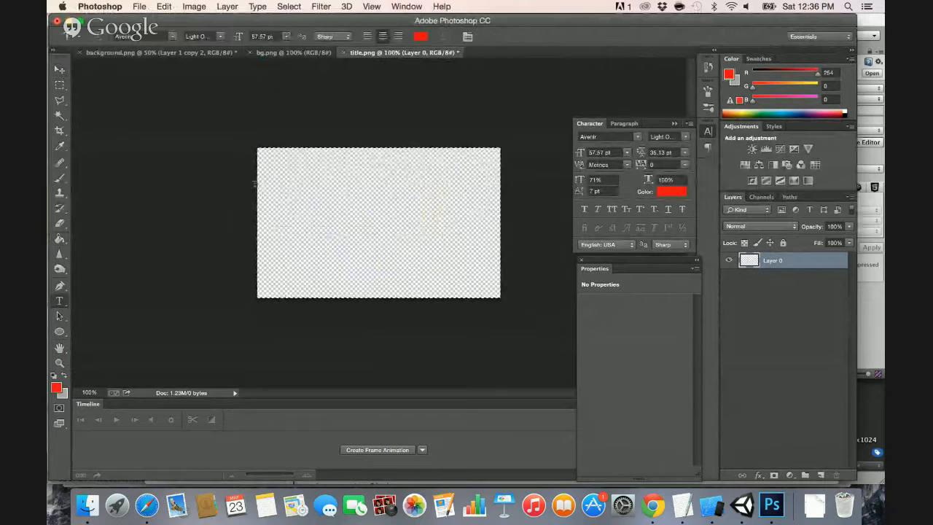
click(135, 37)
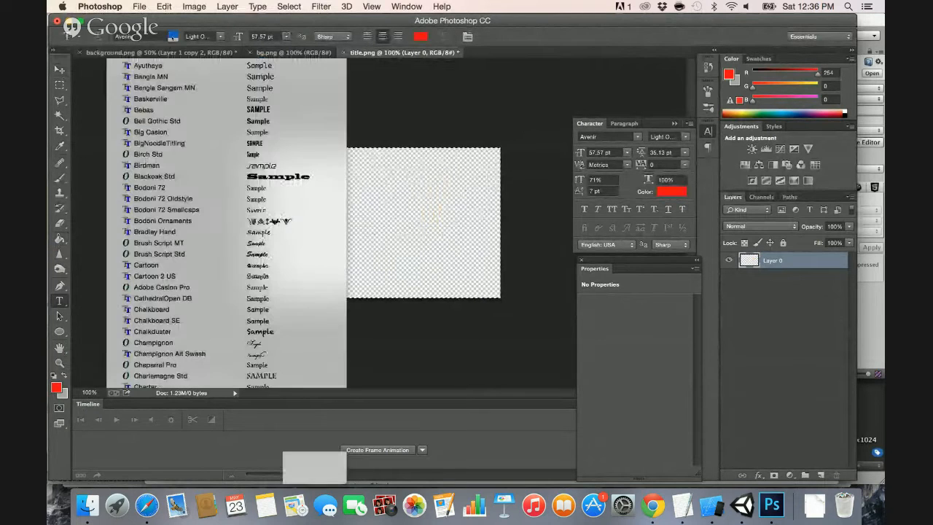
click(182, 166)
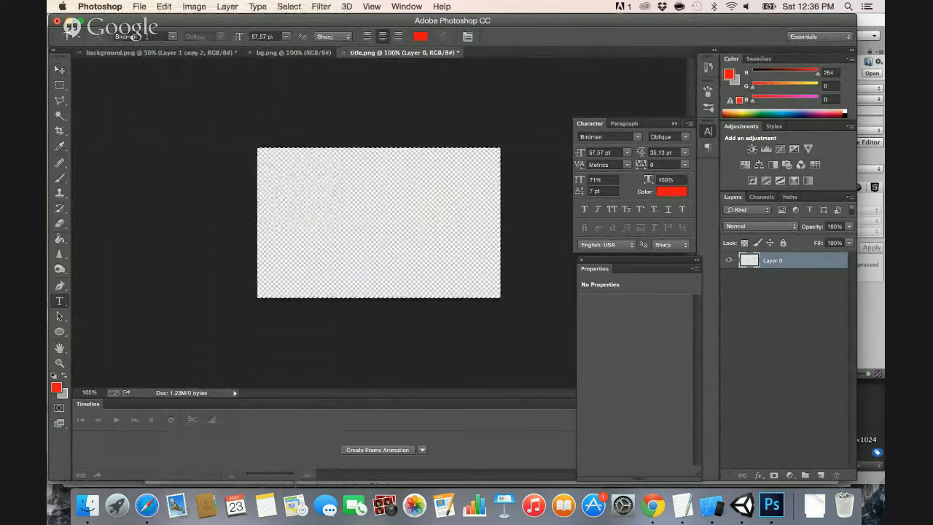
Switch to Google Chrome and open dafont.com in a new tab.
key(super+Tab)
key(super+Tab)
key(super+Tab)
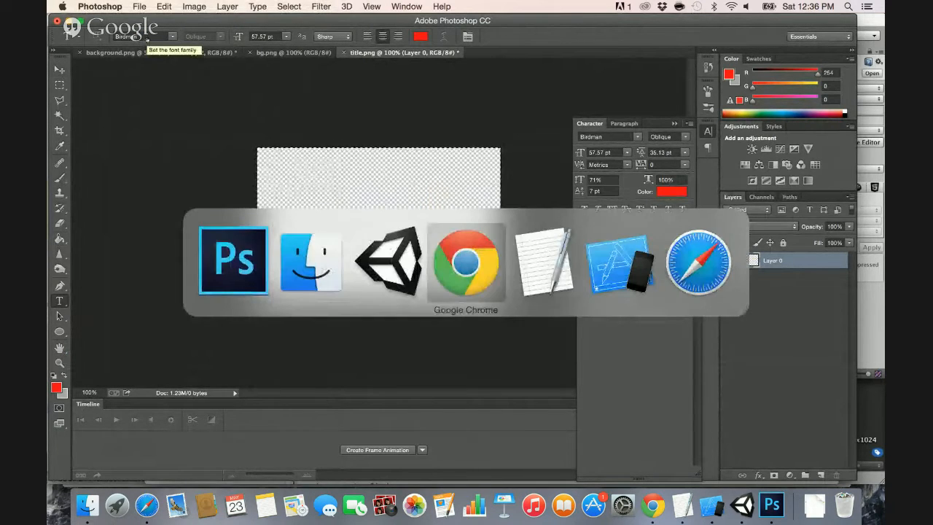
key(super+t)
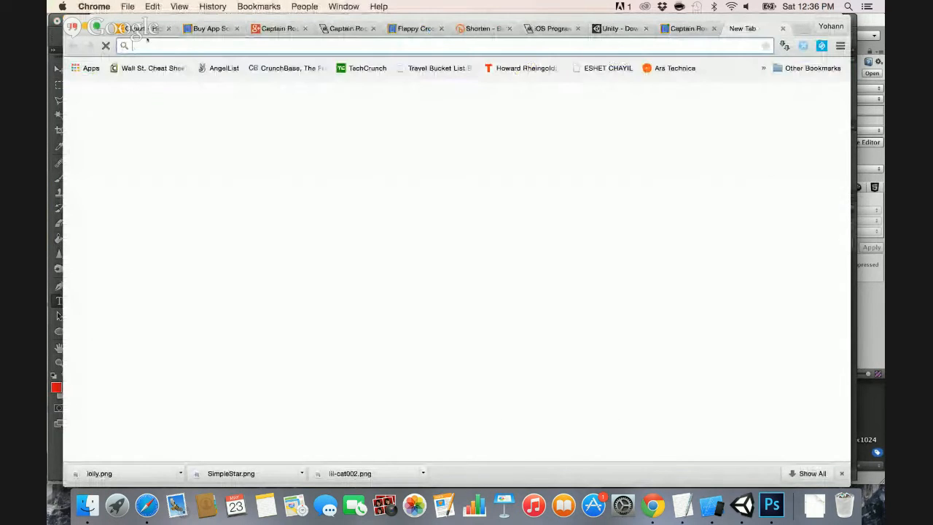
text(dafont.com)
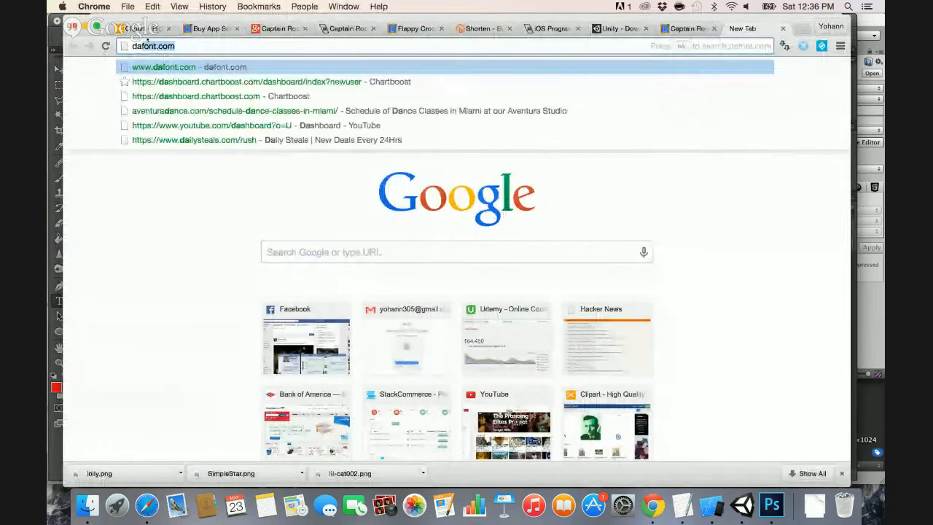
key(Return)
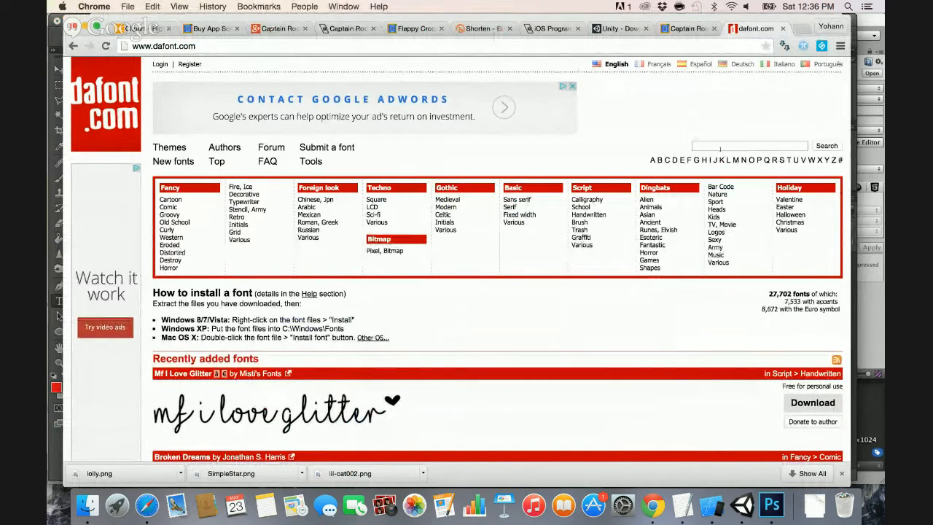
Search DaFont for "space" and look through the matching fonts.
click(720, 148)
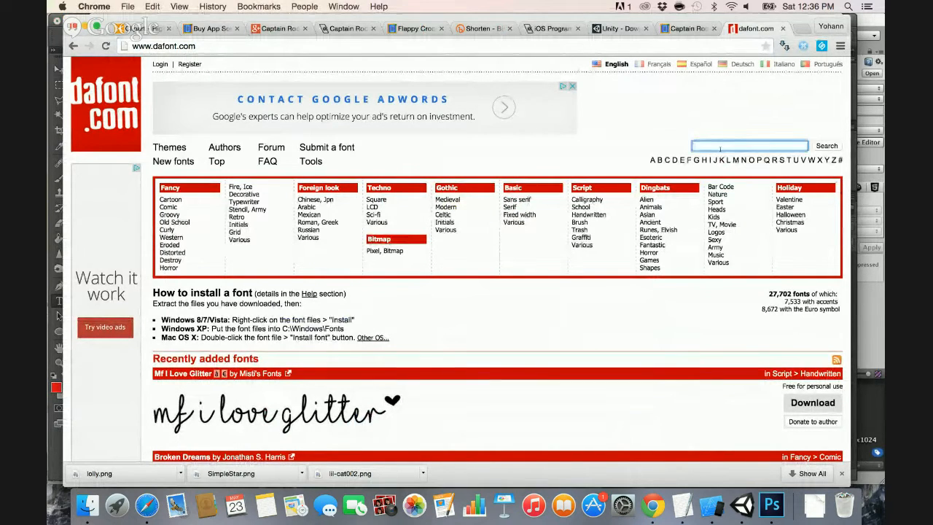
scroll(720, 150, down, 1)
text(space)
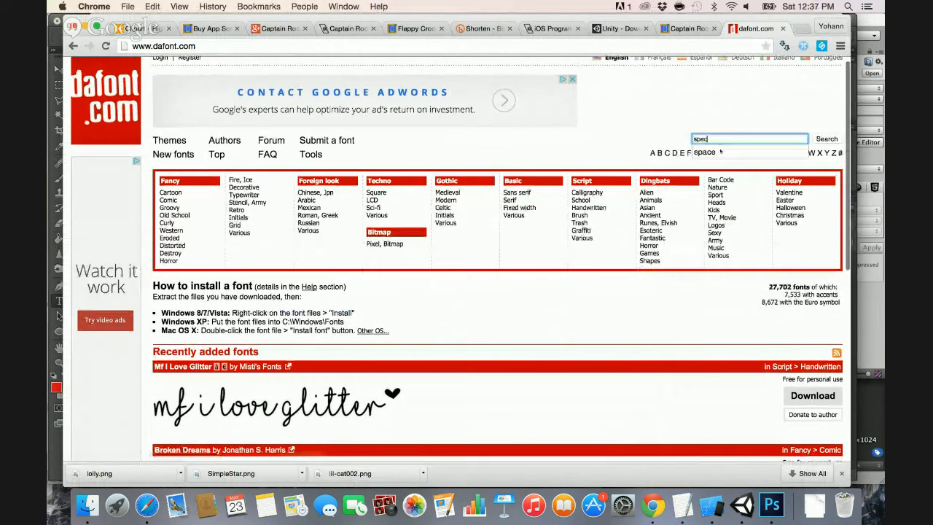
key(Return)
scroll(601, 243, down, 6)
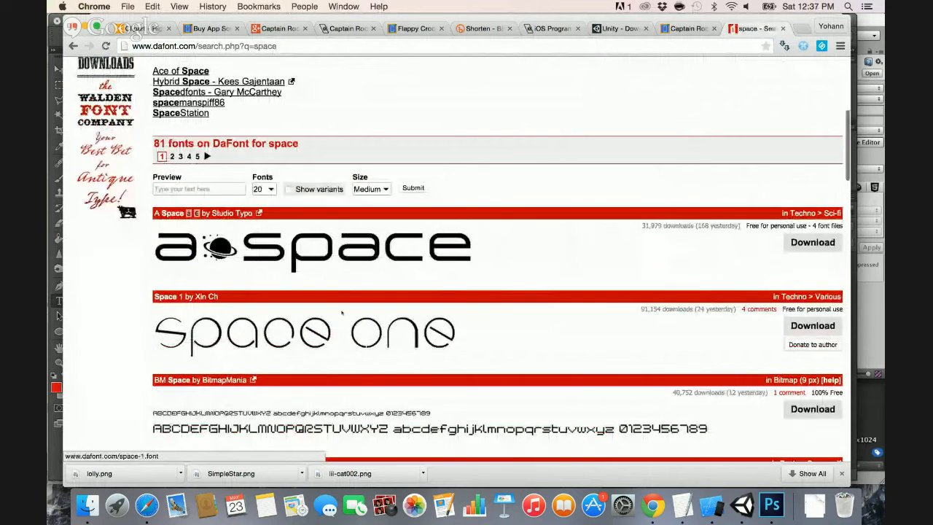
scroll(342, 323, down, 5)
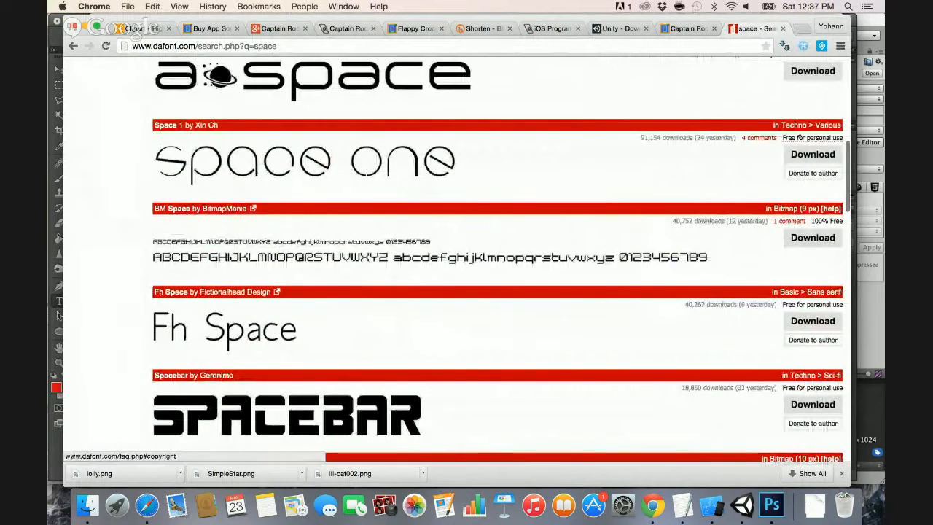
Check DaFont's FAQ entry on font licensing, close it, and look at more of the space fonts.
click(802, 138)
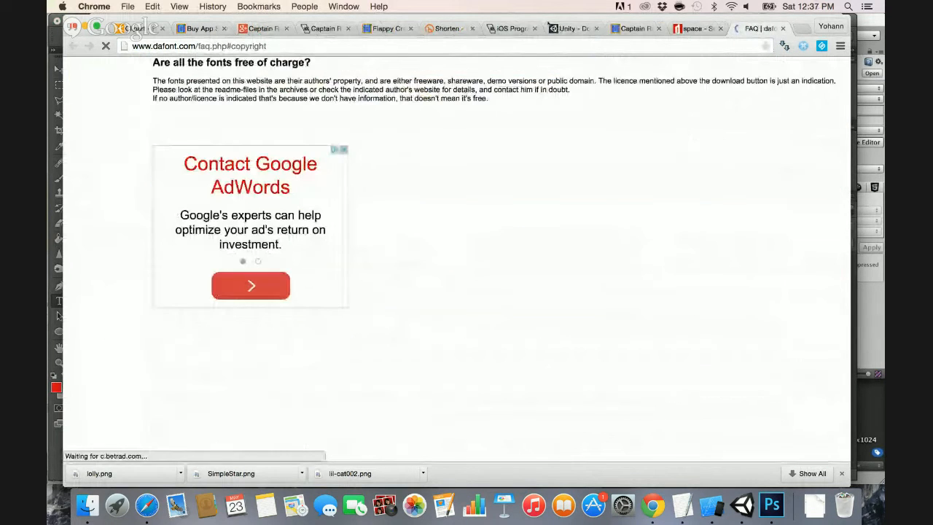
click(783, 29)
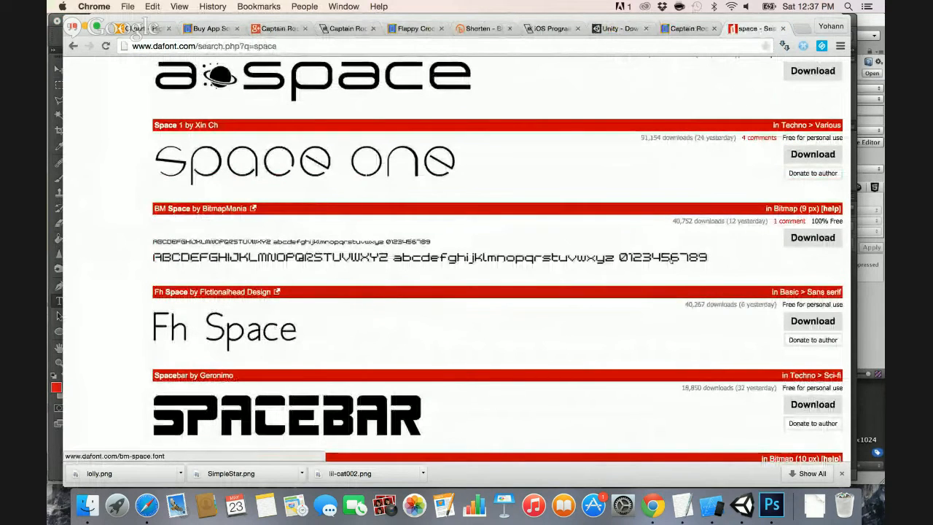
scroll(583, 326, down, 2)
scroll(582, 326, down, 1)
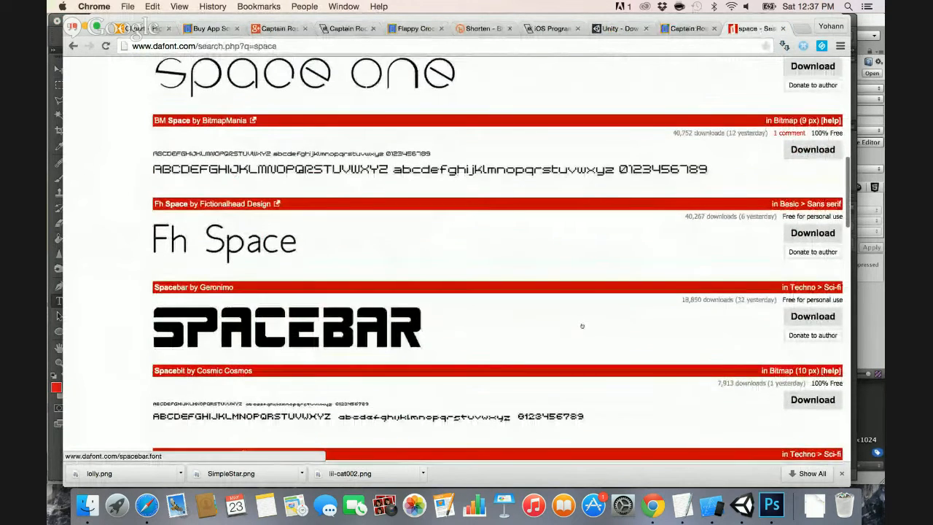
Switch back to Photoshop and set the text color to white.
key(super+Tab)
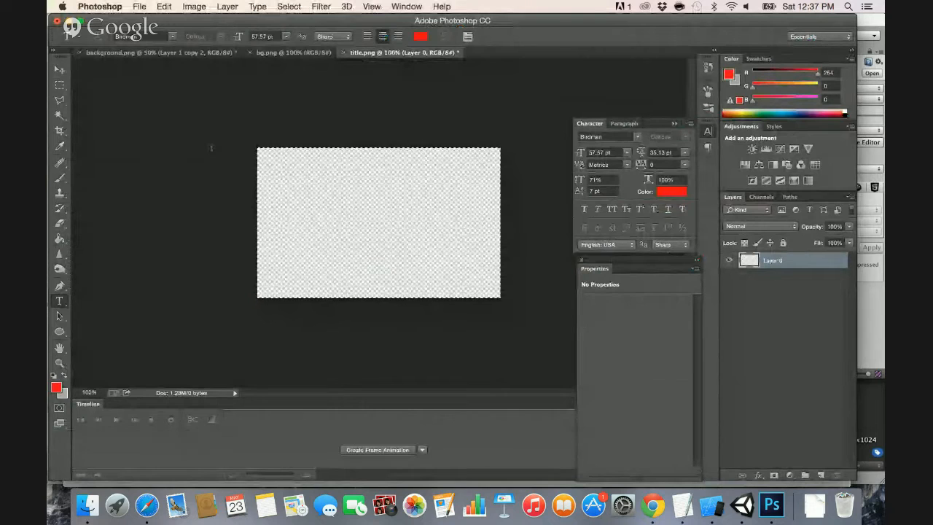
click(421, 37)
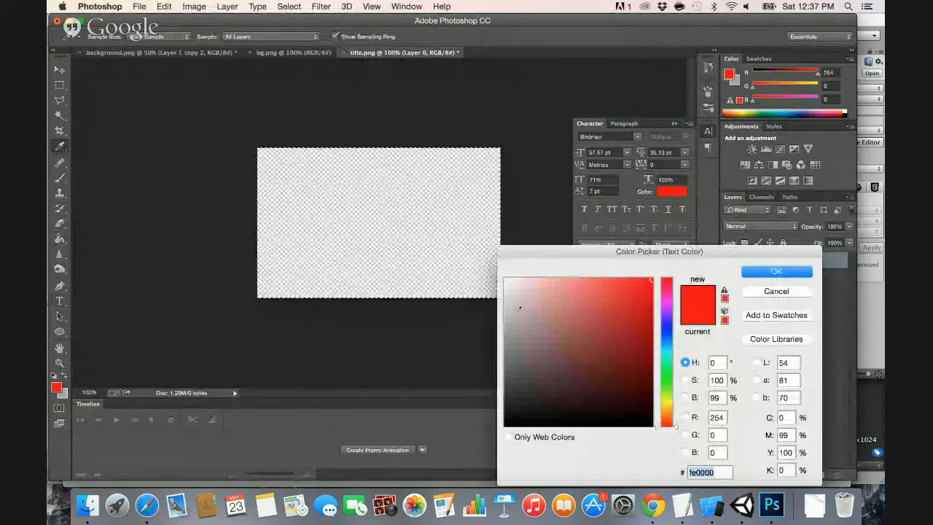
drag(519, 315, 498, 268)
key(Return)
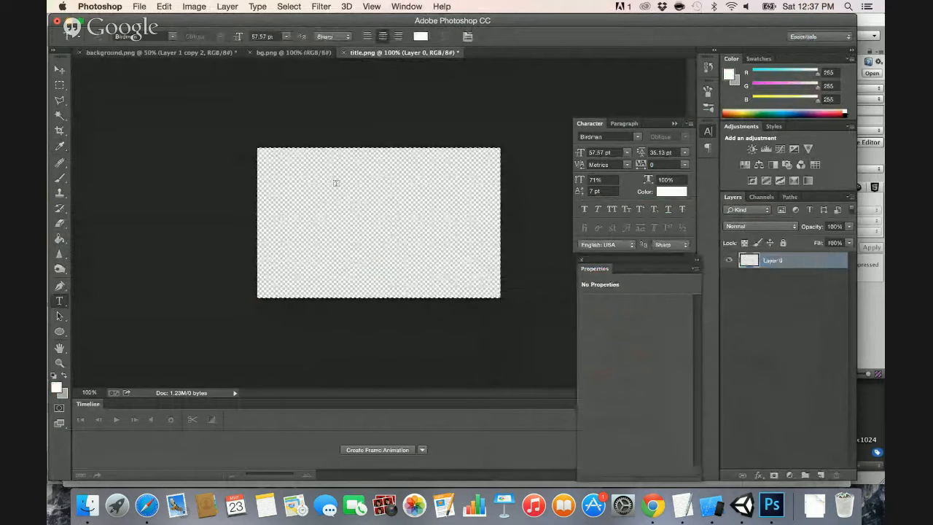
Add the title text "ROBOT COMMANDER ROCKET" on three lines and move it near the top of the canvas.
click(315, 179)
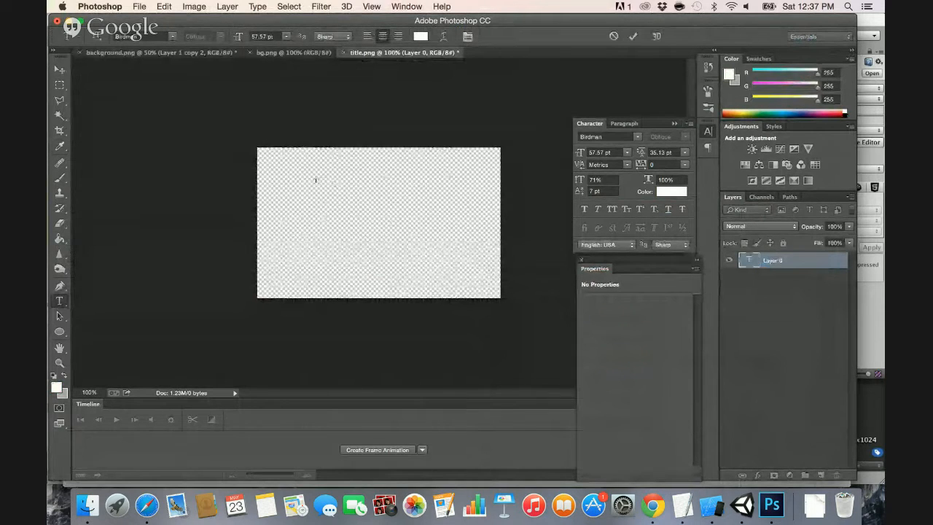
text(Game Over)
key(super+a)
text(Game Over)
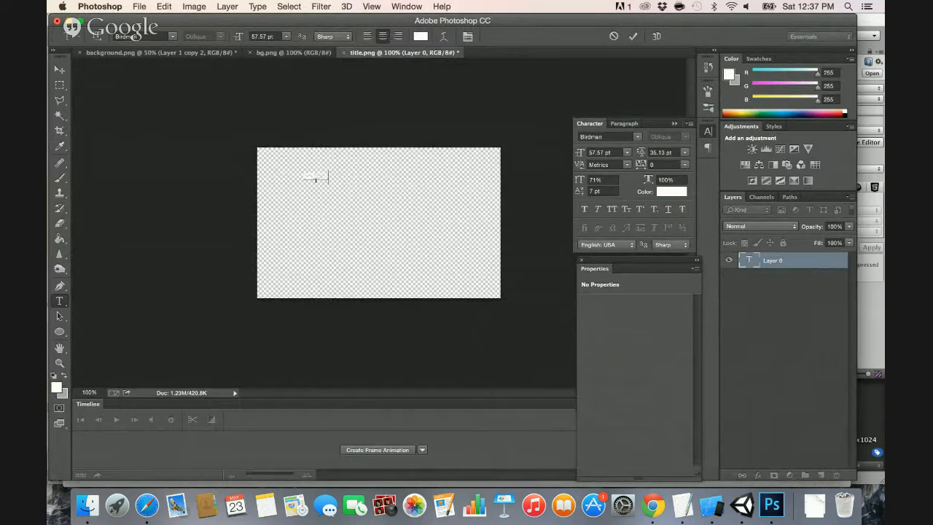
key(Return)
text(commander)
key(Return)
text(runner)
click(59, 69)
drag(326, 197, 377, 191)
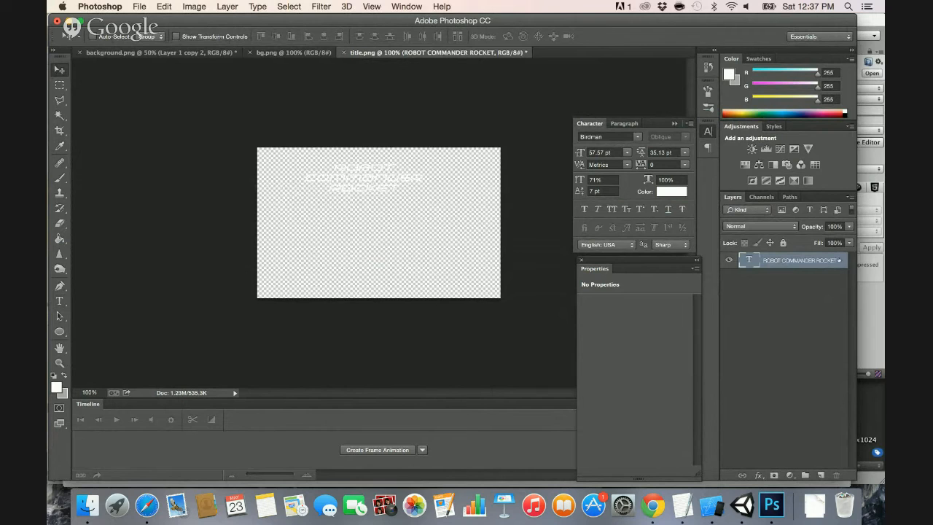
Add a Drop Shadow layer style with the default settings to the title text layer.
double_click(839, 260)
double_click(844, 260)
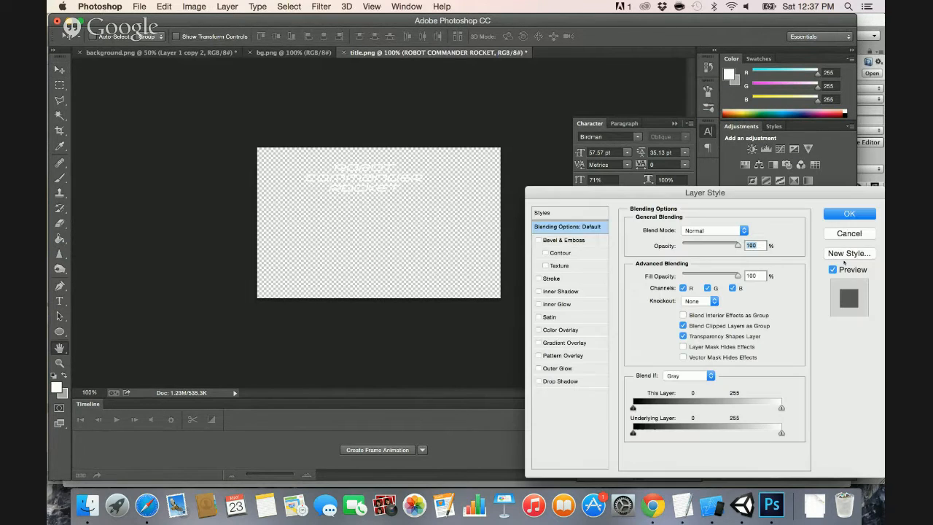
click(560, 381)
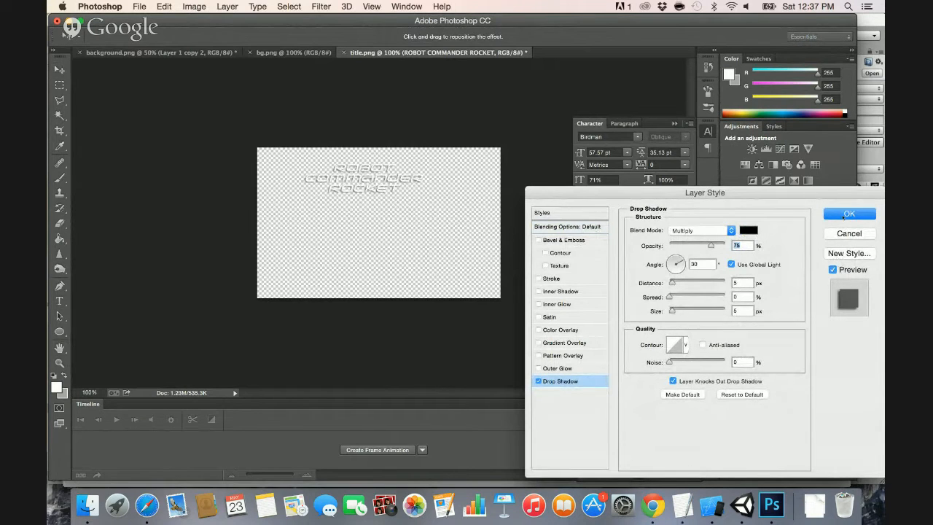
key(Return)
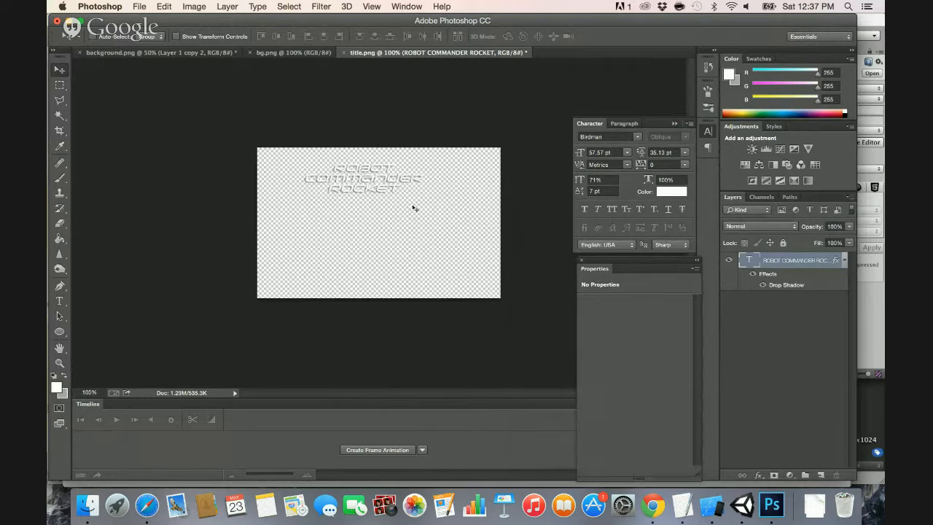
Free-transform the title text, enlarging and repositioning it to fill almost the whole canvas.
key(super+t)
drag(425, 193, 478, 208)
drag(350, 175, 342, 168)
drag(383, 202, 500, 286)
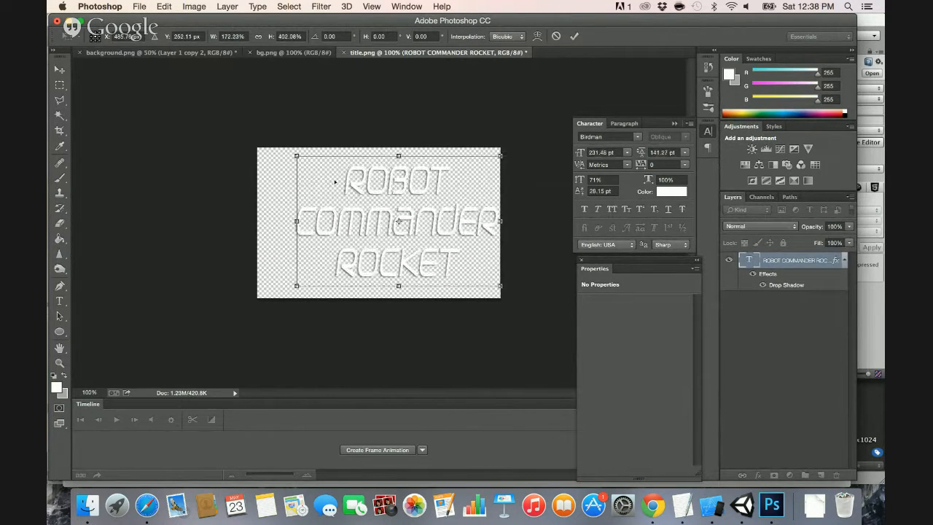
drag(336, 183, 306, 180)
drag(470, 283, 496, 297)
key(Return)
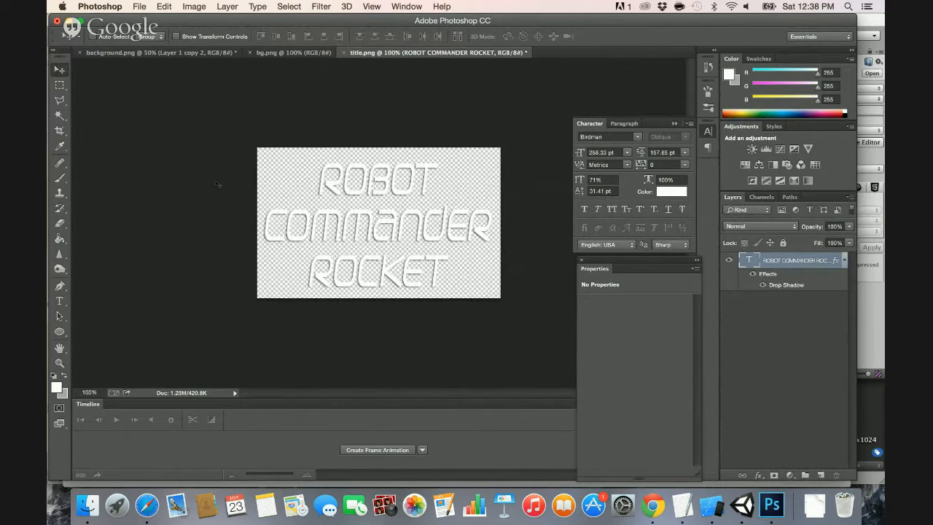
click(164, 7)
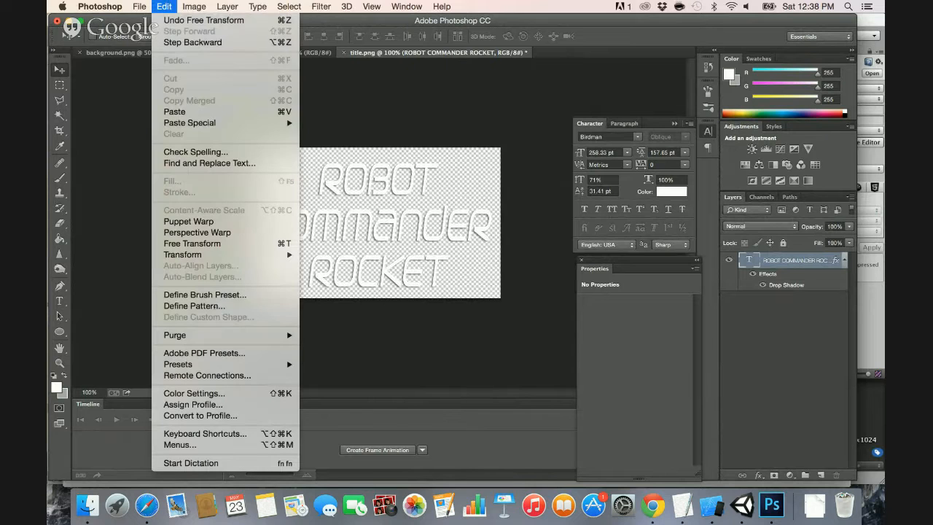
mouse_move(201, 256)
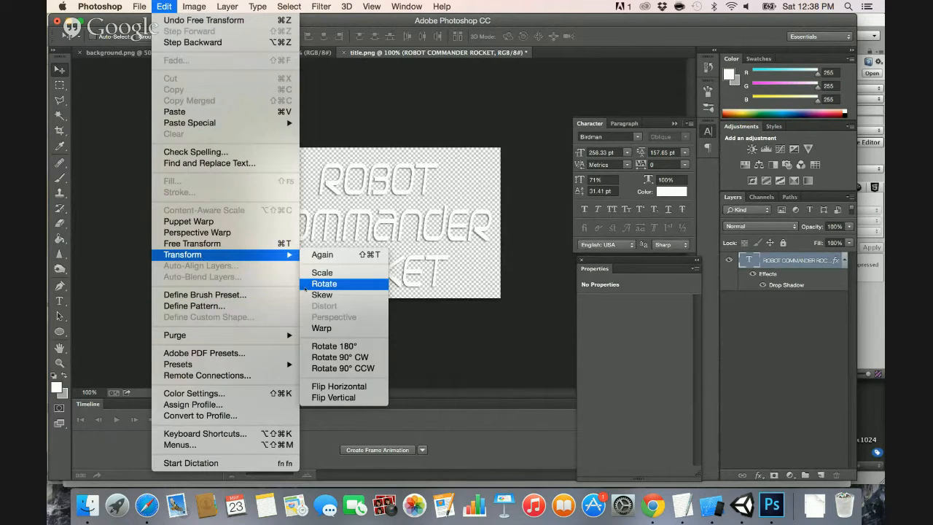
click(314, 283)
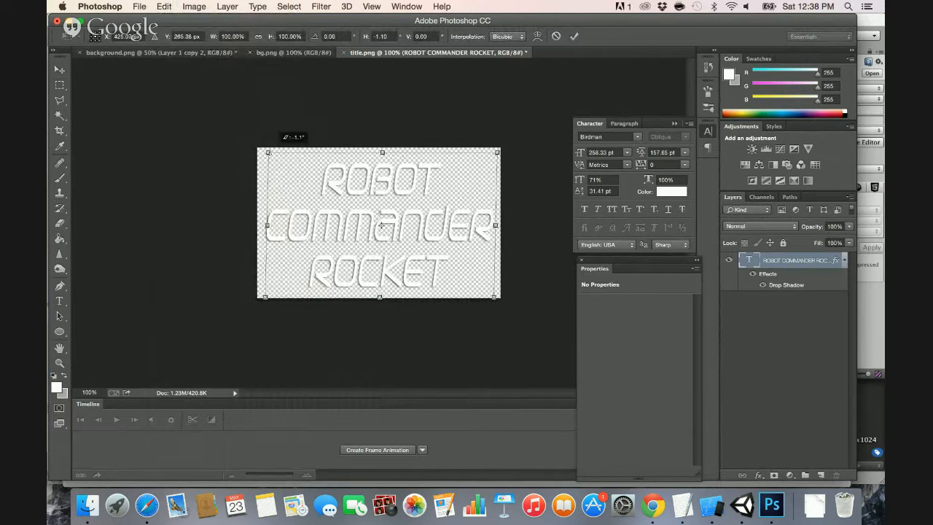
drag(494, 152, 469, 152)
drag(241, 153, 270, 154)
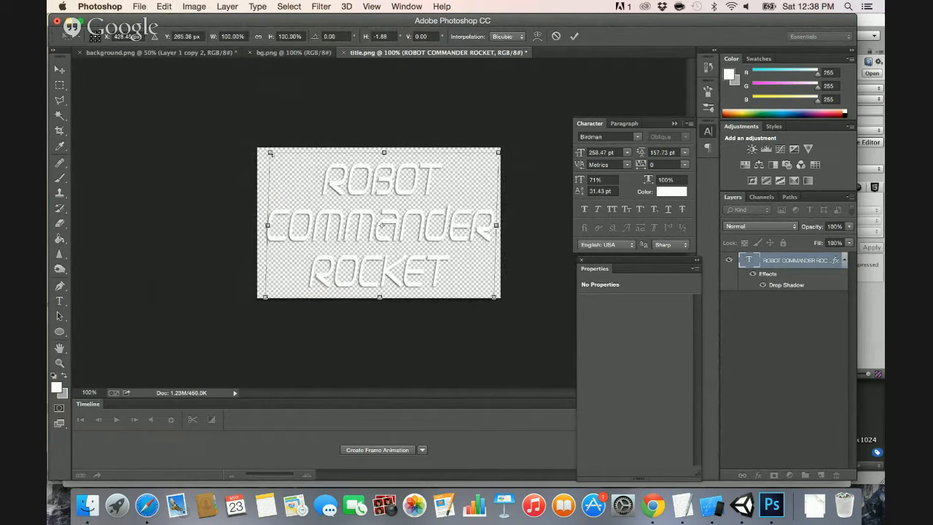
key(Return)
click(162, 6)
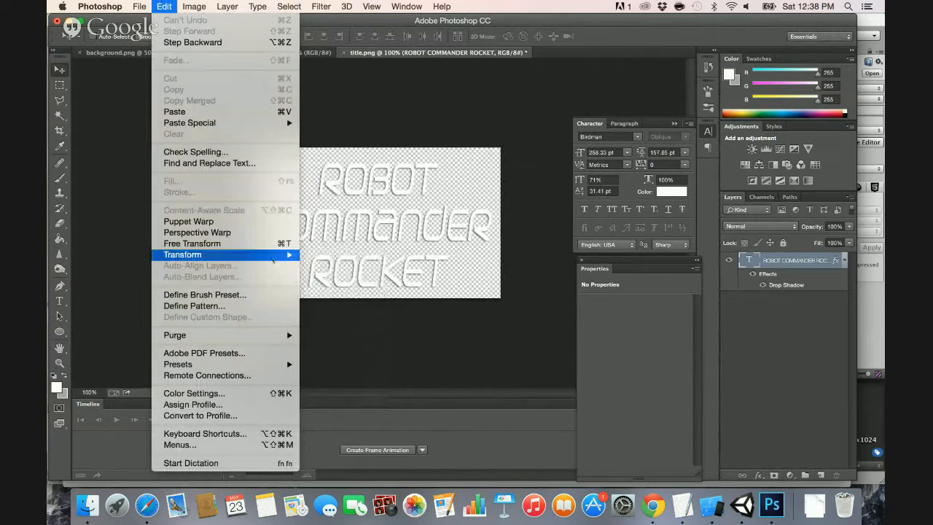
mouse_move(273, 260)
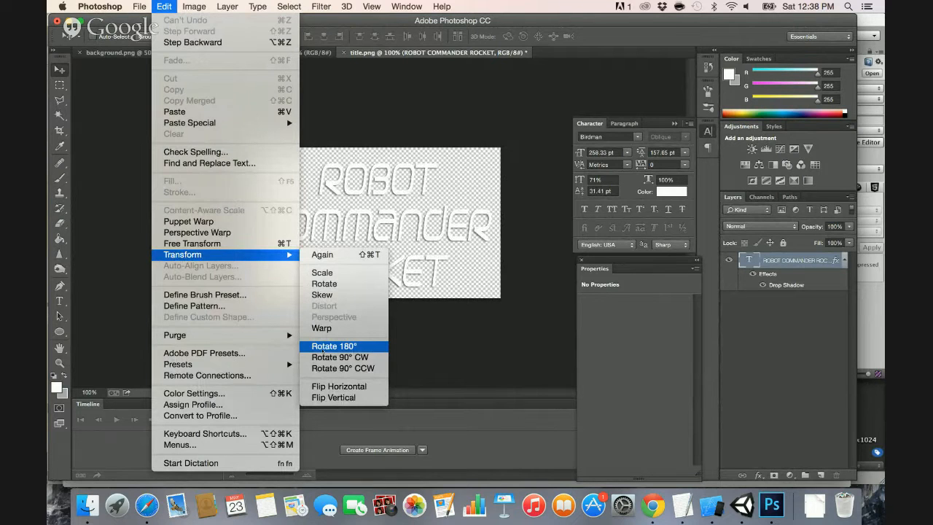
click(431, 181)
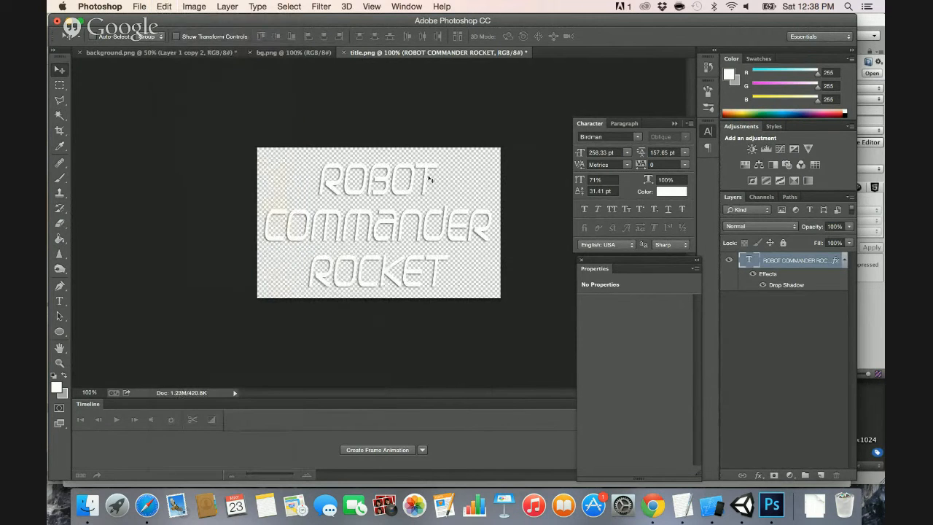
Rasterize the title text layer with the Layer option.
click(227, 7)
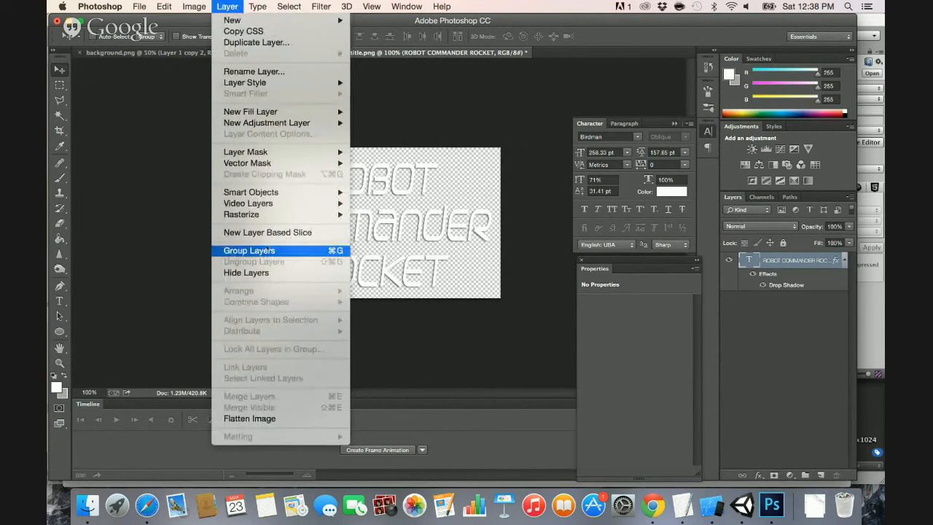
mouse_move(265, 215)
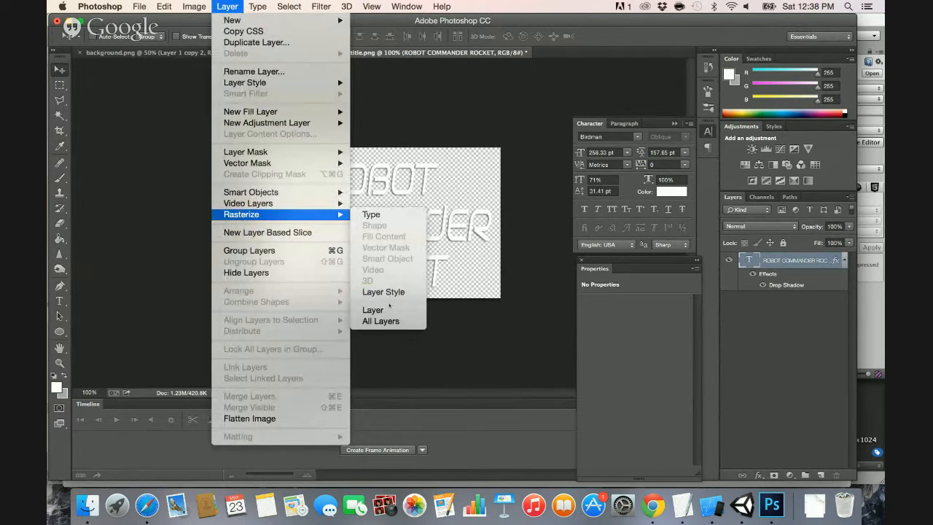
click(372, 310)
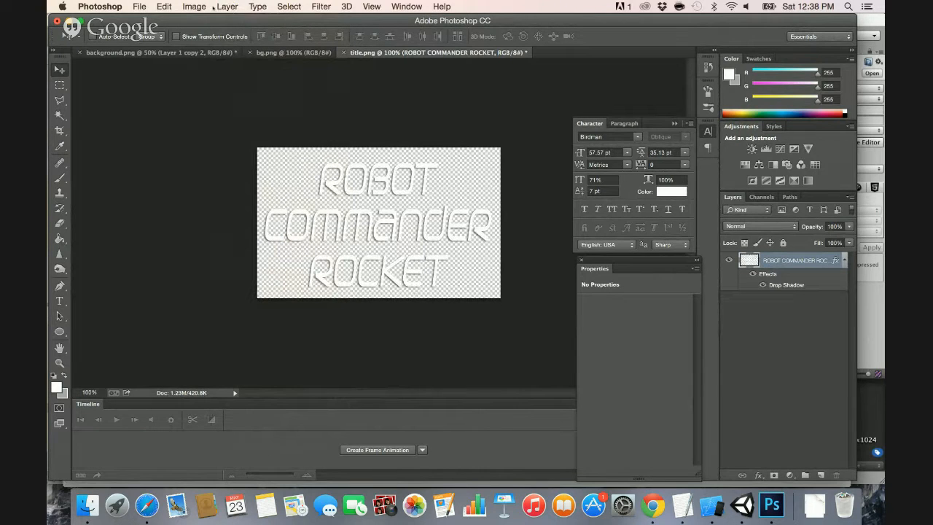
Skew the rasterized title by pulling its upper corners inward into a tapered perspective, with the upper-right corner lowered.
click(166, 7)
mouse_move(240, 255)
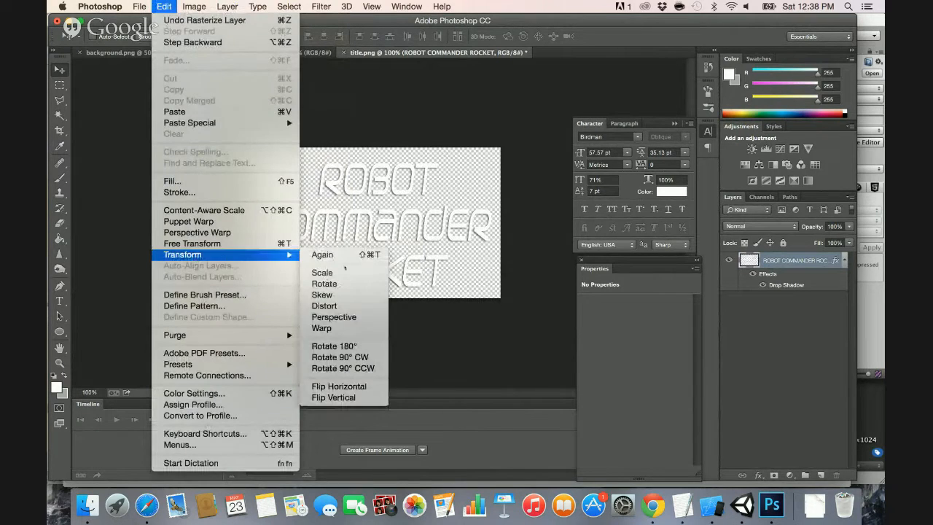
click(334, 295)
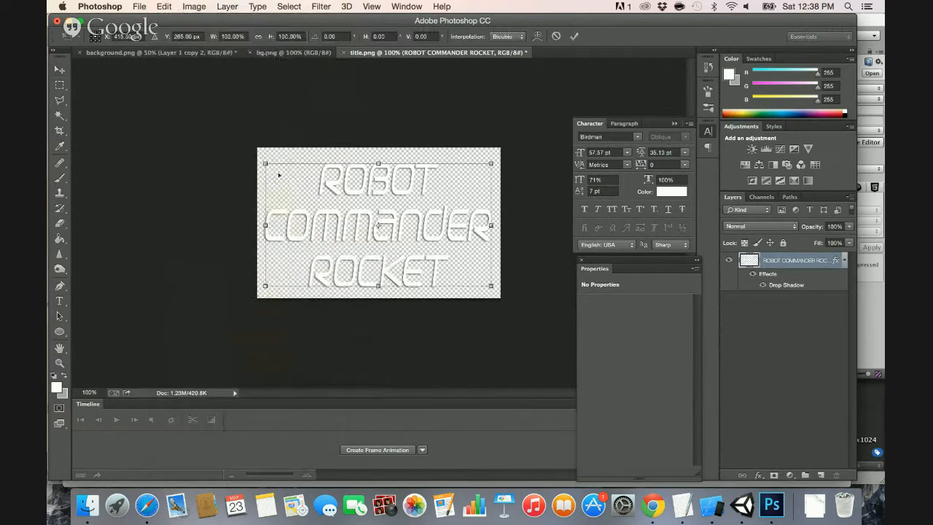
drag(266, 165, 313, 165)
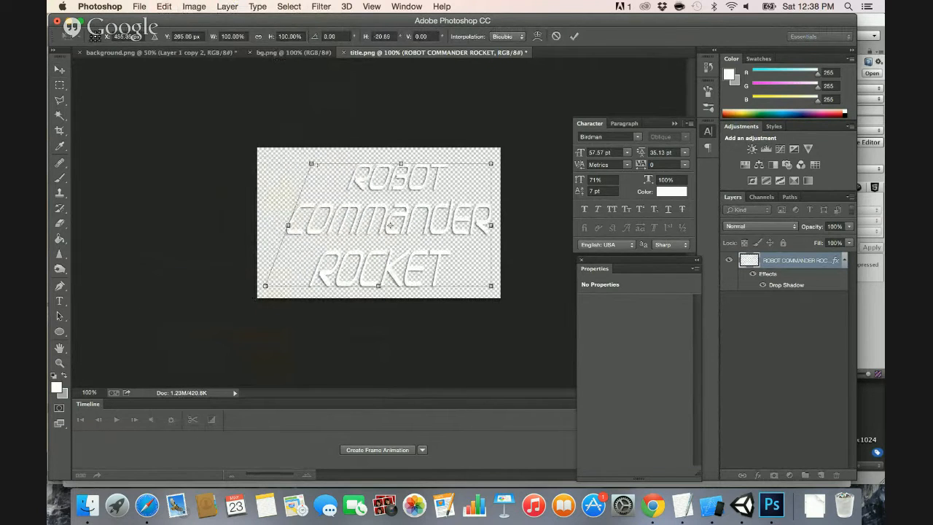
drag(491, 164, 415, 164)
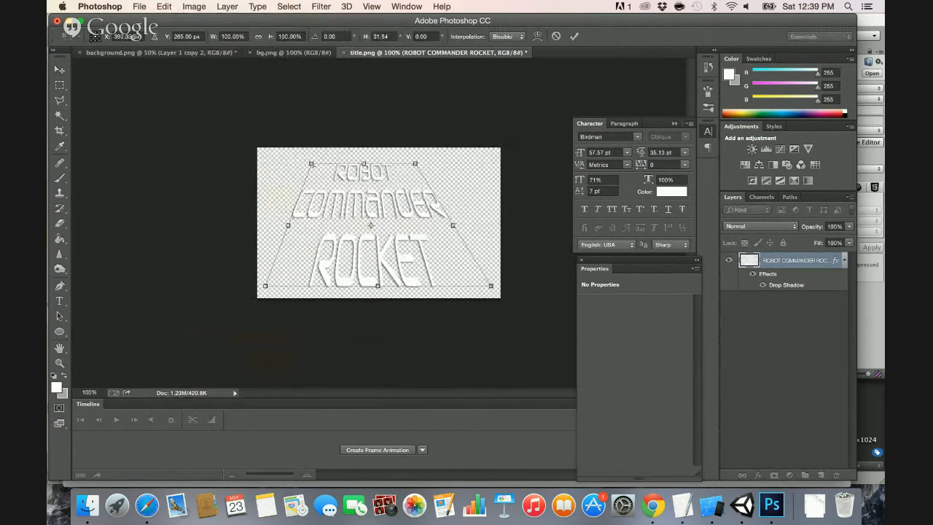
mouse_move(312, 164)
mouse_down()
mouse_move(321, 167)
mouse_move(311, 166)
mouse_up()
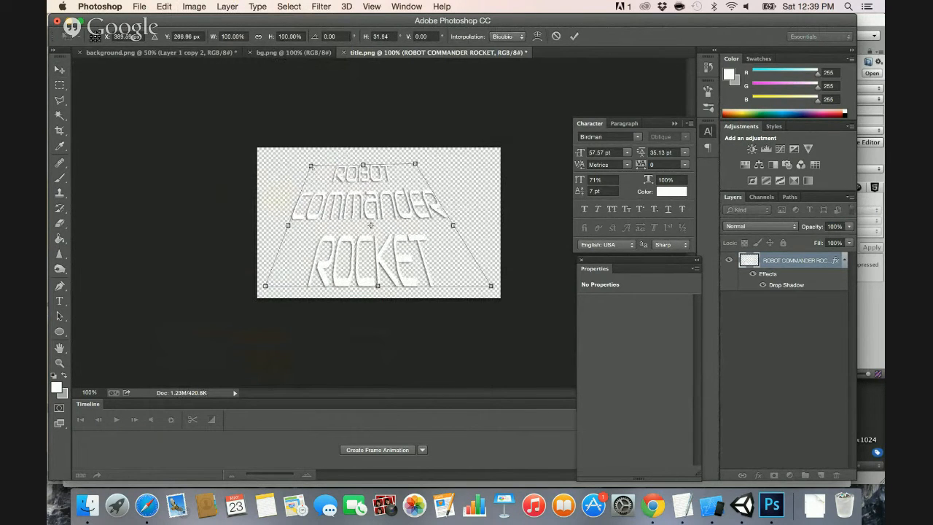
drag(414, 163, 444, 184)
key(Return)
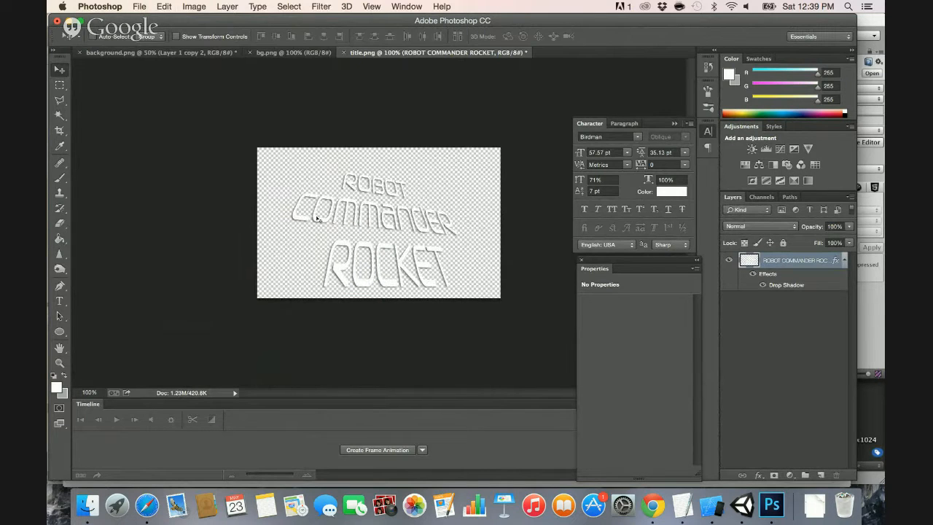
Enlarge the skewed title with Free Transform so it spans the full height of the canvas.
key(super+t)
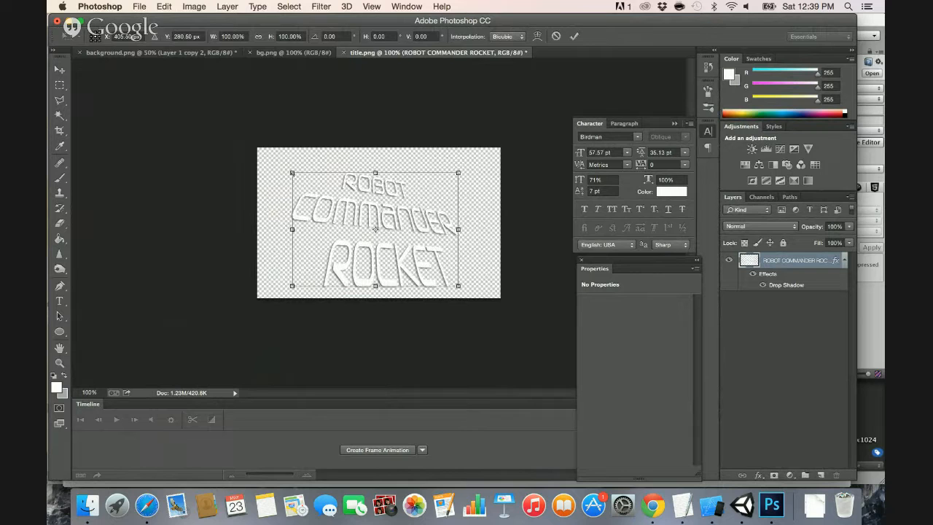
drag(292, 173, 271, 147)
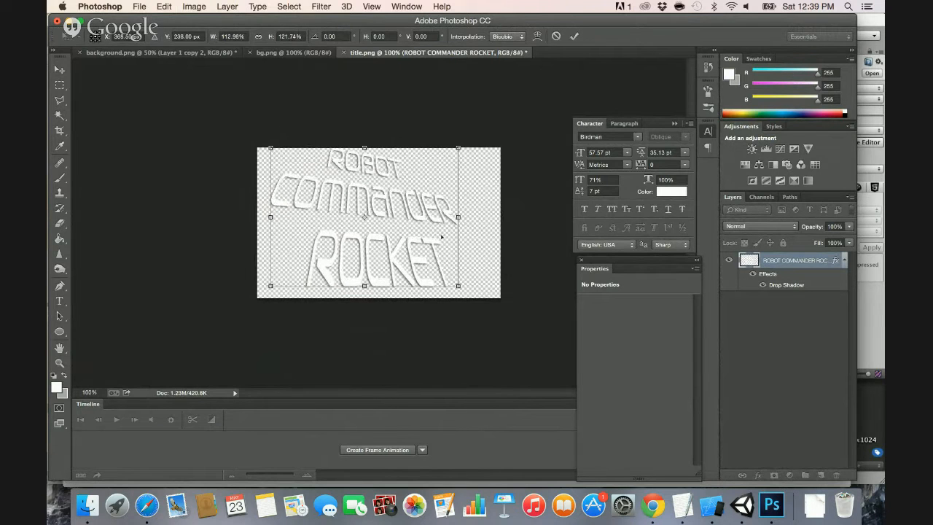
drag(459, 286, 471, 296)
key(Return)
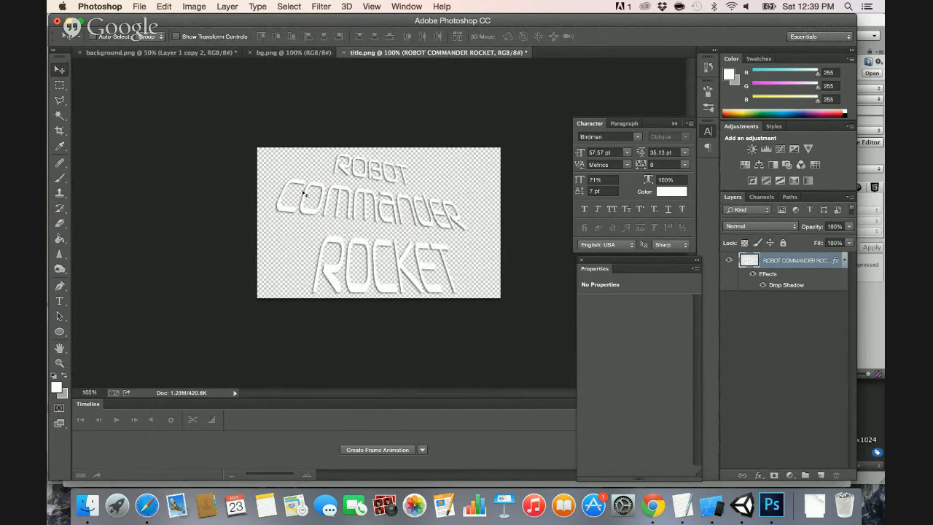
Export the title for web as a transparent PNG-24, replacing title.png in the Captain Rocket Robot project's images folder.
key(super+alt+shift+s)
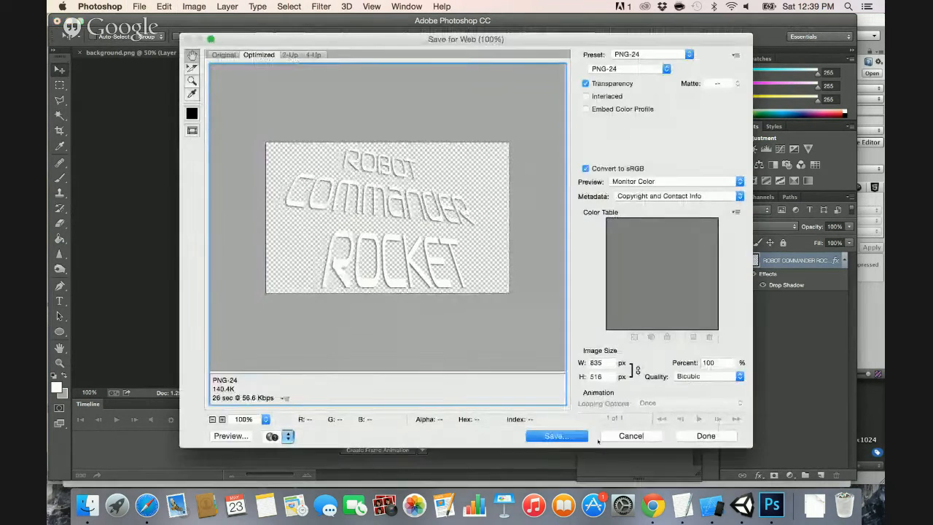
click(554, 436)
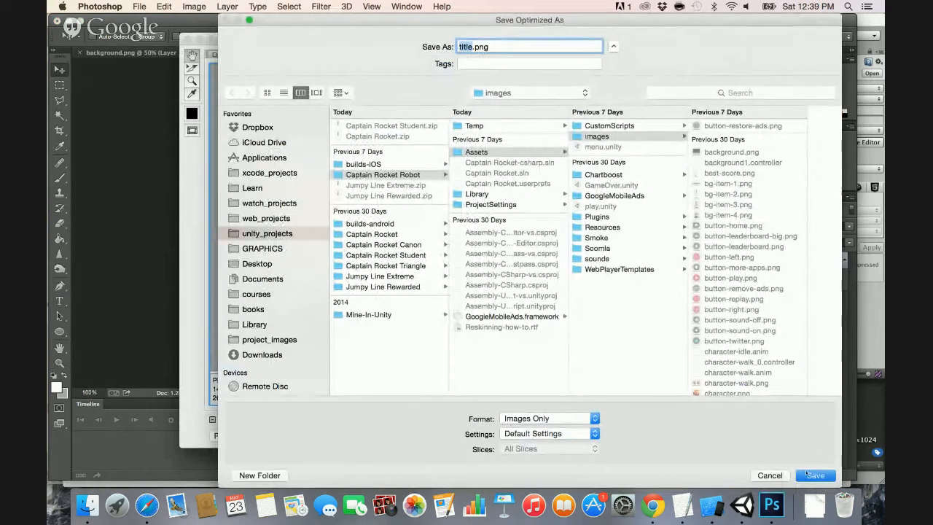
click(810, 475)
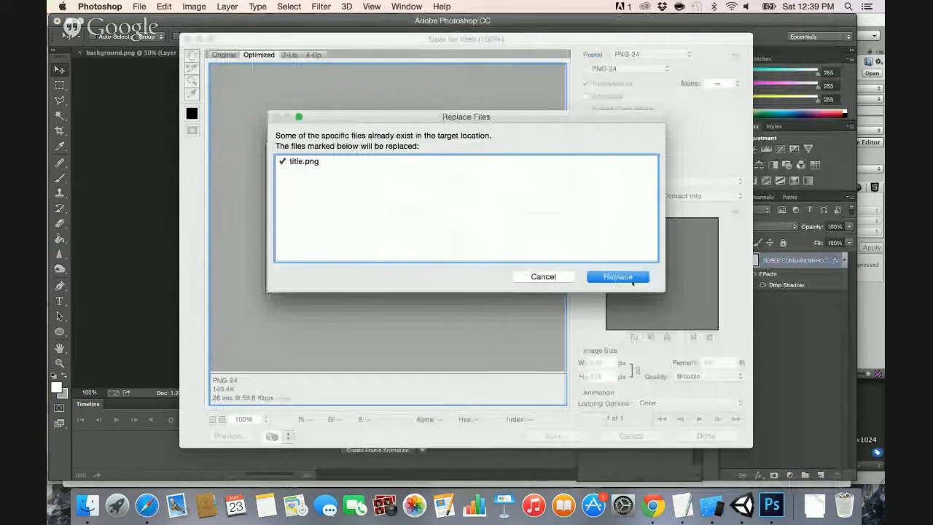
click(633, 275)
Switch to Unity and check the new title image in the menu scene.
key(super+Tab)
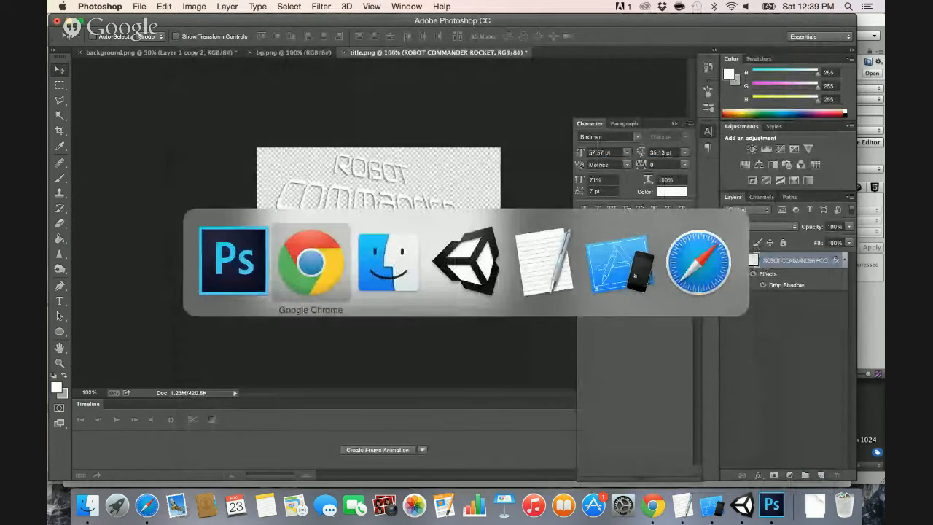
key(super+Tab)
key(super+Tab)
key(super+Tab)
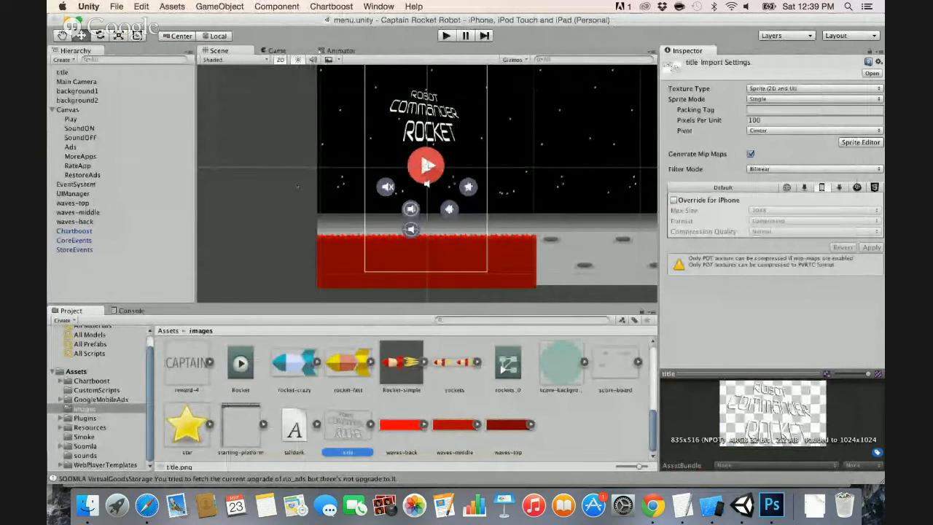
Run the menu scene to preview the new title, stop it, and open the play scene.
click(447, 35)
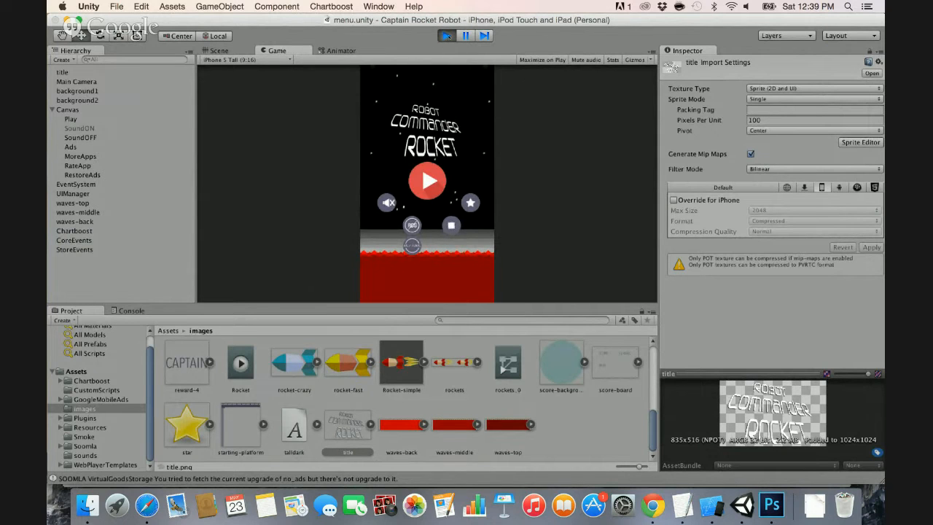
click(447, 36)
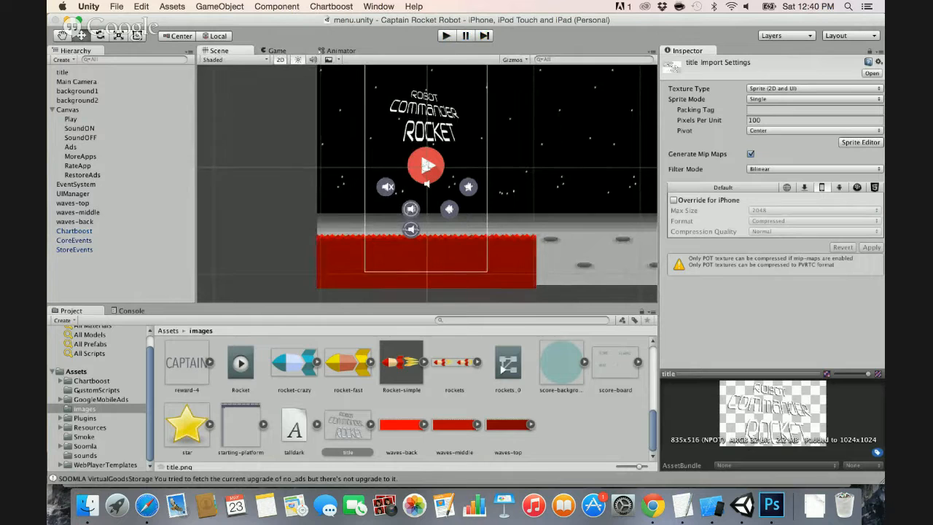
click(76, 371)
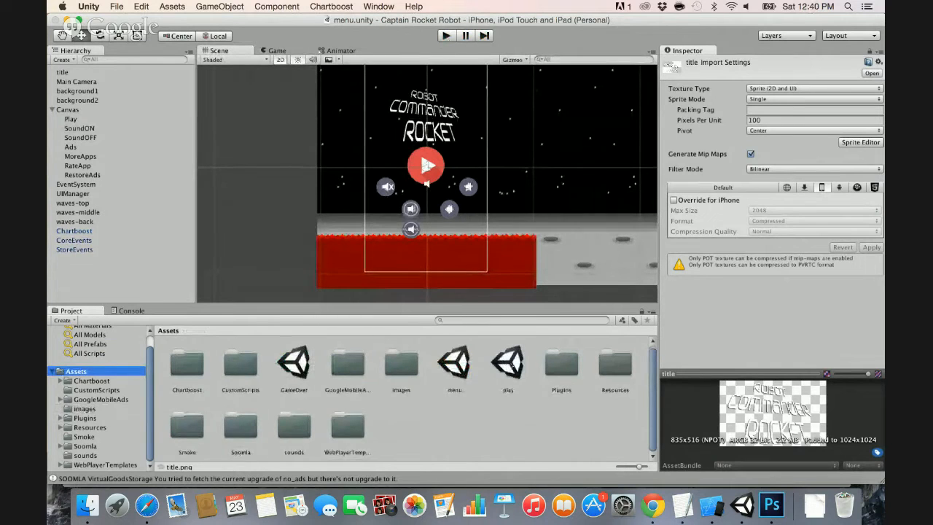
double_click(508, 364)
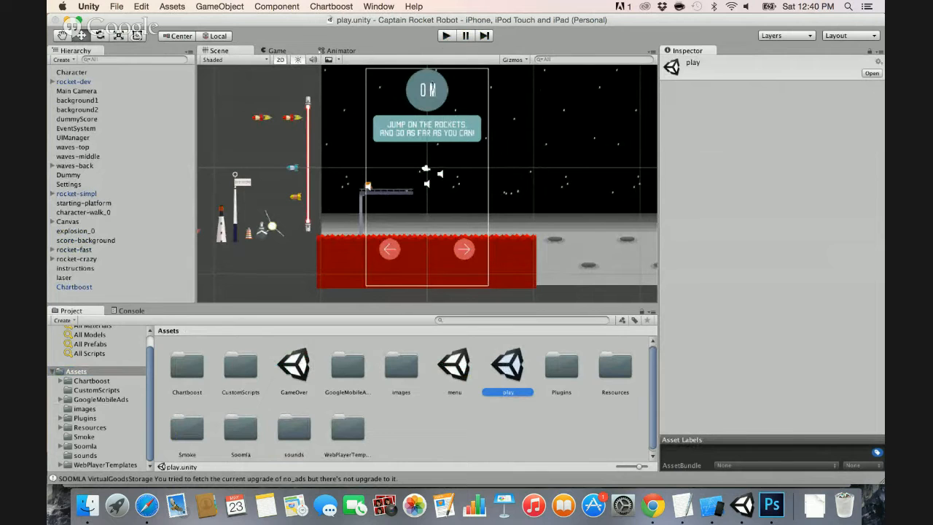
Inspect the ship background item and the Main Camera in the play scene.
scroll(307, 164, down, 3)
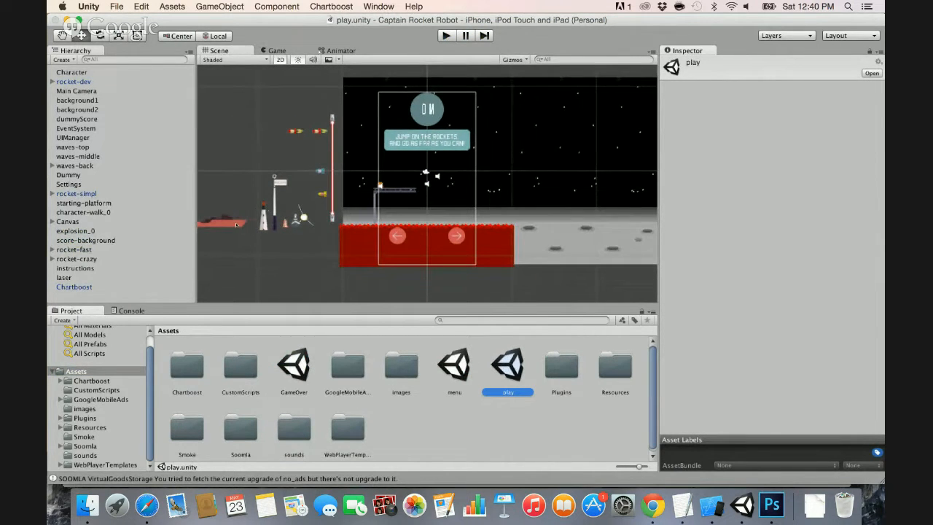
click(236, 224)
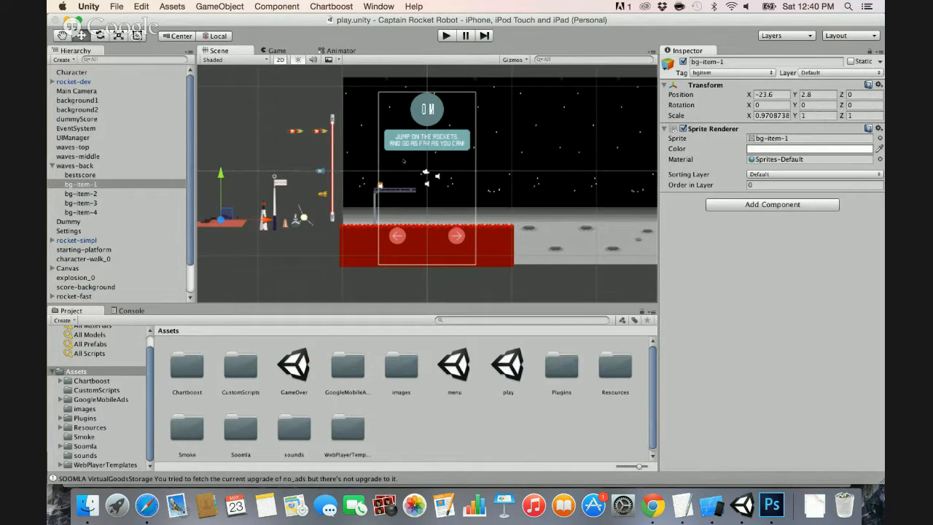
click(68, 90)
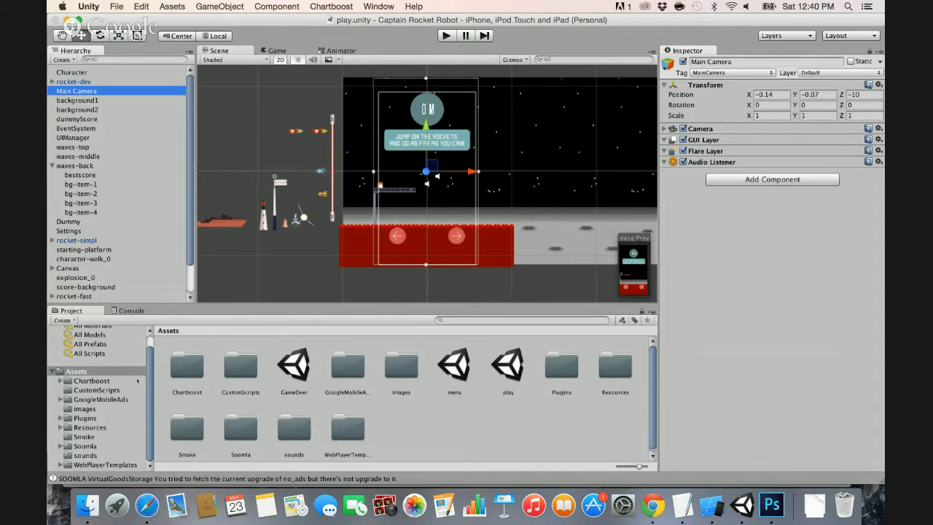
scroll(306, 430, down, 1)
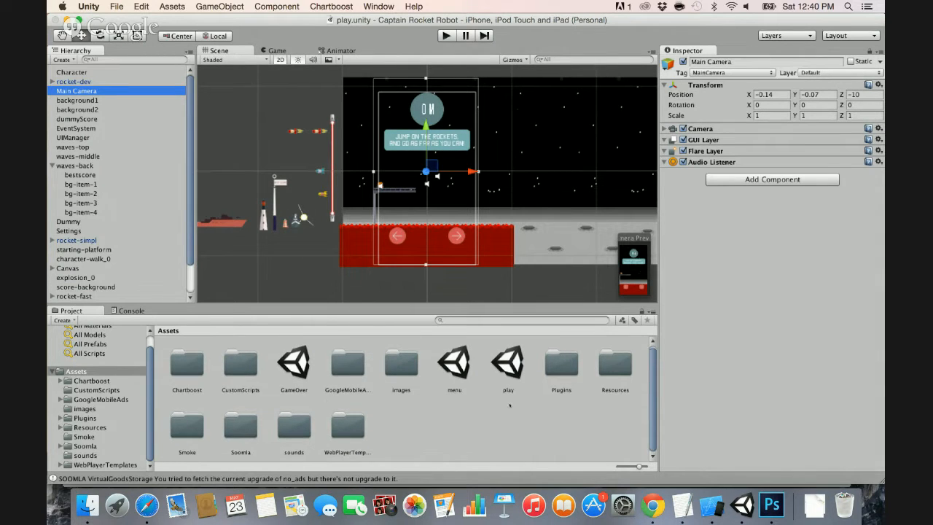
Find the character sprite in the project's images folder and reveal its file in Finder.
double_click(402, 365)
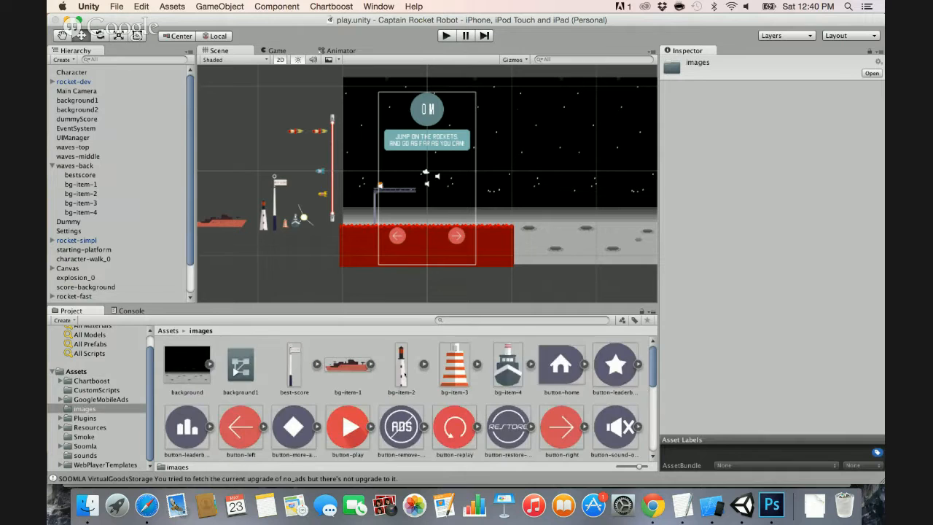
scroll(387, 394, down, 5)
click(294, 368)
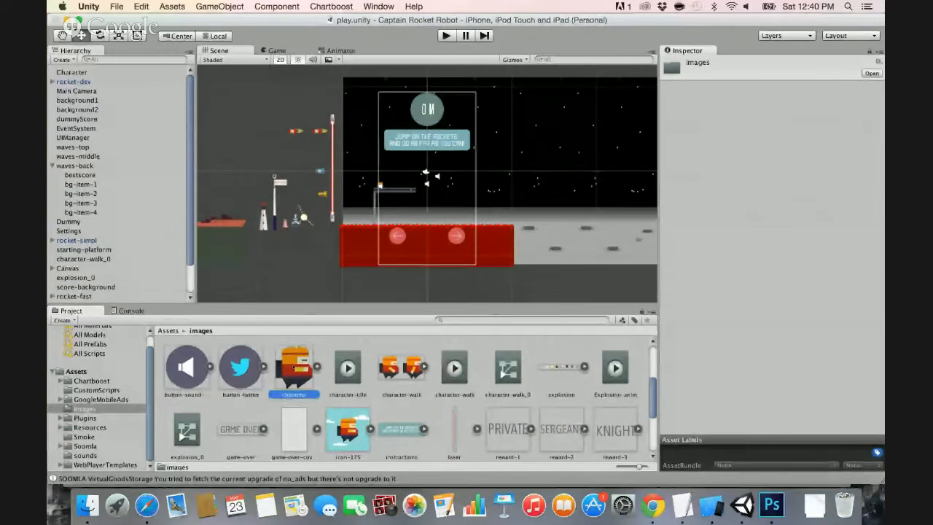
right_click(296, 365)
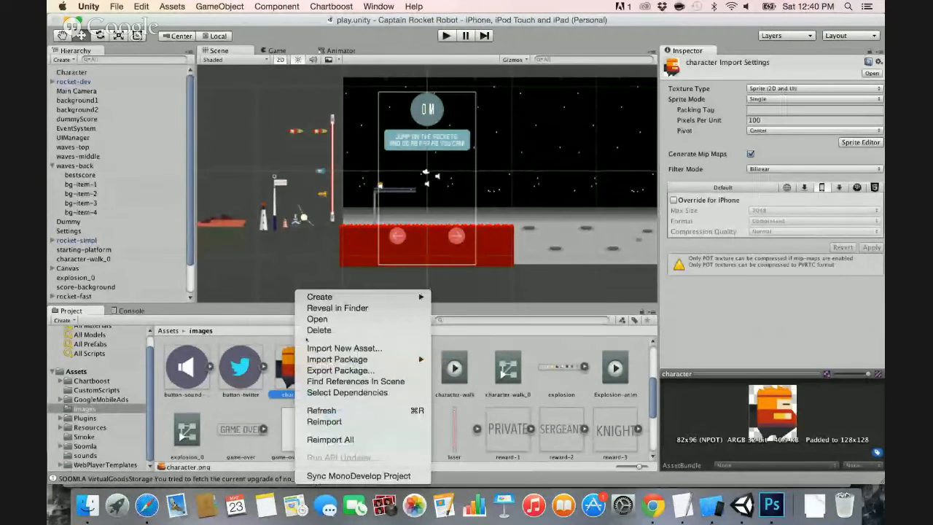
click(319, 308)
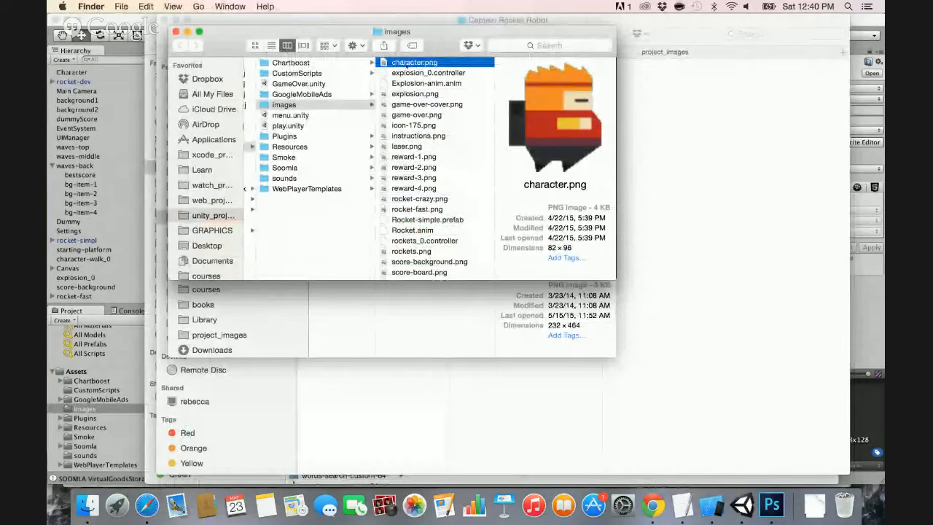
Open character.png from Finder in Photoshop.
right_click(409, 63)
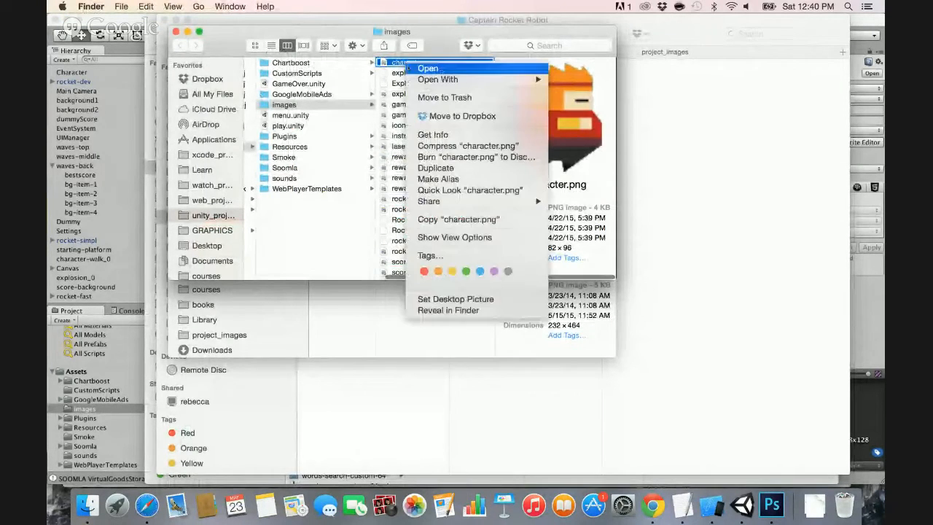
mouse_move(473, 79)
click(575, 110)
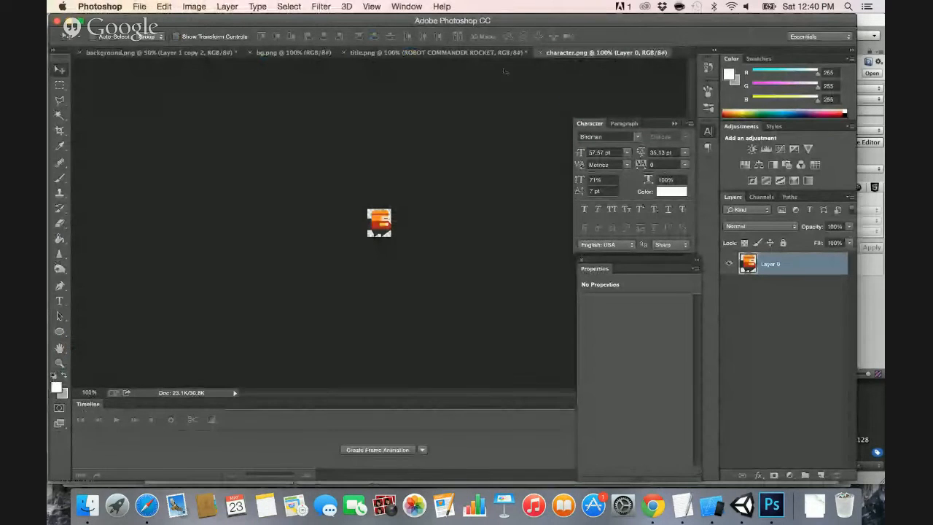
Close all open Photoshop documents without saving their changes.
right_click(555, 52)
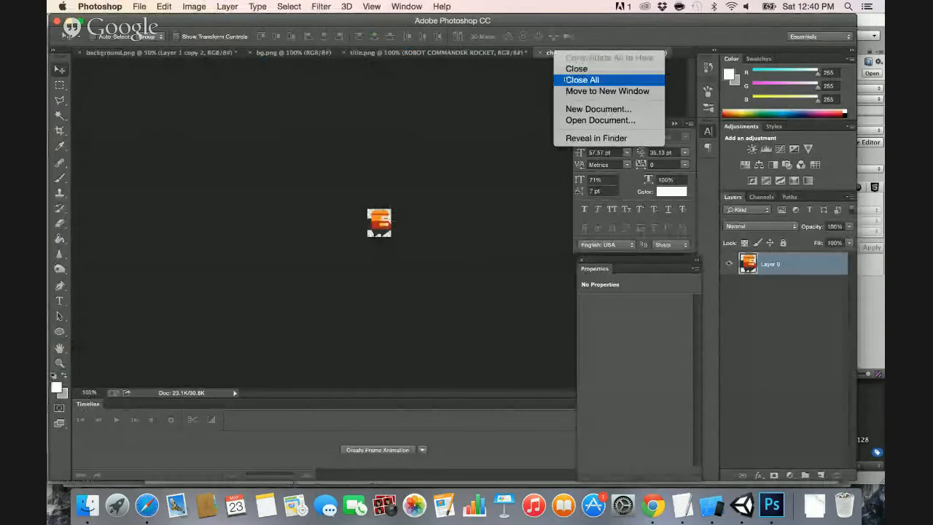
click(576, 79)
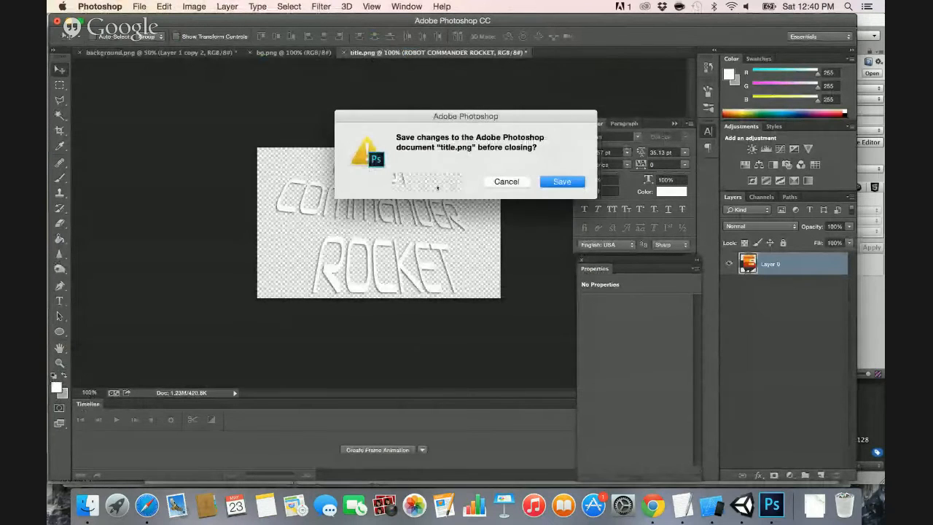
click(427, 181)
click(438, 188)
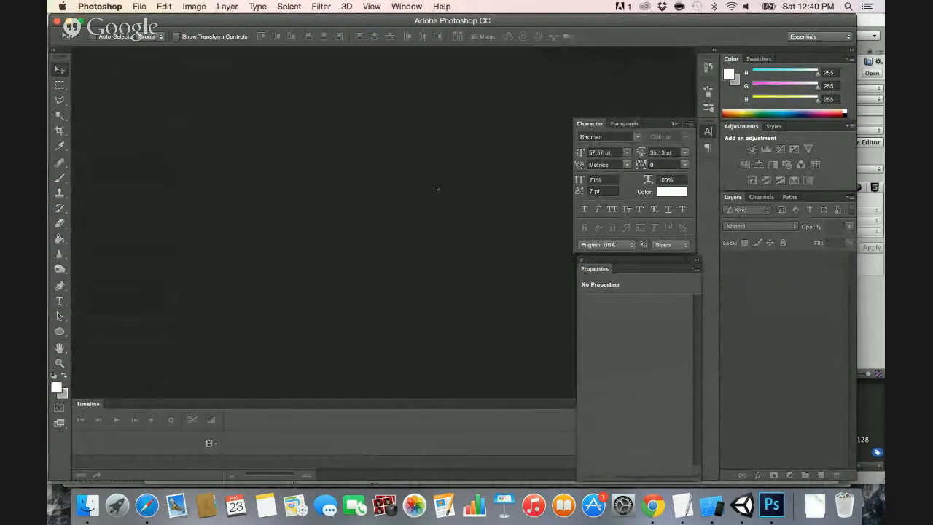
Switch back to Finder and reopen character.png in Photoshop as the only document.
key(super+Tab)
right_click(386, 64)
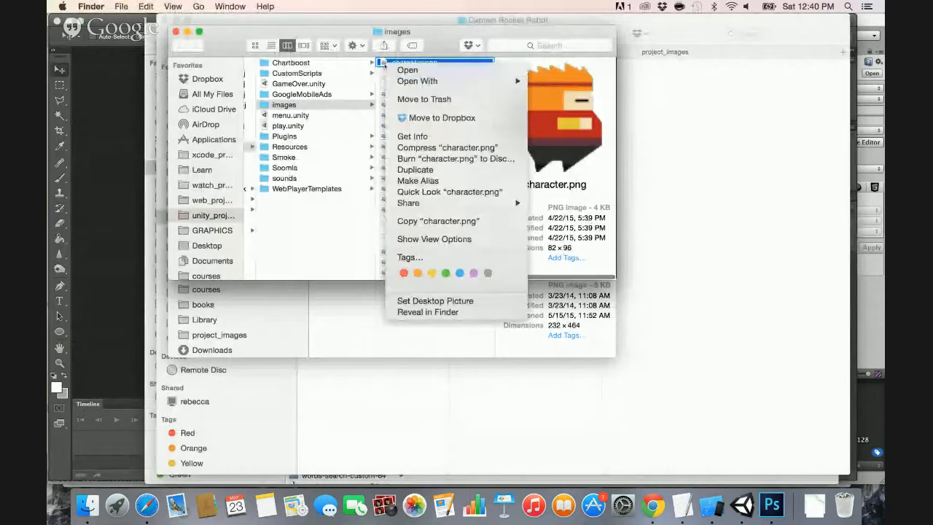
mouse_move(437, 81)
click(590, 114)
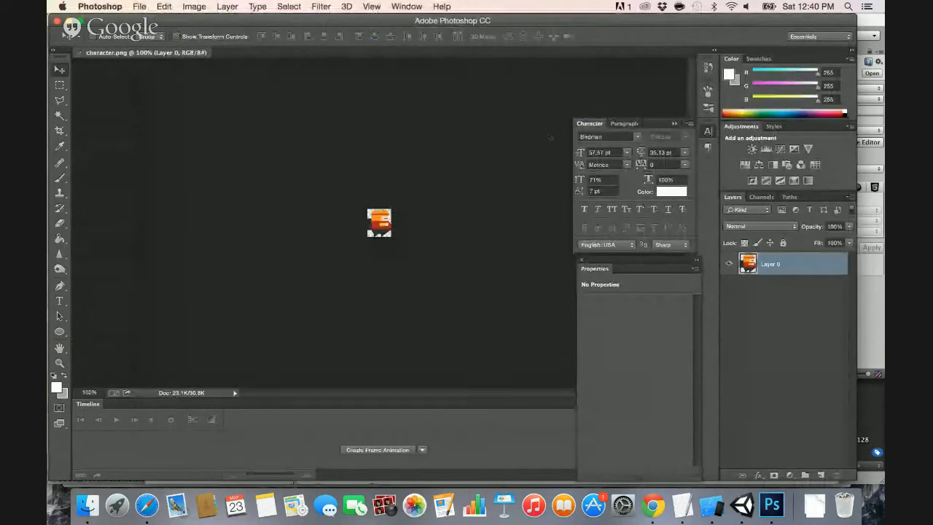
Switch to Chrome and open openclipart.org in a new tab.
key(super+Tab)
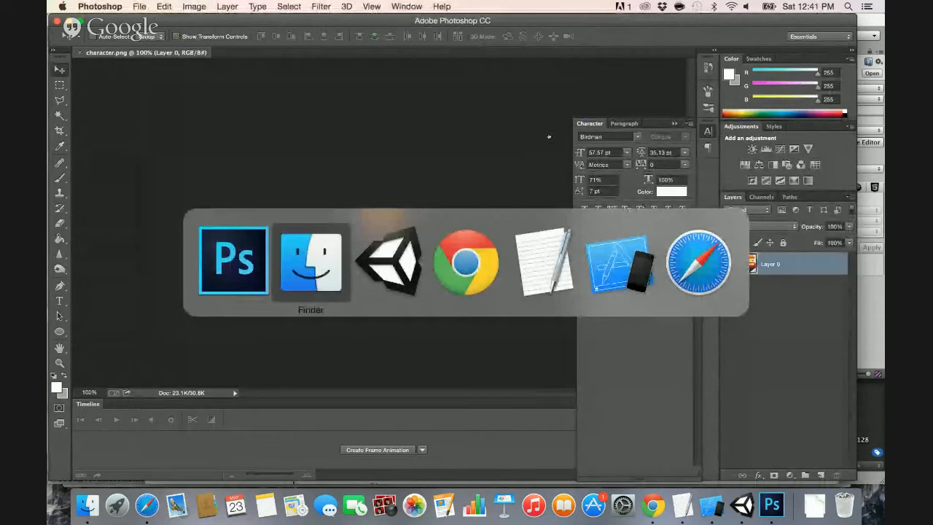
key(super+Tab)
key(super+Tab)
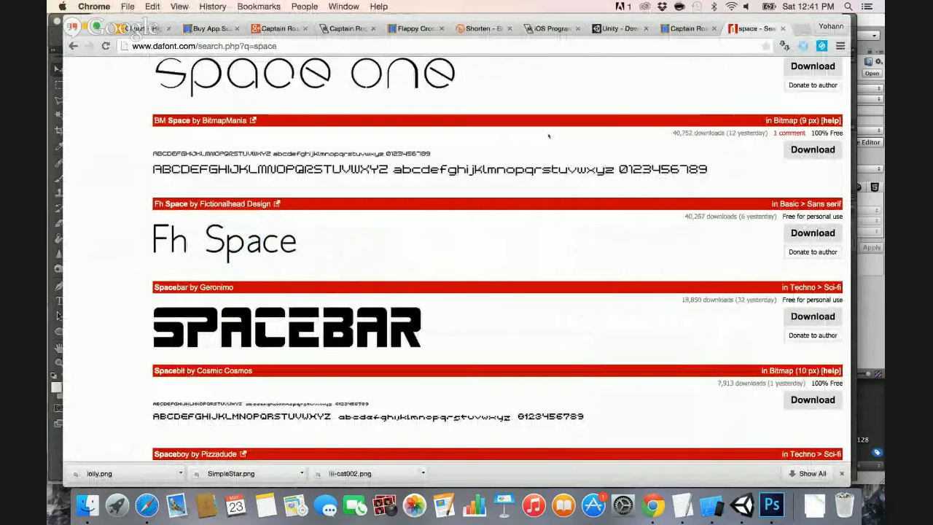
key(super+t)
text(openclipart.org)
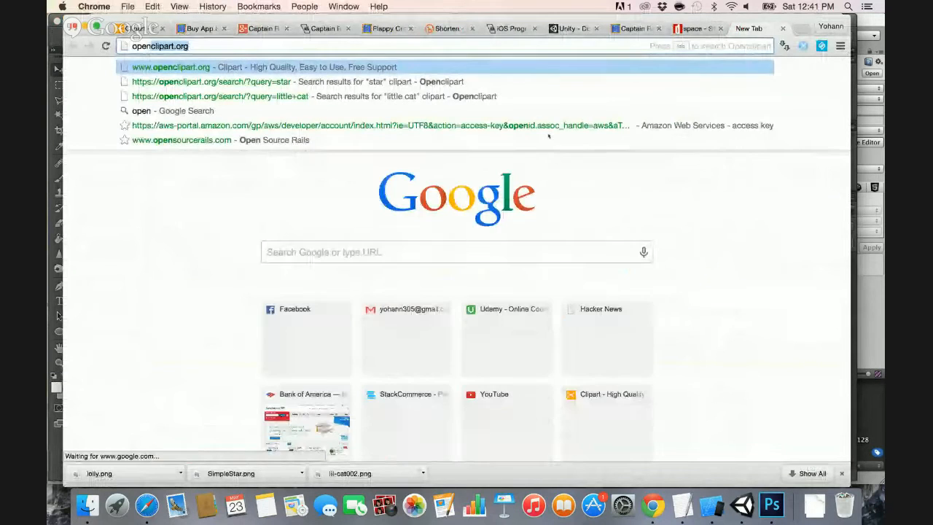
key(Return)
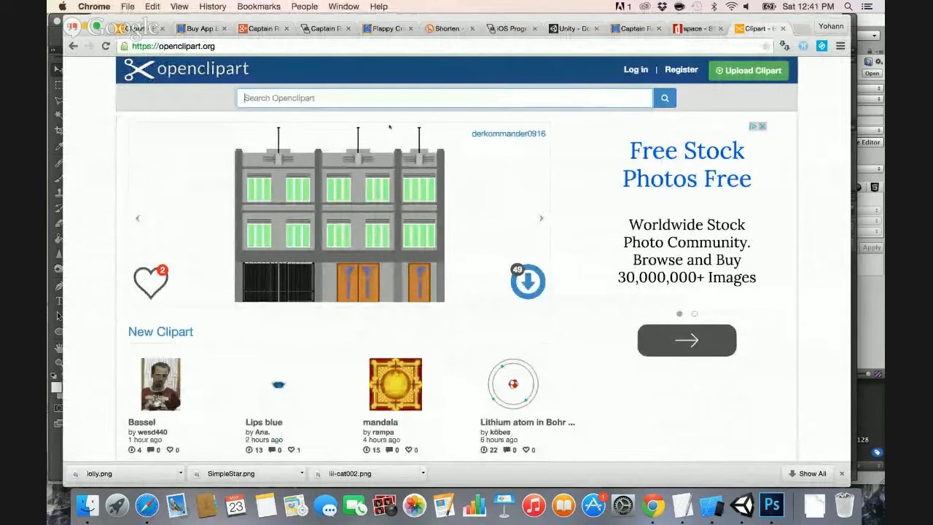
Open graphicriver.net in another new tab.
key(super+t)
text(graphic)
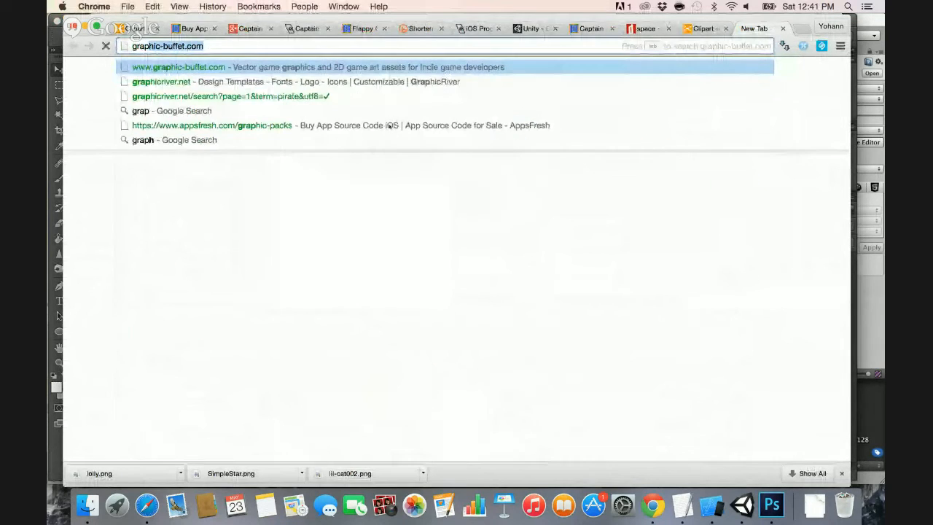
text(riv)
key(Return)
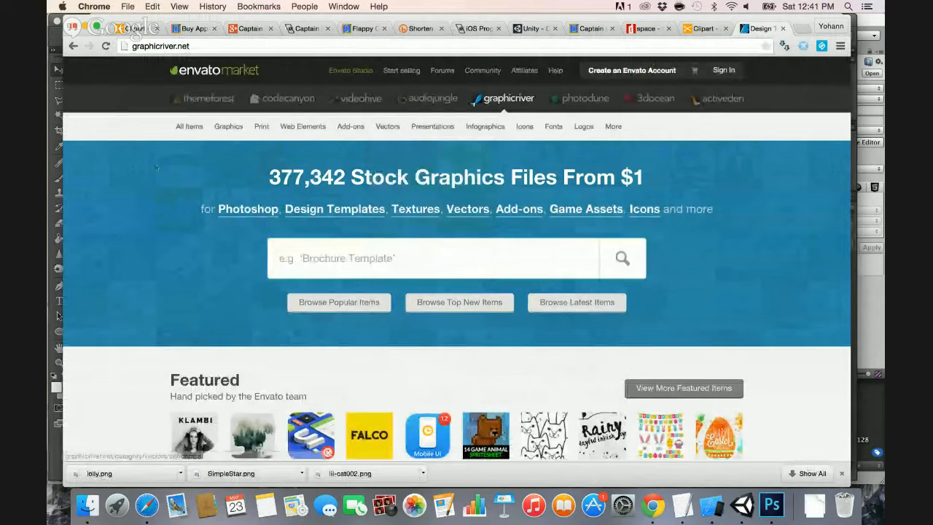
Search GraphicRiver for "robot" and browse the results, closing its tab when done.
scroll(144, 172, down, 2)
scroll(144, 172, down, 4)
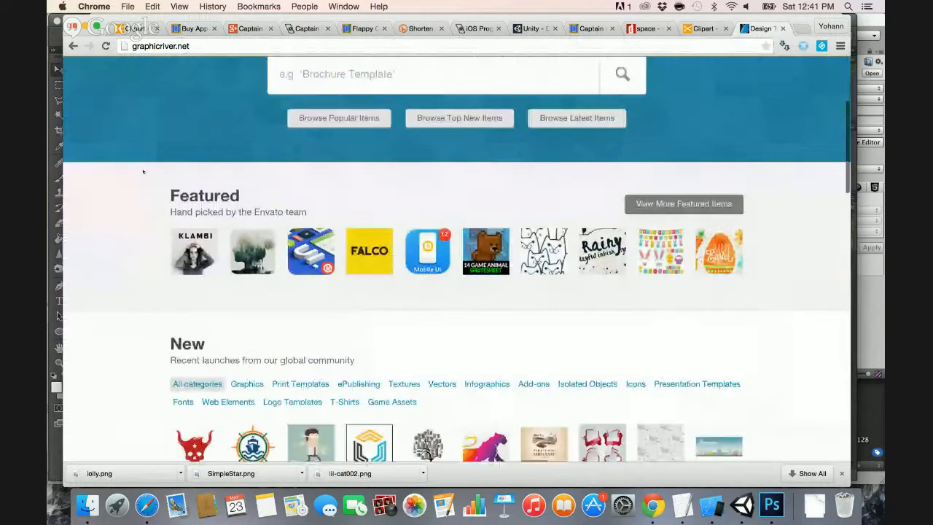
scroll(143, 172, up, 3)
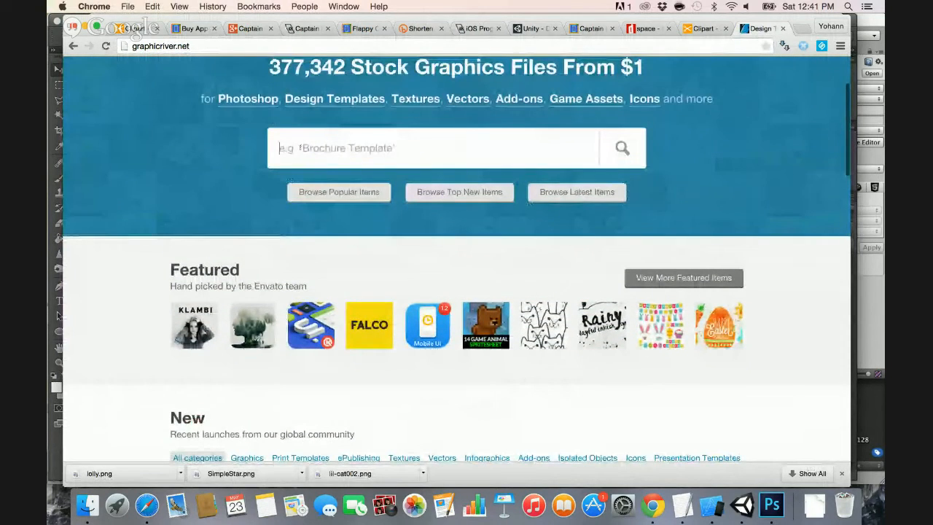
text(robot)
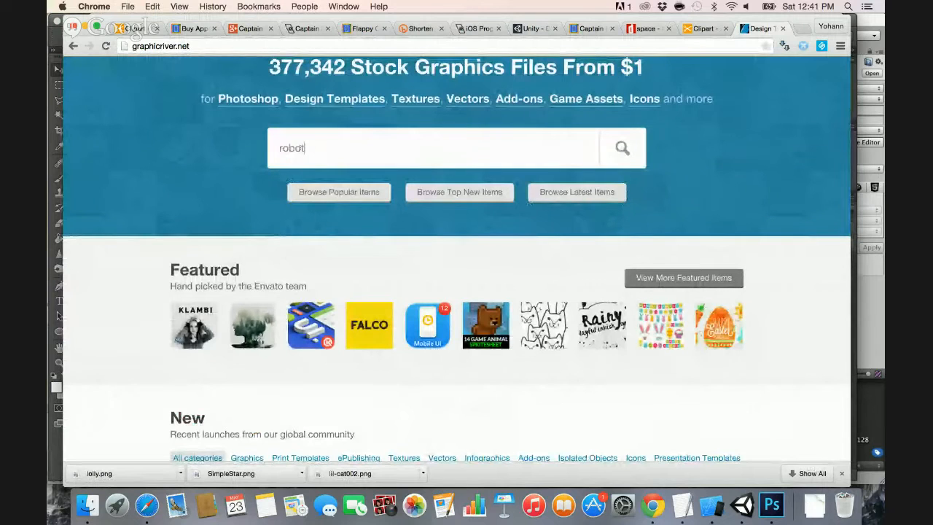
key(Return)
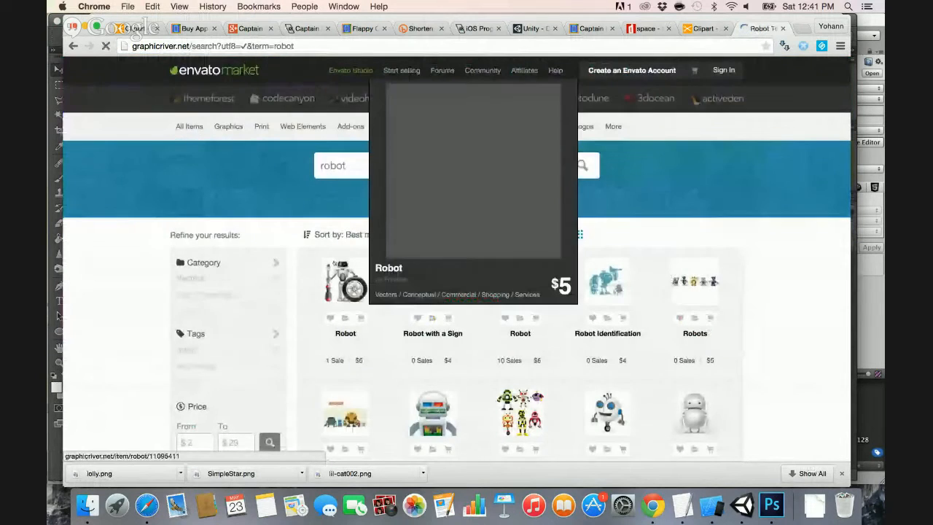
scroll(350, 274, down, 1)
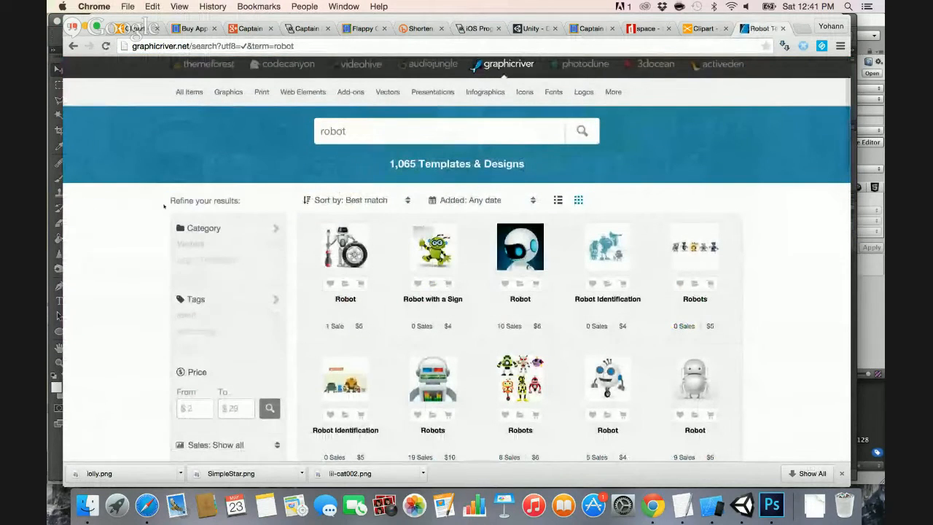
scroll(498, 344, down, 1)
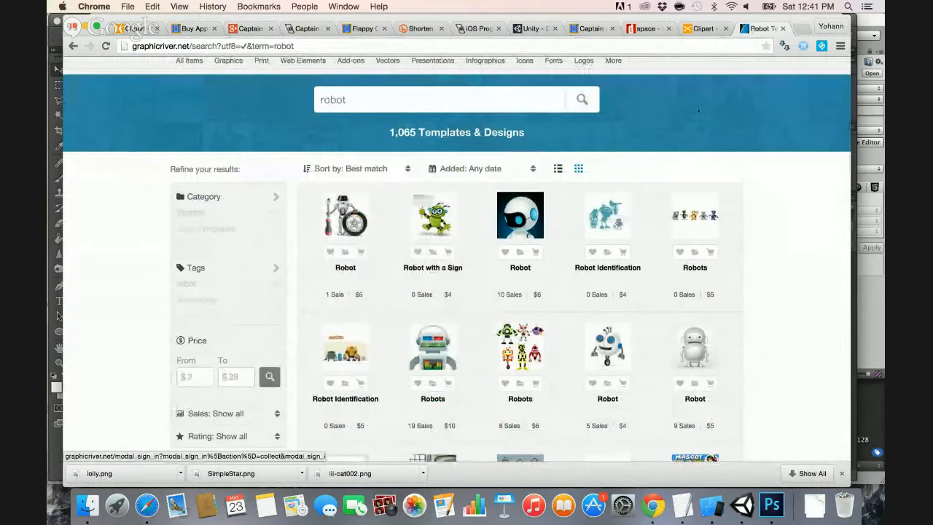
click(783, 29)
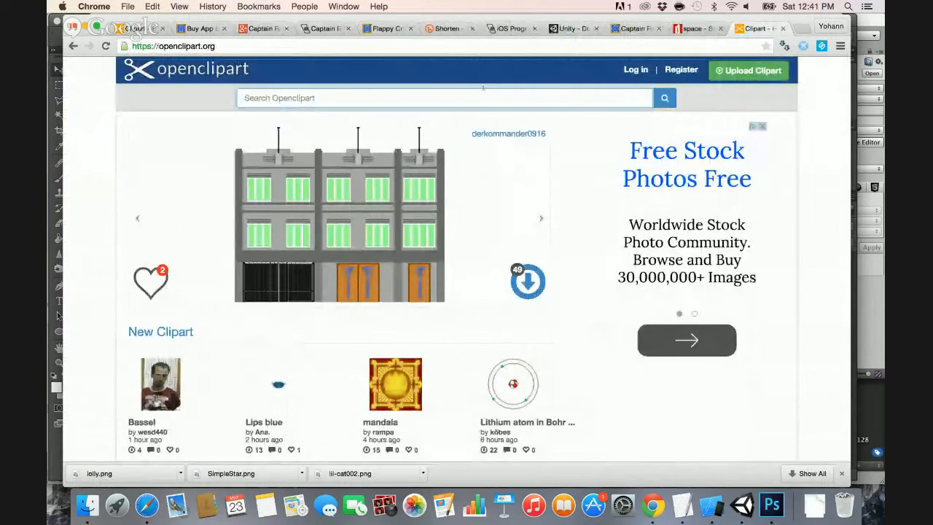
Search Openclipart for "robot" clipart.
text(robot)
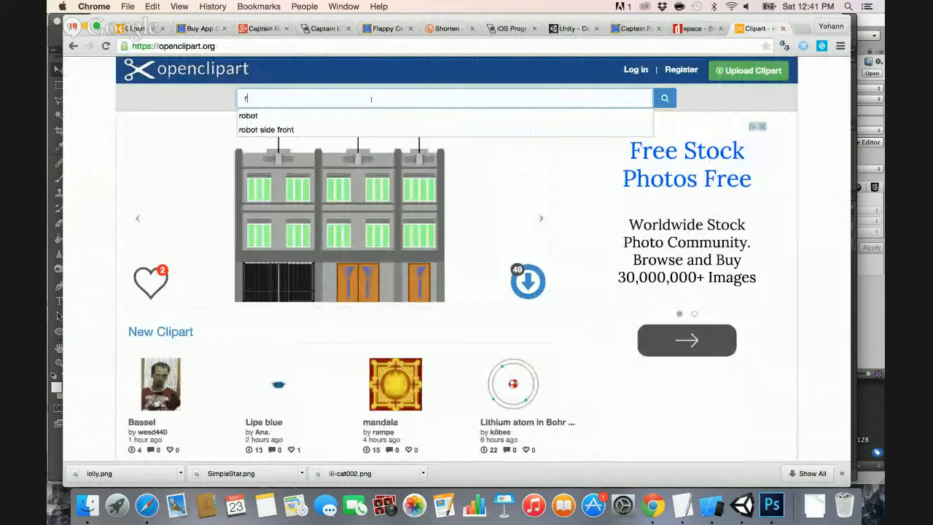
click(295, 115)
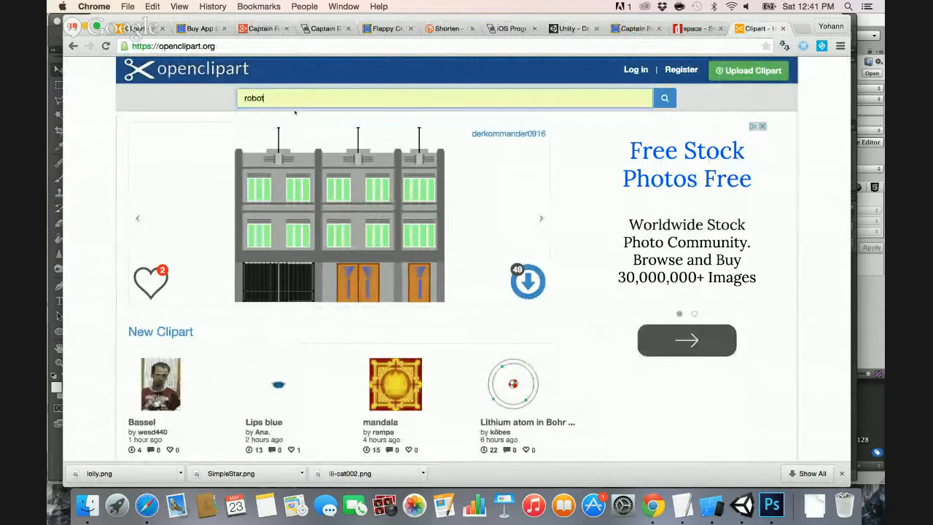
key(Return)
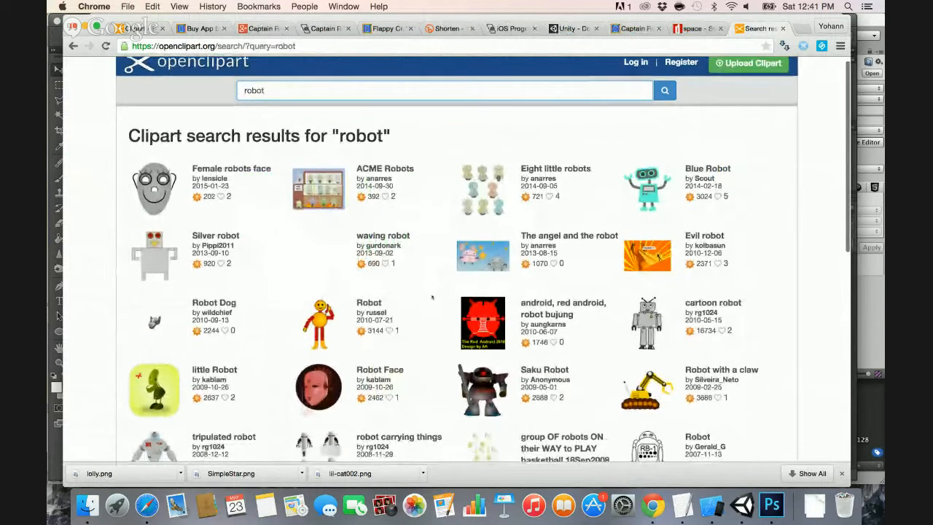
Open the "Eight little robots" clipart from the results and download its medium PNG image.
scroll(432, 297, down, 1)
scroll(431, 297, up, 1)
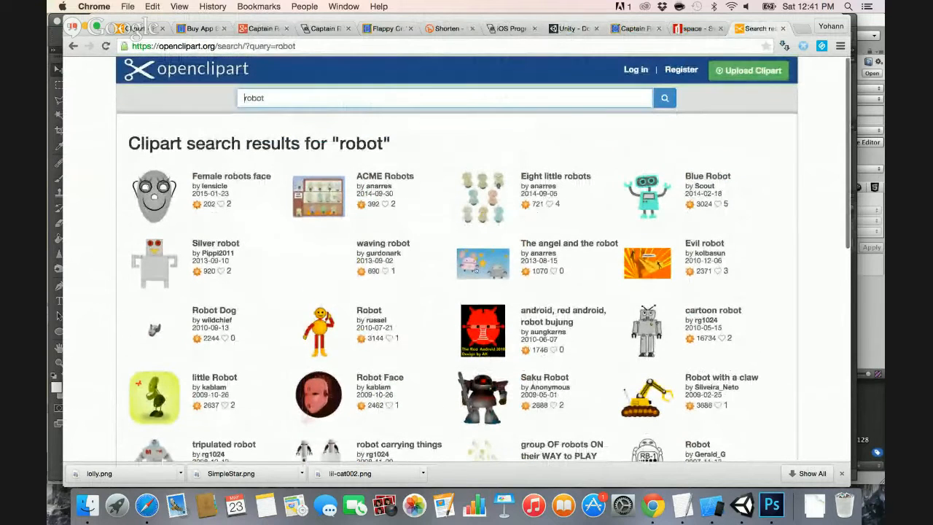
click(546, 179)
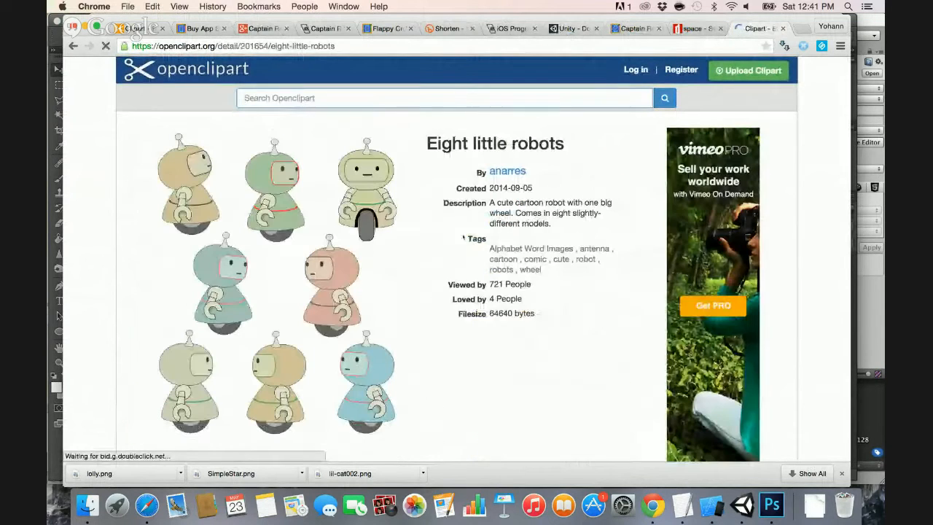
scroll(234, 207, down, 5)
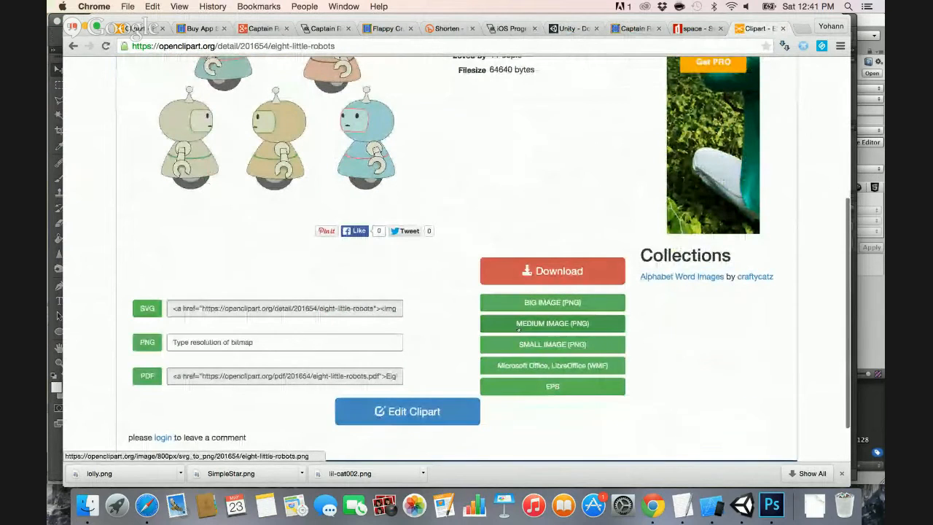
click(518, 330)
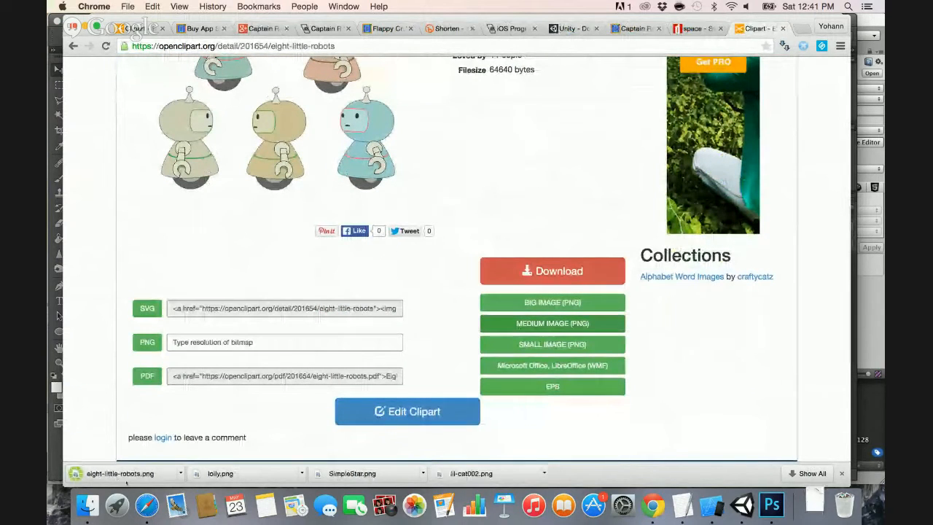
Show the downloaded eight-little-robots.png in Finder and open it in Adobe Photoshop CC.
click(181, 473)
click(221, 457)
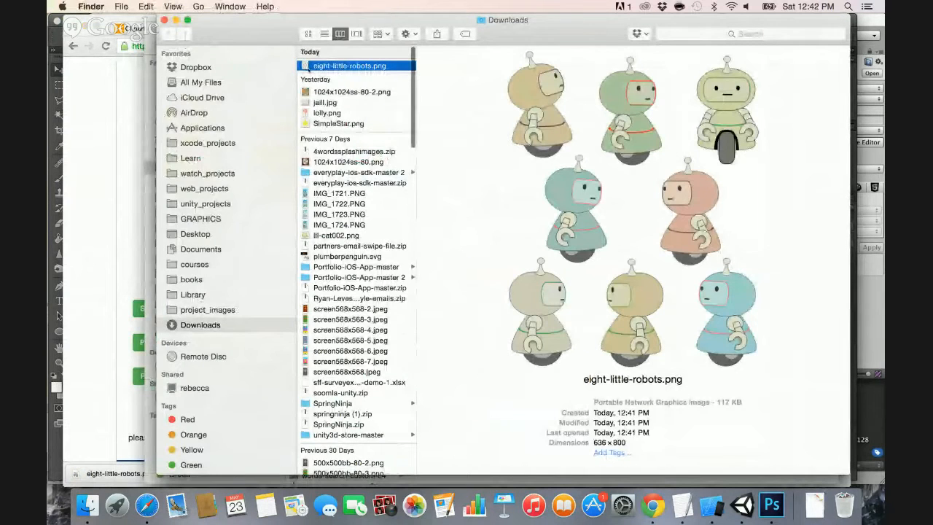
right_click(308, 67)
mouse_move(464, 85)
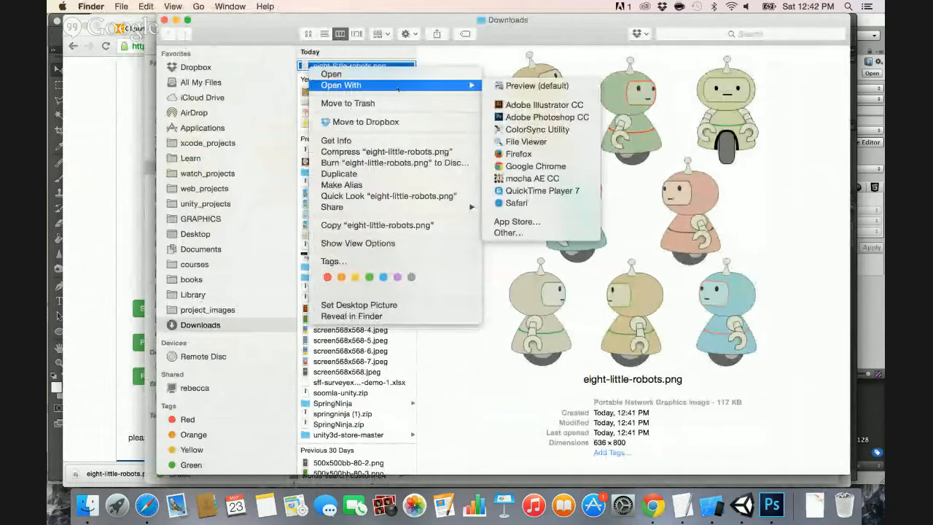
click(515, 117)
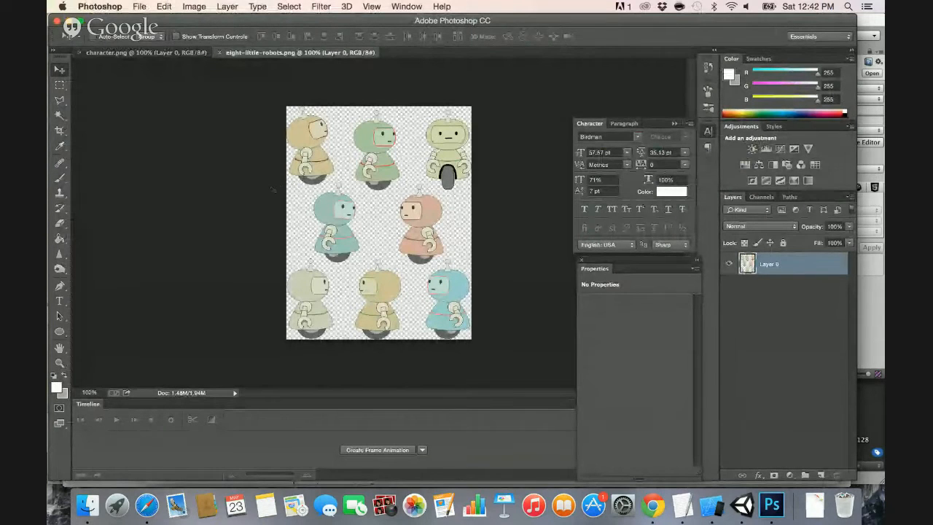
Copy the first robot in the upper row with a rectangular selection and paste it into character.png.
key(m)
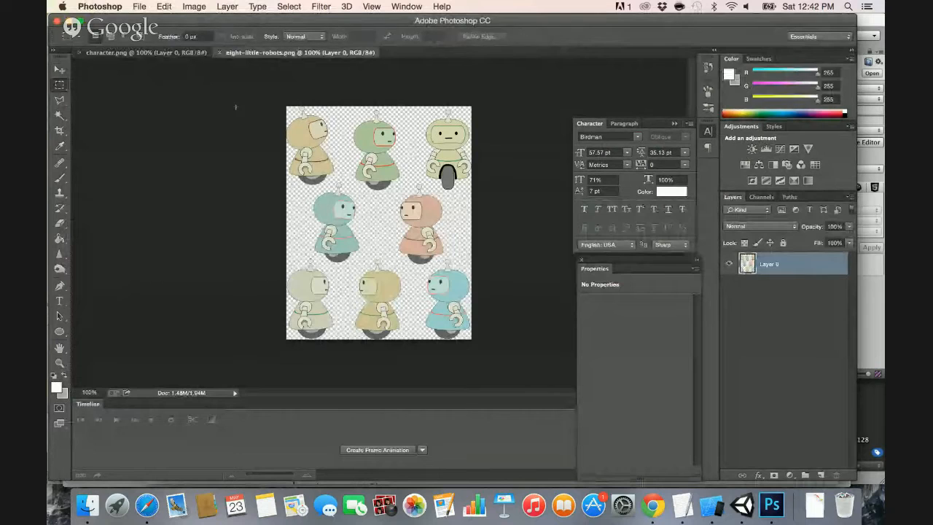
drag(288, 91, 335, 186)
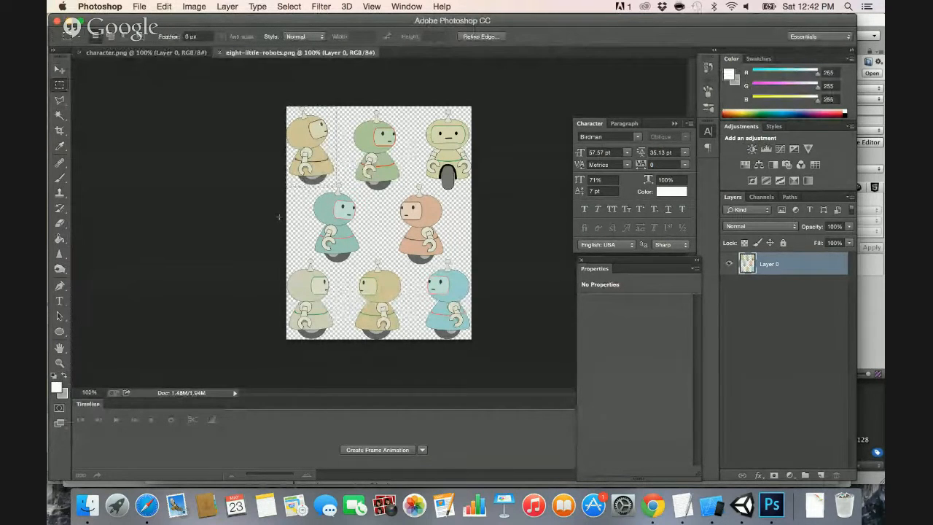
click(165, 6)
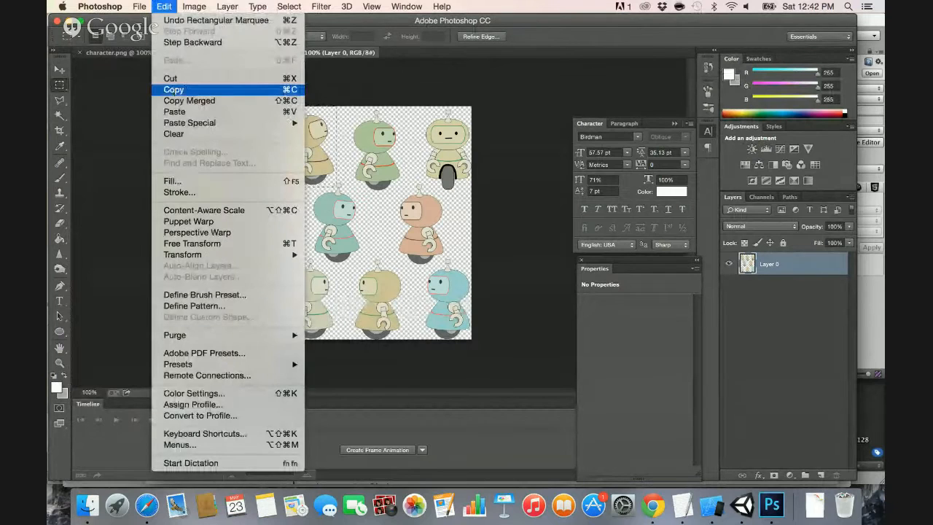
click(179, 92)
click(137, 53)
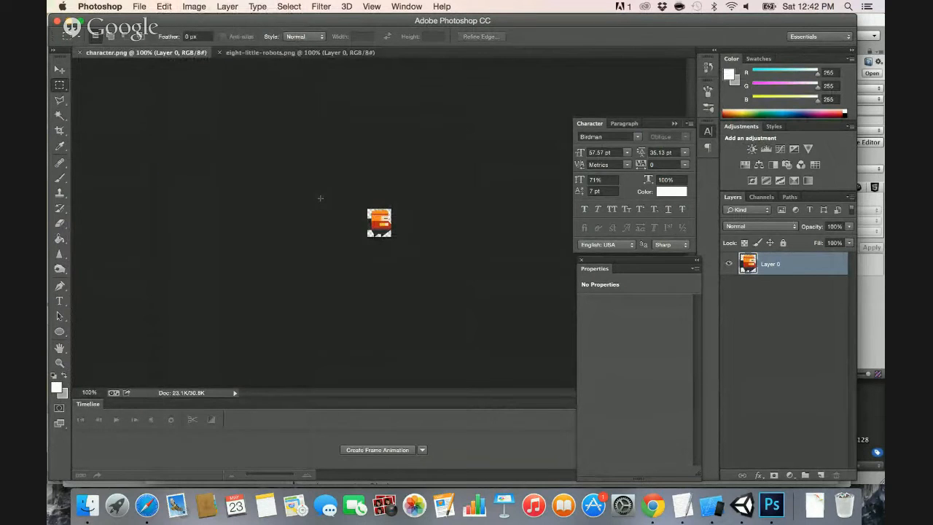
click(161, 6)
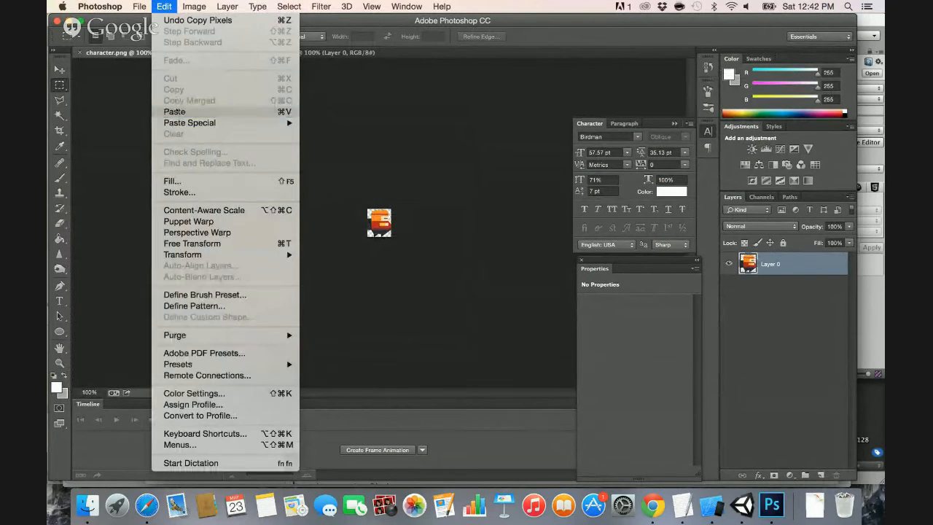
click(174, 112)
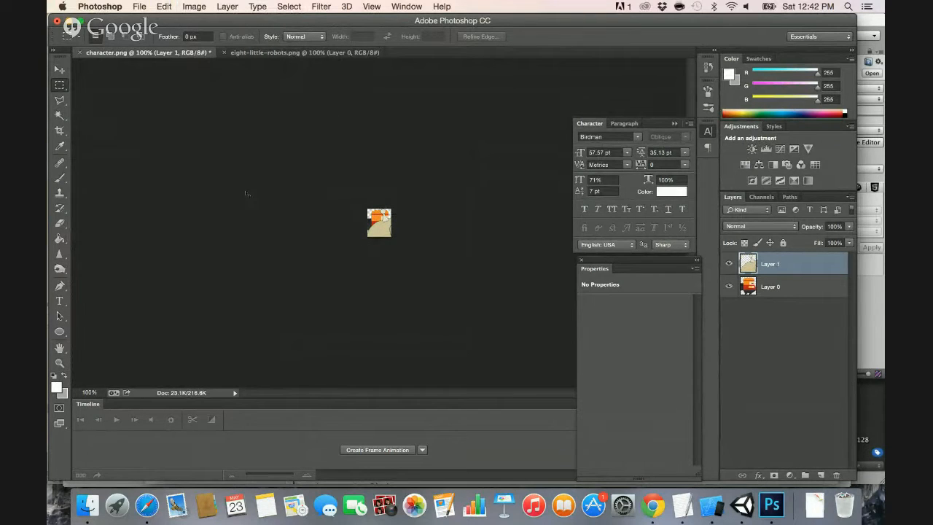
Scale the pasted robot to about 36% with Free Transform and shift it right to centre it over the old character.
key(super+t)
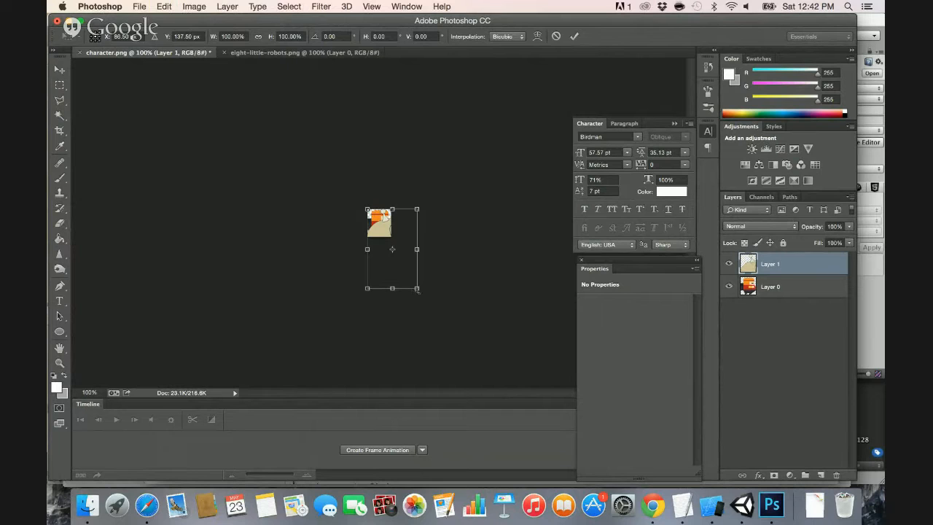
drag(417, 291, 394, 236)
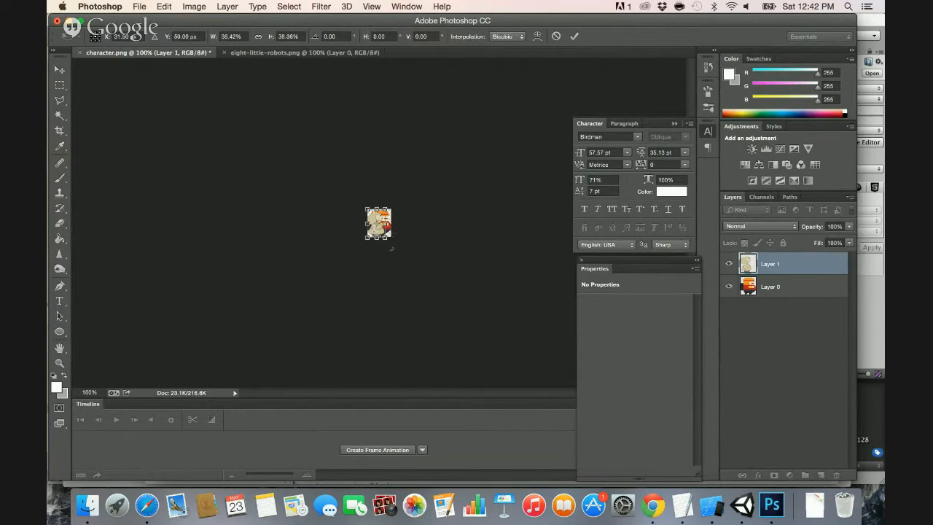
key(Right)
key(Right)
key(Right)
key(Right)
key(Right)
key(Right)
key(Right)
key(Right)
key(Right)
key(Right)
key(Right)
key(Right)
key(Right)
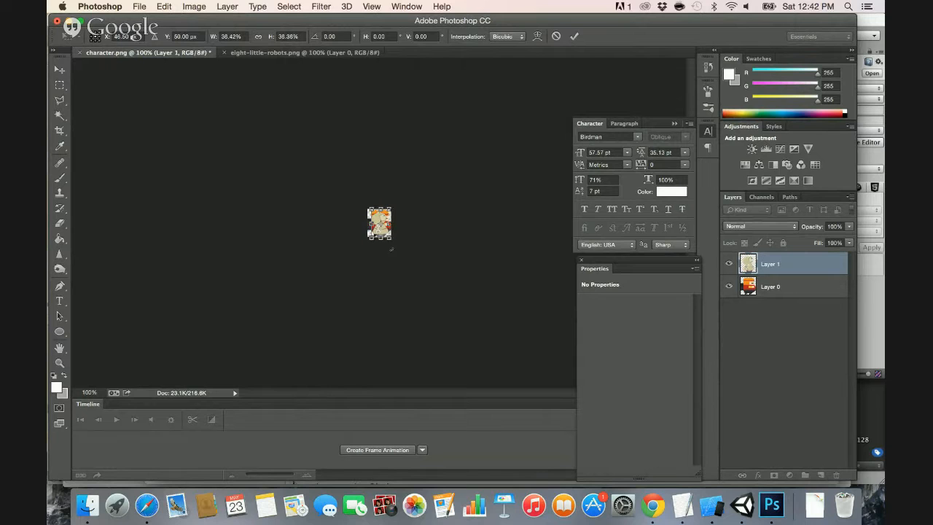
key(Return)
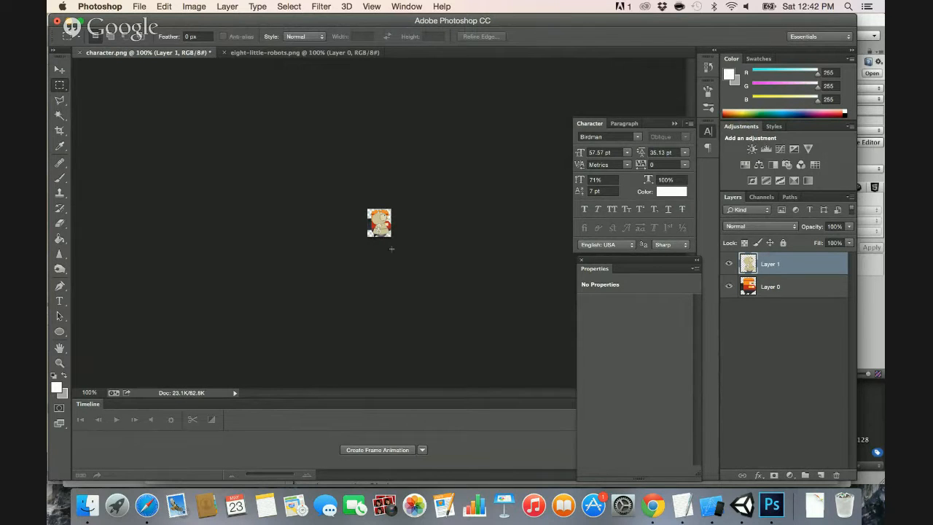
Nudge the robot slightly right and hide Layer 0 containing the original character.
key(super+equal)
key(super+equal)
key(super+equal)
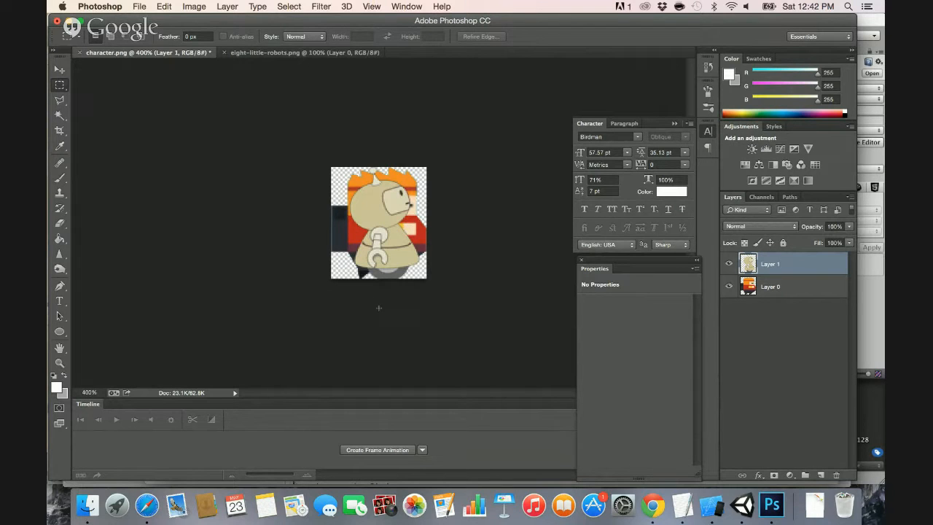
key(v)
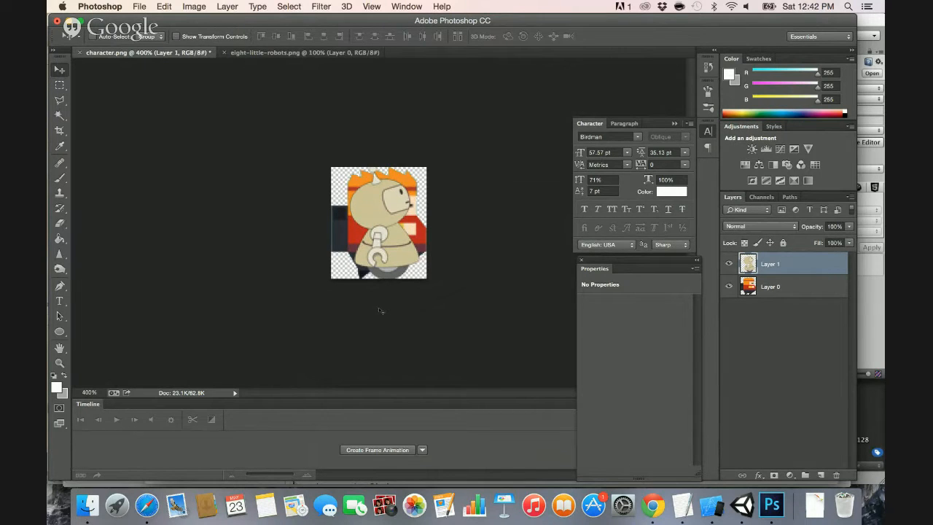
key(Right)
key(Right)
click(729, 287)
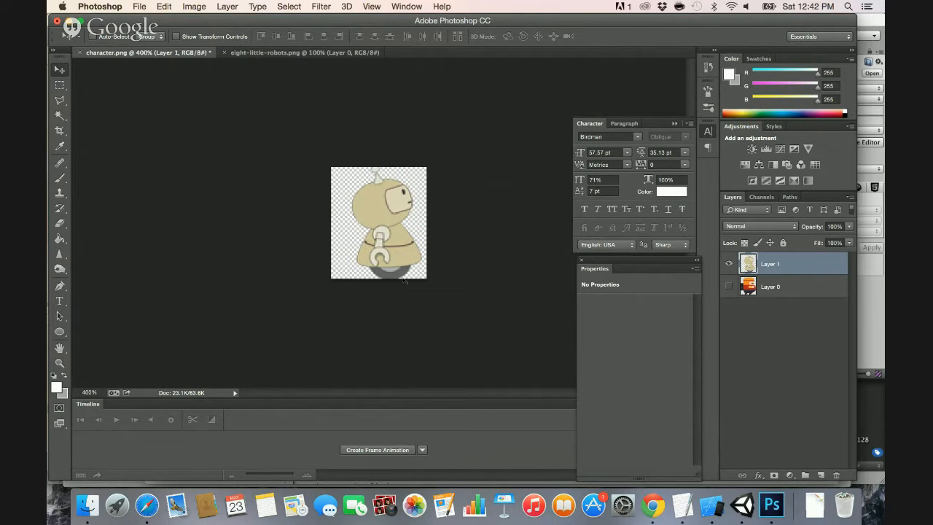
Export the robot for the web as a PNG-24 with transparency, replacing character.png in the project's images folder.
key(super+alt+shift+s)
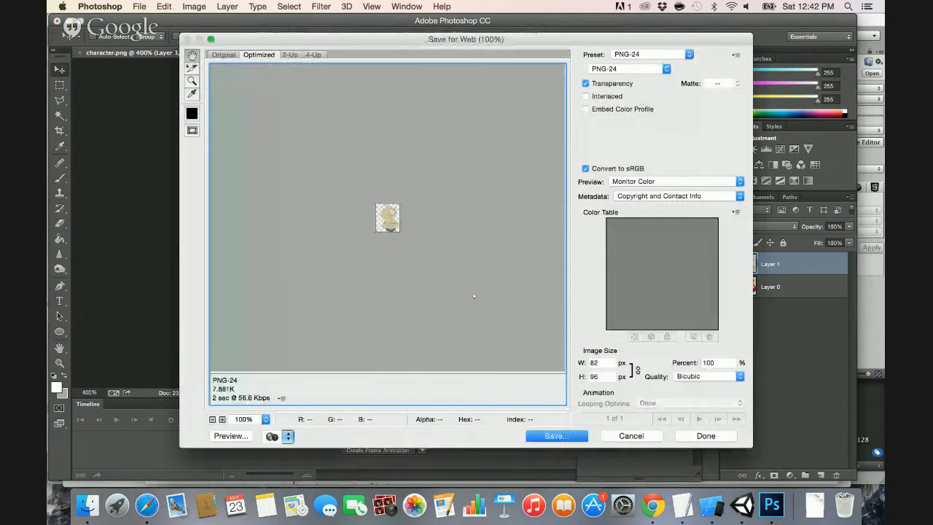
click(556, 436)
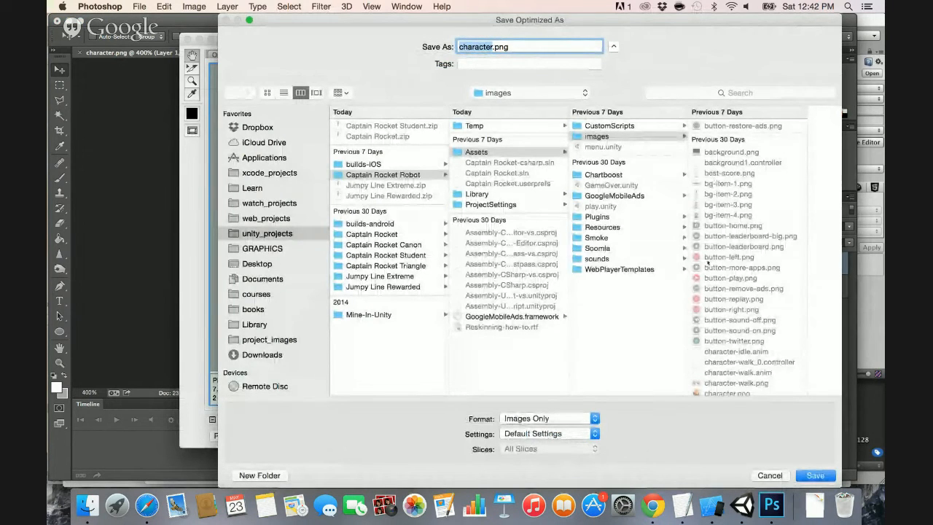
click(815, 475)
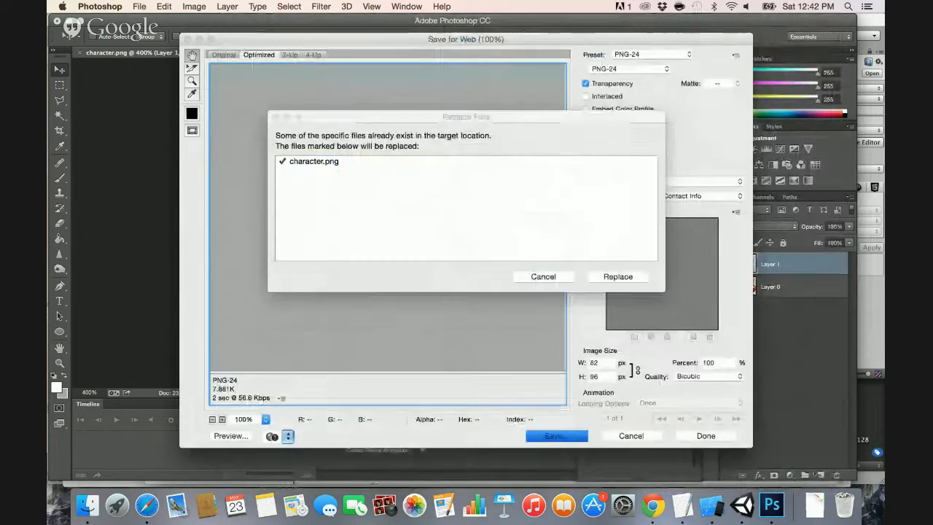
click(603, 278)
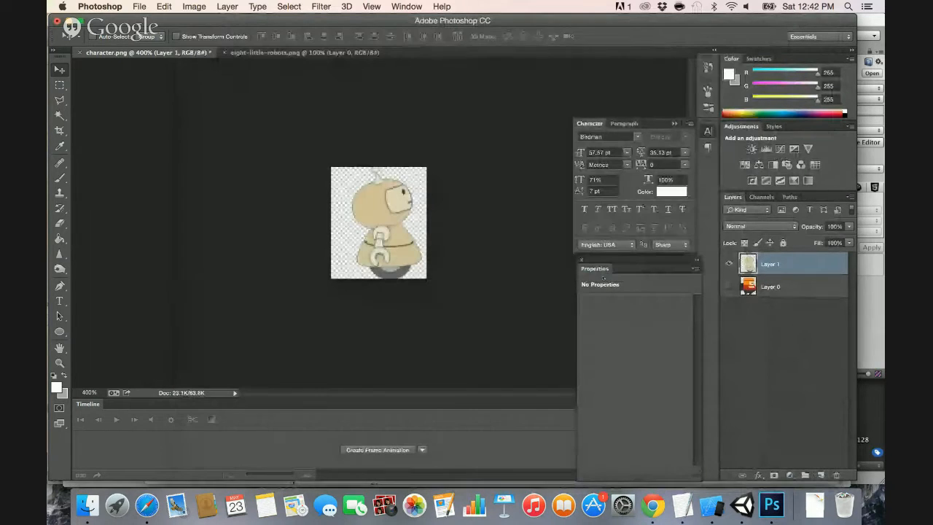
Switch to Finder's images folder, preview game-over.png and enlarge the window to check the remaining image files.
key(super+Tab)
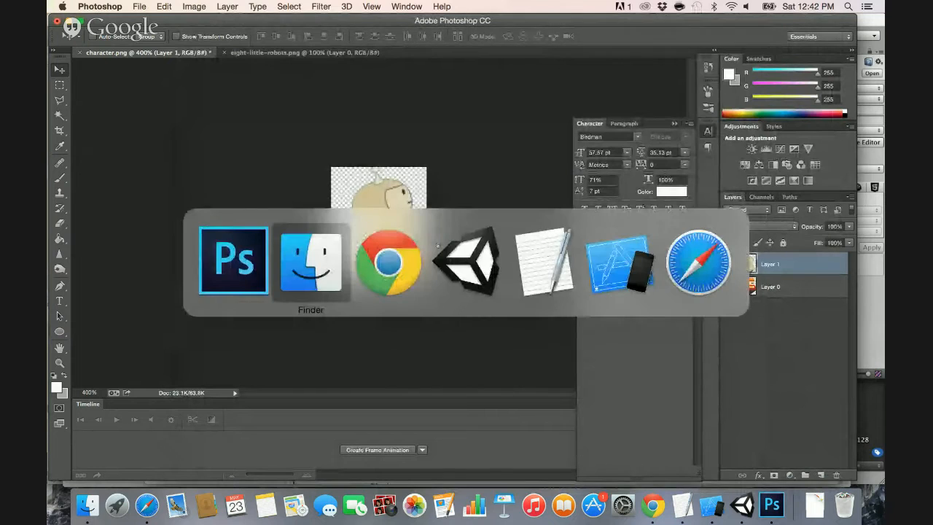
key(super+grave)
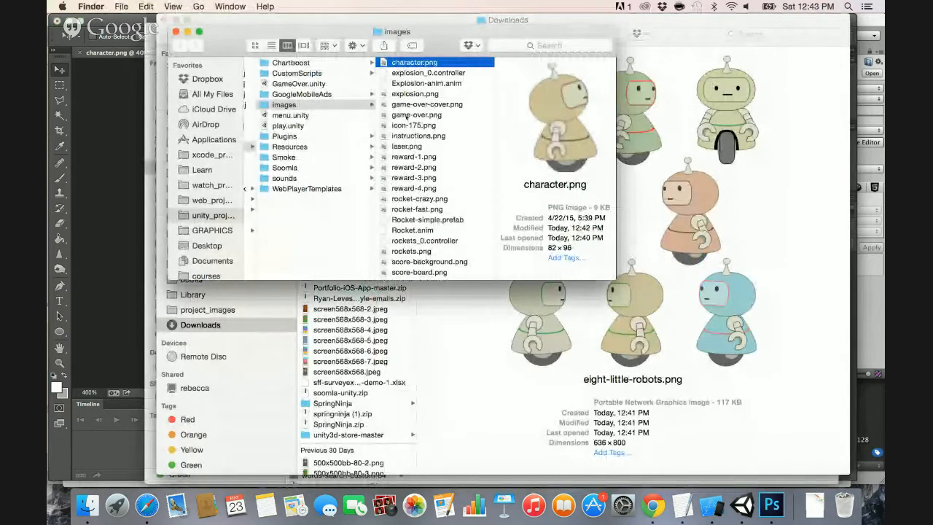
click(406, 106)
click(407, 115)
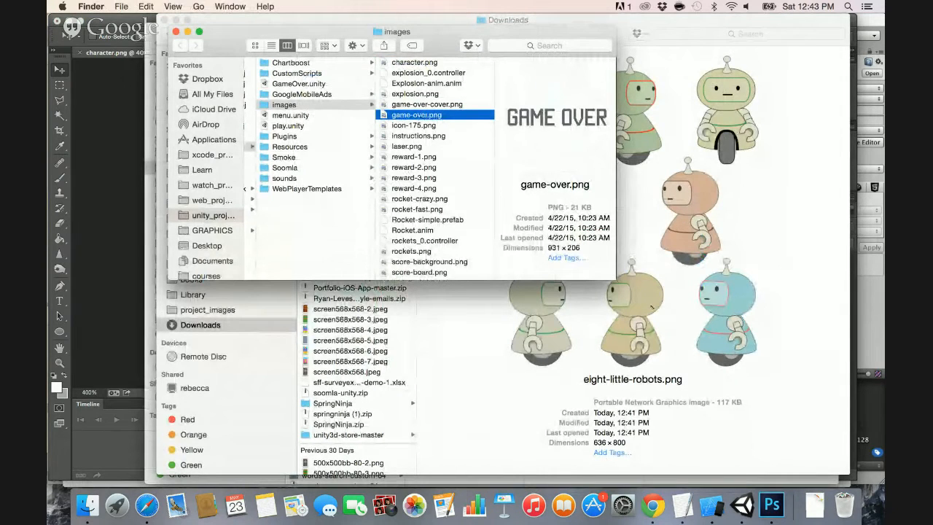
drag(615, 279, 703, 359)
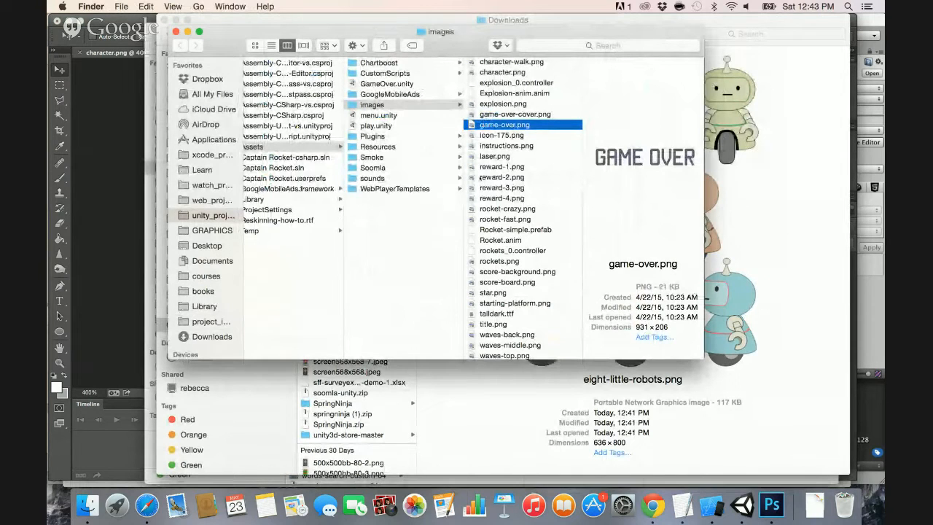
Switch to Unity and reveal the character-walk sprite sheet in Finder.
key(super+Tab)
key(super+Tab)
key(super+Tab)
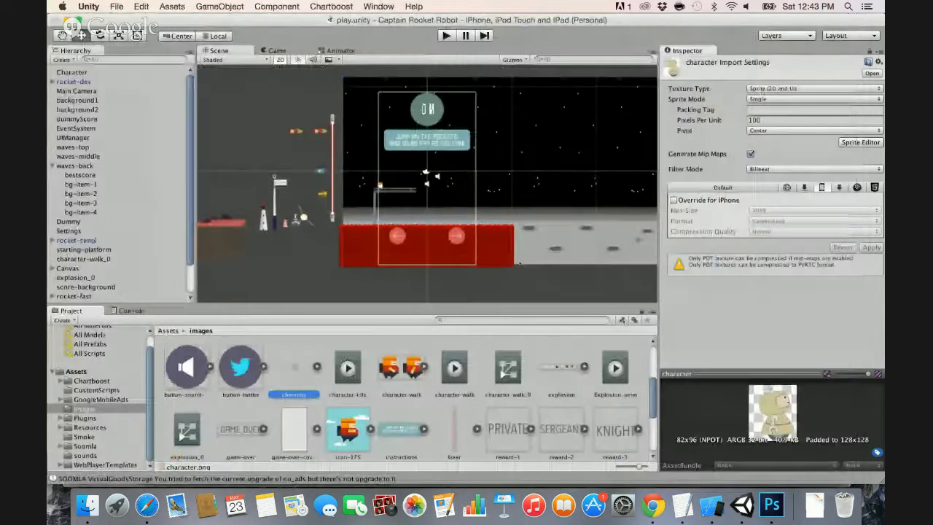
click(402, 368)
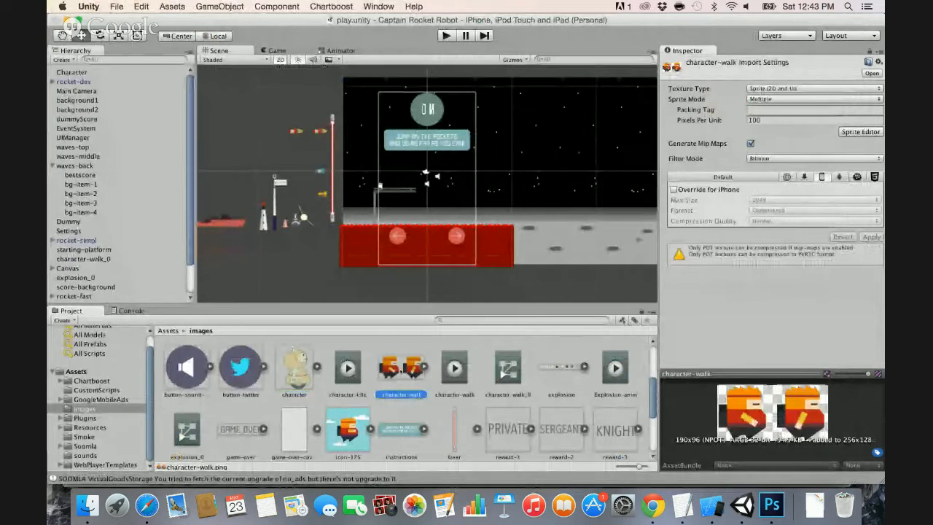
right_click(402, 368)
click(420, 308)
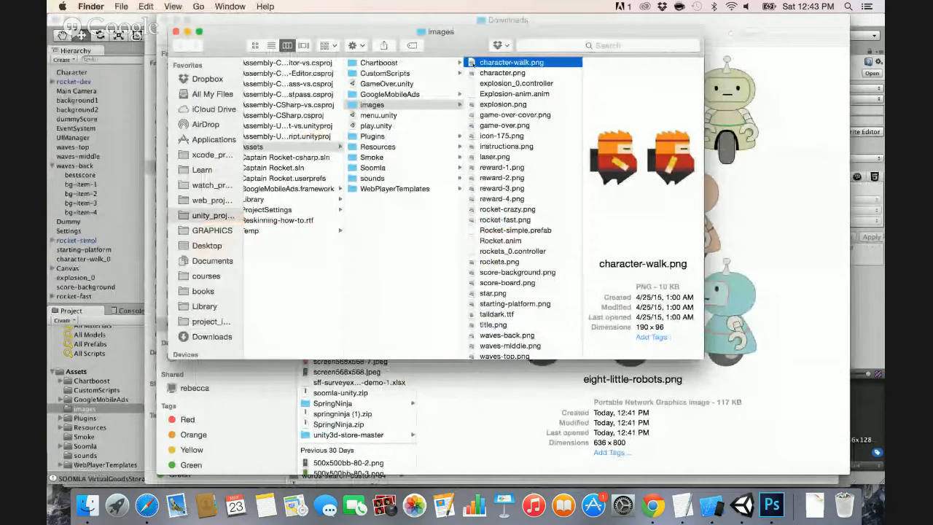
Open character-walk.png in Adobe Photoshop CC.
right_click(471, 63)
mouse_move(619, 80)
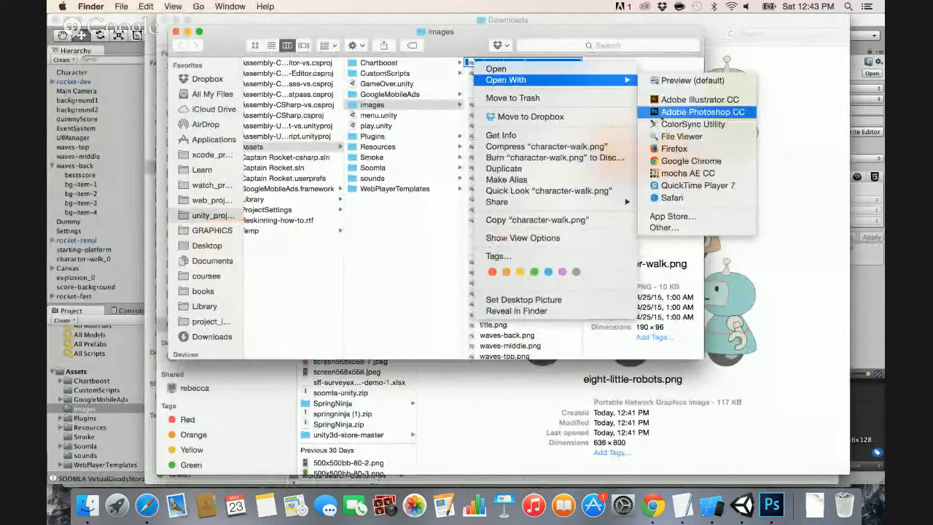
click(657, 112)
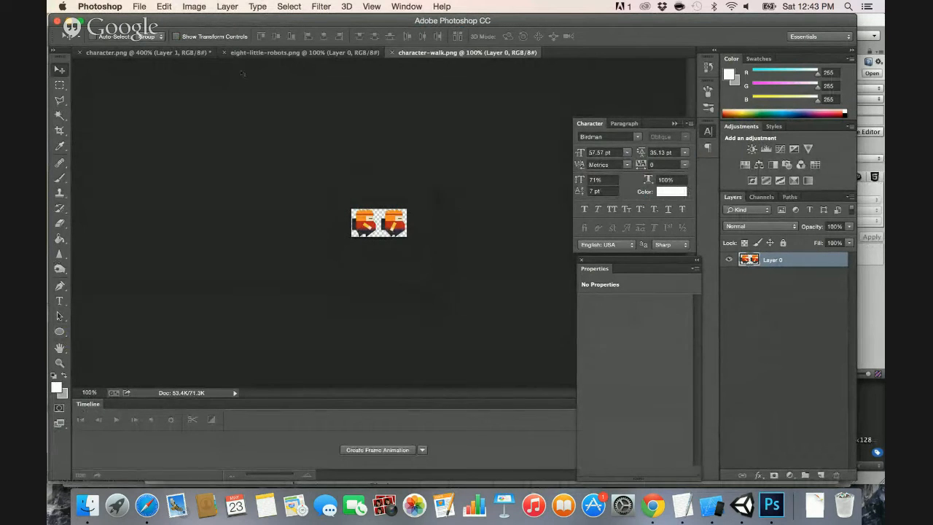
Copy the resized robot from character.png and paste it into character-walk.png as a new layer.
click(146, 52)
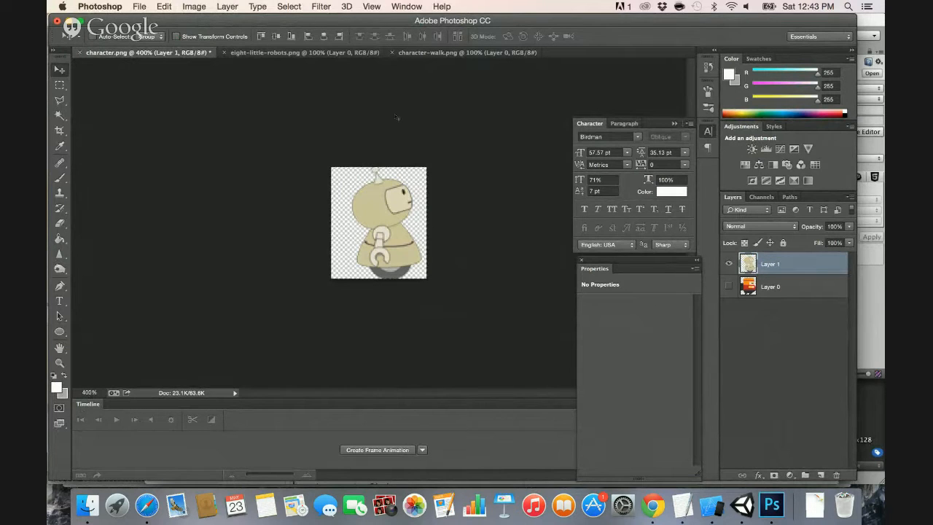
click(467, 52)
key(super+v)
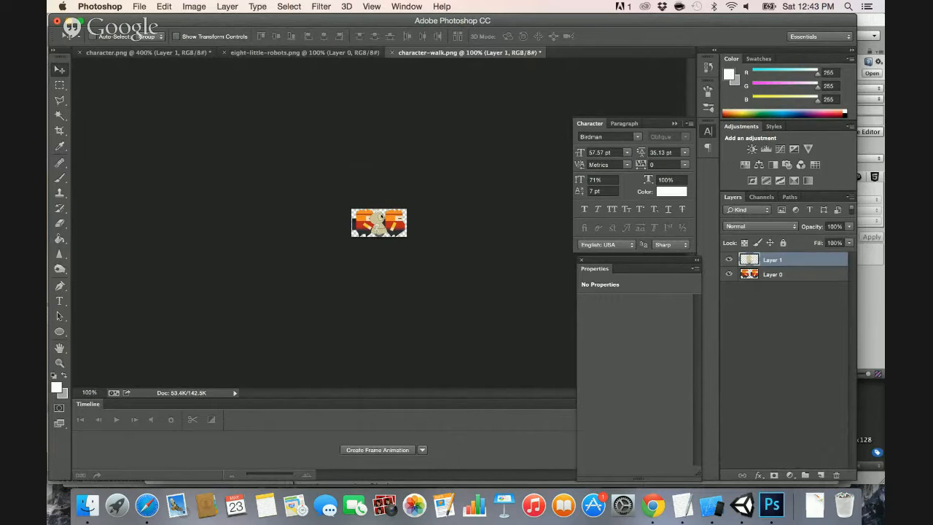
Move the pasted robot layer left so it covers the left character frame of the sprite sheet.
key(shift+Left)
key(shift+Left)
key(shift+Left)
key(shift+Left)
key(shift+Right)
key(shift+Left)
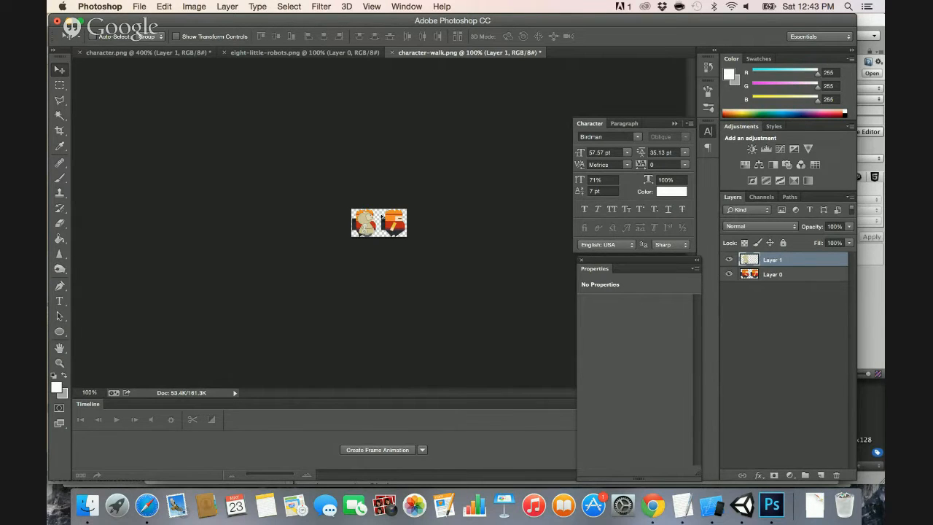
Duplicate the robot layer and move the copy right so it covers the second character frame.
key(super+j)
key(shift+Right)
key(shift+Right)
key(shift+Right)
key(shift+Right)
key(shift+Right)
key(shift+Right)
key(shift+Right)
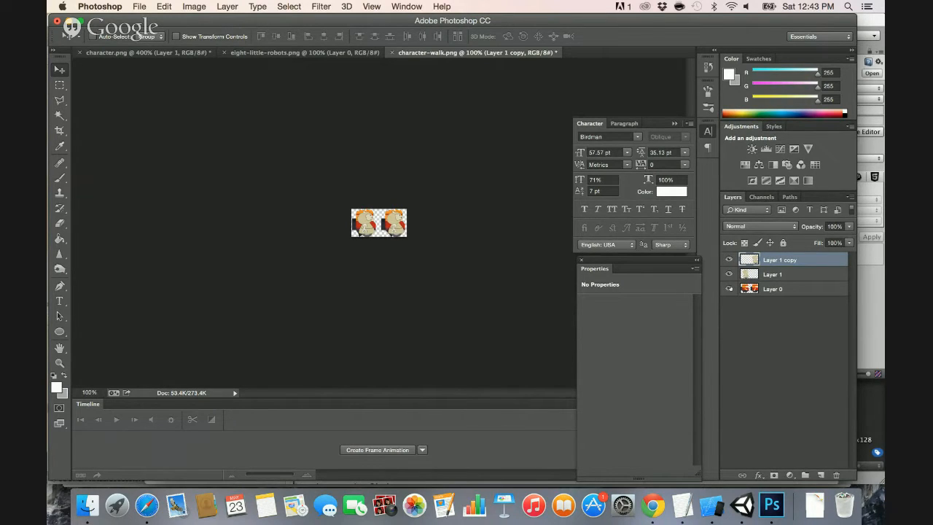
Hide the original Layer 0 artwork, then tilt the copied robot a few degrees clockwise and shift it slightly right.
click(729, 289)
key(super+equal)
key(super+equal)
key(super+equal)
key(super+equal)
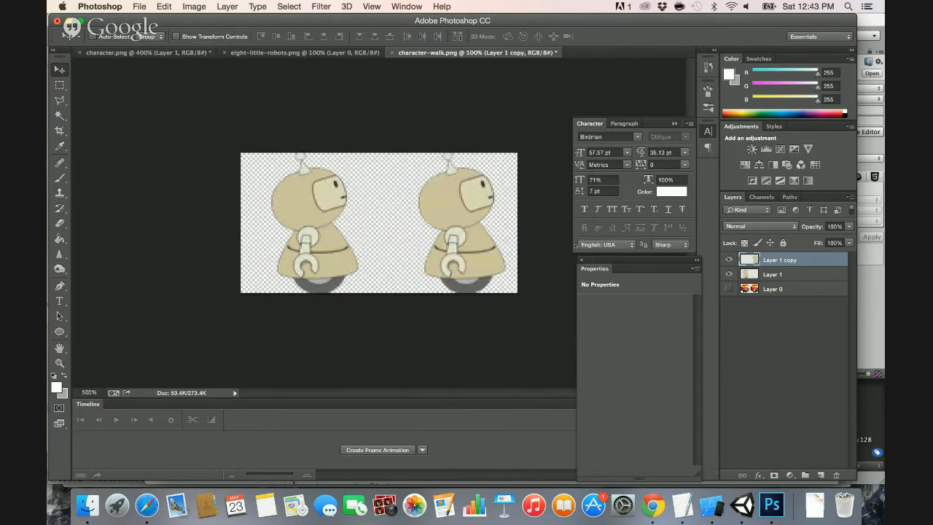
key(super+t)
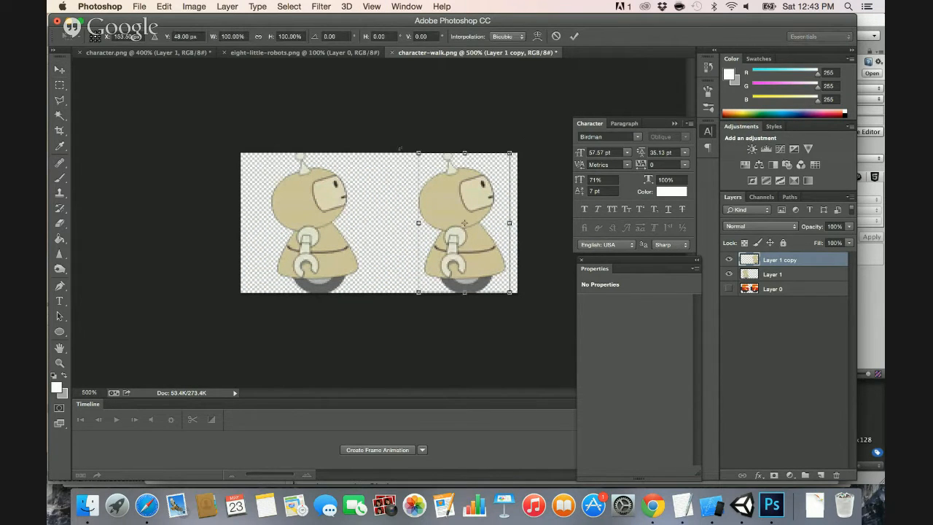
drag(400, 149, 405, 147)
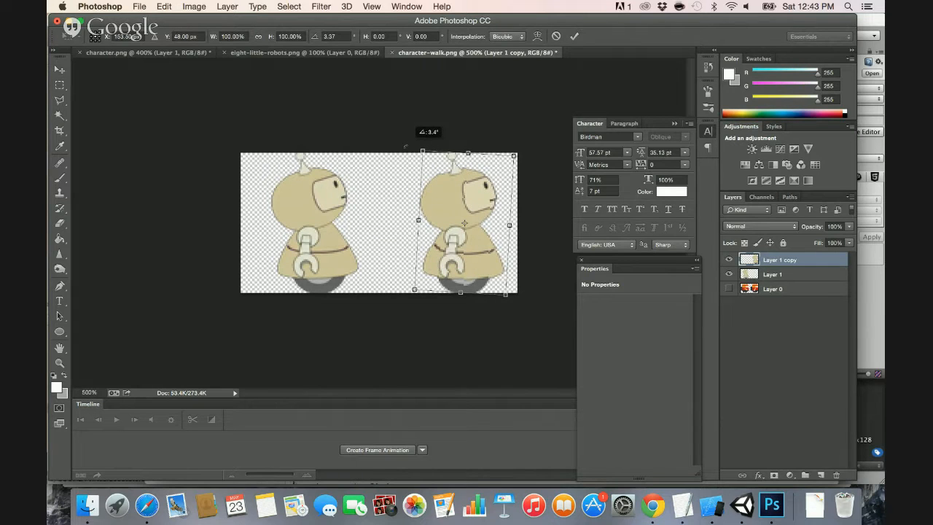
key(Right)
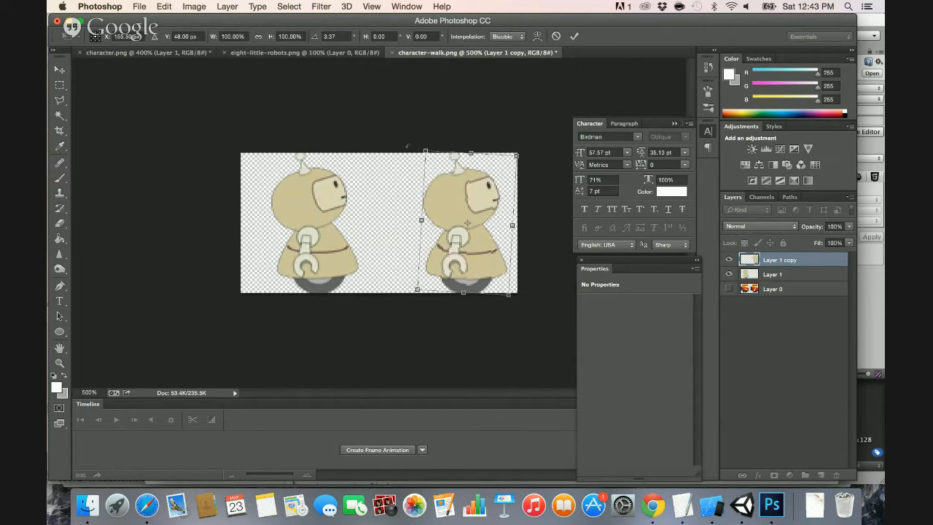
drag(408, 146, 409, 146)
key(Return)
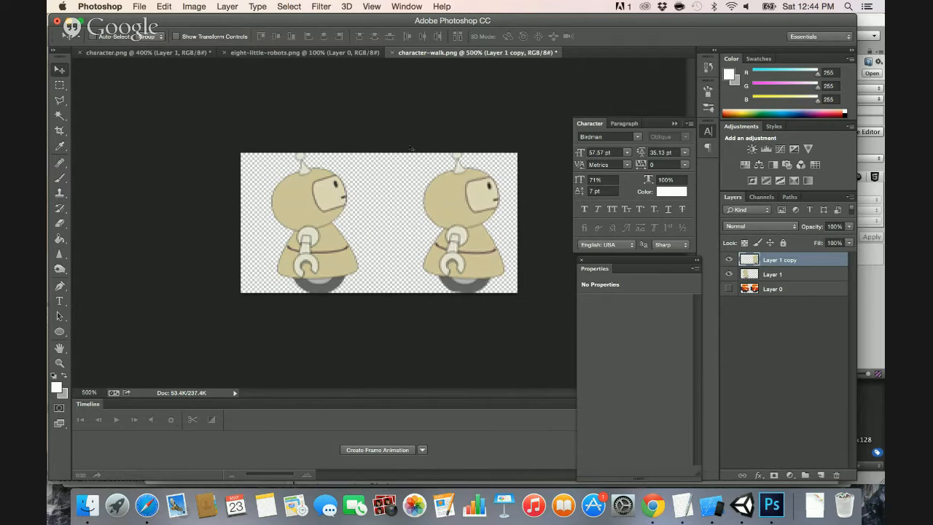
Merge all layers and export the sheet for web as PNG-24 with transparency, replacing character-walk.png in the images folder.
shift+click(772, 289)
key(ctrl+e)
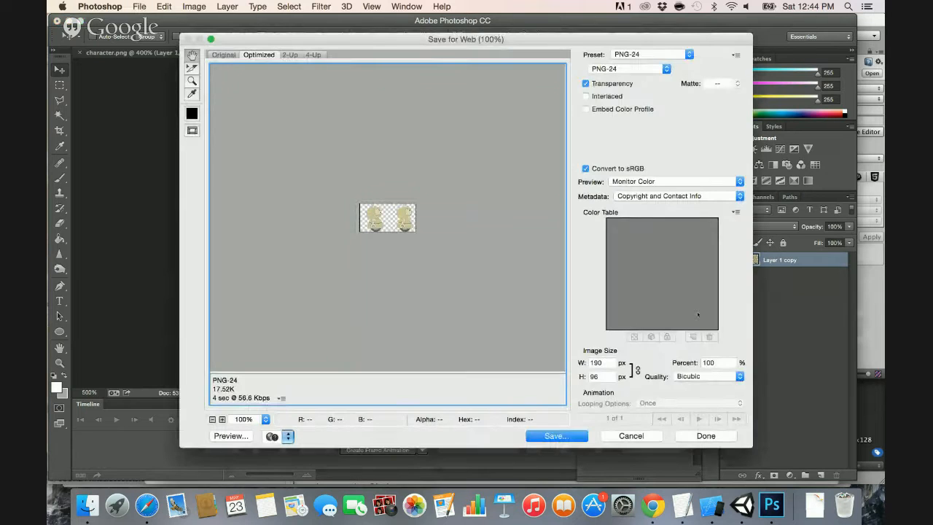
key(Return)
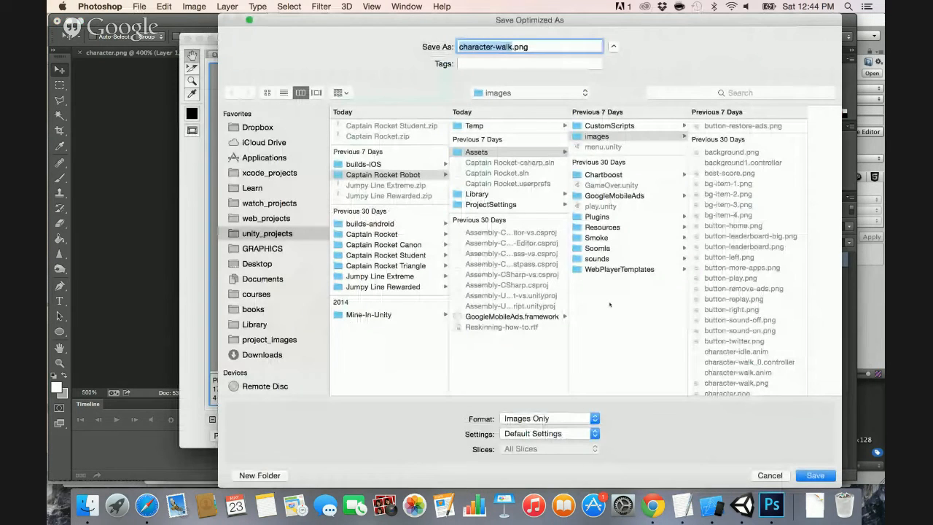
key(Return)
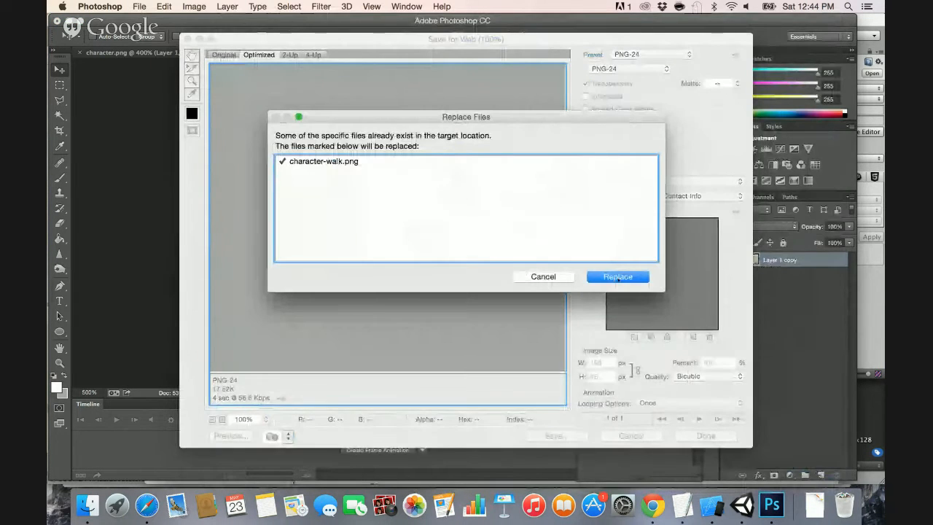
click(617, 277)
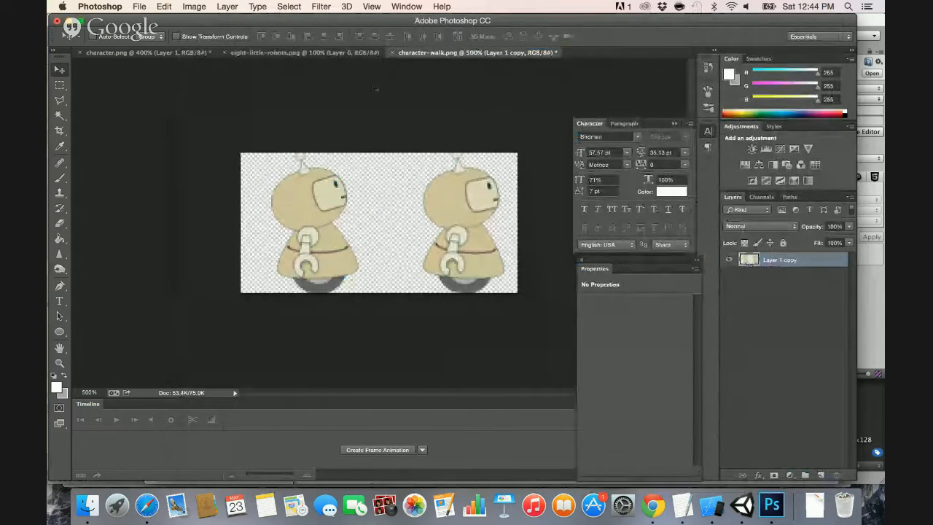
Close all open image documents.
right_click(413, 53)
click(425, 80)
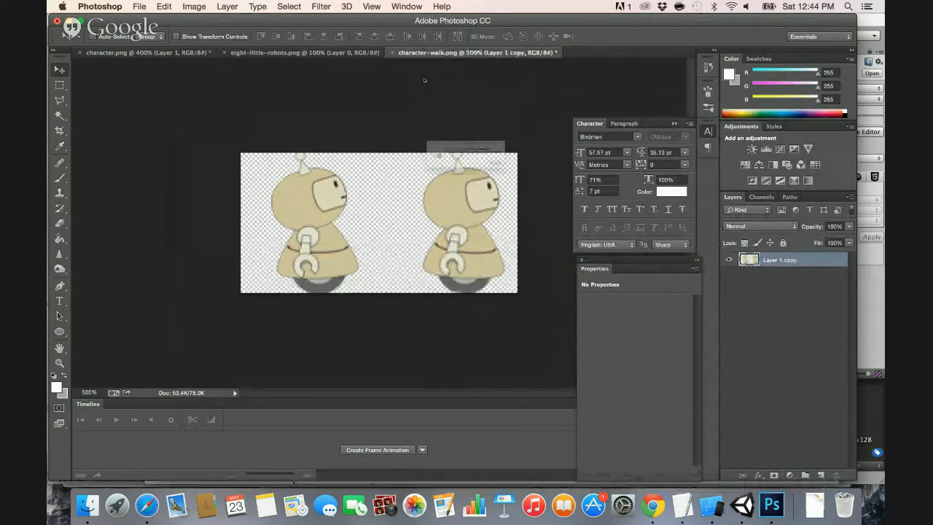
click(427, 183)
click(432, 181)
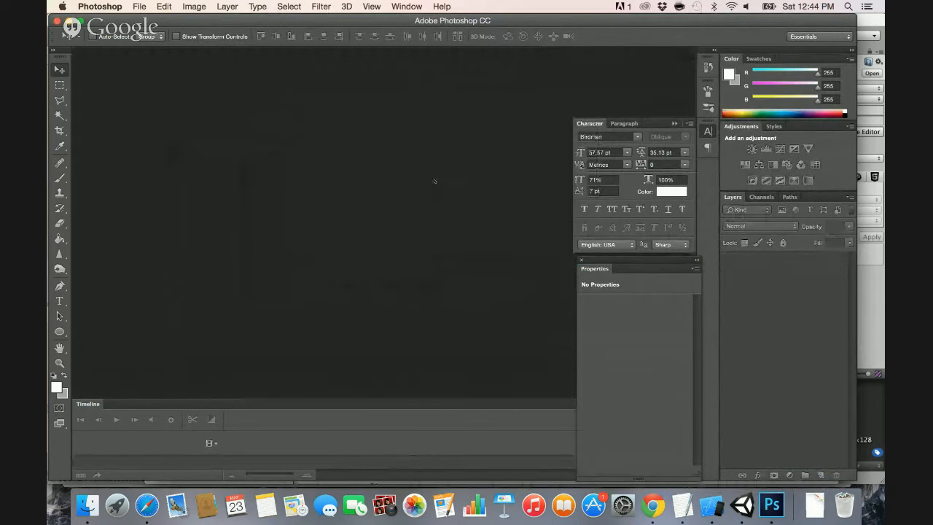
Switch to Unity, frame the Character object in the scene and inspect the character sprite's import settings.
key(super+Tab)
key(super+Tab)
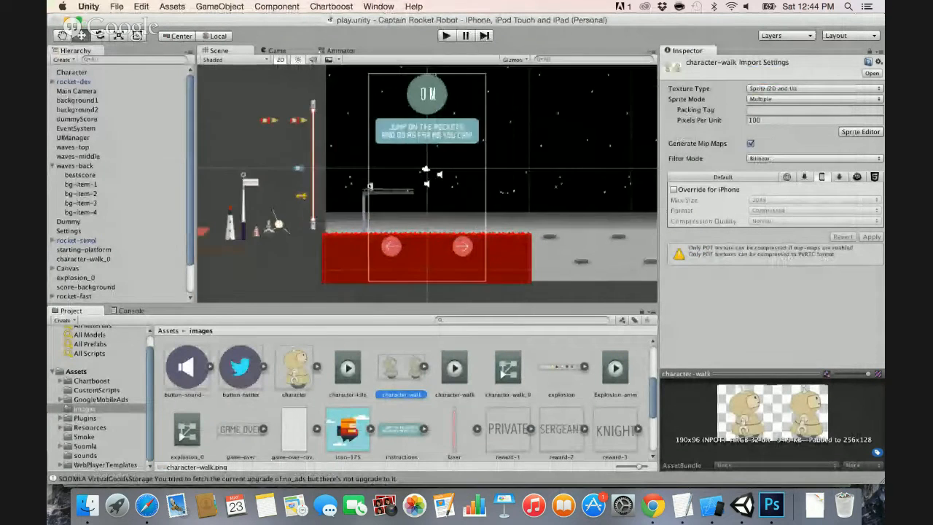
double_click(72, 72)
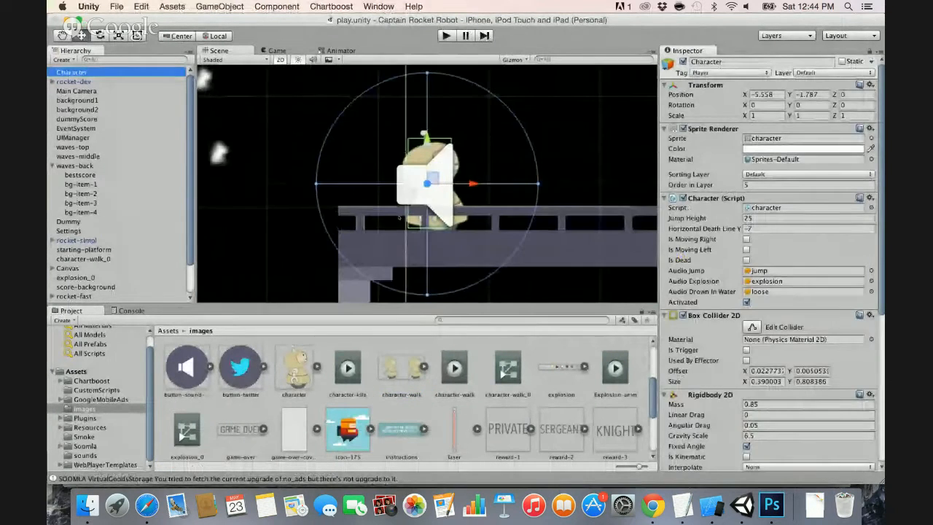
scroll(398, 217, down, 5)
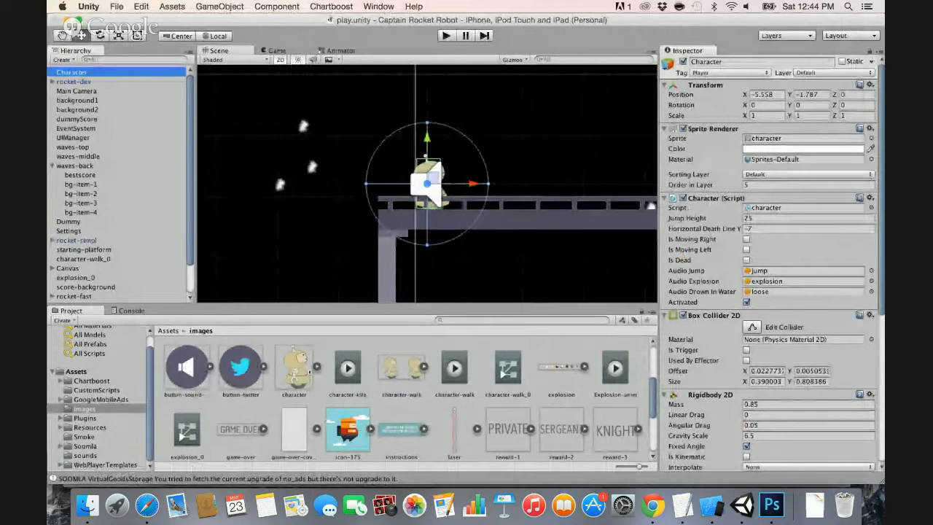
click(293, 368)
Run the game in the editor to test the robot character, and stop it after the game-over screen.
scroll(387, 231, down, 8)
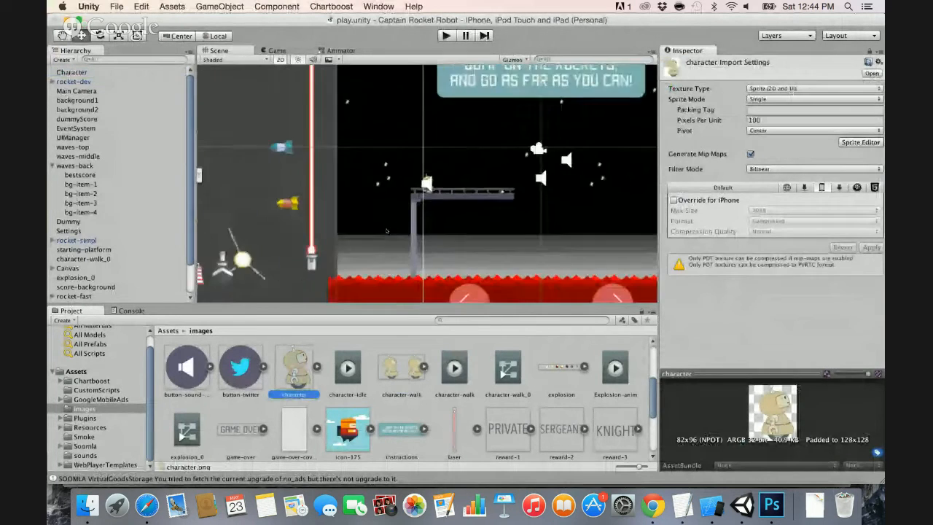
scroll(388, 231, down, 4)
click(445, 35)
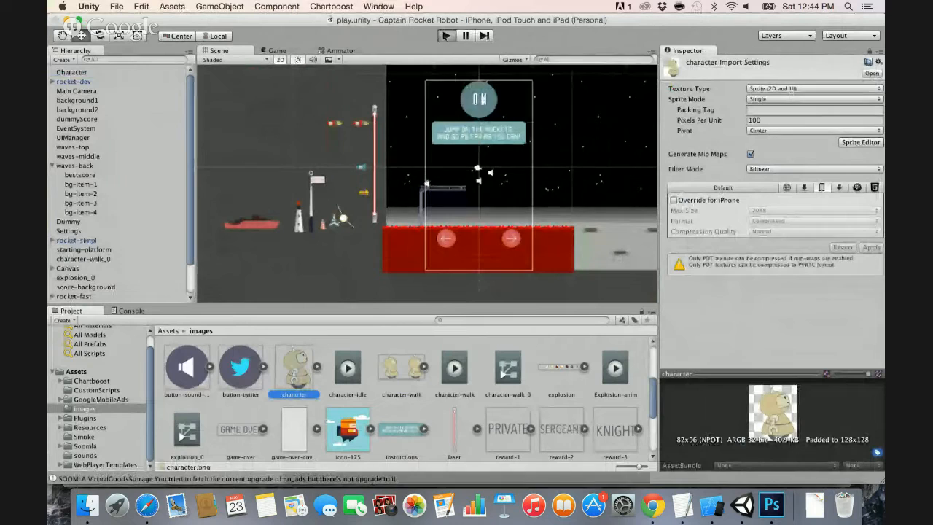
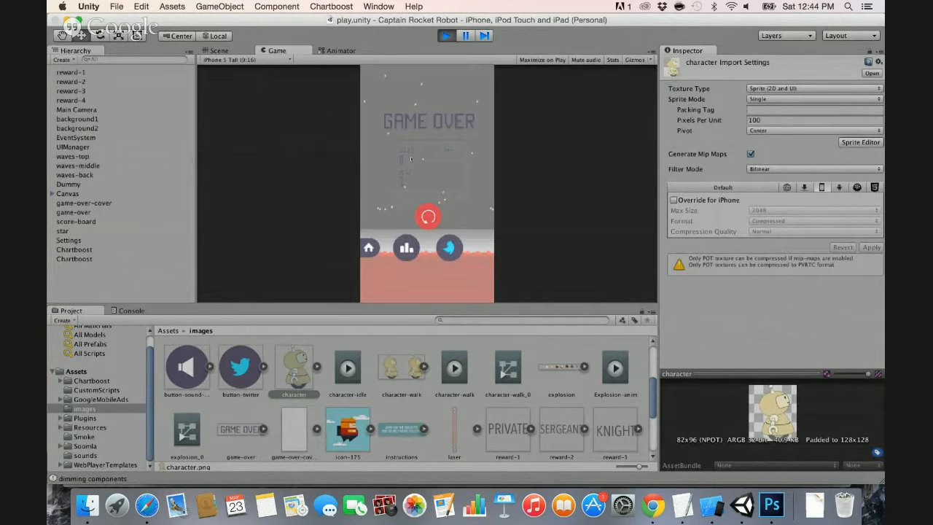
click(445, 35)
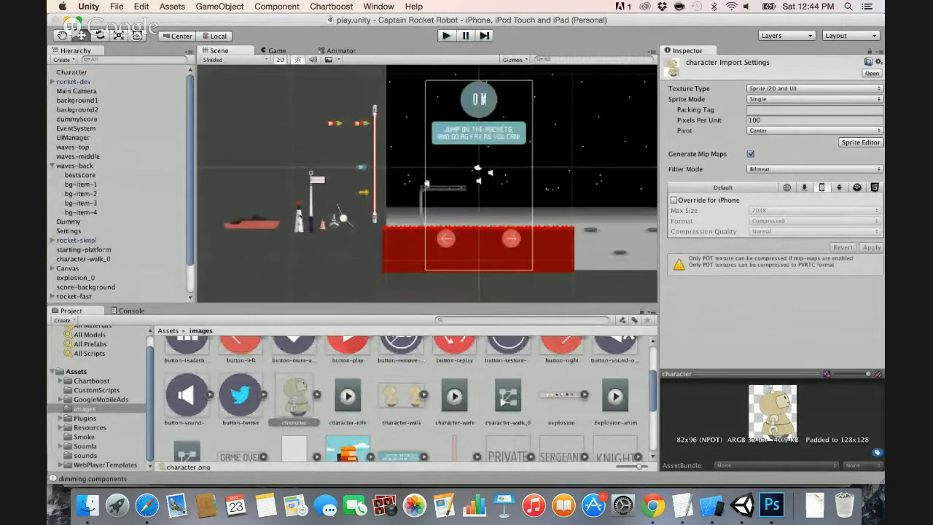
Select the bg-item-1 ship in the scene, then switch to Chrome and search Openclipart for "spaceship".
click(299, 218)
click(260, 223)
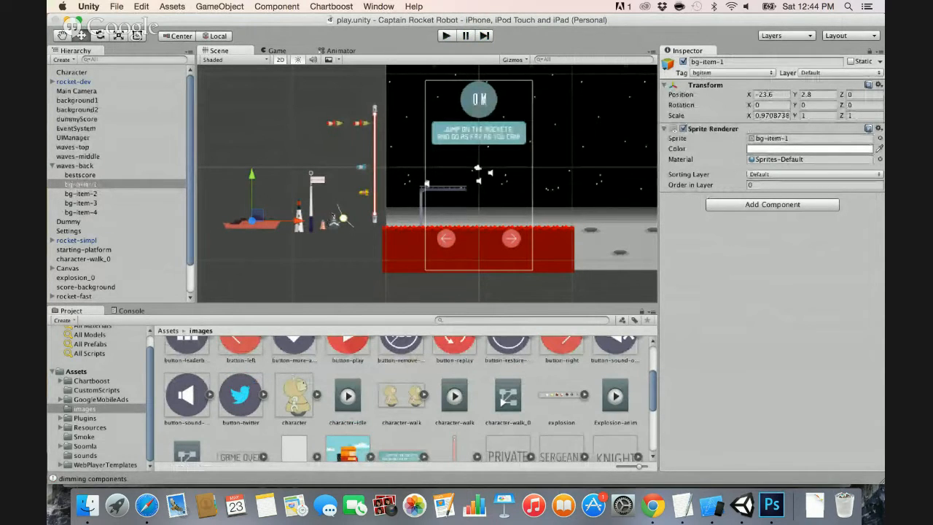
key(super+Tab)
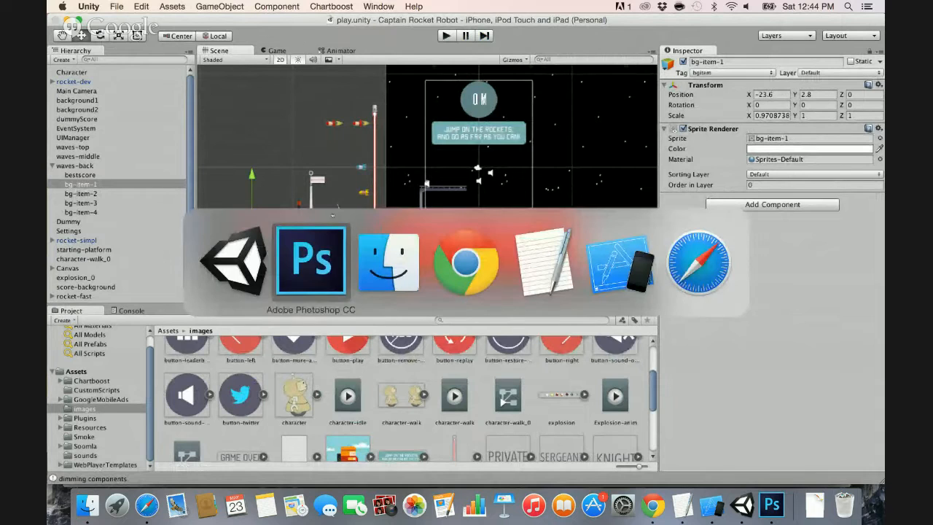
key(super+Tab)
key(super+Tab)
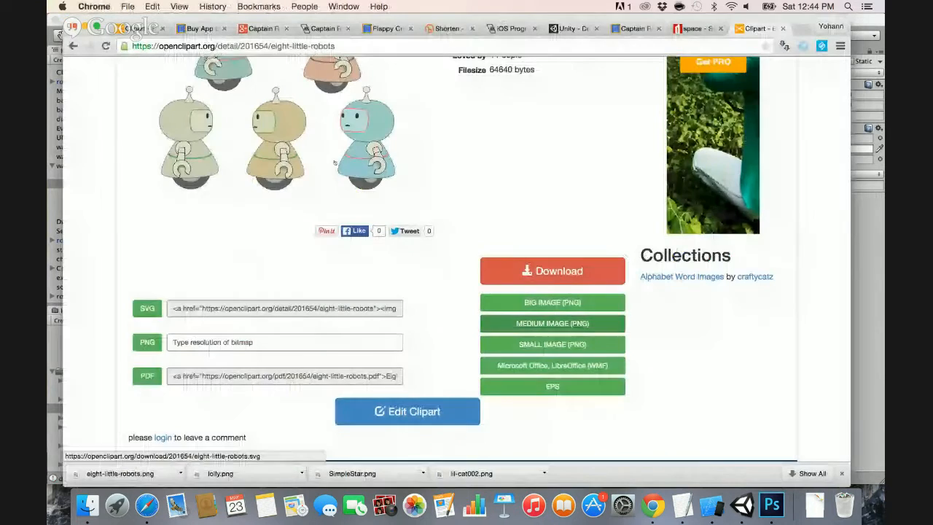
scroll(452, 277, up, 5)
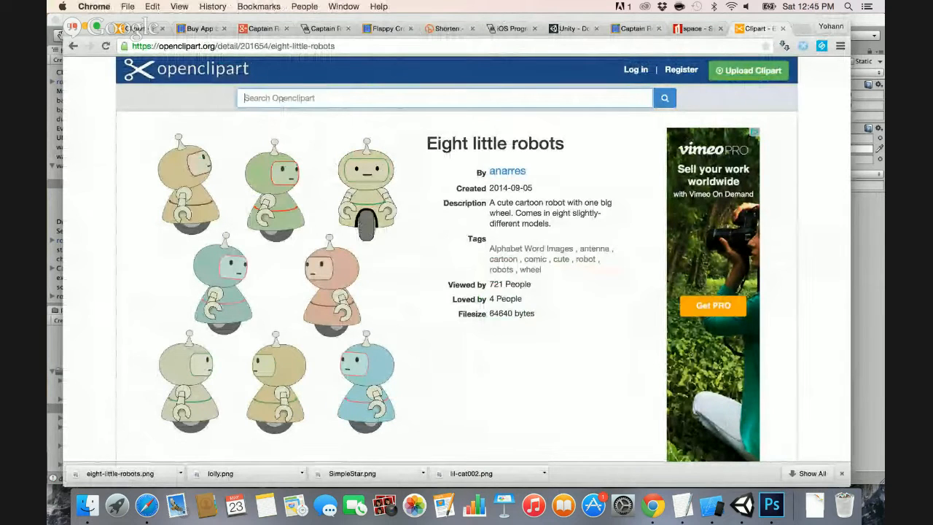
text(spaceship)
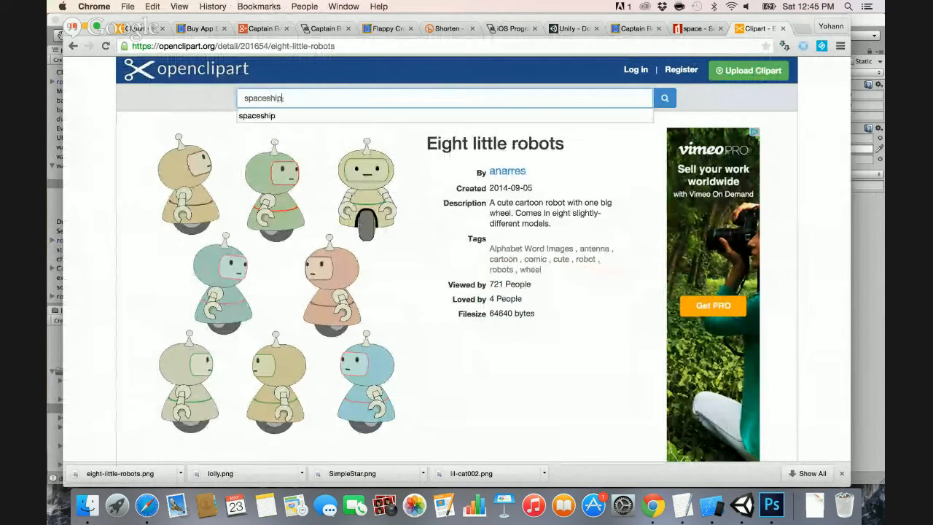
key(Return)
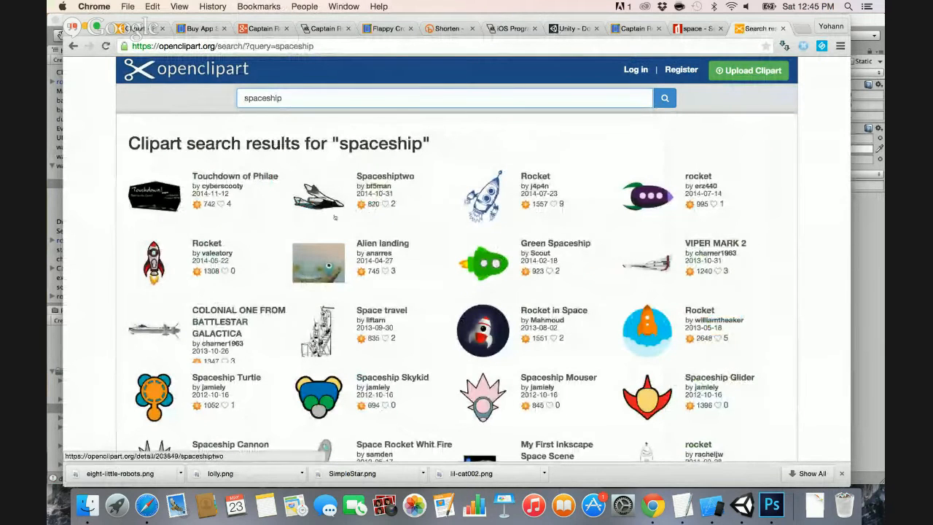
Open the Alien Spaceship Icon clipart from the search results and download its medium PNG image.
scroll(335, 216, down, 1)
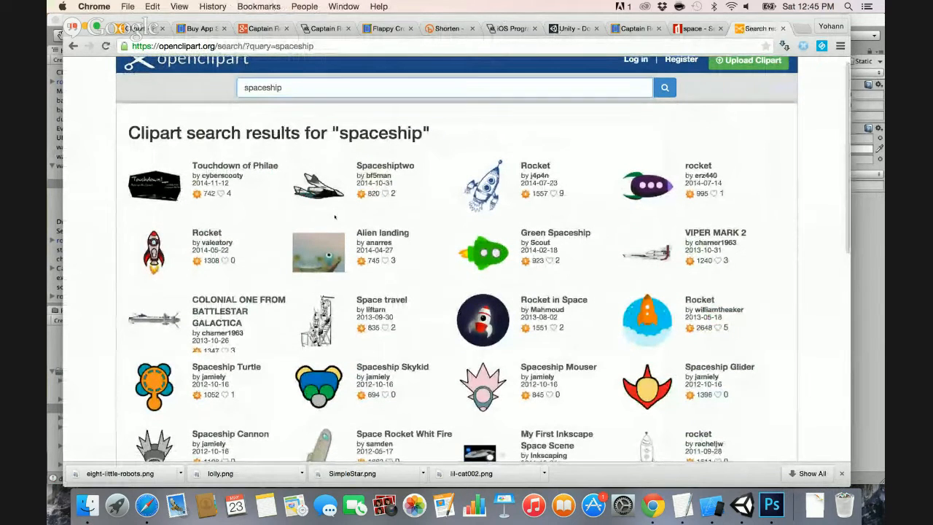
scroll(335, 216, down, 3)
scroll(335, 217, down, 7)
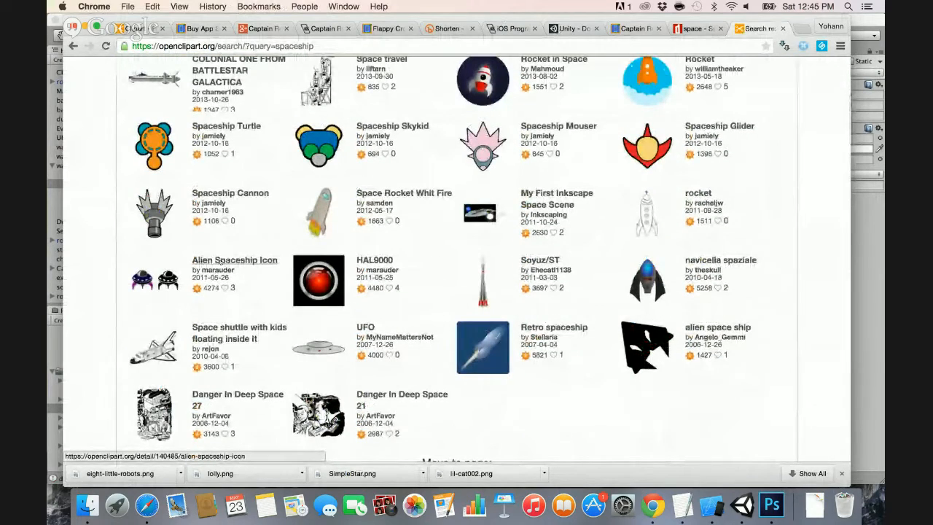
right_click(220, 261)
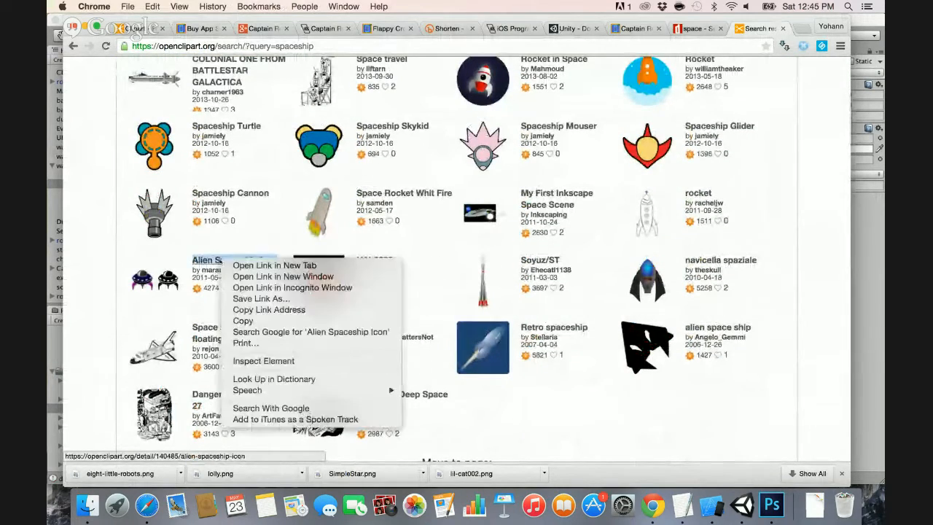
click(208, 260)
click(208, 260)
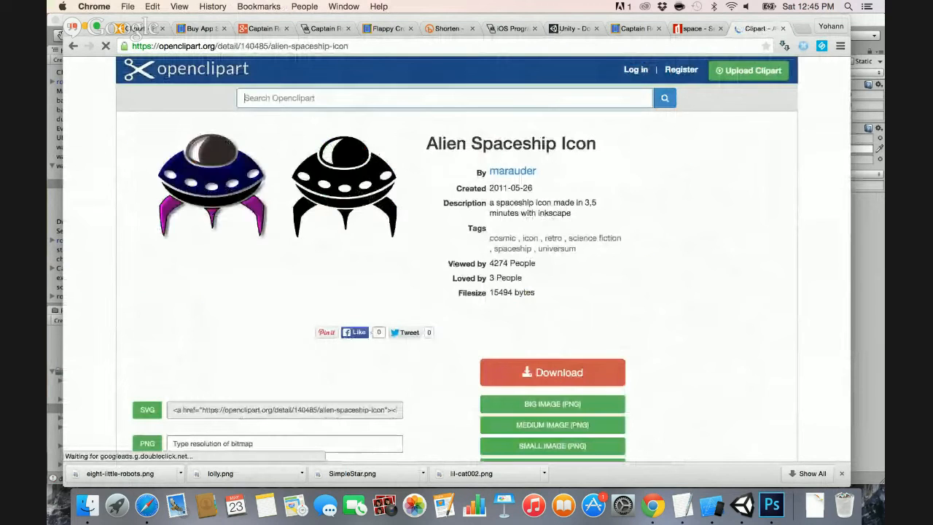
scroll(522, 326, down, 3)
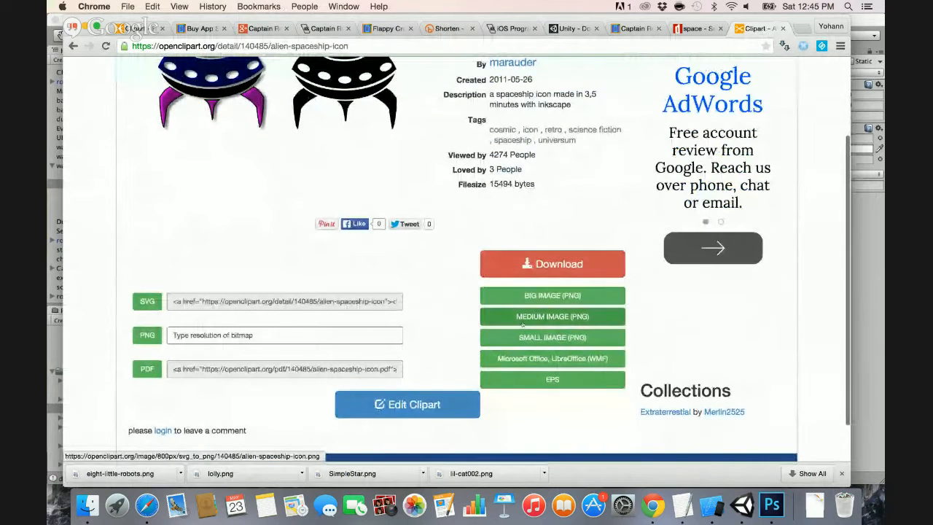
click(522, 321)
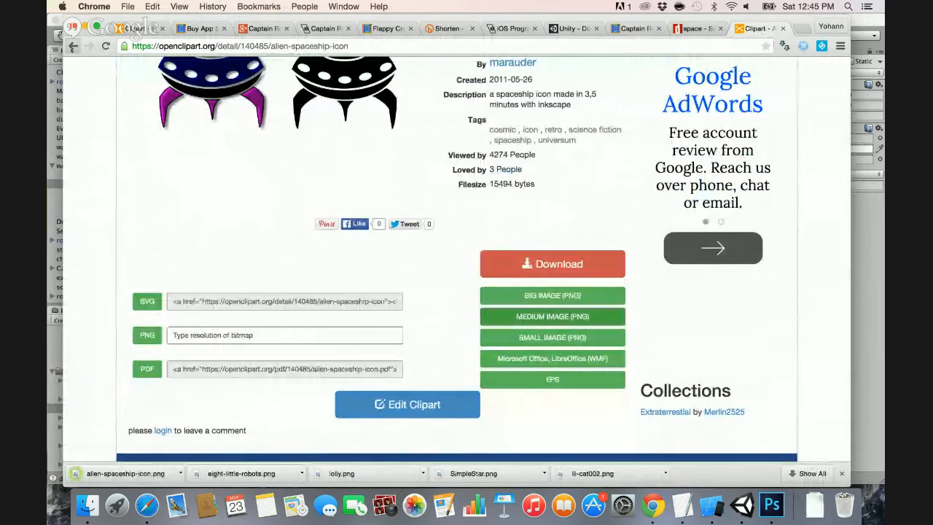
Return to the spaceship search results and go to the second page.
key(super+bracketleft)
scroll(250, 219, down, 5)
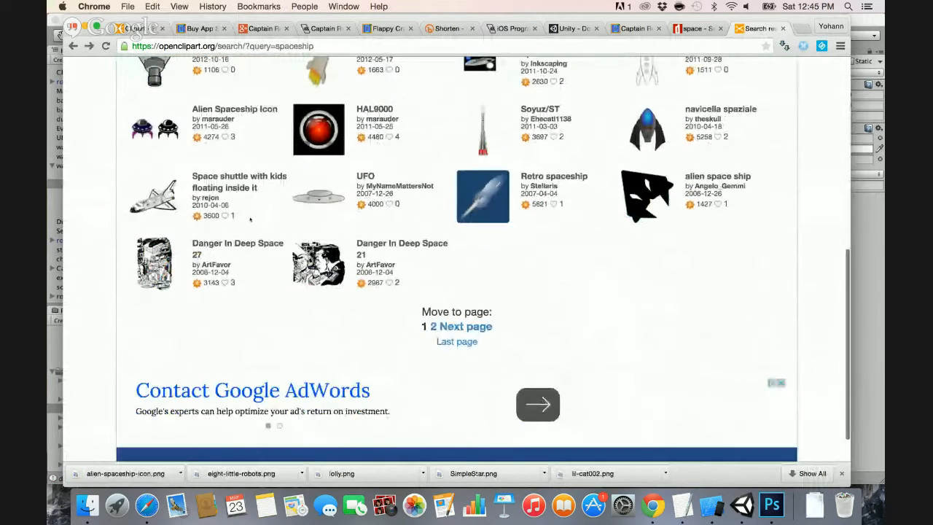
scroll(574, 136, up, 1)
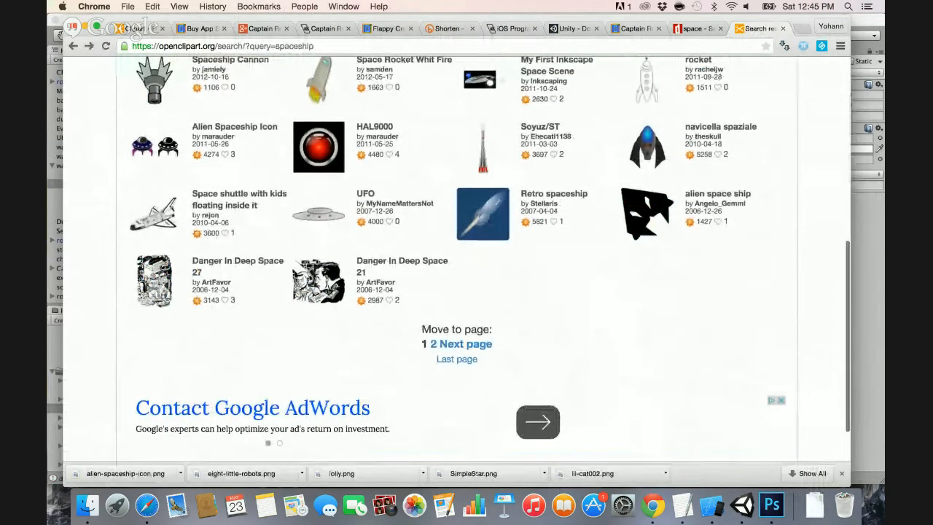
click(462, 343)
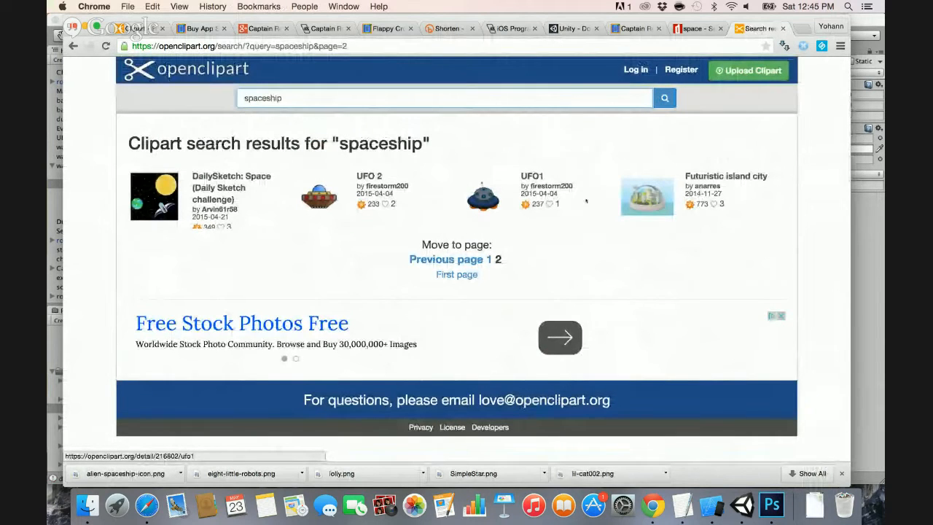
Open the Futuristic island city clipart and save its small PNG image to Downloads as alien-city-scene.png.
click(694, 177)
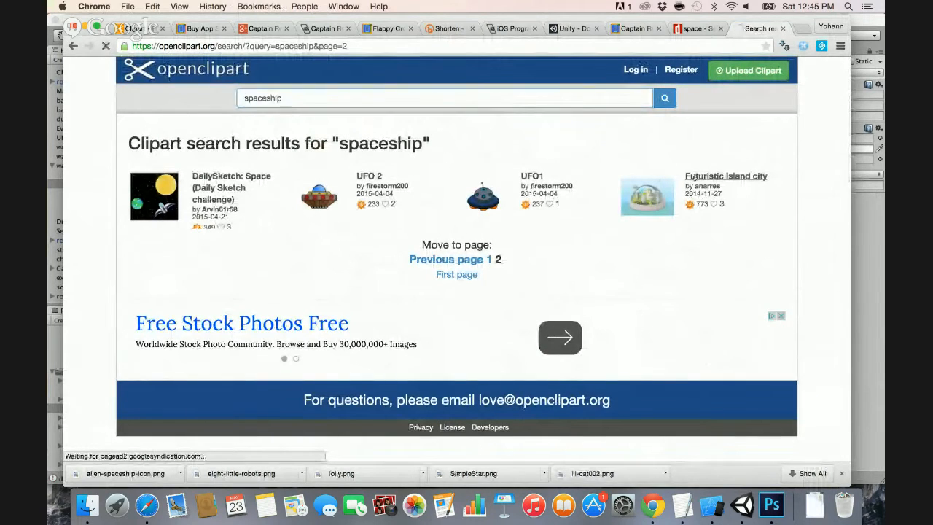
scroll(553, 363, down, 5)
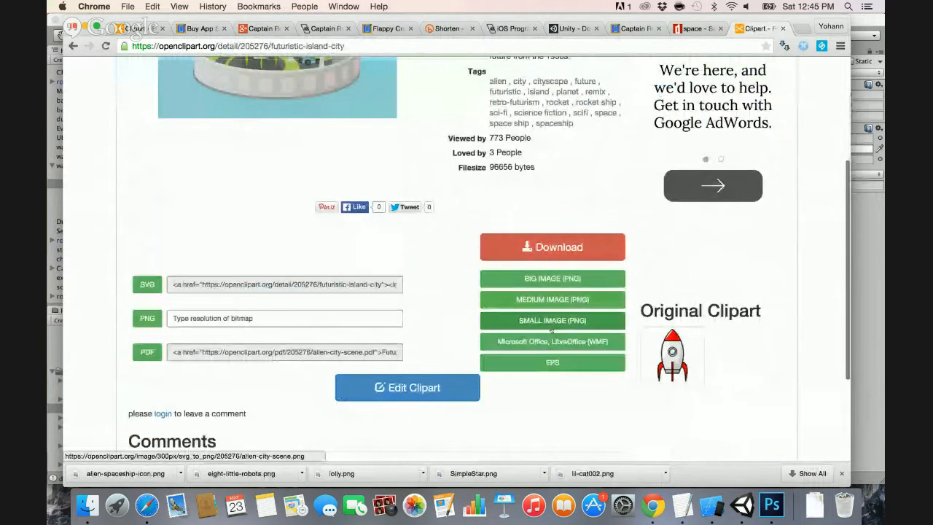
click(549, 321)
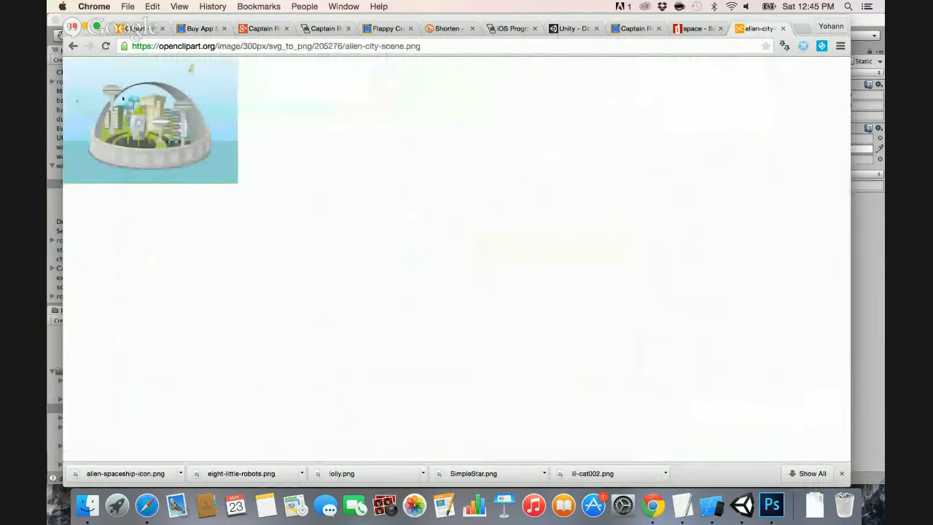
right_click(166, 128)
click(175, 132)
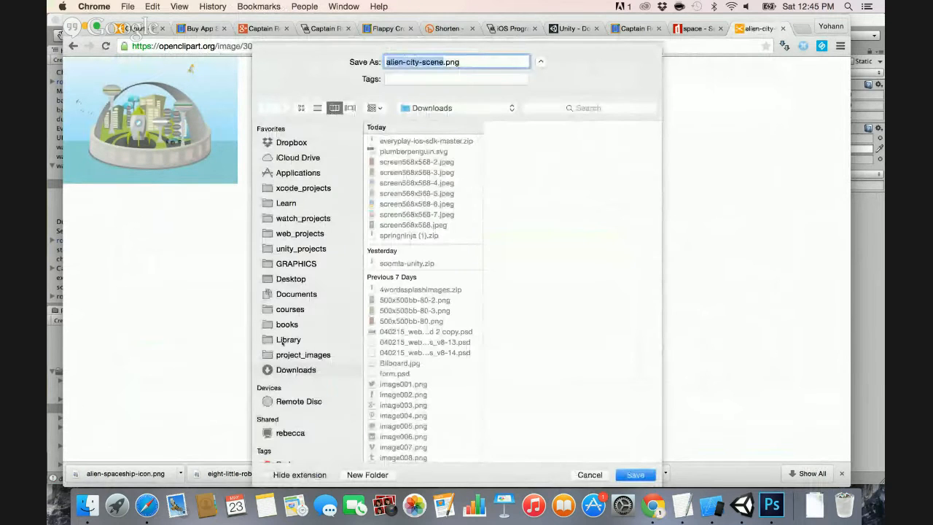
key(Return)
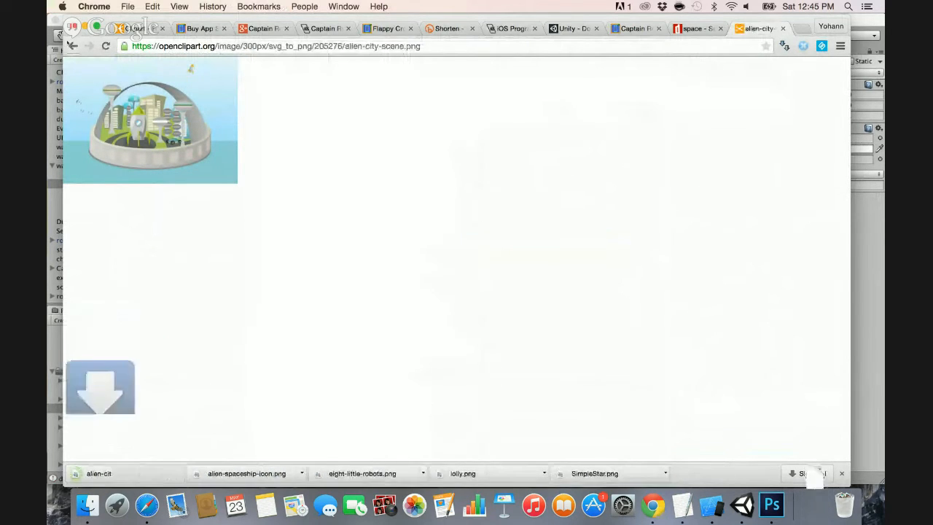
Return to the spaceship results, open the UFO1 clipart and save its small PNG image as UFO_1.png.
key(super+bracketleft)
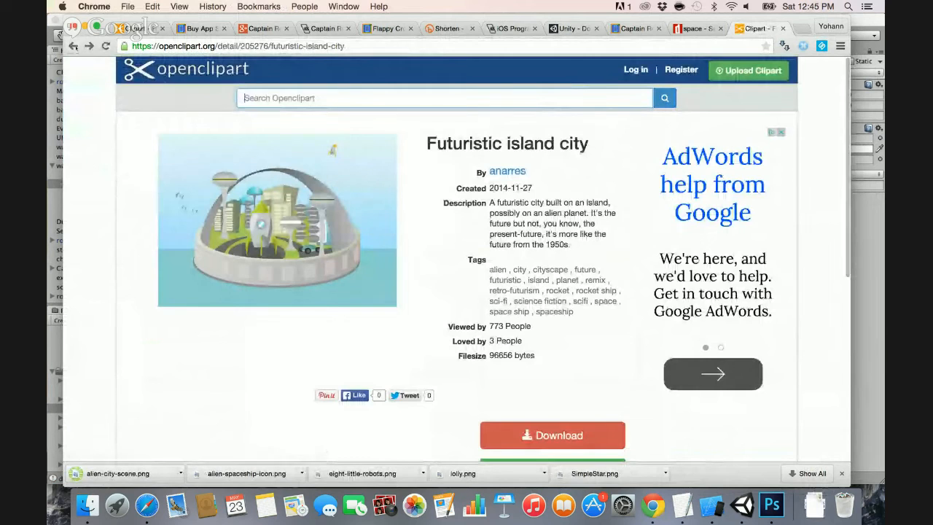
key(super+bracketleft)
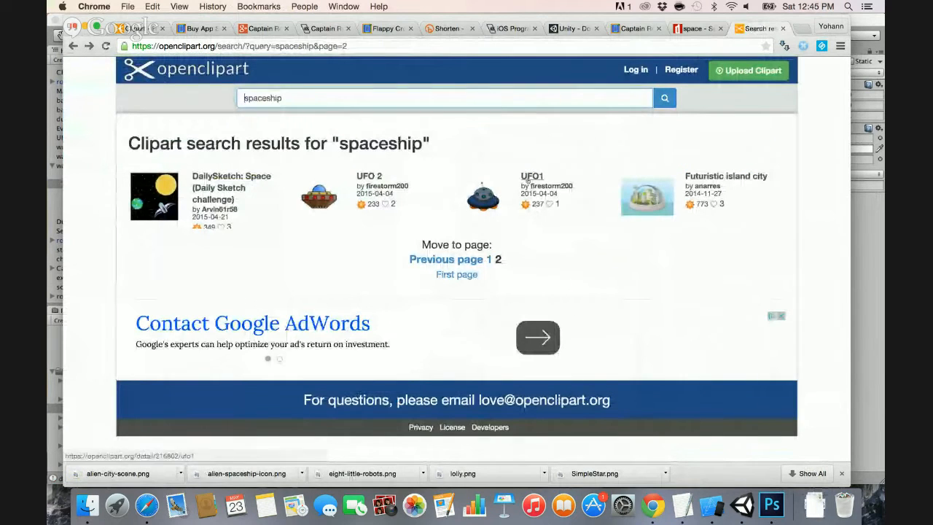
click(528, 180)
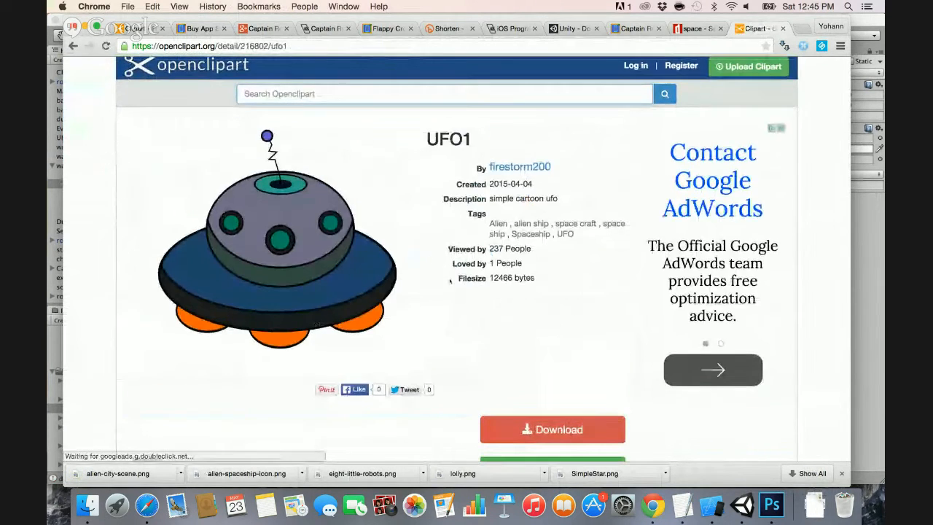
scroll(506, 275, down, 5)
click(506, 294)
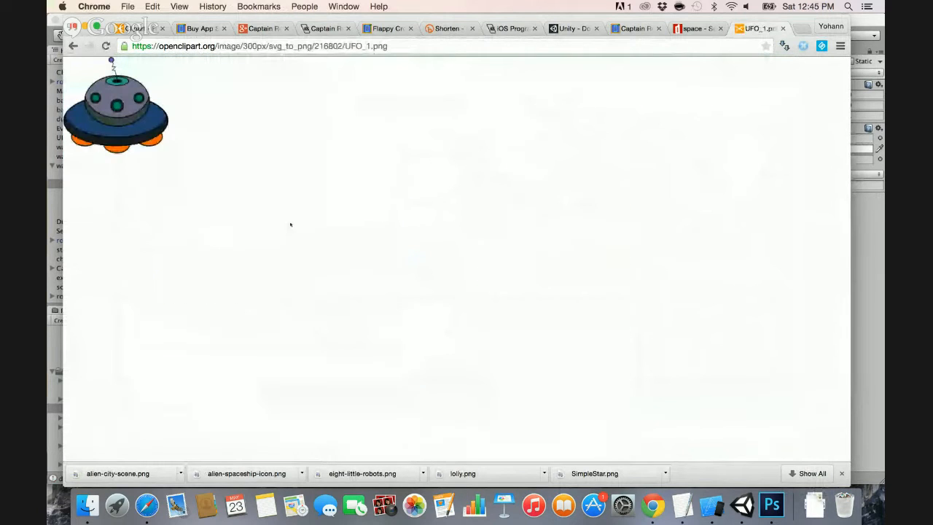
right_click(122, 105)
click(137, 111)
click(636, 473)
Go back to the search results and search Openclipart for "monster".
key(super+bracketleft)
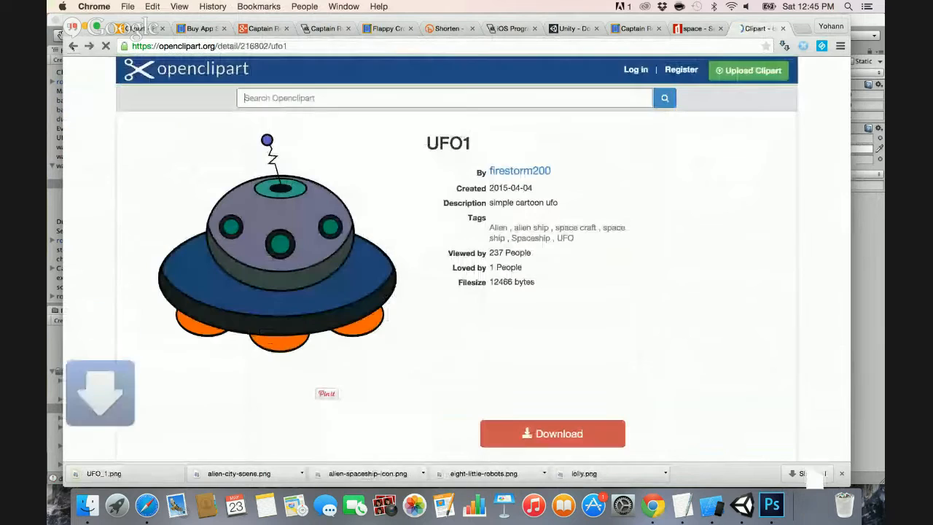
click(73, 46)
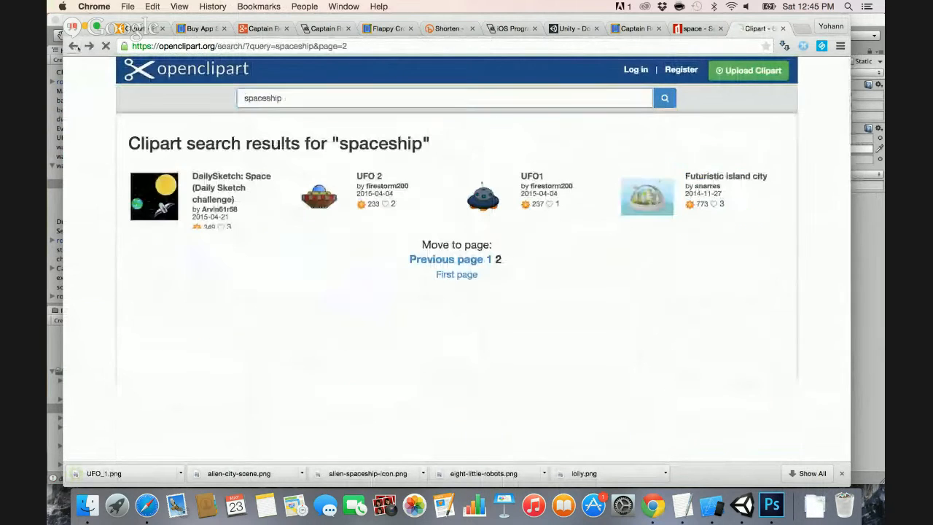
triple_click(340, 99)
text(monster)
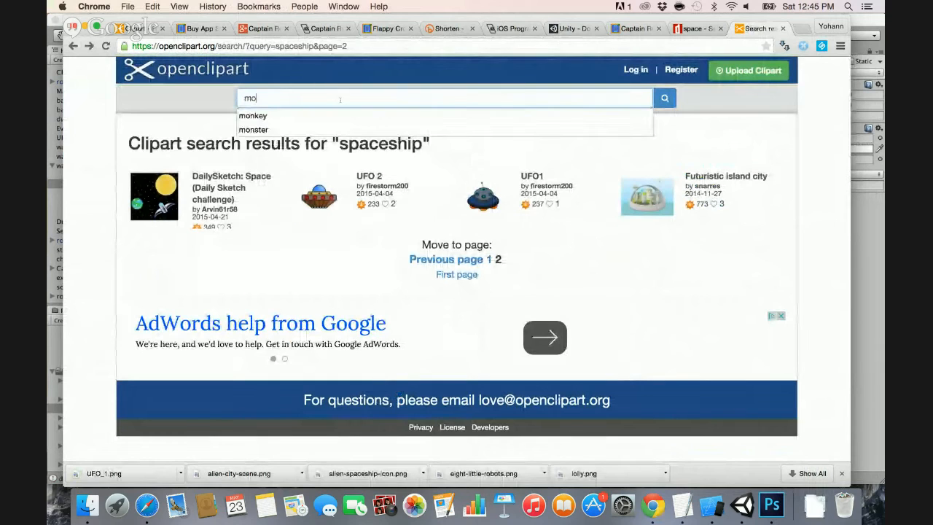
key(Return)
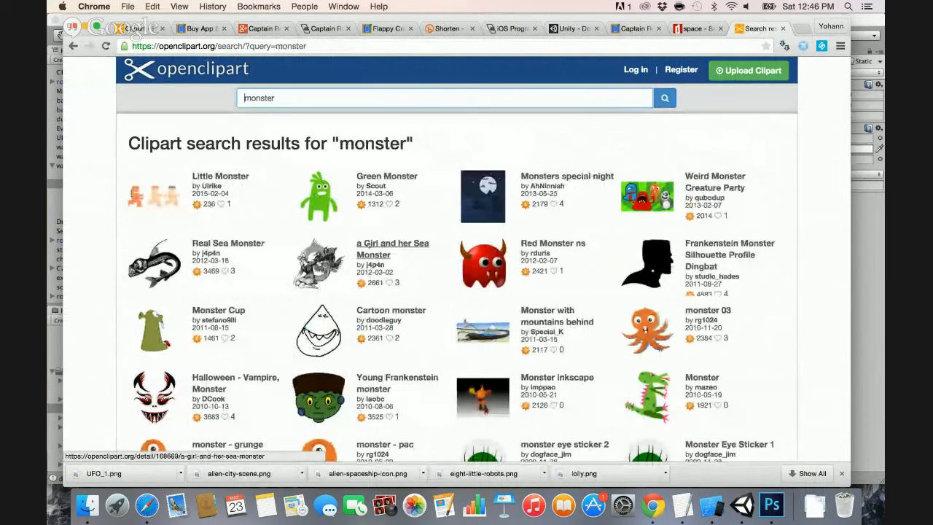
Browse the monster clipart on the first two result pages and move on to the third page.
scroll(368, 245, down, 3)
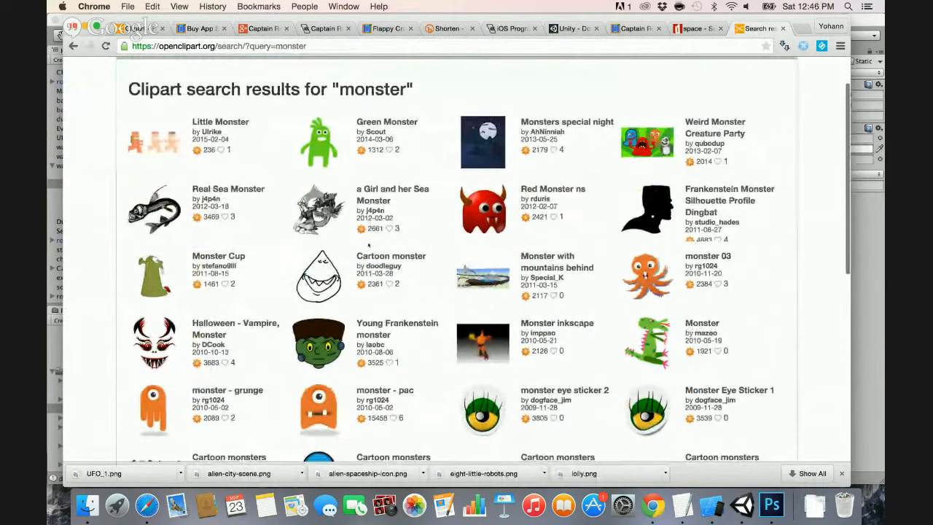
scroll(368, 245, down, 2)
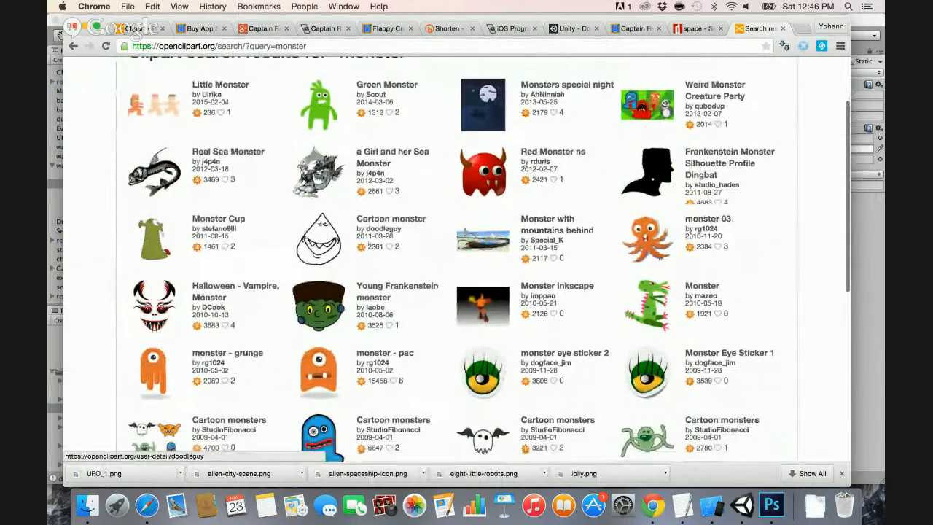
scroll(369, 244, down, 8)
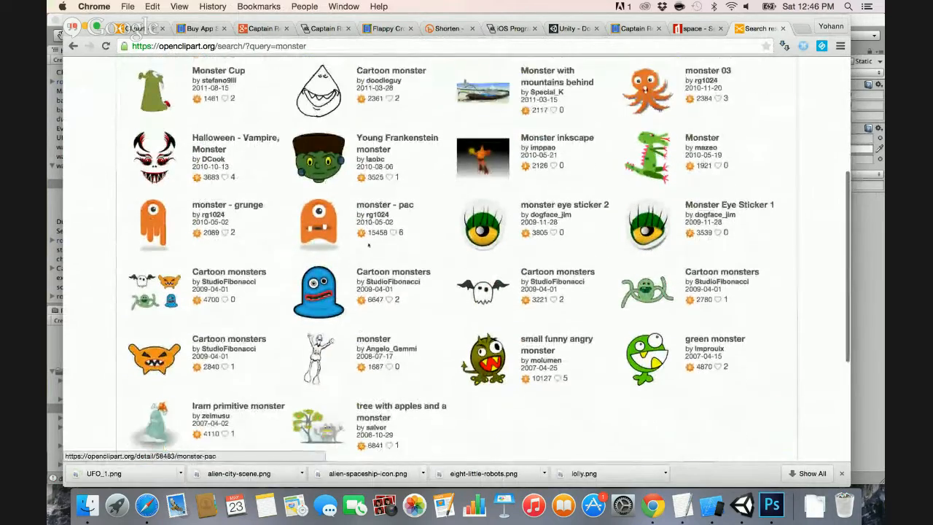
scroll(368, 245, down, 5)
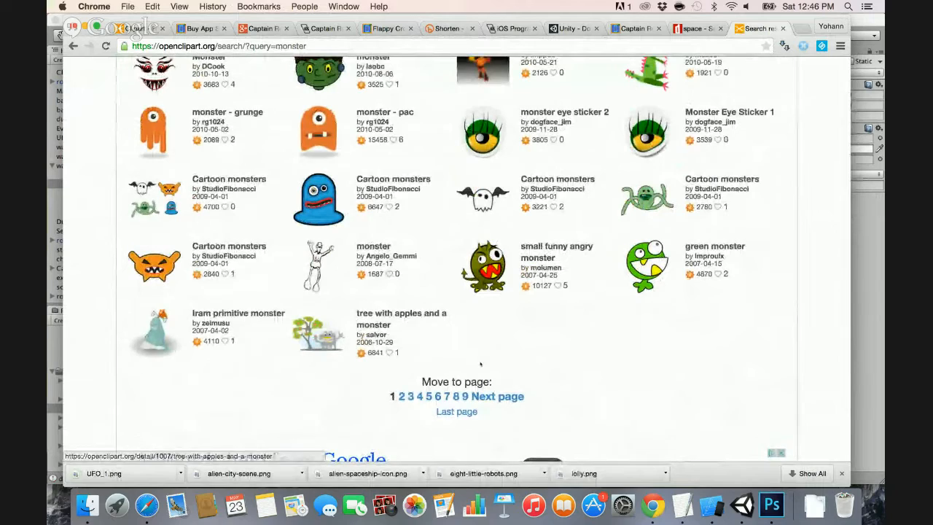
click(502, 397)
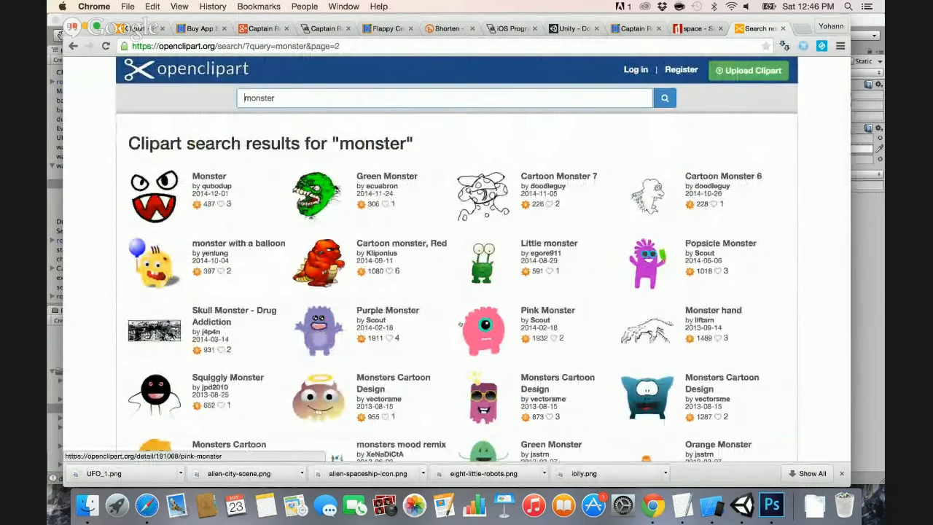
scroll(460, 323, down, 8)
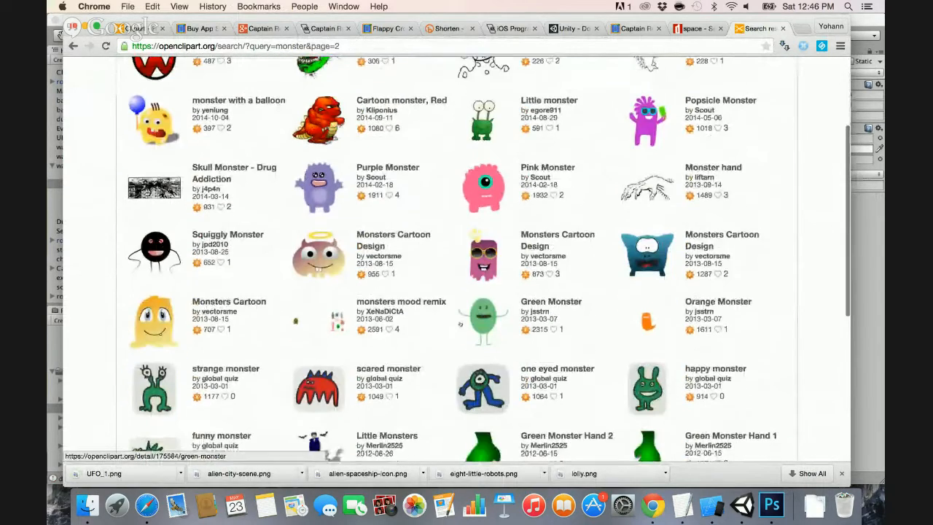
scroll(460, 324, down, 6)
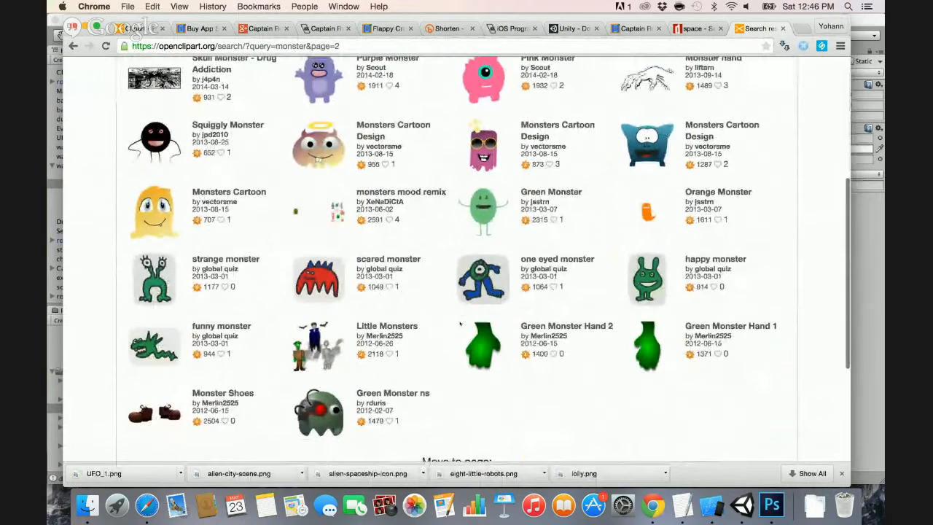
scroll(460, 324, down, 4)
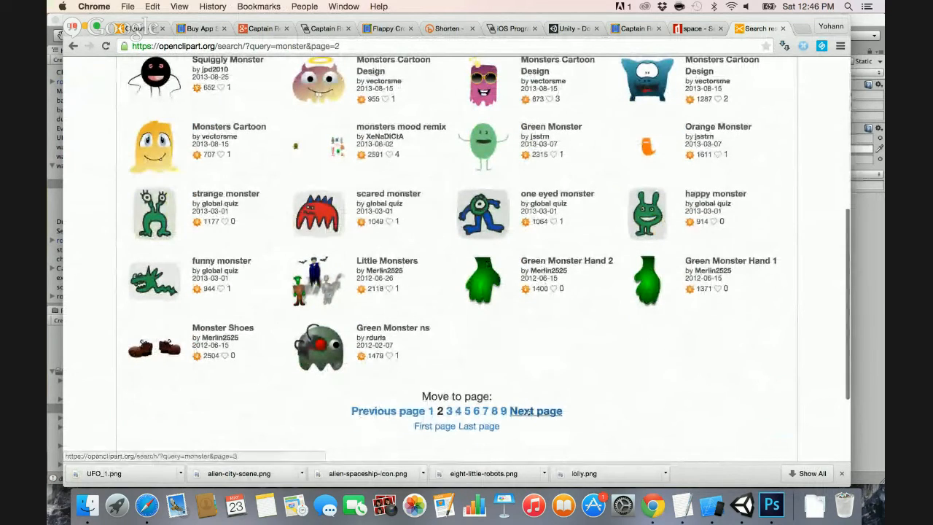
click(528, 412)
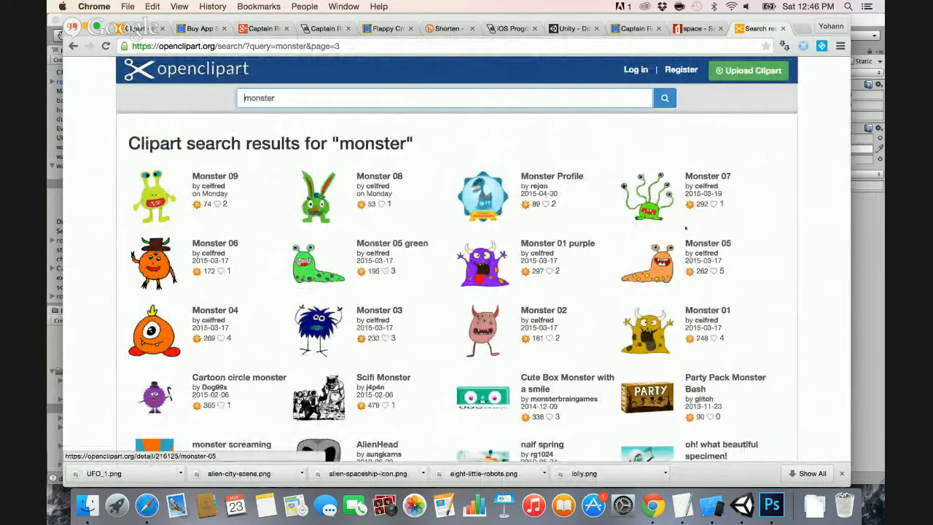
Open the Monster 07 clipart and download its medium PNG image as monster_07.png.
click(698, 179)
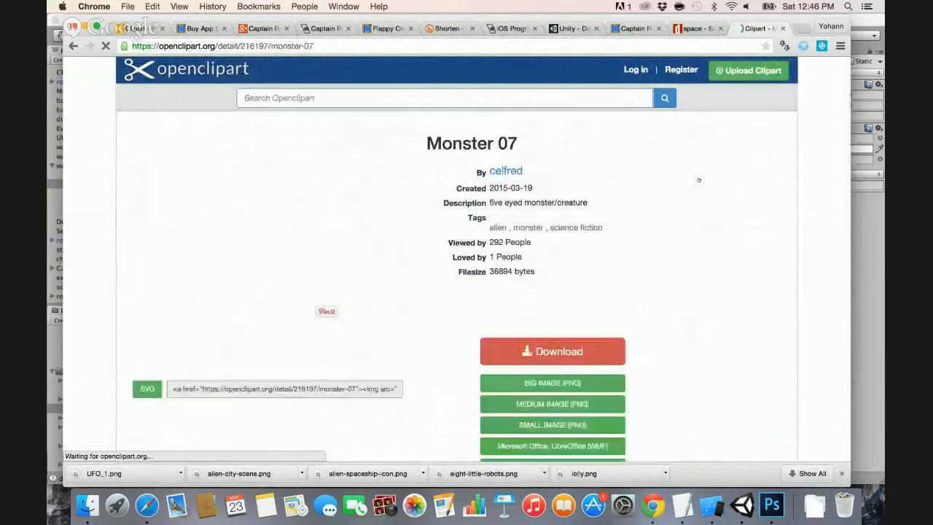
scroll(536, 306, down, 4)
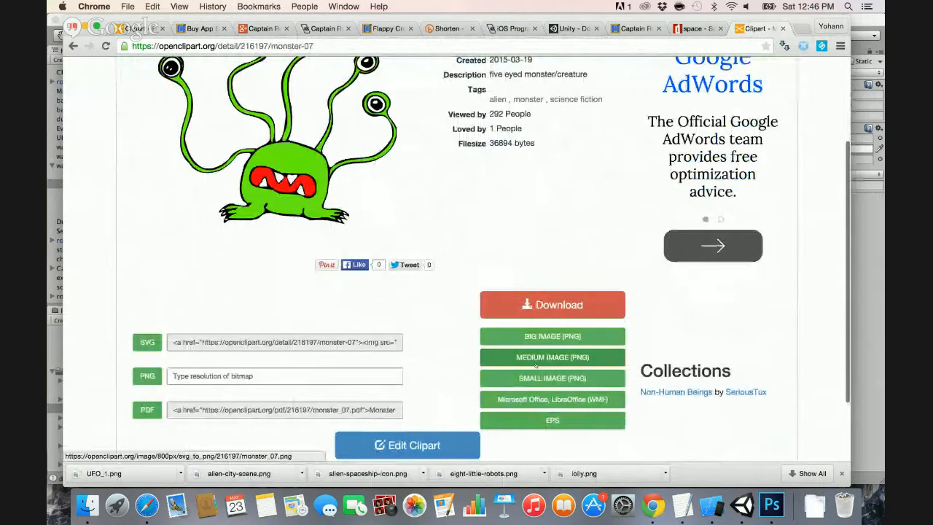
click(535, 357)
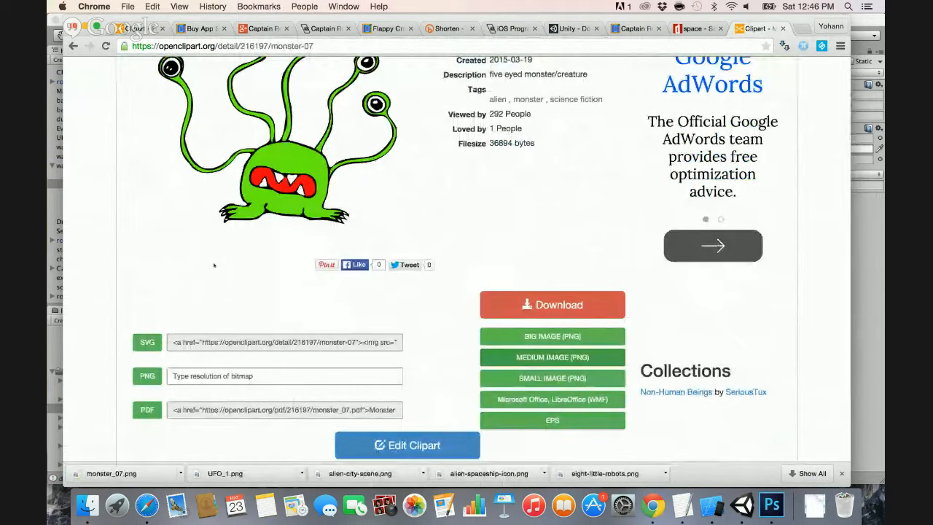
Switch to Unity, select the bg-item-1 sprite in the images assets folder and reveal its file in Finder.
key(super+Tab)
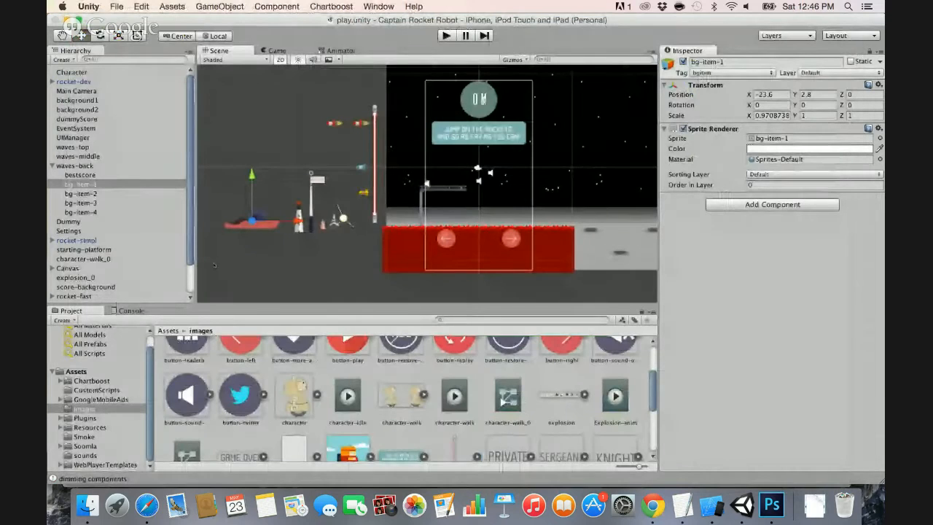
scroll(248, 377, up, 3)
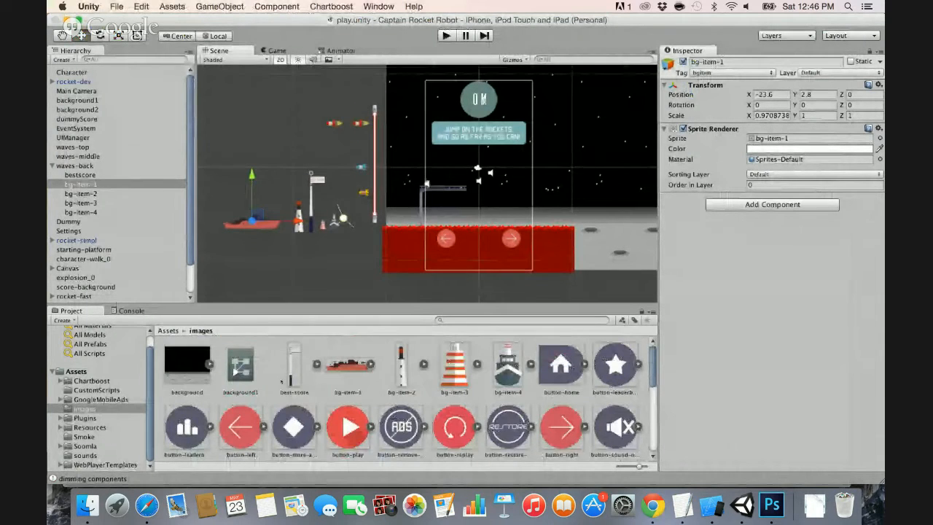
scroll(289, 380, down, 1)
click(343, 355)
scroll(343, 357, up, 1)
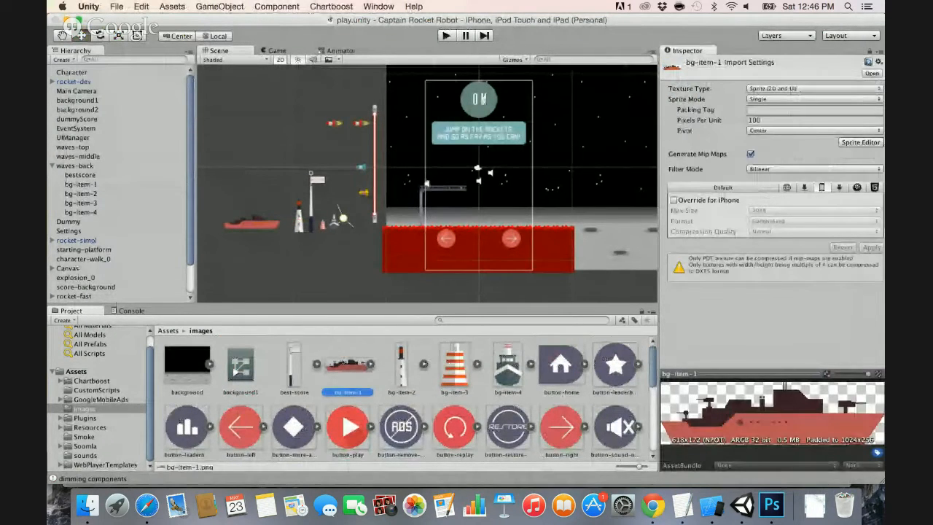
right_click(348, 363)
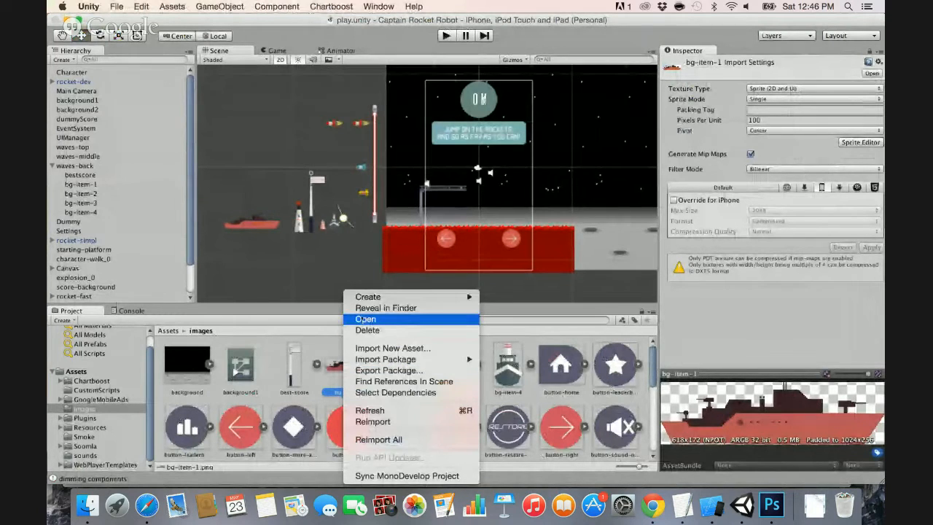
click(386, 308)
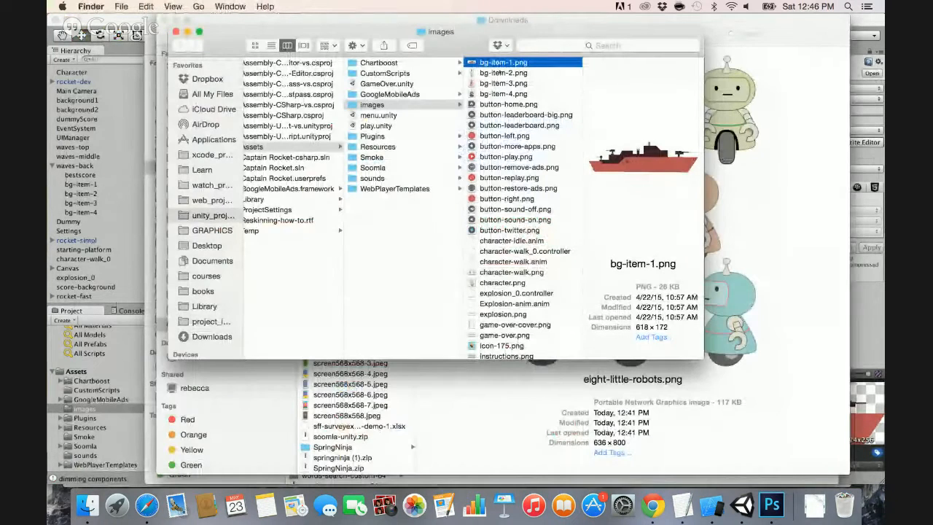
Select bg-item-1.png through bg-item-4.png and open all four files in Adobe Photoshop CC.
shift+click(515, 94)
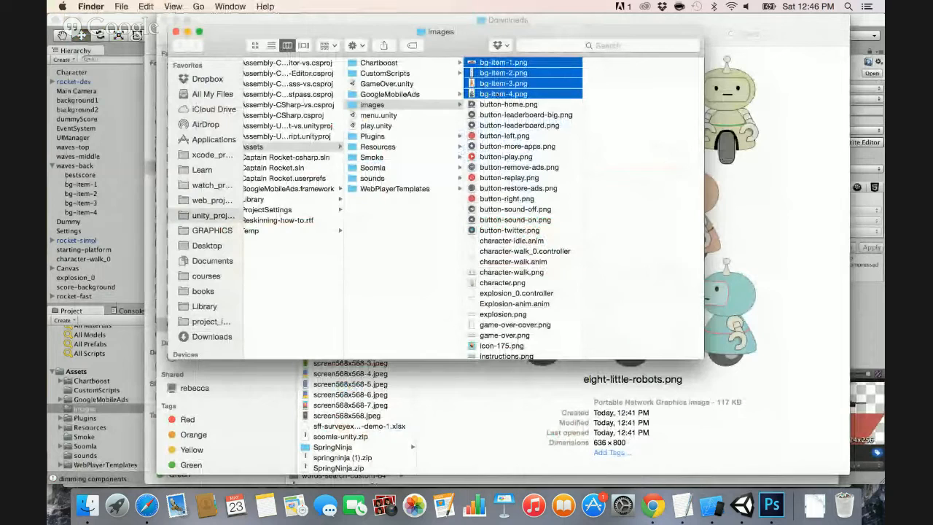
right_click(514, 94)
mouse_move(525, 128)
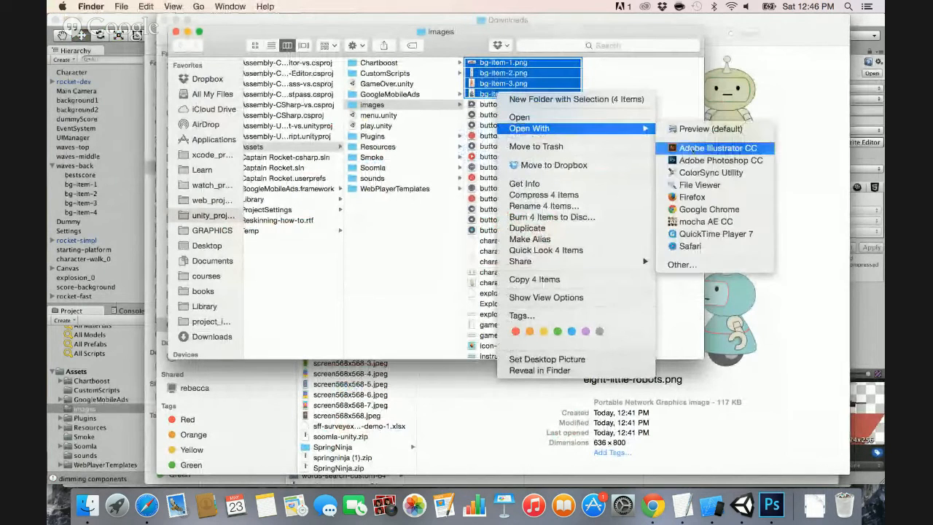
click(696, 164)
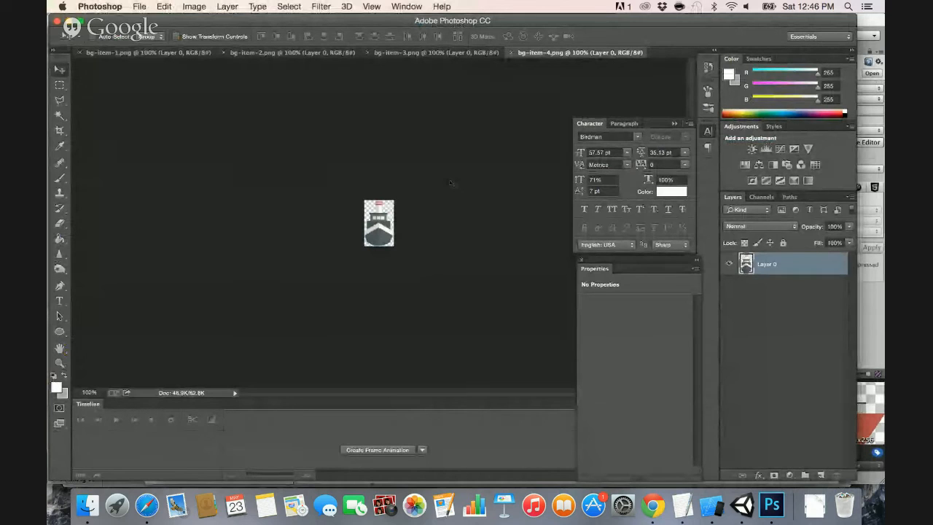
Switch to Finder, select alien-city-scene.png, alien-spaceship-icon.png, monster_07.png and UFO_1.png in Downloads, and open all four in Adobe Photoshop CC.
key(super+Tab)
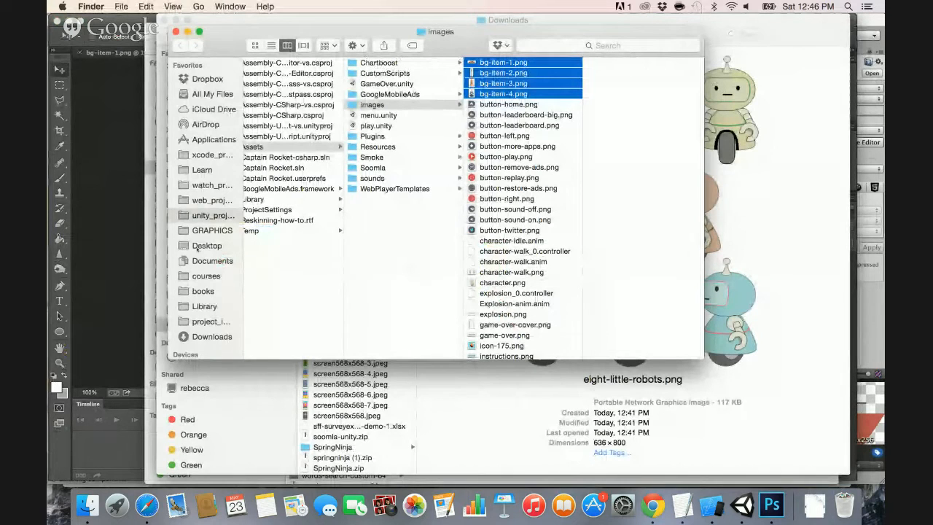
click(191, 336)
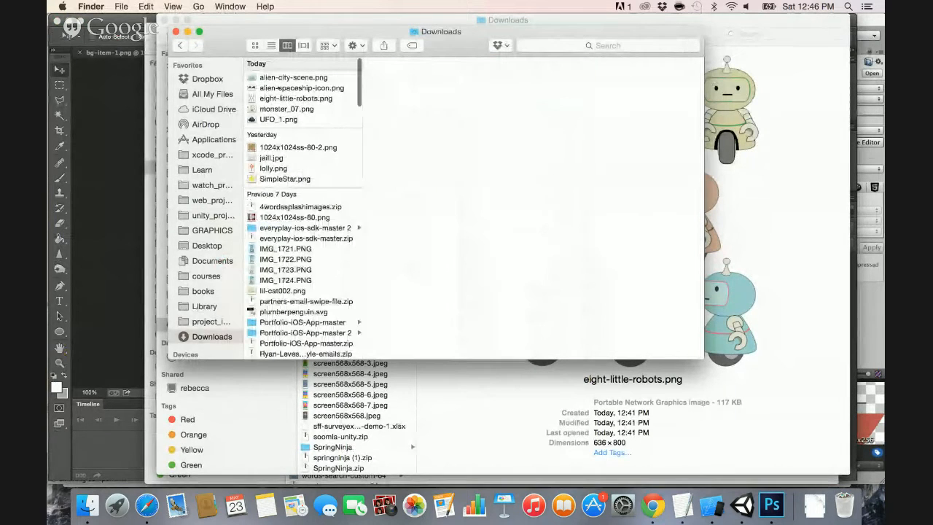
click(279, 77)
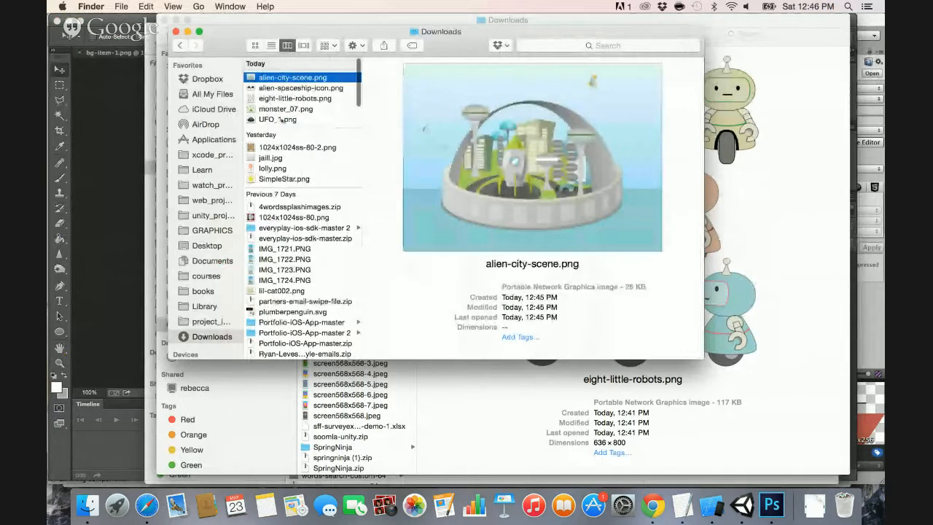
click(281, 119)
key(Up)
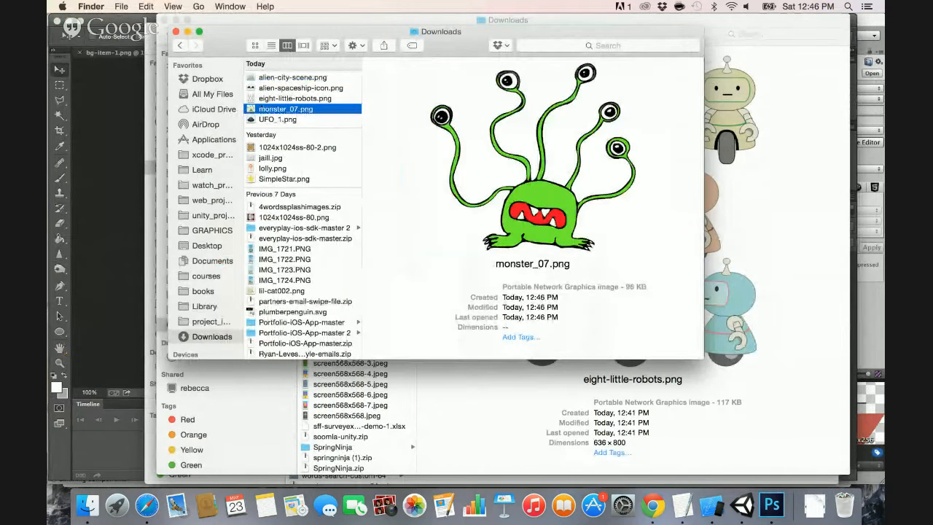
super+click(282, 119)
super+click(260, 89)
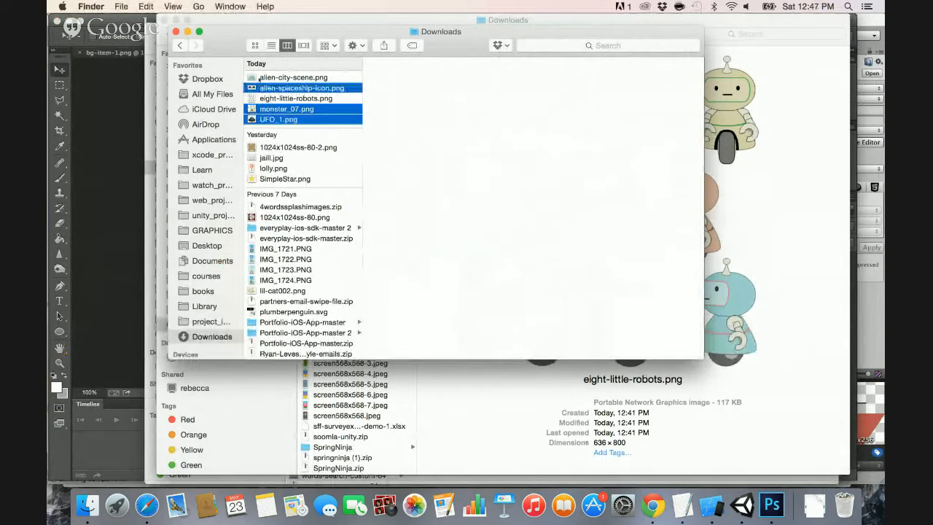
super+click(260, 77)
right_click(260, 77)
mouse_move(287, 112)
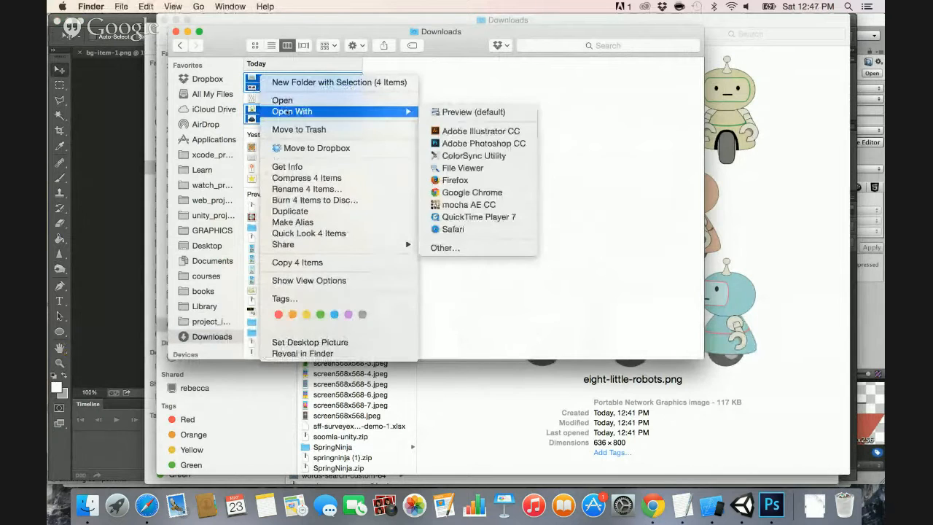
click(451, 145)
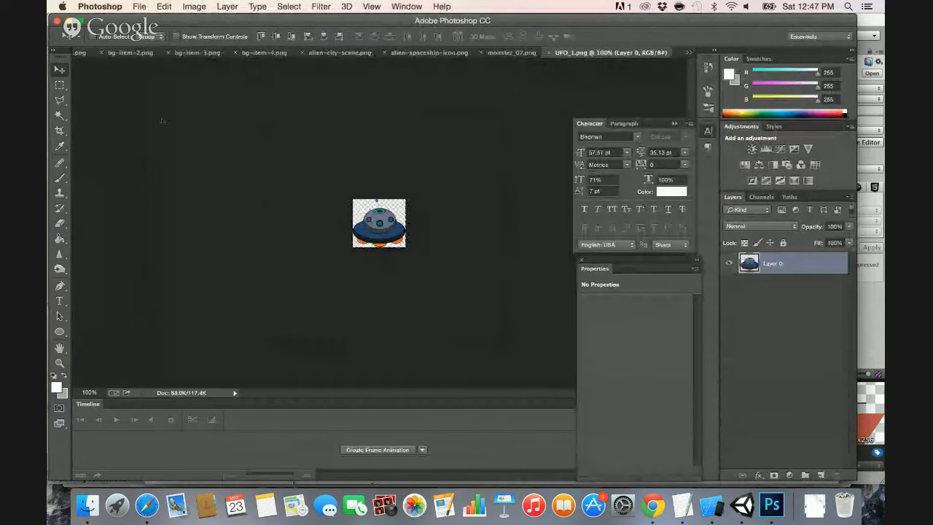
Paste the UFO image into bg-item-1.png as a new layer and hide the original ship layer.
click(83, 55)
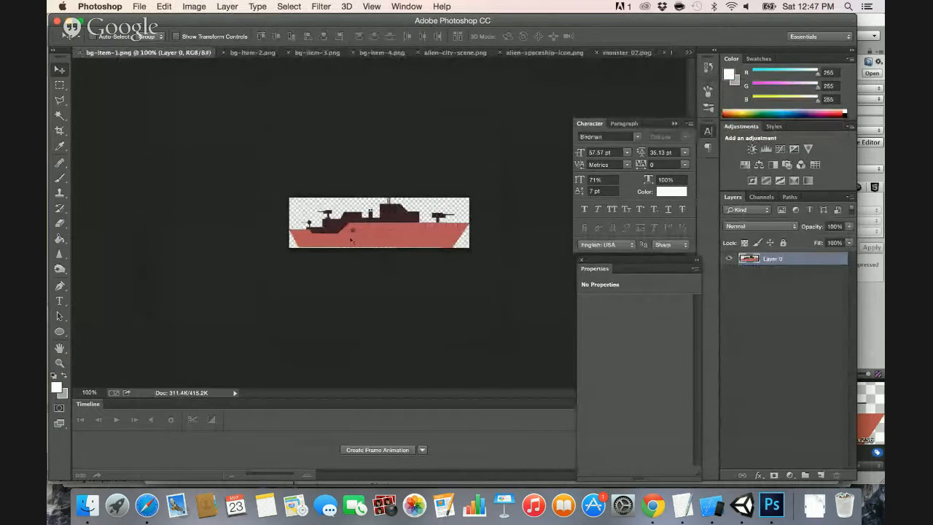
click(164, 7)
click(186, 115)
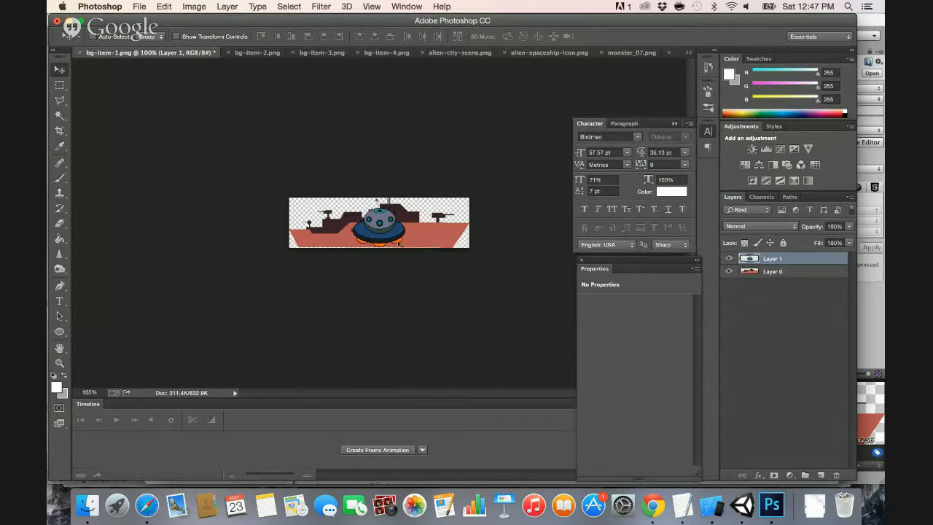
click(729, 271)
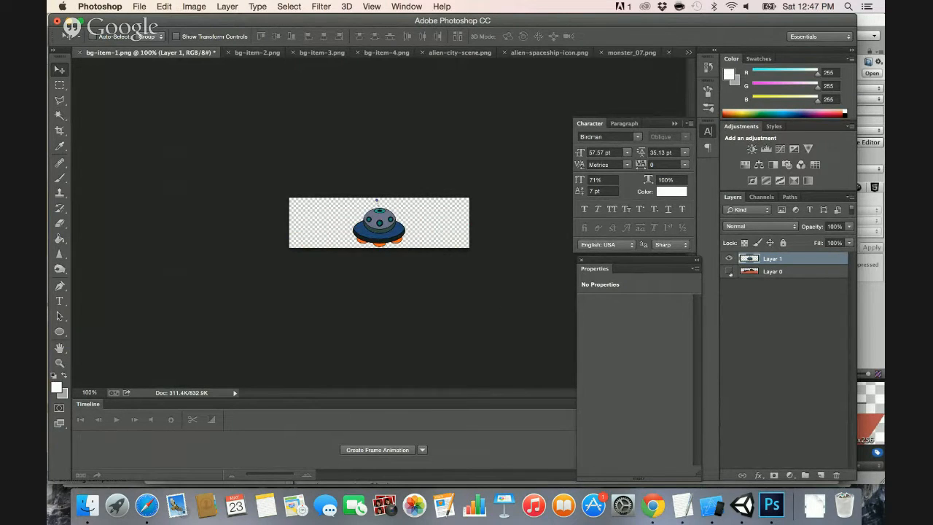
Save the UFO artwork for web as a transparent PNG-24, replacing bg-item-1.png in the project's images folder.
key(super+alt+shift+s)
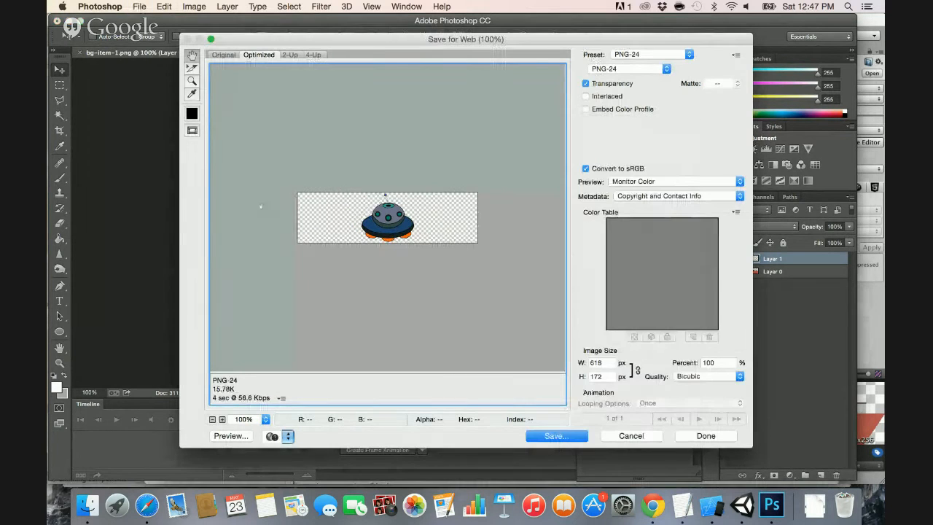
key(Return)
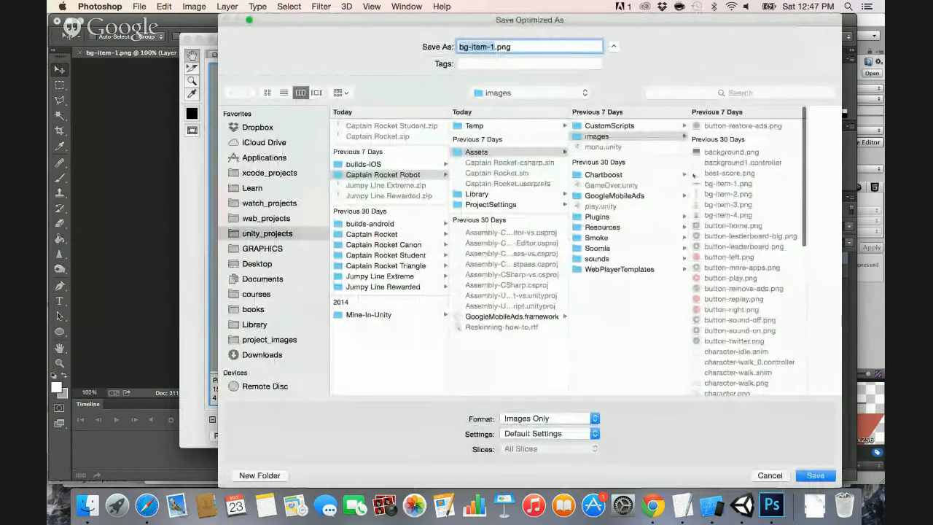
key(Return)
key(Return)
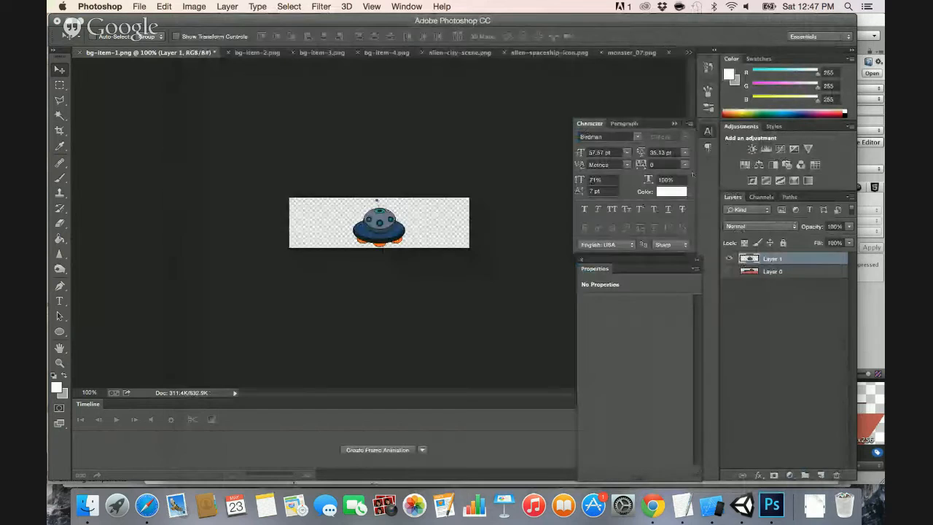
Find UFO_1.png among the open documents and close it.
key(ctrl+Tab)
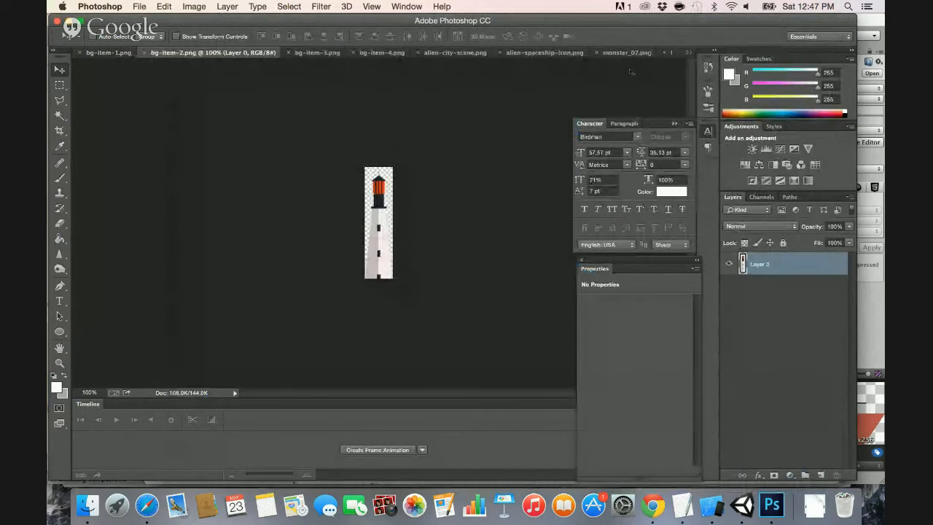
click(688, 53)
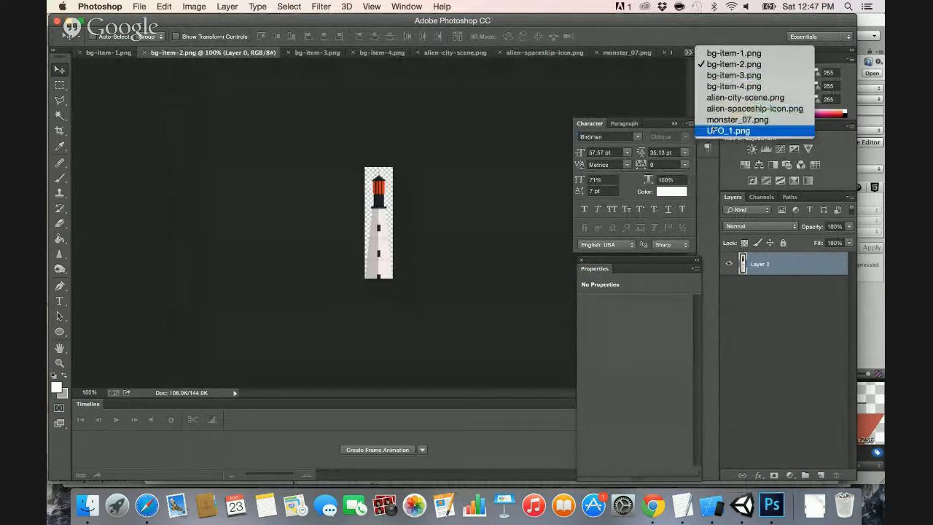
click(721, 130)
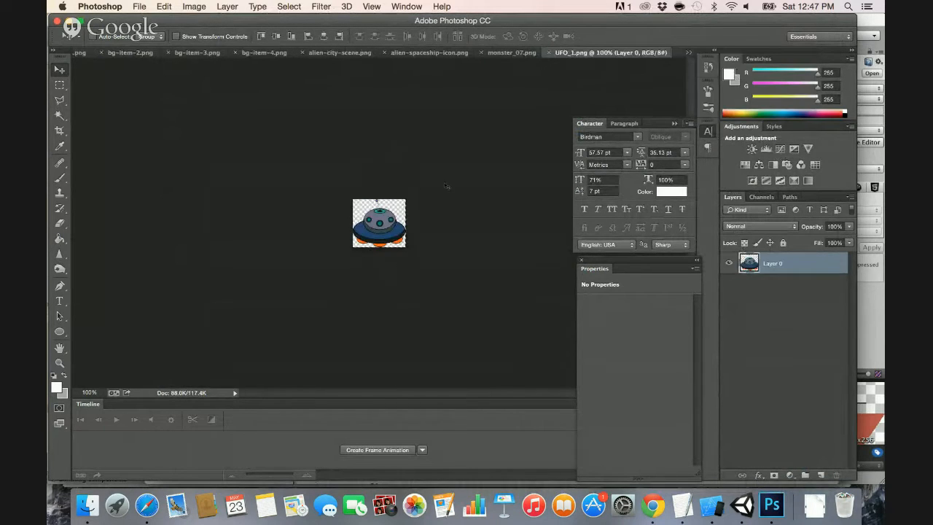
click(549, 53)
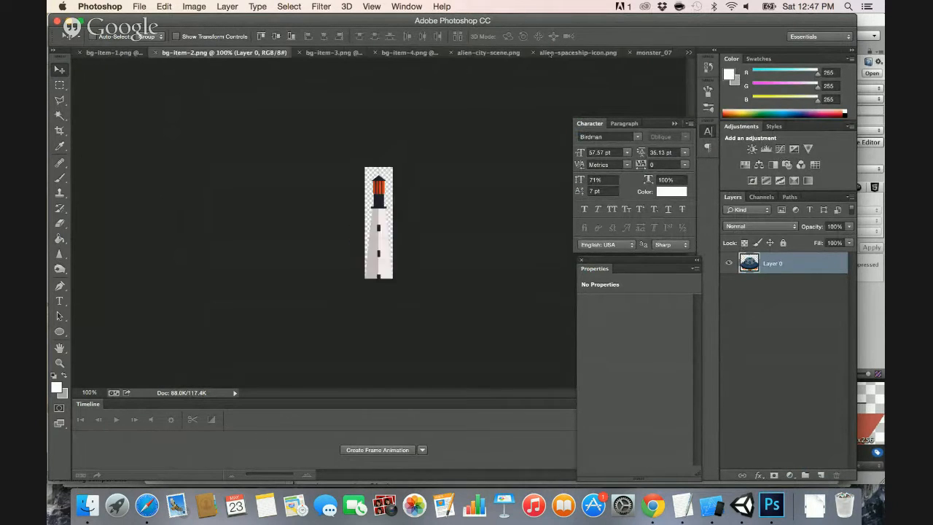
Copy the whole monster_07.png image, and close bg-item-1.png without saving its changes.
click(642, 53)
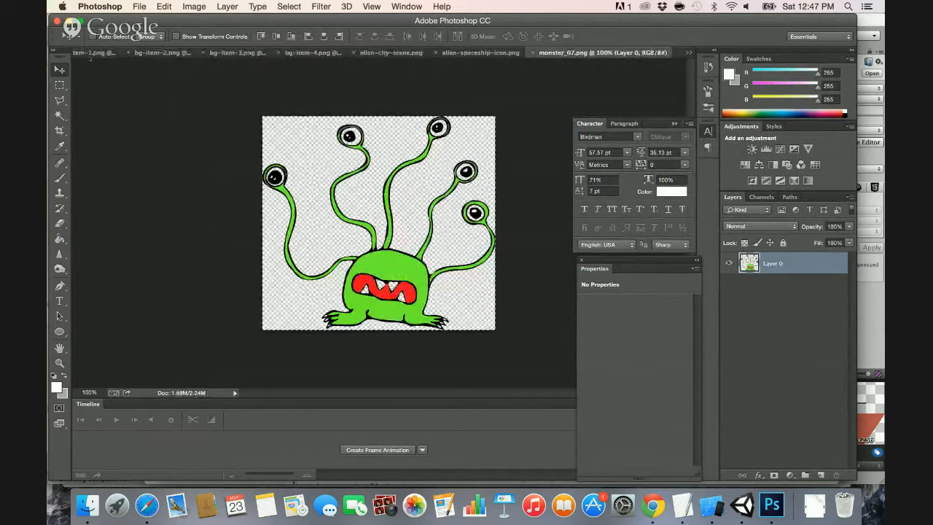
click(79, 55)
click(79, 53)
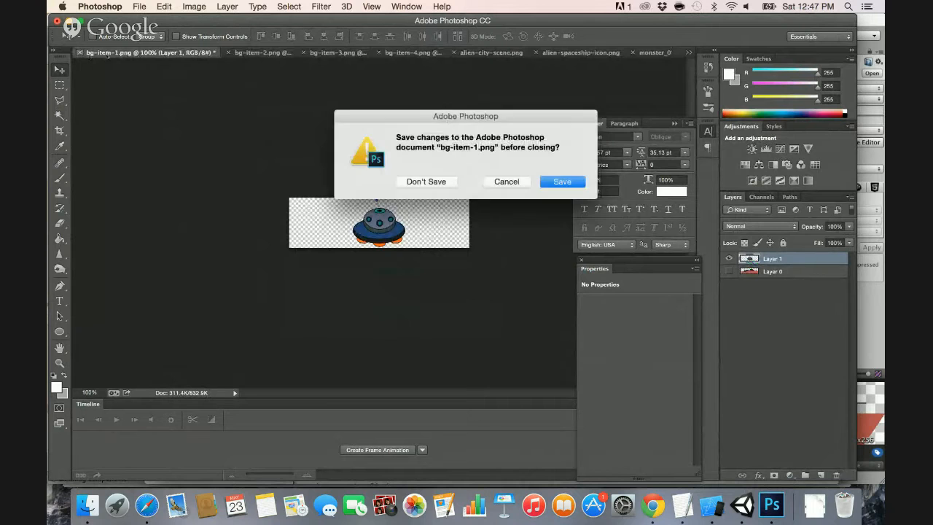
click(413, 180)
Paste the monster into bg-item-2.png and scale it down proportionally to fit within the canvas height.
click(115, 52)
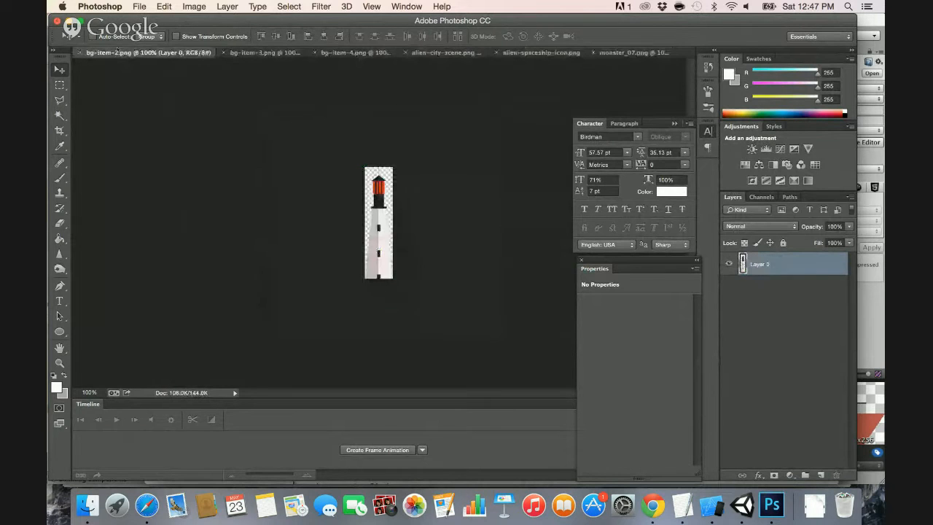
click(164, 7)
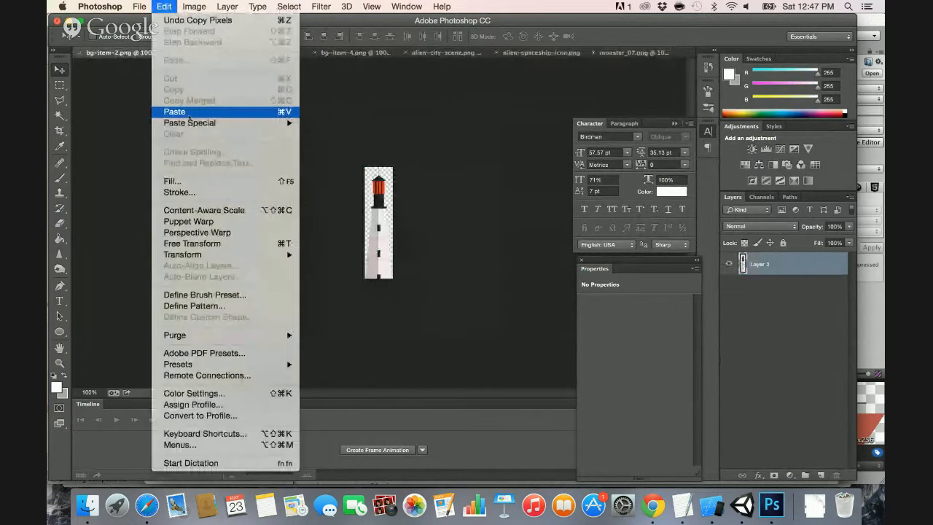
click(182, 112)
key(super+t)
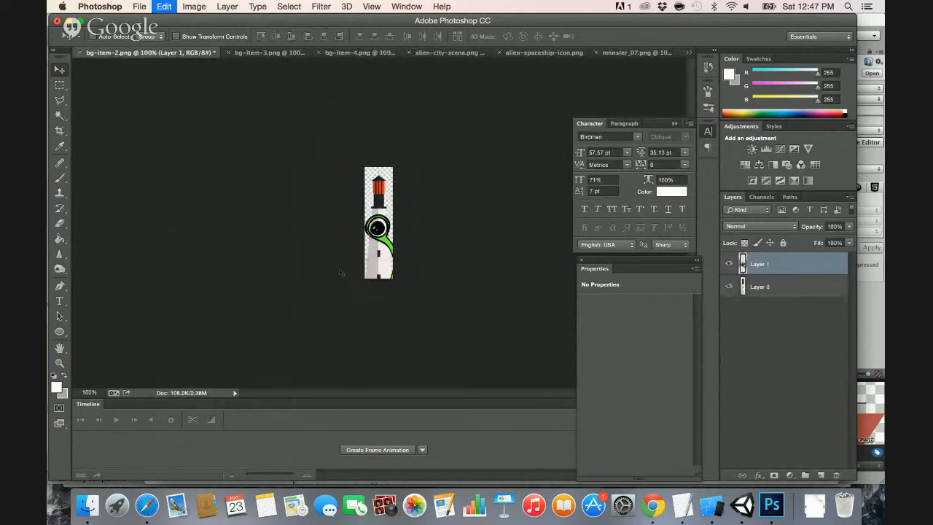
shift+drag(365, 167, 366, 189)
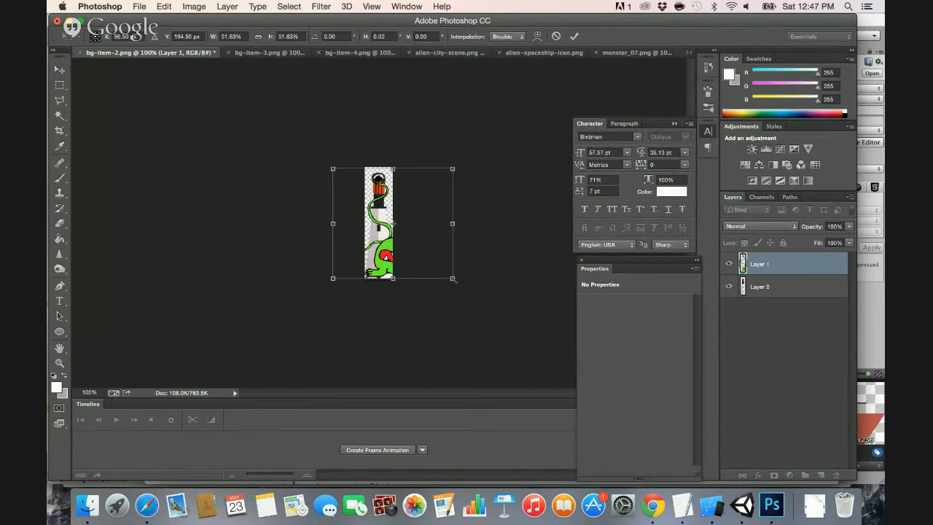
shift+drag(452, 278, 433, 265)
key(Return)
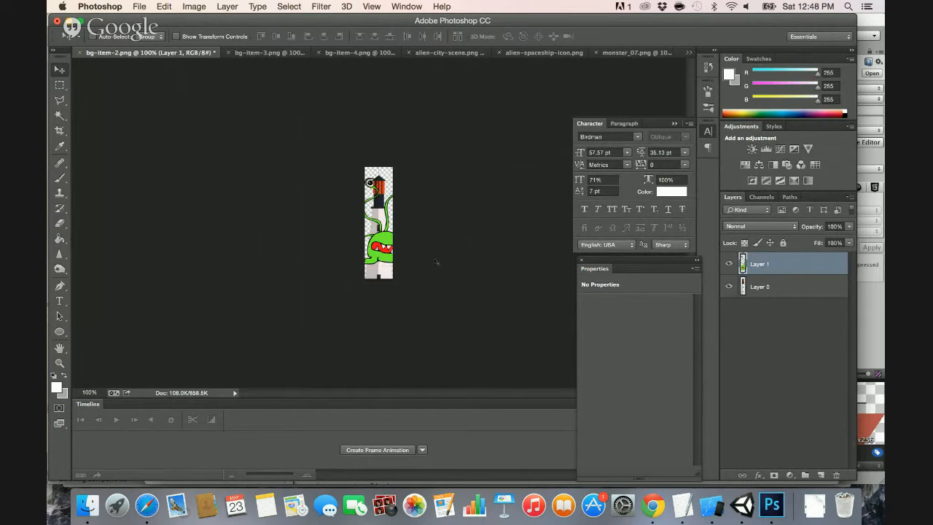
Nudge the monster layer slightly down and to the right over the lighthouse.
key(Down)
key(Down)
key(Down)
key(Down)
key(Right)
key(Right)
key(Right)
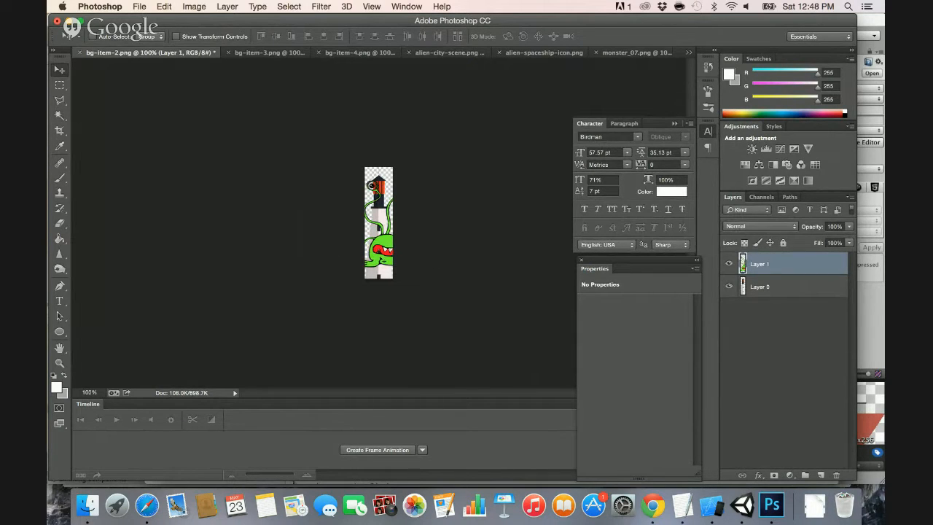
key(Right)
key(Right)
key(Right)
key(Right)
key(Right)
key(Right)
key(Right)
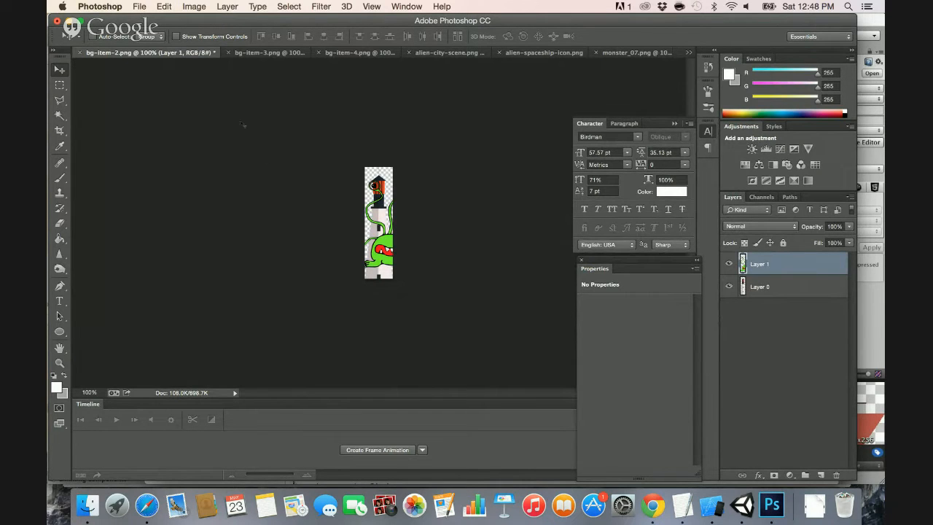
Widen the canvas of bg-item-2.png to 300 pixels, keeping the centre anchor.
click(166, 8)
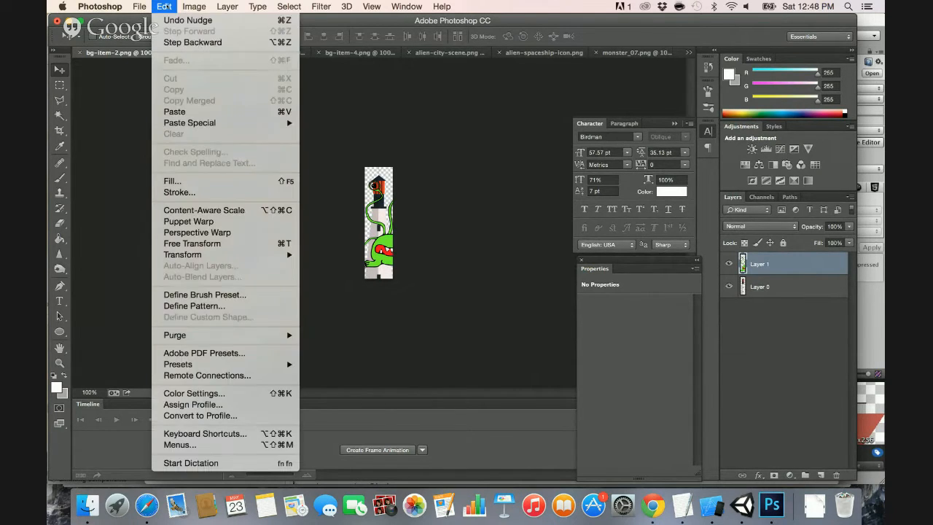
mouse_move(191, 7)
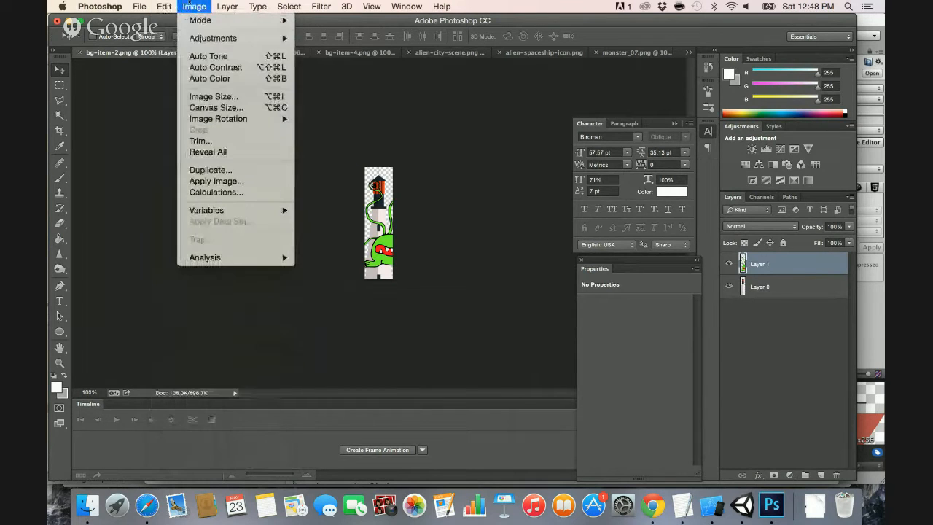
click(215, 107)
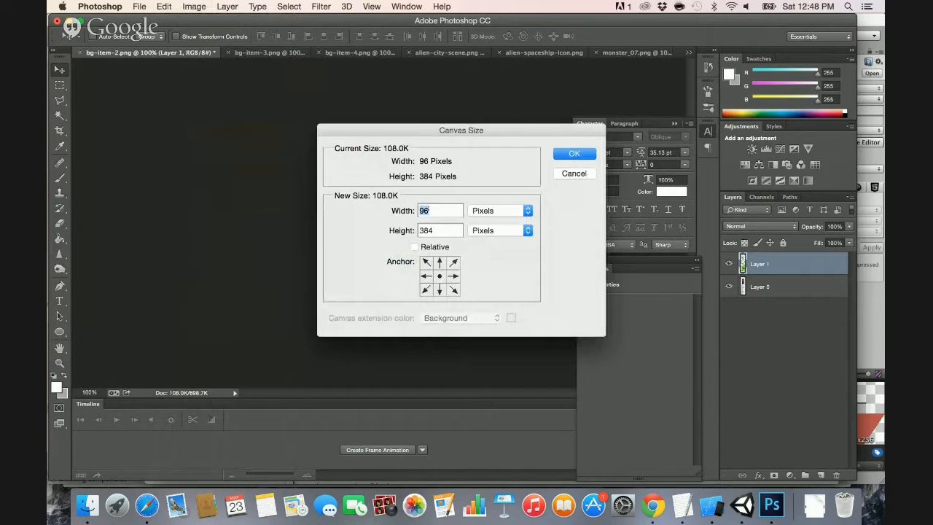
text(300)
key(Return)
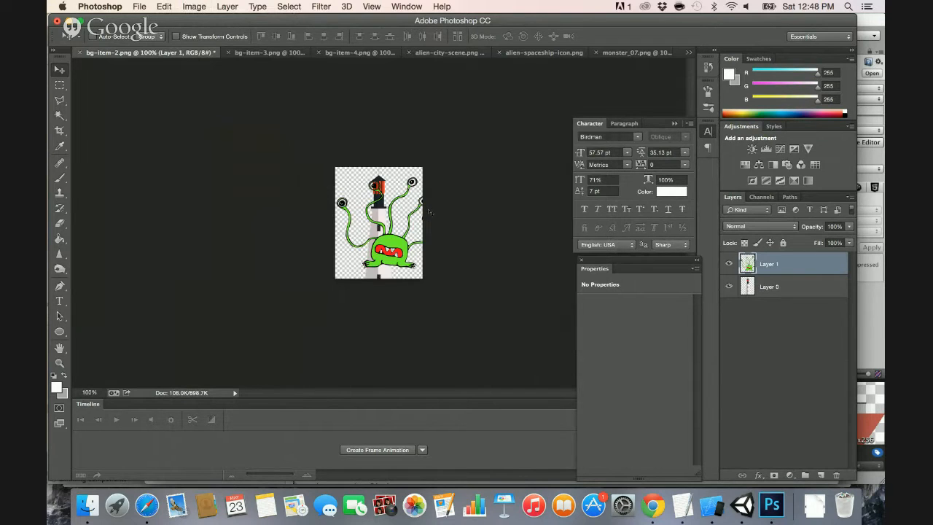
Scale the monster layer to about 86% width and 98% height so it fits inside the canvas.
key(super+t)
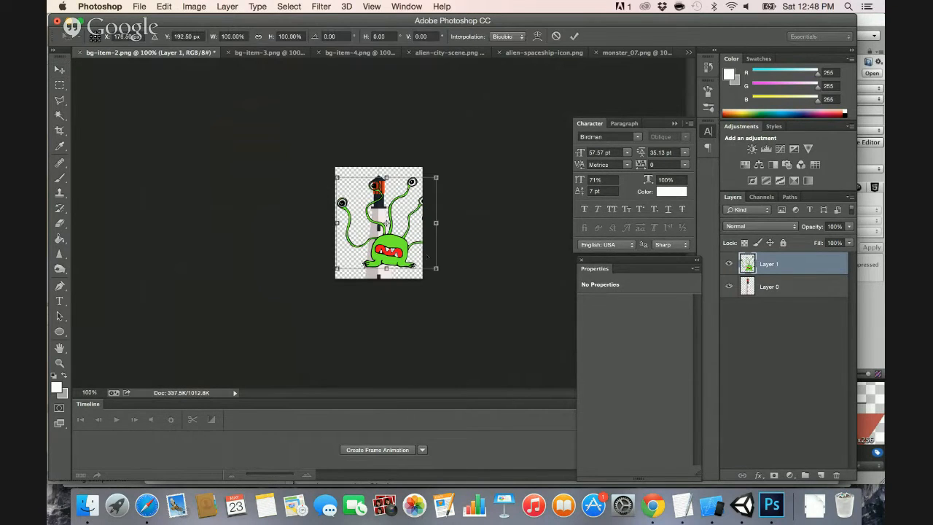
drag(435, 268, 422, 261)
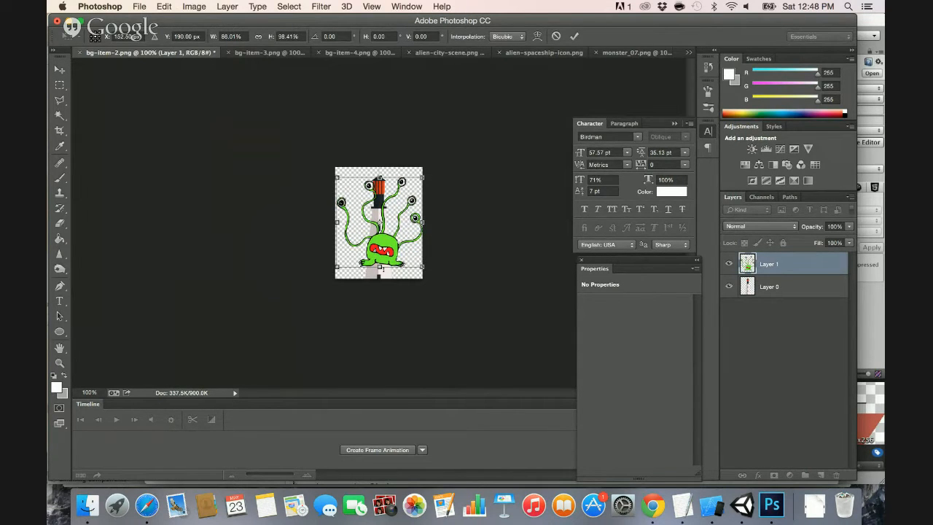
key(Return)
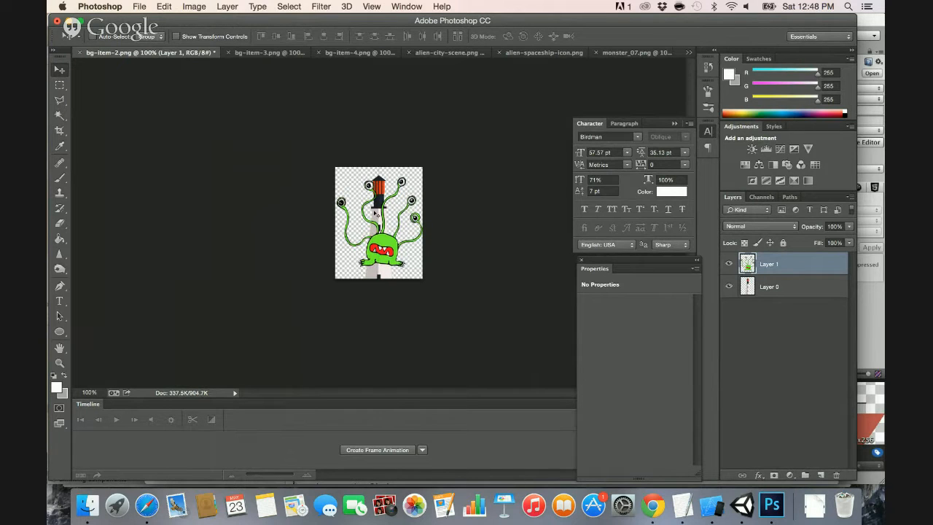
Delete the lighthouse layer beneath the monster.
click(729, 287)
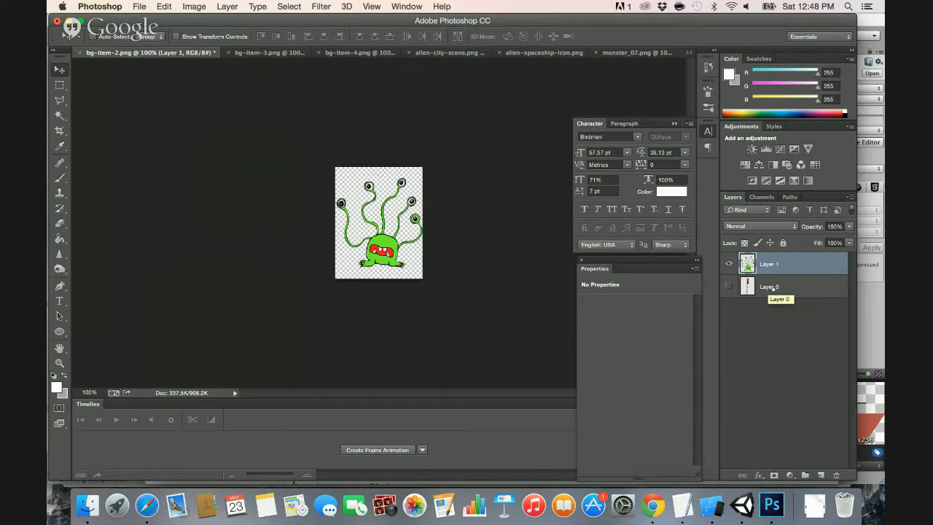
click(771, 287)
key(Delete)
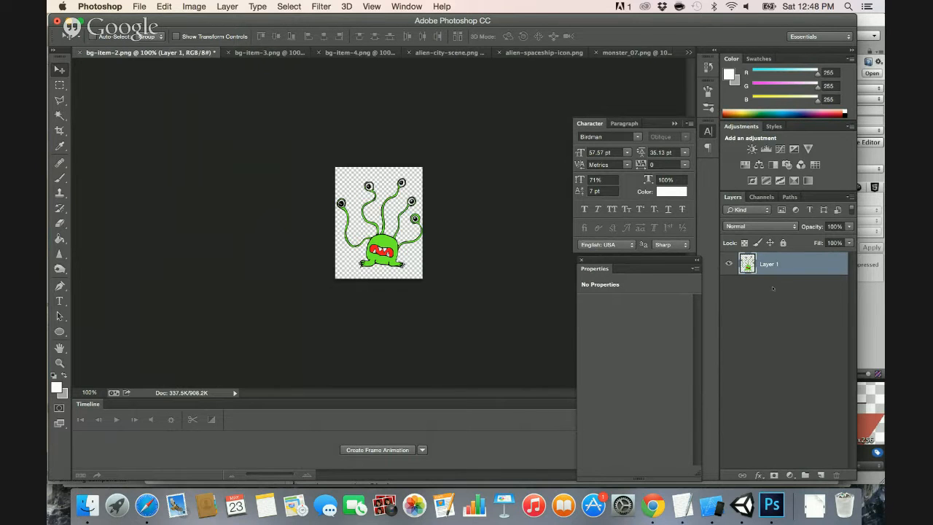
Export the monster image for web as a transparent PNG-24, overwriting bg-item-2.png in the project's images folder.
key(super+alt+shift+s)
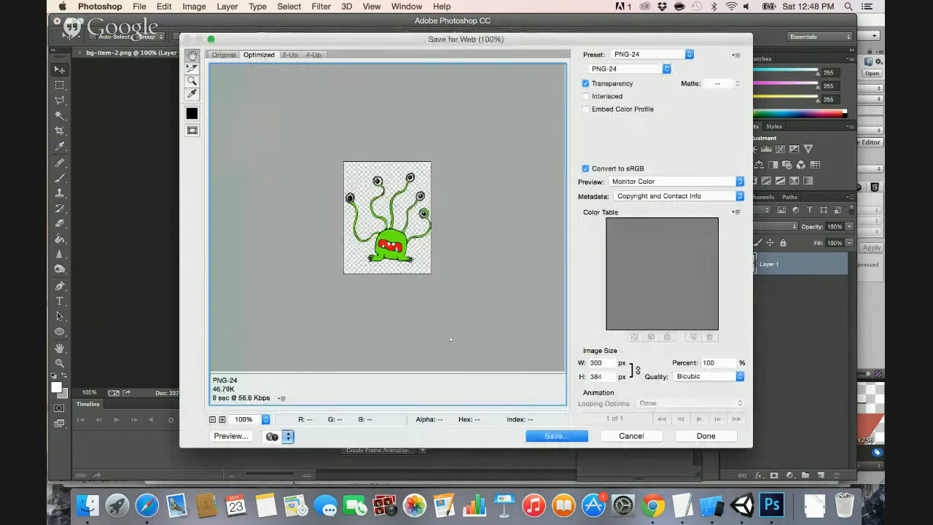
click(556, 436)
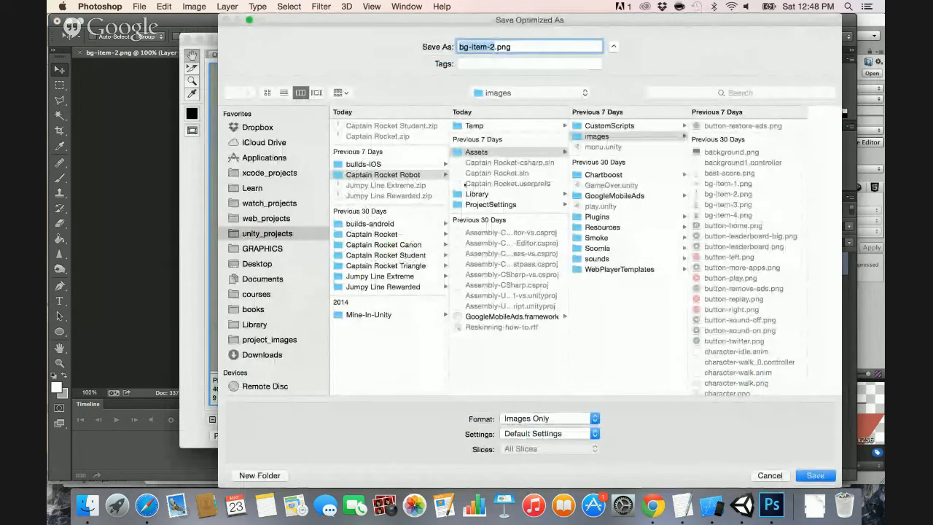
key(Return)
key(Return)
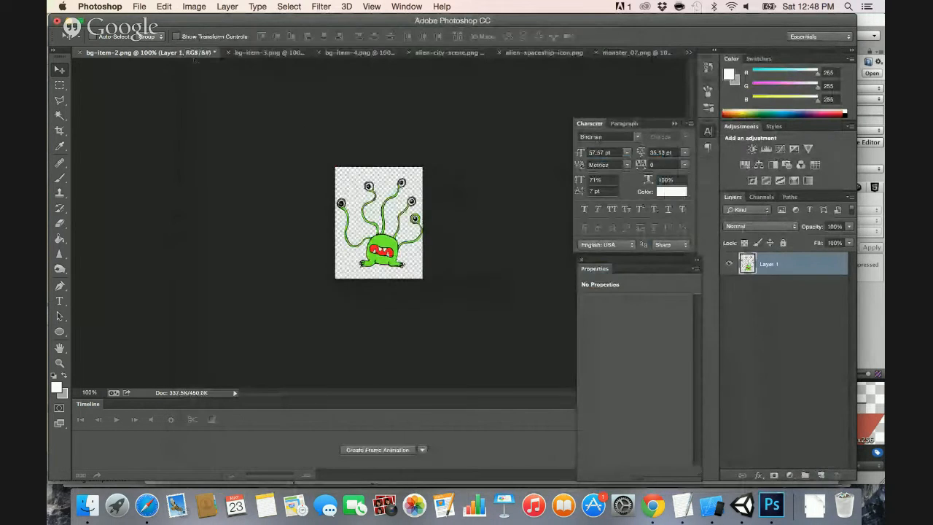
Close monster_07.png and bring up the alien spaceship image.
click(252, 51)
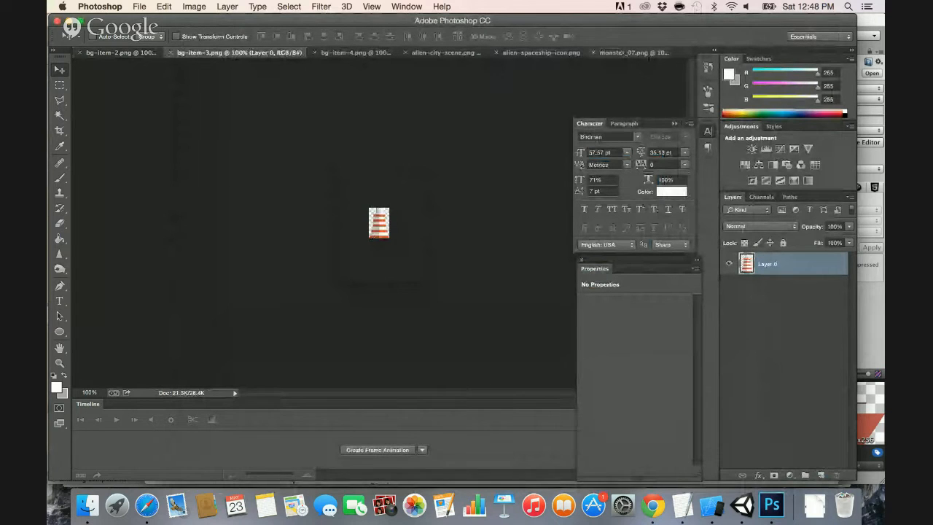
click(632, 53)
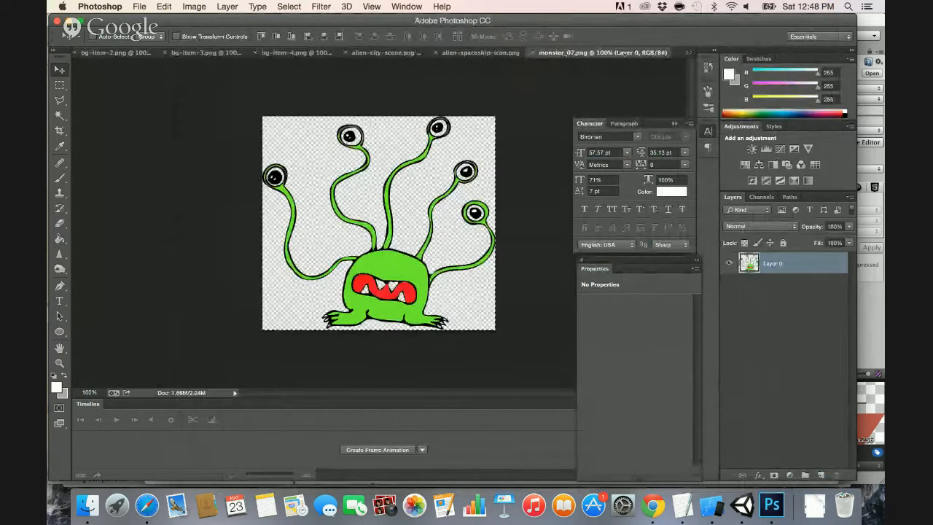
click(531, 52)
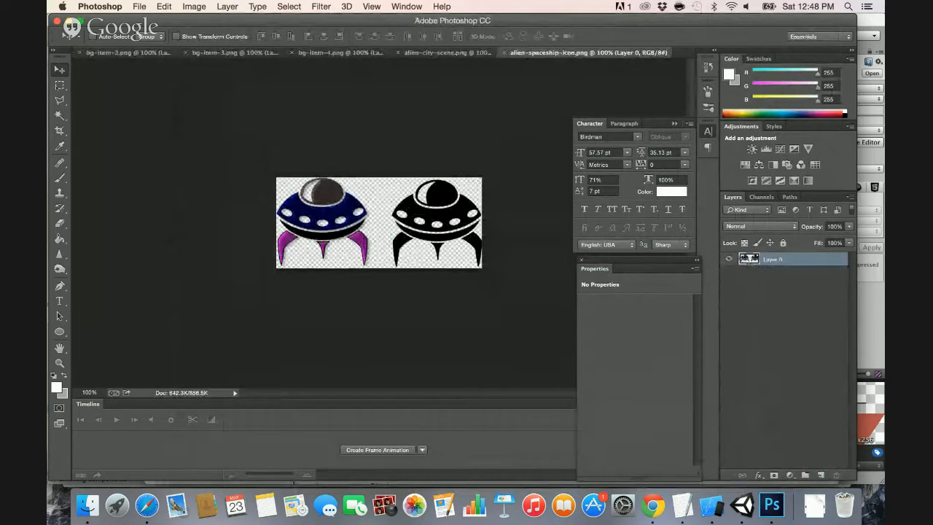
Copy the coloured spaceship with a rectangular selection and close alien-spaceship-icon.png.
key(m)
drag(278, 178, 377, 311)
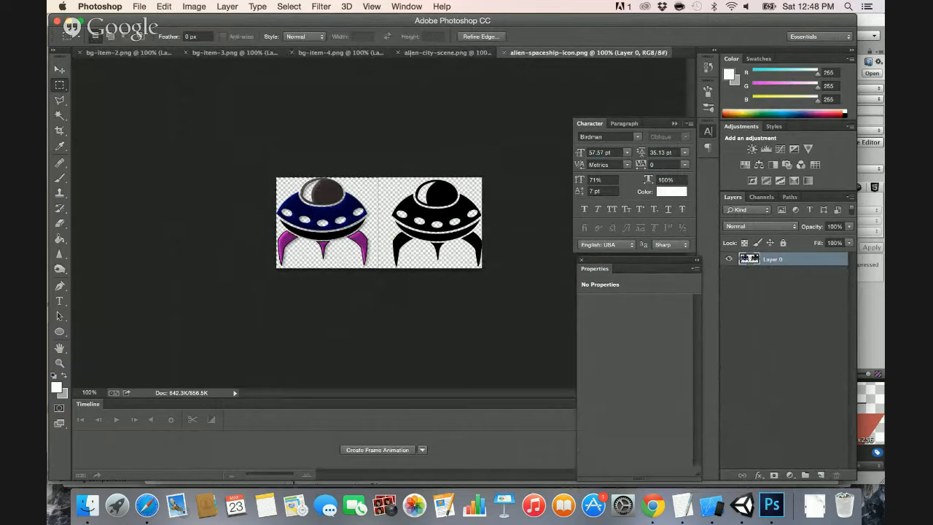
click(503, 52)
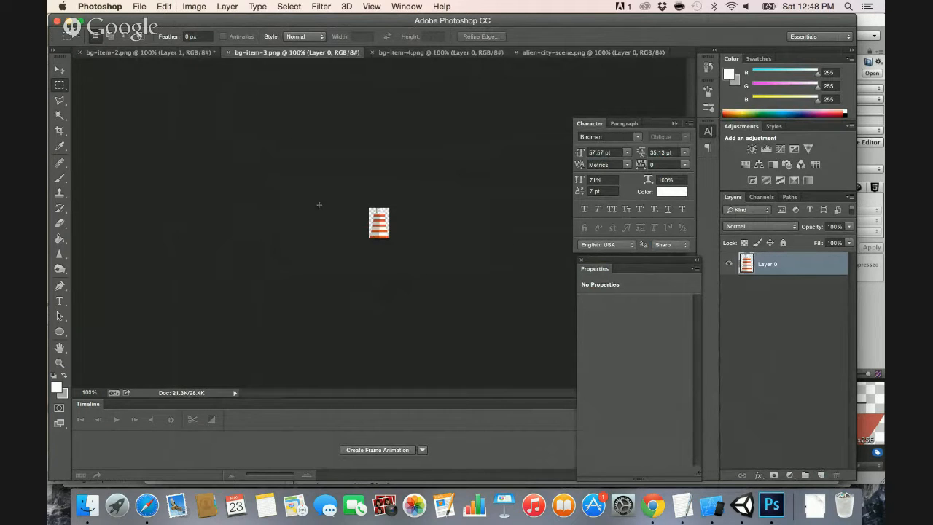
Paste the spaceship into bg-item-3.png and scale it down to about 32% to match the canvas height.
key(cmd+v)
key(cmd+t)
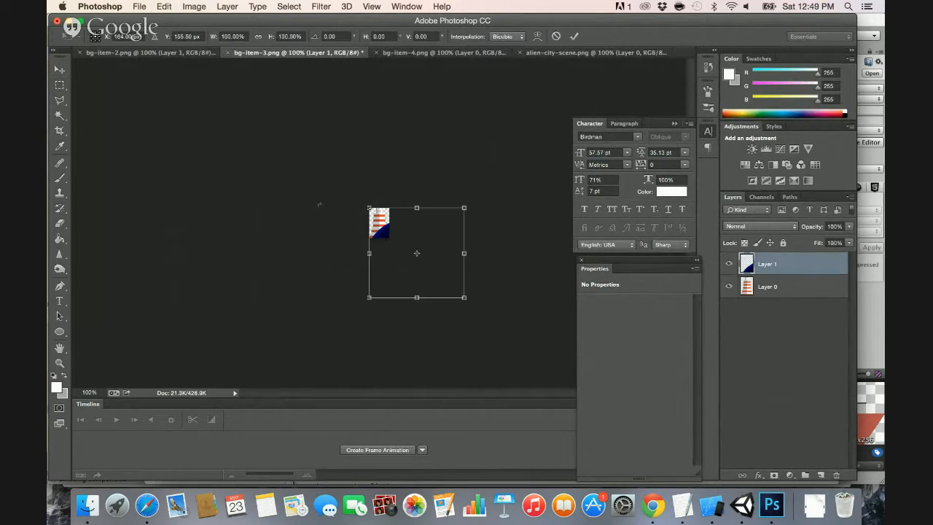
drag(465, 297, 400, 233)
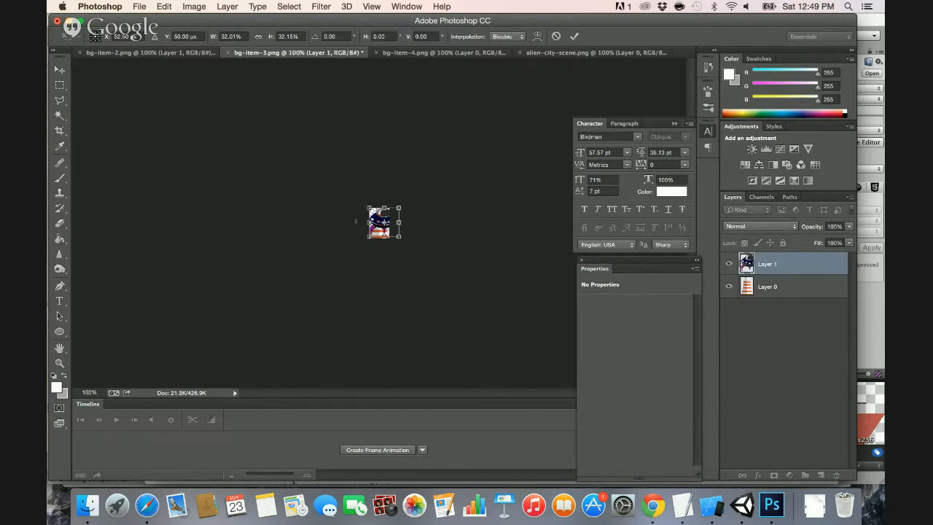
key(Down)
drag(399, 237, 401, 238)
key(Return)
click(184, 6)
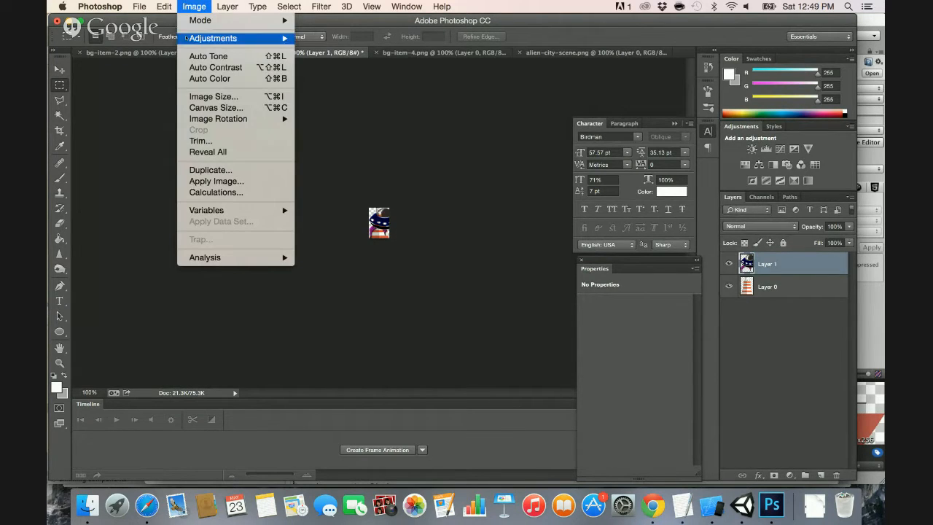
click(195, 98)
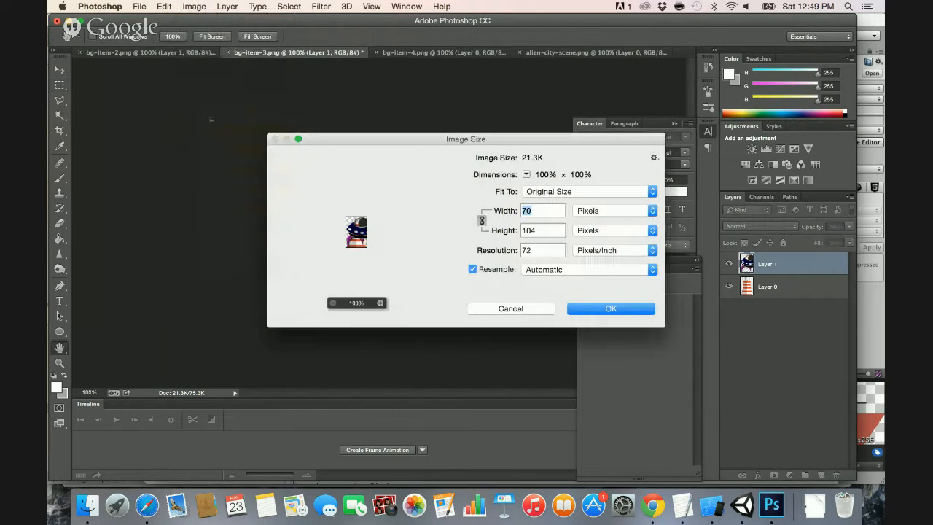
key(Escape)
Set the canvas width of bg-item-3.png to 150 pixels, keeping the centre anchor.
click(194, 6)
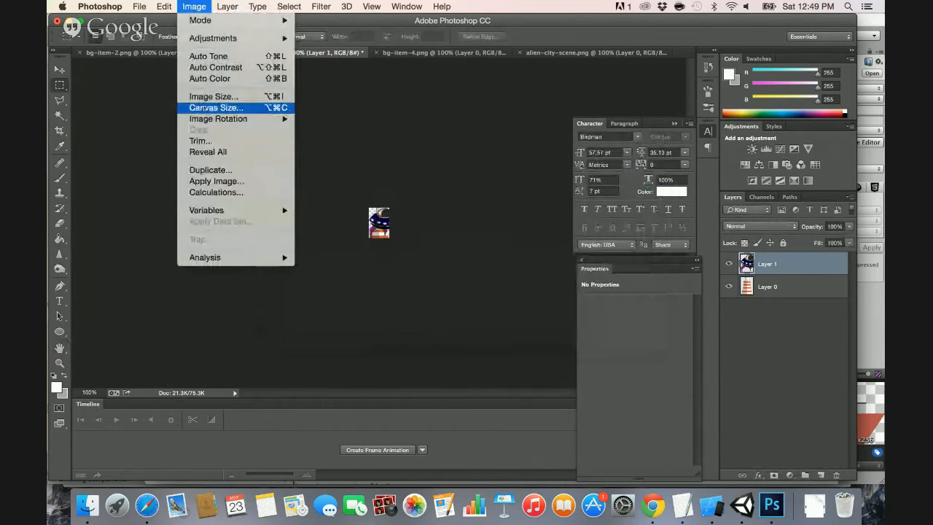
click(200, 108)
text(150)
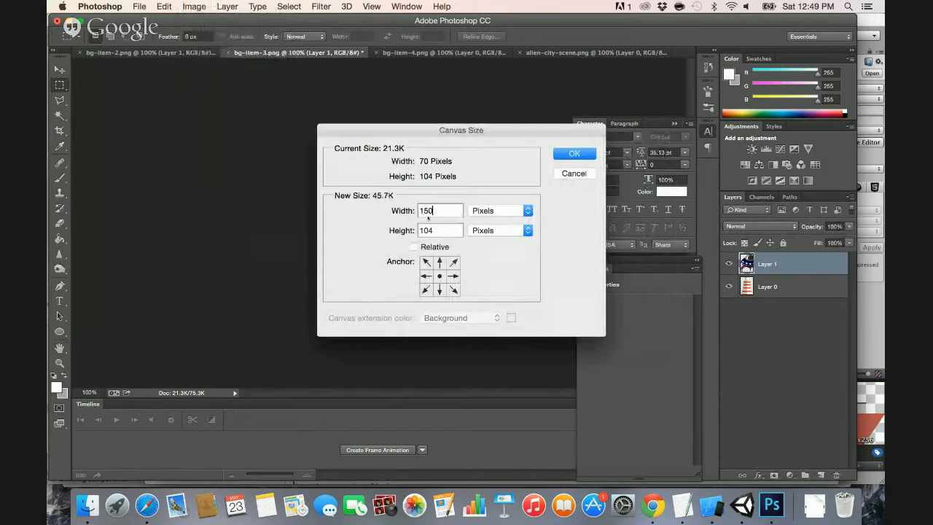
key(Escape)
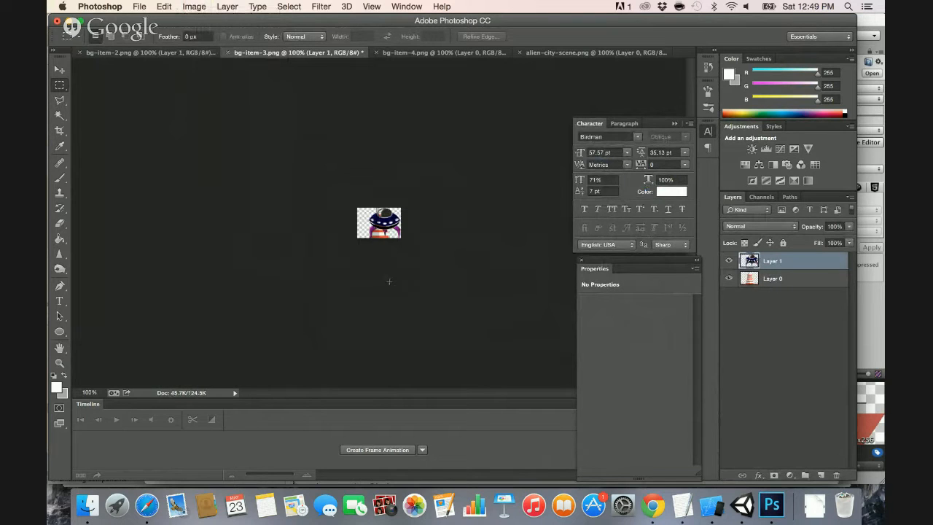
Move the spaceship layer left to centre it on the widened canvas.
key(v)
key(shift+Left)
key(shift+Left)
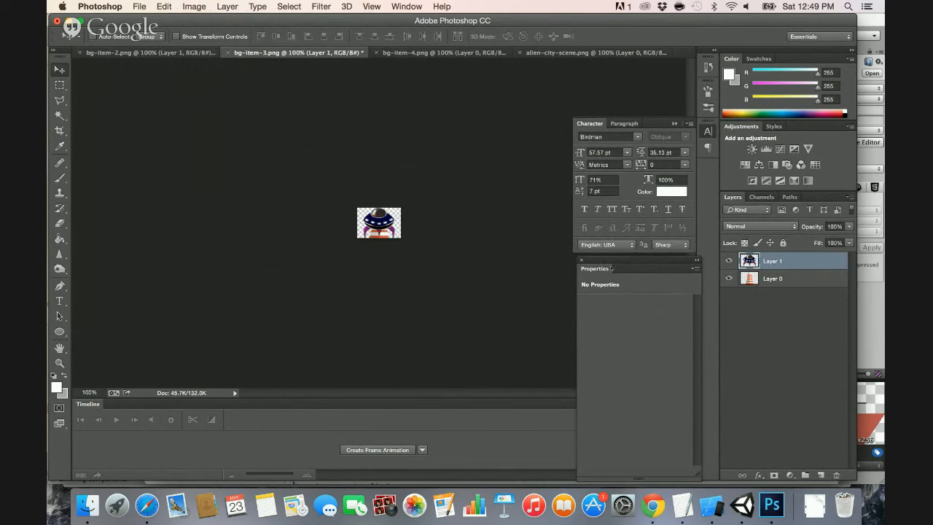
Delete the red-and-white striped layer beneath the spaceship.
click(728, 279)
click(771, 279)
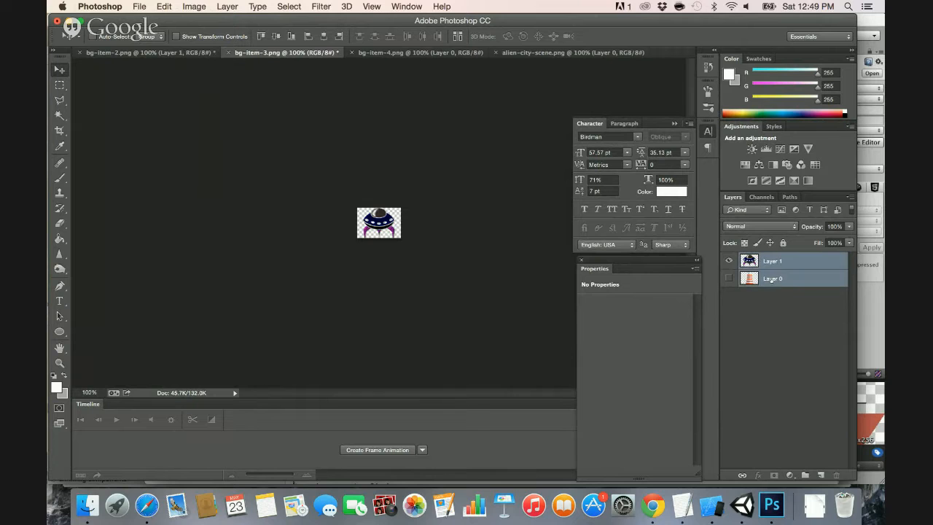
key(Delete)
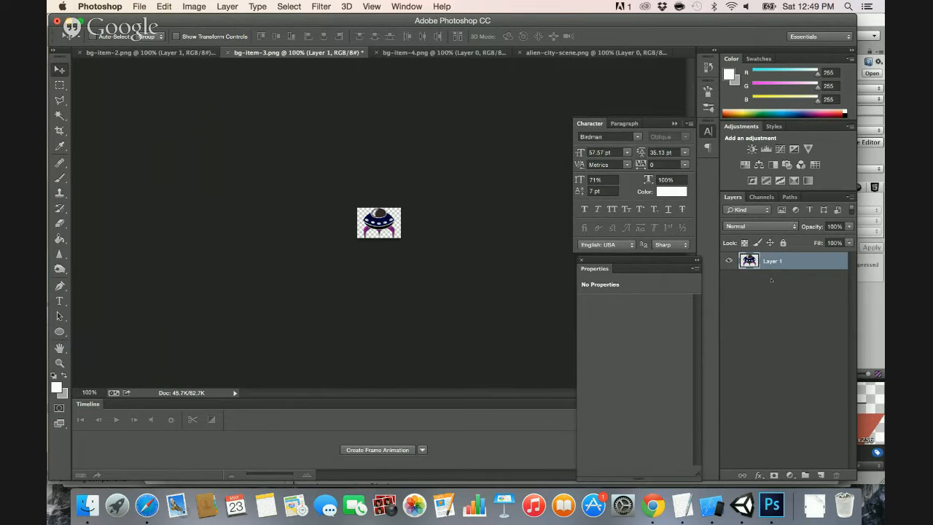
Export the spaceship image for web, overwriting bg-item-3.png in the project's images folder.
key(super+alt+shift+s)
key(Return)
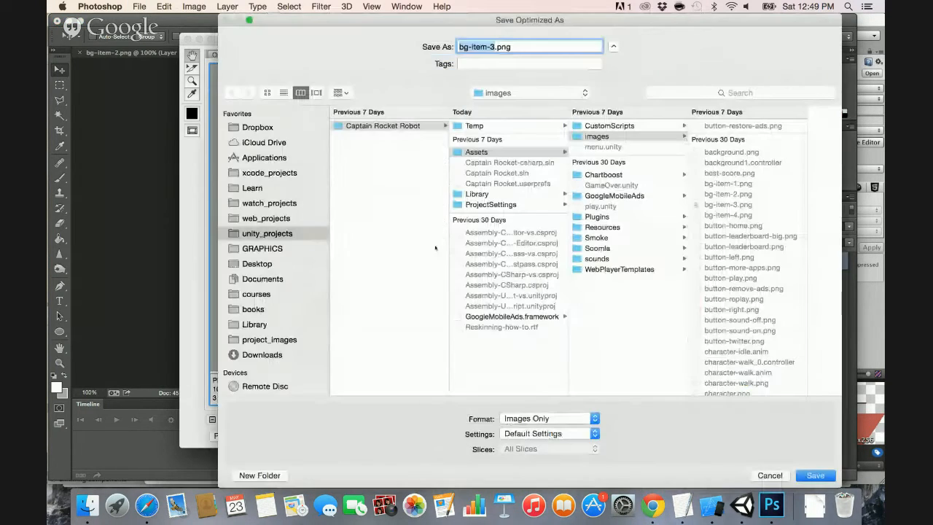
key(Return)
key(Return)
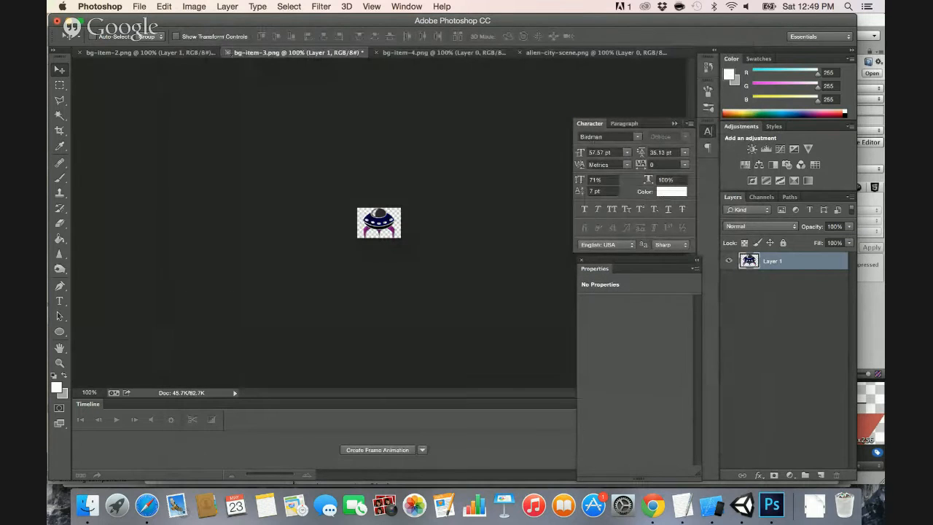
Close bg-item-3.png and bg-item-2.png without saving the changes to the open documents.
click(228, 52)
key(super+d)
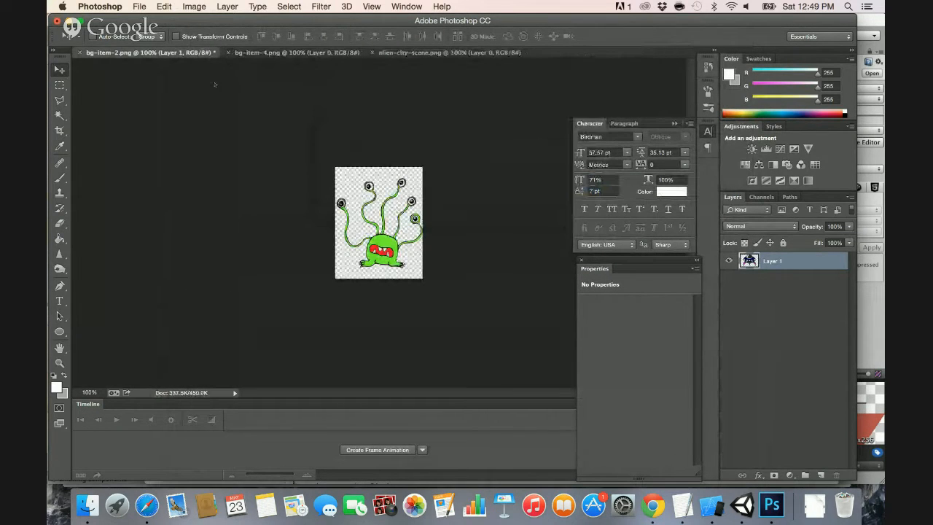
click(79, 53)
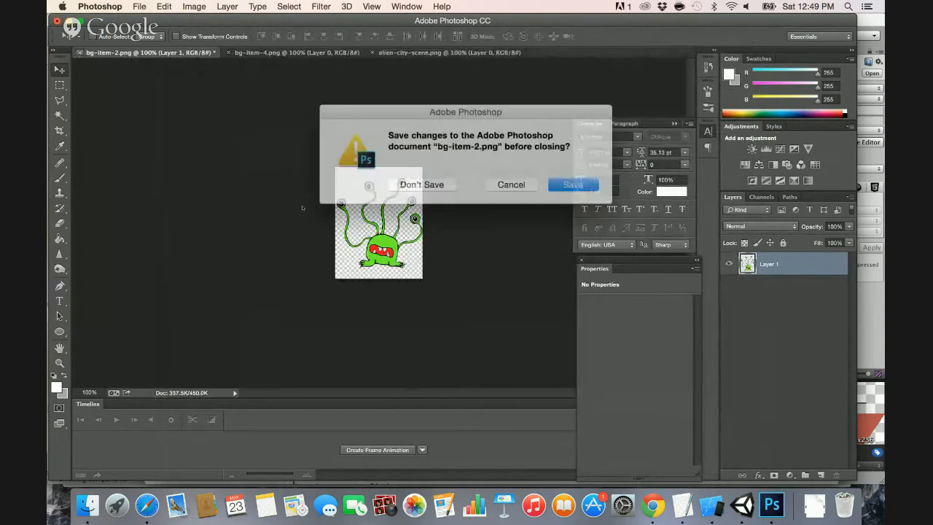
key(super+d)
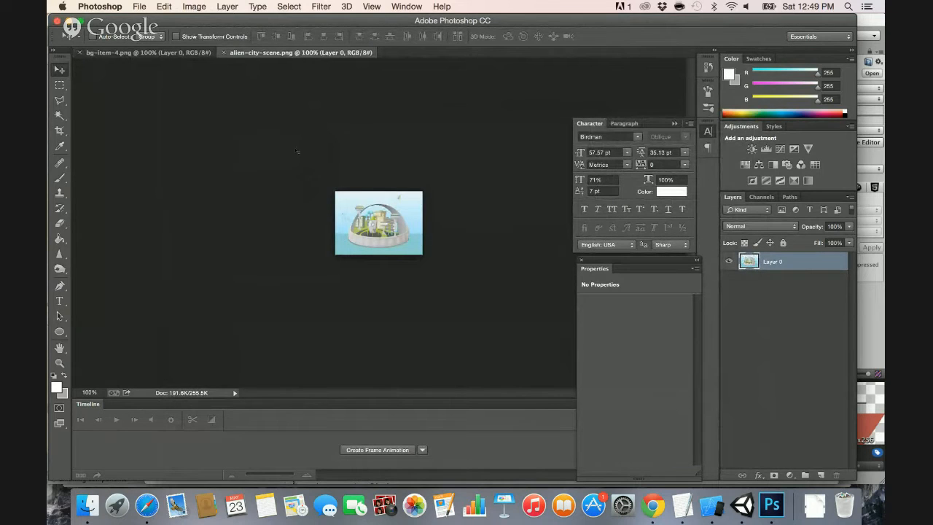
Outline the domed city in alien-city-scene.png with the Polygonal Lasso and delete the background outside the outline.
click(102, 52)
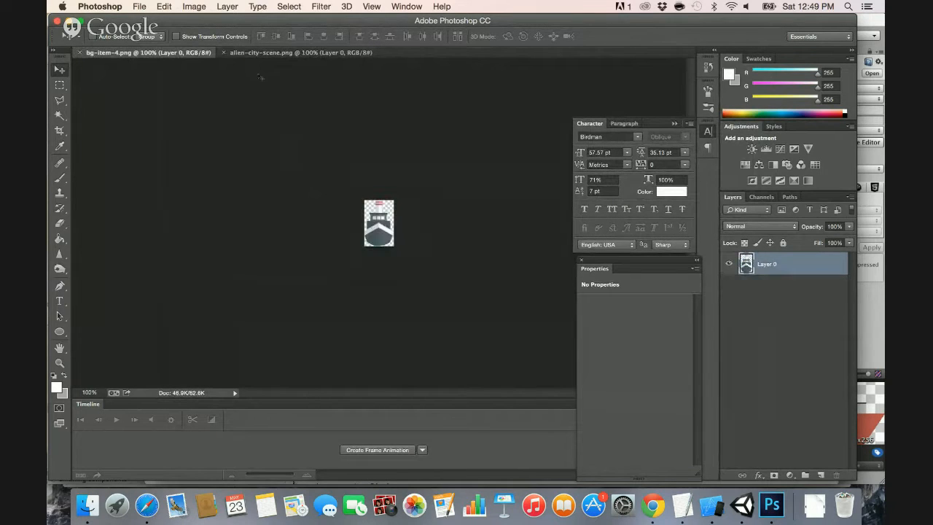
click(269, 53)
key(super+equal)
key(super+equal)
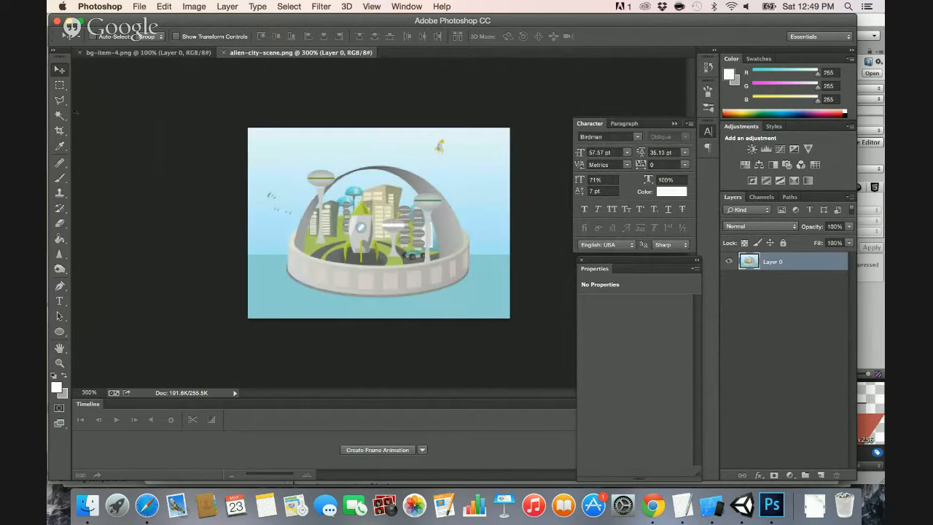
click(60, 100)
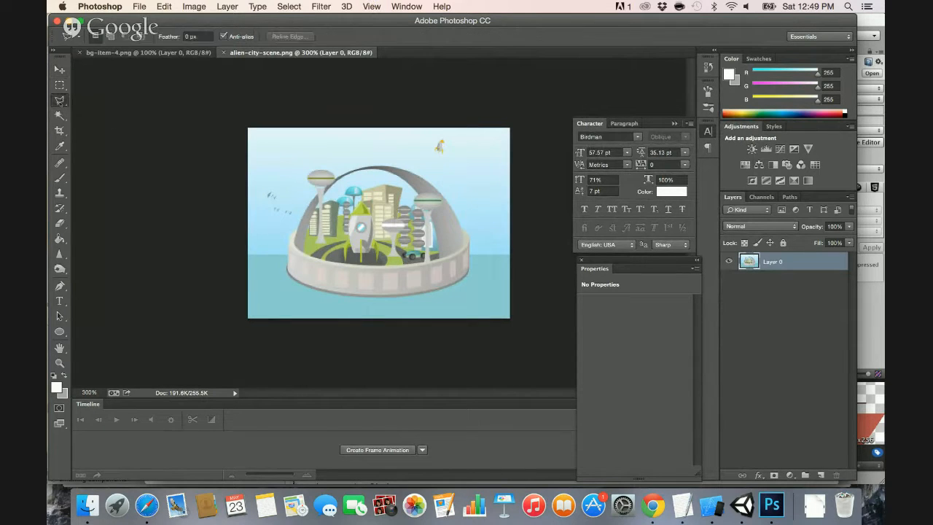
click(337, 165)
click(403, 156)
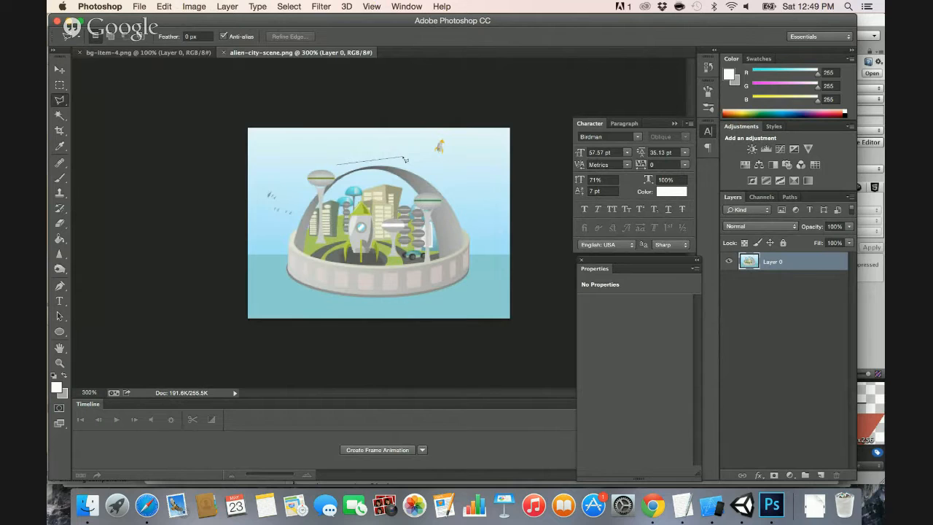
click(478, 269)
click(456, 301)
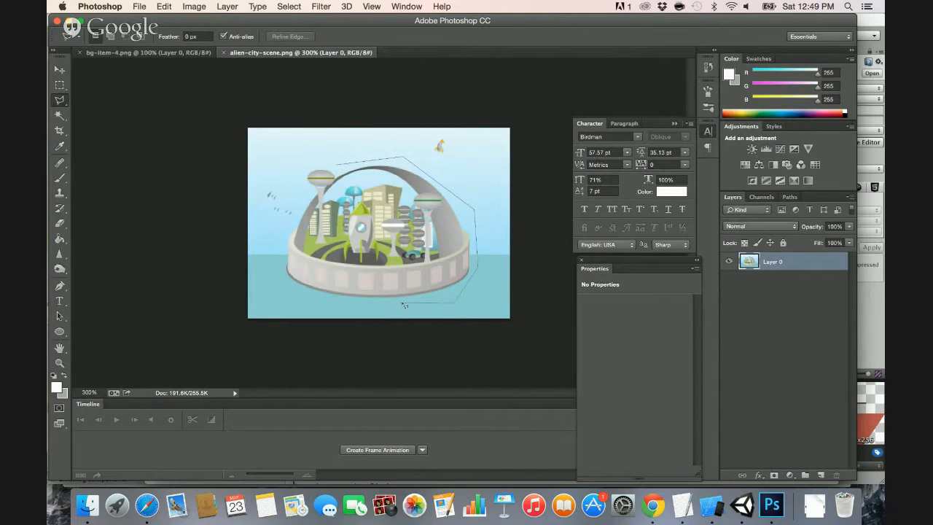
click(279, 294)
click(296, 163)
click(338, 166)
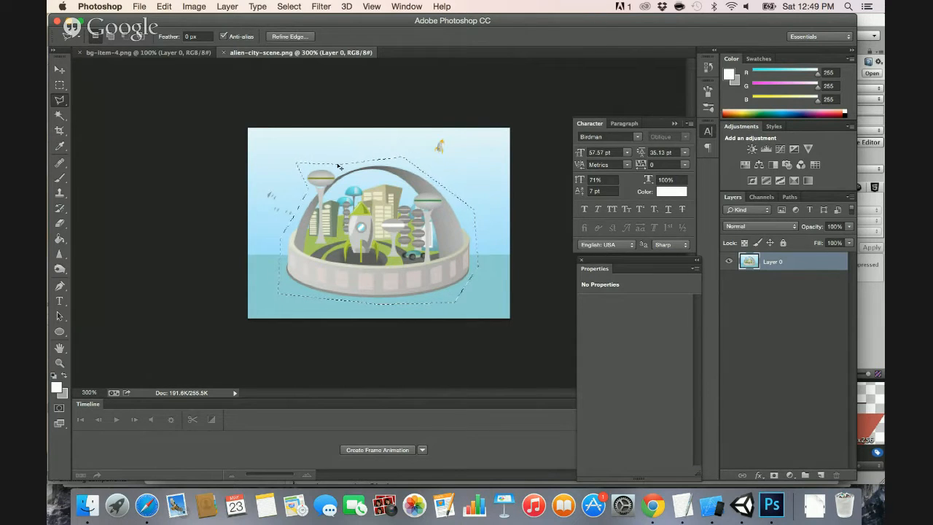
key(super+shift+i)
key(Delete)
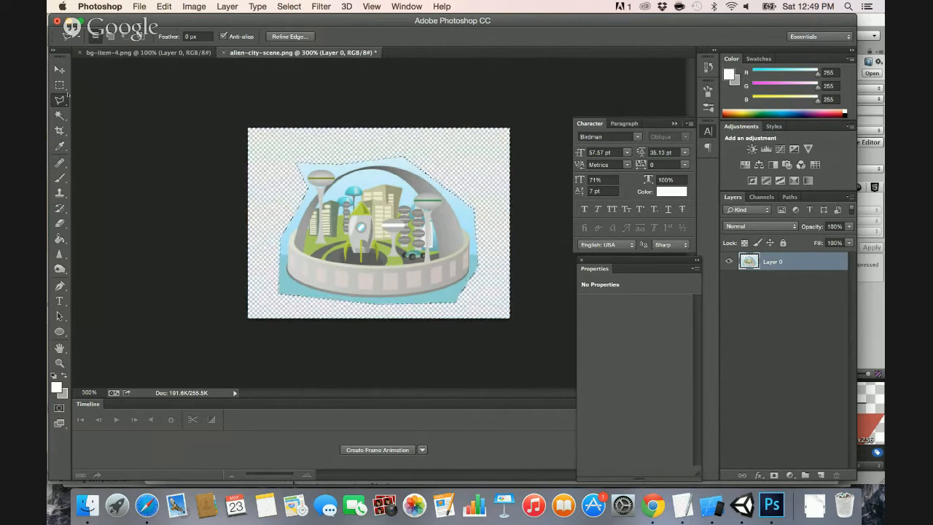
Delete the remaining blue sky and water areas around the outside of the dome in alien-city-scene.png with the Magic Wand.
key(w)
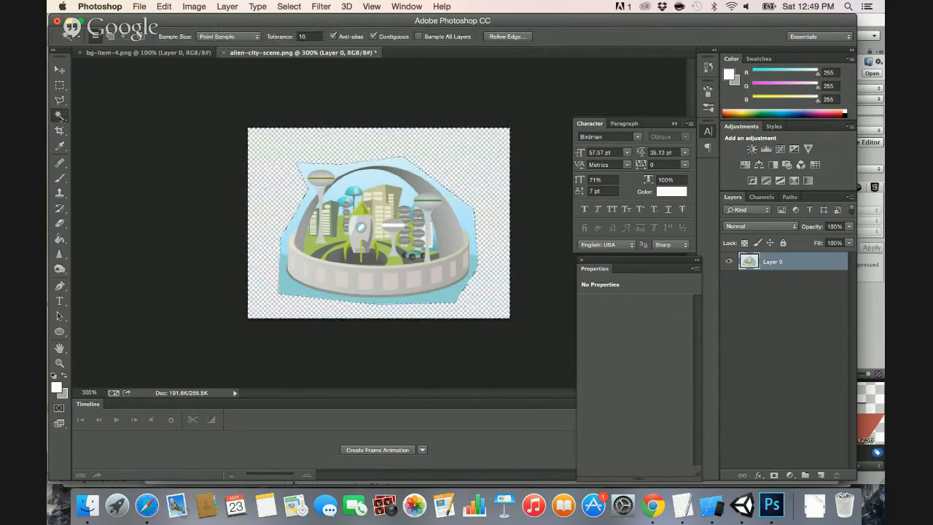
click(344, 168)
key(Delete)
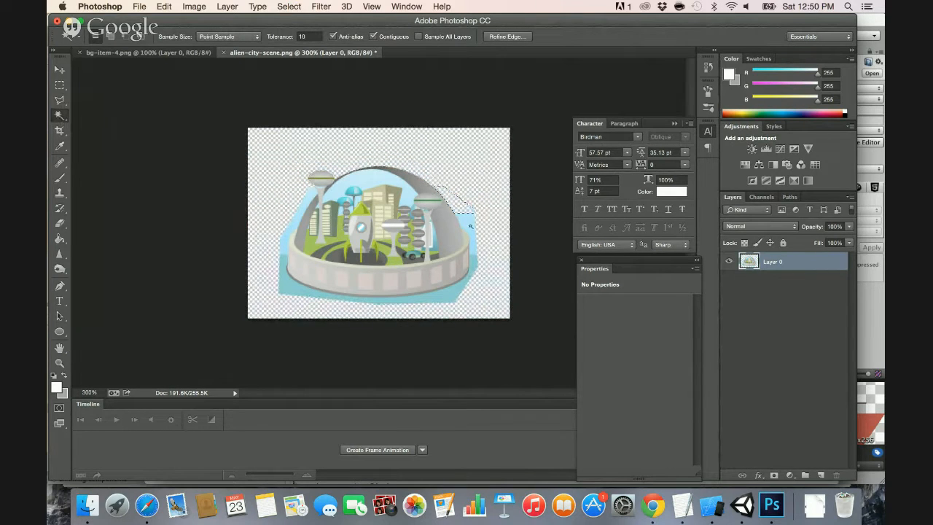
click(464, 270)
key(Delete)
click(475, 267)
key(Delete)
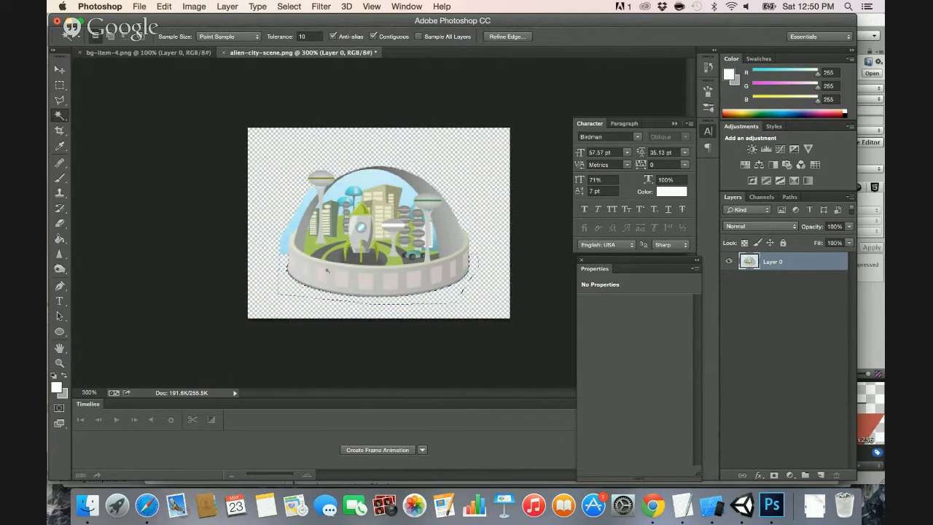
click(289, 248)
key(Delete)
click(314, 191)
key(Delete)
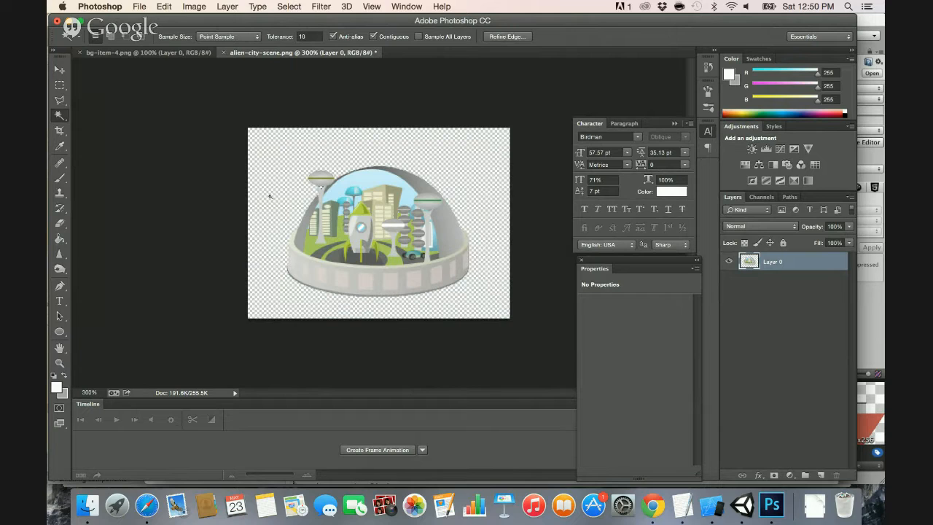
Copy the whole cut-out domed city and paste it into bg-item-4.png as a new layer.
key(super+d)
key(super+a)
click(155, 54)
key(super+v)
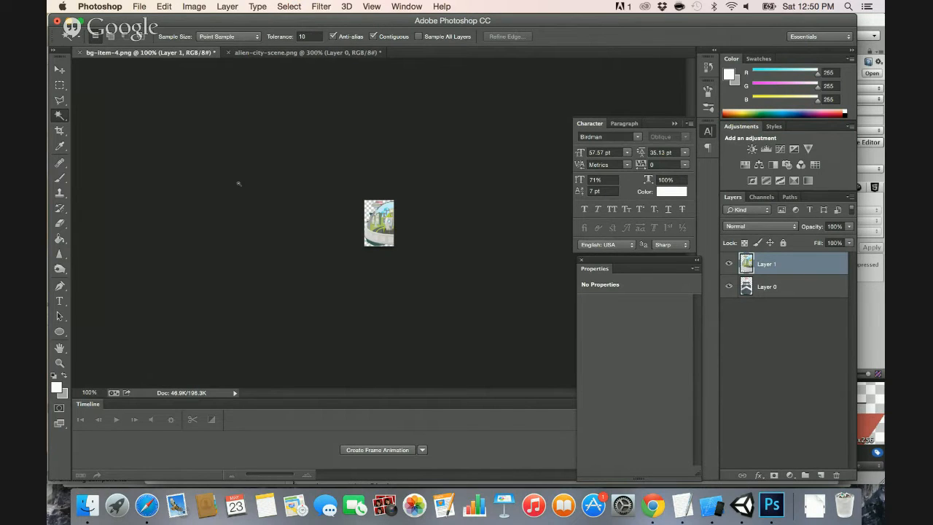
Enlarge the bg-item-4.png canvas to 200 × 200 pixels and shift the pasted city left until the dome fits inside it.
click(186, 5)
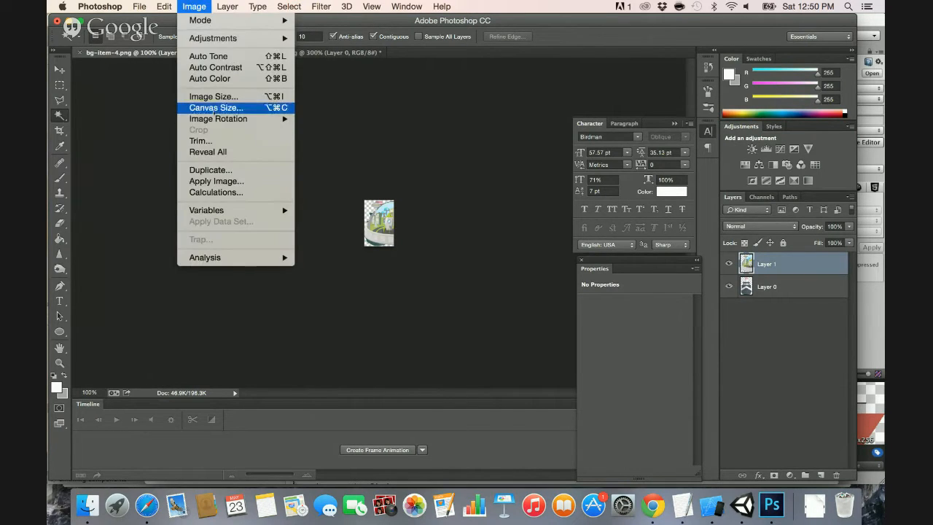
click(215, 106)
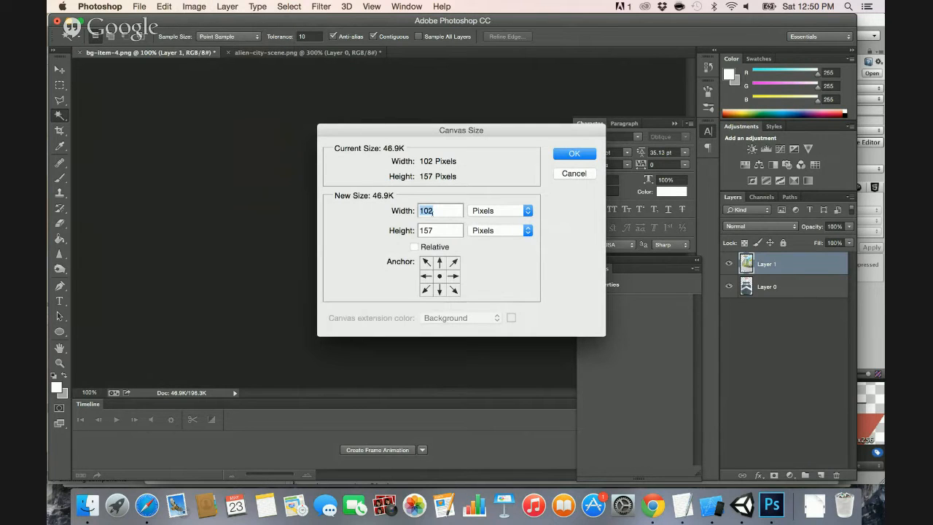
text(200)
key(Tab)
text(200)
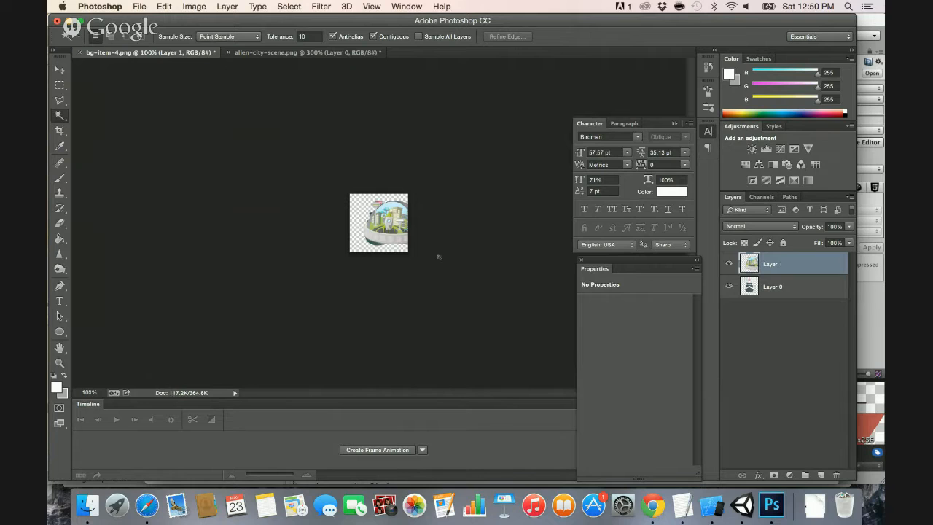
key(v)
key(shift+Left)
key(shift+Left)
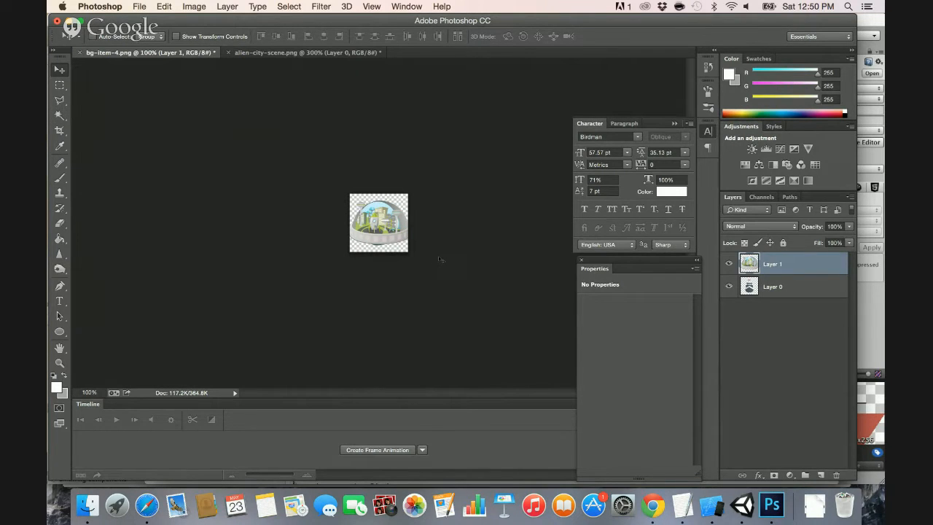
Set the bg-item-4.png canvas size to 250 pixels wide and 200 pixels high.
click(194, 6)
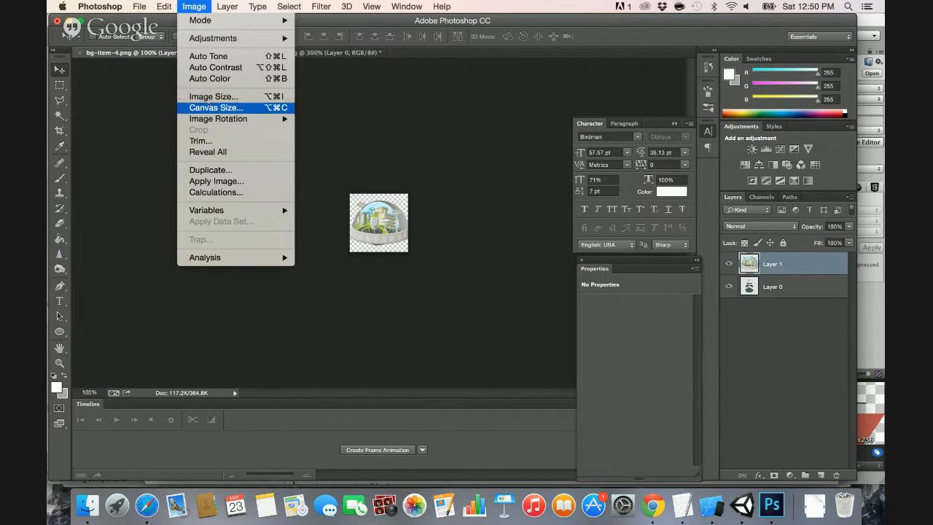
click(210, 106)
click(435, 231)
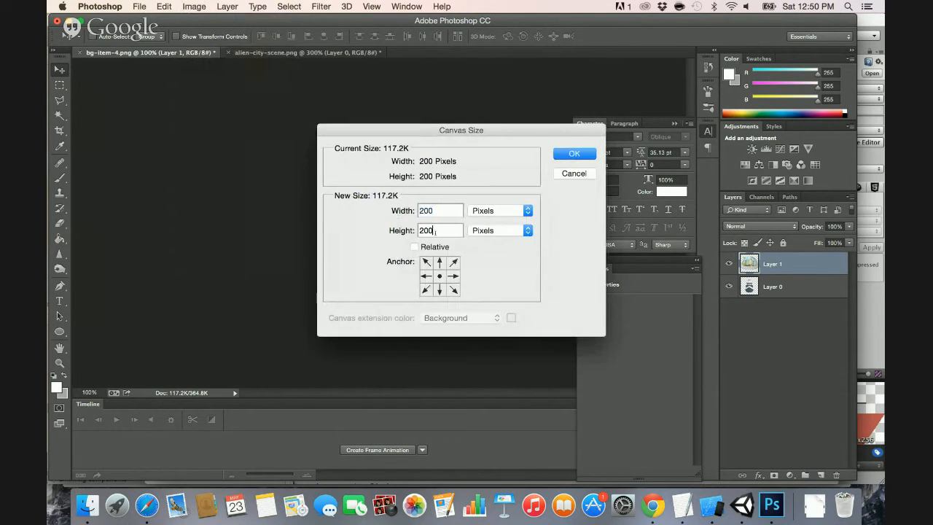
key(BackSpace)
key(BackSpace)
key(BackSpace)
text(25)
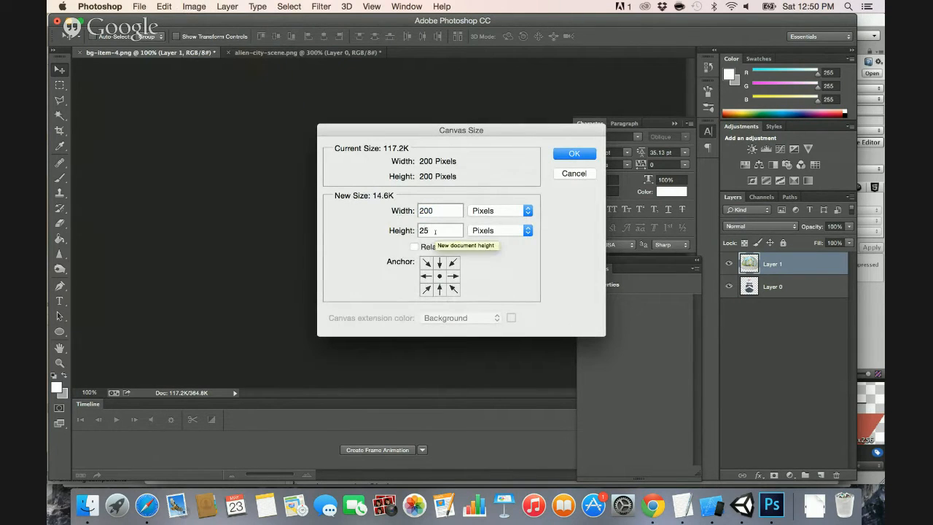
key(BackSpace)
text(00)
key(Tab)
text(2)
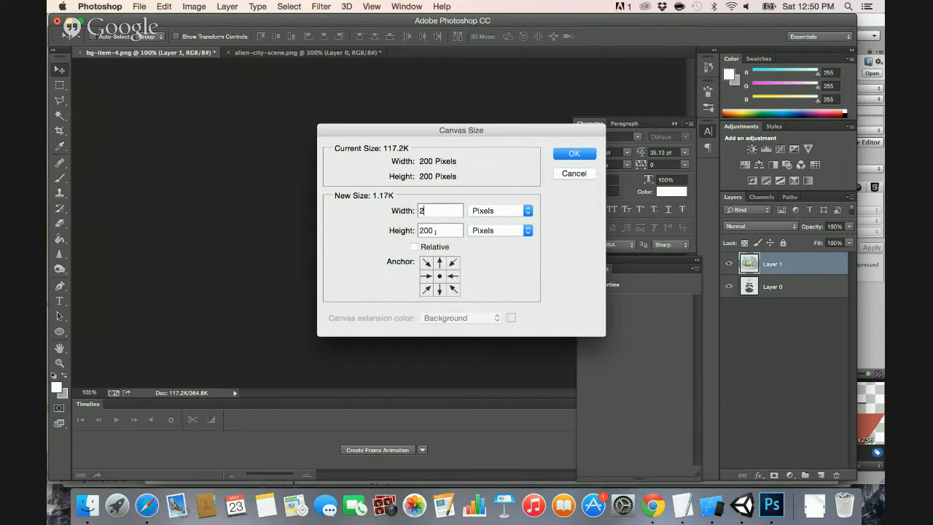
text(50)
key(Return)
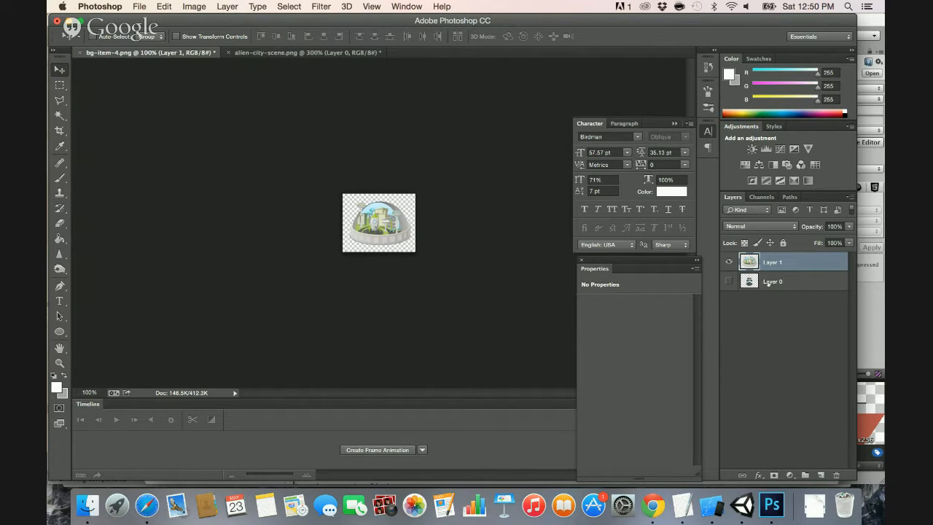
Delete the original artwork layer beneath the domed city and save bg-item-4.png.
click(768, 281)
key(Delete)
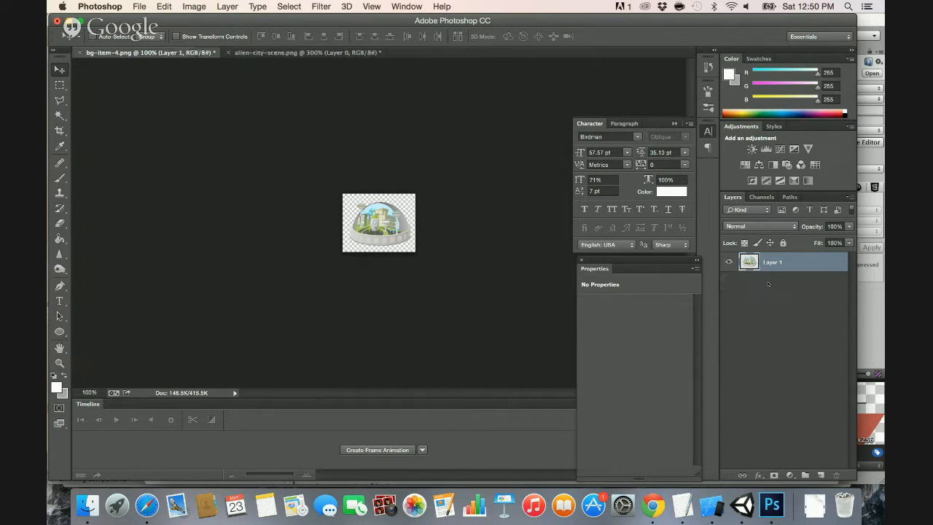
key(super+s)
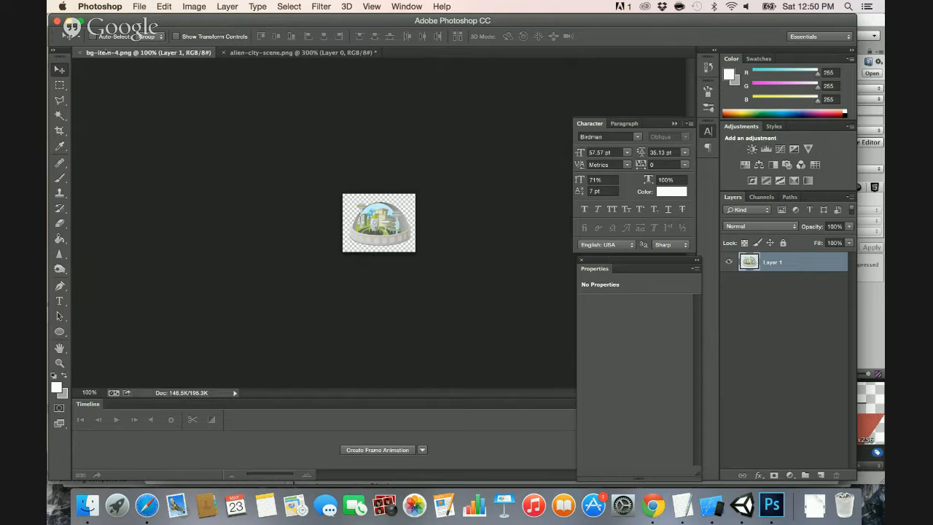
Close bg-item-4.png and alien-city-scene.png, discarding the changes to alien-city-scene.png.
key(super+w)
key(super+w)
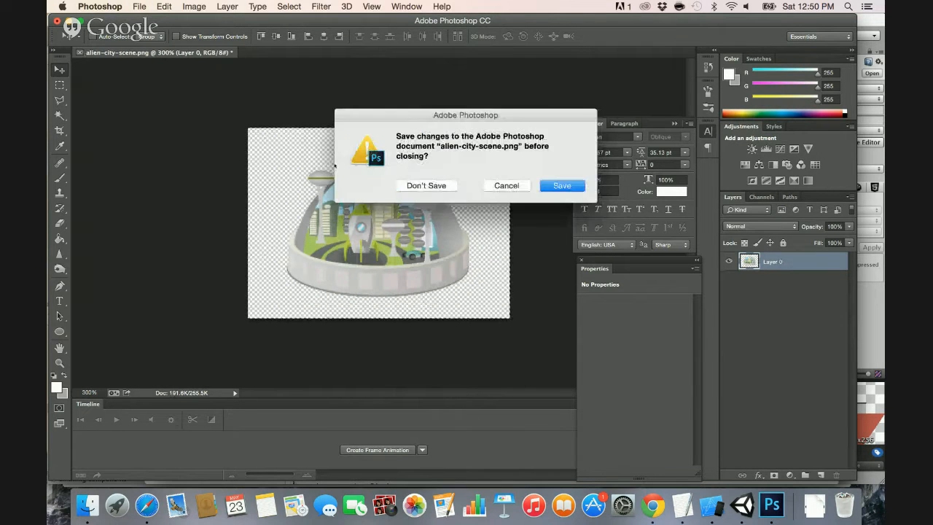
click(421, 186)
Switch to Unity and play-test the game to check the new background items and the game-over screen, then stop it.
key(super+Tab)
key(super+Tab)
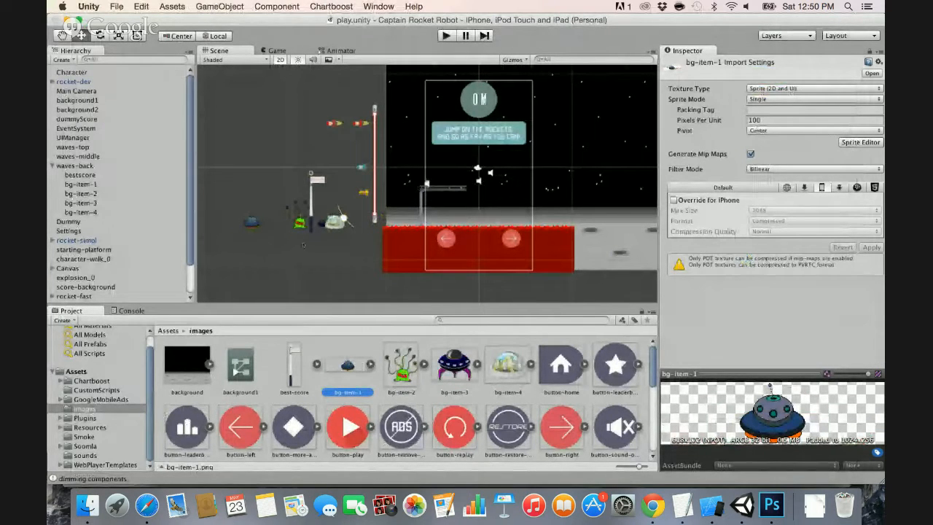
key(super+p)
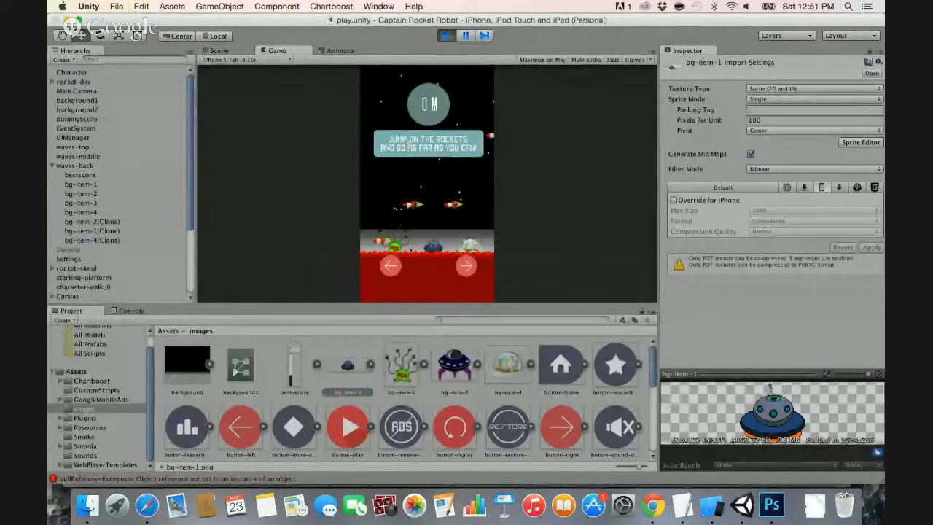
click(467, 265)
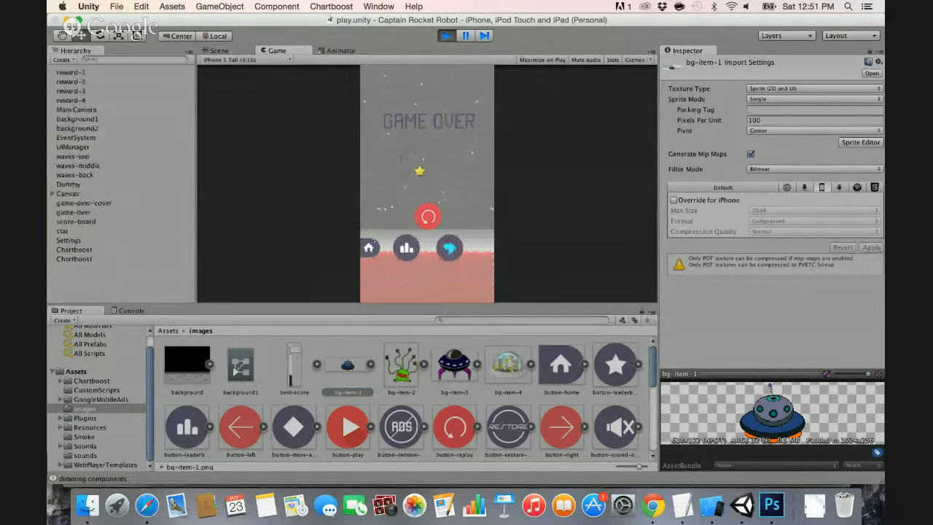
scroll(362, 392, down, 5)
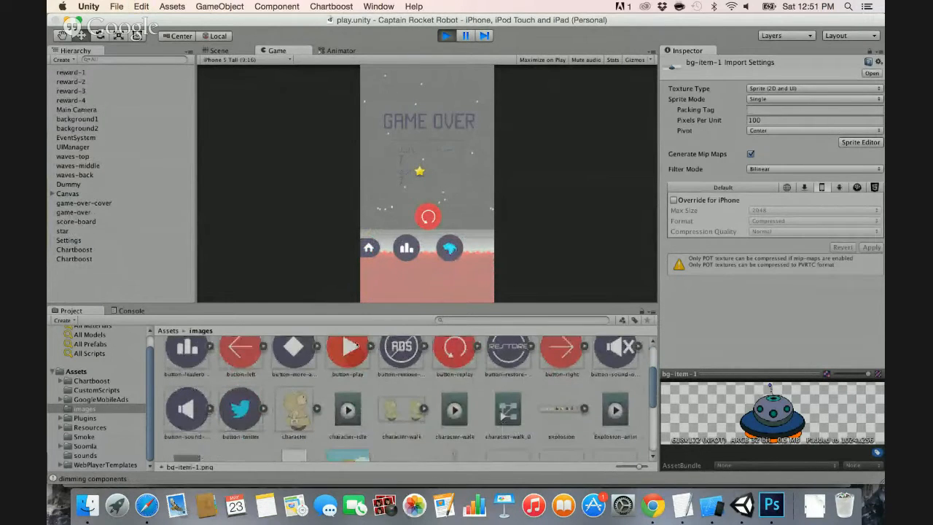
scroll(356, 343, up, 5)
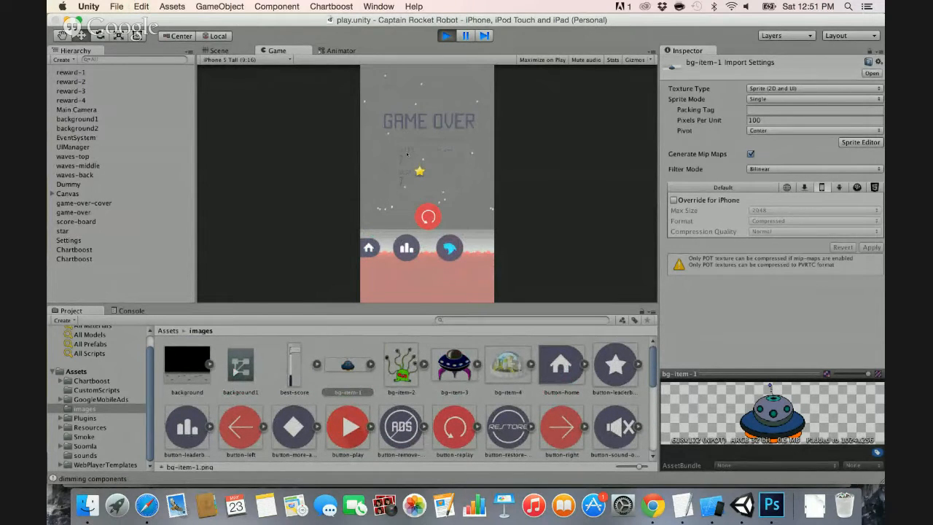
click(443, 38)
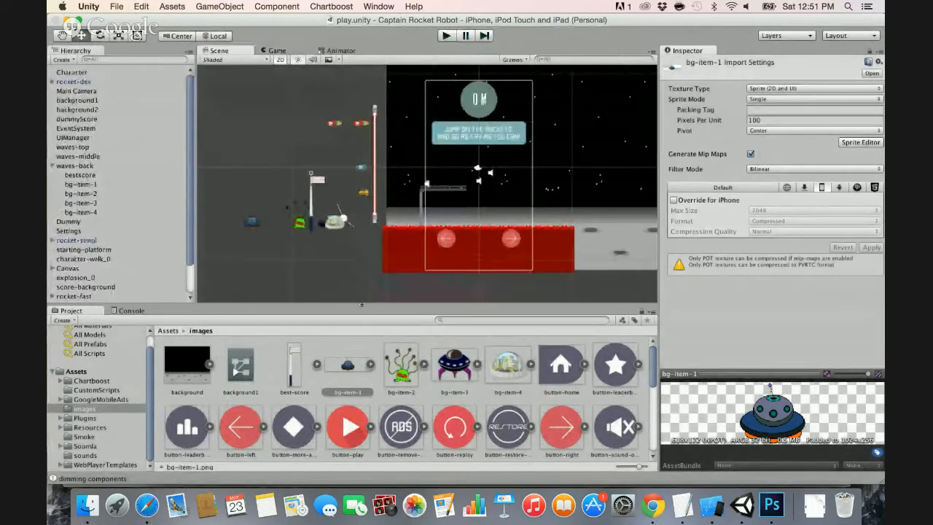
Reveal the game-over image from the project's images folder in Finder and open game-over.png in Adobe Photoshop CC.
scroll(353, 354, down, 3)
scroll(352, 353, down, 3)
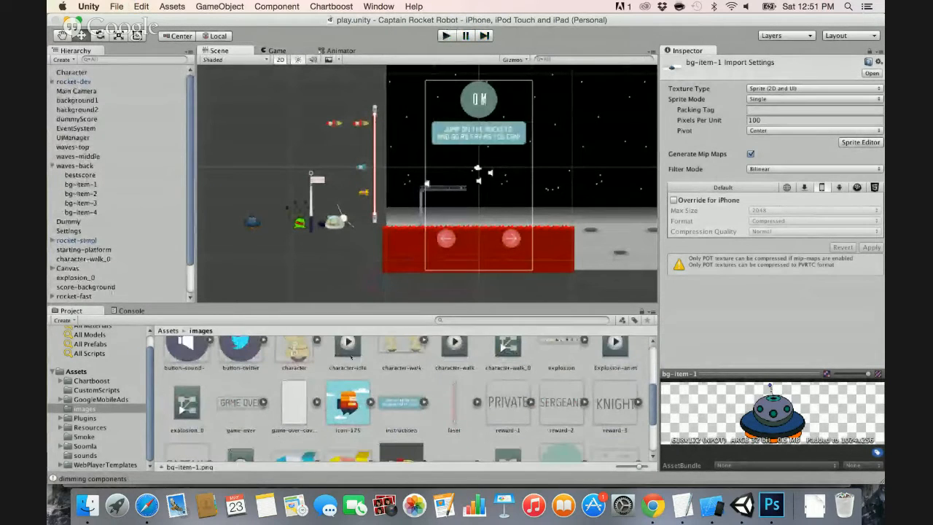
click(224, 406)
right_click(224, 407)
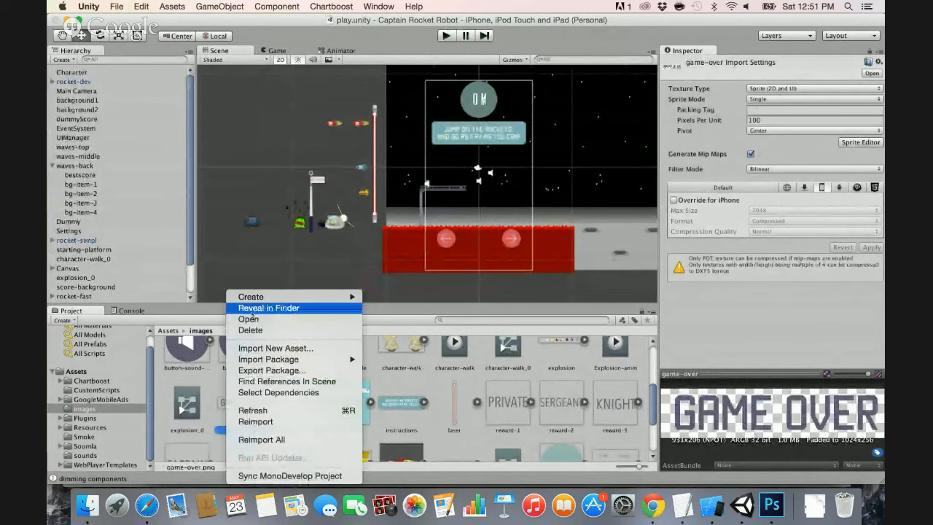
click(254, 308)
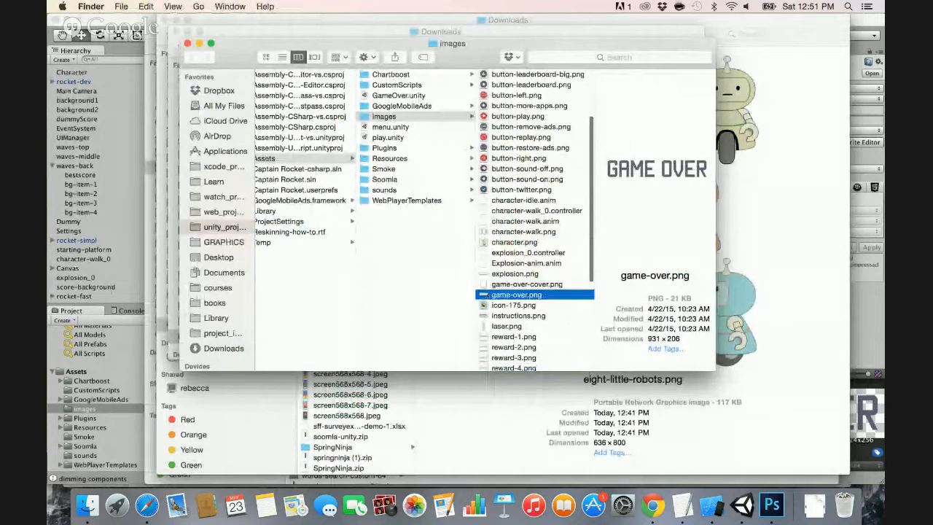
right_click(496, 295)
mouse_move(583, 245)
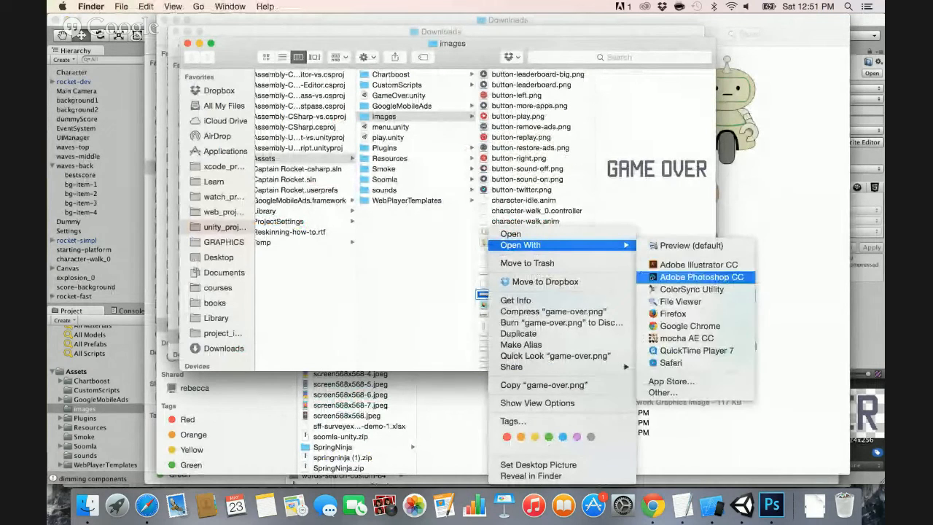
click(696, 278)
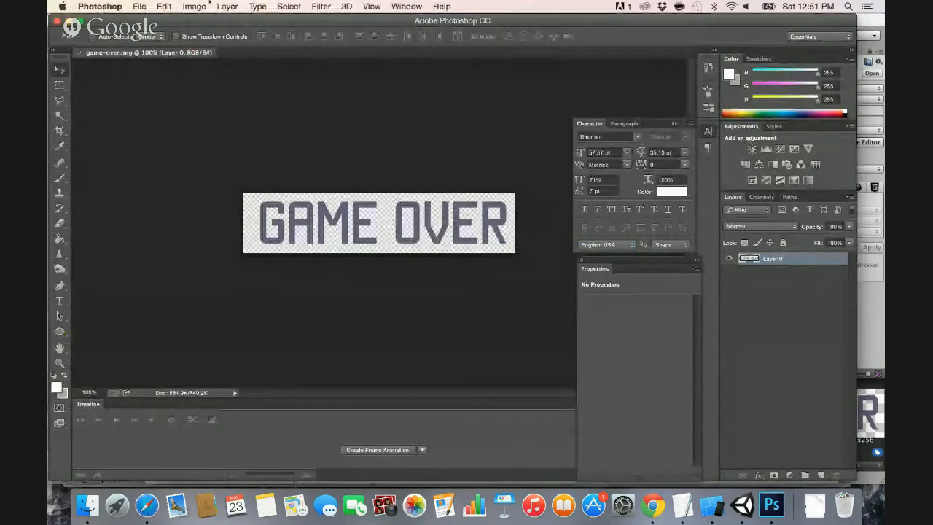
Turn the GAME OVER lettering white with a Hue/Saturation adjustment, setting Lightness to +100.
click(165, 6)
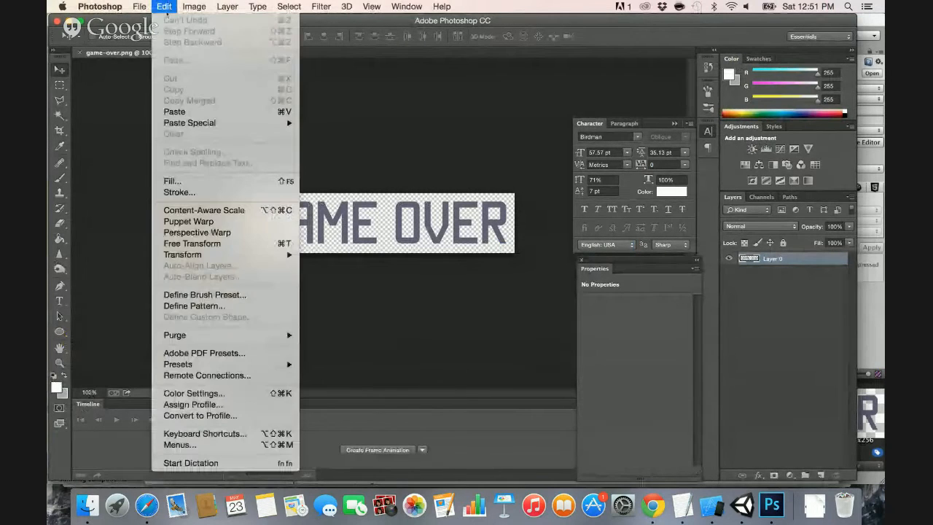
mouse_move(194, 6)
mouse_move(233, 38)
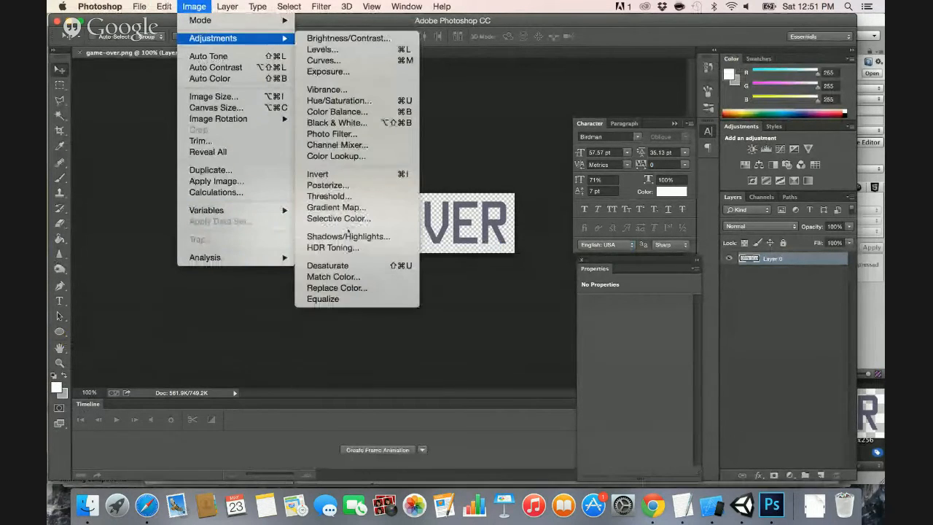
click(340, 100)
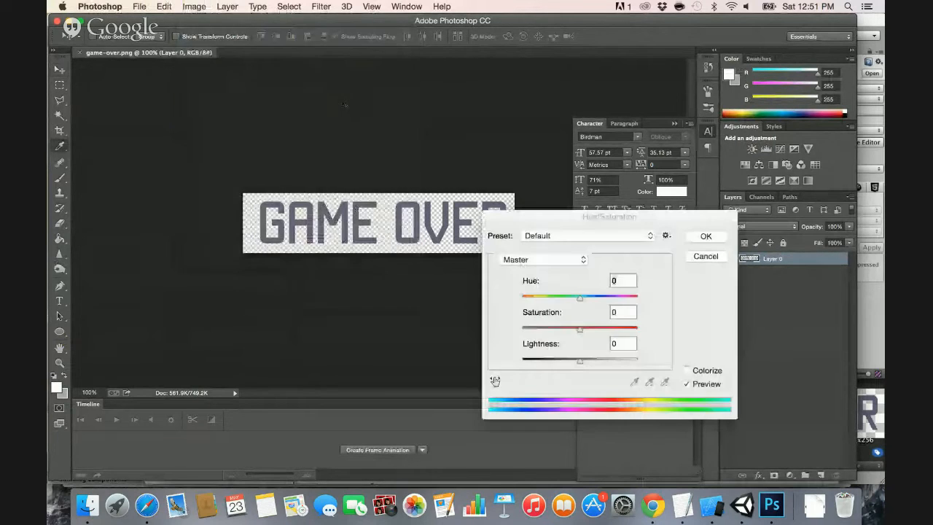
key(Tab)
key(Tab)
text(100)
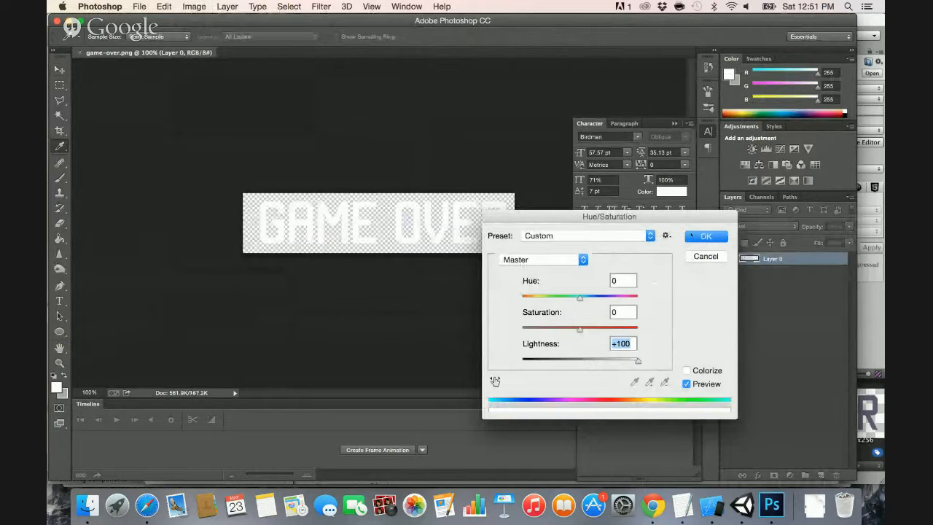
click(692, 236)
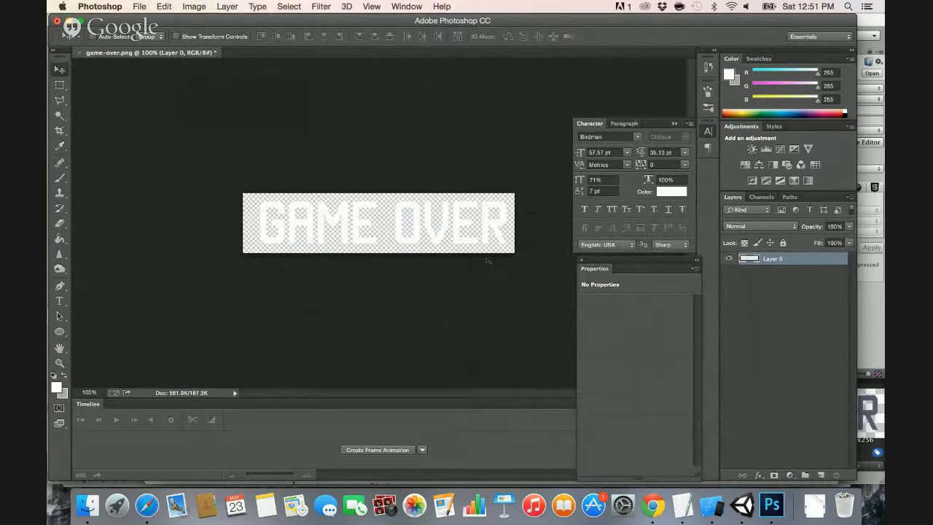
Save and close game-over.png, and switch back to Unity.
key(super+s)
click(81, 53)
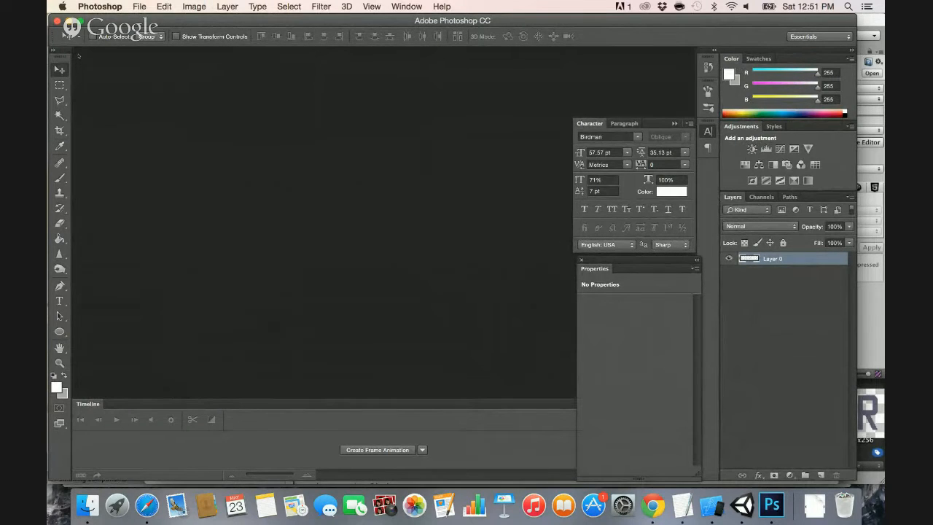
key(super+Tab)
key(super+Tab)
key(super+Tab)
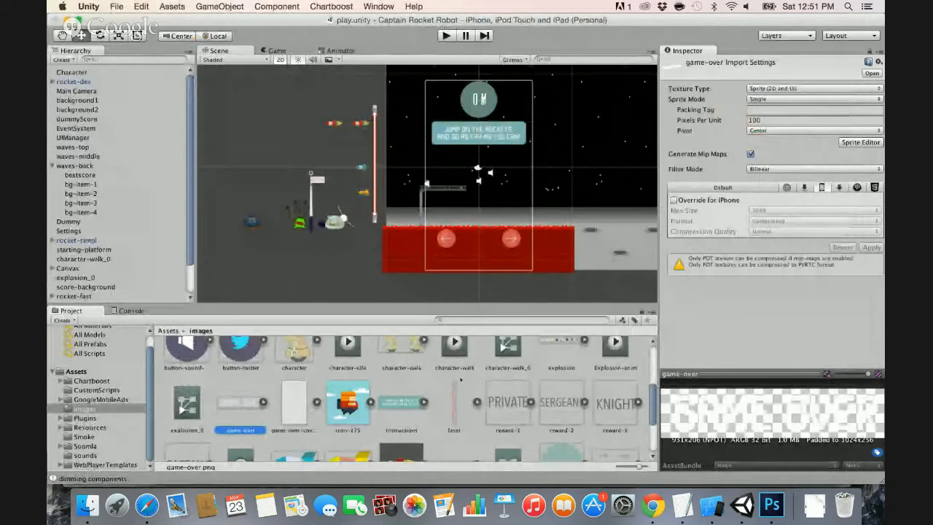
Reveal the score-background image from the project's images folder in Finder and open score-background.png in Adobe Photoshop CC.
scroll(453, 392, up, 5)
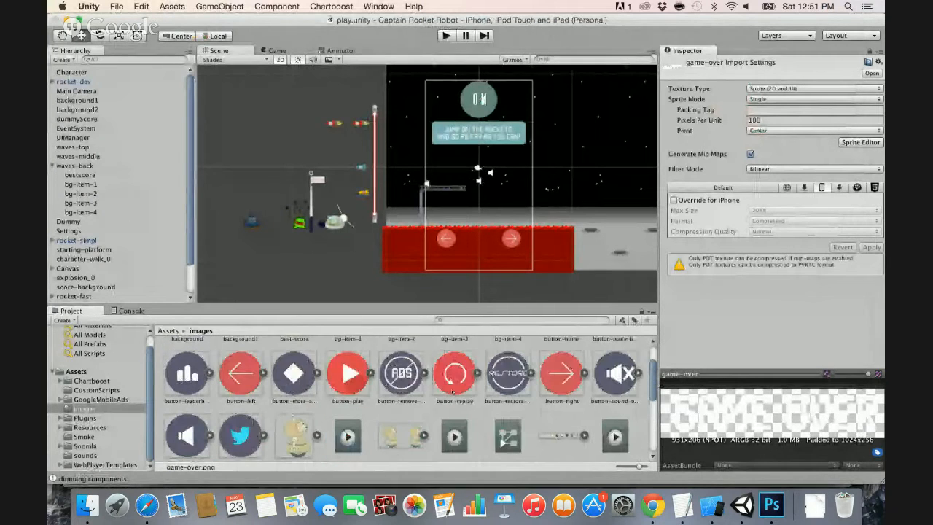
scroll(453, 393, down, 1)
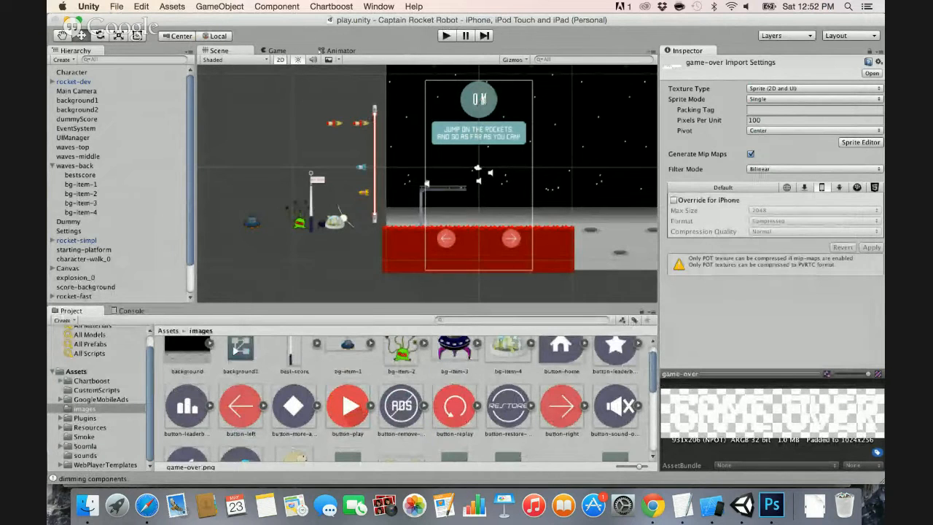
scroll(453, 399, down, 2)
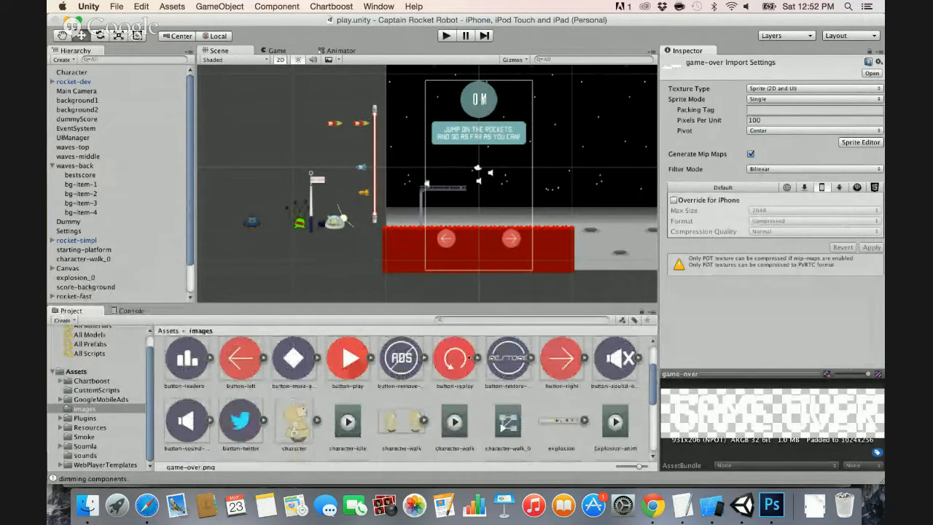
scroll(468, 358, down, 4)
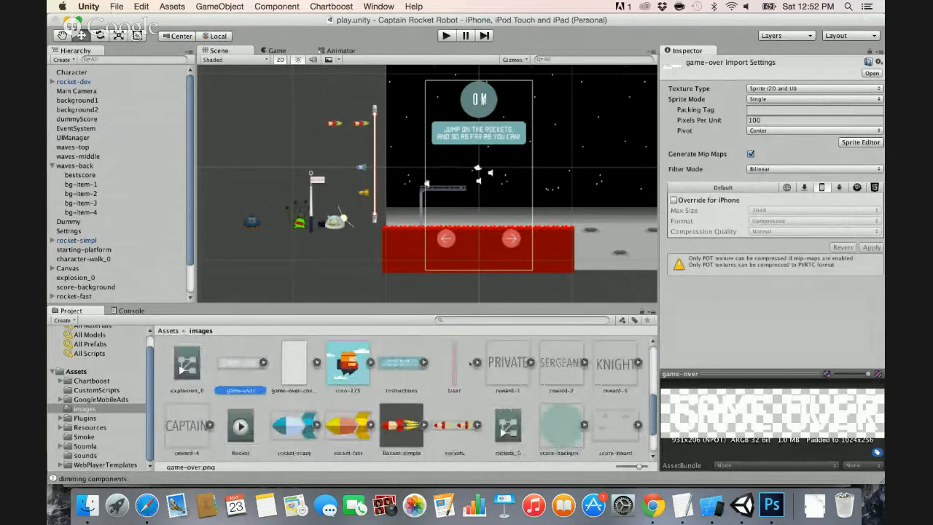
click(557, 423)
right_click(556, 423)
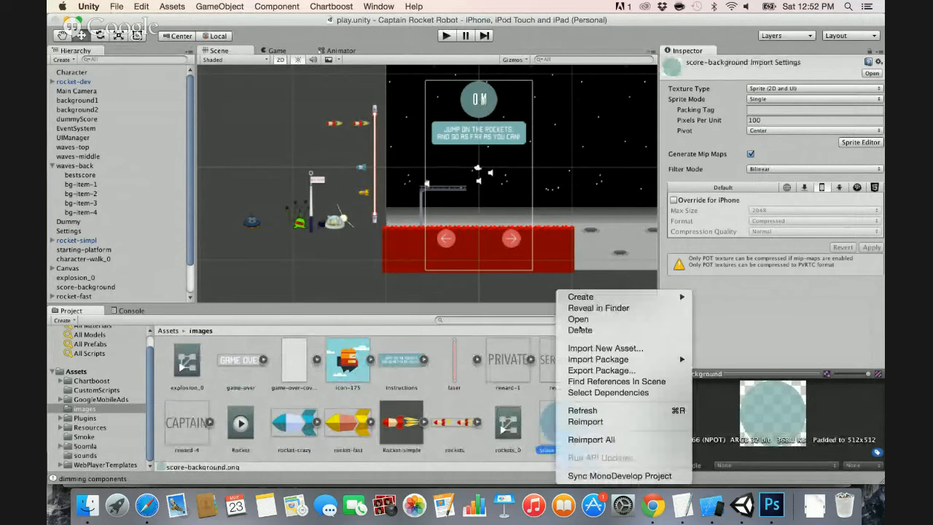
click(586, 310)
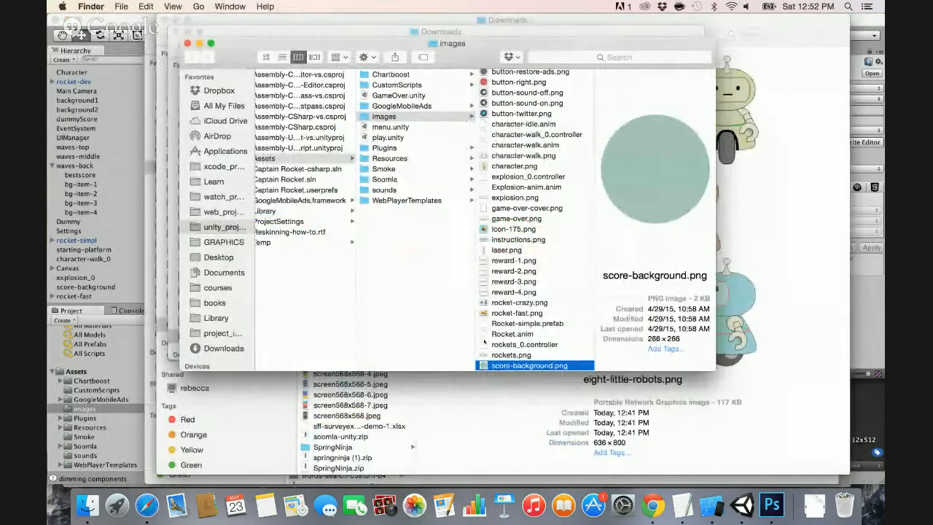
right_click(487, 310)
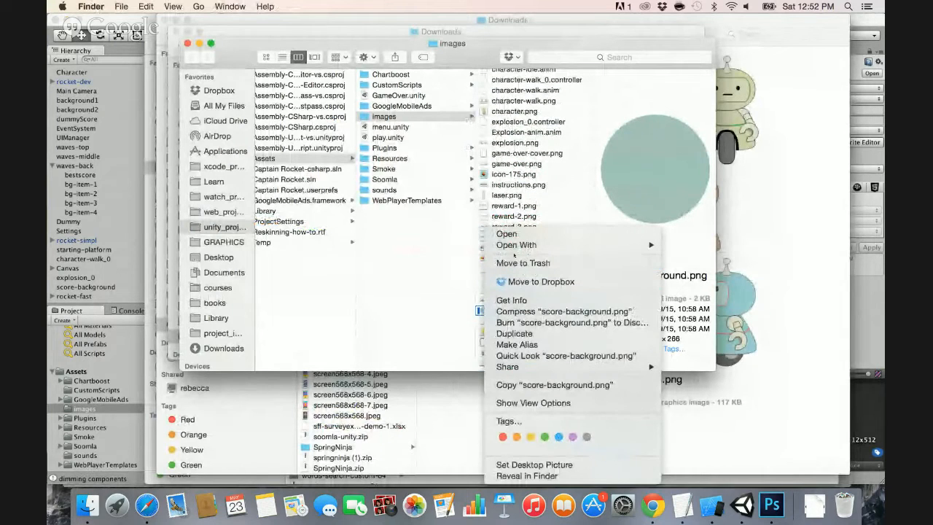
mouse_move(645, 245)
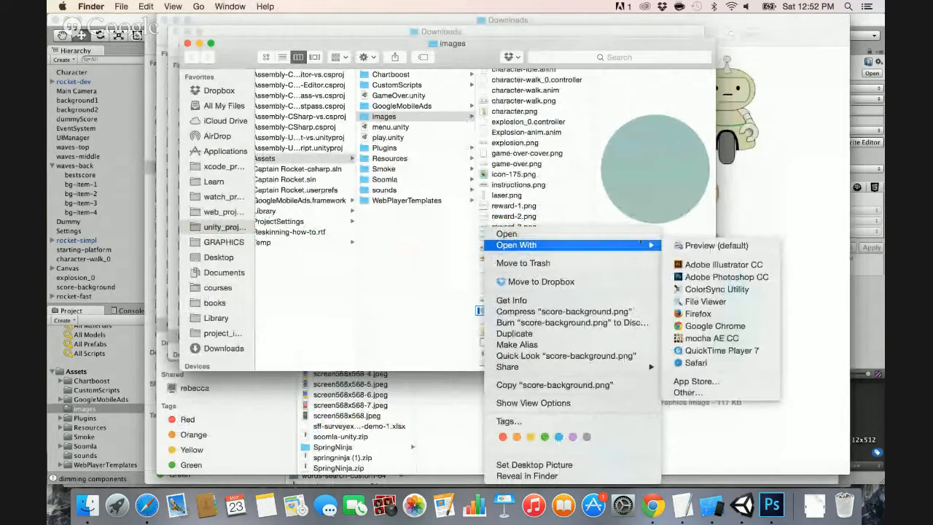
click(725, 278)
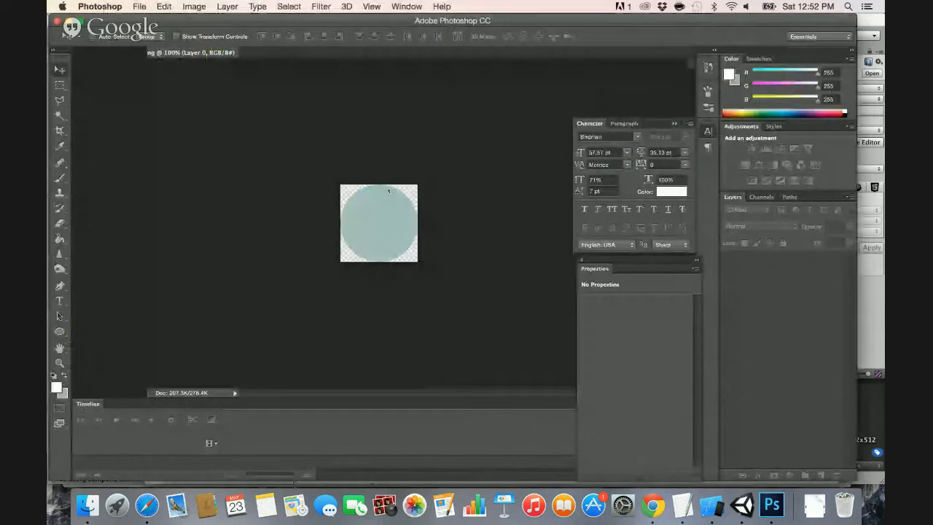
Turn the score background circle grey with a Hue/Saturation adjustment, setting Saturation to -100.
click(194, 6)
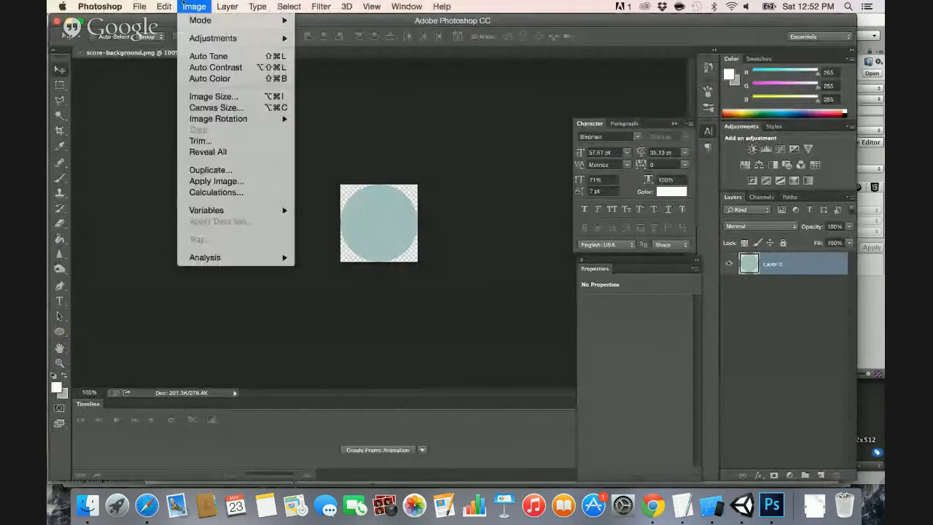
mouse_move(219, 38)
click(339, 101)
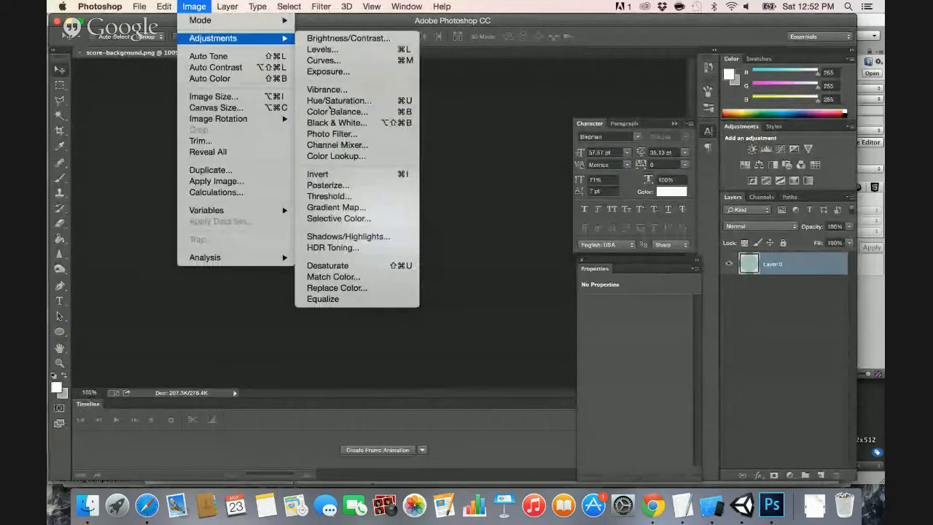
drag(579, 328, 500, 328)
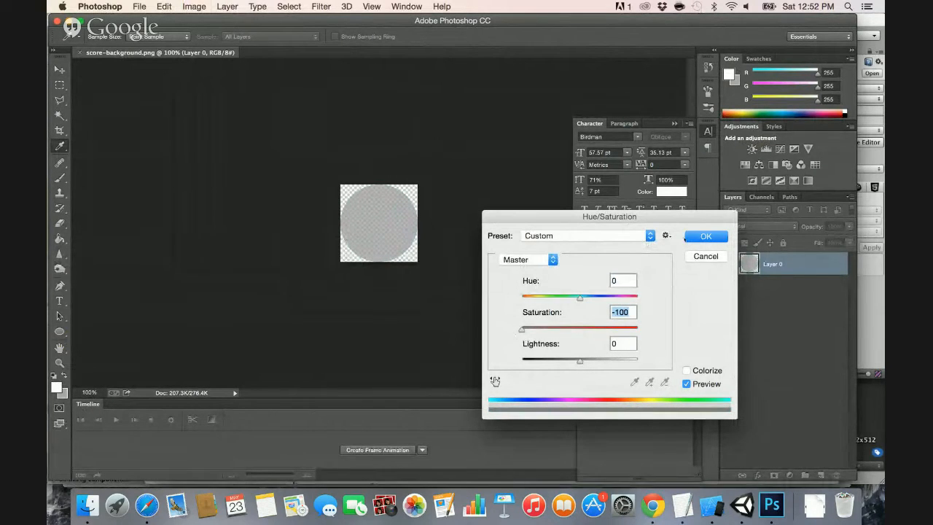
click(687, 239)
Save and close score-background.png, and switch back to Unity.
key(super+s)
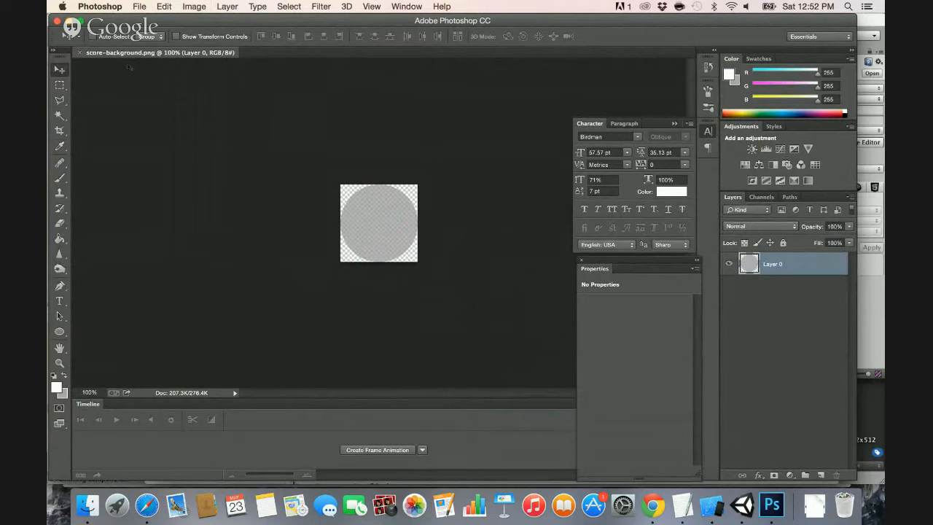
click(78, 52)
key(super+Tab)
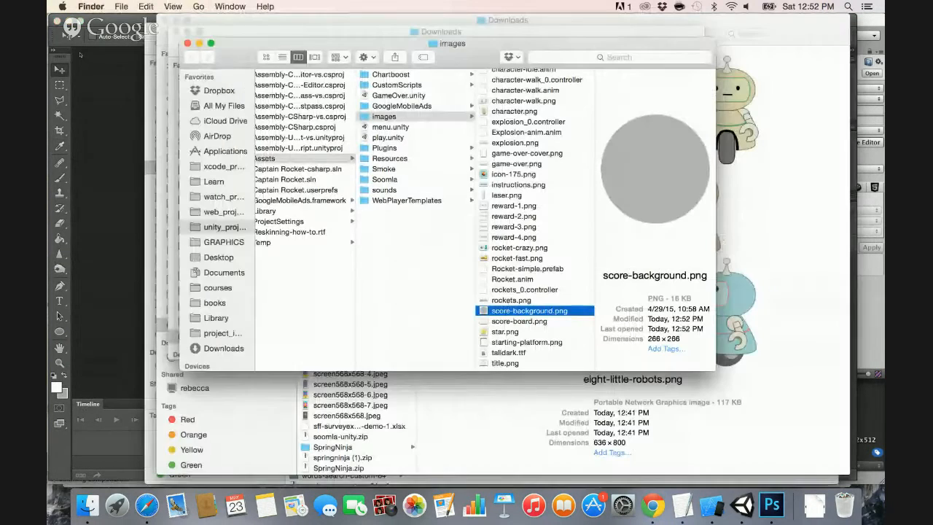
key(super+Tab)
key(Tab)
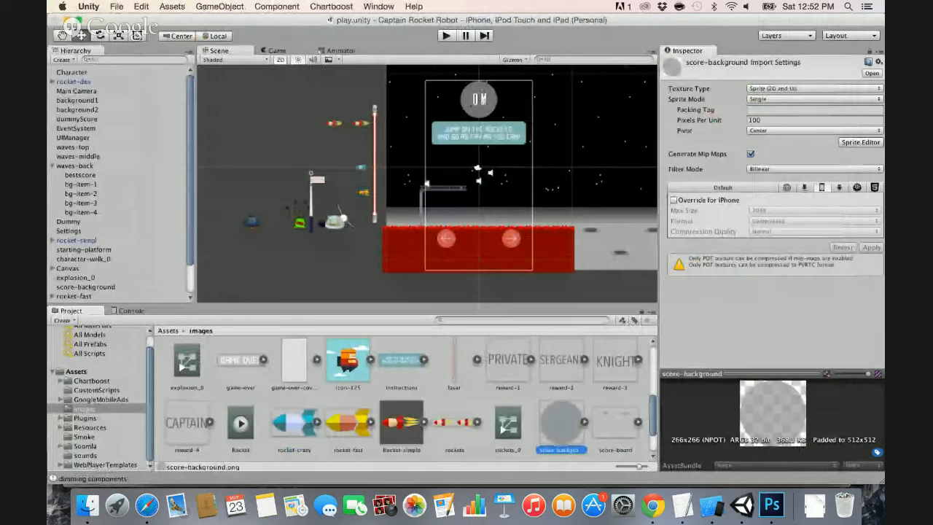
Reveal the instructions image in Finder and open instructions.png in Adobe Photoshop CC.
right_click(399, 358)
click(434, 307)
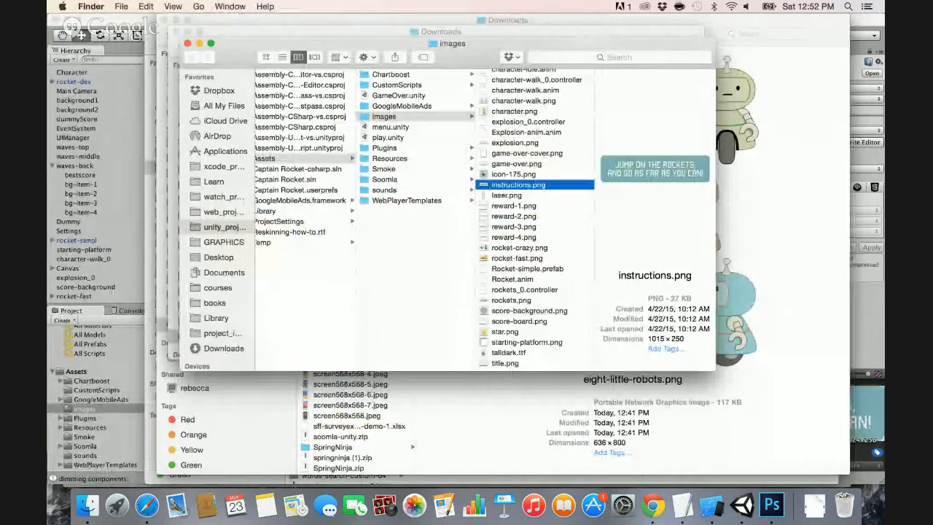
right_click(503, 185)
mouse_move(554, 202)
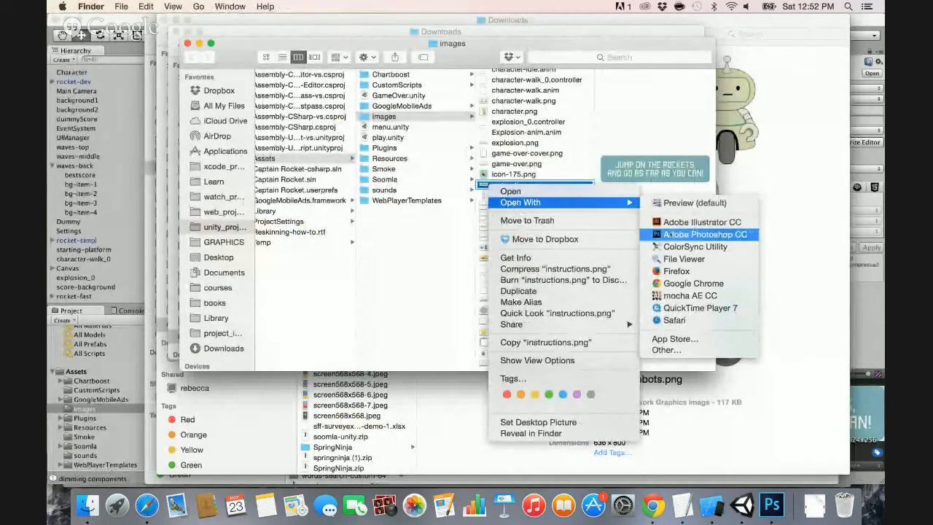
click(668, 235)
Turn the instructions banner grey with a Hue/Saturation adjustment, setting Saturation to -100.
click(194, 7)
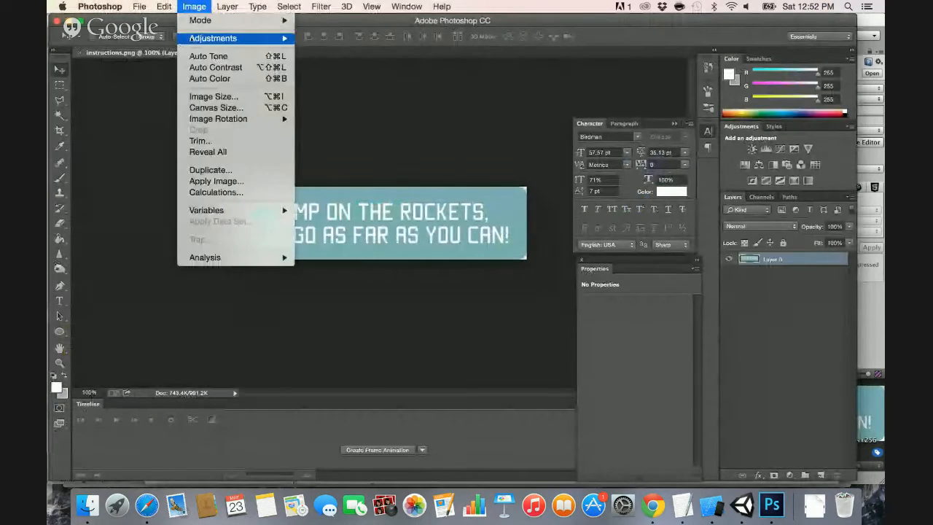
mouse_move(213, 38)
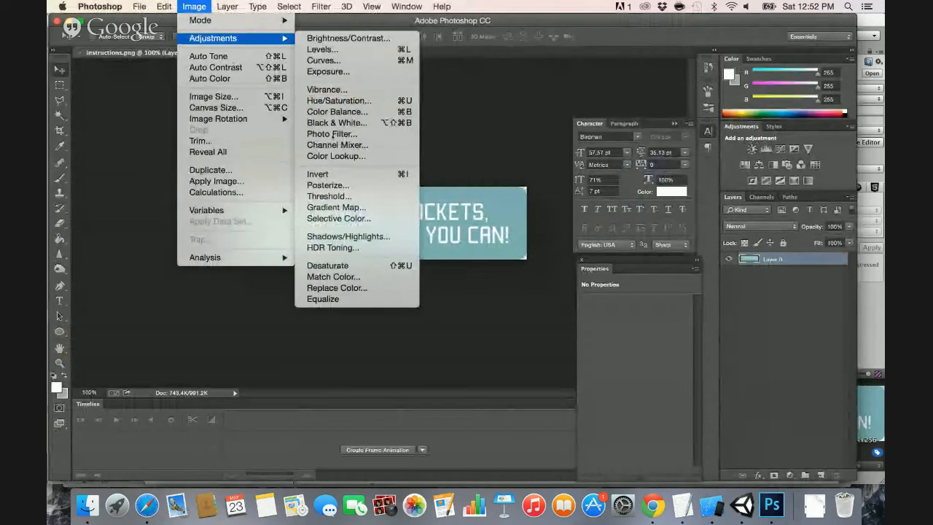
click(338, 101)
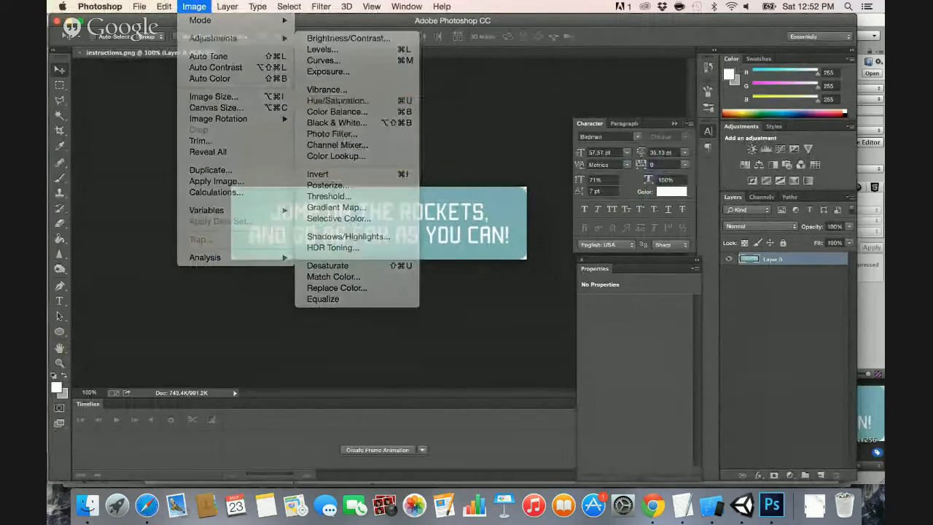
drag(555, 330, 508, 328)
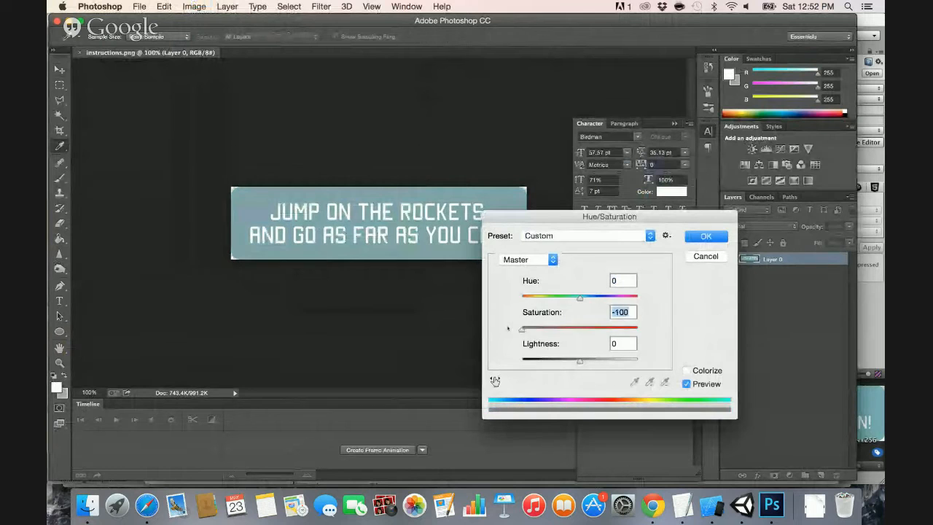
key(Return)
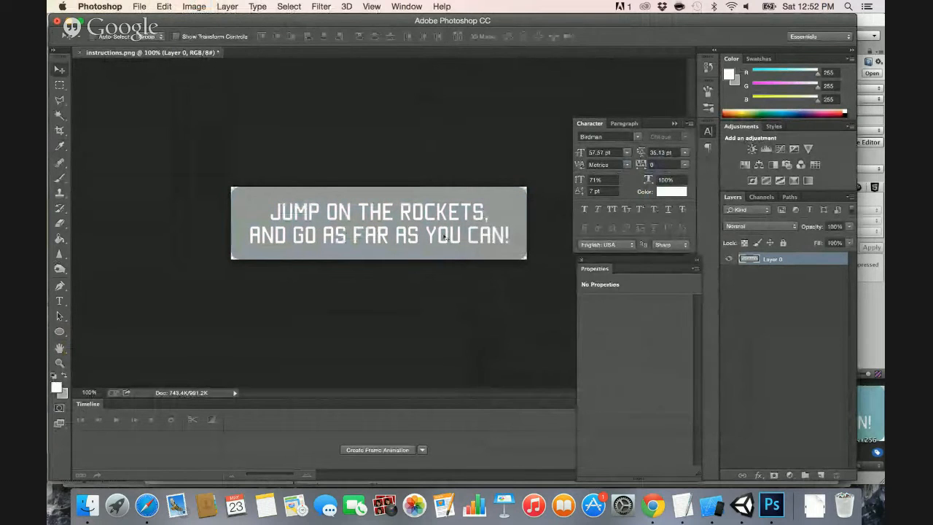
Save instructions.png and switch back to Unity.
key(super+s)
key(super+Tab)
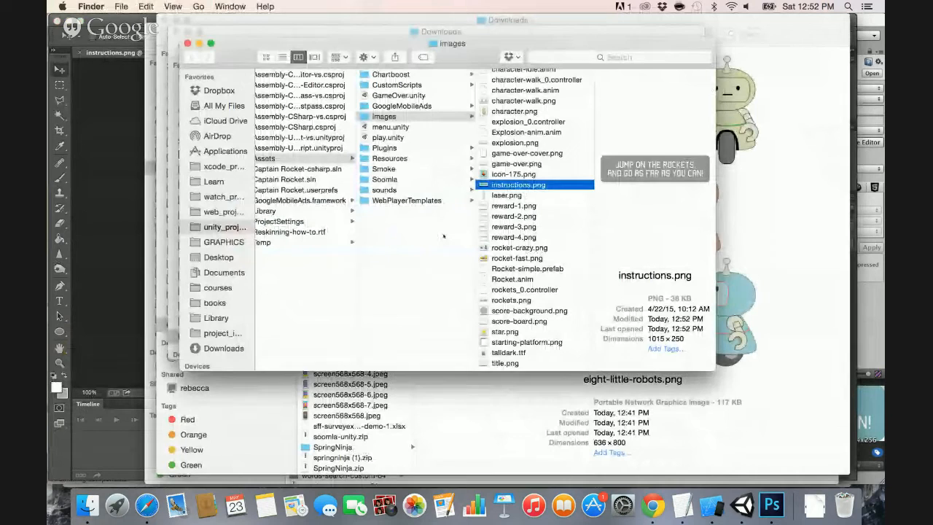
key(super+Tab)
key(super+Tab)
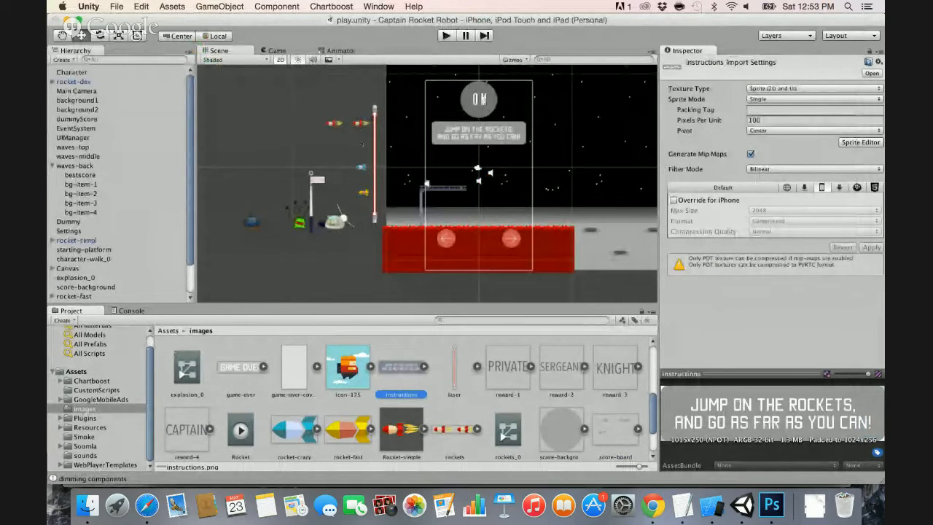
Find the score text object Points under the Canvas and select it to examine its text settings.
scroll(427, 364, down, 3)
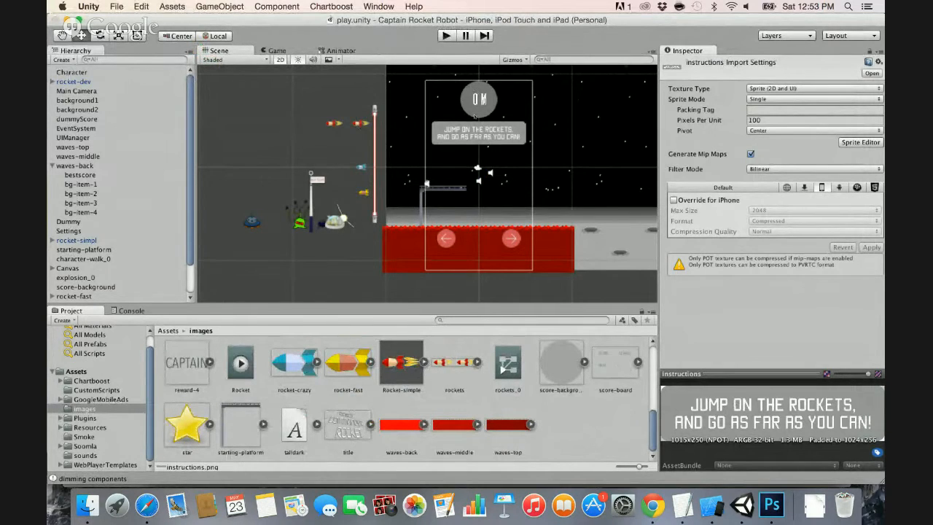
click(460, 141)
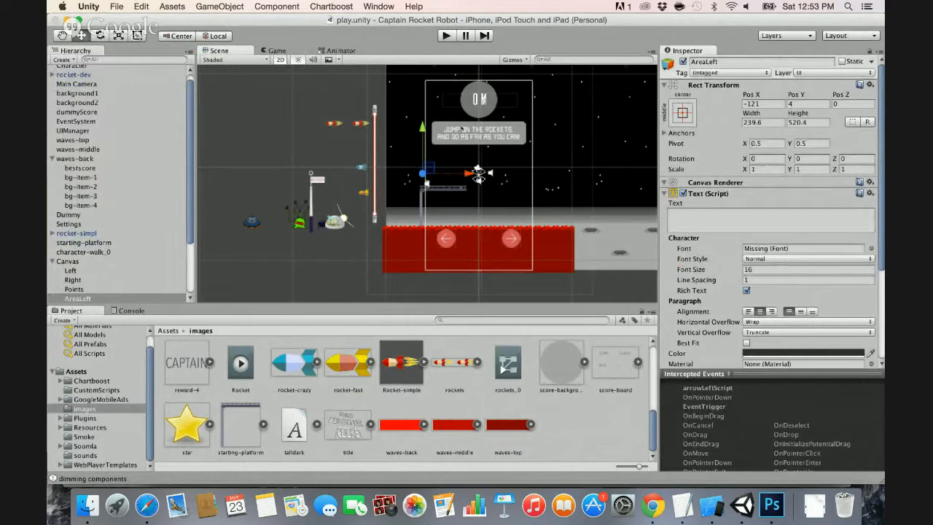
key(Down)
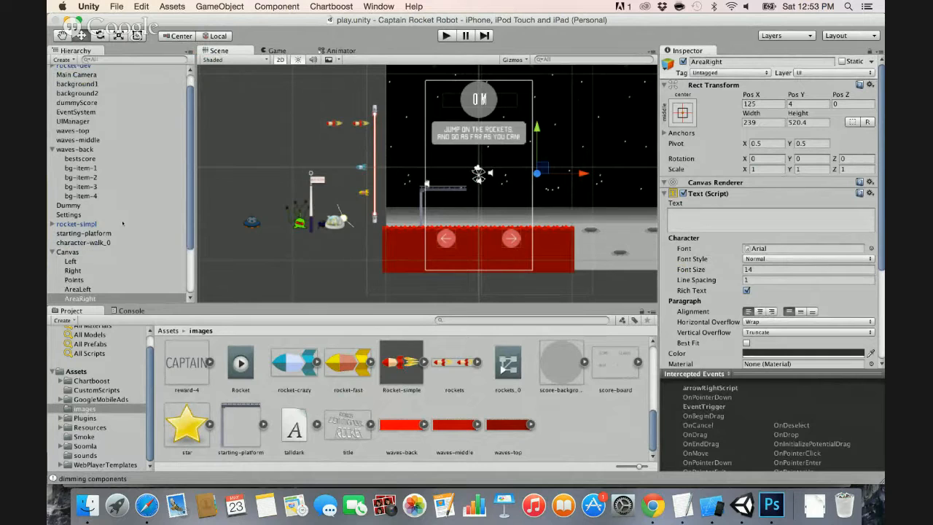
scroll(122, 223, down, 2)
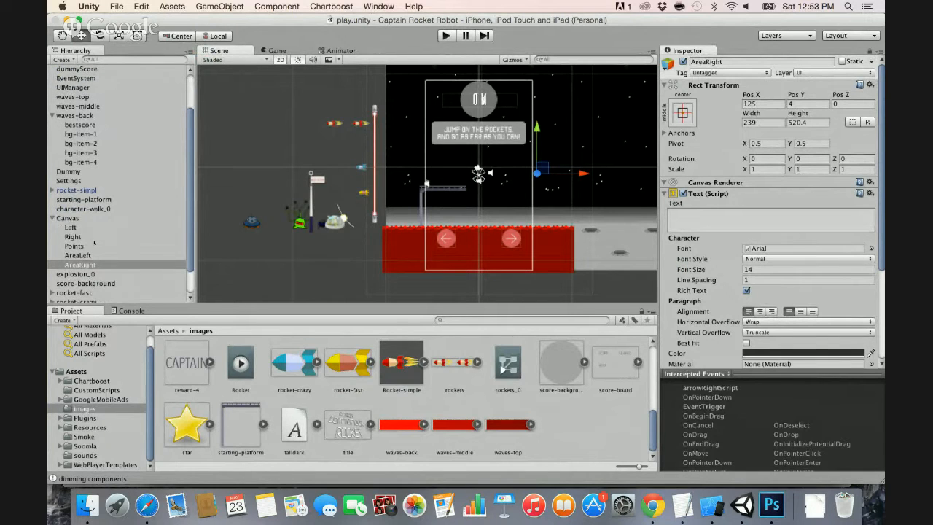
key(Left)
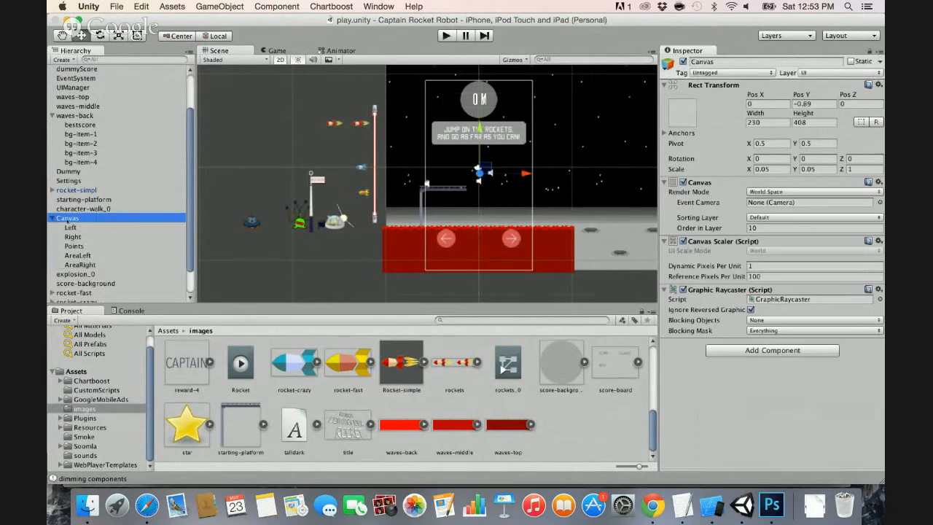
scroll(67, 223, down, 1)
click(73, 227)
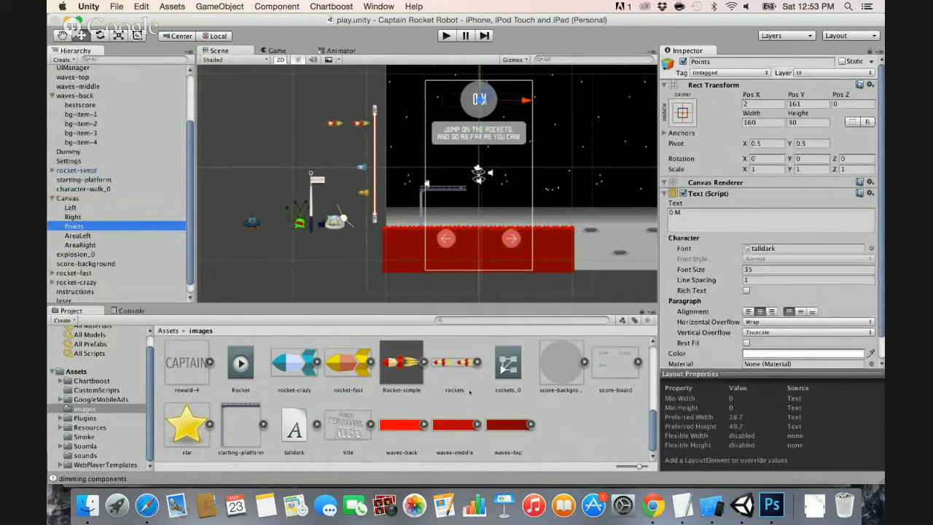
Examine the talldark font's import settings and browse the fonts selectable for the Points text, leaving its font as is.
click(294, 426)
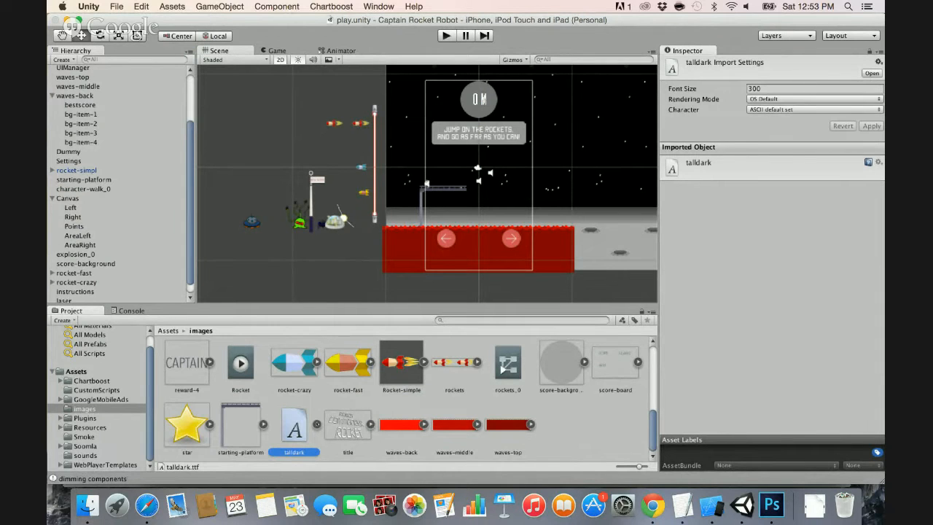
click(77, 227)
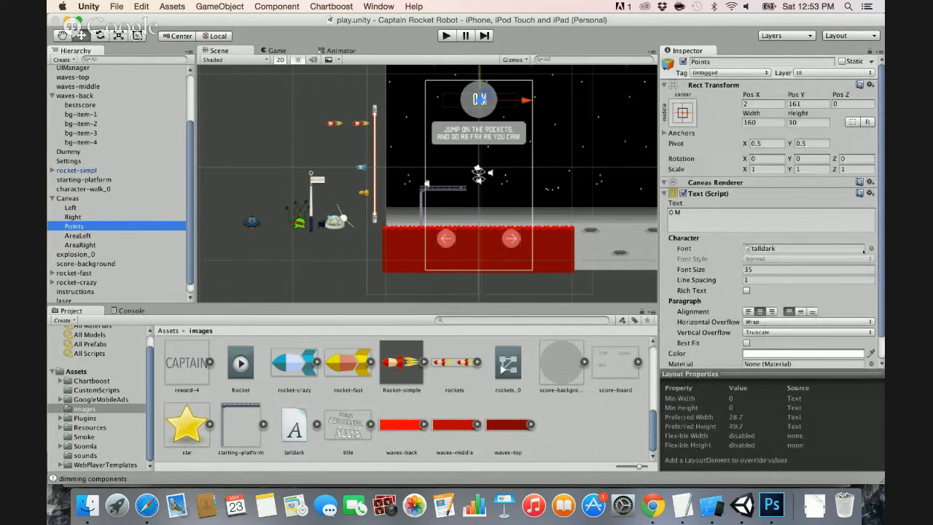
click(871, 248)
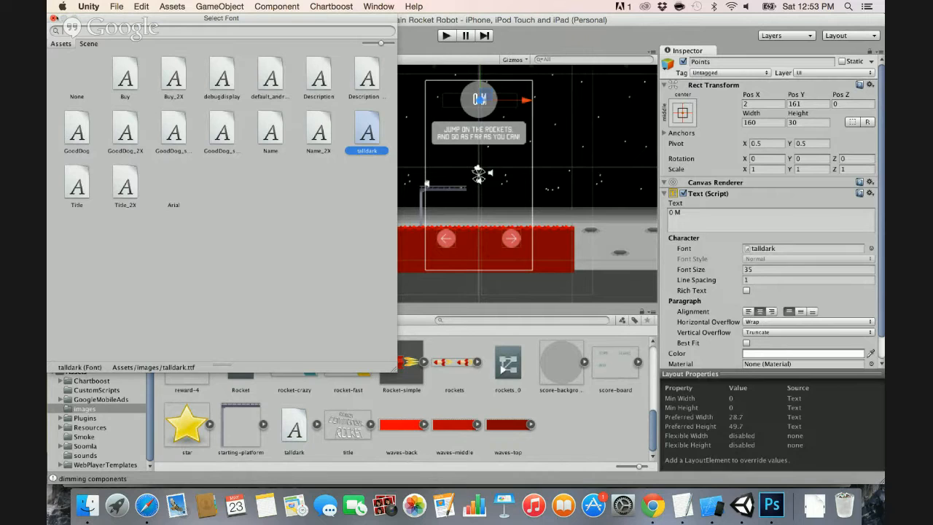
click(53, 18)
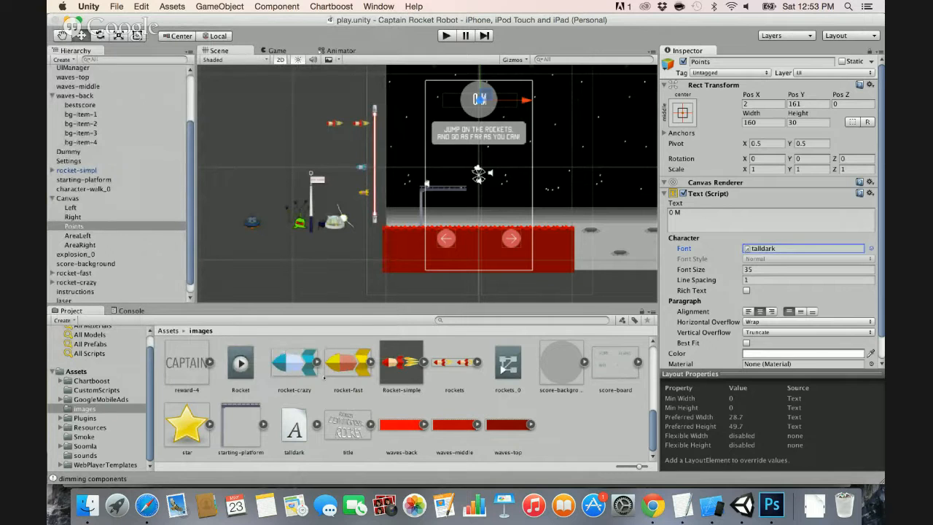
scroll(325, 377, up, 2)
scroll(324, 377, down, 2)
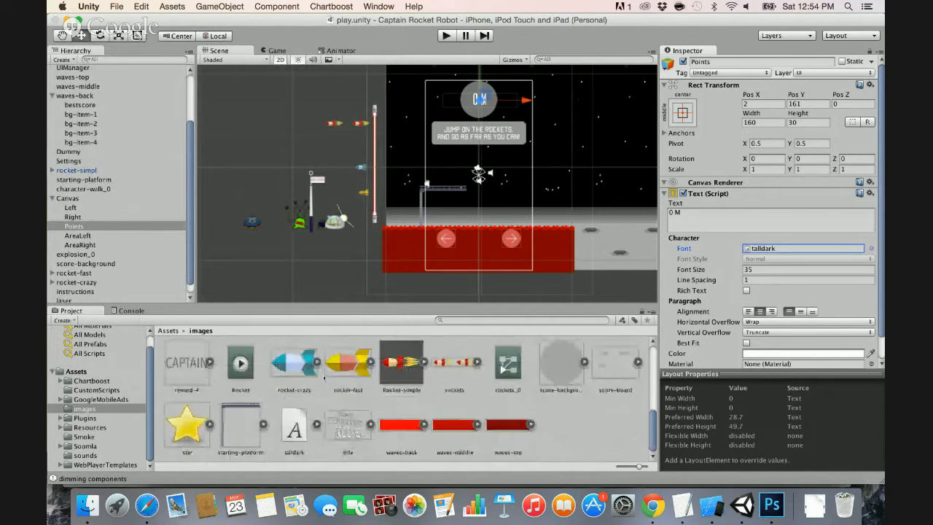
Return to the project's Assets folder and open the GameOver scene.
scroll(325, 377, up, 3)
scroll(324, 377, up, 3)
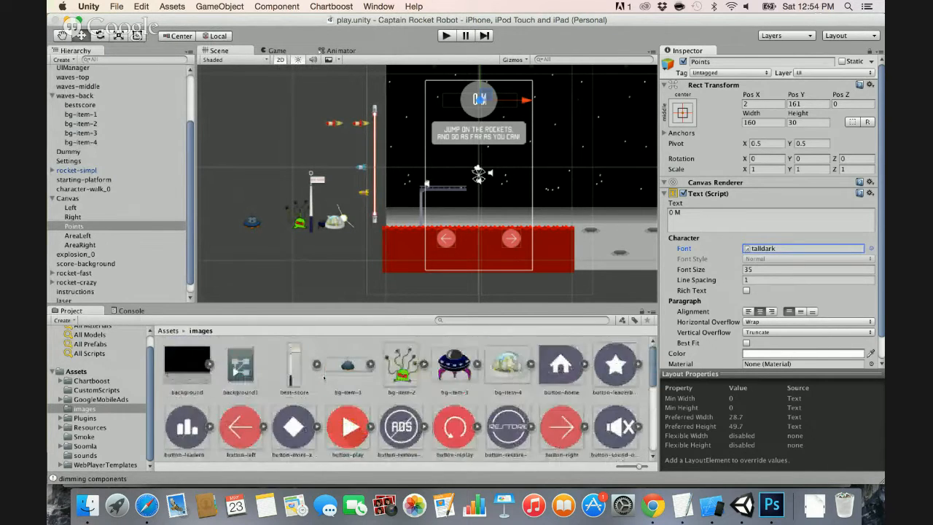
scroll(324, 377, down, 2)
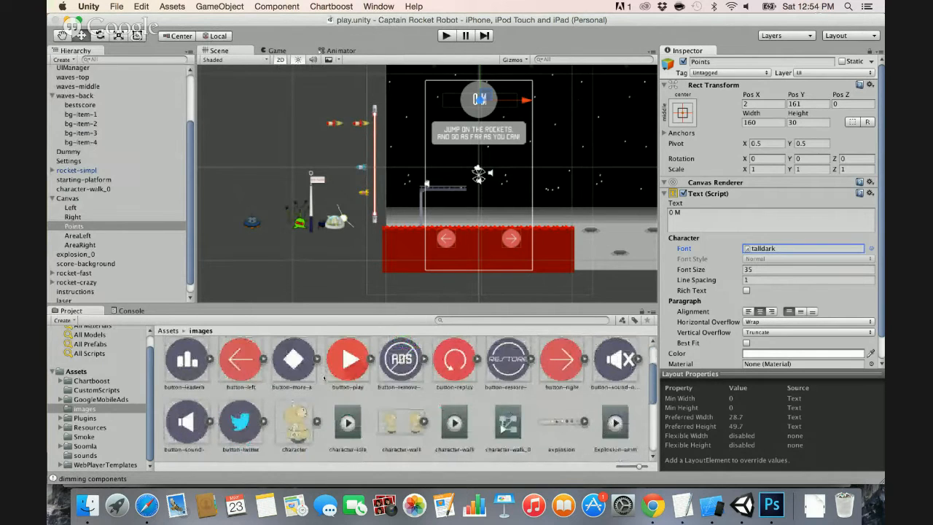
click(78, 372)
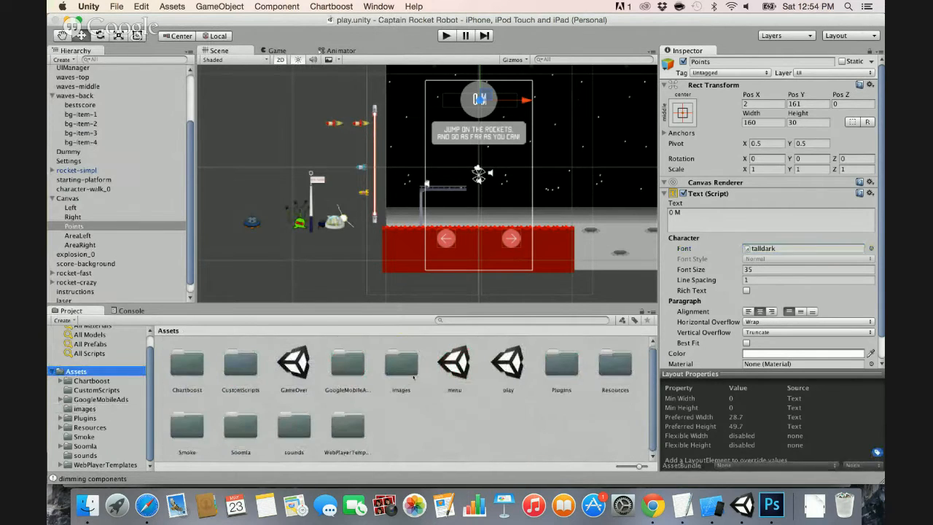
double_click(293, 362)
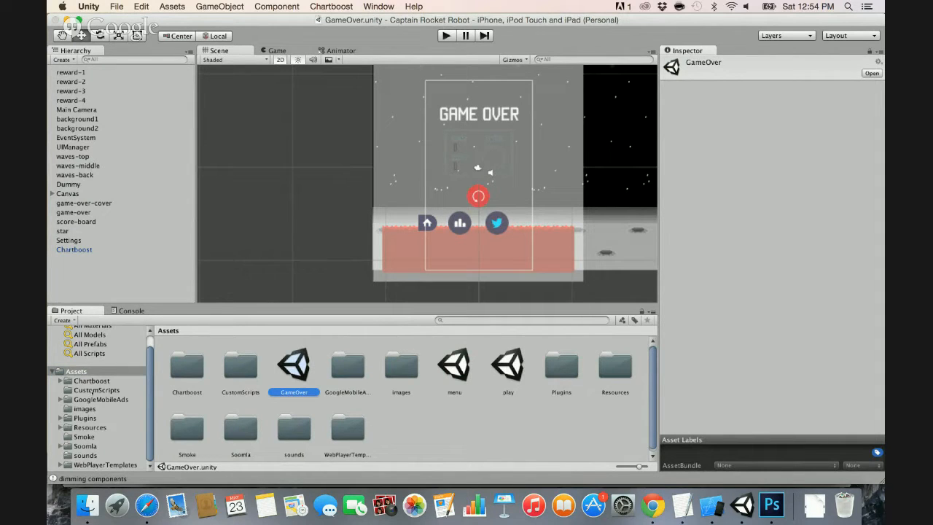
Find the score-board image in the images folder, reveal it in Finder, and open score-board.png in Adobe Photoshop CC.
click(86, 409)
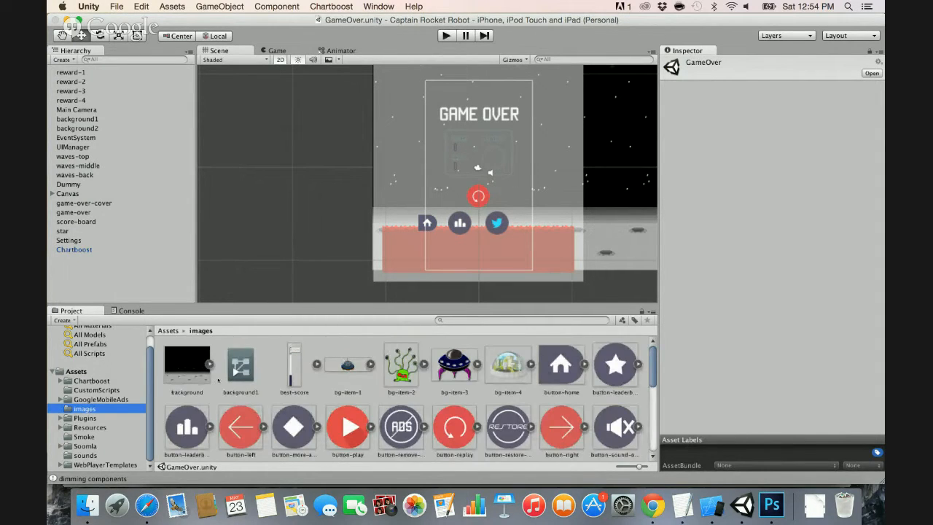
scroll(218, 379, down, 5)
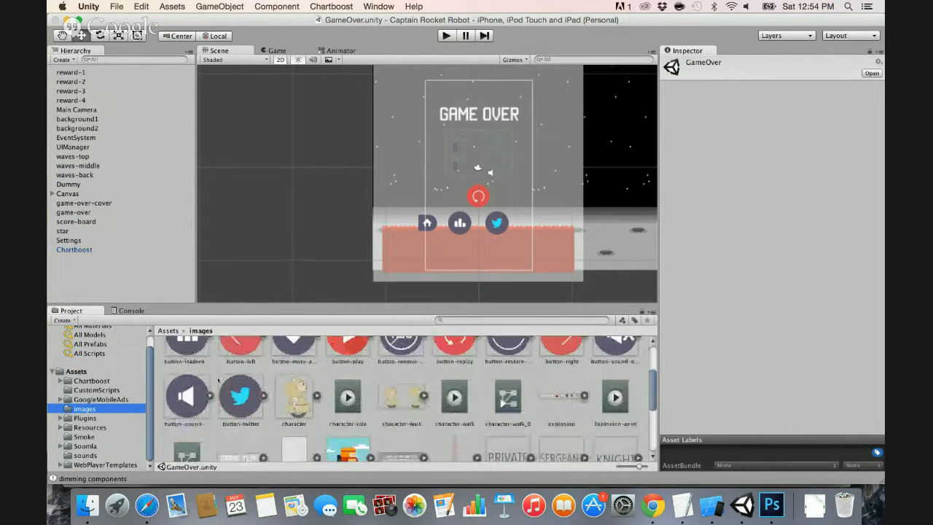
scroll(218, 379, down, 3)
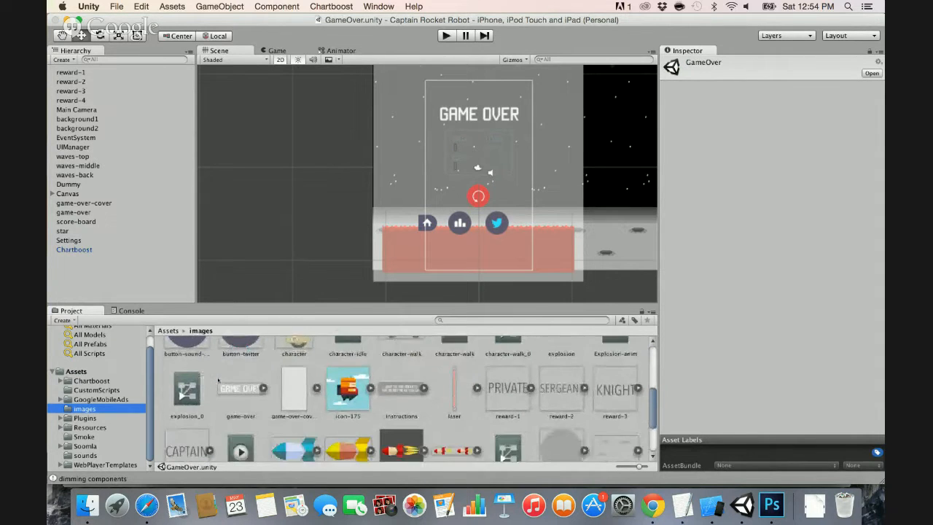
click(615, 417)
right_click(611, 419)
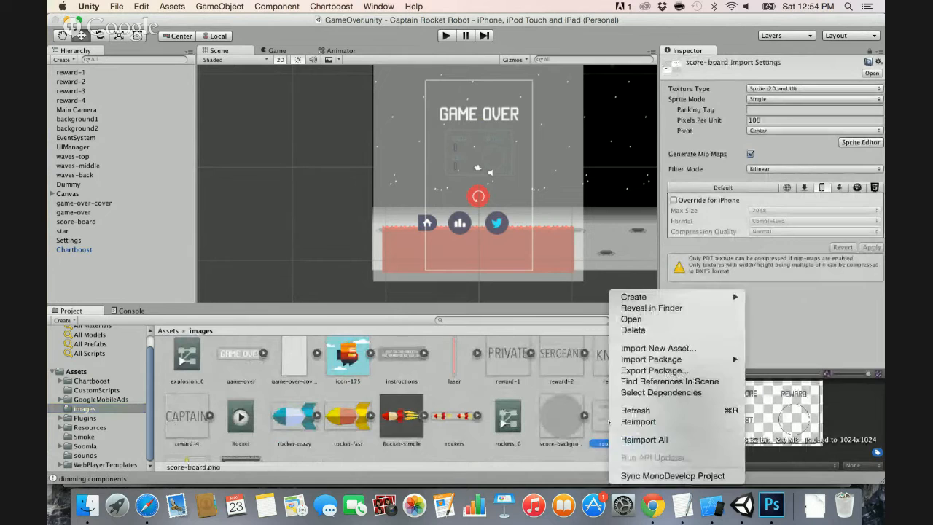
click(651, 307)
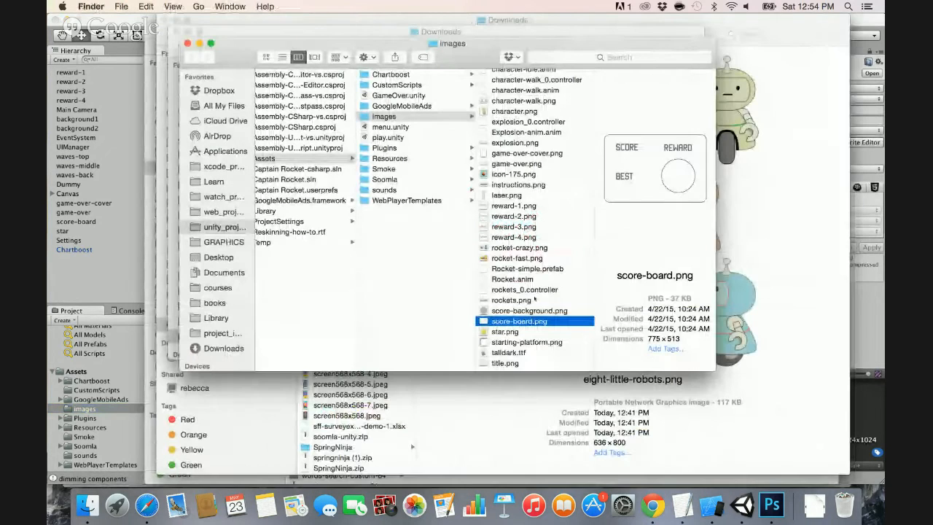
right_click(517, 321)
mouse_move(590, 245)
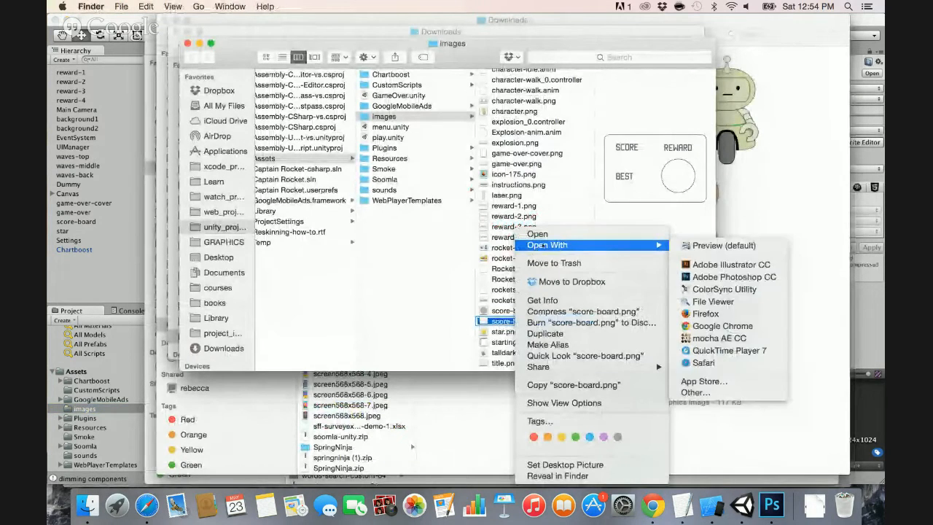
click(722, 277)
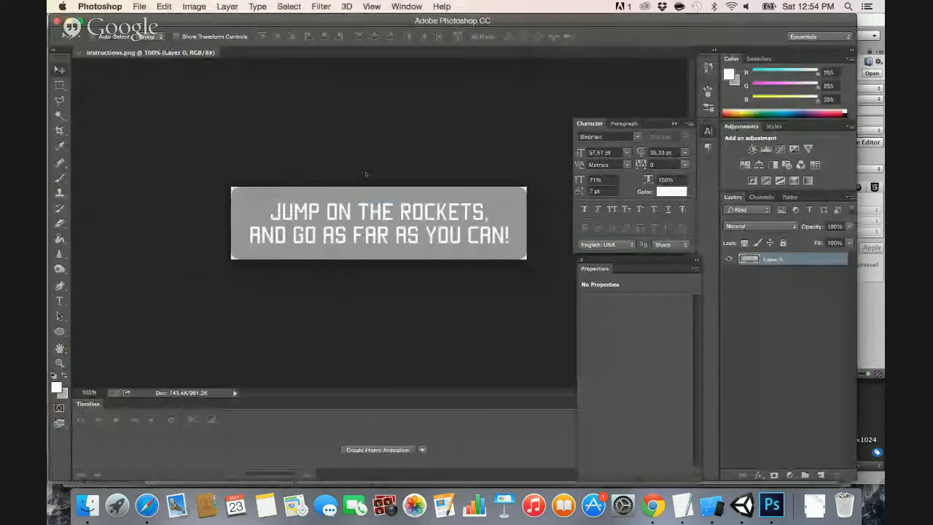
Turn the score board's lines and labels white with a Hue/Saturation adjustment, setting Lightness to +100.
click(193, 7)
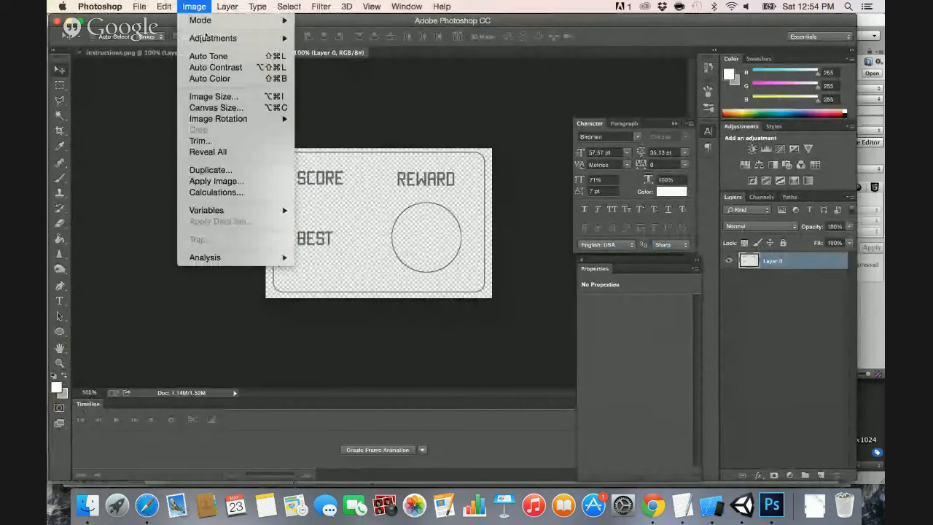
mouse_move(213, 38)
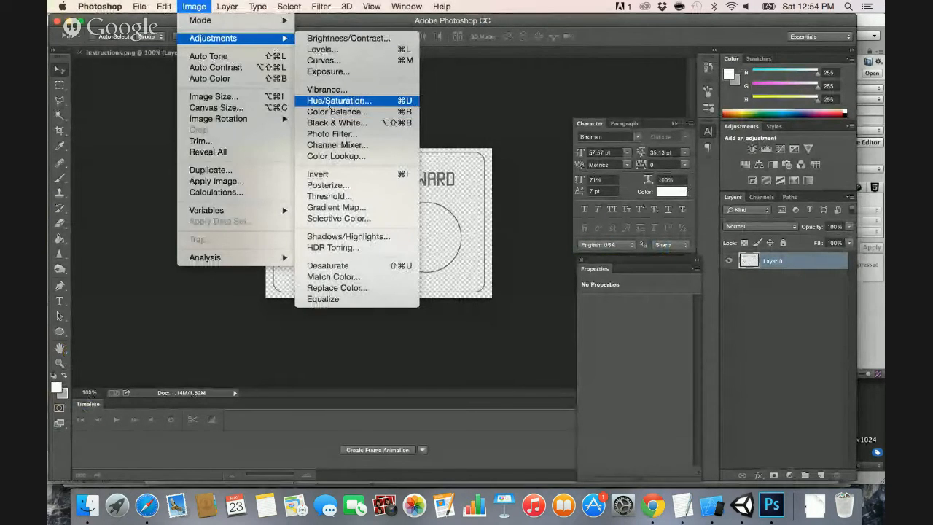
click(339, 101)
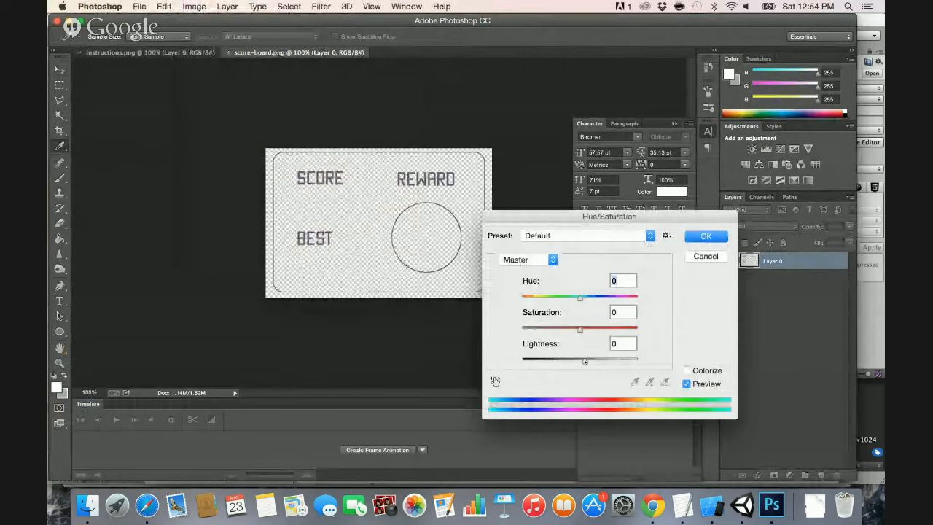
drag(580, 361, 646, 362)
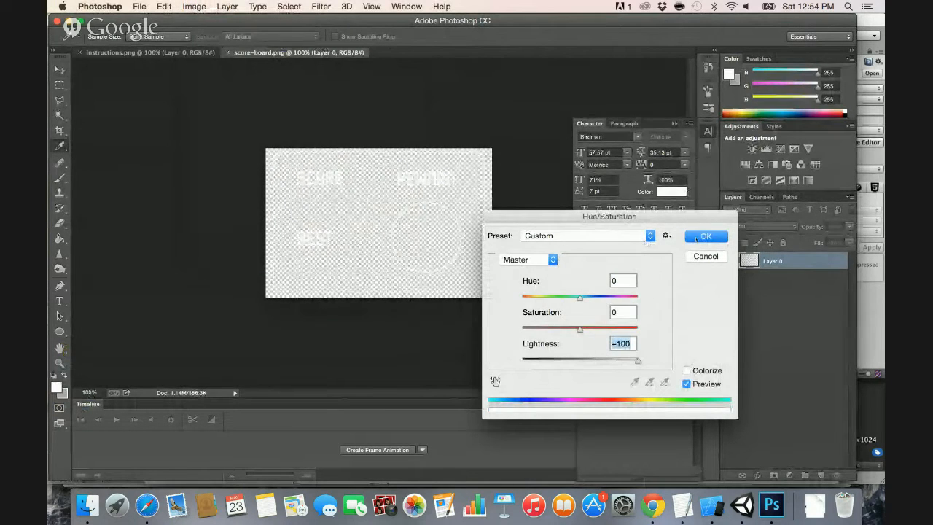
click(698, 237)
Save score-board.png and switch back to Unity.
key(super+s)
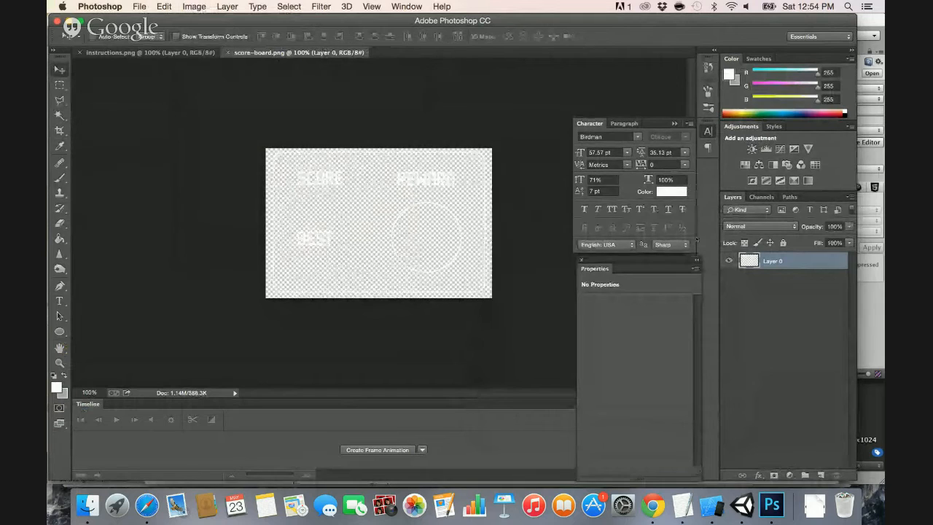
key(super+Tab)
key(super+Tab)
key(super+Tab)
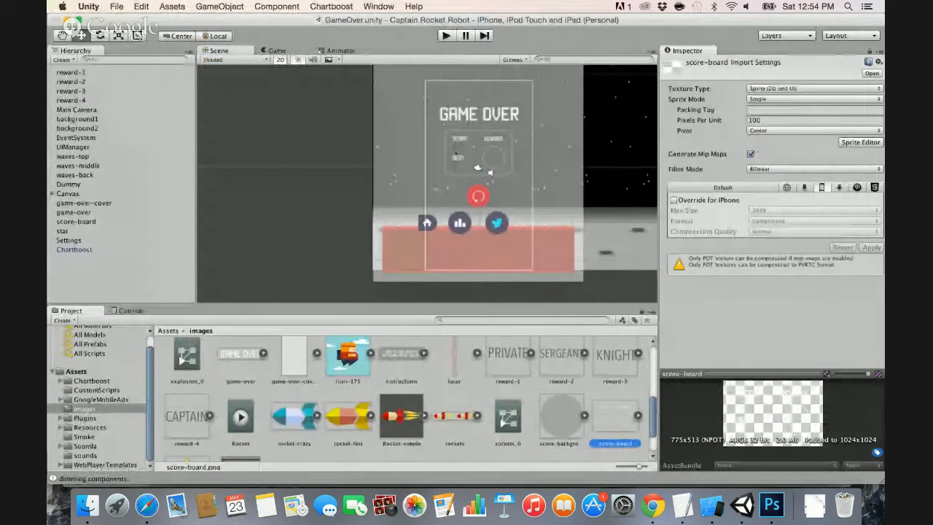
Select the score text on the game-over board and set its color to white.
click(455, 152)
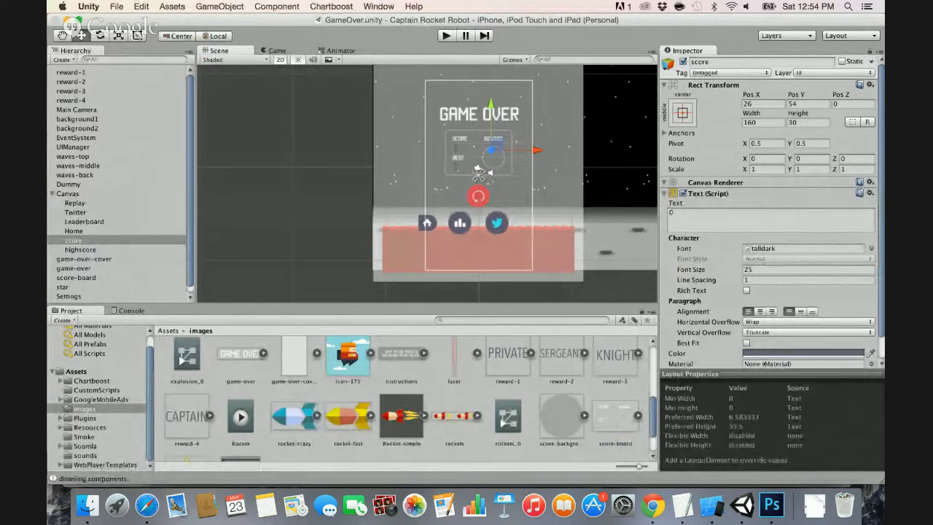
click(803, 353)
drag(72, 94, 50, 36)
click(53, 18)
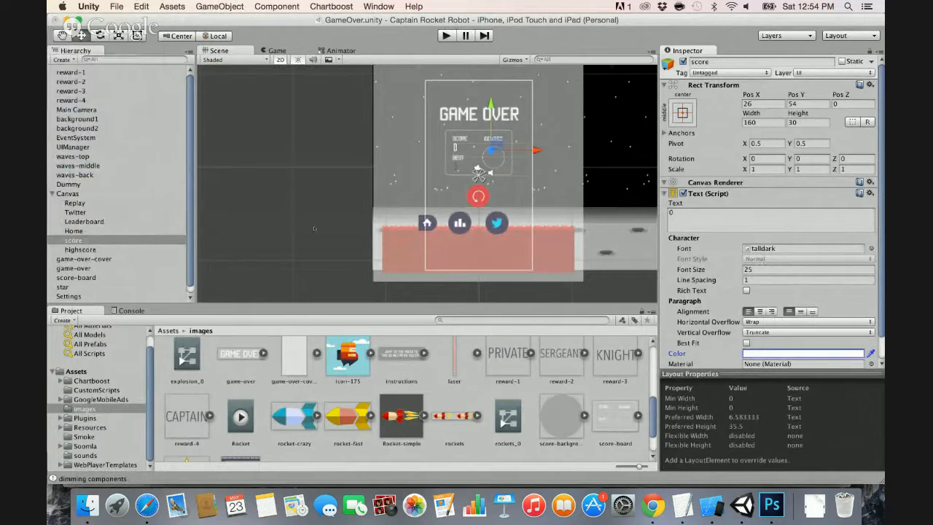
Set the highscore text's color to white and deselect it.
click(73, 249)
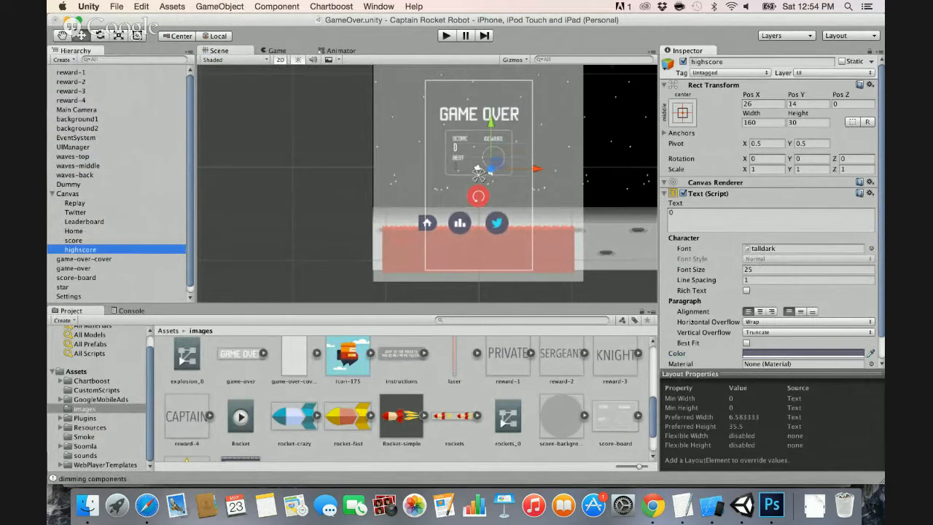
click(771, 354)
drag(105, 91, 55, 59)
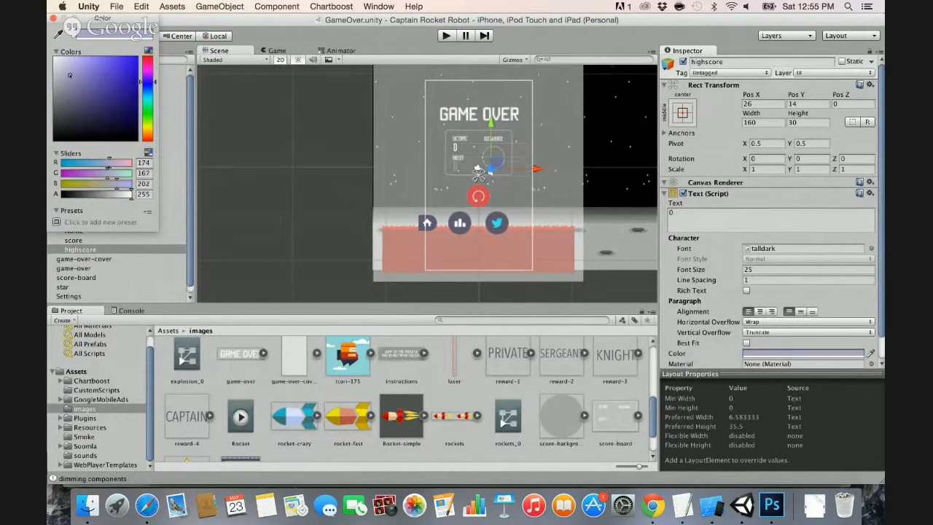
click(53, 17)
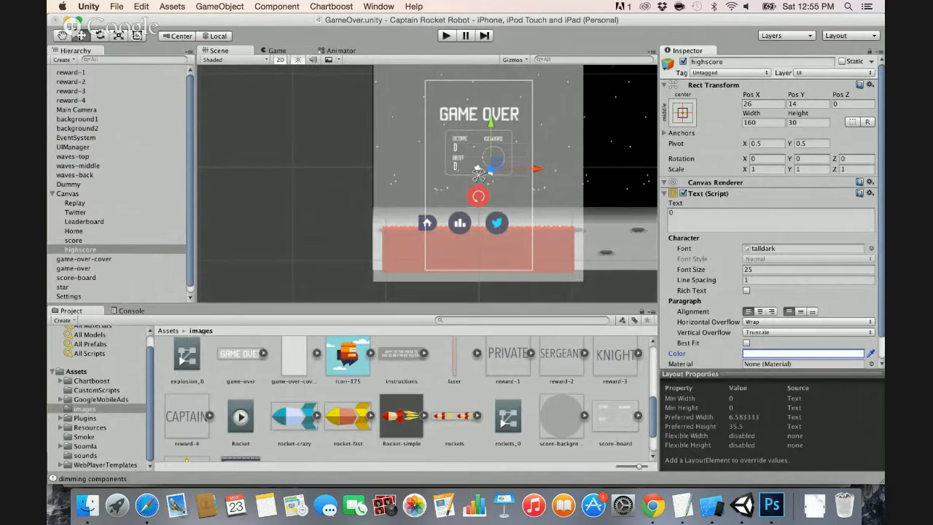
click(295, 148)
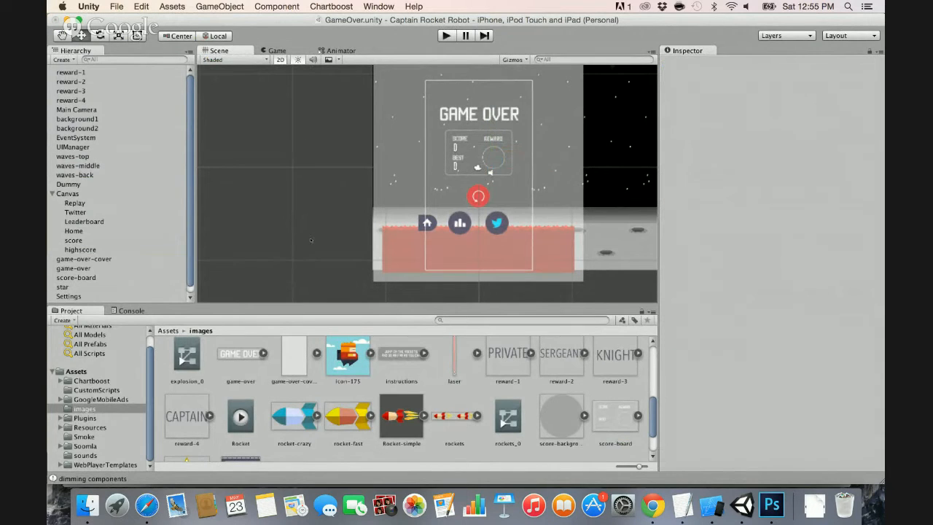
Run the GameOver scene to preview the recoloured score board, stop it, and look through the images folder.
scroll(363, 397, down, 2)
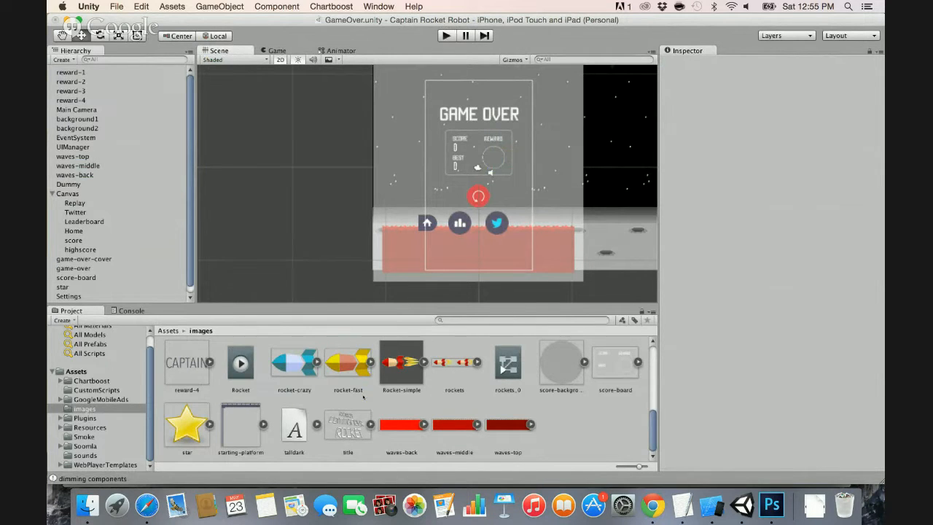
key(super+p)
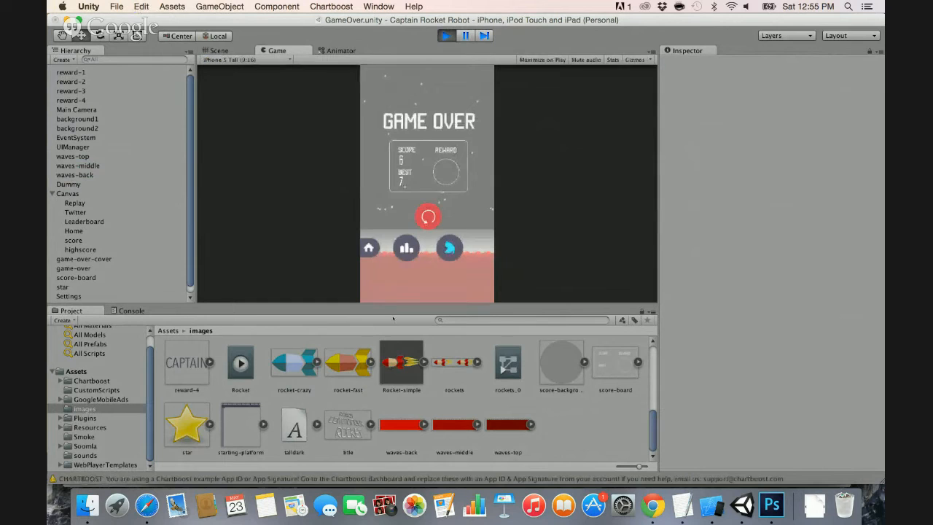
click(445, 36)
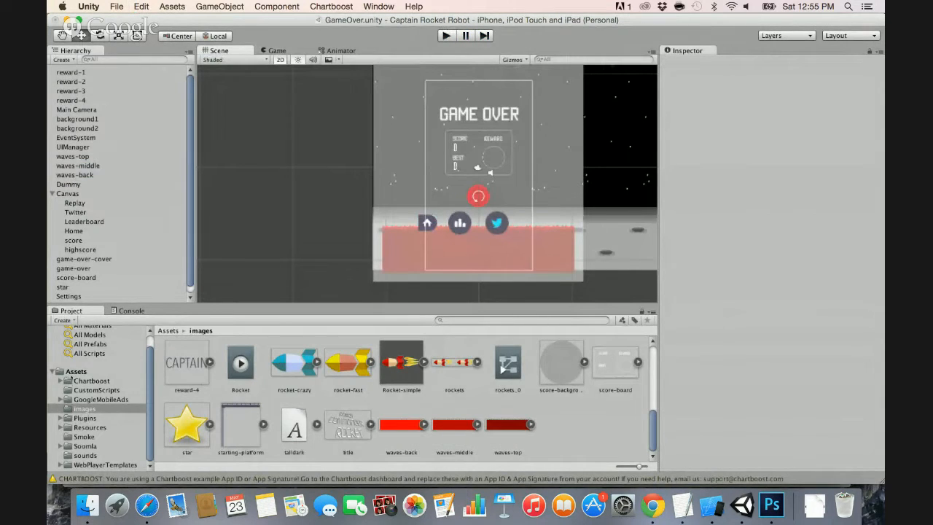
scroll(308, 368, up, 5)
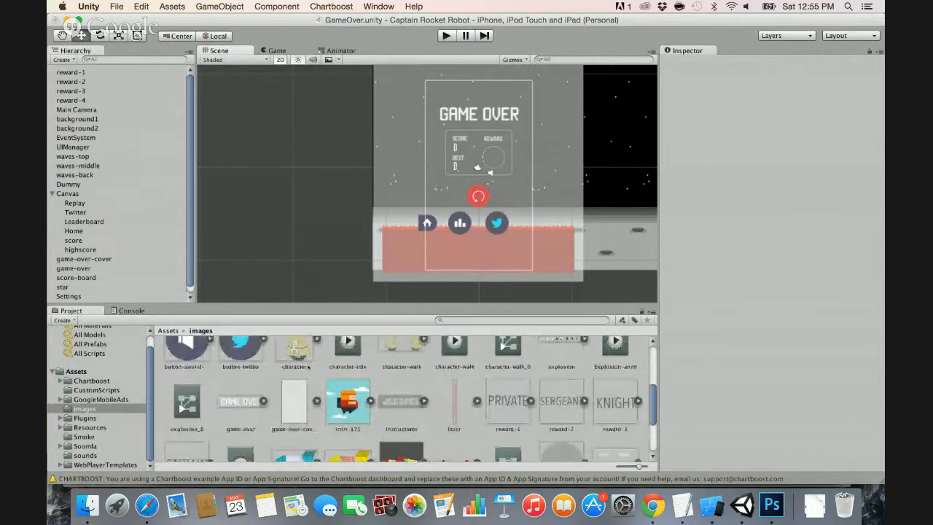
scroll(308, 367, up, 4)
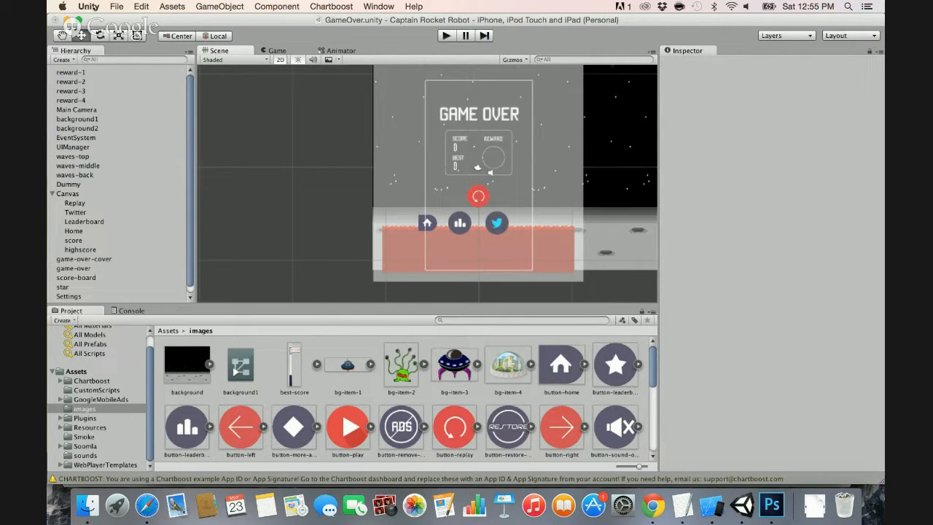
Open the iOS player settings from the project's build settings.
click(114, 5)
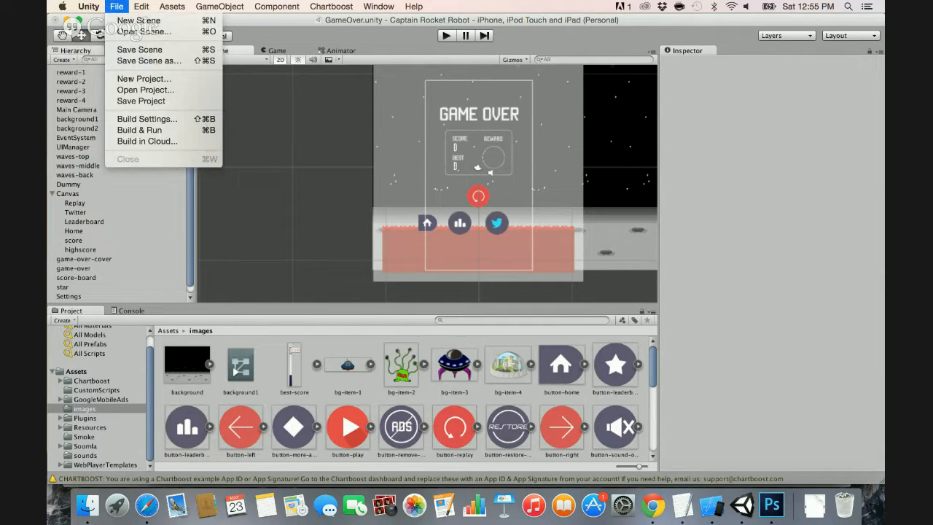
click(135, 118)
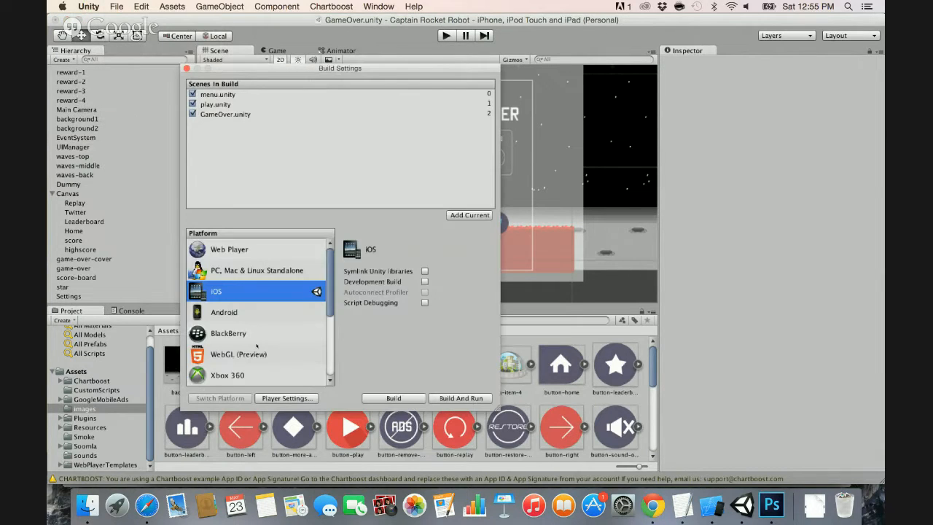
click(281, 398)
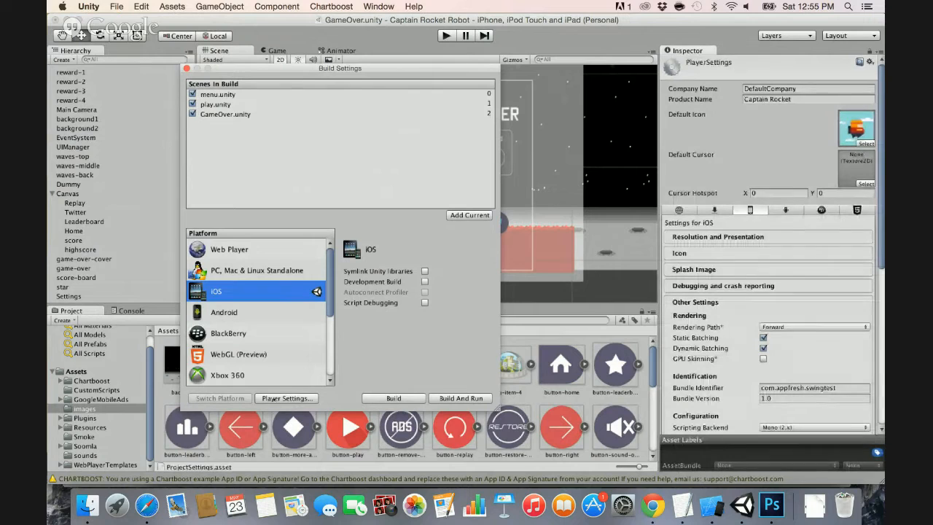
Set the Company Name to AppsFresh.com and move the Build Settings window slightly aside.
click(755, 88)
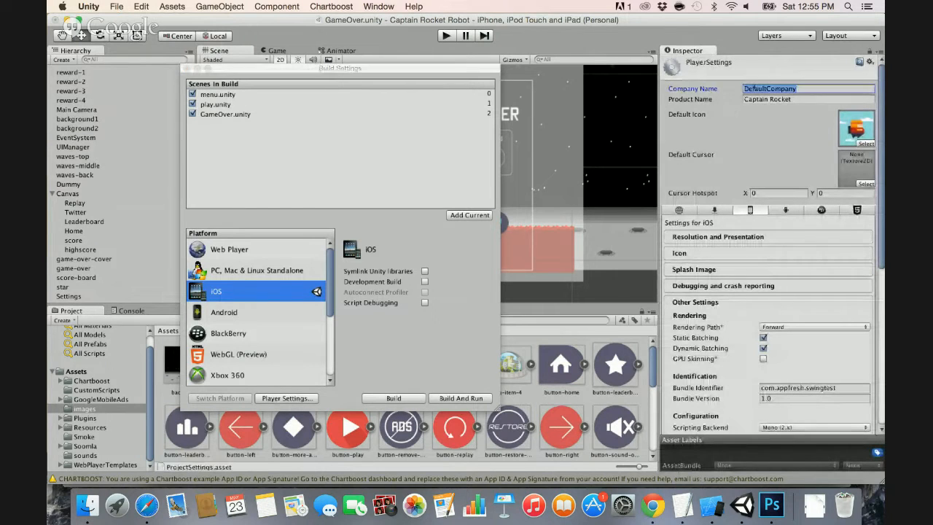
text(Apps)
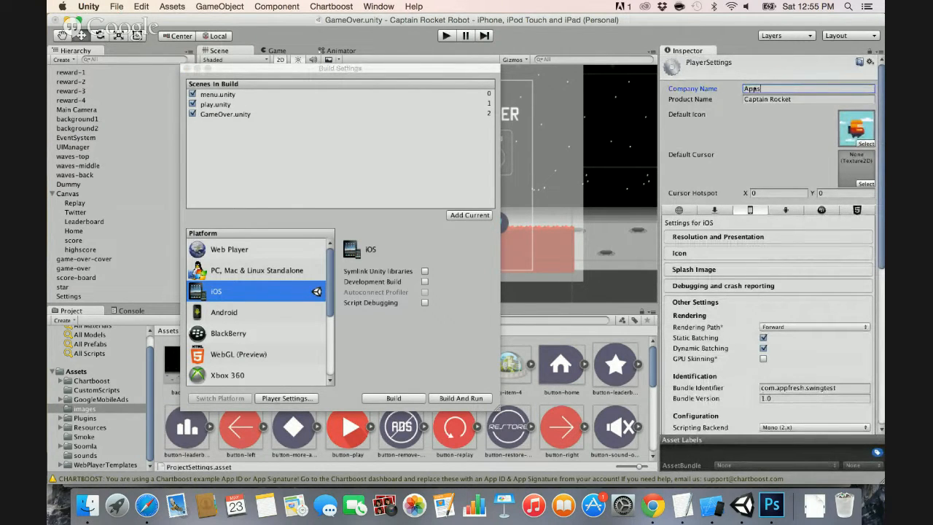
text(Fresh.com)
key(Tab)
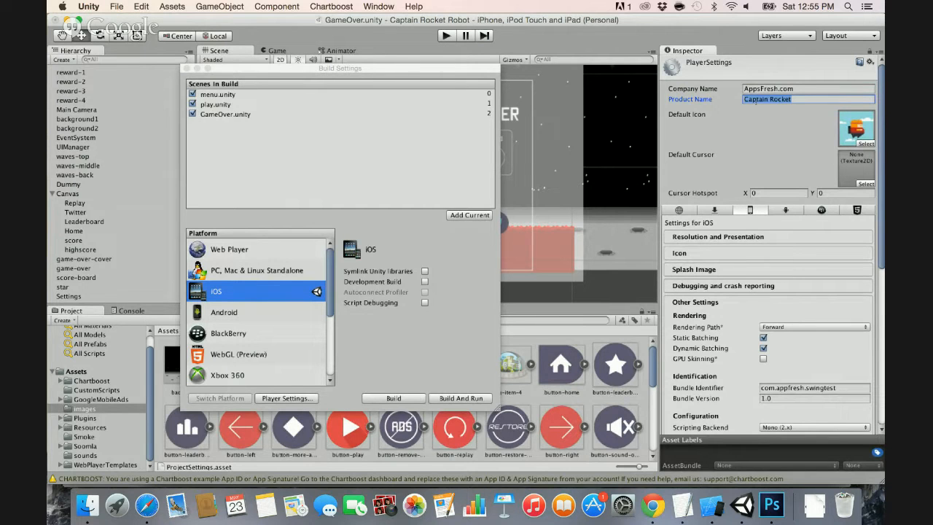
drag(493, 74, 538, 55)
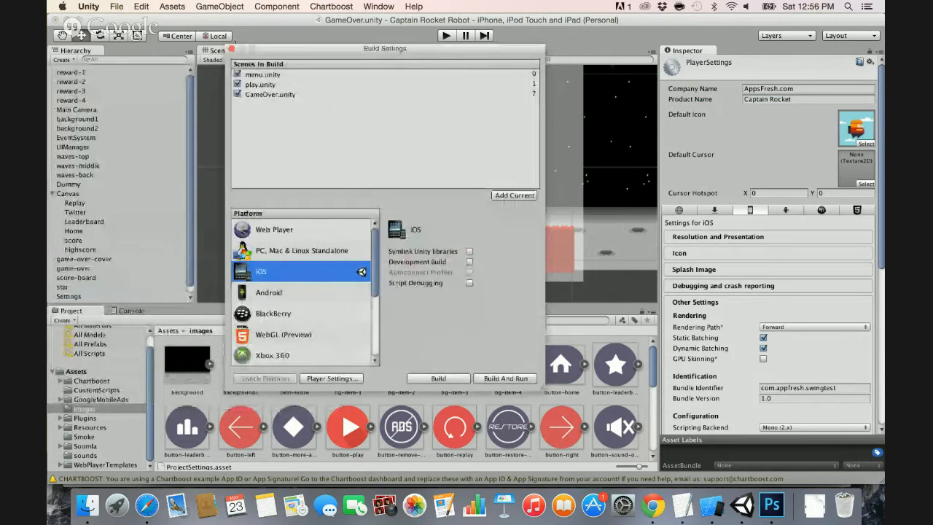
Close the Build Settings window, check the title artwork in the images folder, and set the Product Name to Robot Commander Rocket.
click(232, 49)
click(77, 372)
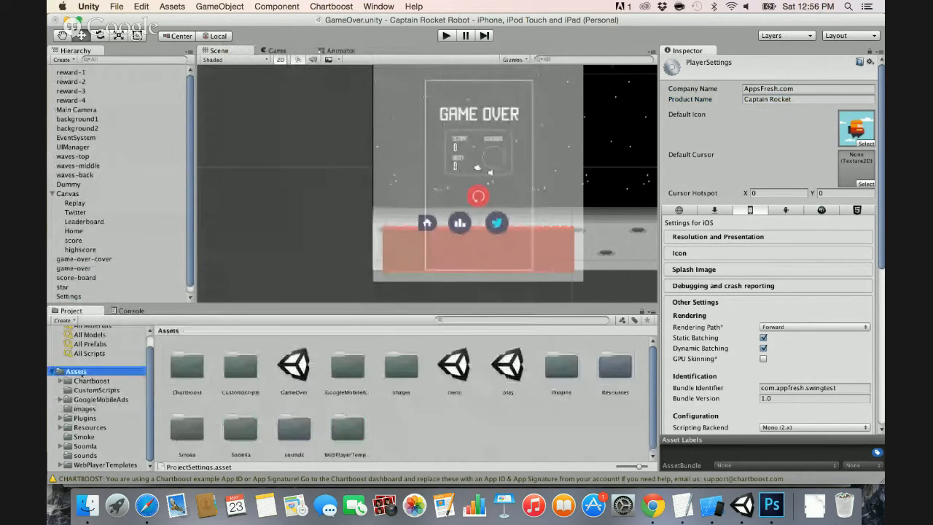
click(84, 409)
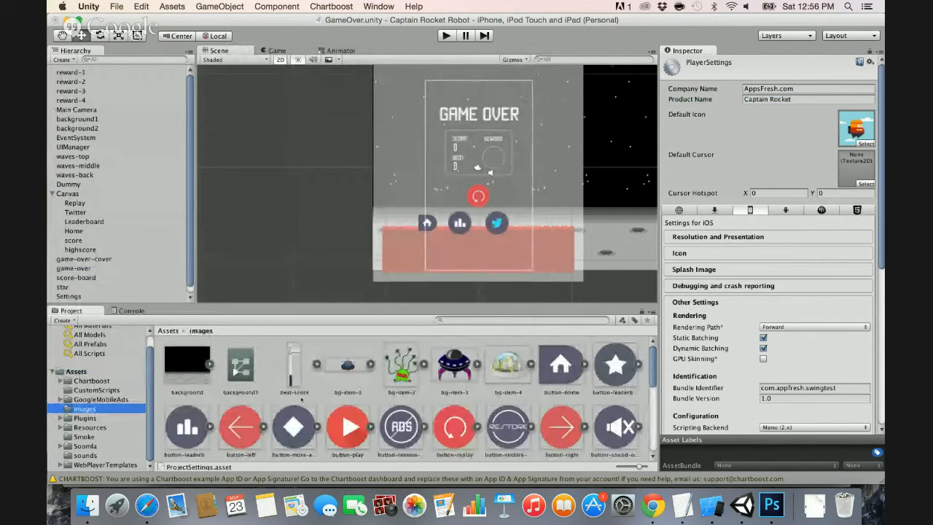
scroll(403, 427, down, 3)
scroll(402, 426, down, 3)
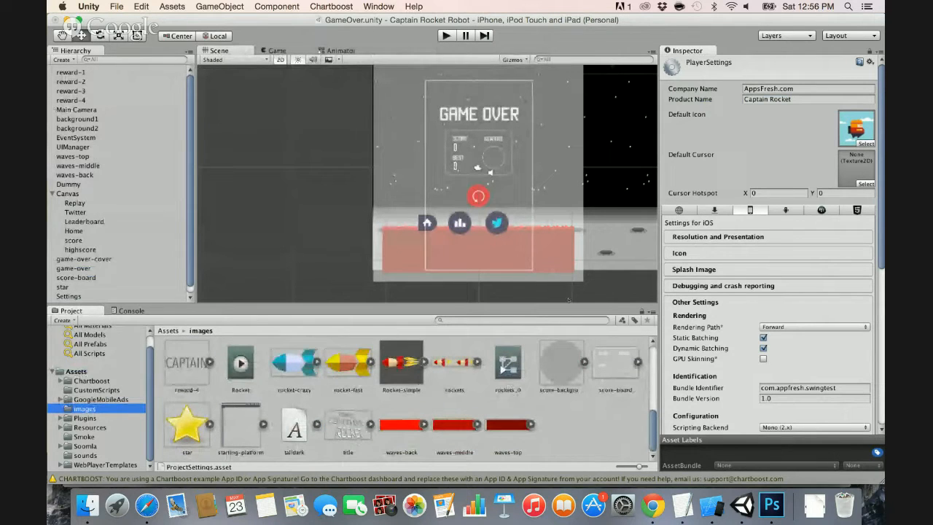
click(769, 99)
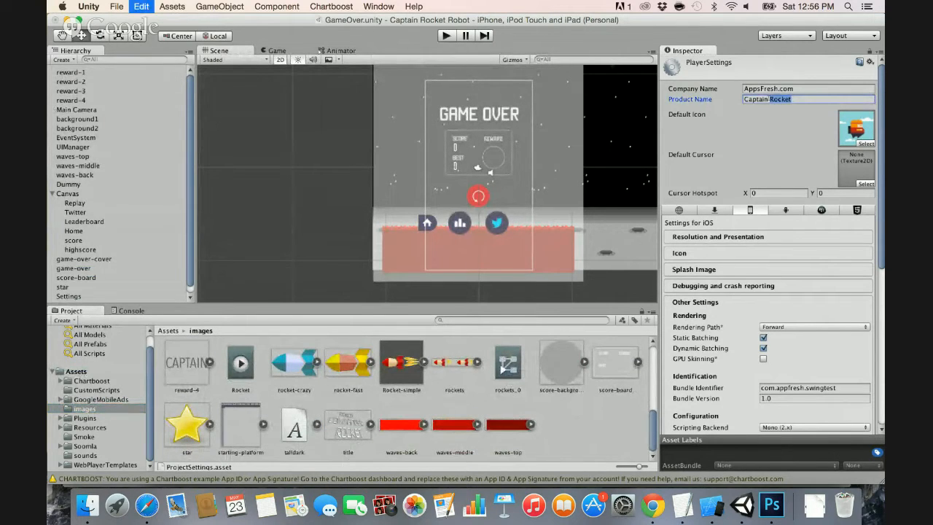
text(Robot C)
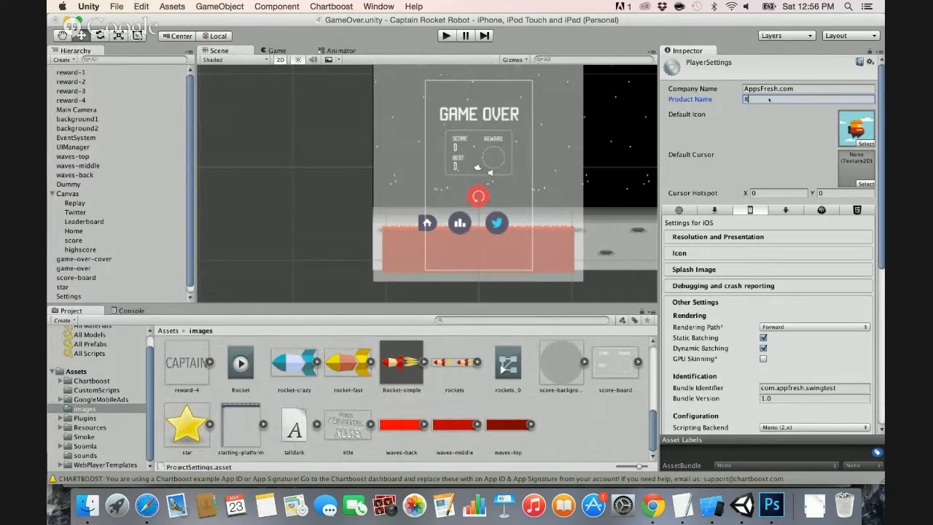
text(ommander Rocket)
Expand the iOS Icon settings and look through the project's images folder in Finder for the app icon file.
scroll(756, 265, down, 1)
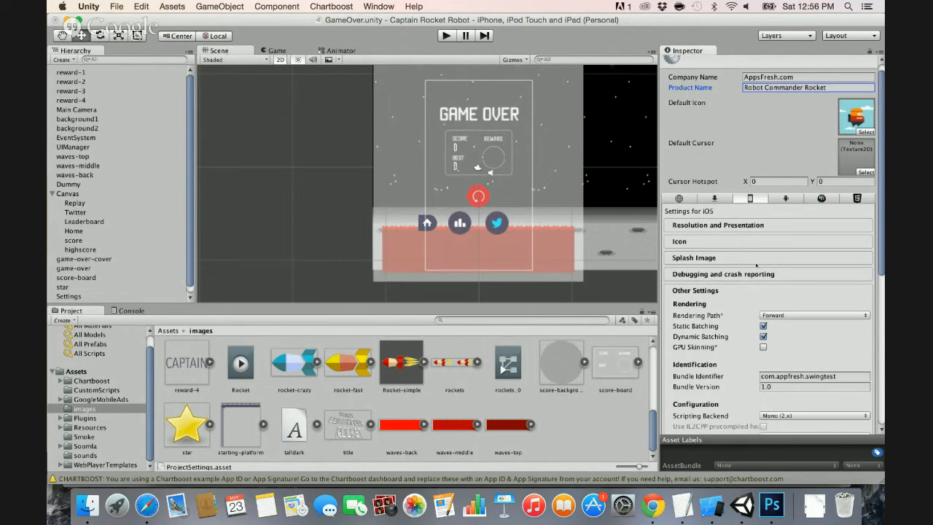
click(712, 244)
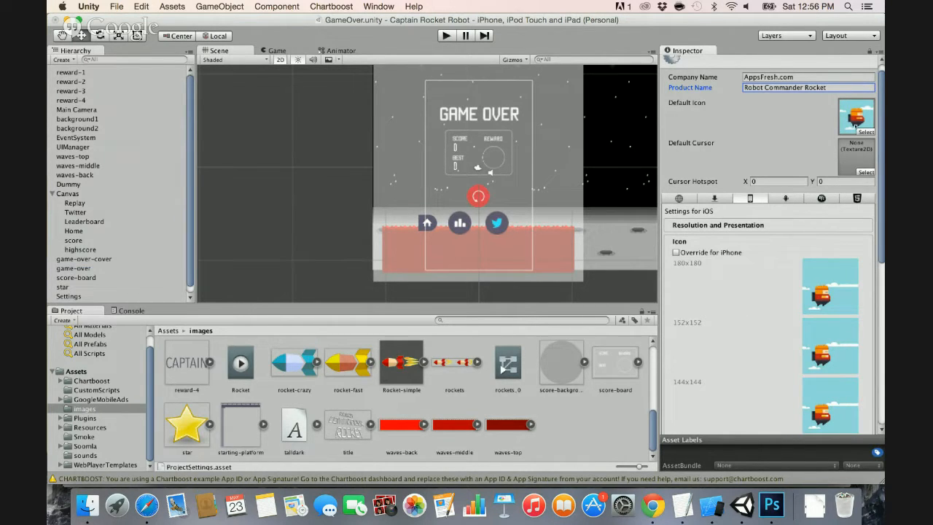
key(super+Tab)
key(super+Tab)
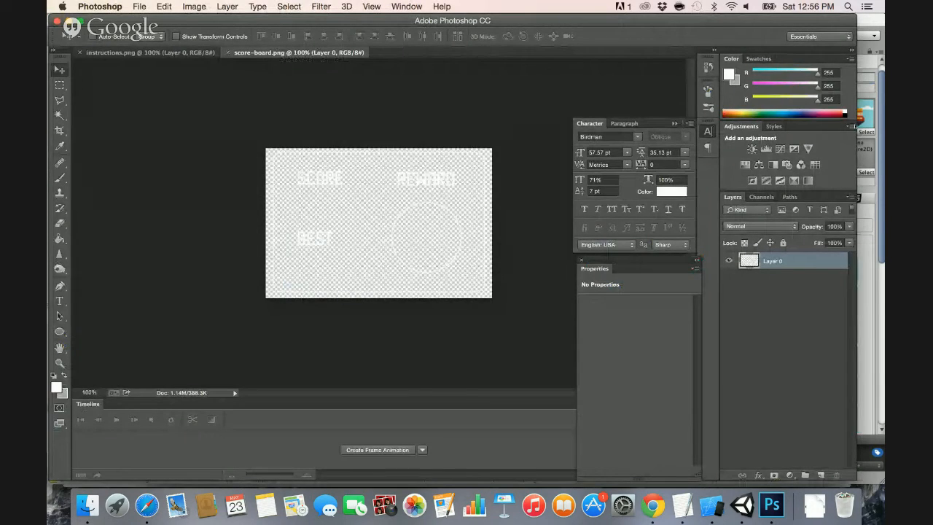
key(super+Tab)
key(super+Tab)
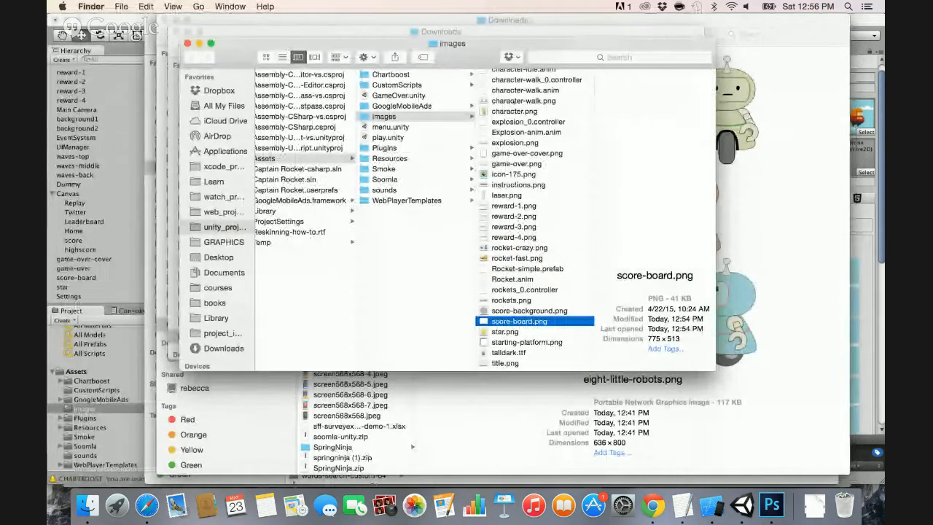
scroll(498, 196, down, 3)
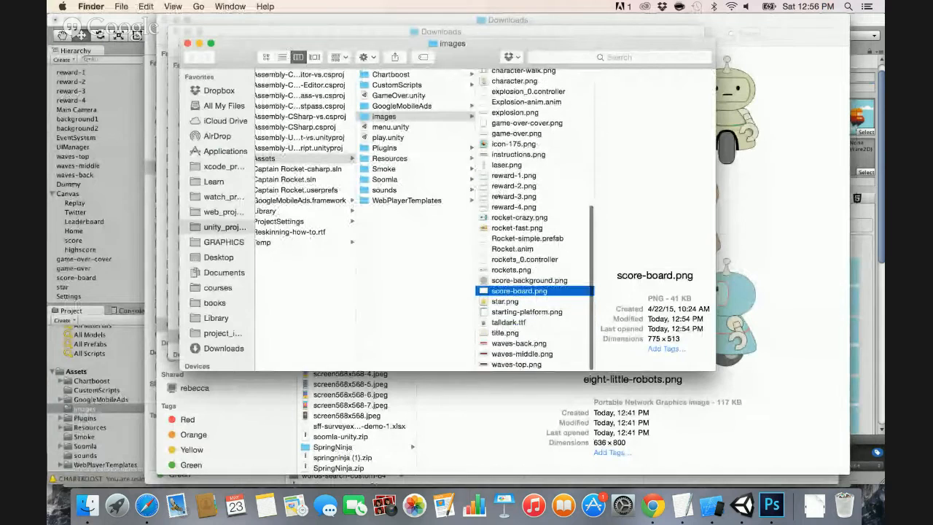
scroll(499, 196, up, 10)
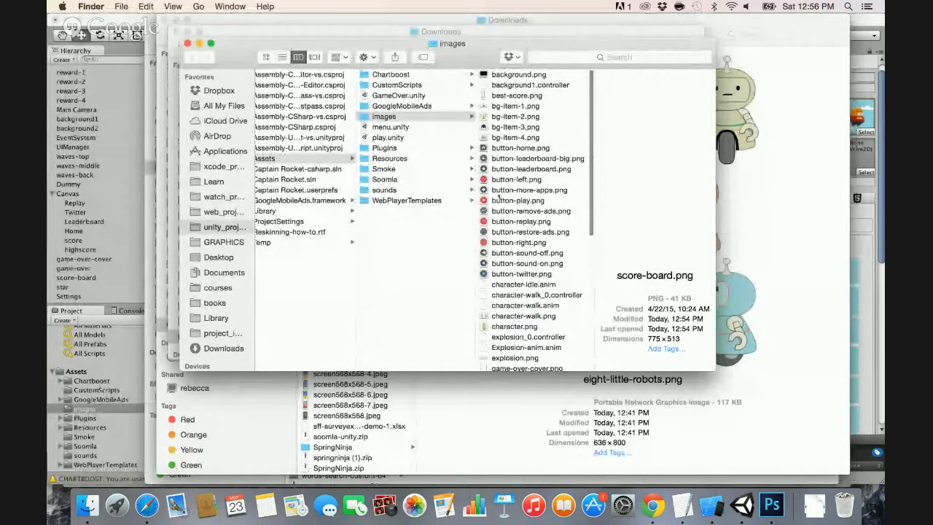
key(super+Tab)
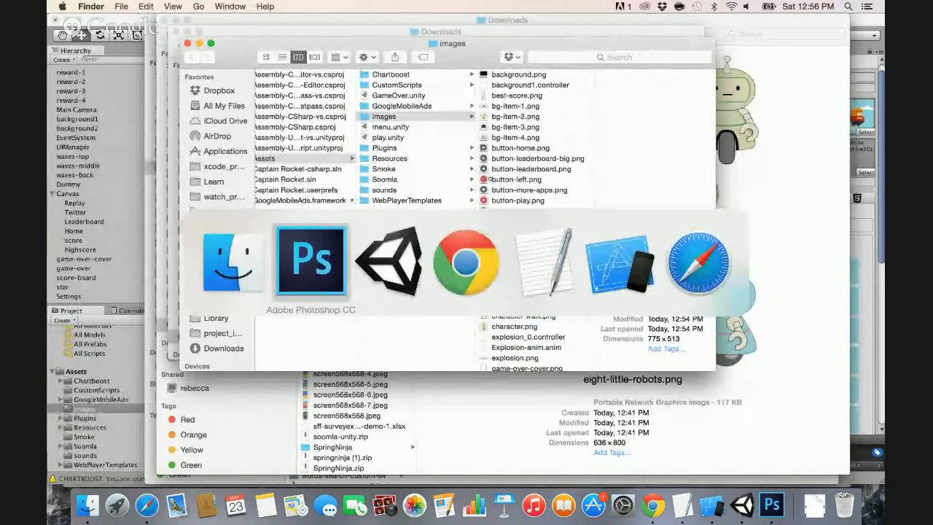
key(super+Tab)
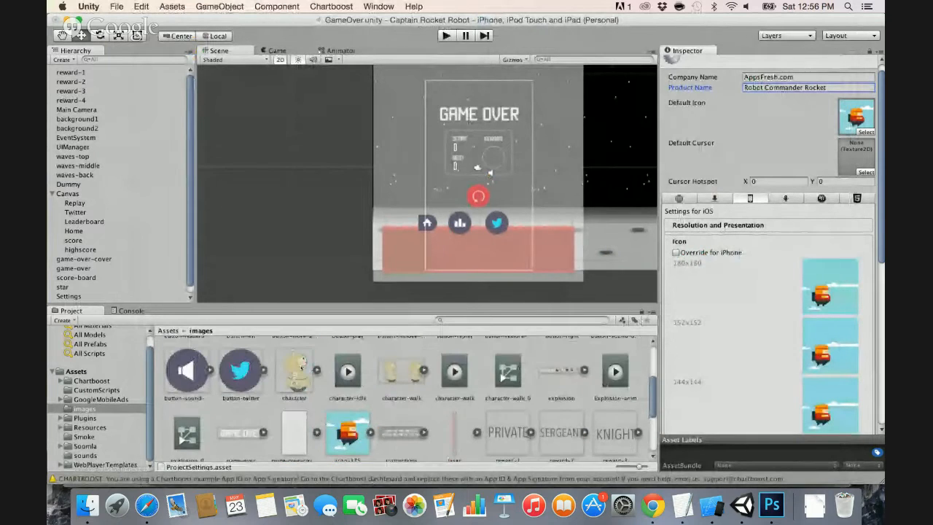
Reveal the icon-175 image from the project's images in Finder and open it in Photoshop.
scroll(343, 437, down, 1)
click(342, 427)
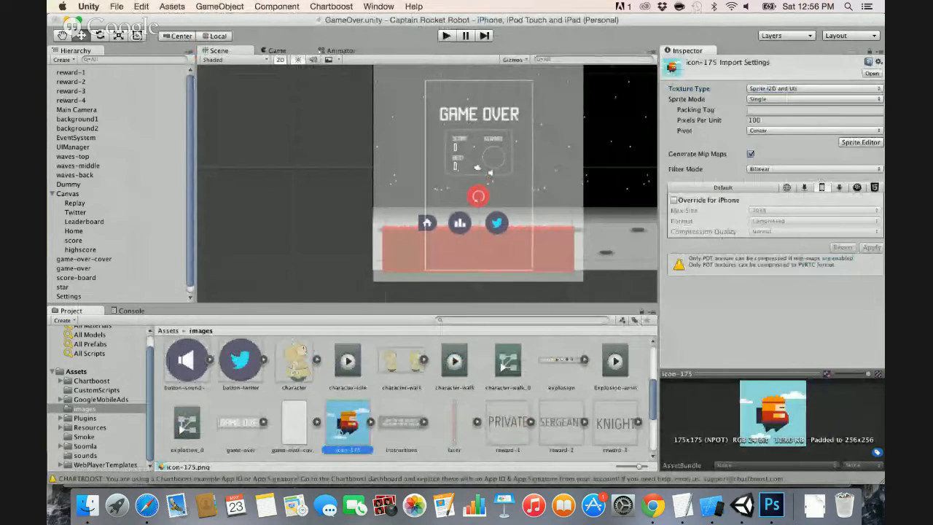
right_click(342, 430)
click(382, 307)
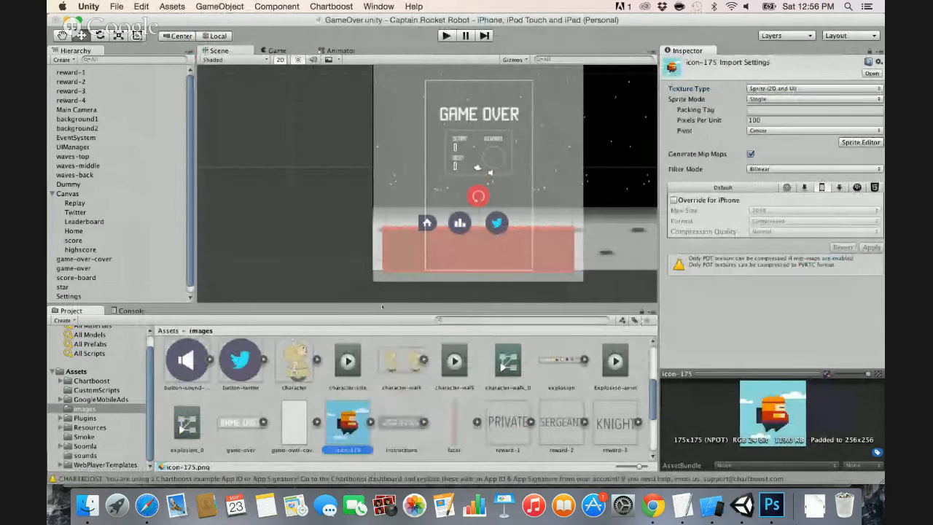
right_click(482, 218)
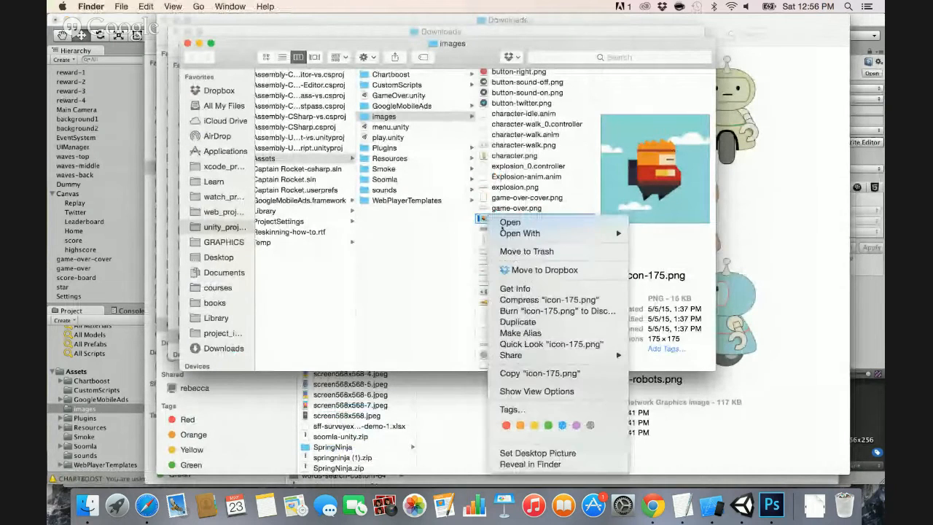
mouse_move(514, 232)
click(655, 269)
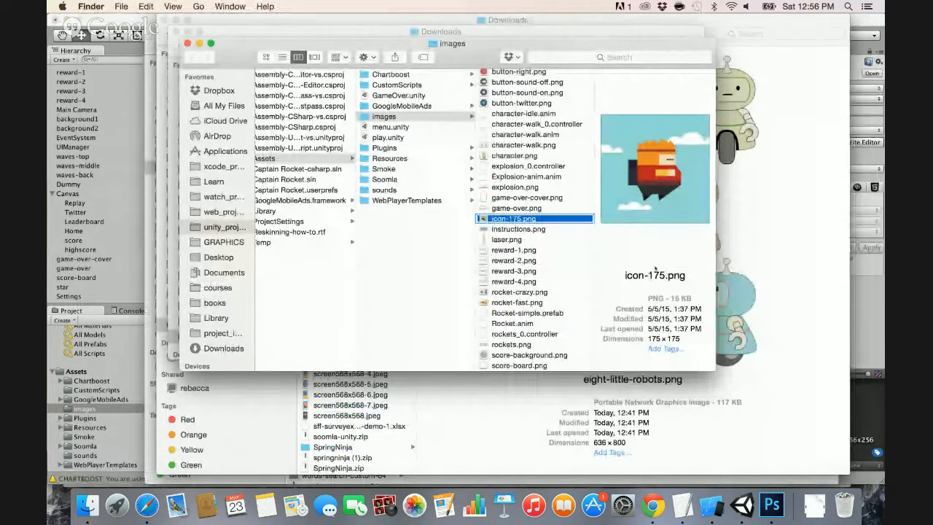
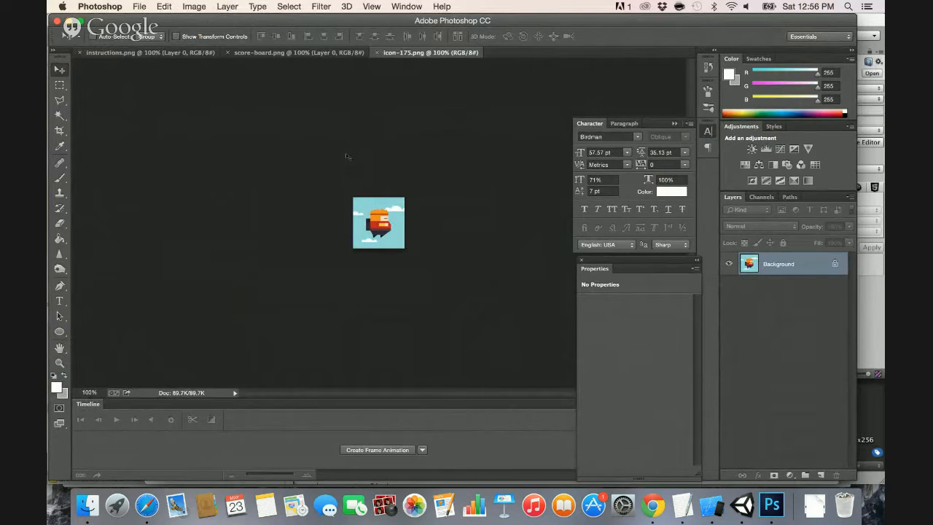
Create a new 1024 by 1024 pixel document with a white background.
key(super+n)
double_click(337, 175)
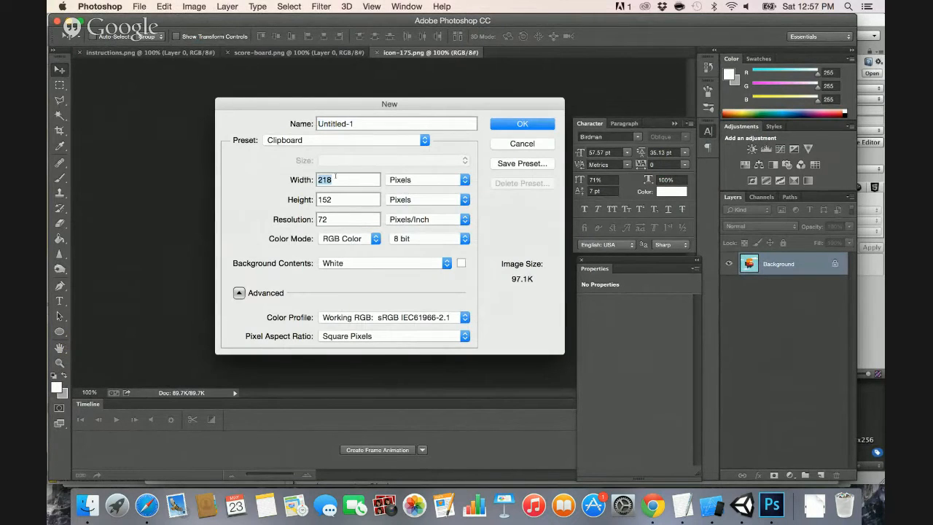
text(1024)
key(Tab)
text(1024)
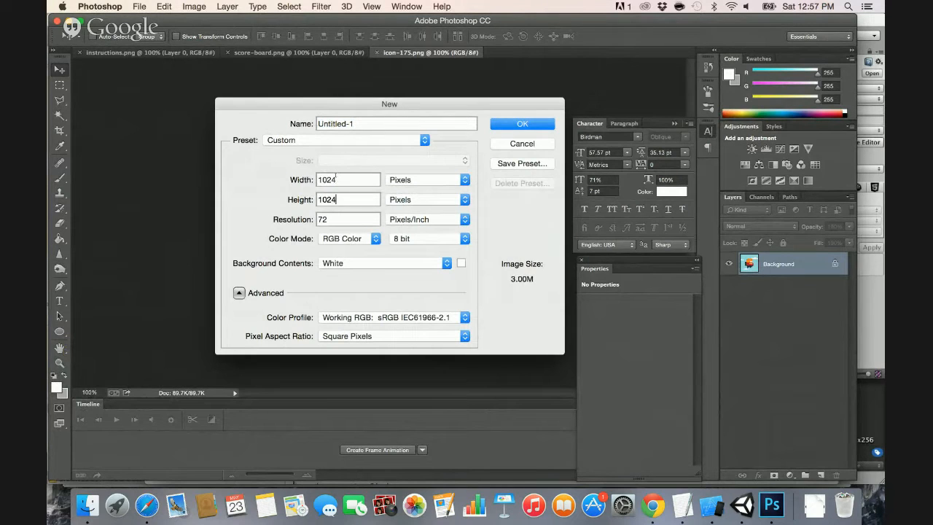
key(Return)
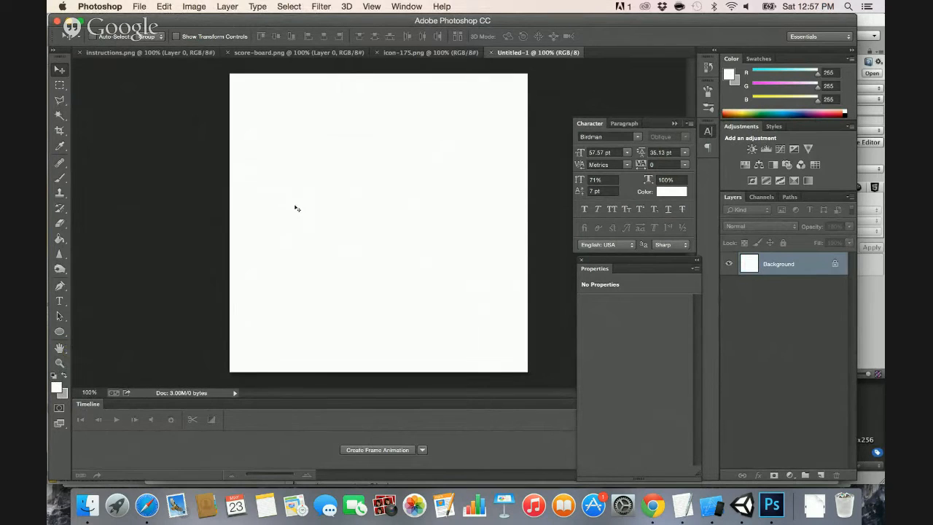
Switch the images folder in Finder to Cover Flow view and open background.png in Photoshop.
key(super+Tab)
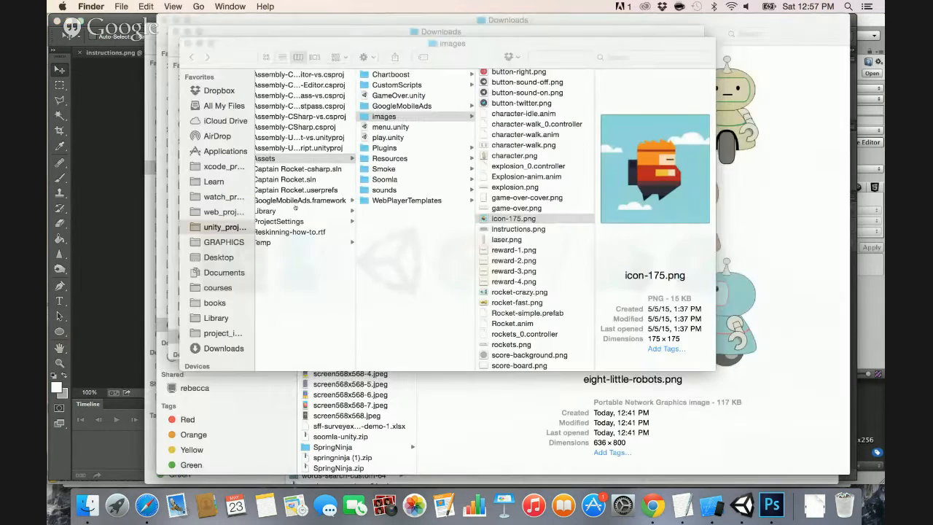
click(314, 57)
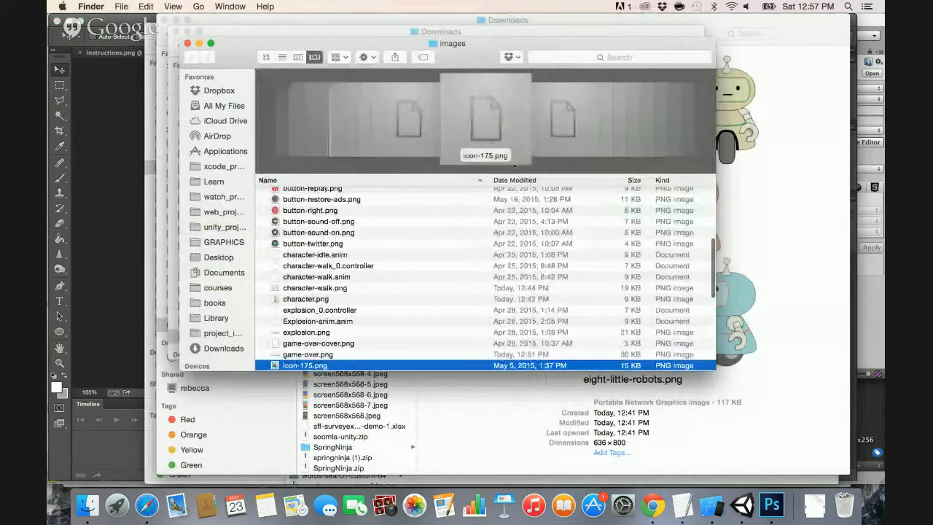
scroll(353, 153, up, 15)
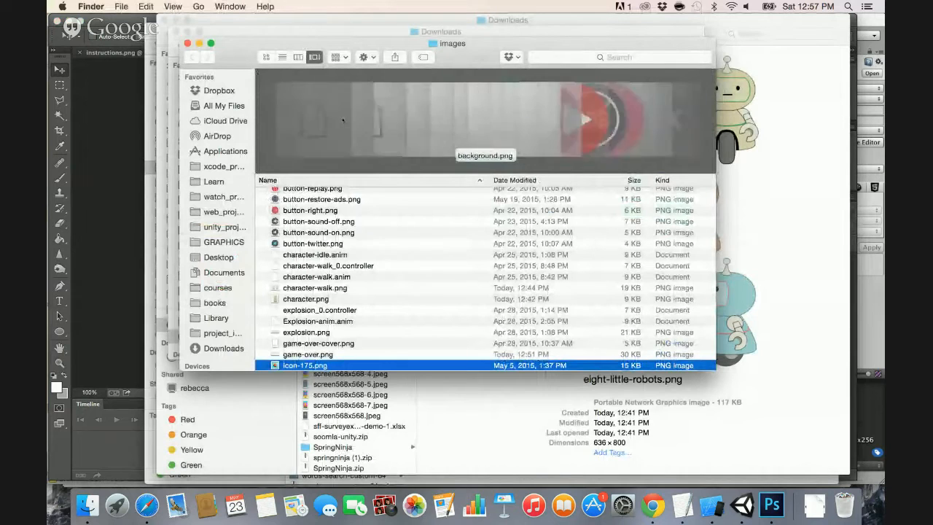
right_click(296, 192)
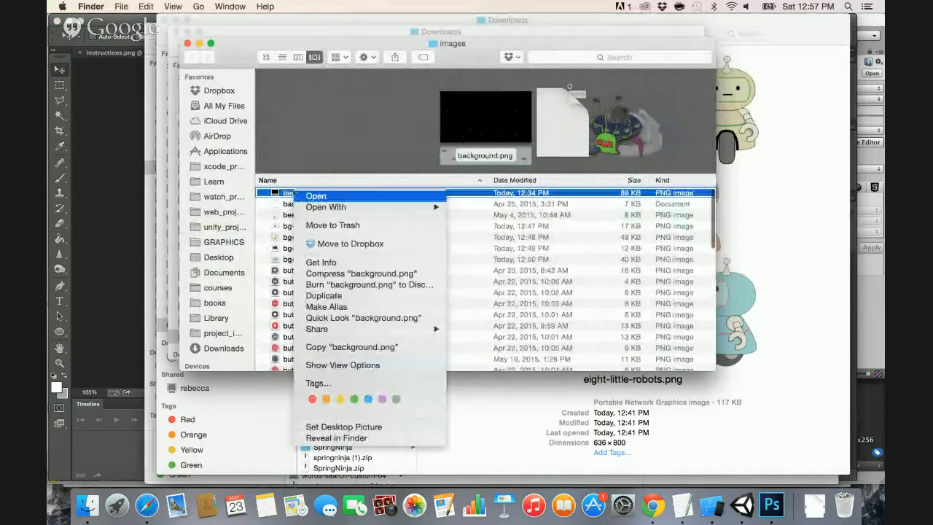
mouse_move(342, 207)
click(494, 242)
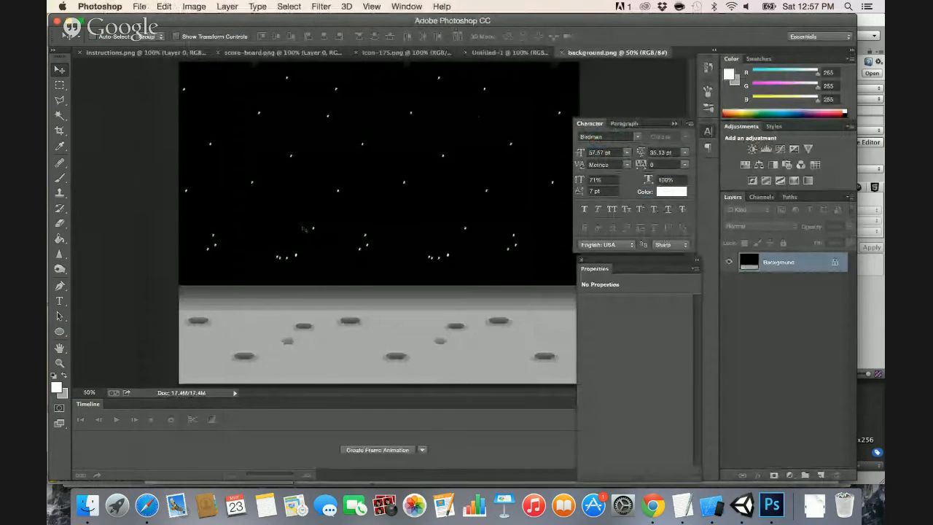
Copy the entire background image and paste it into the new 1024-pixel document.
key(super+a)
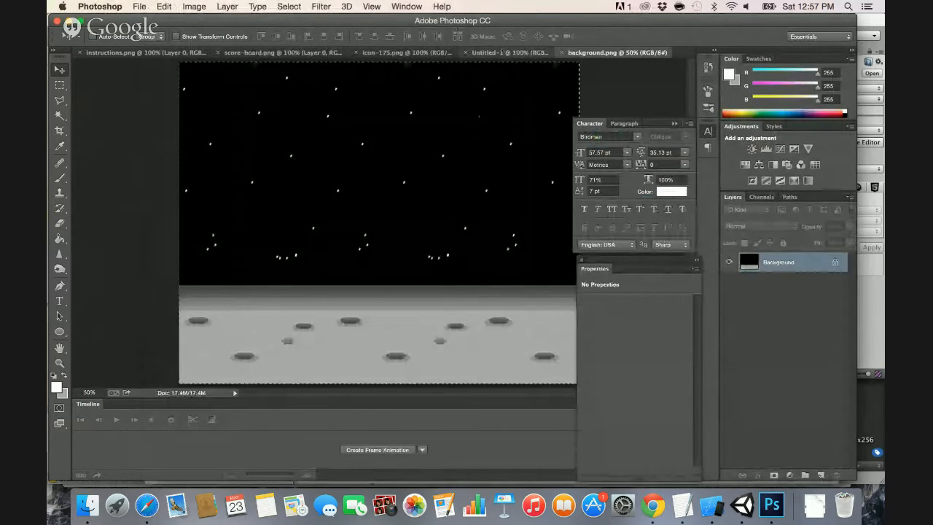
click(510, 52)
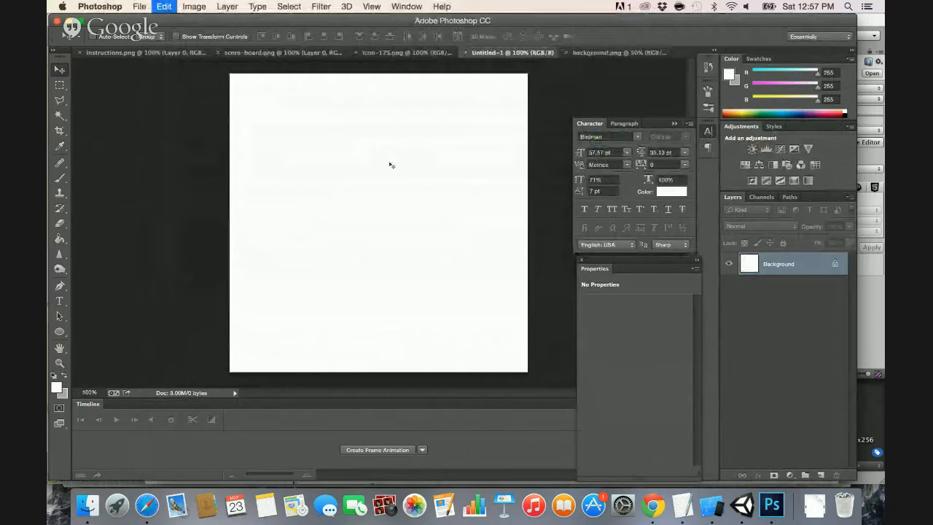
key(super+v)
Scale the pasted background down proportionally and position it so the starry sky and cratered ground fill the square canvas.
key(super+t)
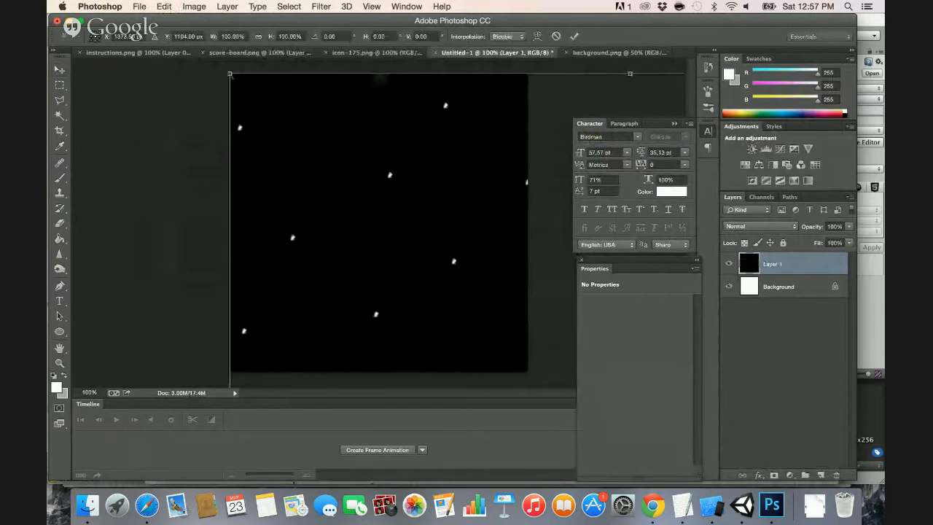
shift+drag(230, 74, 427, 222)
drag(474, 274, 268, 139)
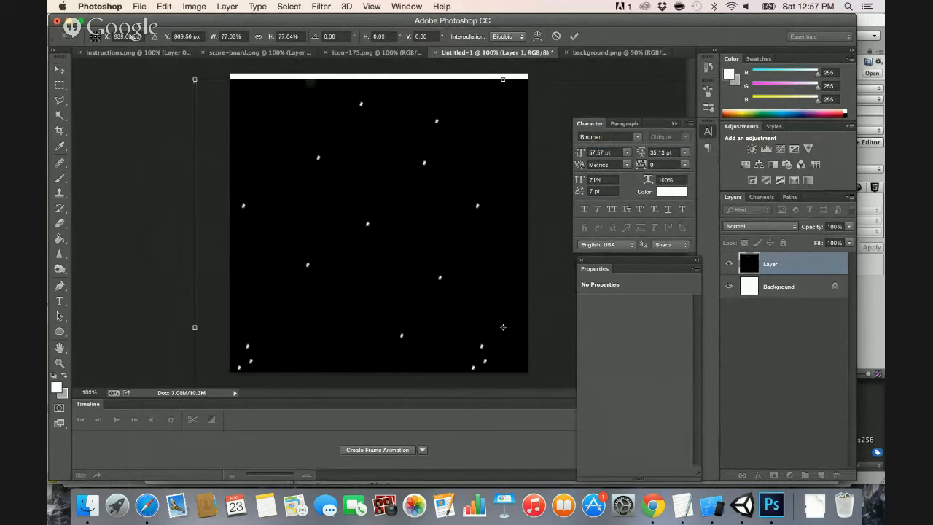
shift+drag(195, 80, 406, 229)
drag(452, 276, 228, 84)
key(Return)
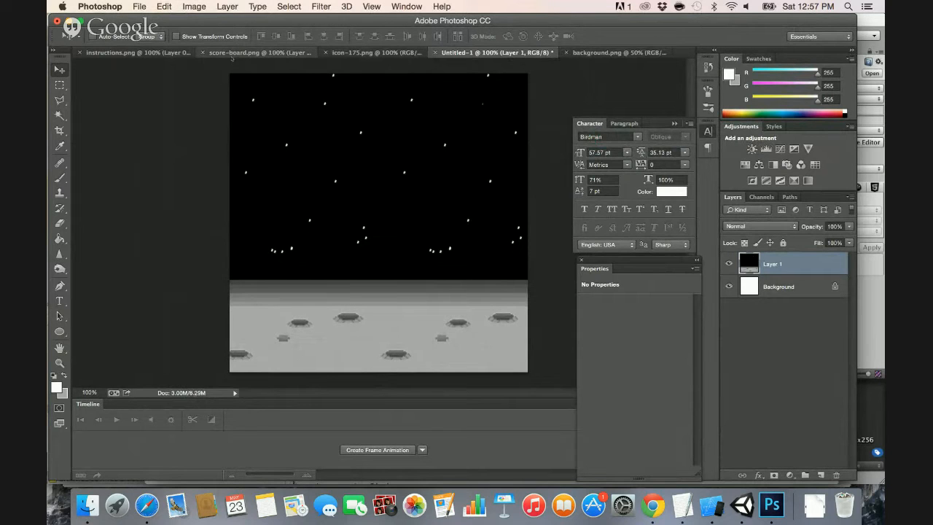
Open eight-little-robots.png from the Downloads folder in Photoshop and activate the Rectangular Marquee tool.
key(super+Tab)
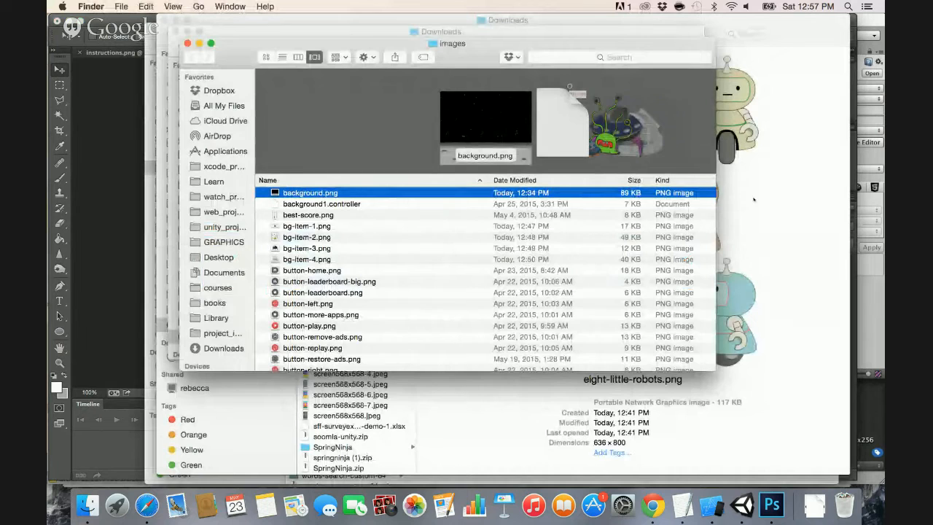
click(754, 198)
right_click(309, 87)
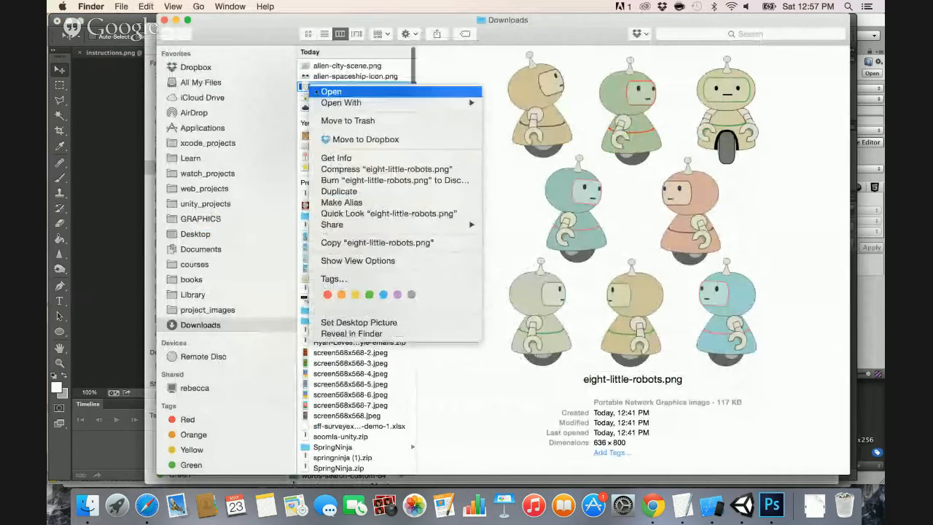
mouse_move(342, 102)
click(547, 134)
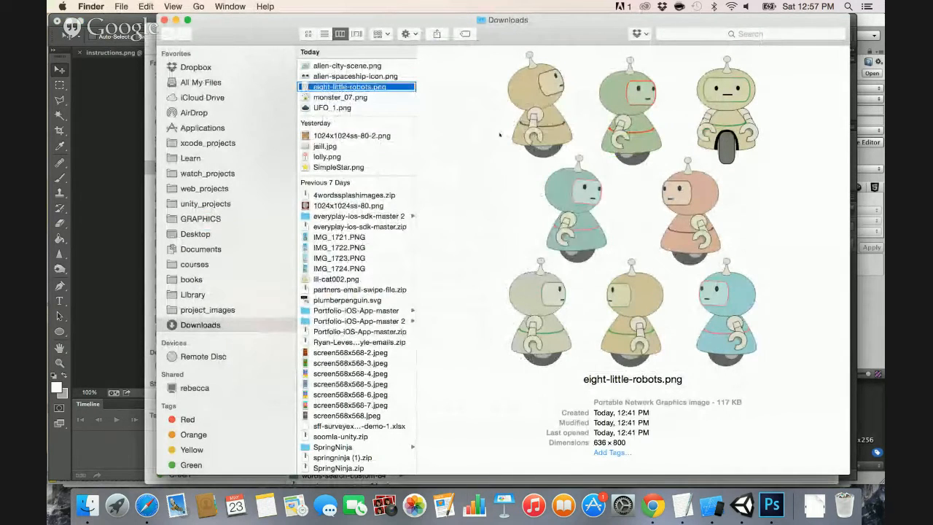
click(60, 85)
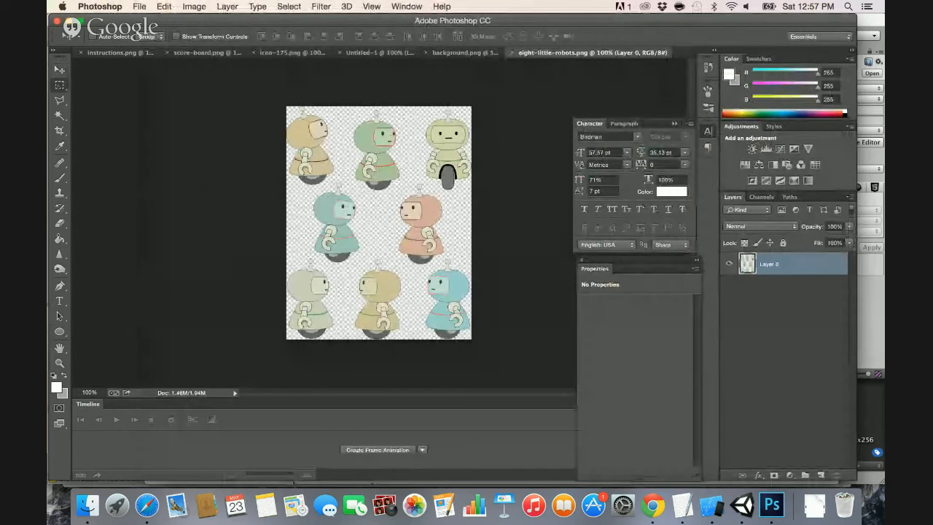
Copy the tan robot in the first row of eight-little-robots.png and paste it into the 1024-pixel icon document.
drag(285, 102, 336, 188)
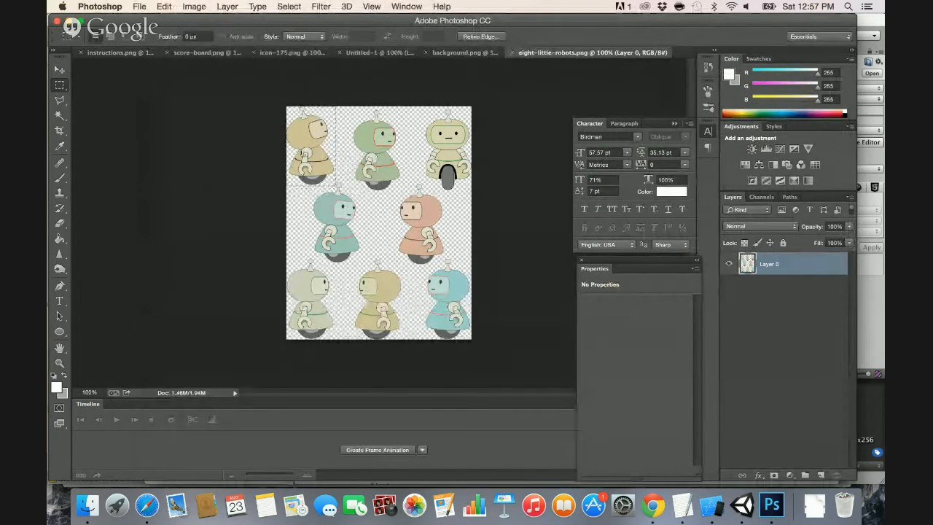
click(393, 56)
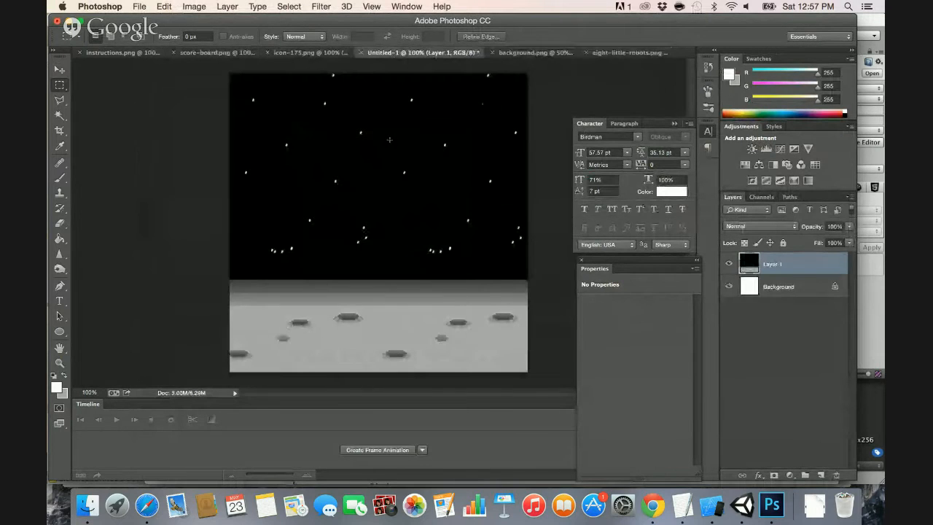
key(super+v)
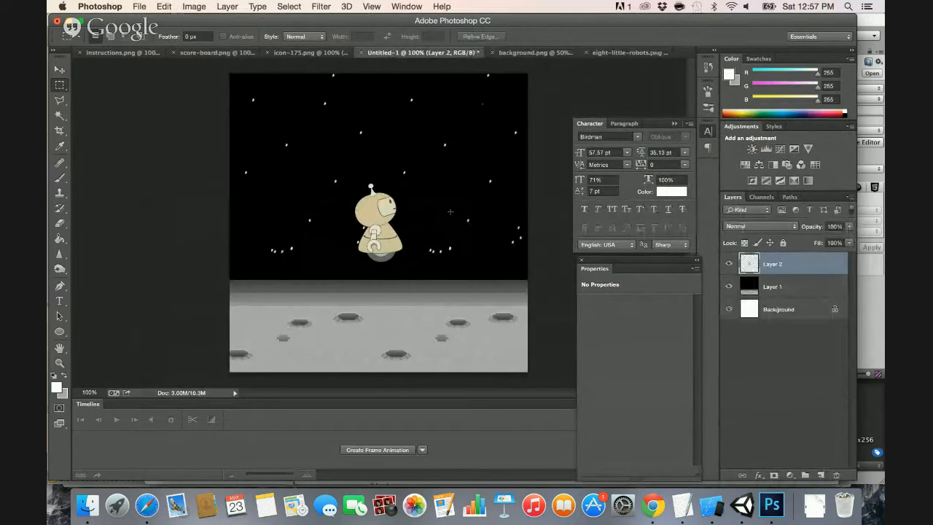
Scale the pasted robot up proportionally and position it near the canvas centre, with its wheel resting on the cratered ground.
key(super+t)
drag(402, 261, 438, 321)
drag(374, 240, 371, 221)
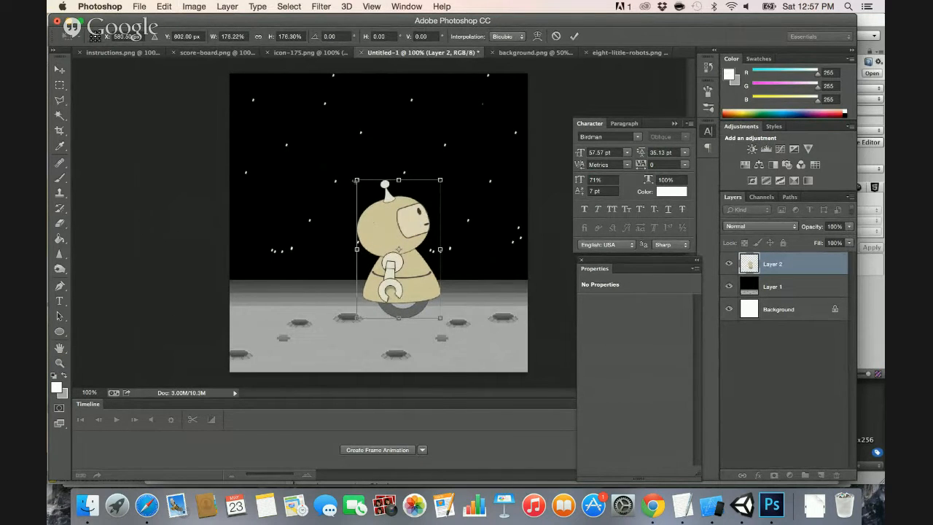
drag(356, 179, 321, 117)
key(Return)
key(m)
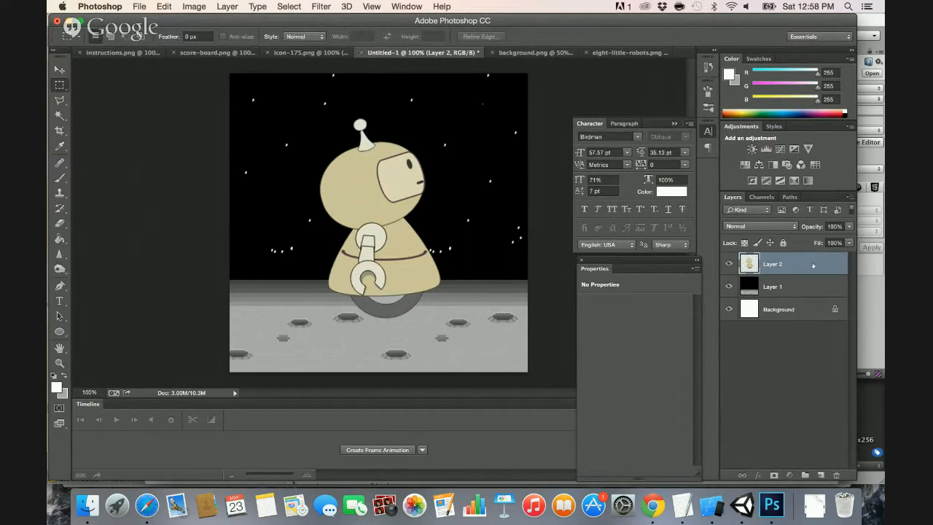
Duplicate the robot layer and apply a Motion Blur of 287 pixels at a 0° angle to the original Layer 2.
drag(813, 265, 820, 473)
click(780, 287)
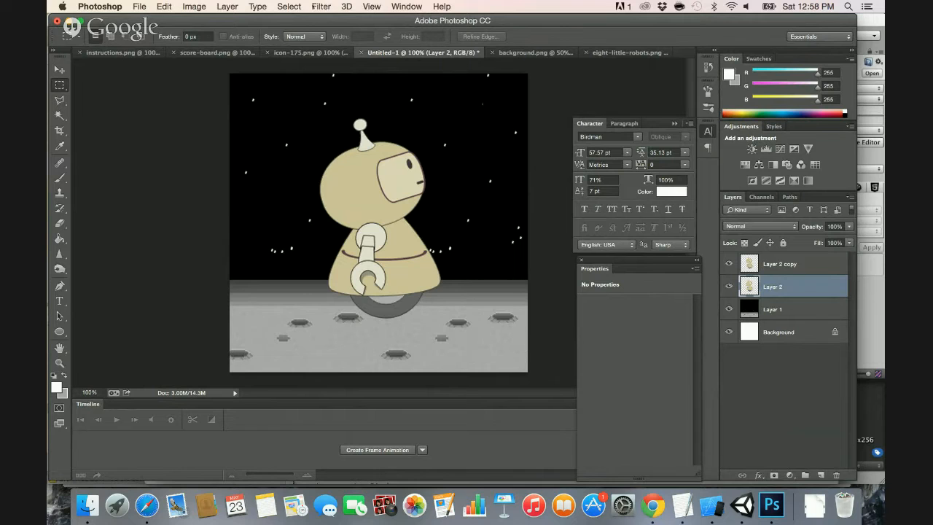
click(322, 5)
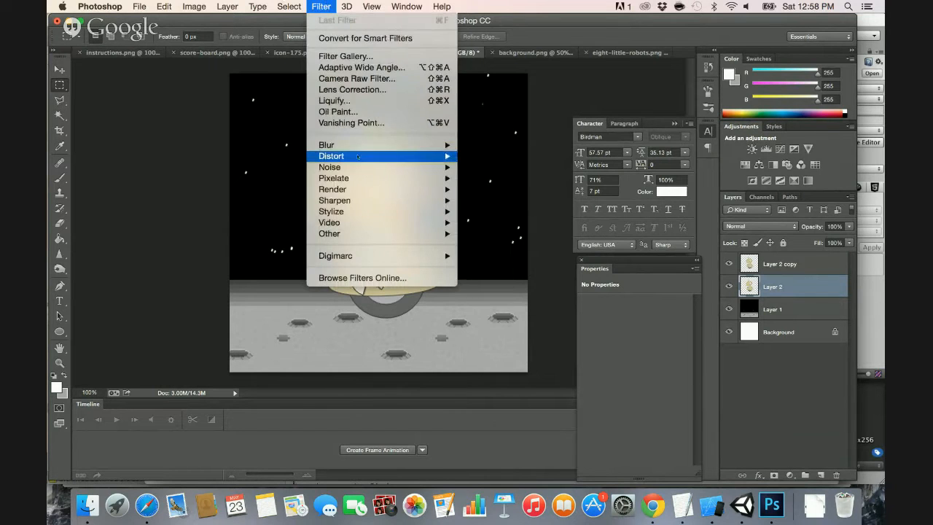
mouse_move(385, 146)
click(495, 251)
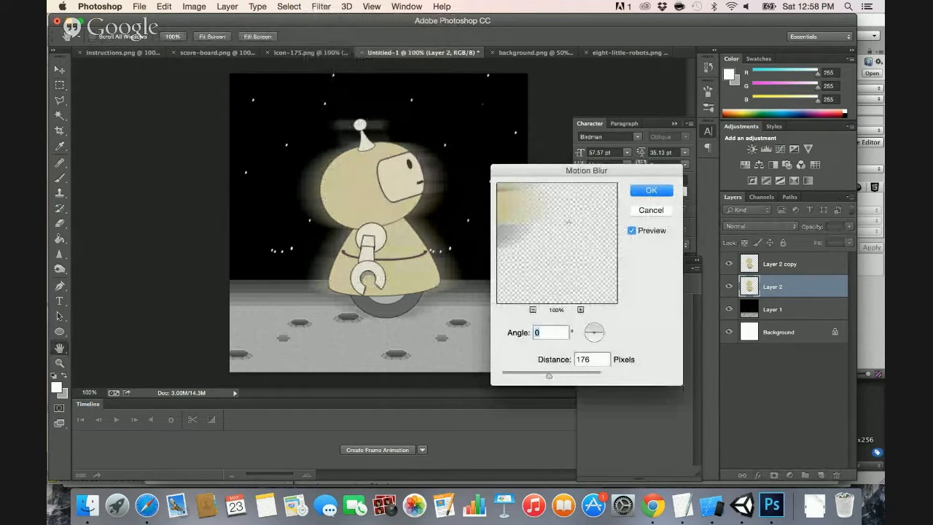
drag(549, 376, 568, 376)
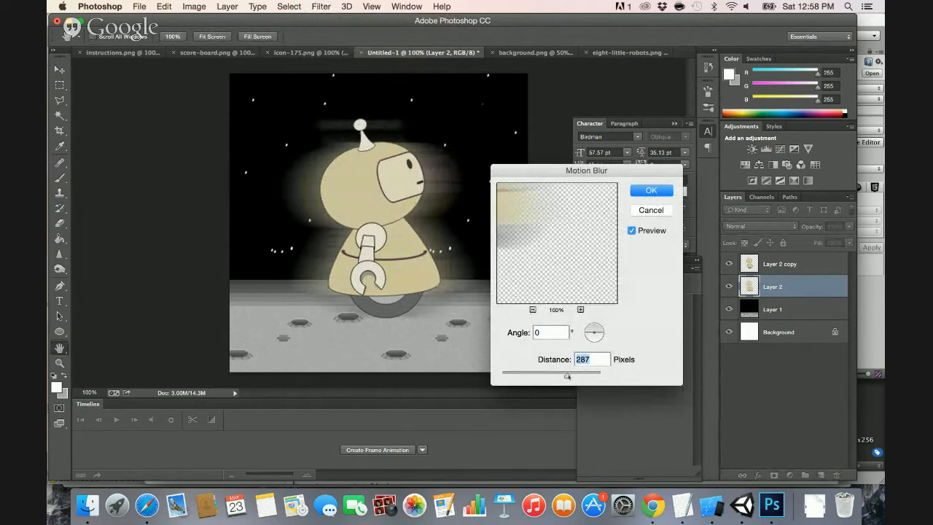
click(642, 190)
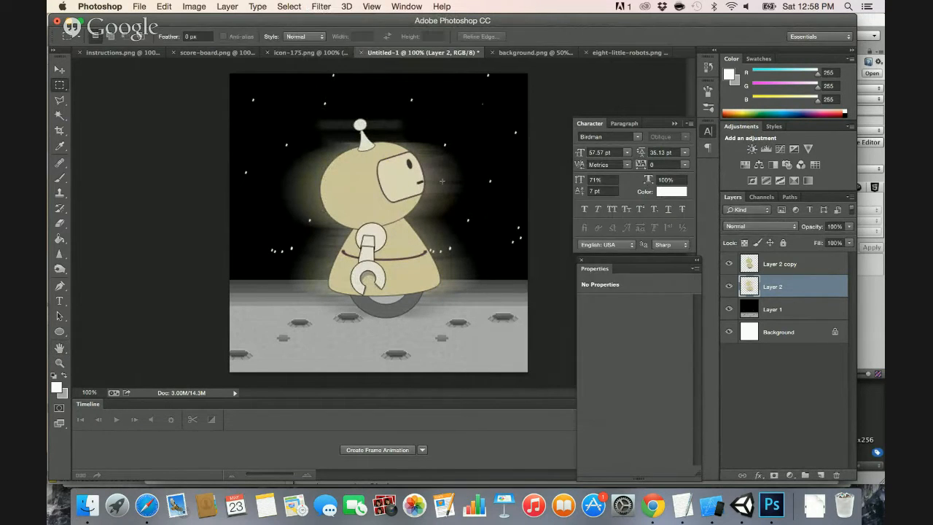
Shift the blurred robot behind the sharp one as a trailing streak and reduce its layer opacity to 42%.
key(v)
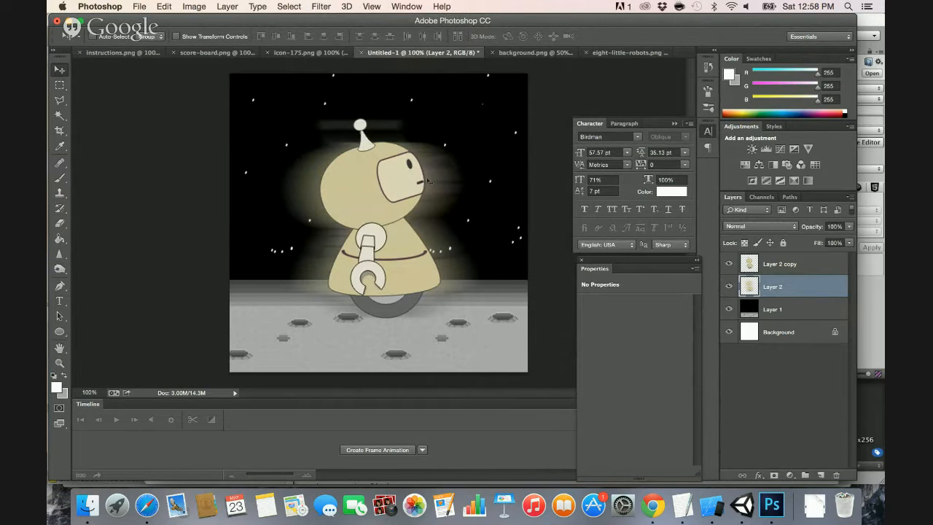
drag(428, 181, 356, 182)
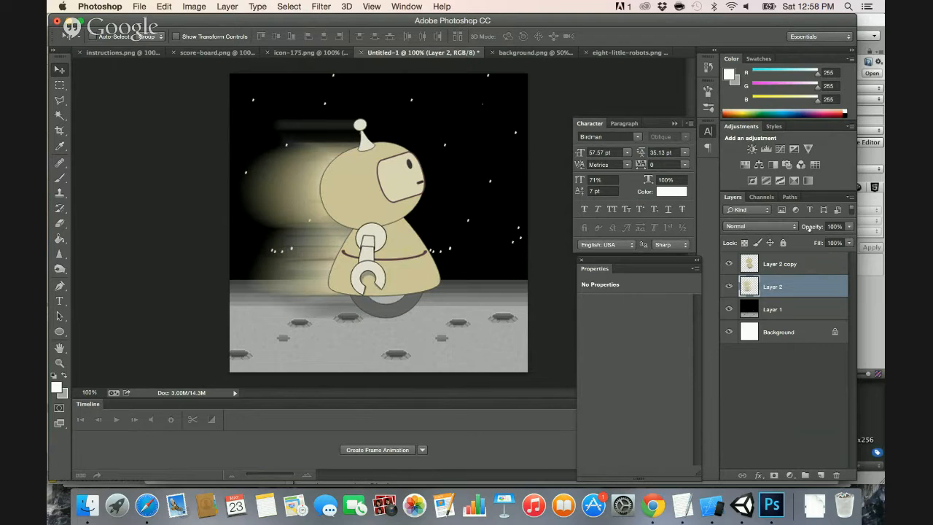
drag(811, 228, 776, 231)
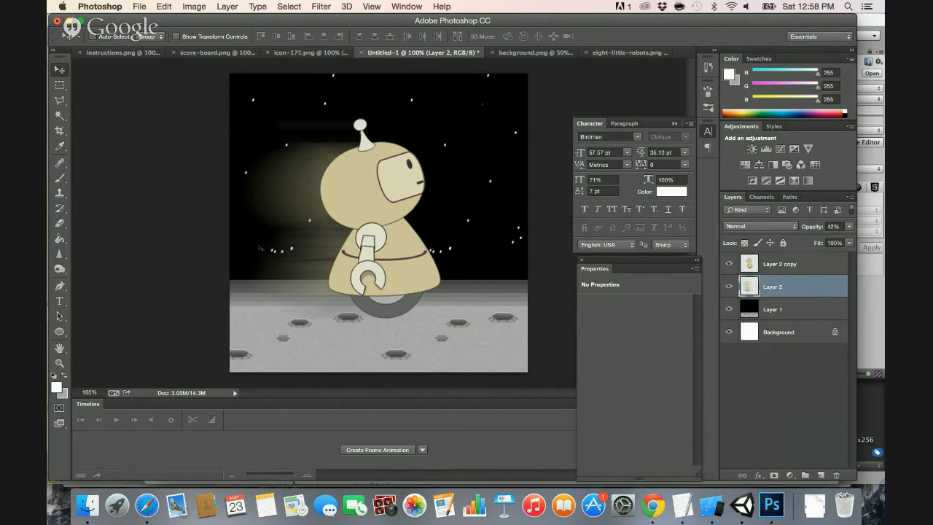
Add a Drop Shadow to Layer 2 copy with distance 98 px and size 62 px, angled to fall almost directly beneath the robot.
click(786, 264)
double_click(816, 263)
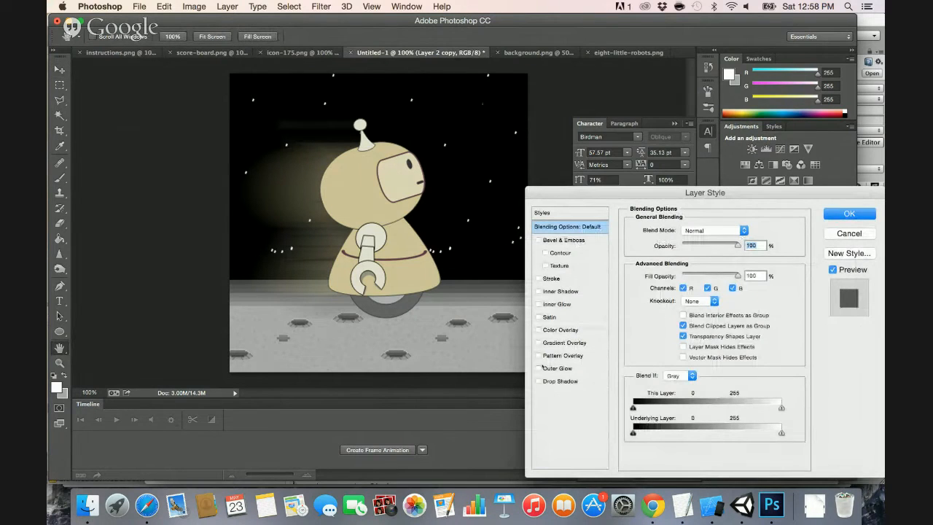
click(543, 381)
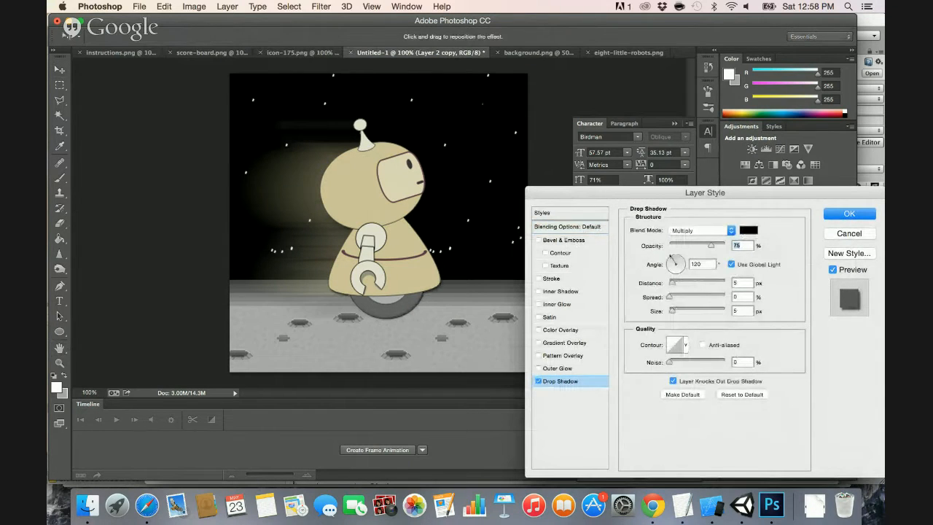
drag(670, 256, 711, 290)
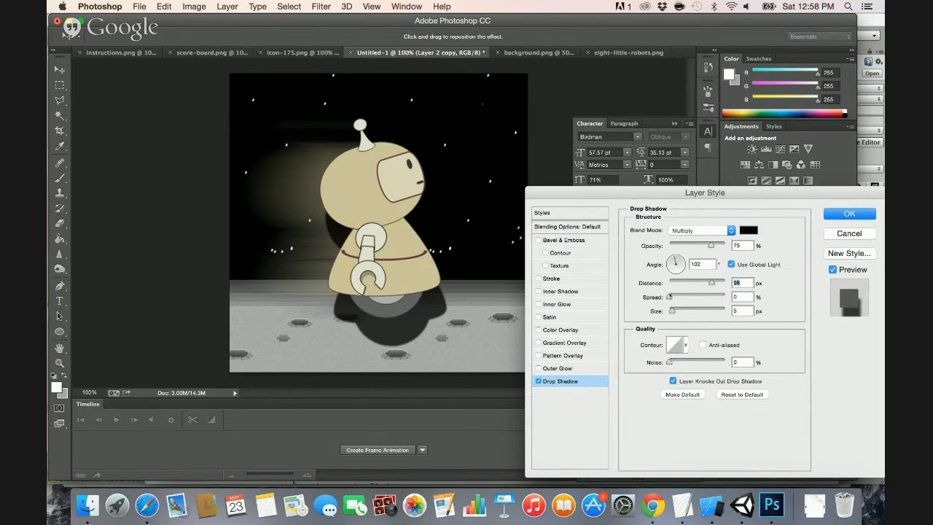
key(Tab)
mouse_move(671, 310)
mouse_down()
mouse_move(697, 311)
mouse_move(686, 311)
mouse_up()
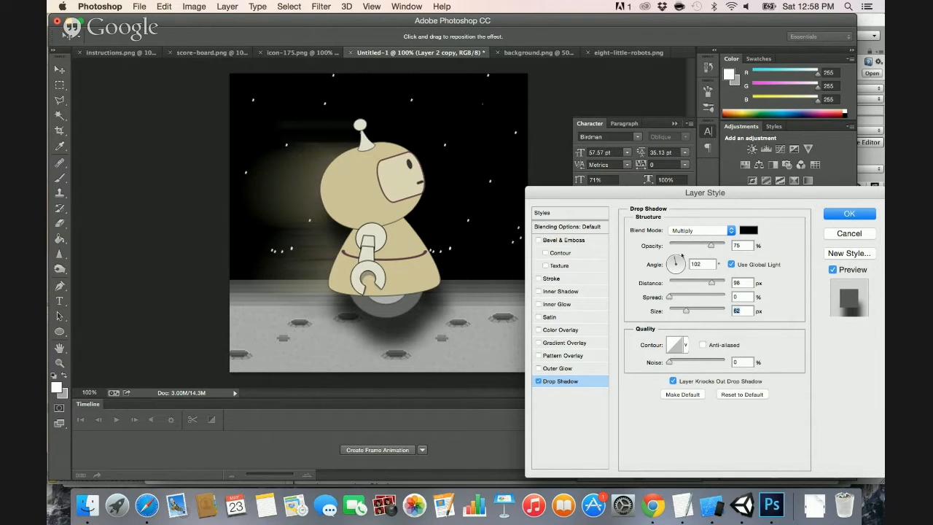
drag(683, 255, 676, 260)
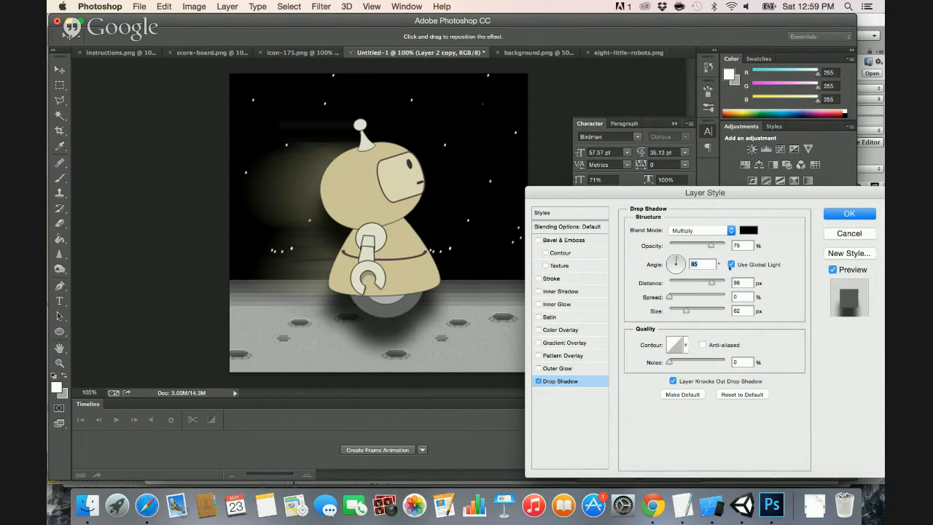
drag(676, 260, 677, 256)
click(850, 213)
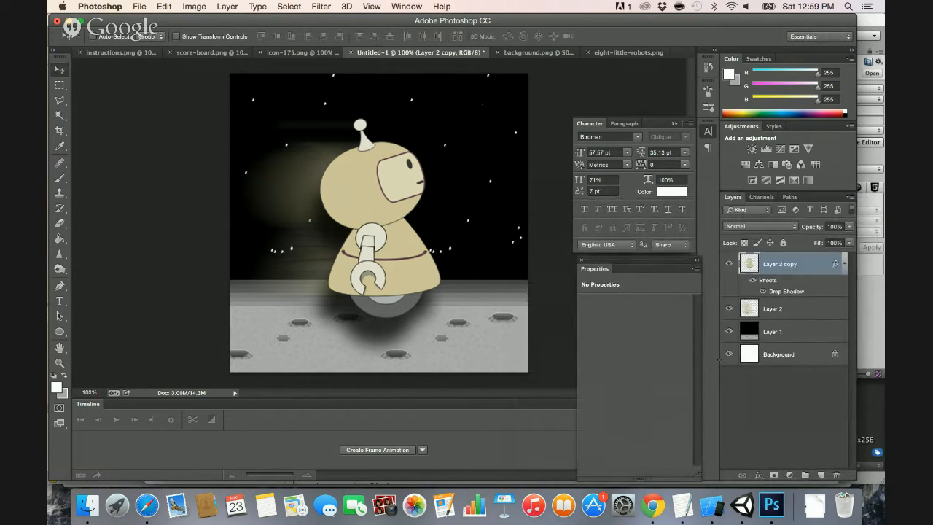
Unlock the Background layer and merge all the layers into one.
click(835, 353)
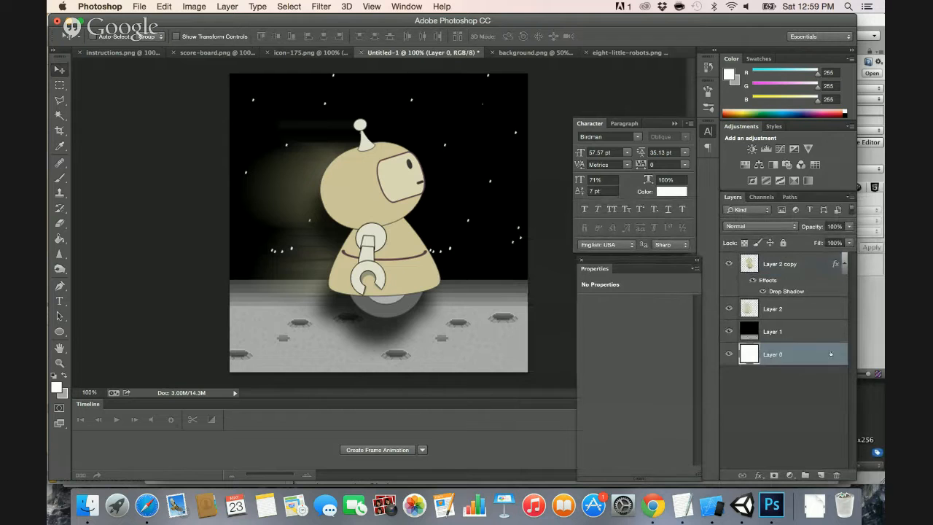
shift+click(777, 264)
key(super+e)
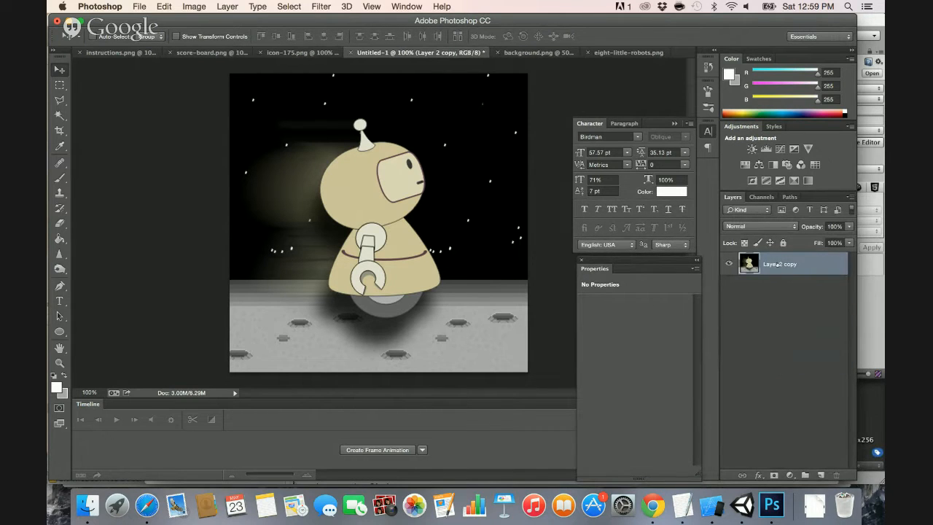
Export the artwork for web as a 1024-pixel PNG-24 named icon_1024.png in the project's images folder.
key(super+alt+shift+s)
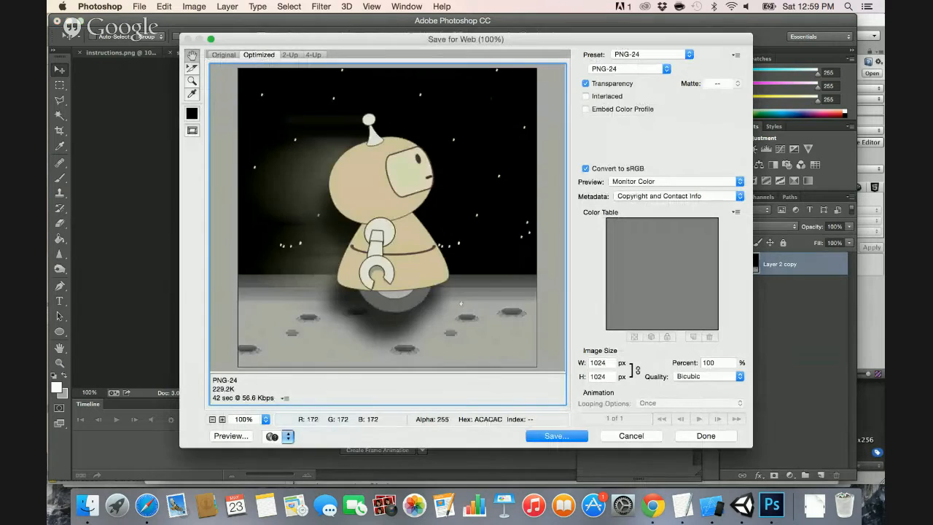
key(Return)
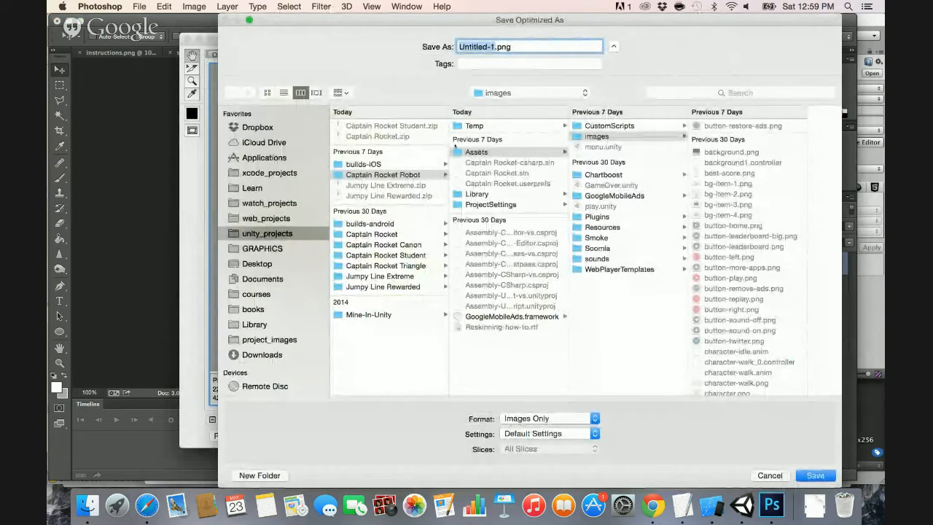
text(icon_102)
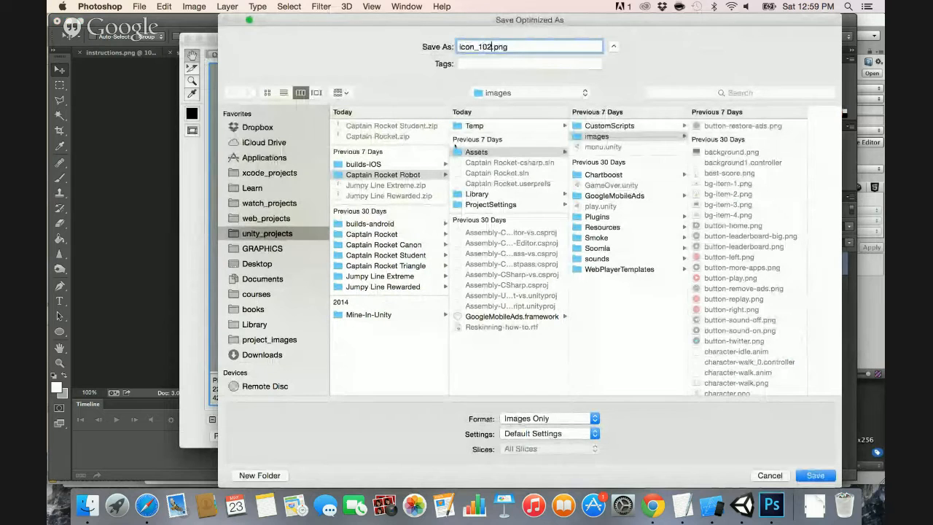
text(4)
key(Return)
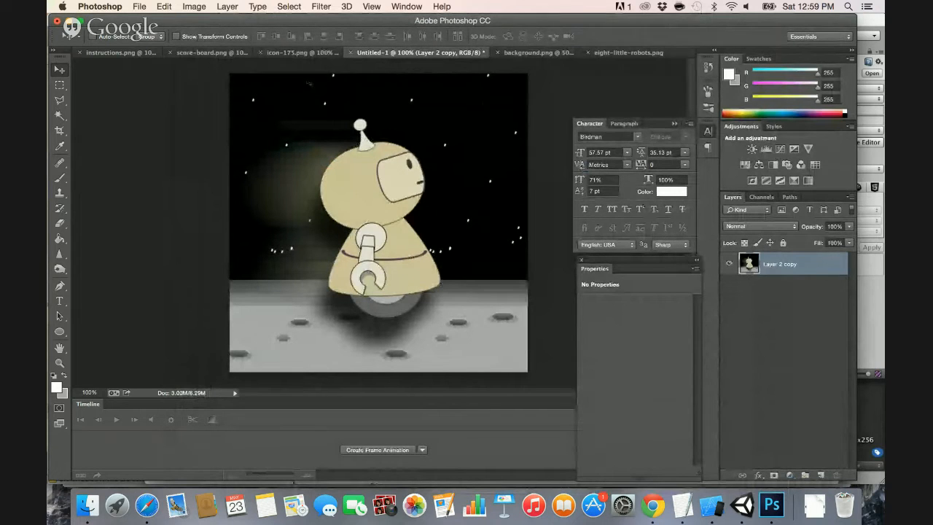
Start another PNG-24 web export of the icon with the image size set to 175 × 175 px.
key(super+alt+shift+s)
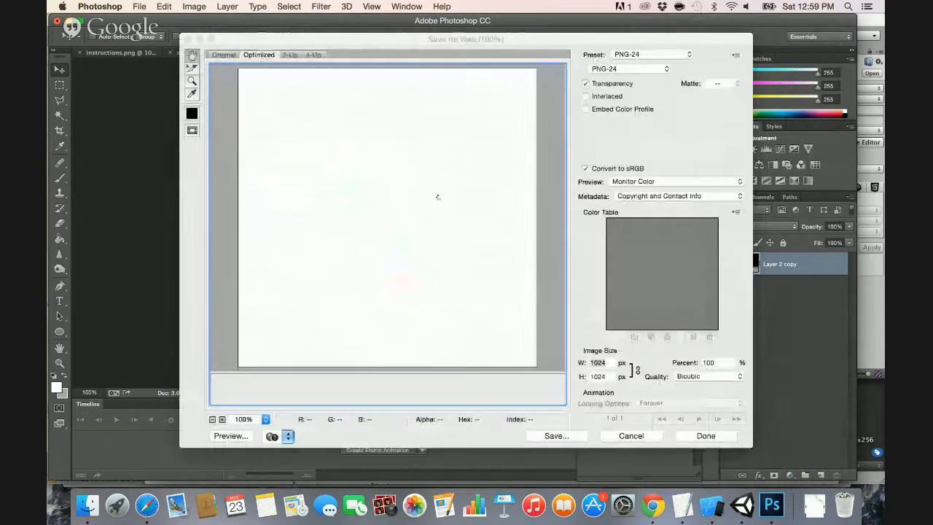
double_click(598, 363)
text(15)
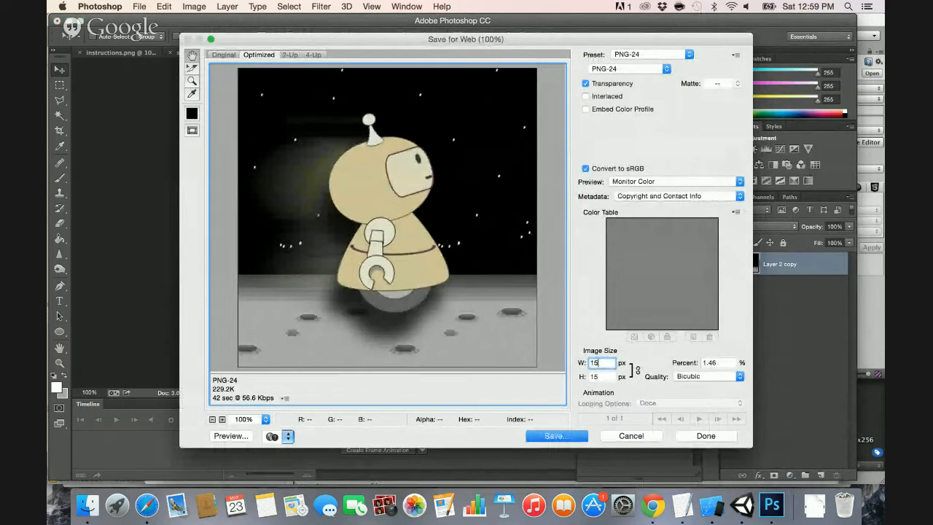
key(BackSpace)
text(75)
key(Tab)
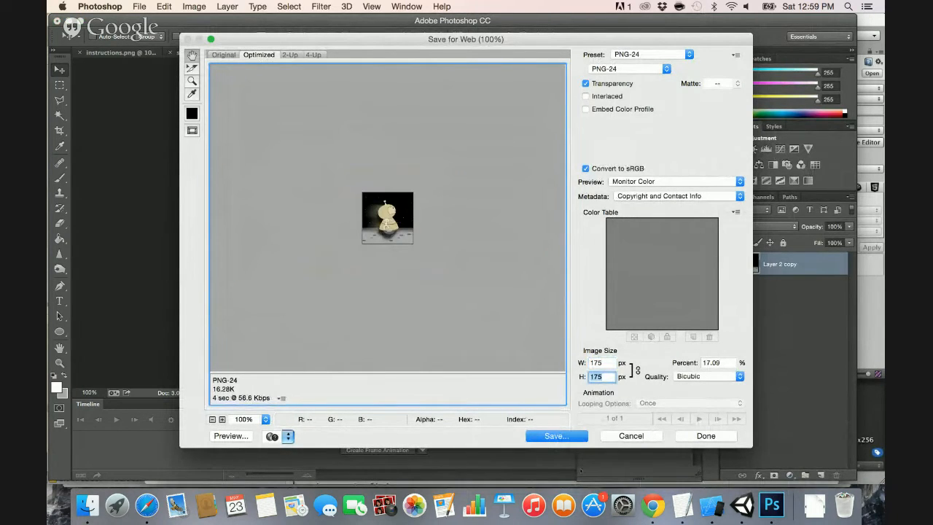
Save the smaller export over the existing icon-175.png in the images folder.
click(554, 437)
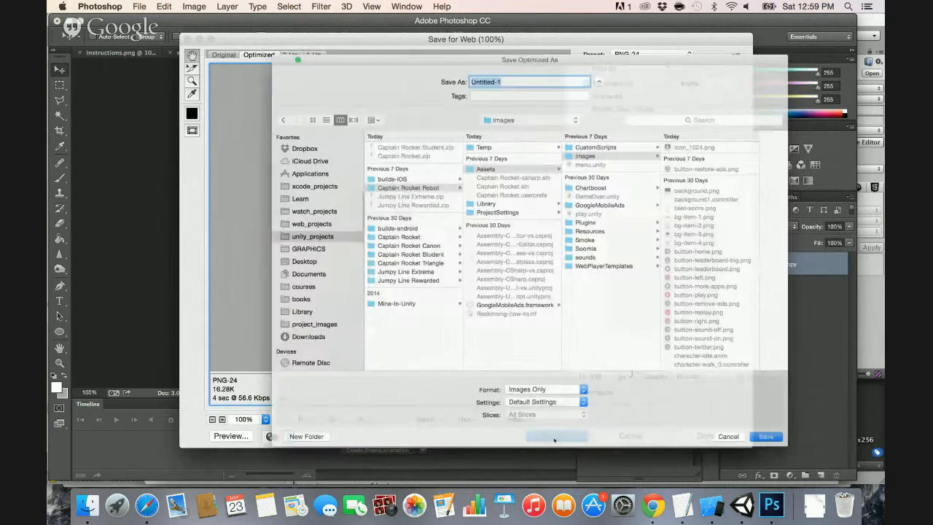
scroll(703, 207, down, 5)
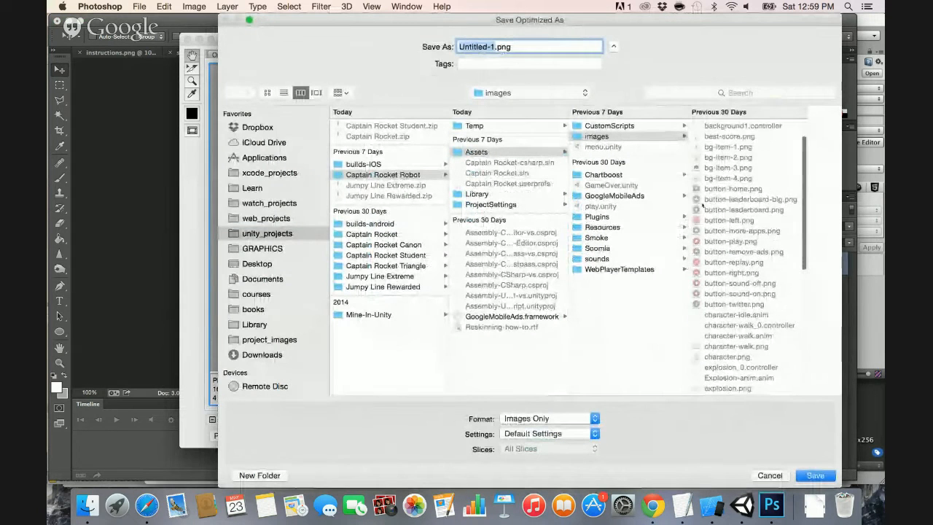
scroll(701, 206, down, 2)
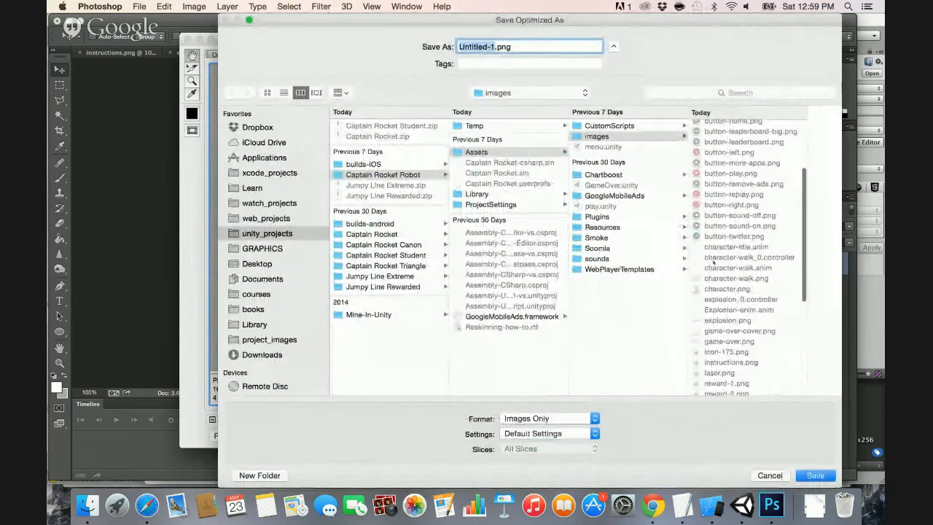
click(725, 352)
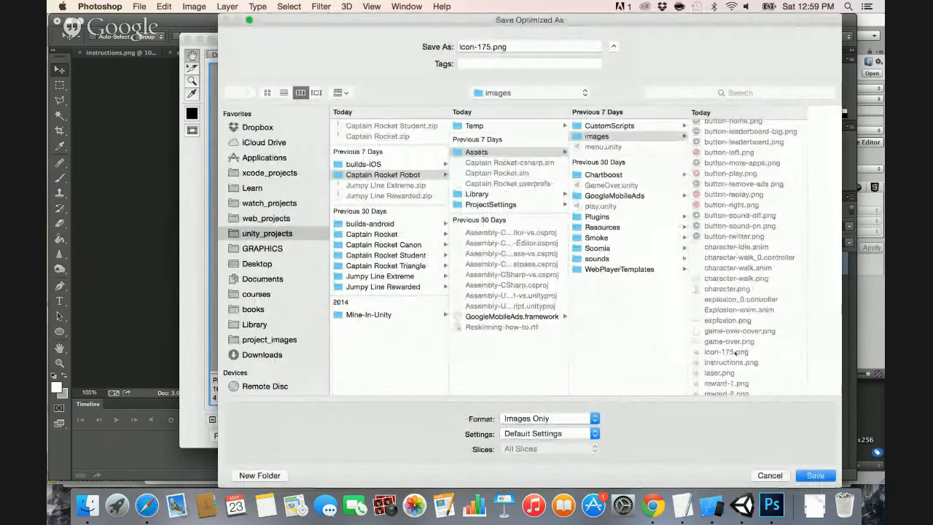
key(Return)
click(618, 277)
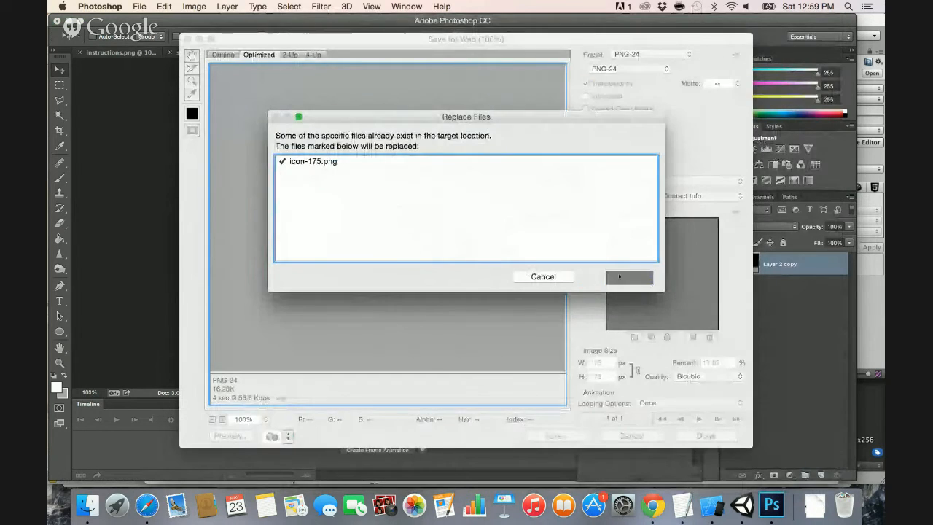
Switch to Unity, open the iOS player settings from the build settings, and check the app icon previews at each size.
key(super+Tab)
key(super+Tab)
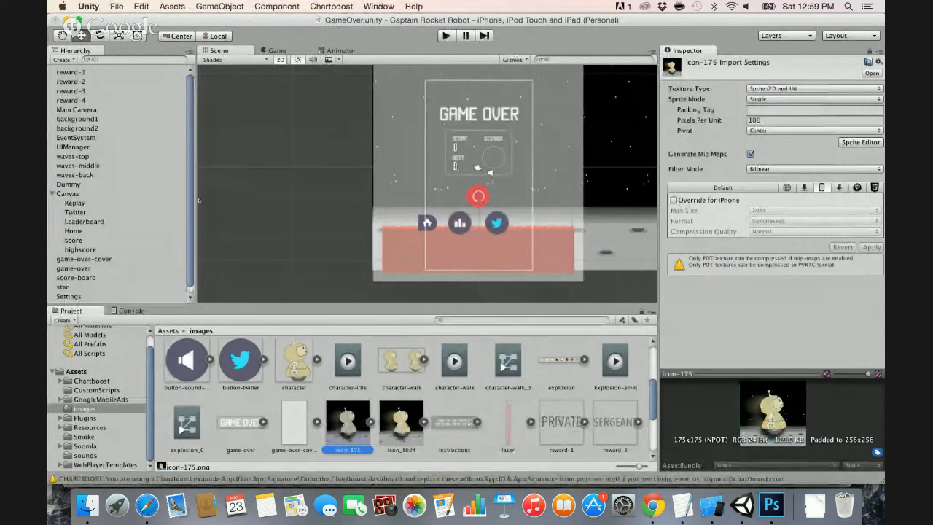
click(116, 6)
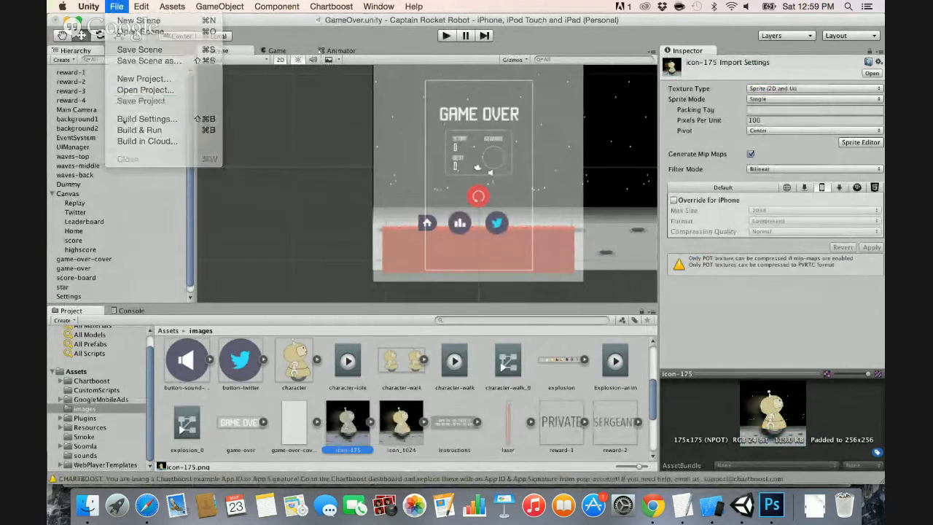
click(139, 119)
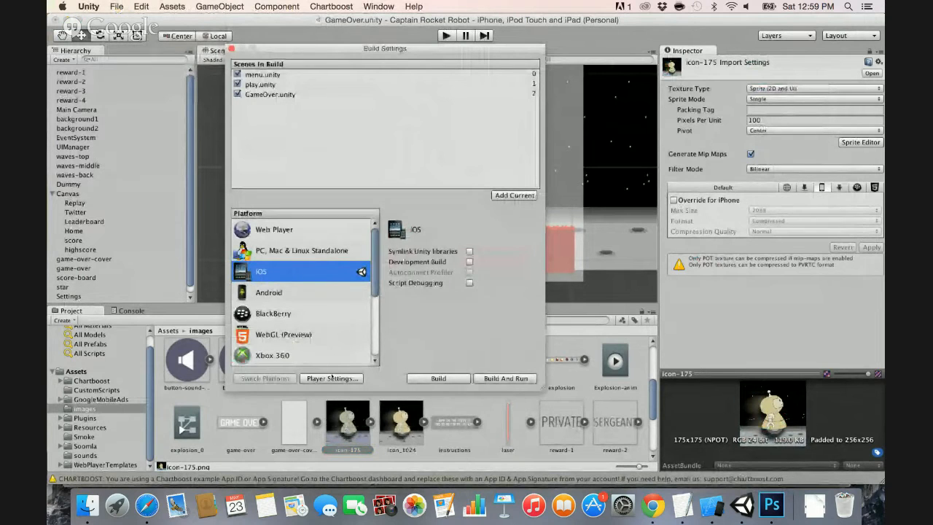
click(332, 379)
scroll(819, 312, down, 10)
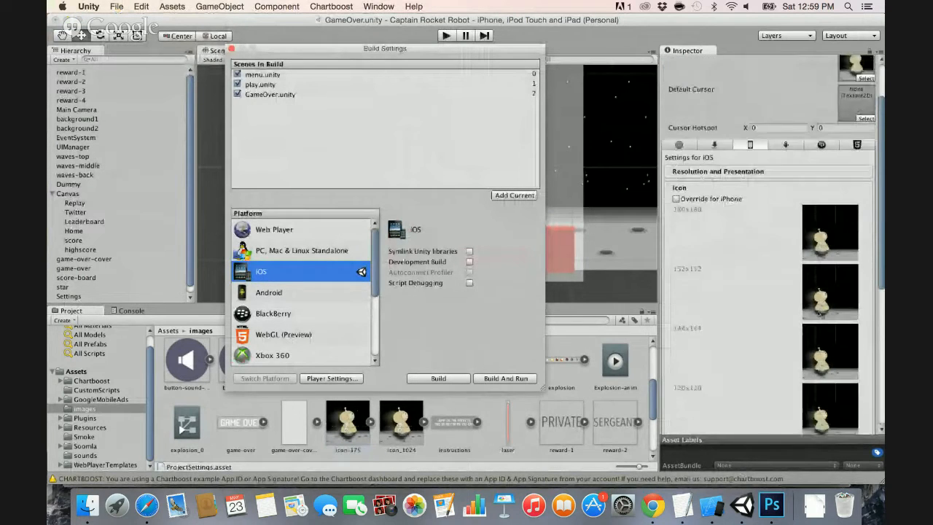
scroll(820, 312, up, 10)
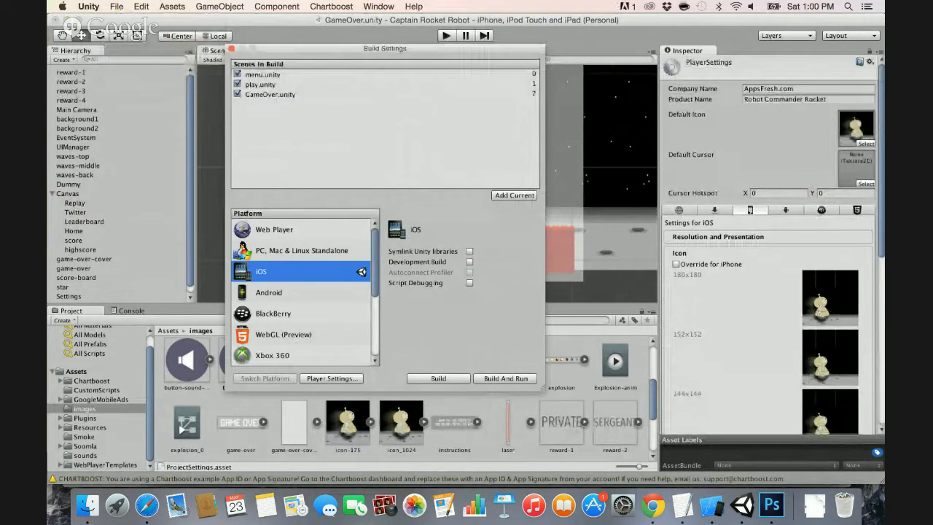
Review the iOS Resolution and Presentation settings and the Splash Image settings, collapsing each section after viewing.
click(697, 237)
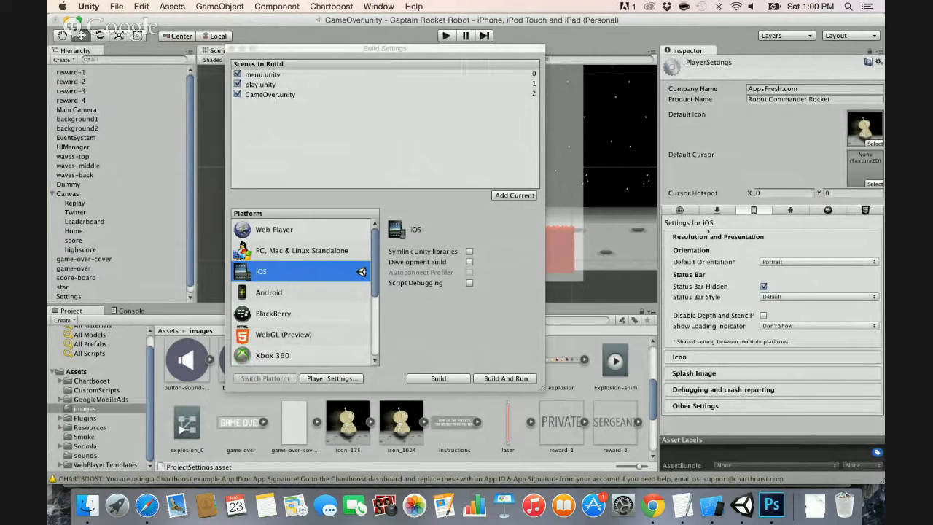
click(708, 236)
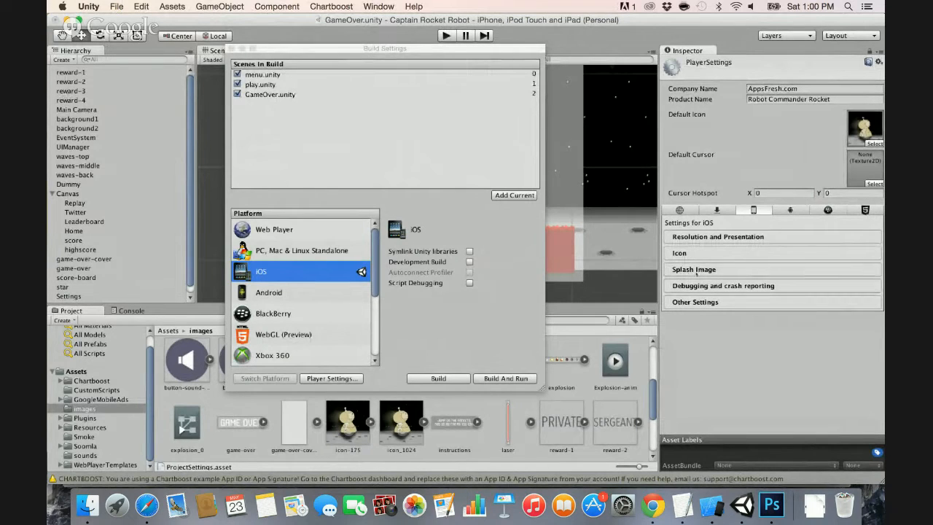
click(696, 270)
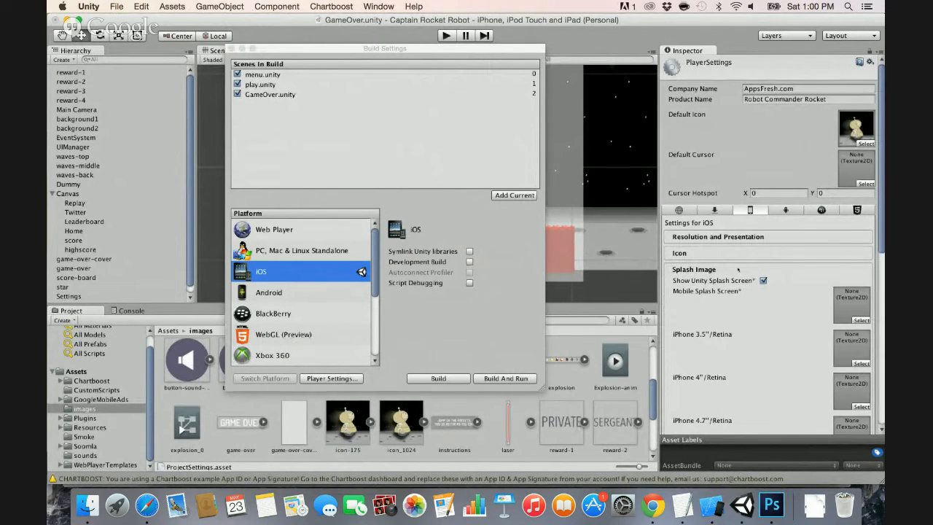
click(733, 269)
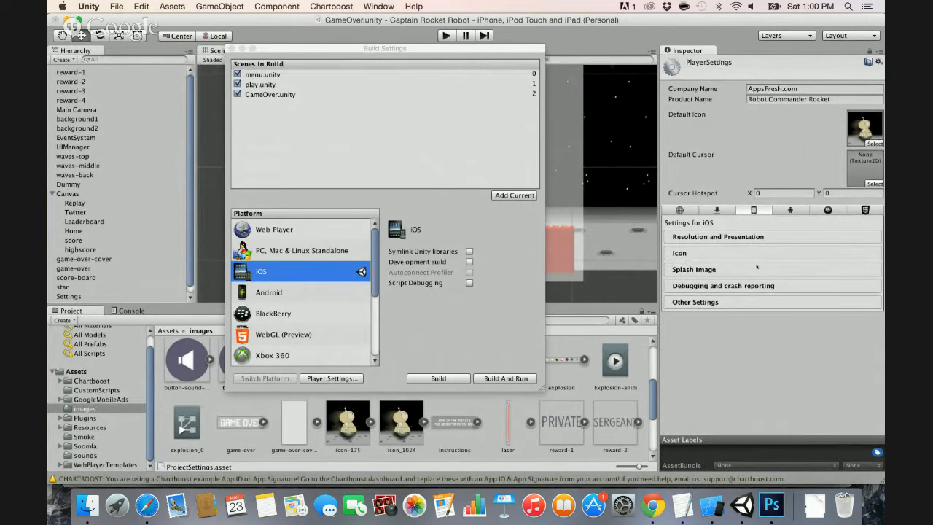
Expand the iOS Other Settings and open the bundle identifier for editing.
click(743, 303)
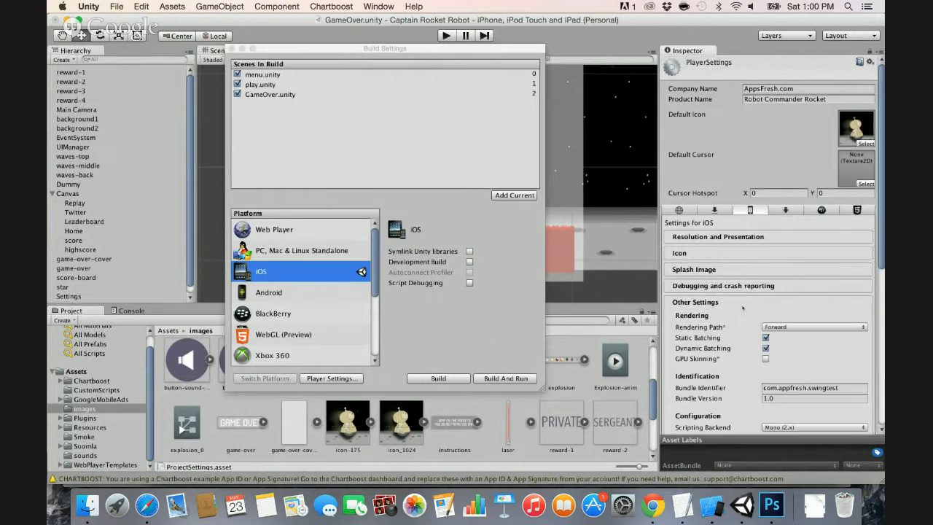
scroll(743, 307, down, 3)
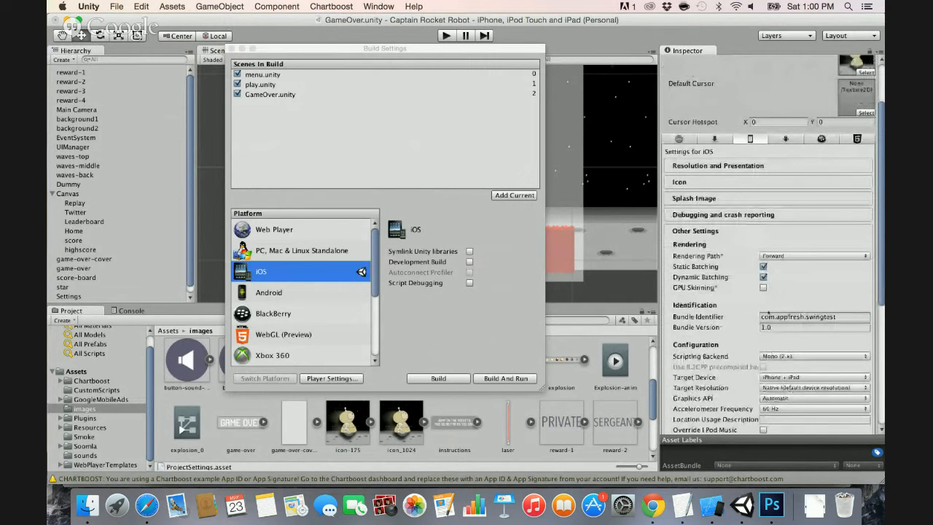
double_click(776, 319)
double_click(777, 319)
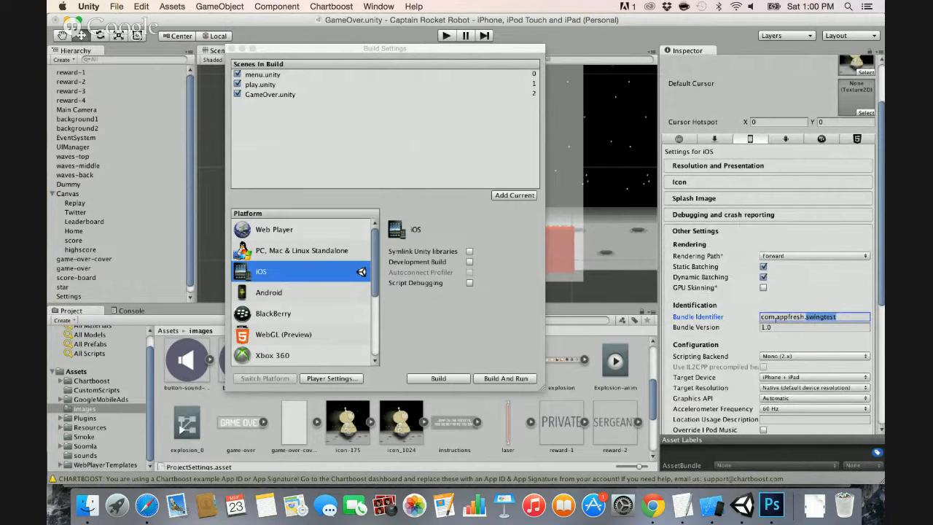
Switch to Chrome, open developer.apple.com in a new tab, and sign in to the Member Center with the saved account.
key(super+Tab)
key(super+Tab)
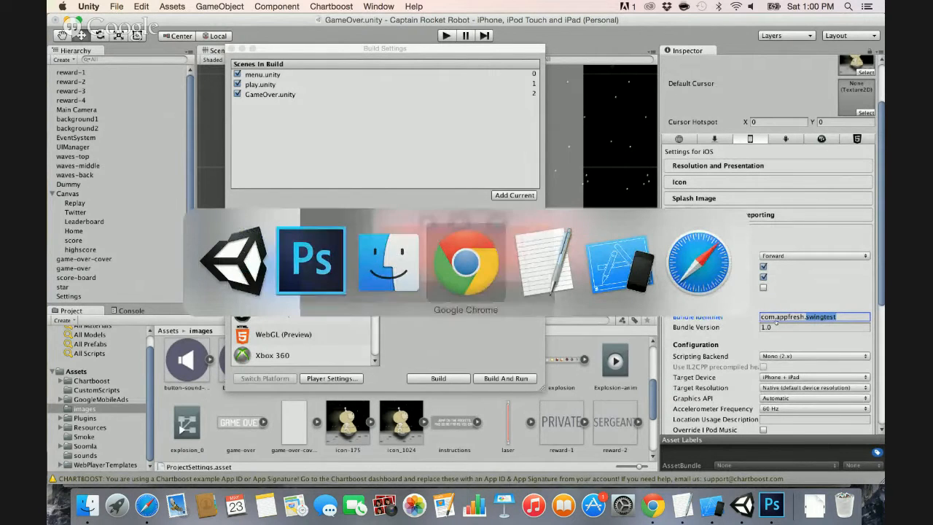
key(super+t)
text(developer.apple.com)
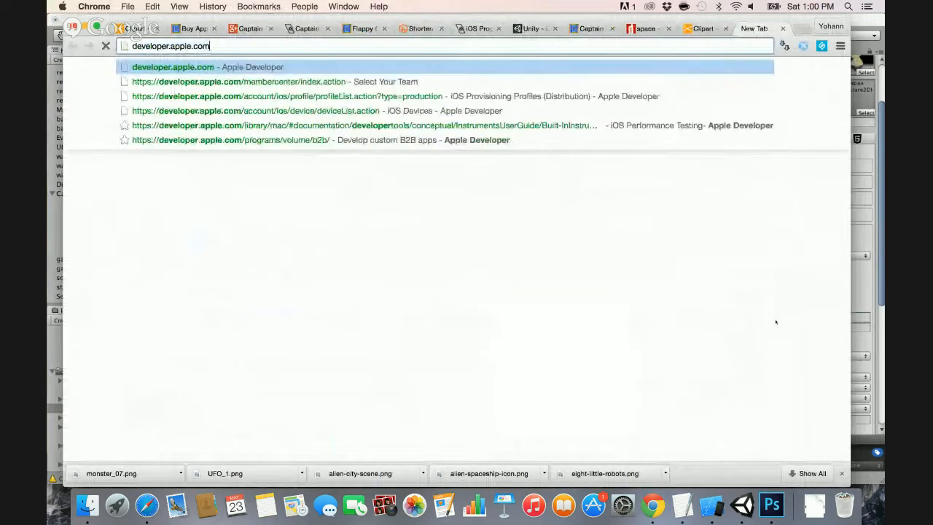
key(Return)
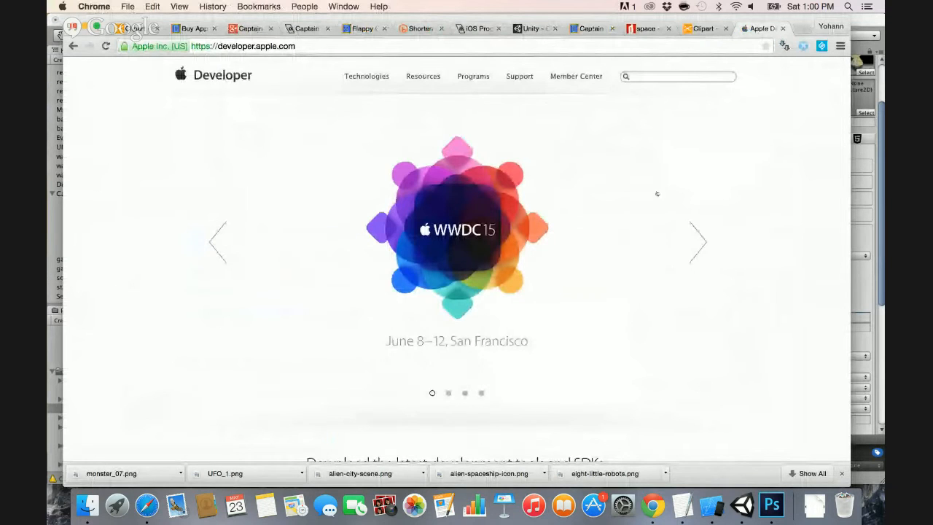
click(563, 76)
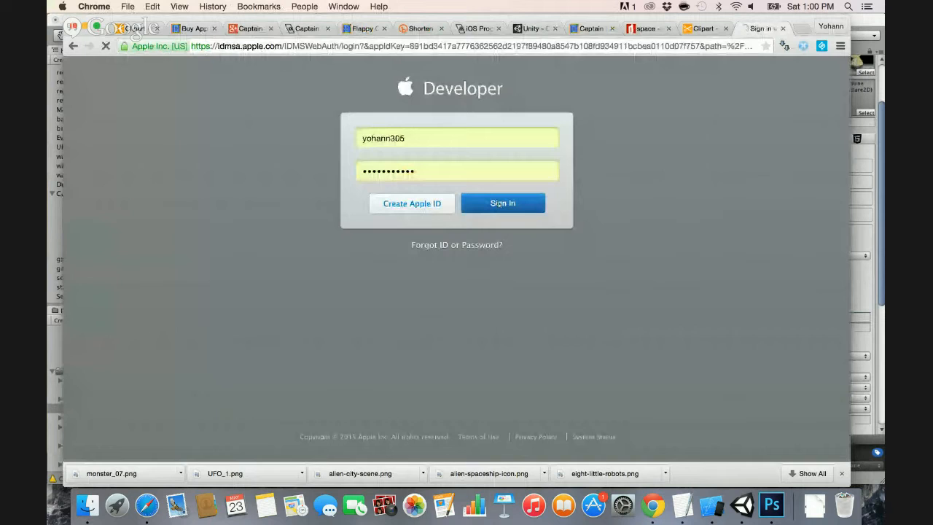
click(493, 206)
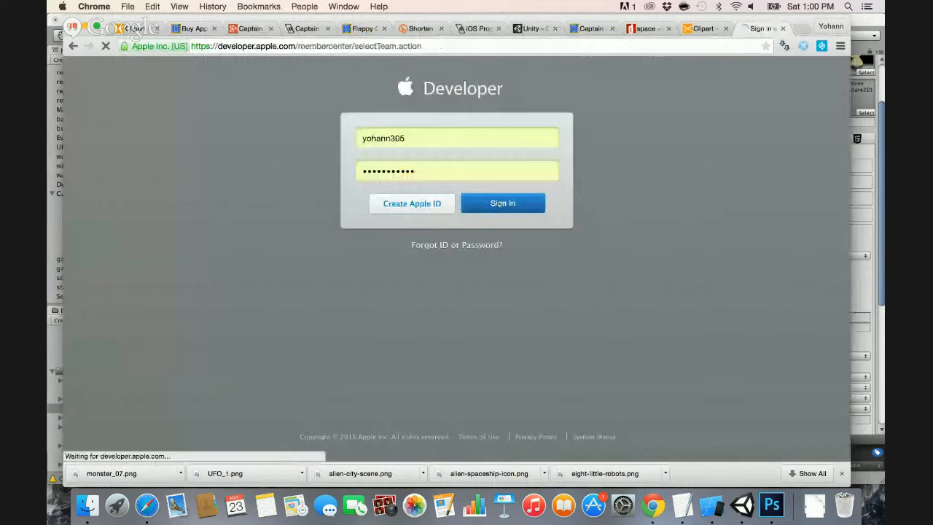
Continue with the individual developer's team and open the iOS certificates list under Certificates, Identifiers & Profiles.
click(344, 150)
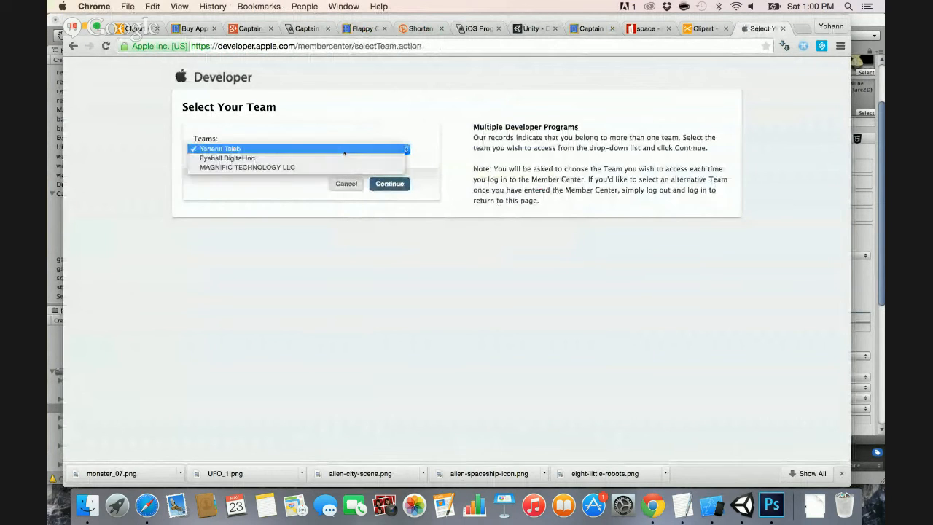
click(346, 150)
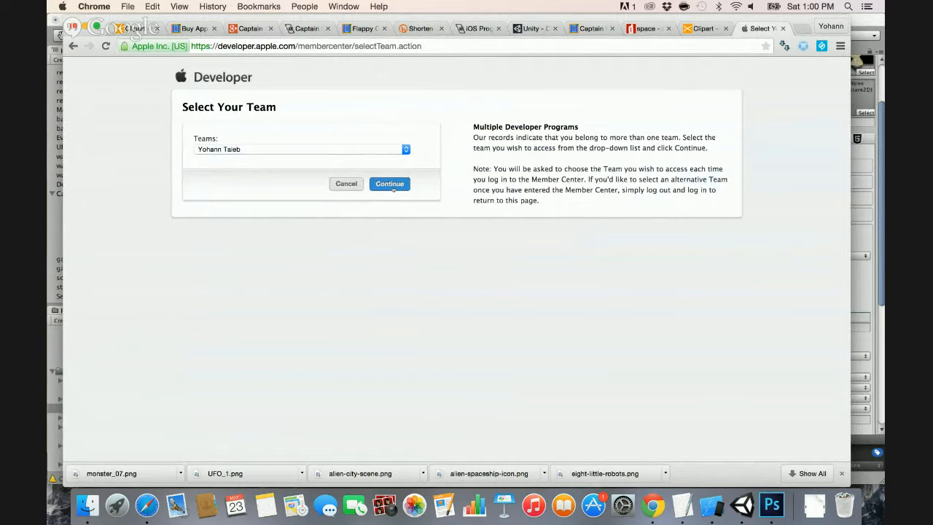
click(390, 185)
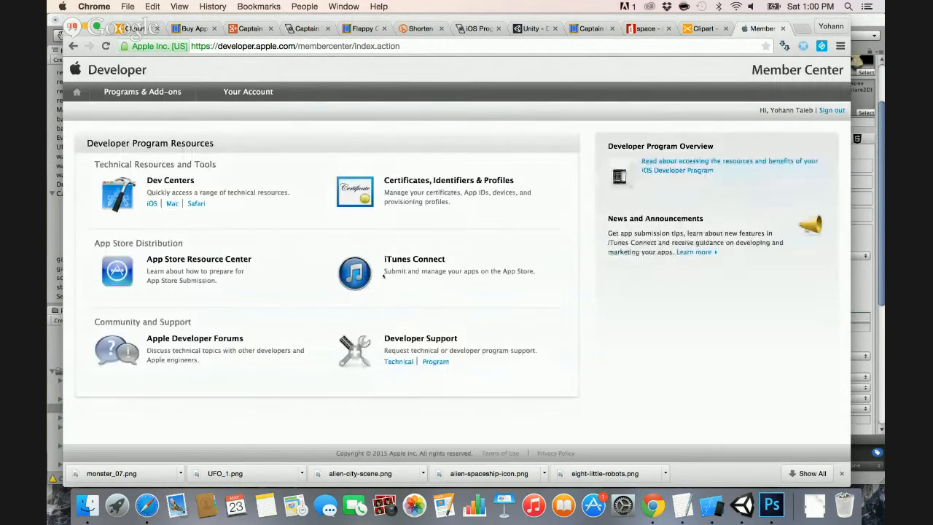
click(152, 203)
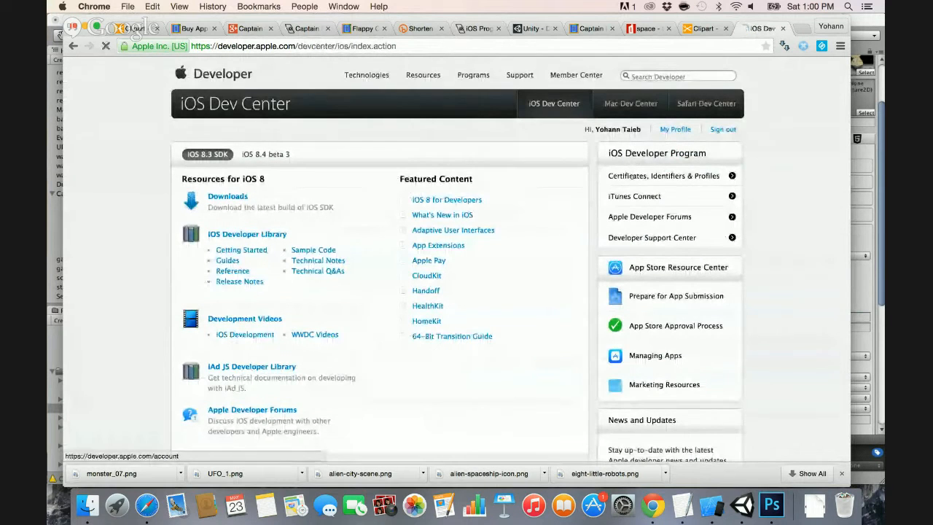
click(632, 176)
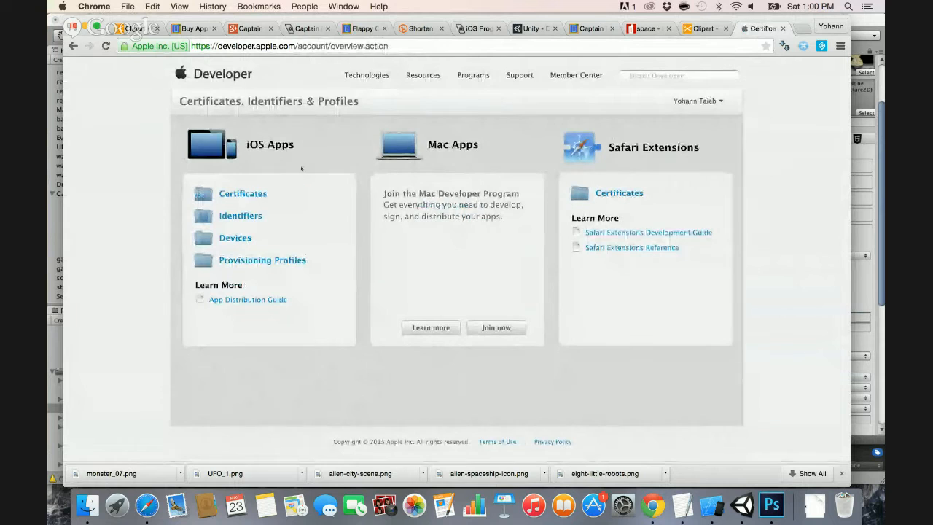
click(235, 197)
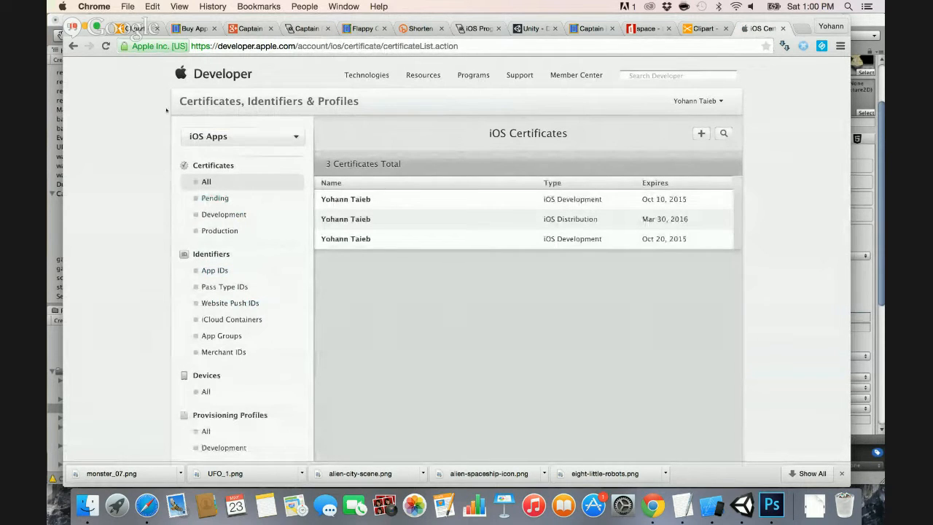
Search the Mac for Keychain Access and open it.
key(super+space)
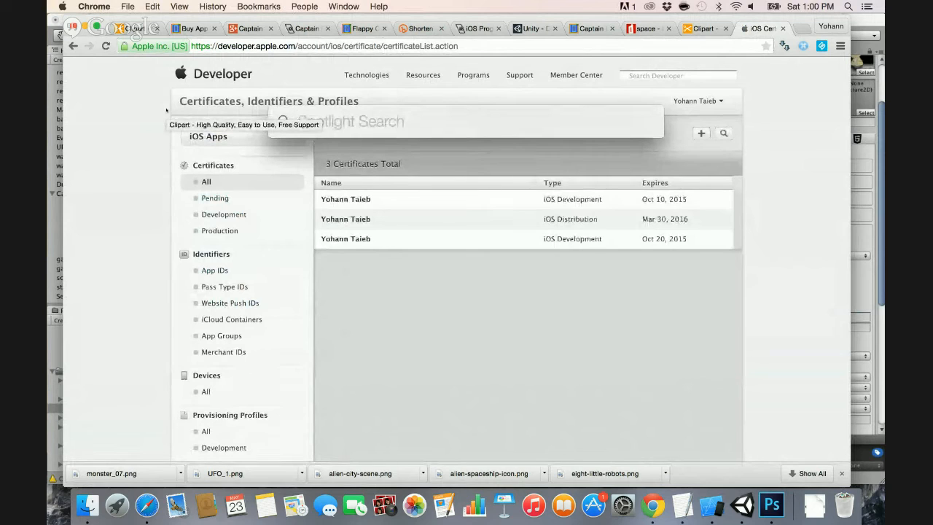
text(jumpChump)
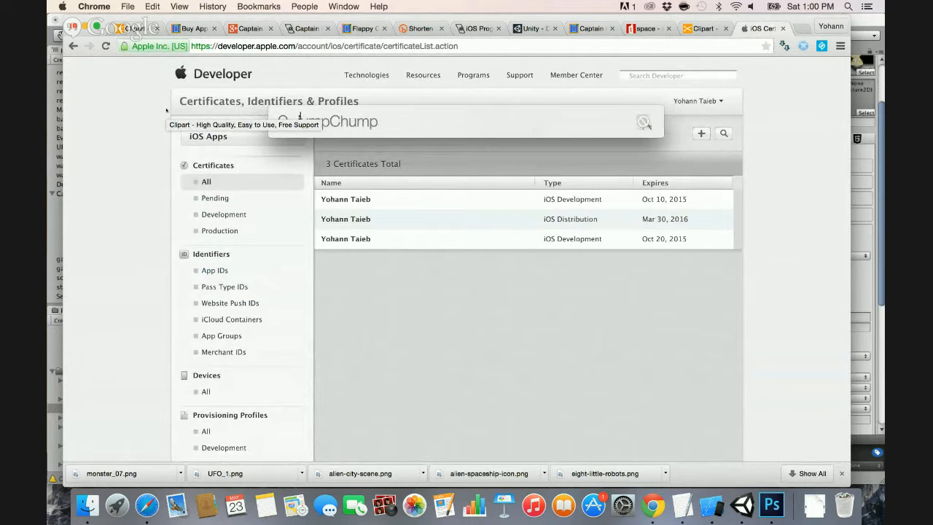
key(BackSpace)
text(keycha)
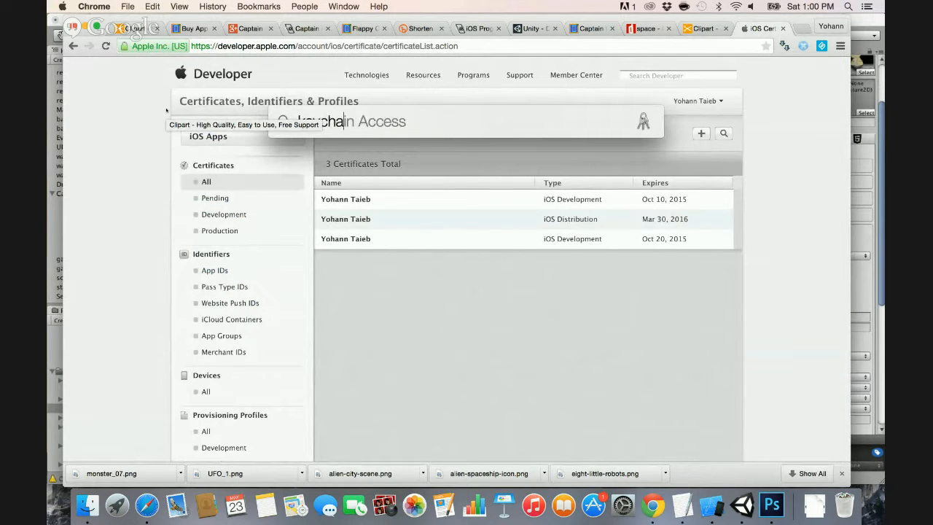
key(Return)
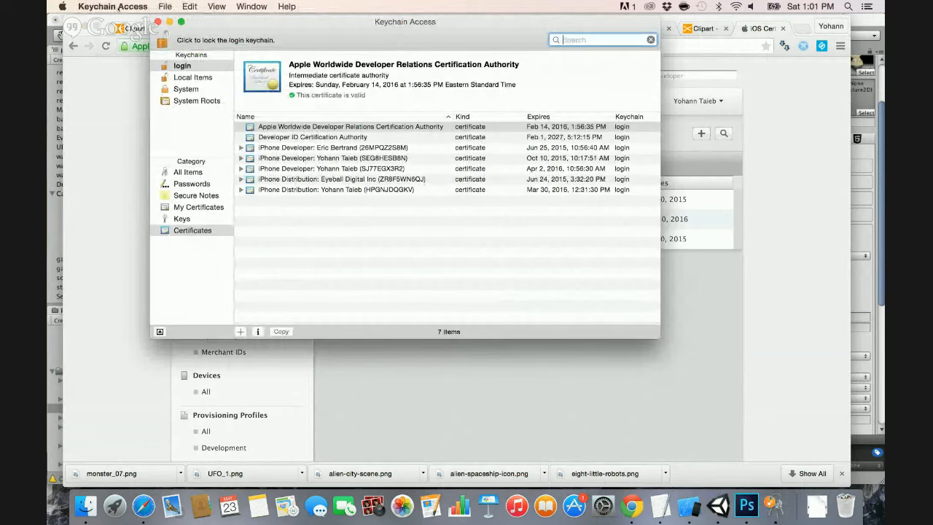
View the Certificate Assistant's option to request a certificate from a certificate authority, and close the Keychain Access window.
click(137, 5)
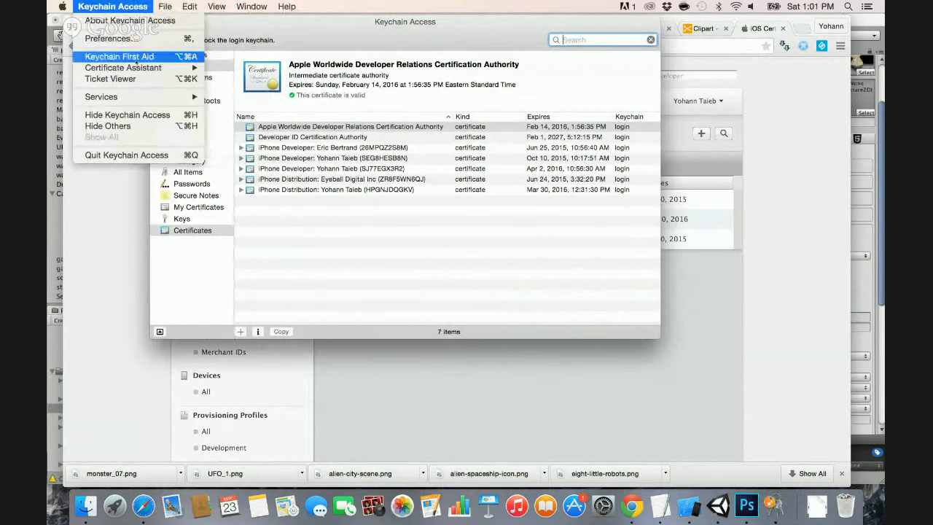
mouse_move(145, 67)
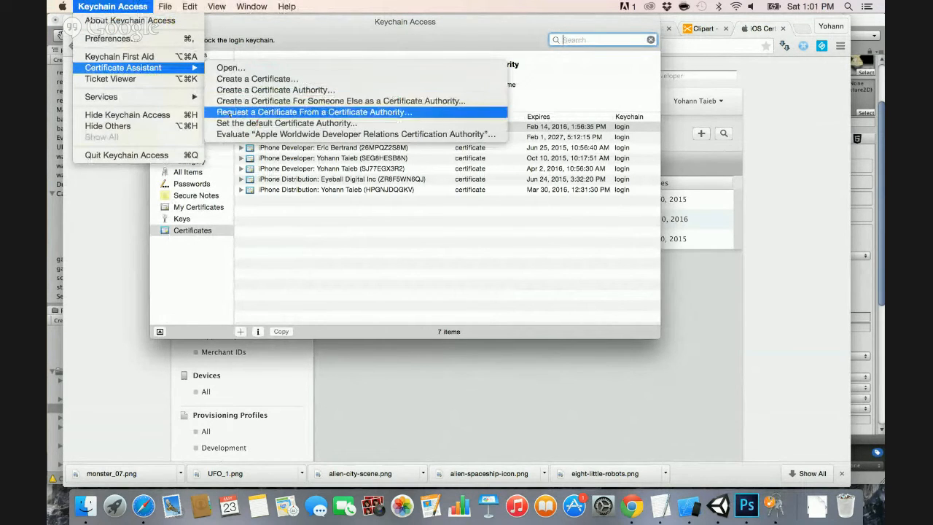
click(297, 41)
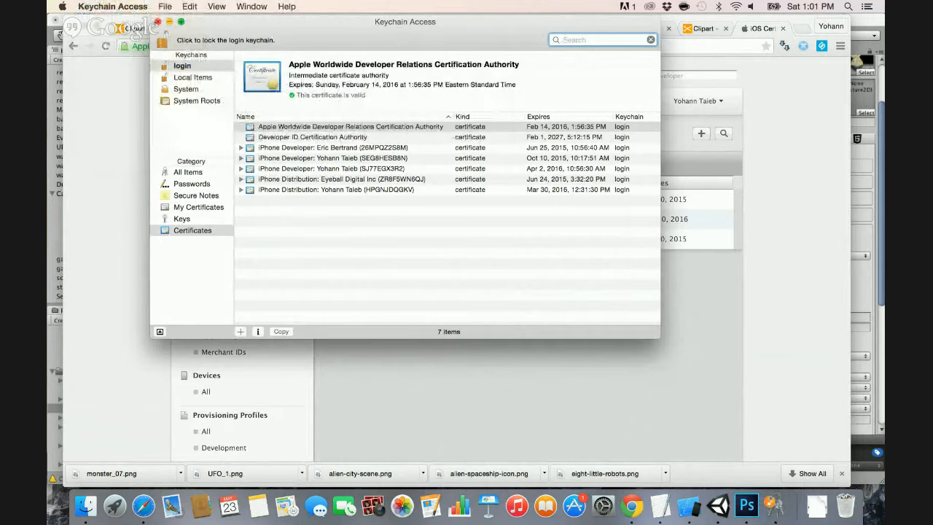
click(157, 22)
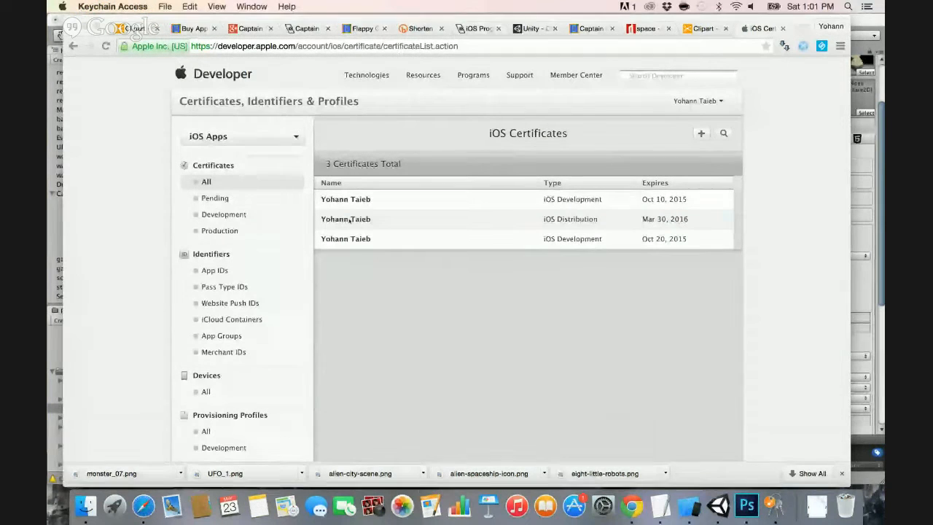
Open the iOS App IDs list on the Apple Developer site and start registering a new App ID.
scroll(213, 224, down, 3)
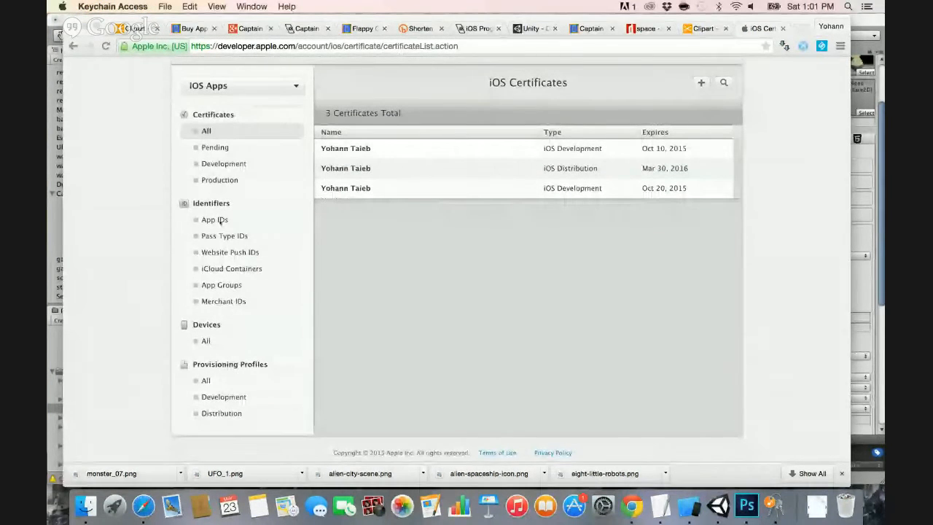
click(214, 220)
click(214, 220)
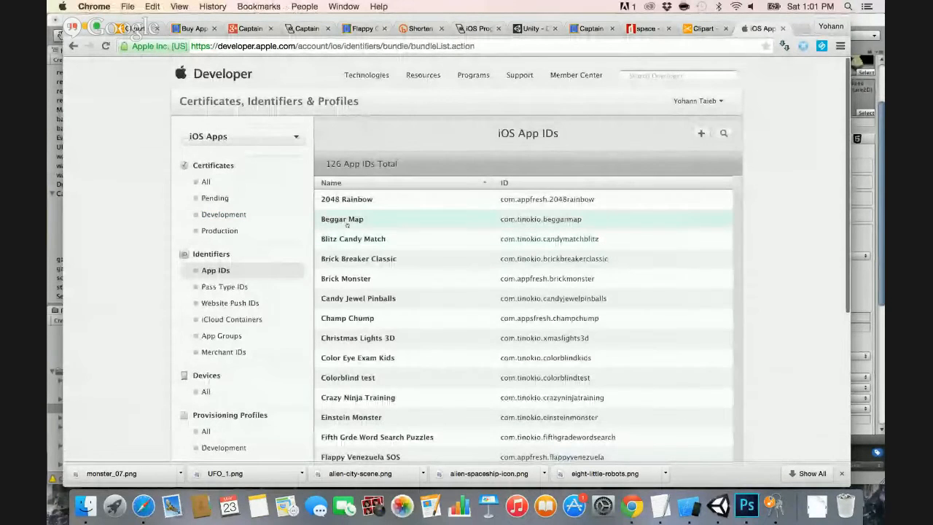
click(700, 133)
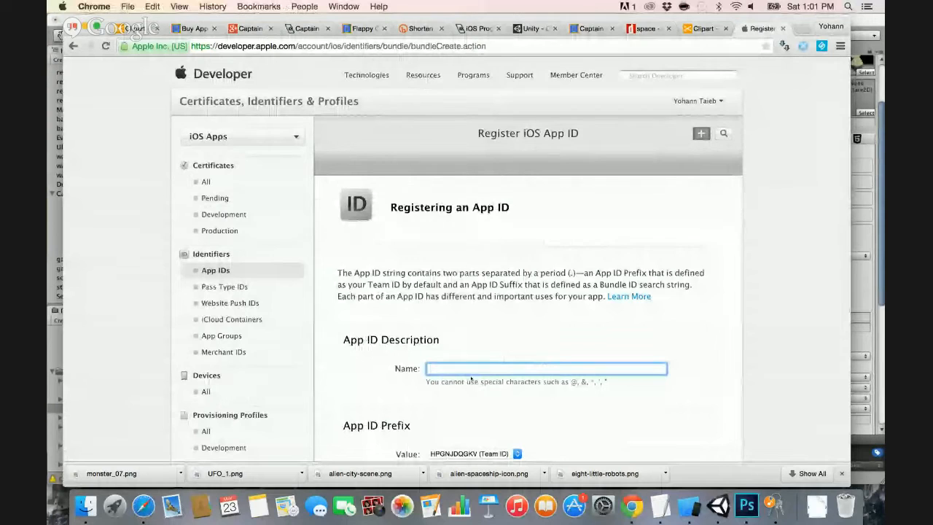
Switch to Unity and select the whole bundle identifier in the iOS player settings.
key(super+Tab)
key(super+Tab)
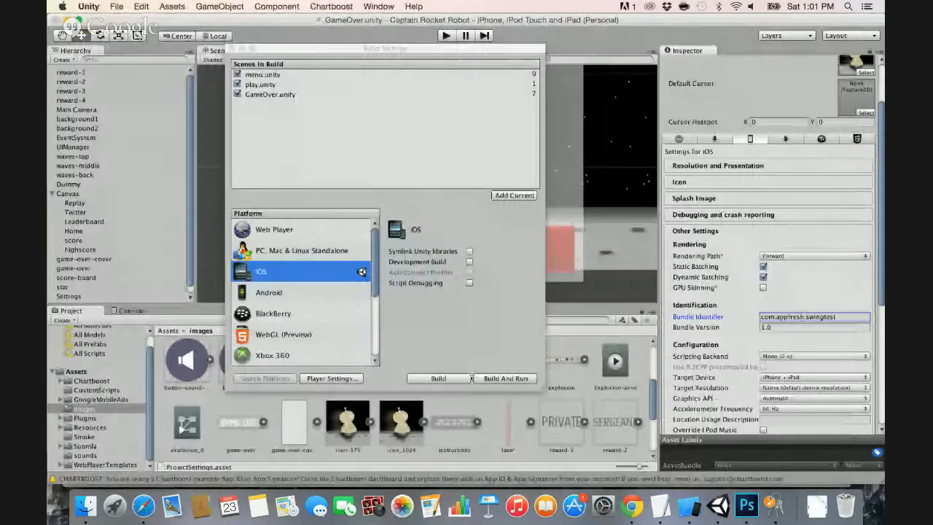
double_click(774, 317)
click(775, 318)
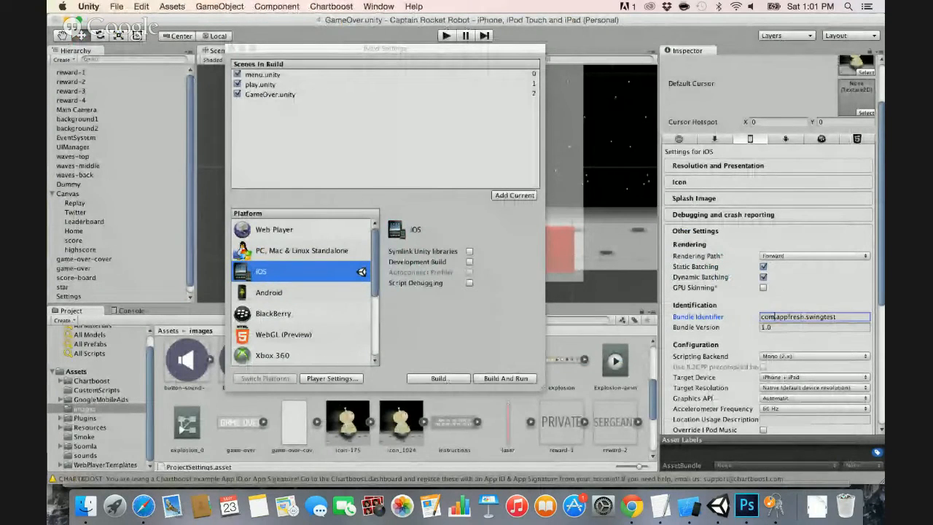
key(super+a)
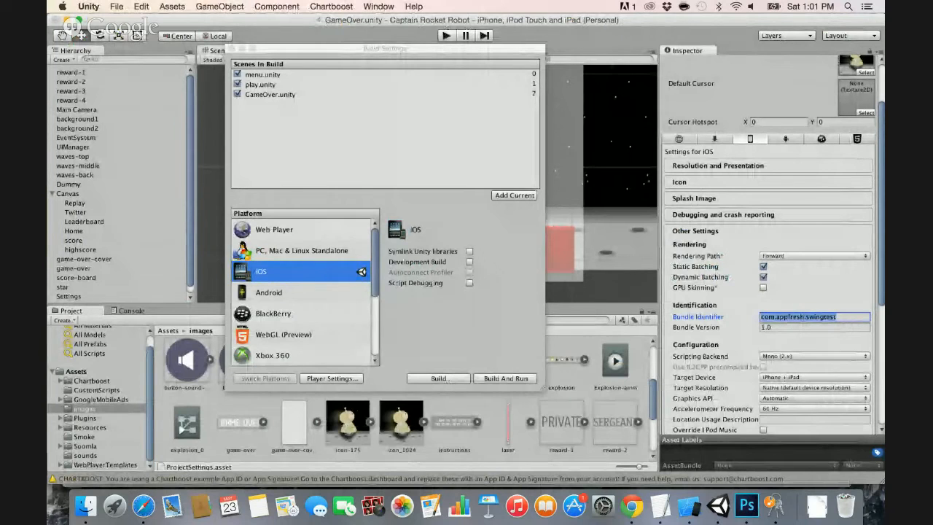
Switch back to Chrome and open the list of iOS distribution provisioning profiles.
key(super+Tab)
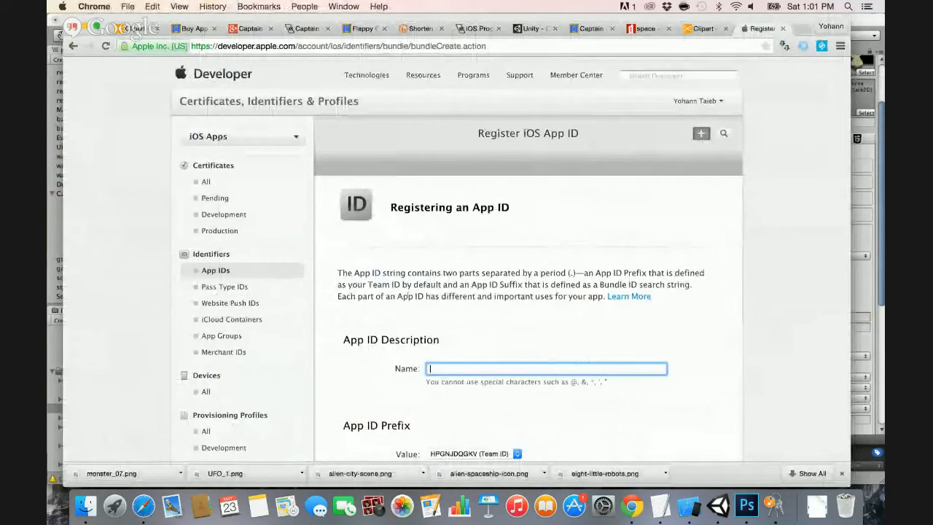
scroll(406, 296, down, 3)
click(207, 350)
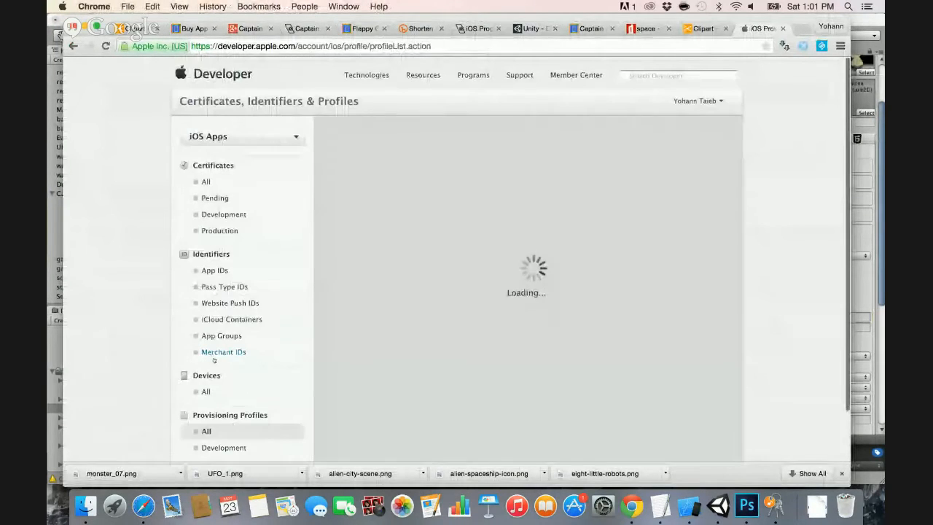
click(219, 340)
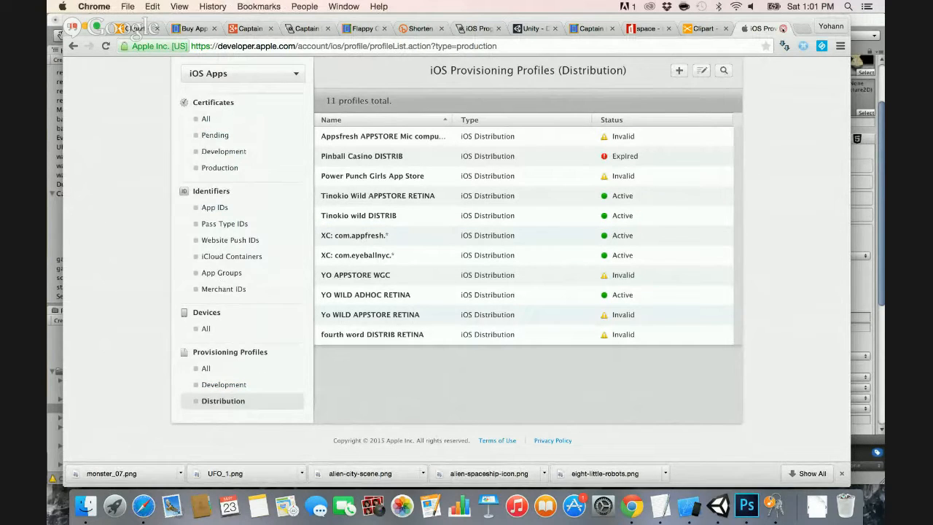
Return to Unity and check the bundle version under the iOS identification settings.
key(super+Tab)
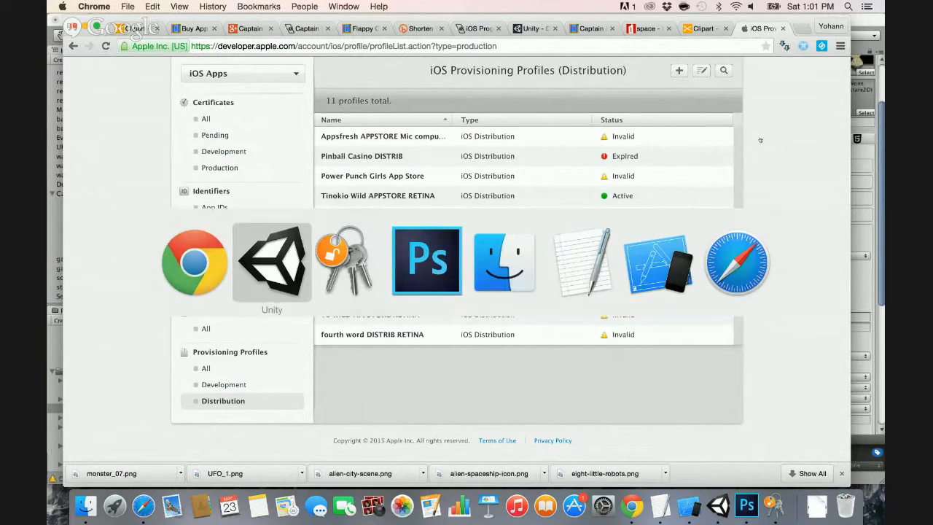
scroll(780, 254, down, 5)
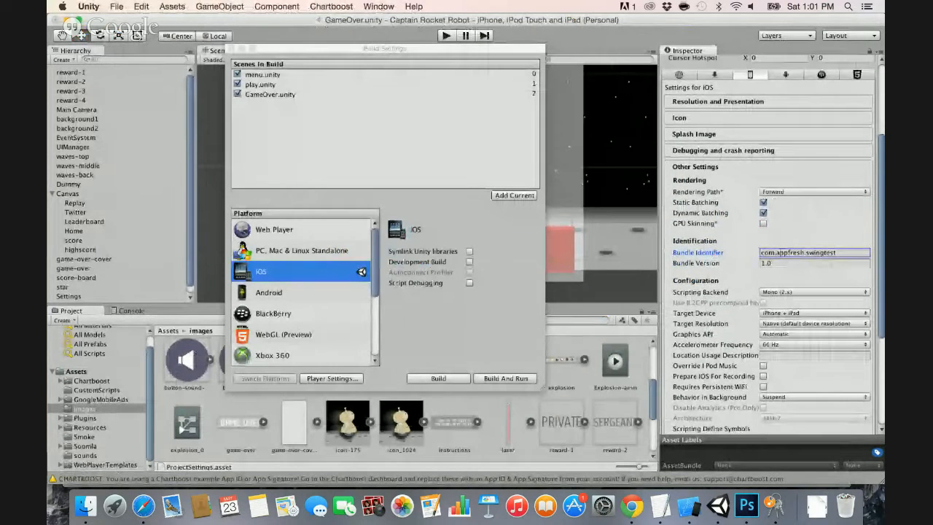
click(758, 230)
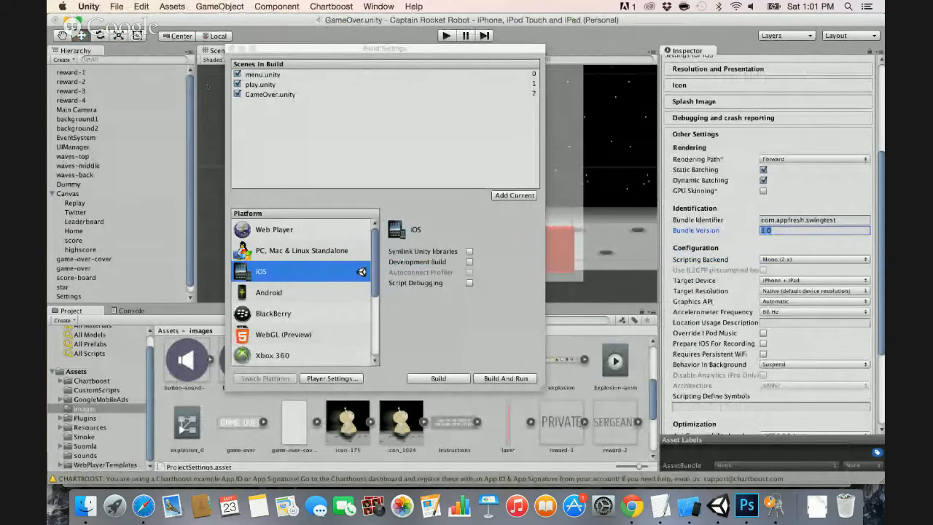
Build the iOS project into the builds-iOS folder inside unity_projects under the name buil-xcode-robot.
click(305, 197)
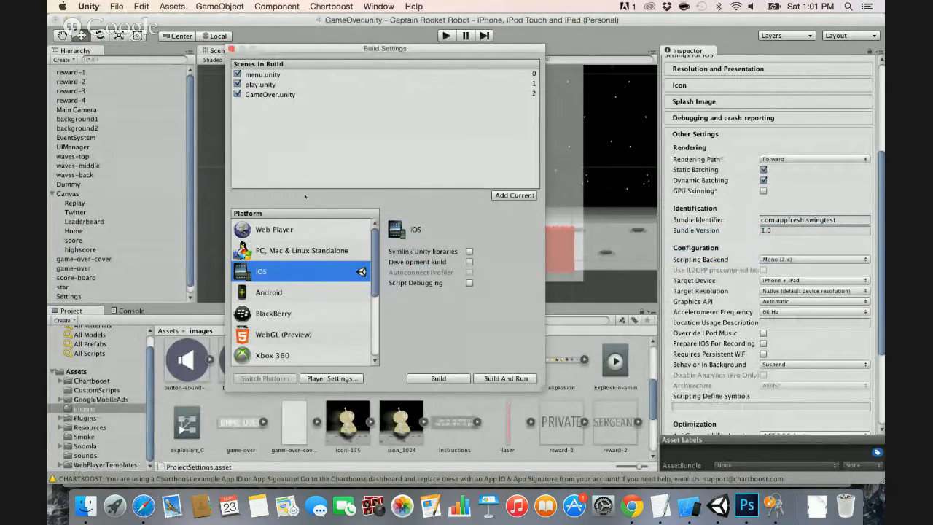
click(413, 379)
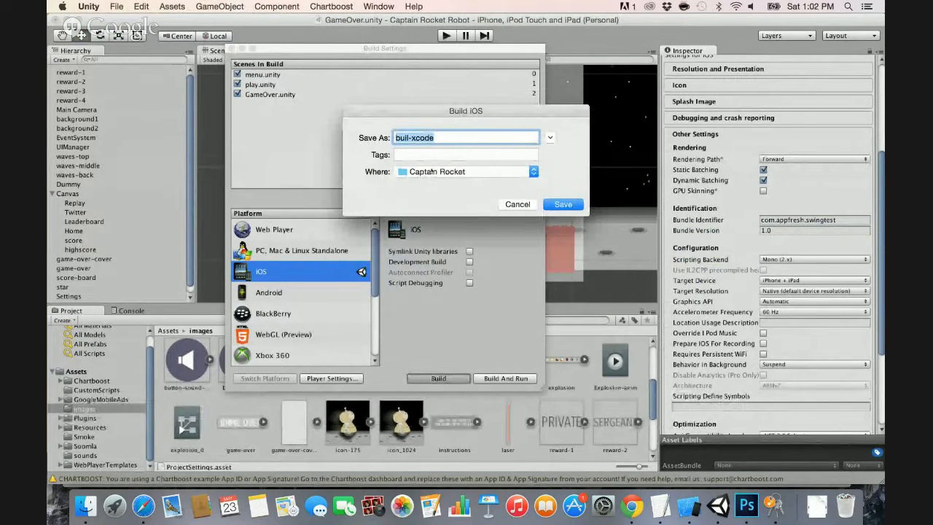
click(431, 172)
click(509, 154)
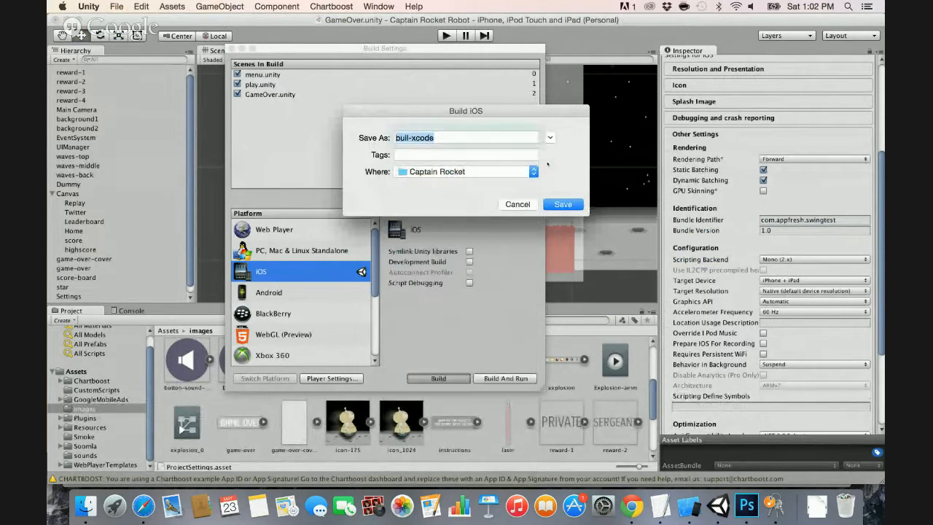
click(550, 137)
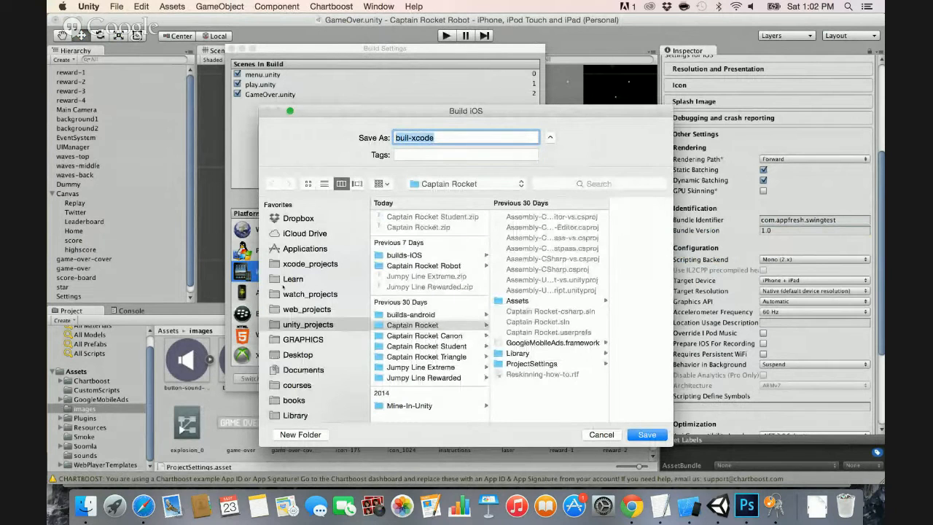
click(295, 325)
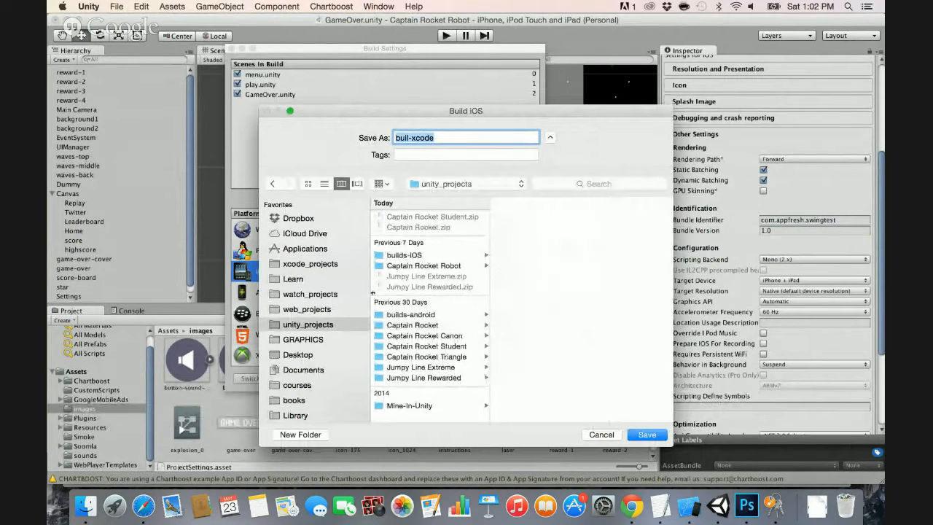
click(389, 256)
click(447, 137)
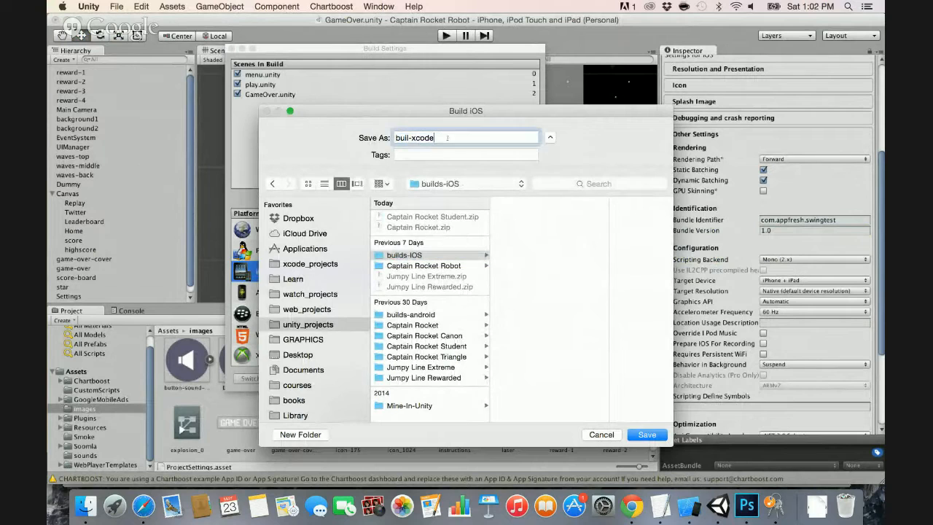
text(obot)
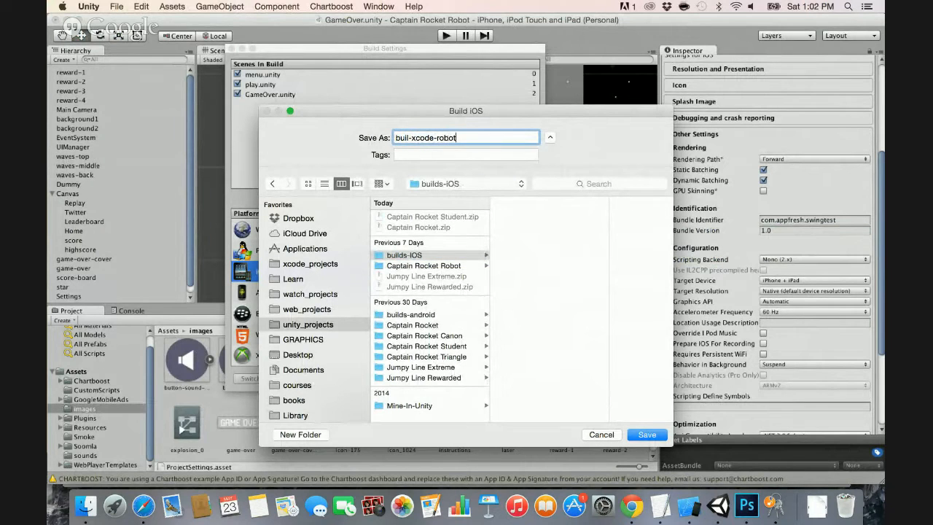
click(635, 435)
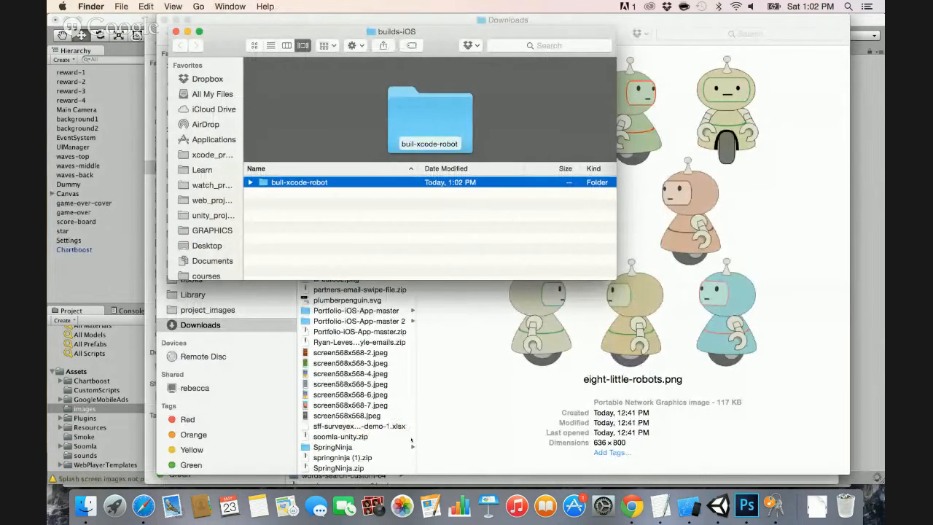
Open Unity-iPhone.xcodeproj from the buil-xcode-robot folder in Xcode, enlarging the Finder window to show all its files.
double_click(260, 183)
scroll(307, 221, down, 1)
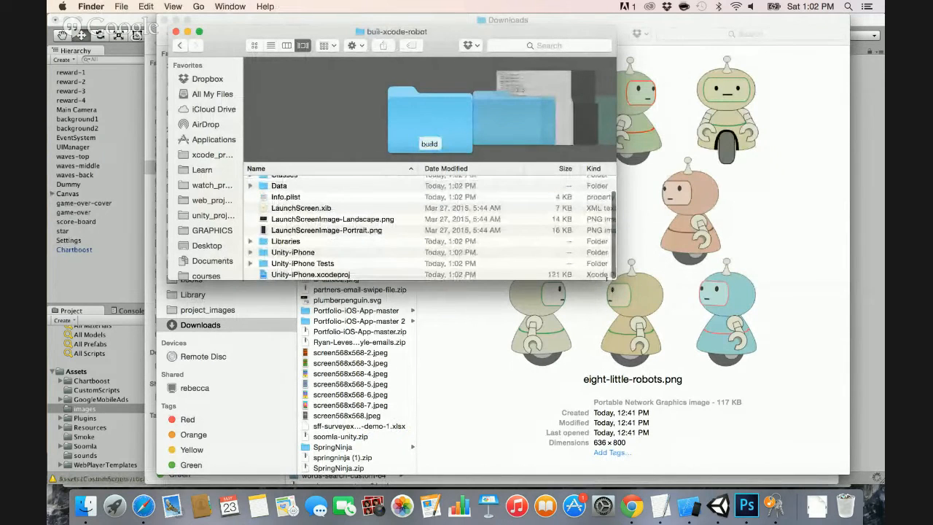
drag(616, 279, 639, 349)
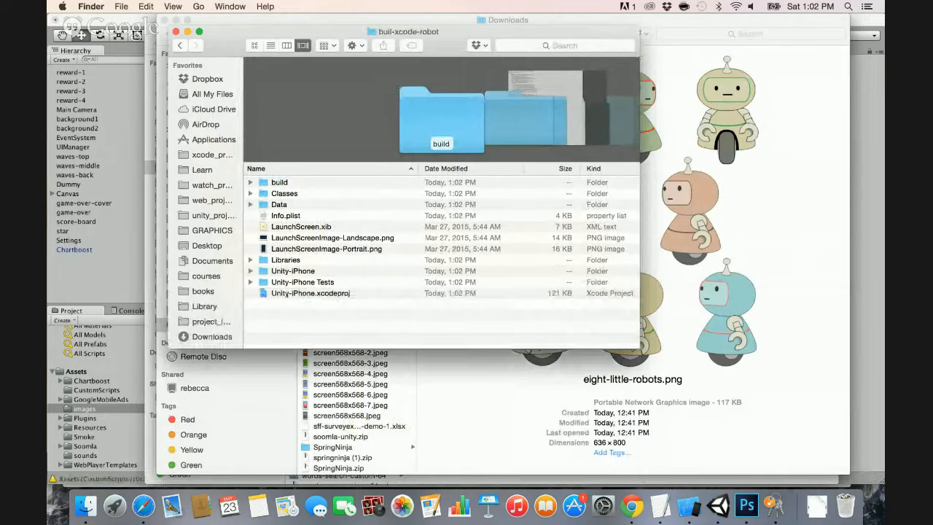
click(263, 294)
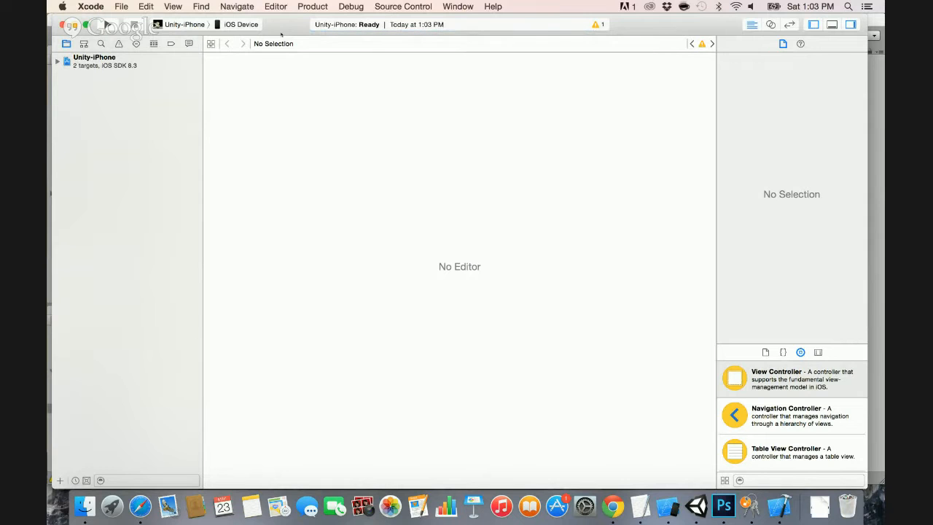
Switch to Unity, close the build settings, and open the menu scene, saving the changes to the GameOver scene.
key(super+Tab)
key(super+Tab)
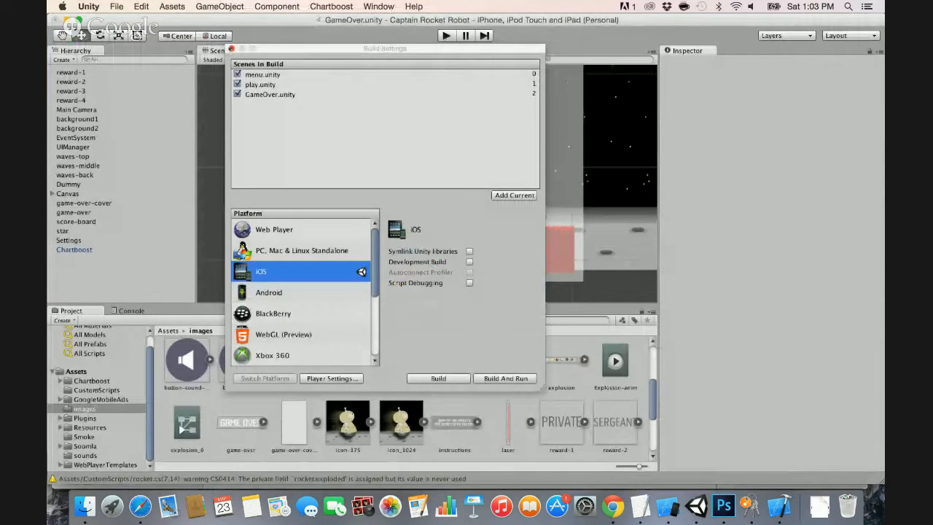
click(232, 49)
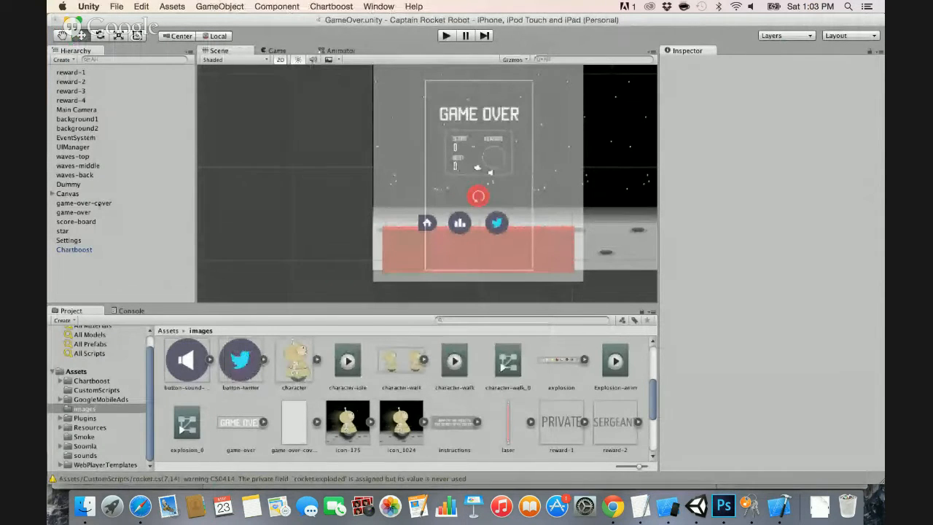
click(79, 372)
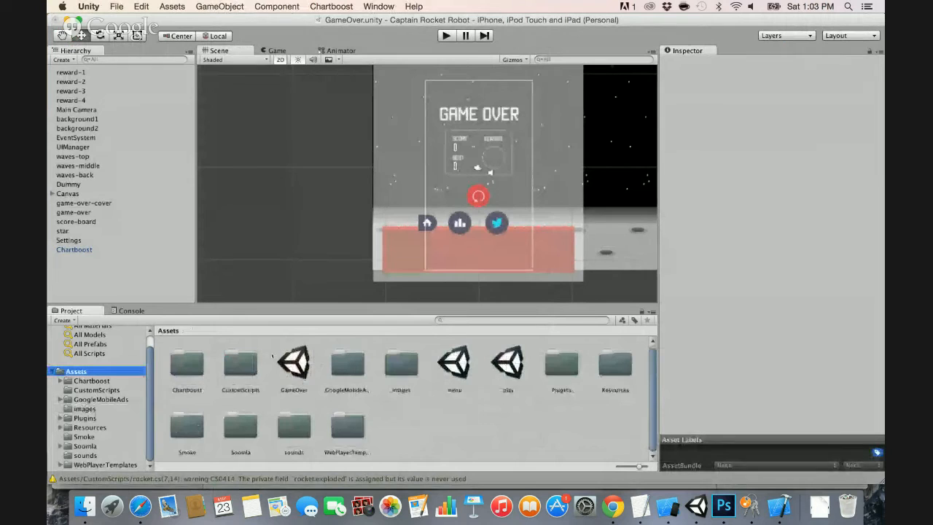
double_click(454, 362)
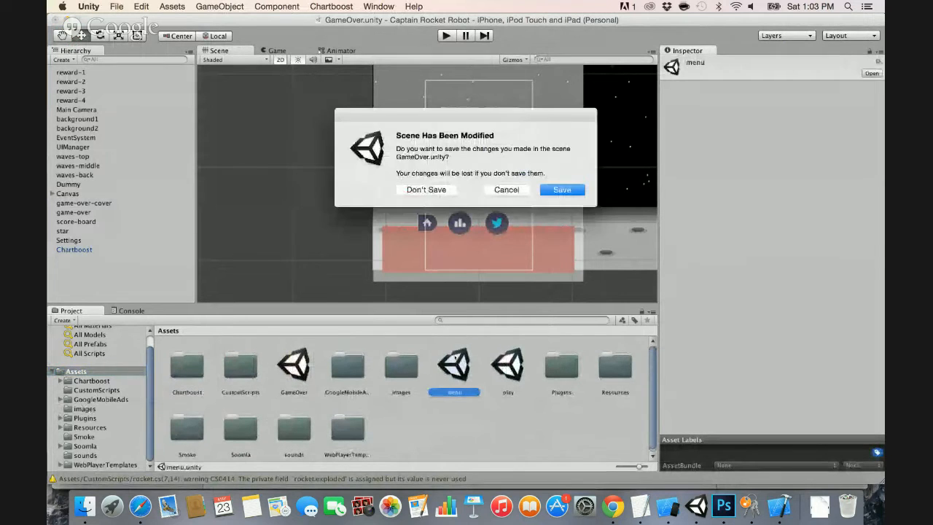
click(561, 189)
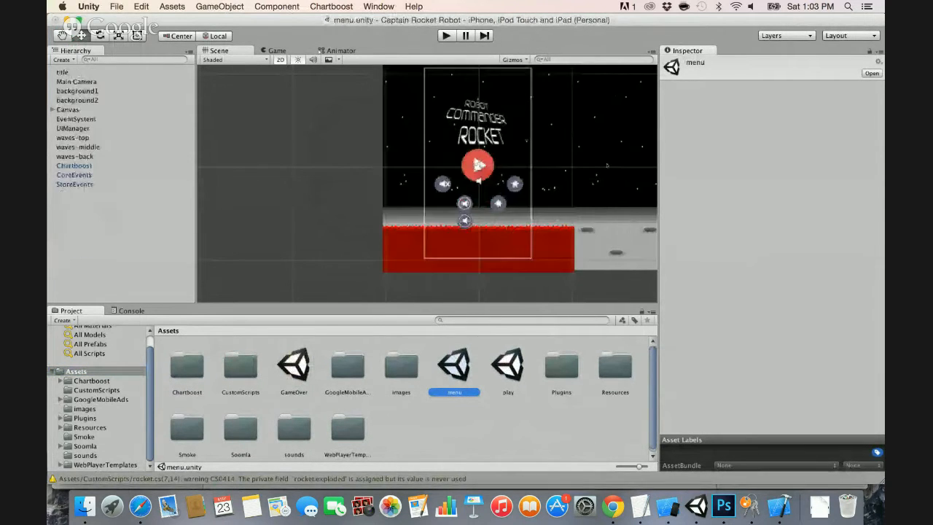
Examine the iTunes Connect app ID and AdMob banner ID on the UIManager object, and open the Chartboost settings.
click(63, 129)
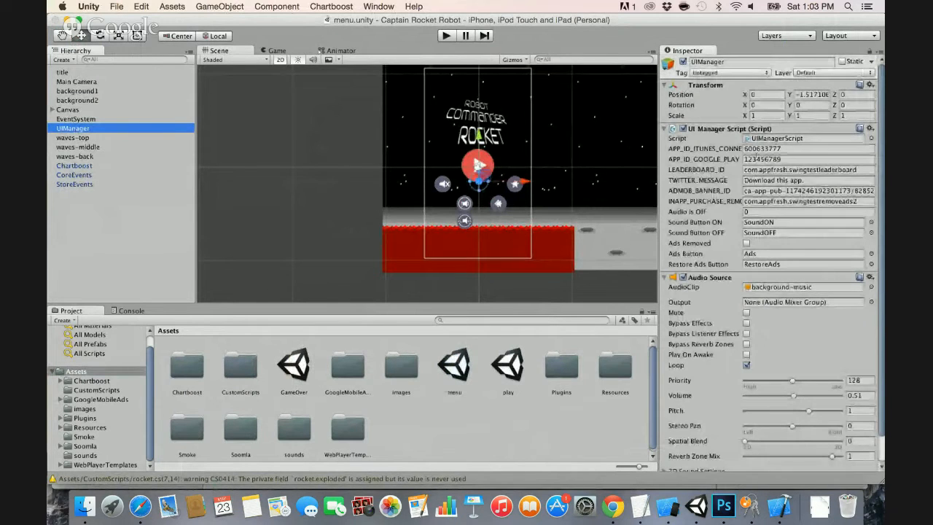
click(761, 149)
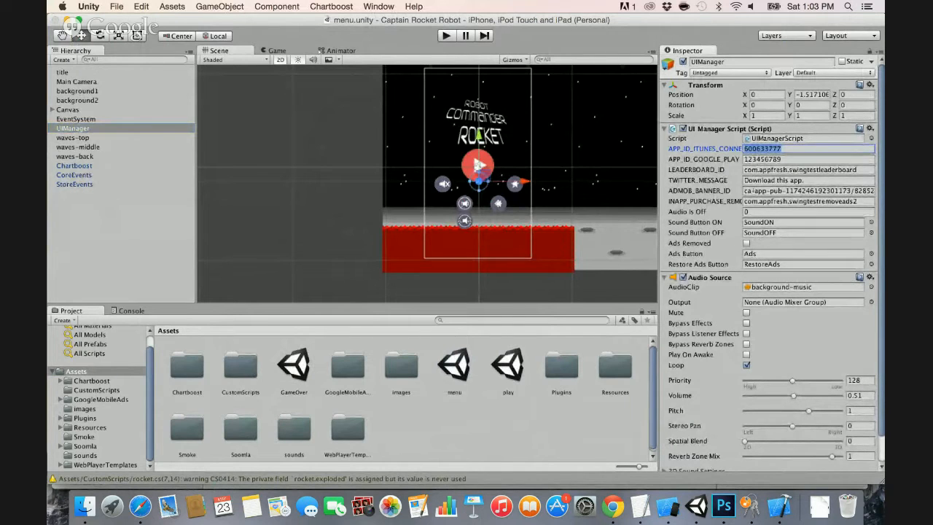
double_click(753, 191)
click(313, 7)
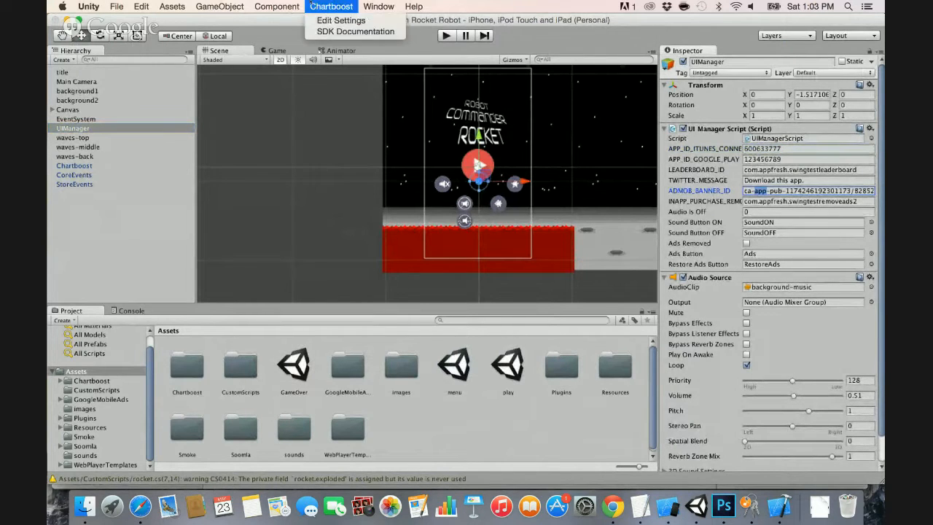
click(341, 20)
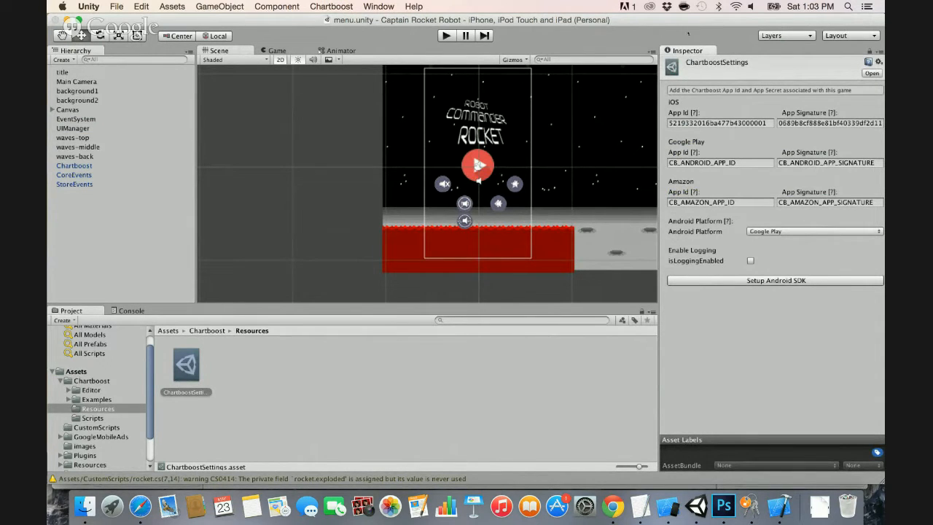
Switch to Xcode and build the Unity-iPhone project.
key(super+Tab)
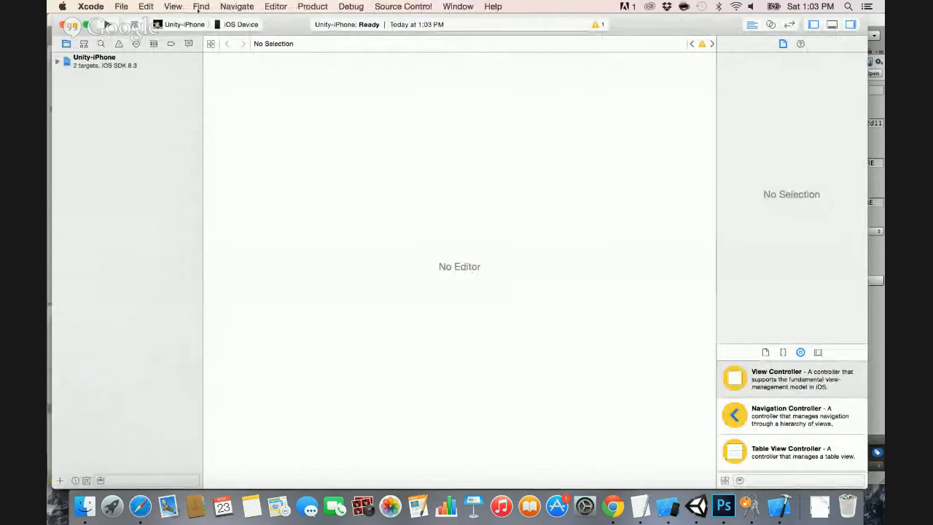
click(318, 5)
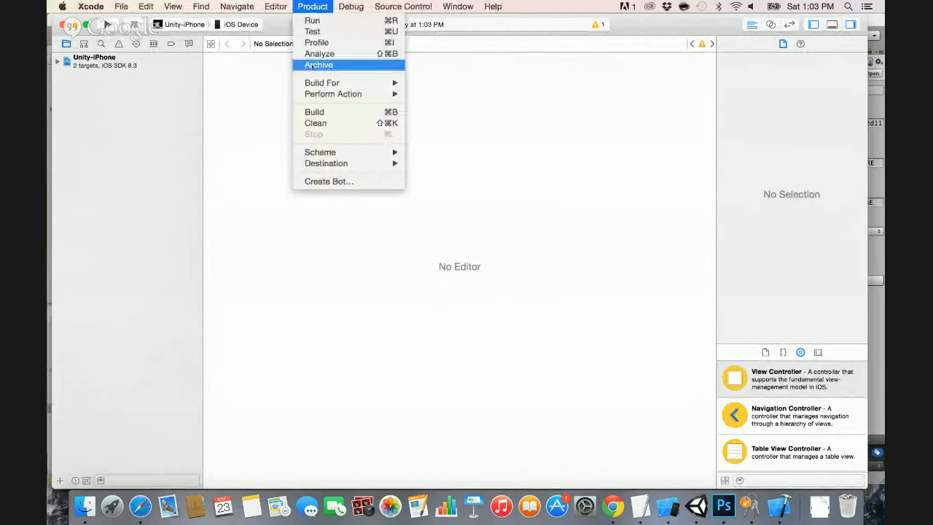
click(314, 111)
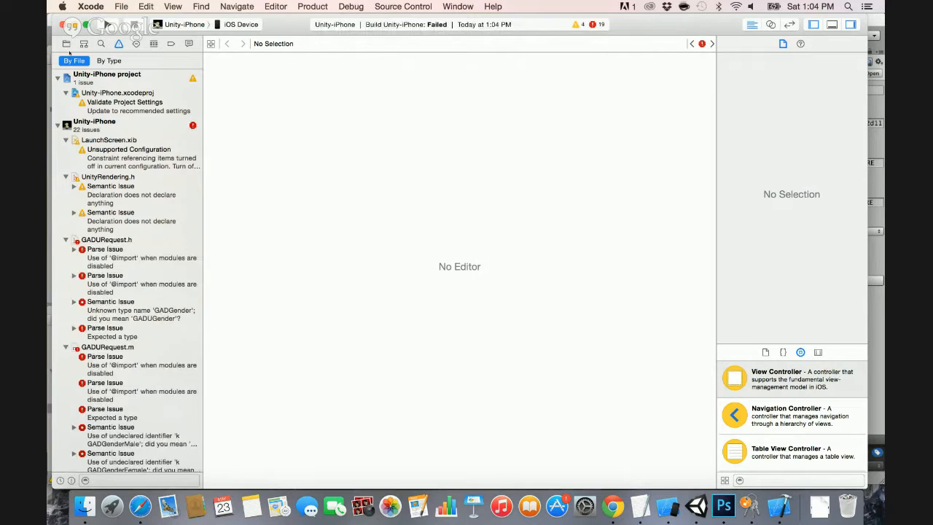
Set Enable Modules (C and Objective-C) to Yes in the Unity-iPhone target's build settings.
key(super+1)
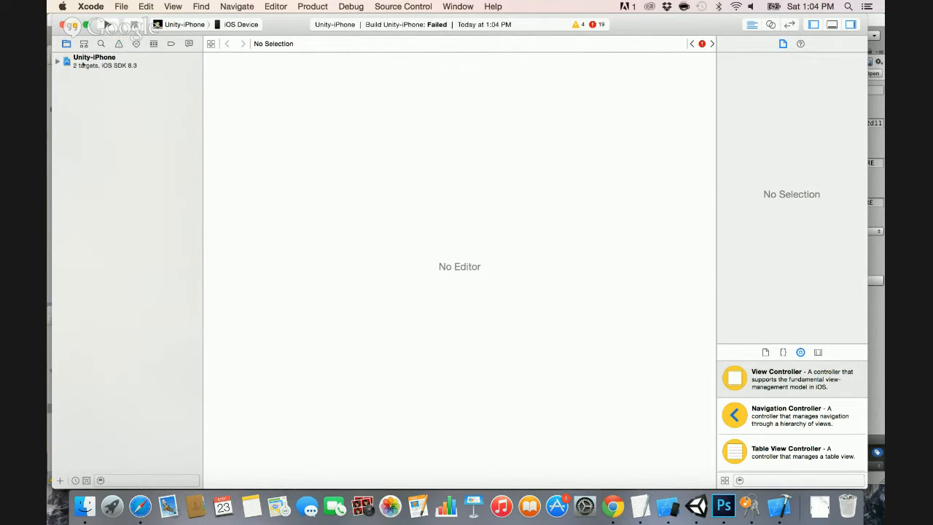
click(94, 61)
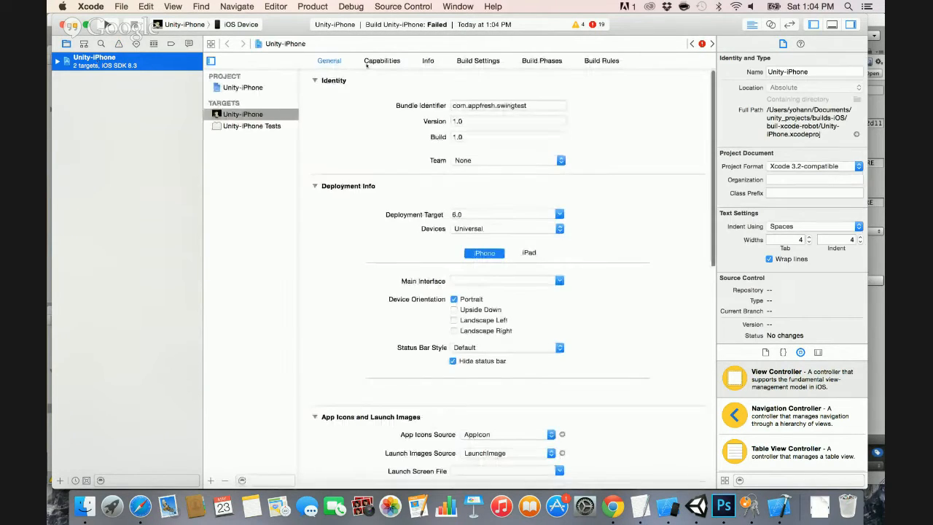
click(475, 62)
click(562, 81)
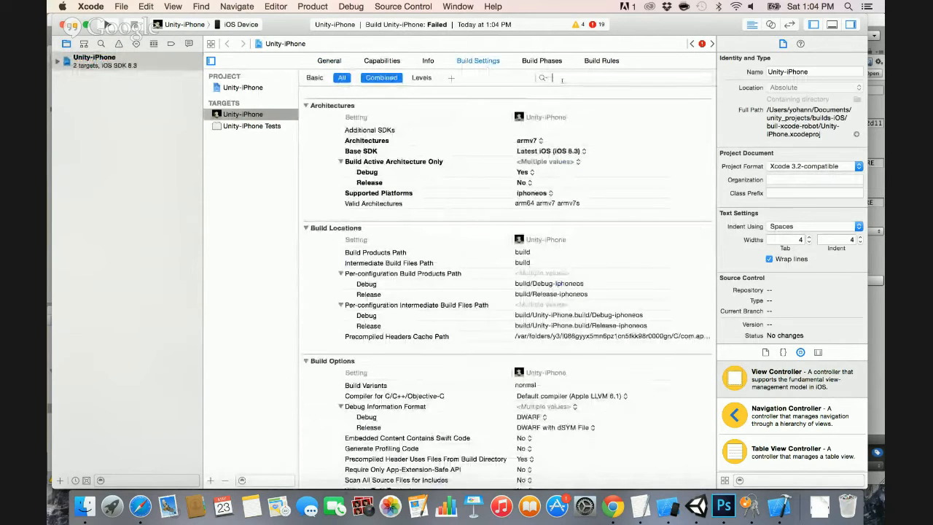
text(enable mod)
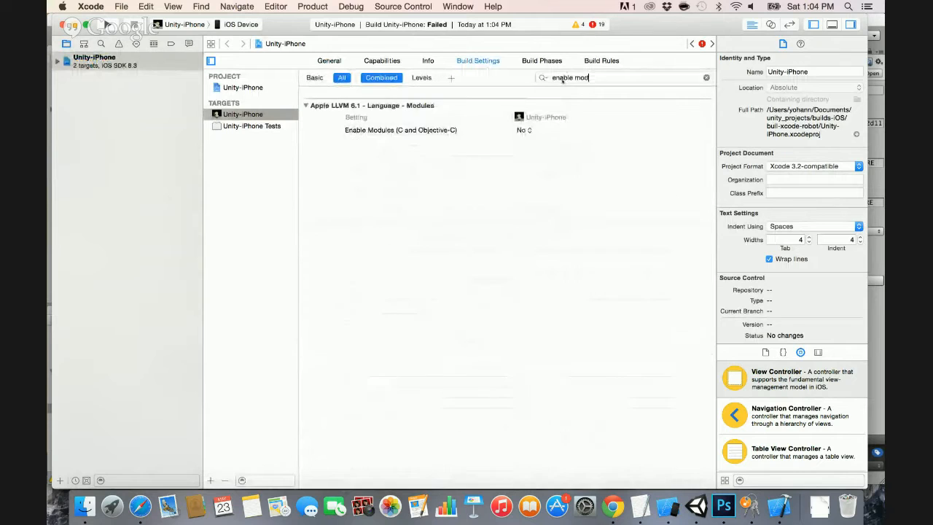
text(ule)
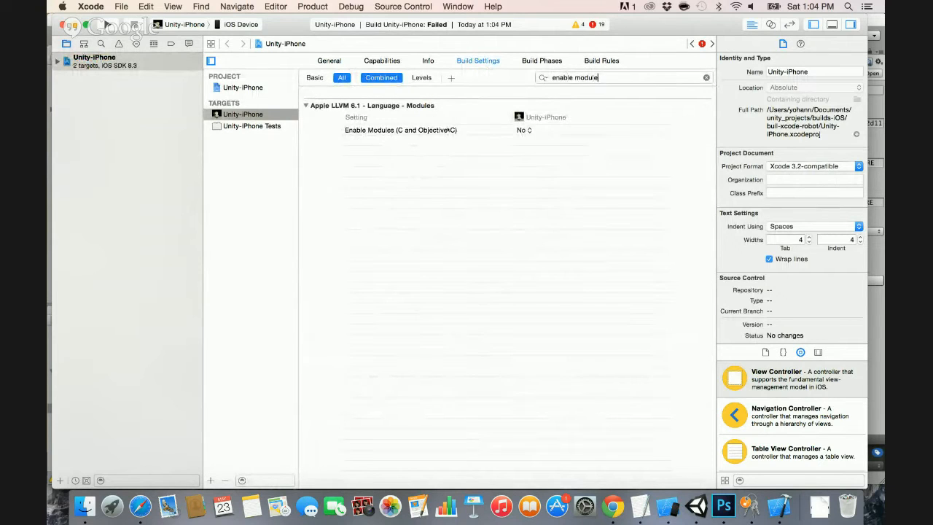
click(523, 130)
click(519, 127)
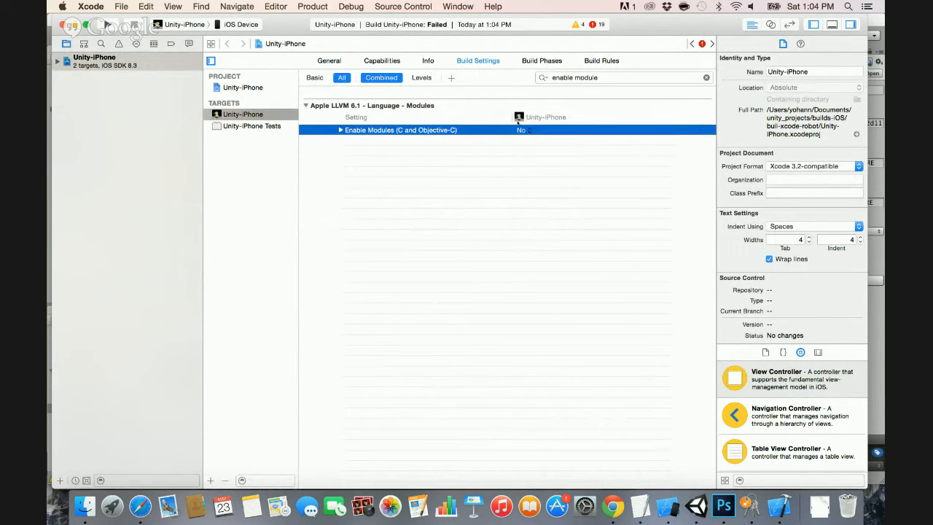
Copy GoogleMobileAds.framework from the Captain Rocket Robot folder into the project's Frameworks group for the Unity-iPhone target, and build the project.
click(59, 61)
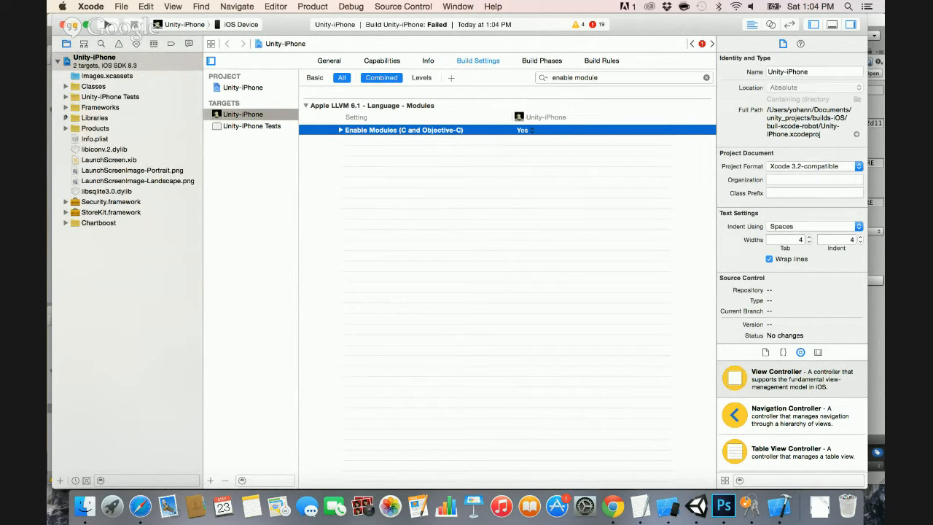
click(65, 107)
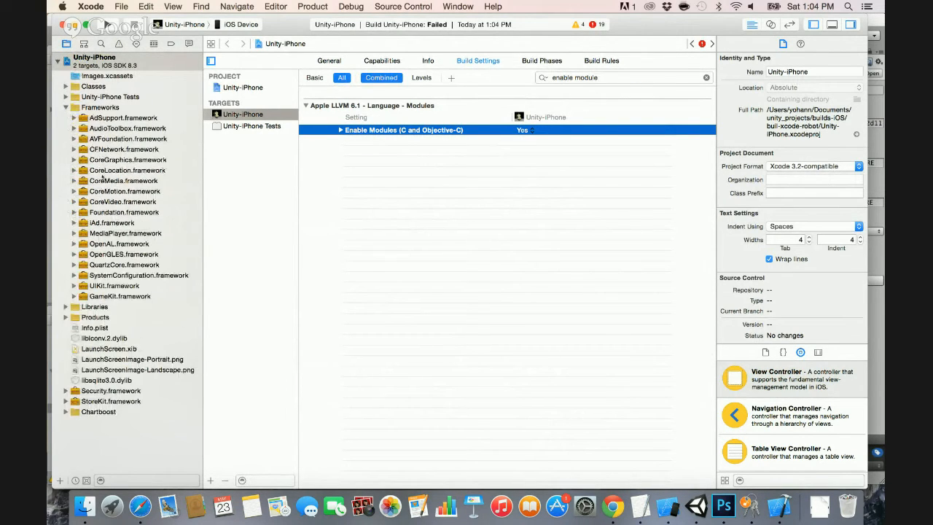
key(super+Tab)
key(super+Tab)
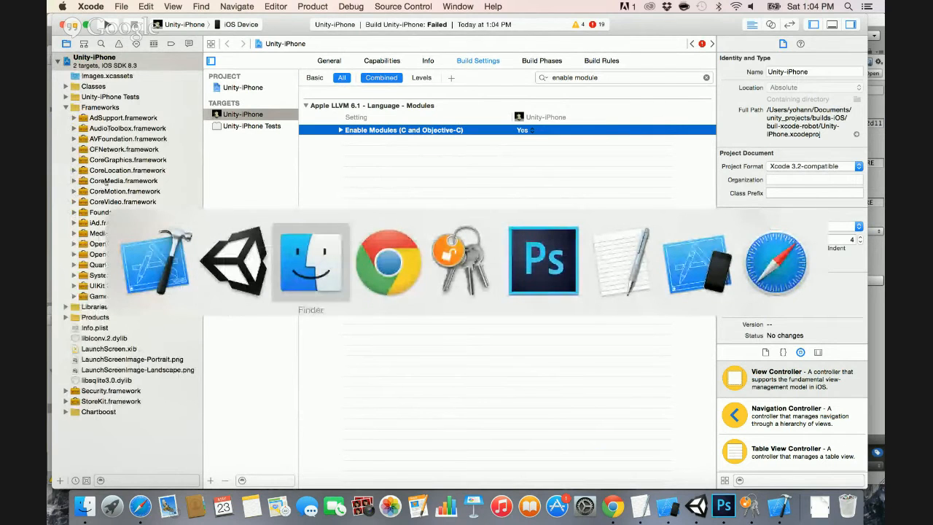
key(super+3)
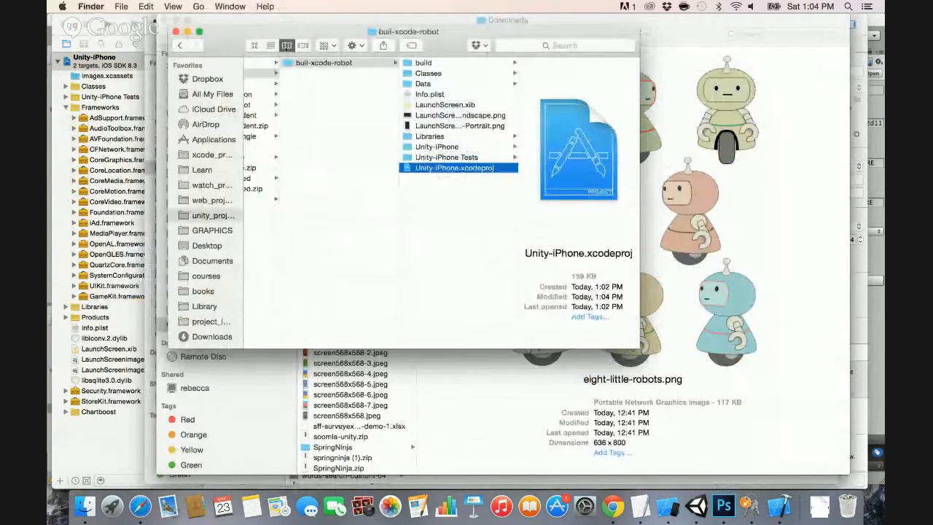
scroll(323, 168, left, 3)
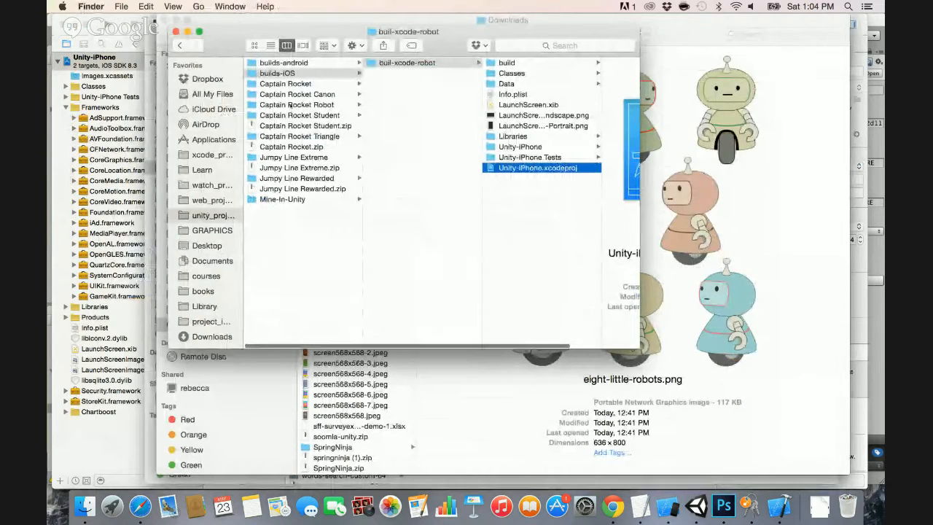
click(290, 104)
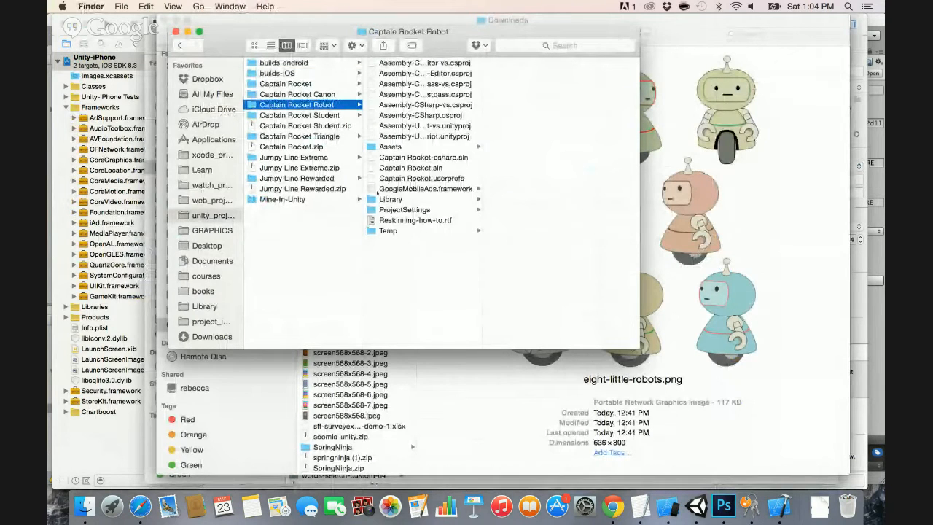
click(394, 189)
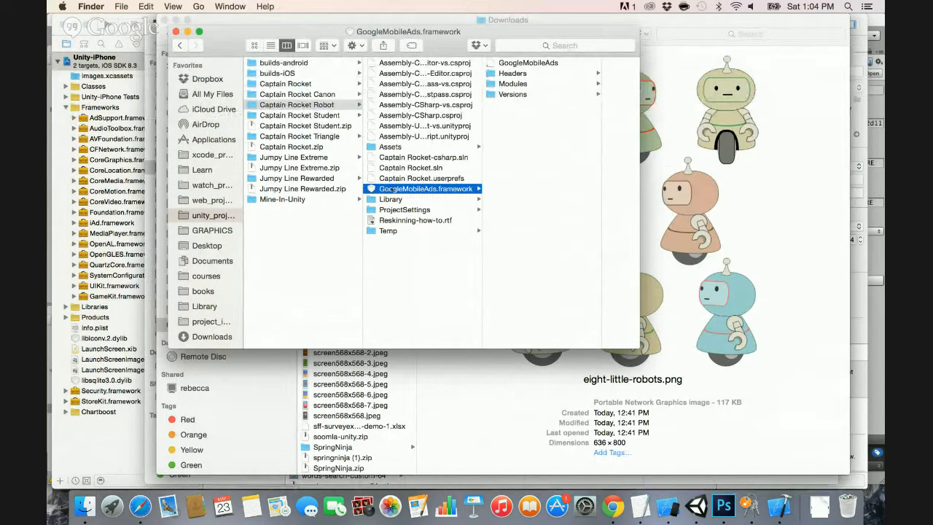
drag(391, 190, 114, 108)
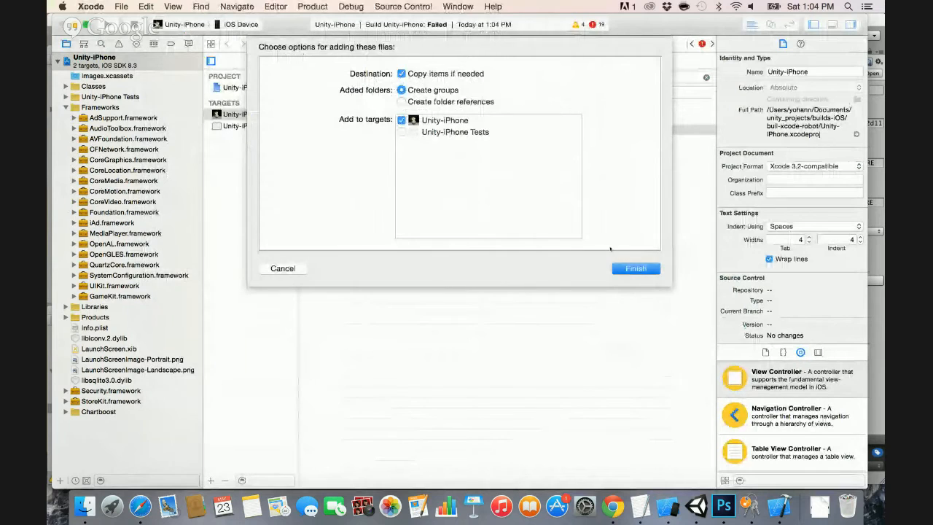
key(Return)
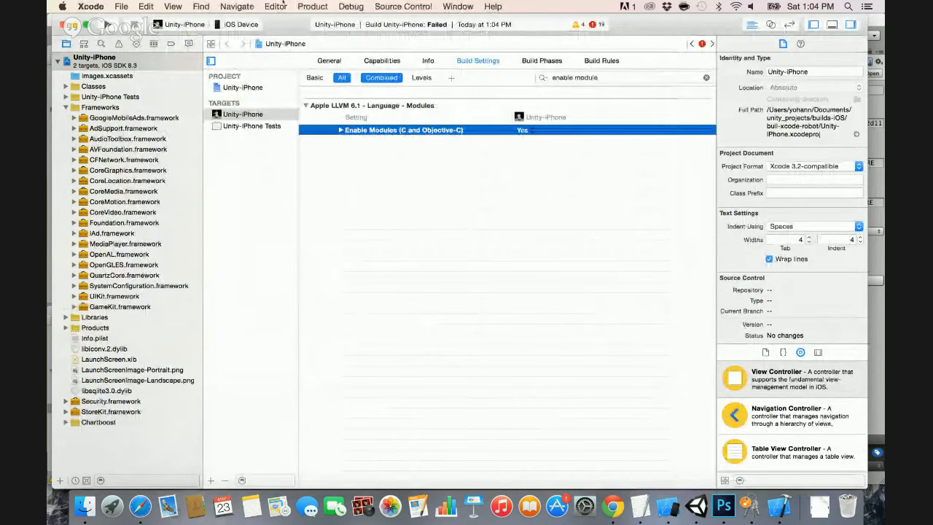
click(312, 6)
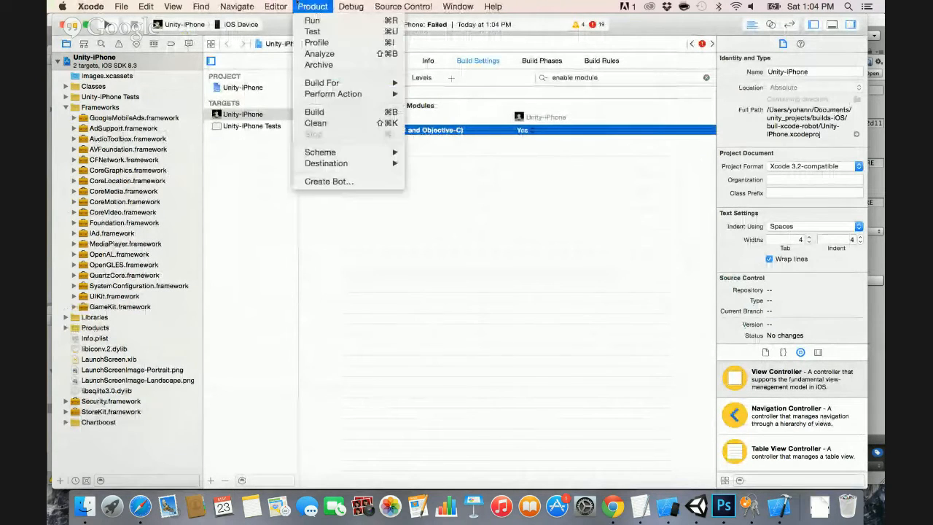
click(326, 114)
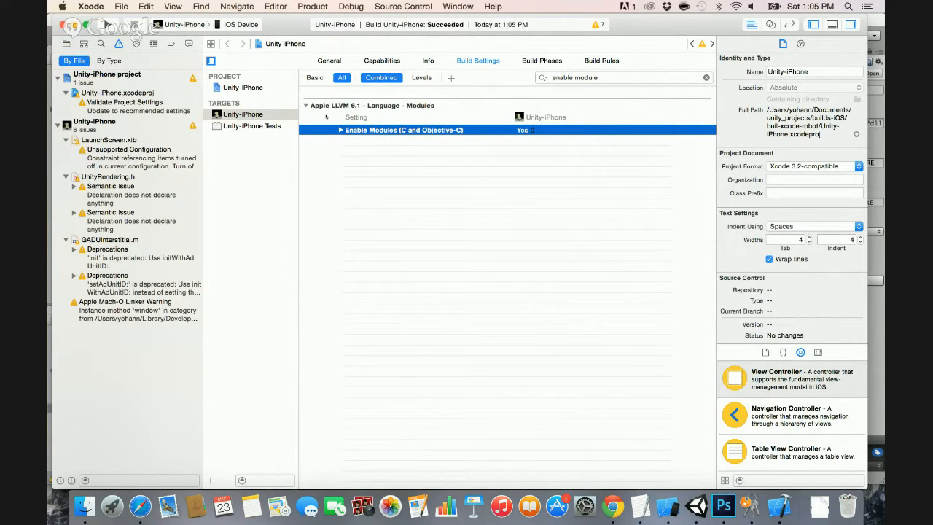
Add EventKit.framework and EventKitUI.framework to the libraries linked with the Unity-iPhone target's binary.
click(537, 61)
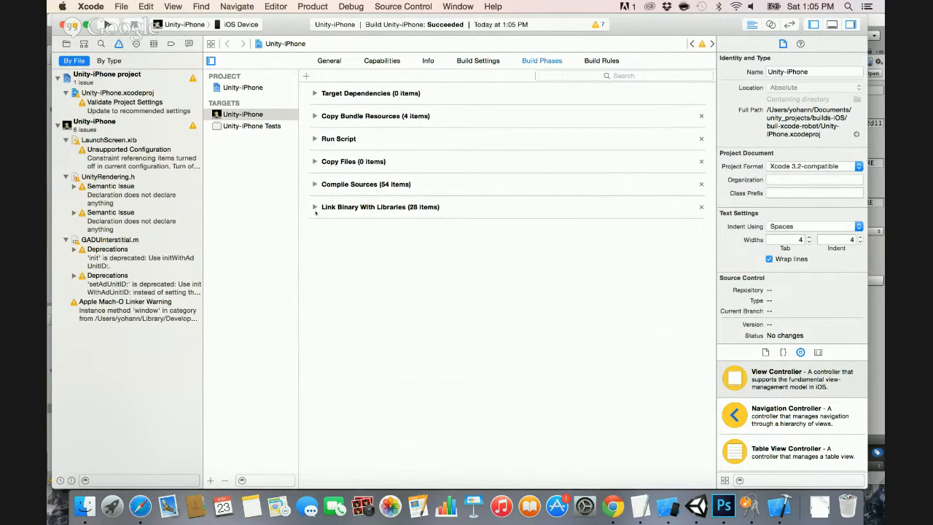
click(315, 207)
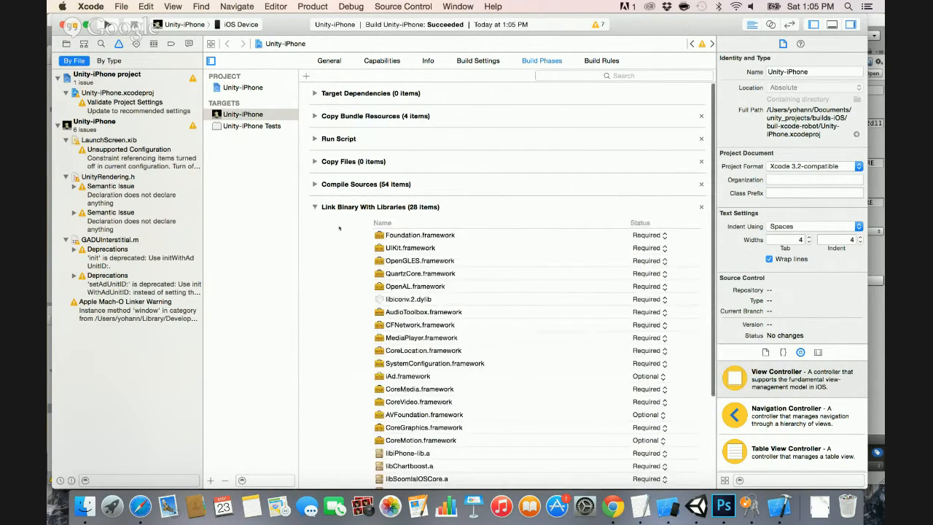
scroll(386, 365, down, 8)
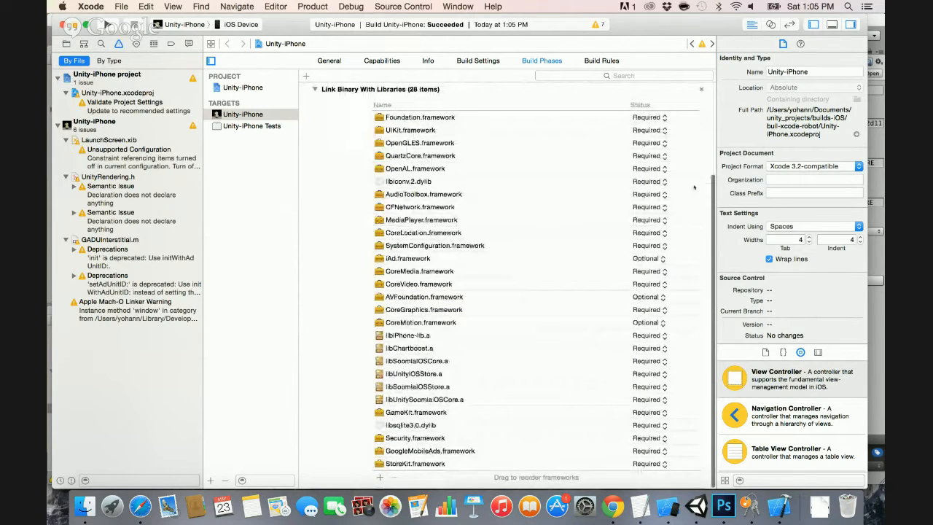
drag(860, 482, 851, 412)
scroll(436, 283, down, 5)
scroll(435, 282, up, 2)
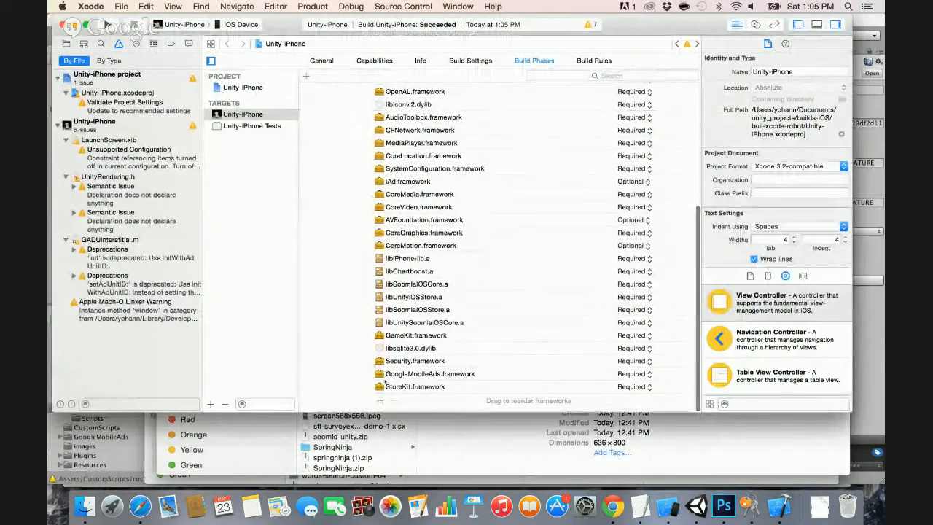
click(380, 401)
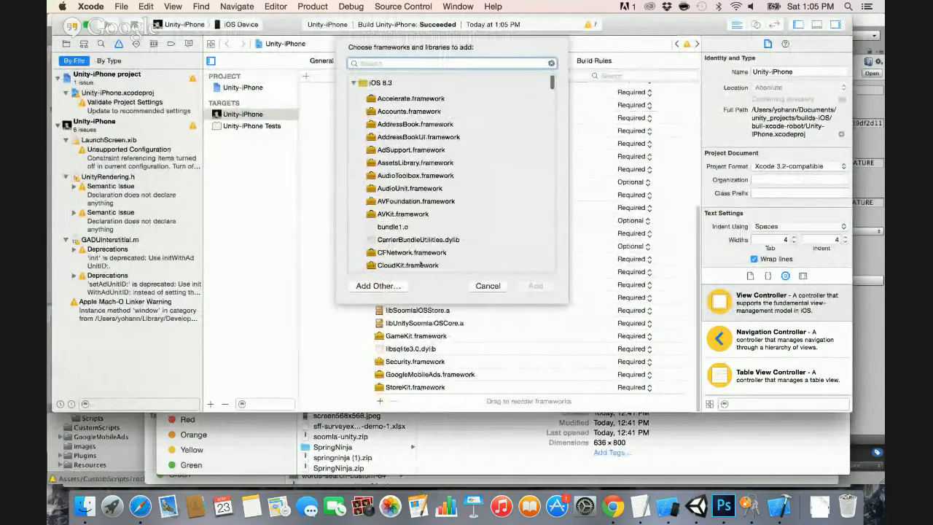
text(event)
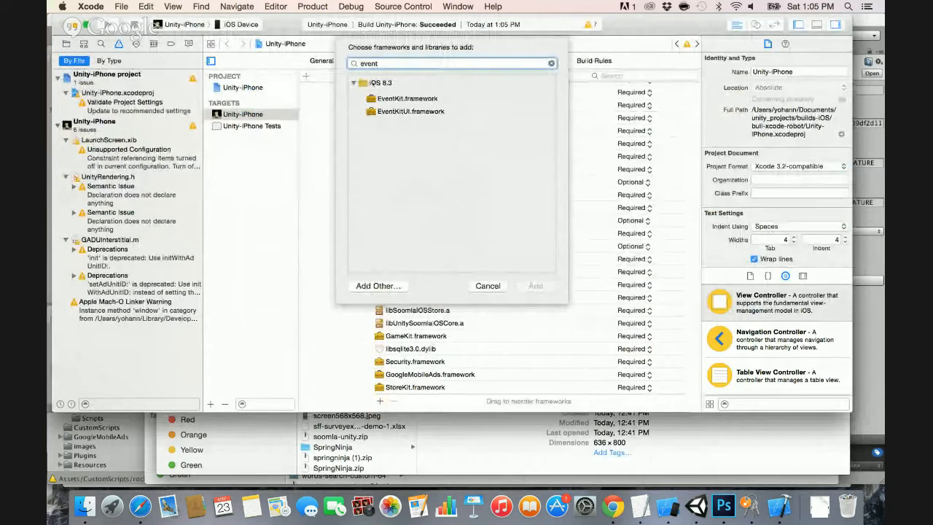
click(397, 98)
shift+click(390, 111)
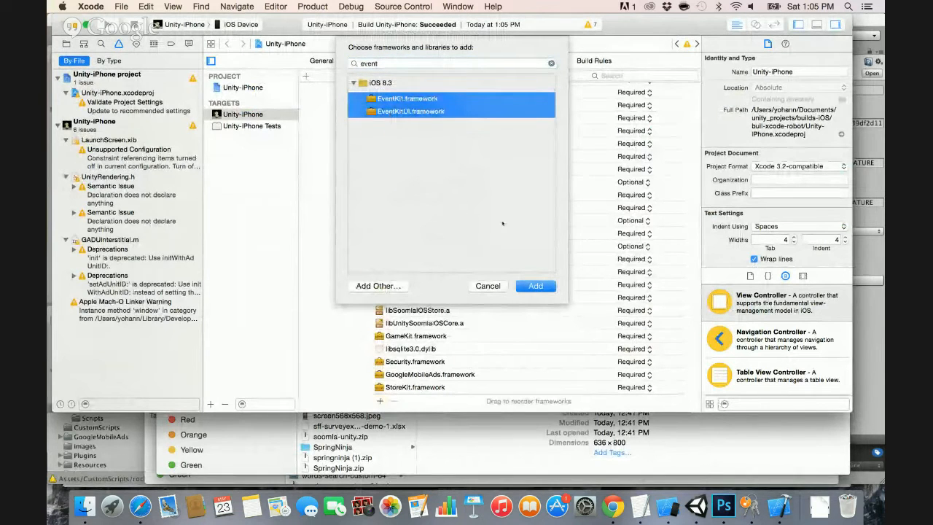
click(531, 285)
Add CoreMedia.framework to the Unity-iPhone target's linked libraries and run the game on the connected iPhone.
scroll(503, 284, down, 2)
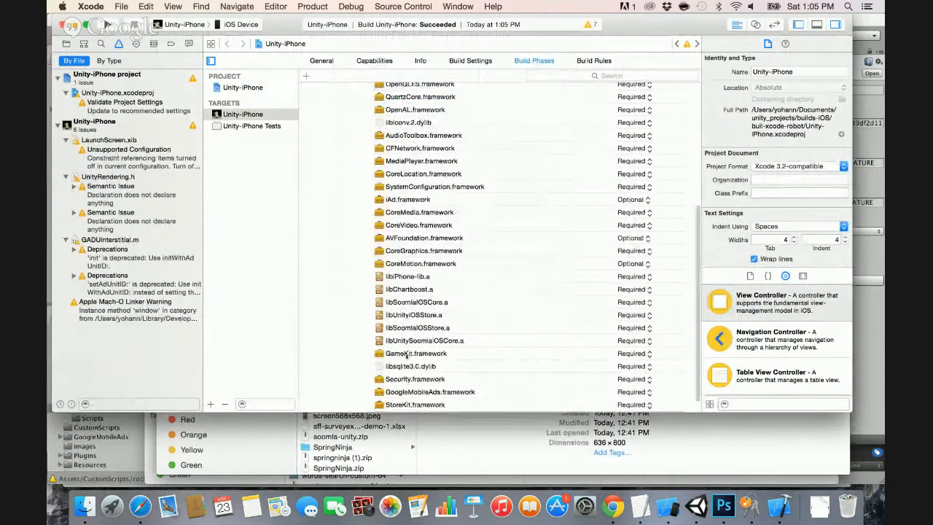
click(380, 401)
text(coremed)
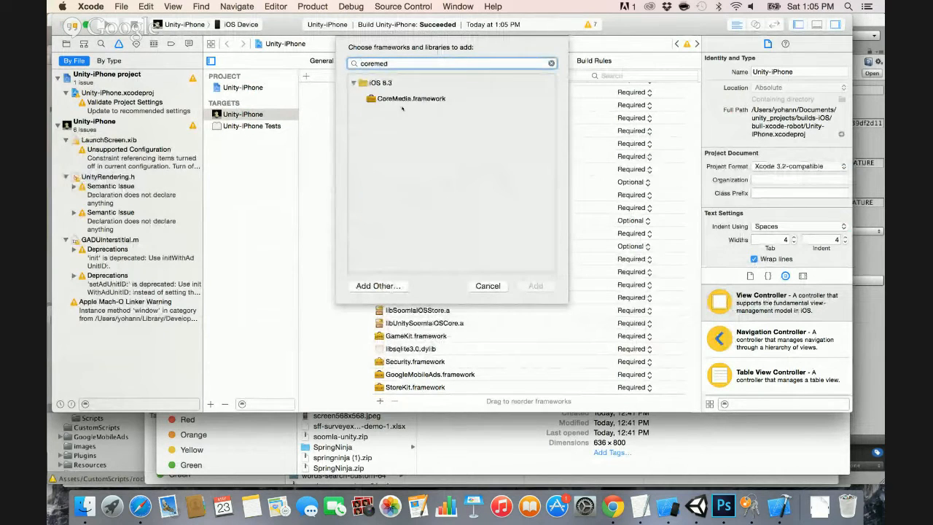
click(402, 101)
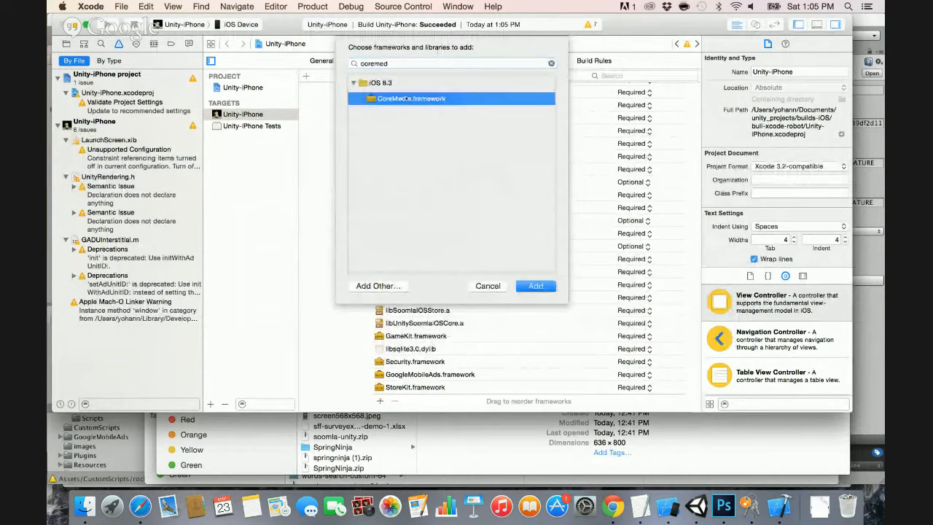
click(533, 286)
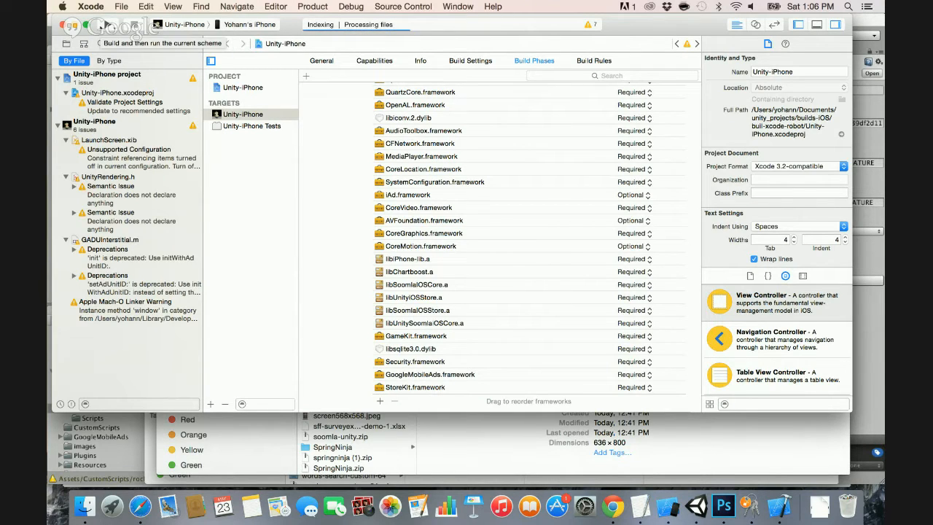
click(101, 25)
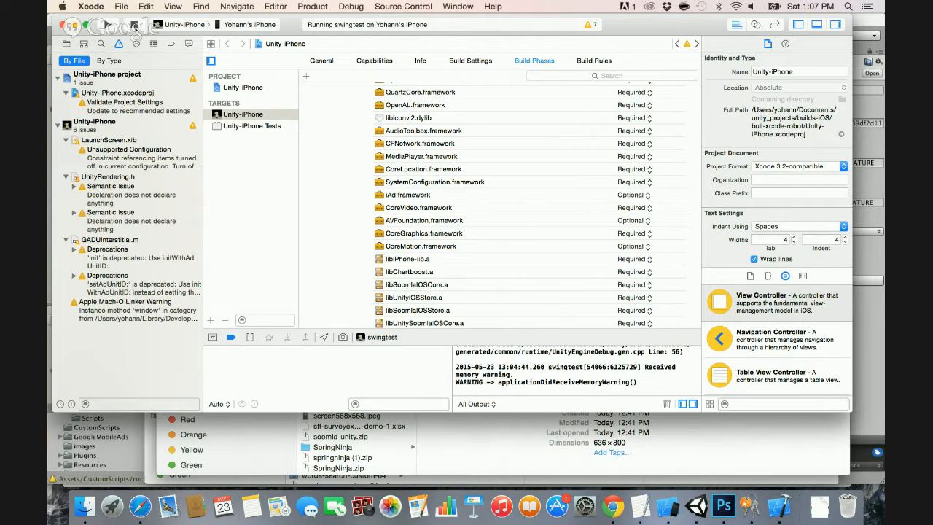
Launch QuickTime Player and set up a new screen recording.
key(super+space)
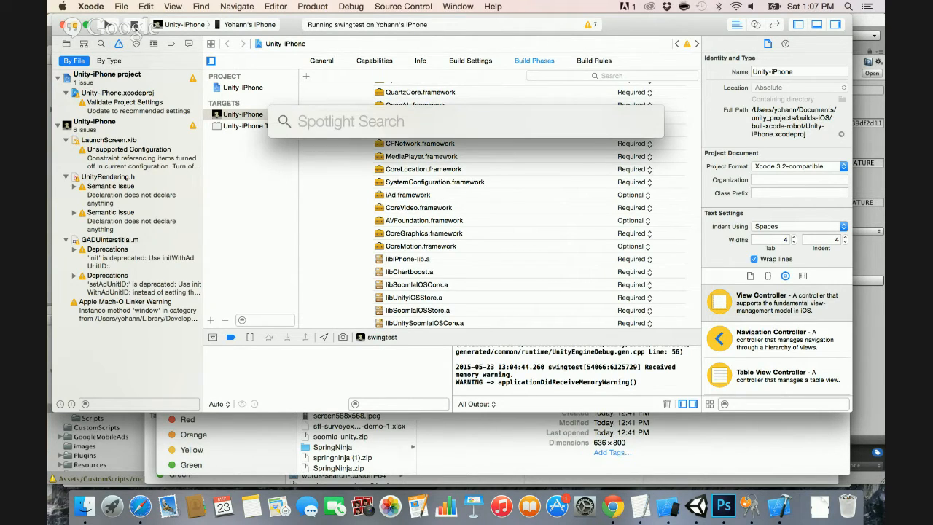
text(q)
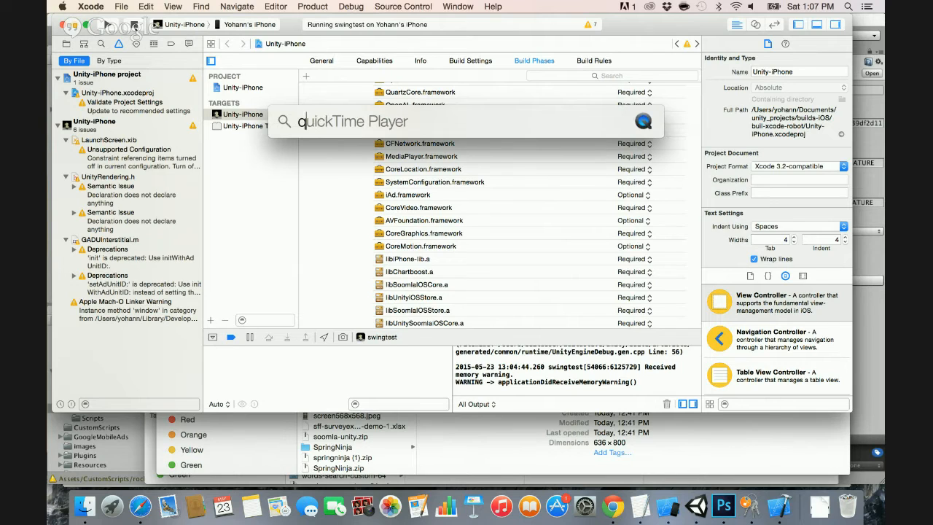
text(uickt)
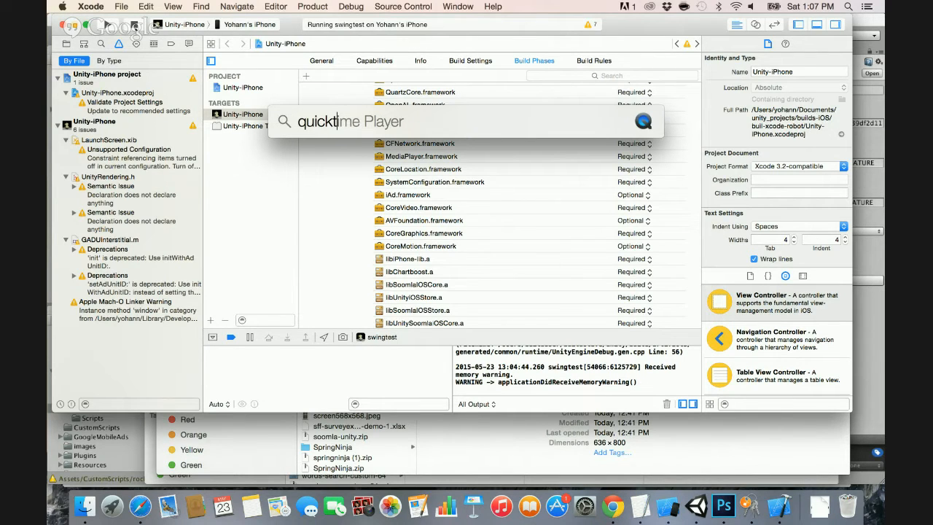
key(Return)
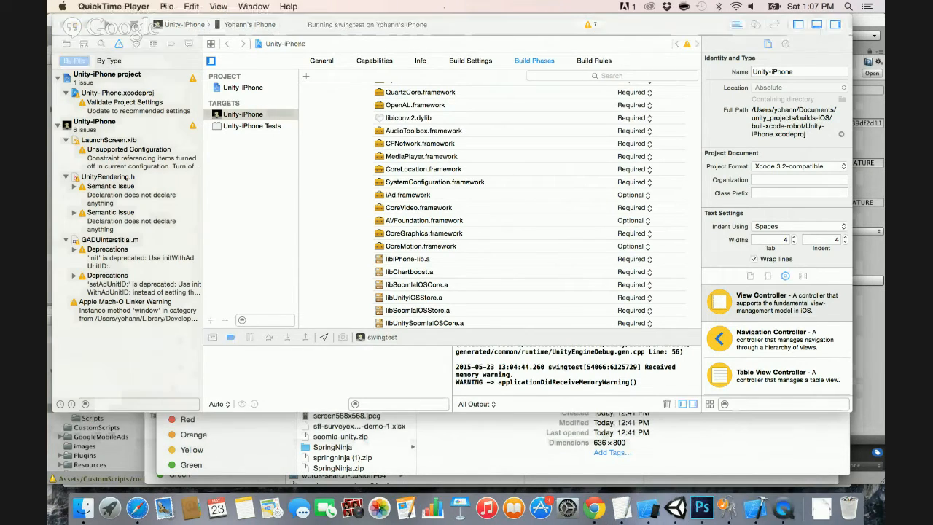
click(167, 6)
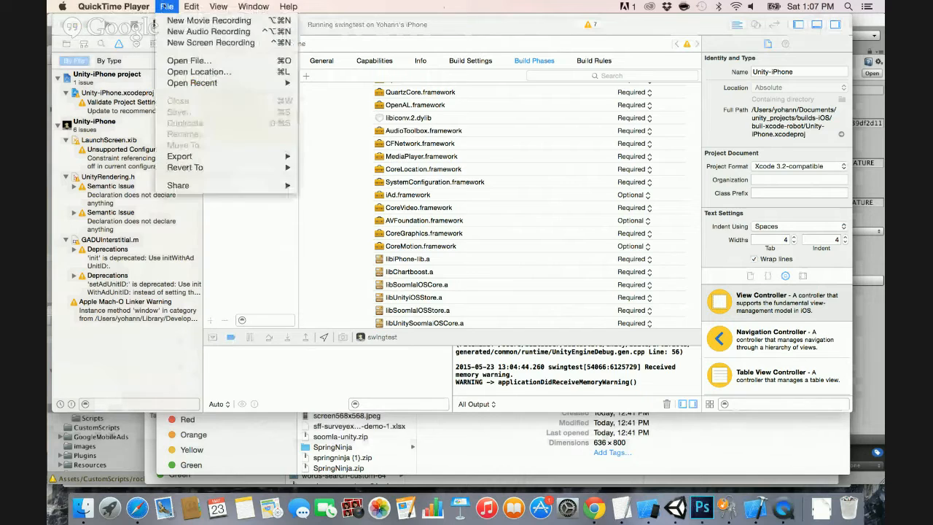
click(184, 44)
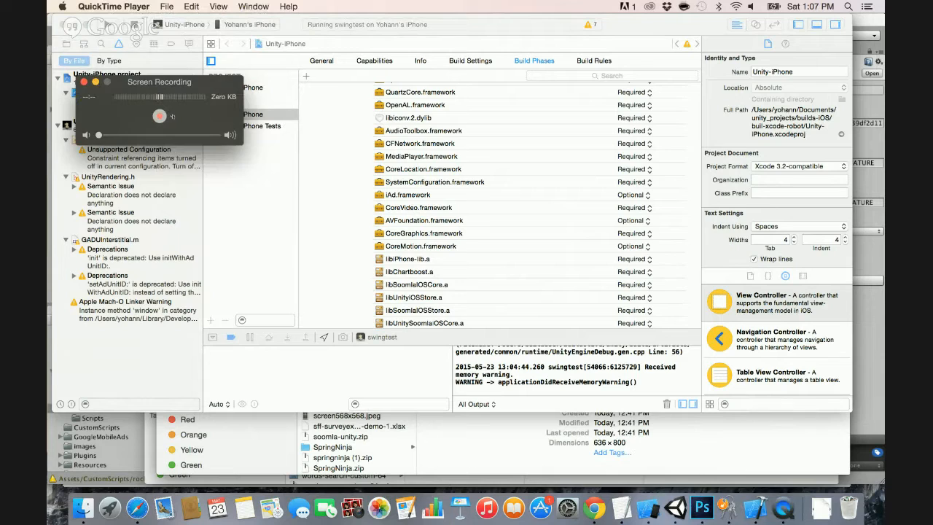
Select the connected iPhone as the screen recording's microphone and dismiss the lost-connection alert in Xcode.
click(173, 117)
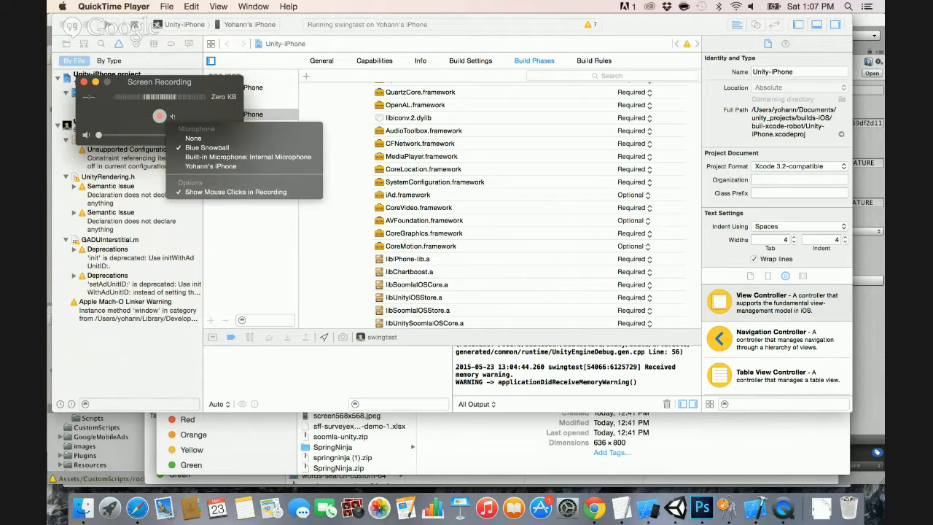
click(191, 166)
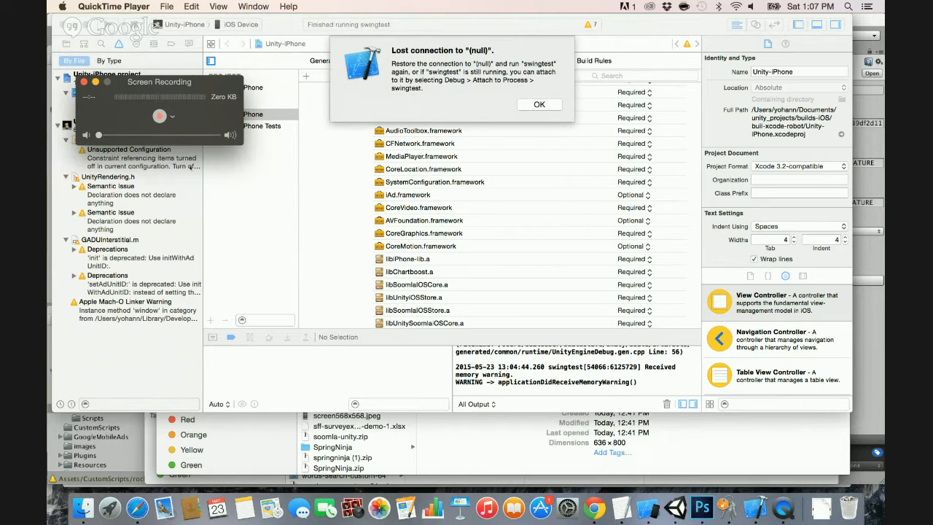
click(534, 104)
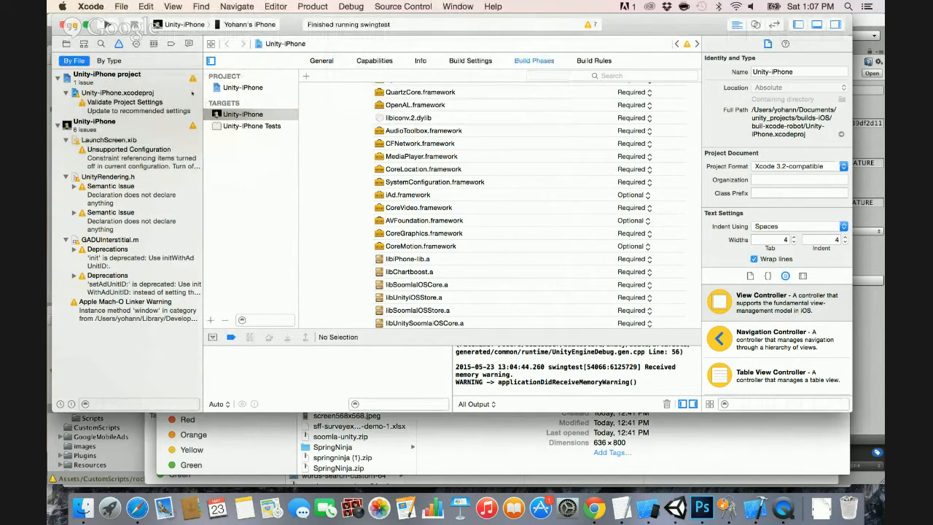
key(super+Tab)
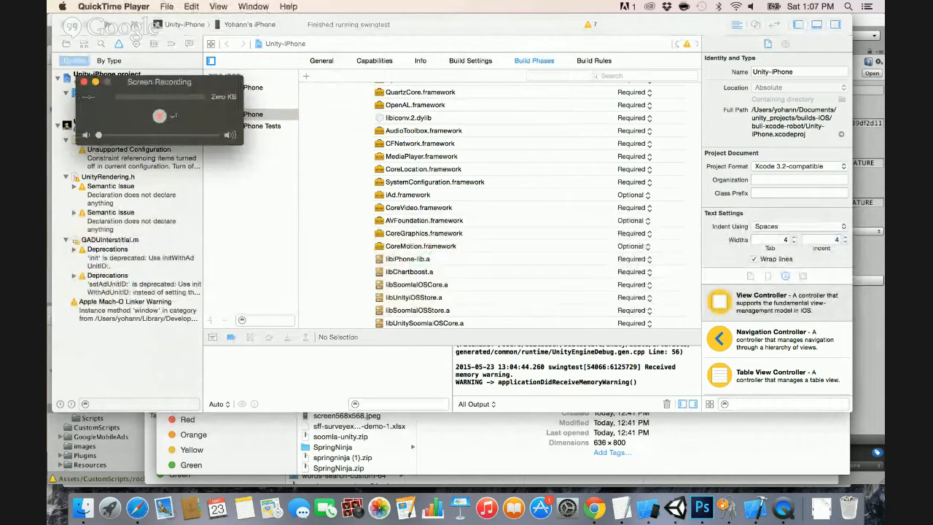
click(172, 116)
click(190, 167)
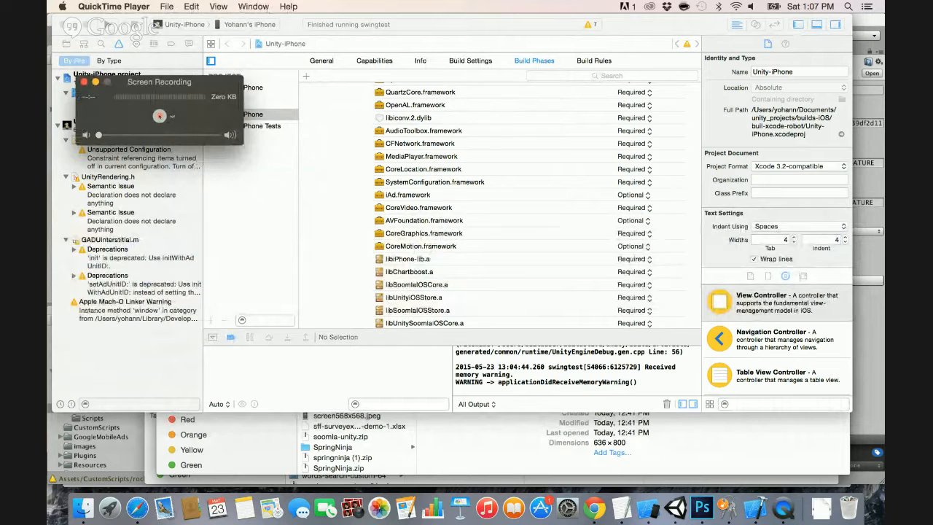
Reopen the screen recording window, check its microphone options, and quit QuickTime Player.
click(84, 82)
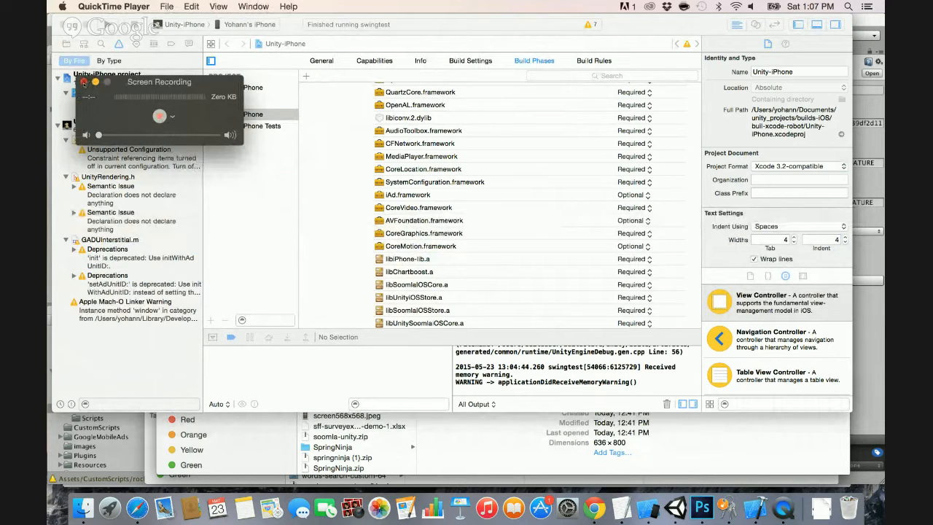
click(167, 6)
click(176, 43)
click(172, 115)
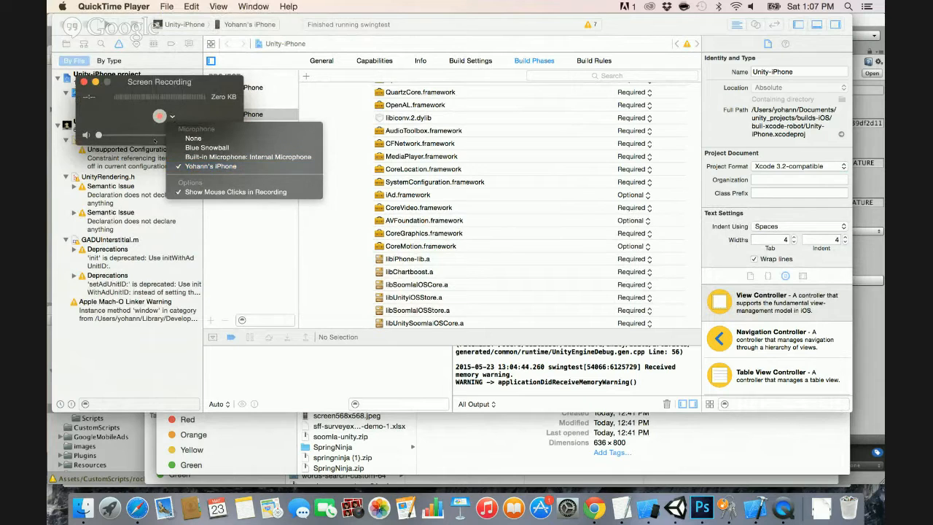
click(159, 118)
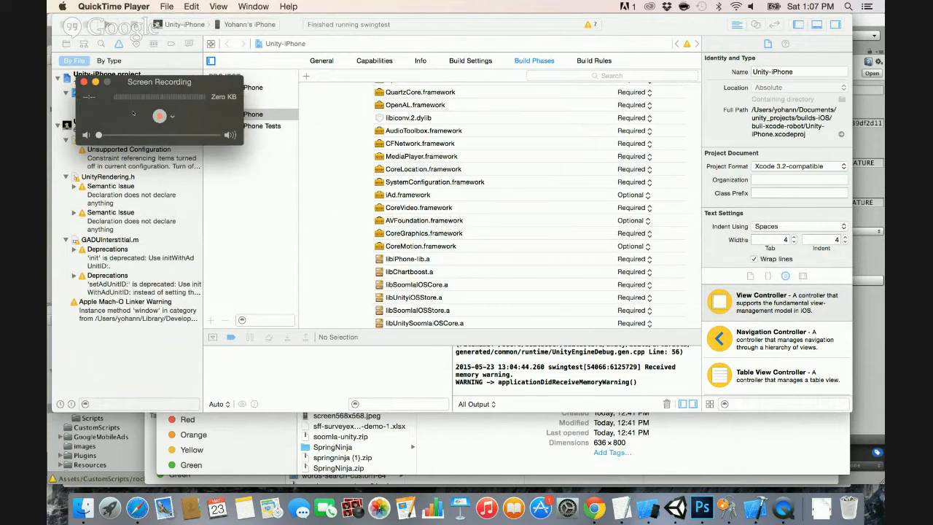
key(super+q)
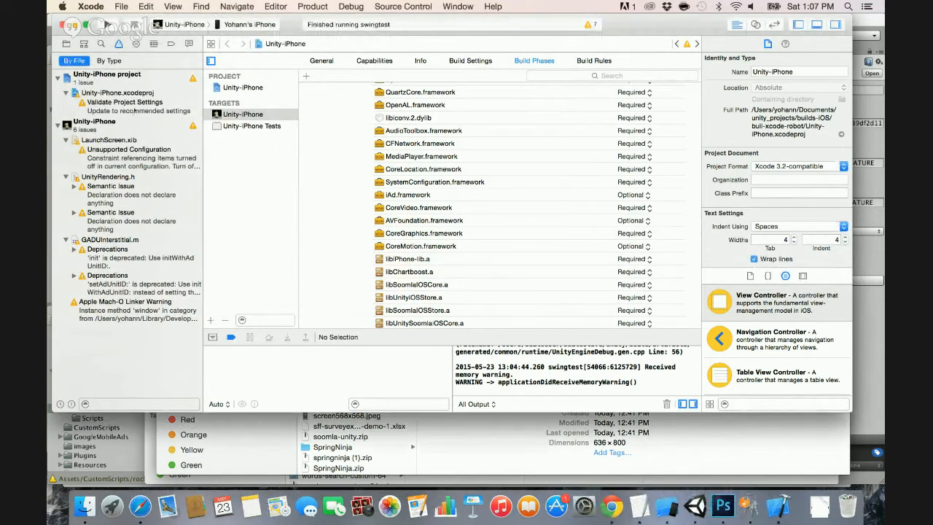
Relaunch QuickTime Player and set up a new screen recording with the connected iPhone as the microphone.
key(super+space)
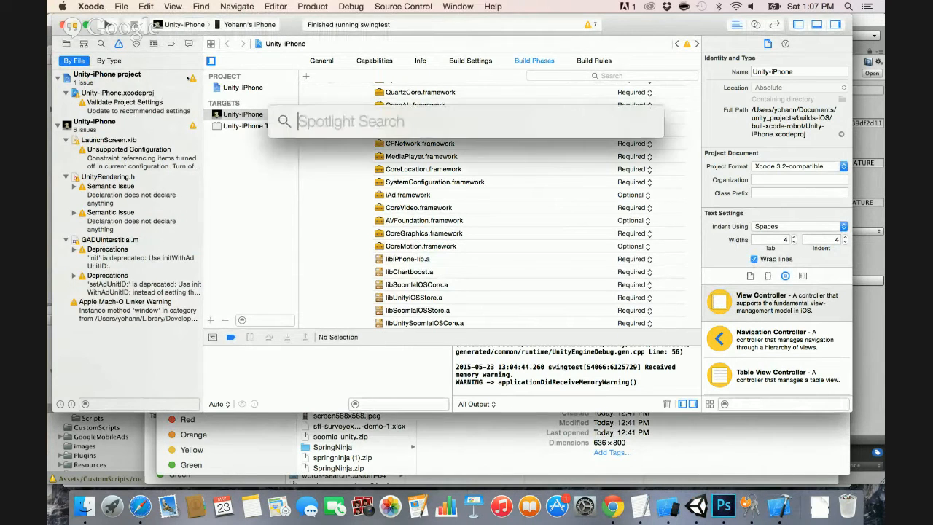
text(quick)
key(Return)
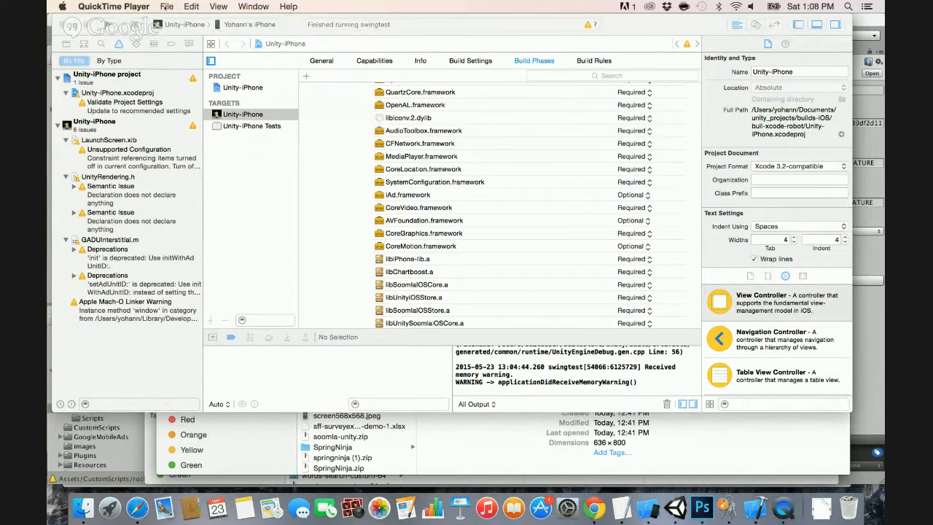
click(167, 7)
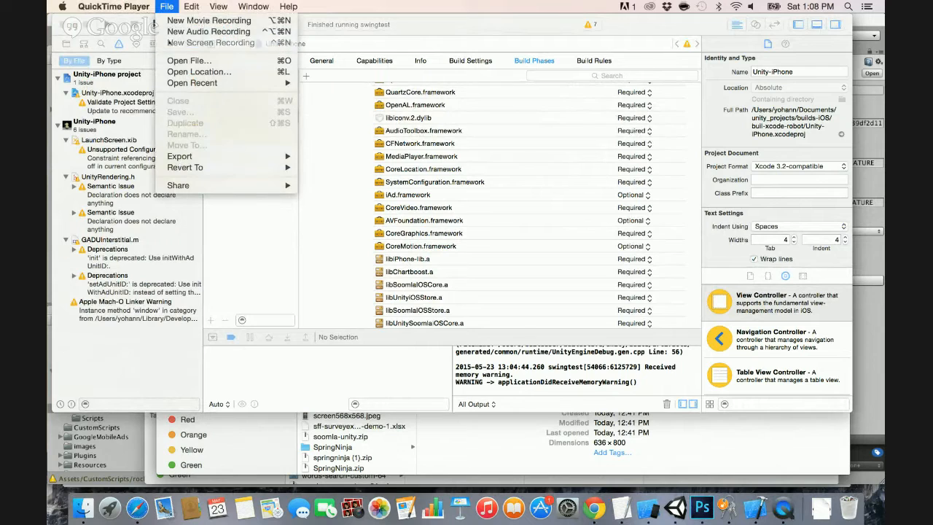
click(211, 42)
click(174, 117)
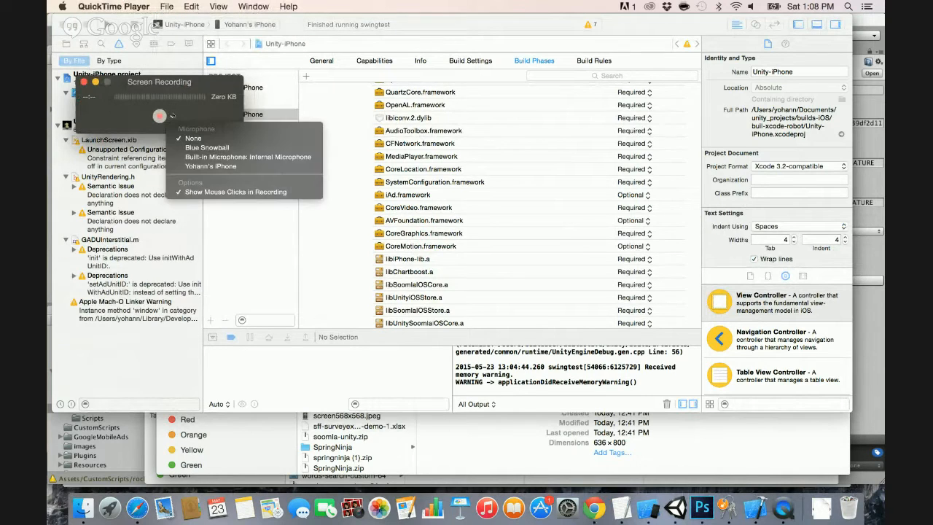
click(188, 166)
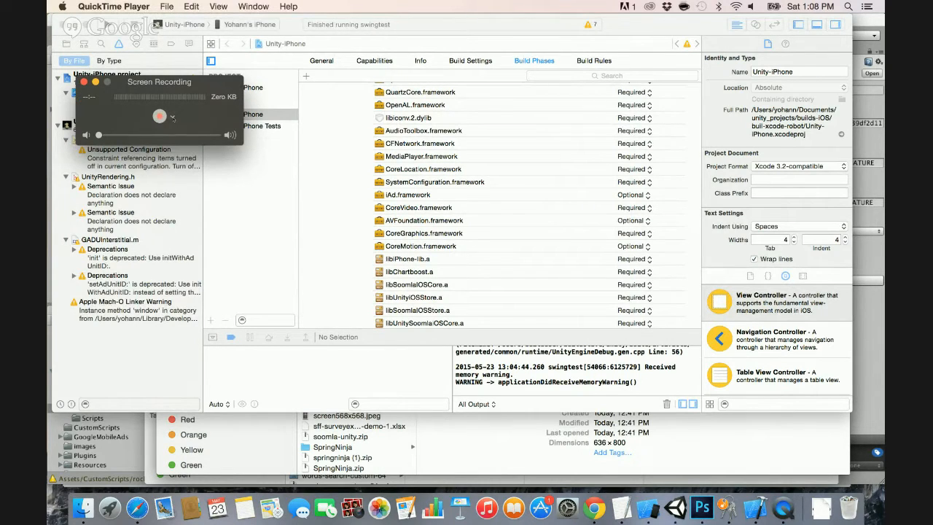
Try to start the screen recording, and stop it again.
click(172, 117)
click(135, 132)
click(158, 116)
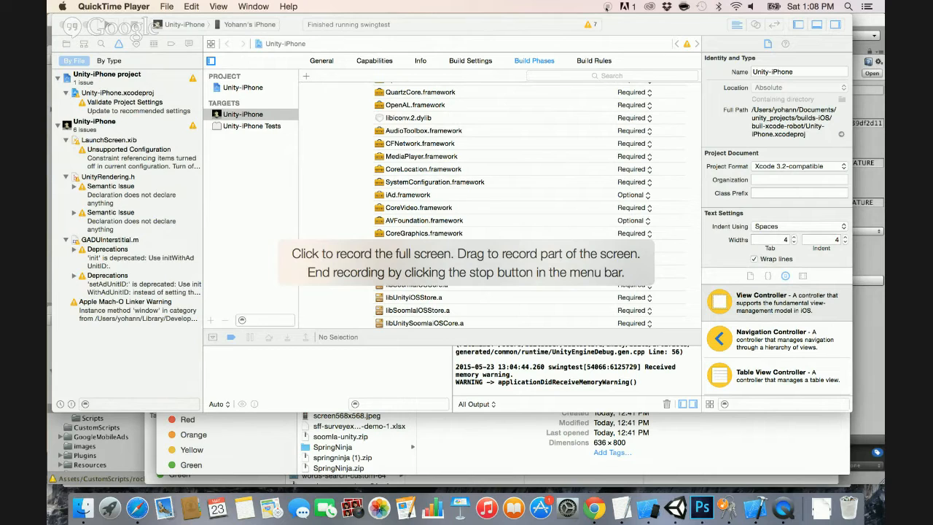
click(607, 8)
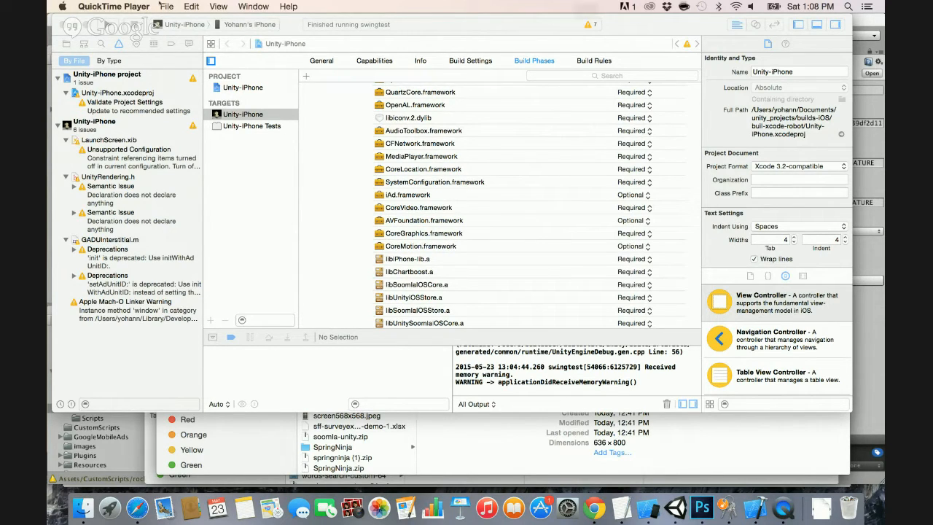
Close the screen recording without saving it and return to Xcode.
click(85, 83)
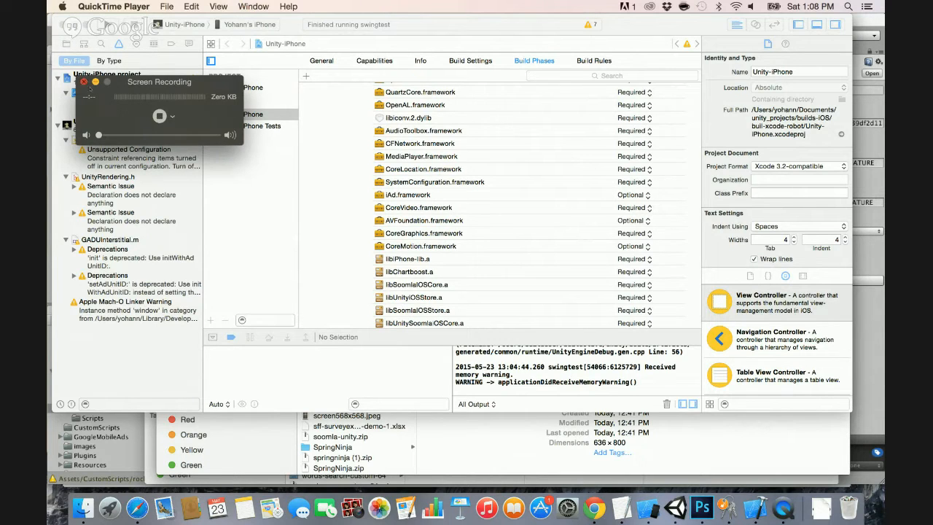
click(134, 207)
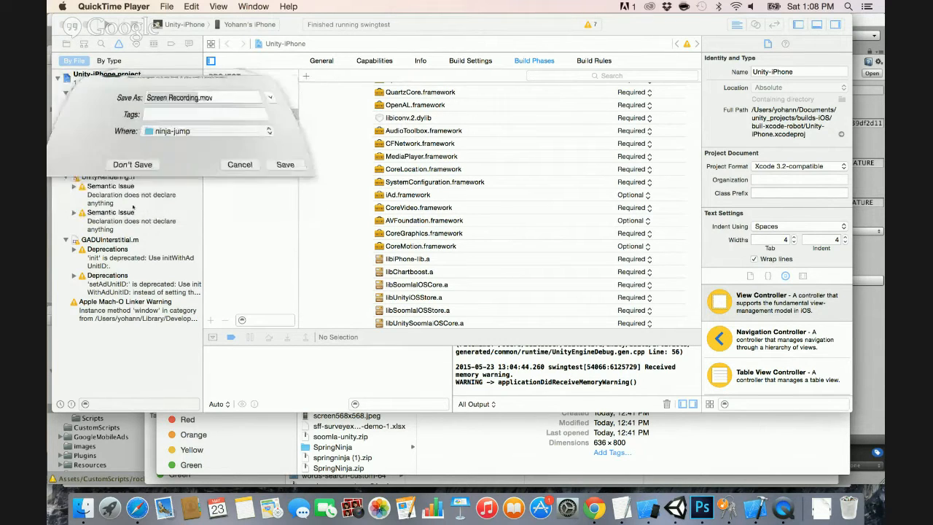
click(245, 135)
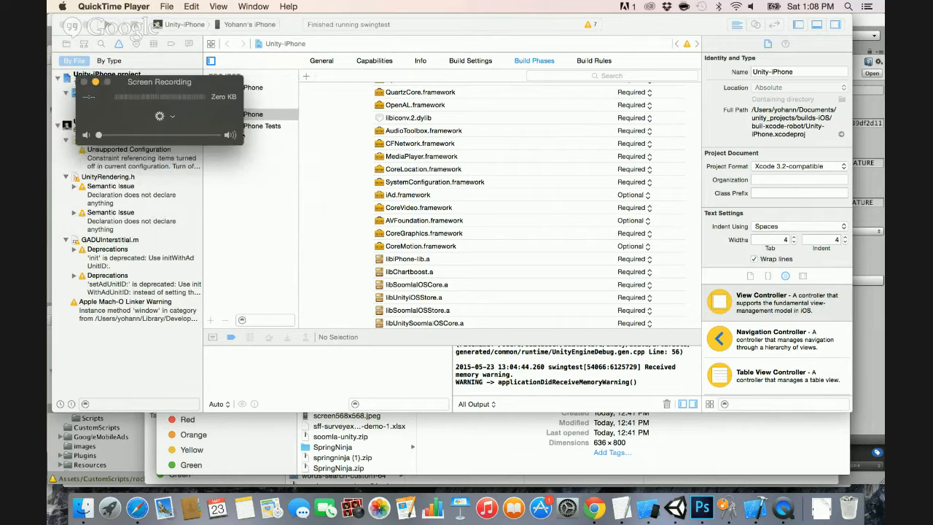
click(280, 29)
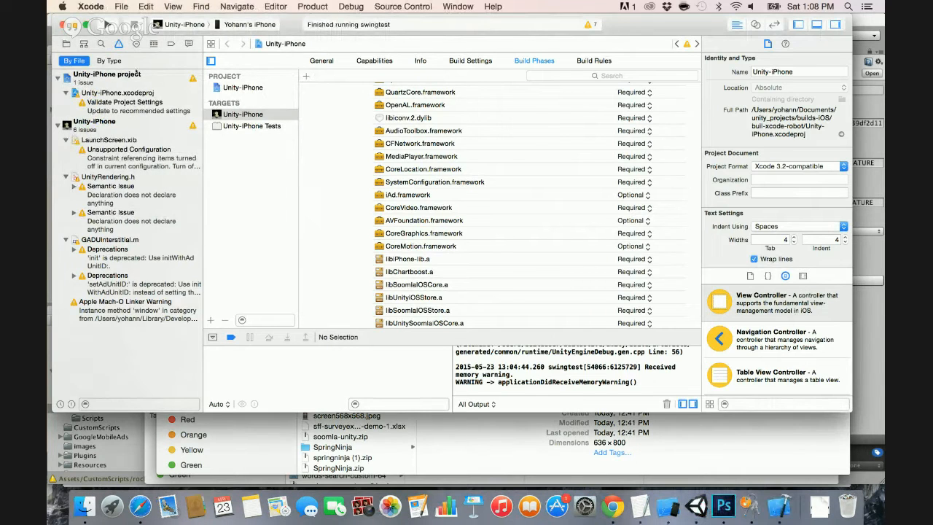
Filter the Unity-iPhone target's build settings by "code si" to show the Code Signing options.
click(66, 44)
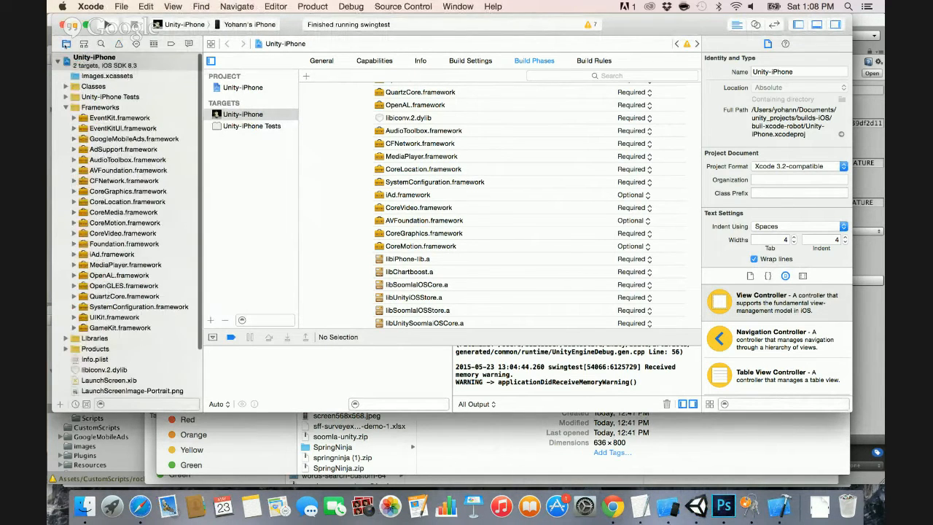
click(126, 61)
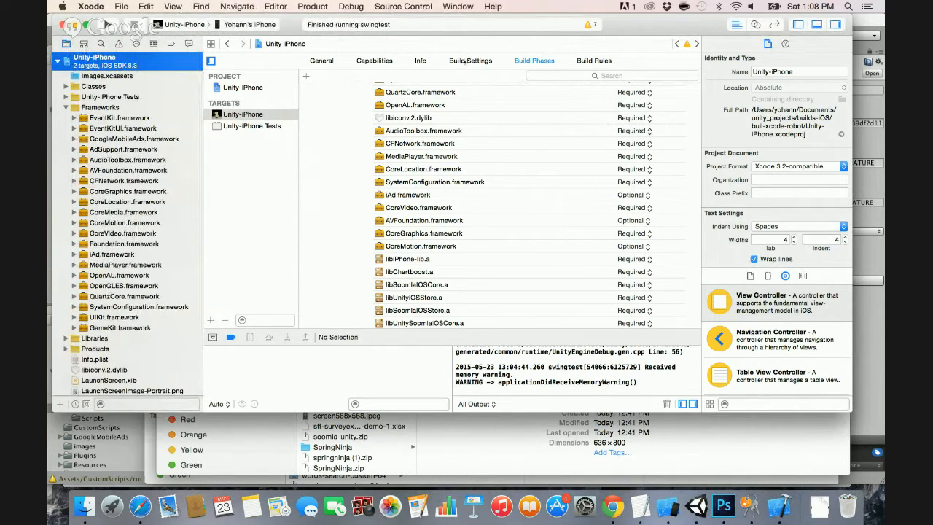
click(464, 61)
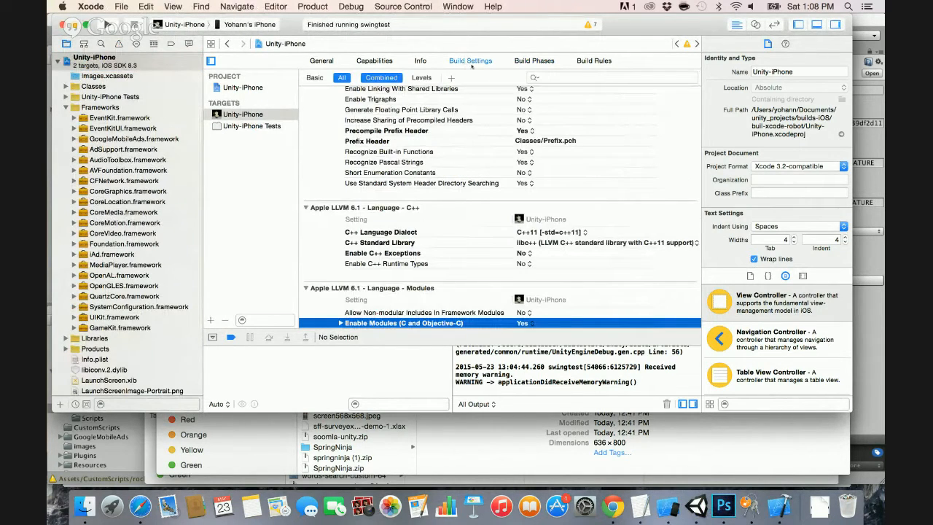
scroll(477, 155, down, 5)
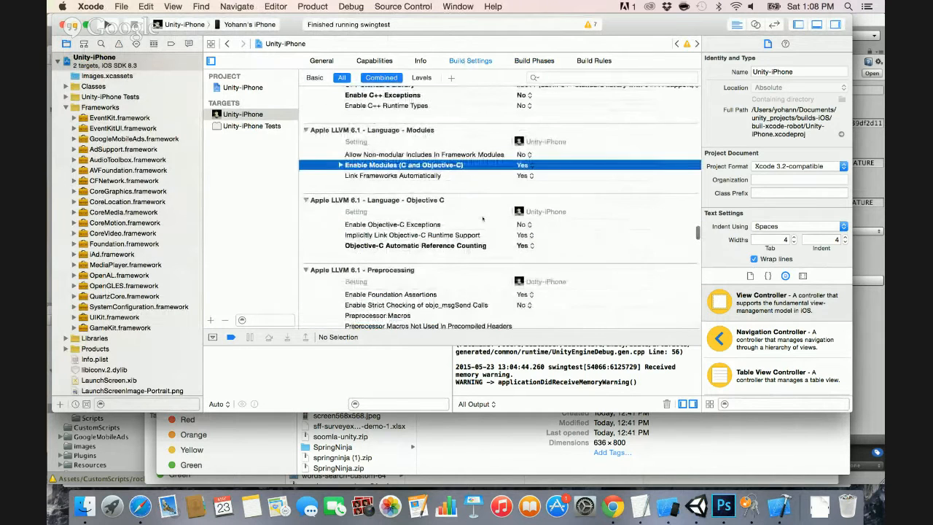
drag(851, 412, 862, 448)
click(582, 78)
text(code)
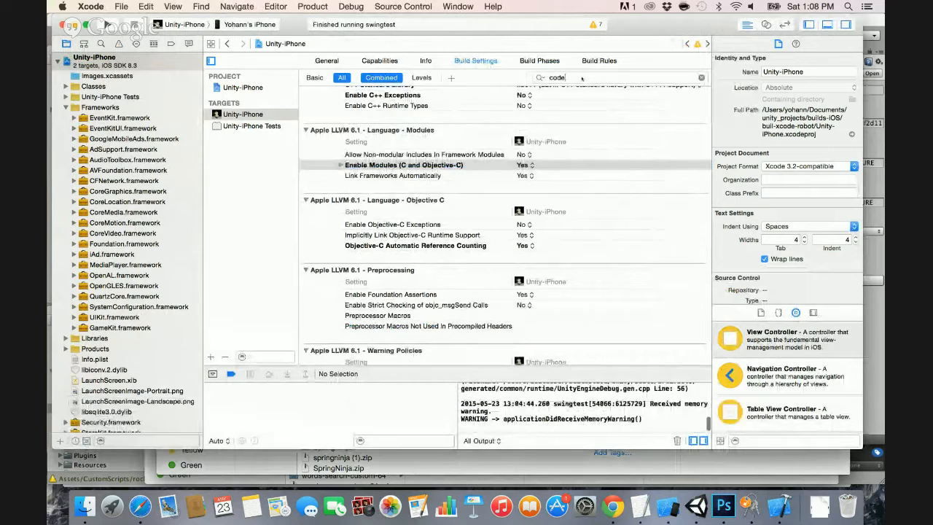
text( si)
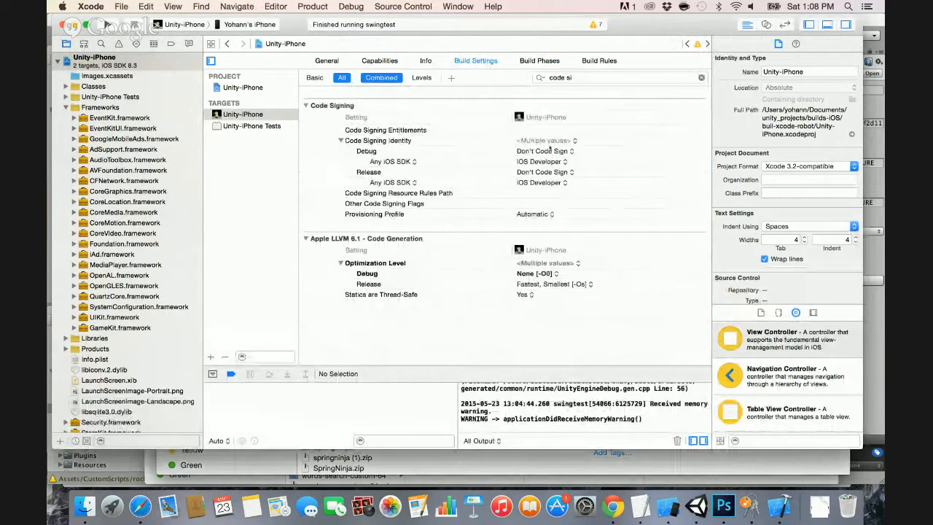
Set the Unity-iPhone target's provisioning profile to YO WILD ADHOC RETINA.
click(534, 214)
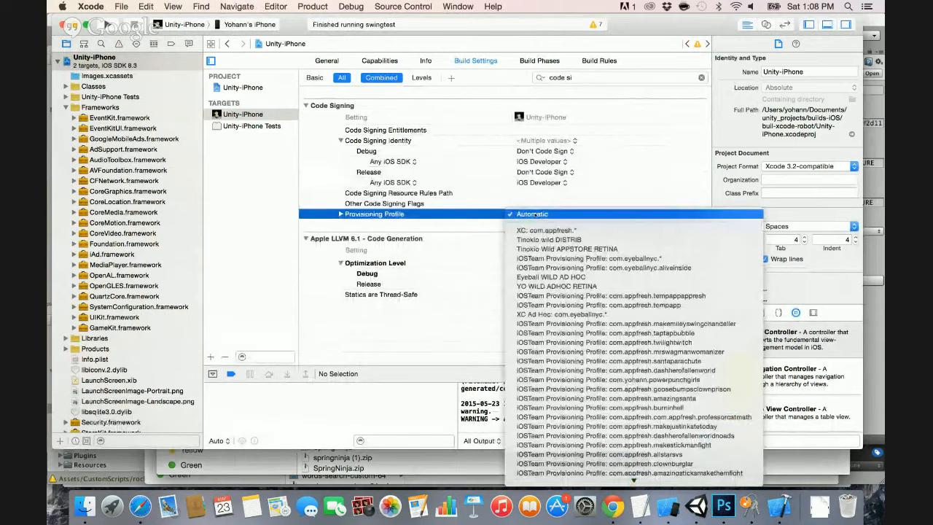
scroll(554, 268, down, 1)
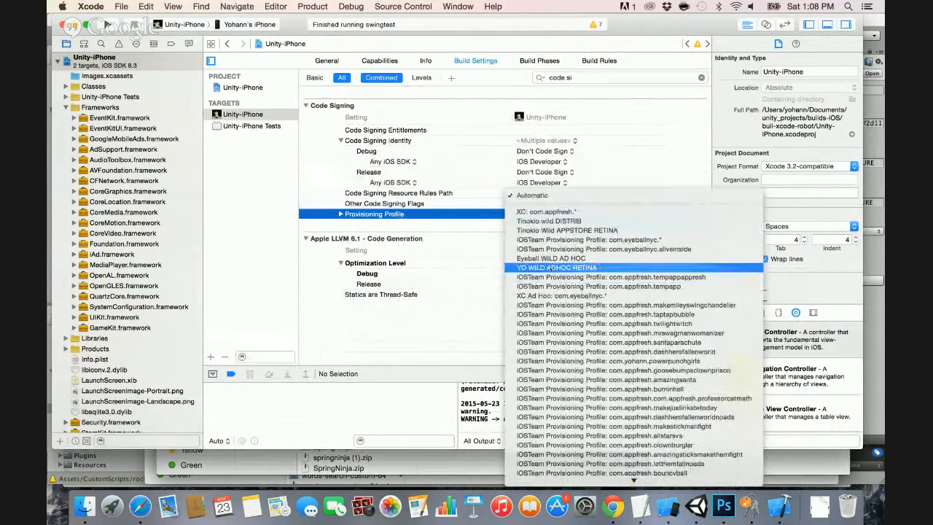
click(548, 269)
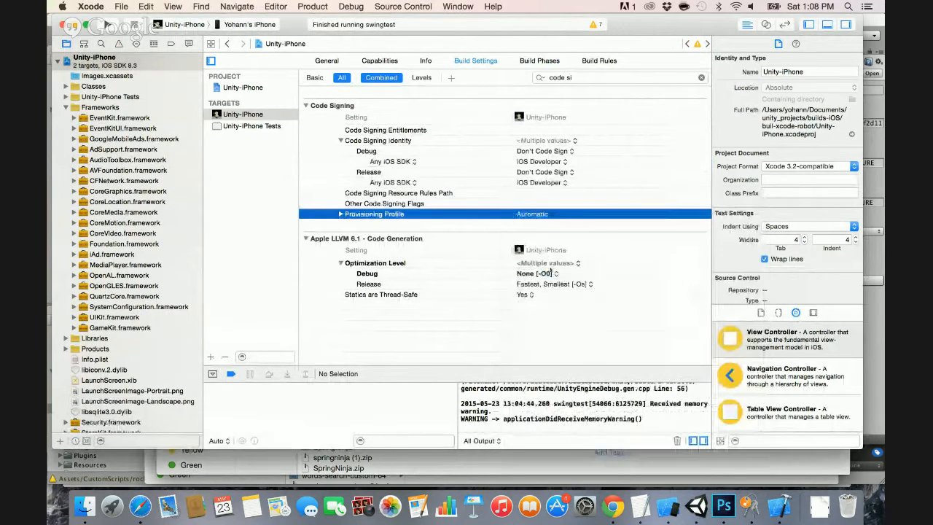
Browse the available provisioning profiles for the Unity-iPhone target and keep YO WILD ADHOC RETINA selected.
click(540, 217)
scroll(540, 289, down, 5)
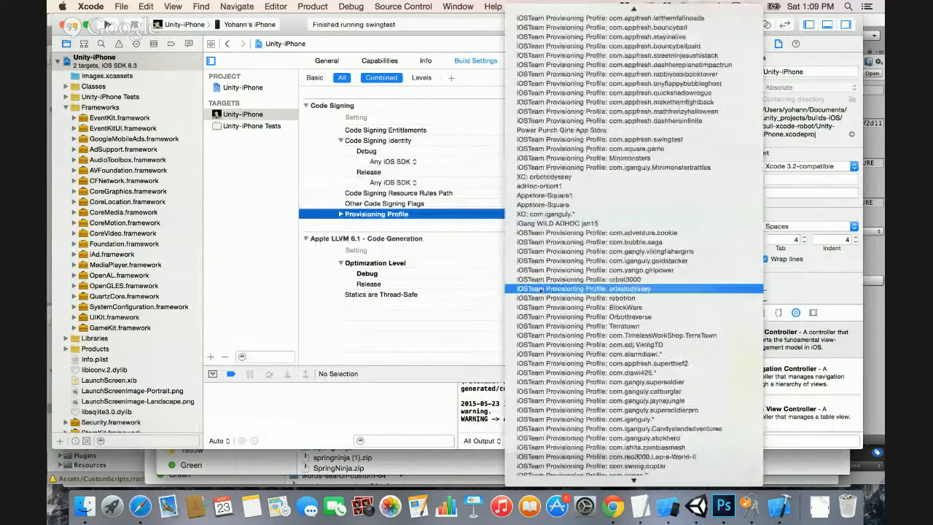
scroll(541, 290, down, 3)
scroll(543, 306, up, 10)
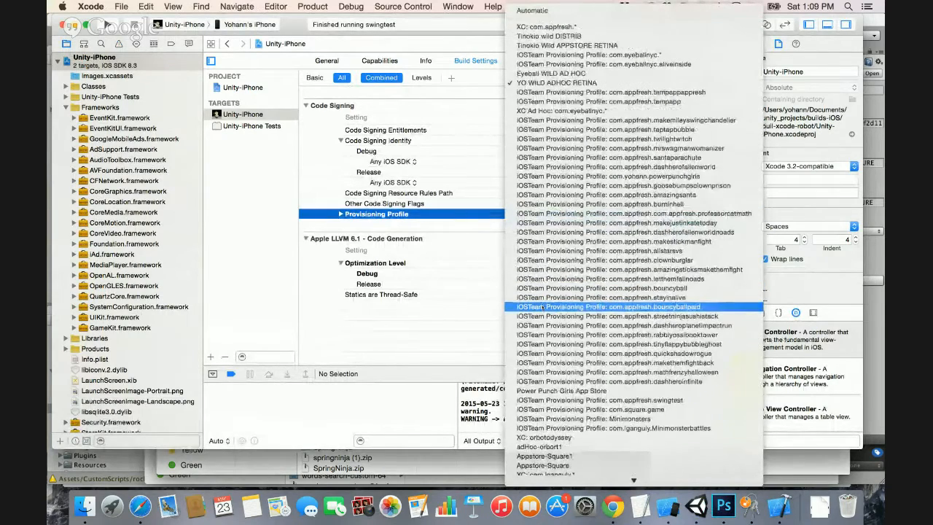
click(538, 82)
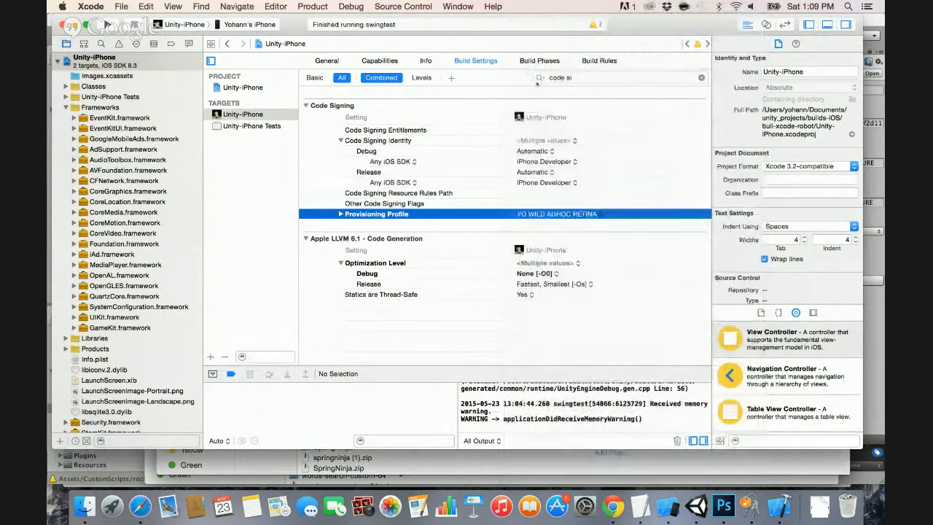
Set both the Release and Debug code signing identities to the iPhone Distribution identity from the YO WILD ADHOC RETINA profile.
click(528, 172)
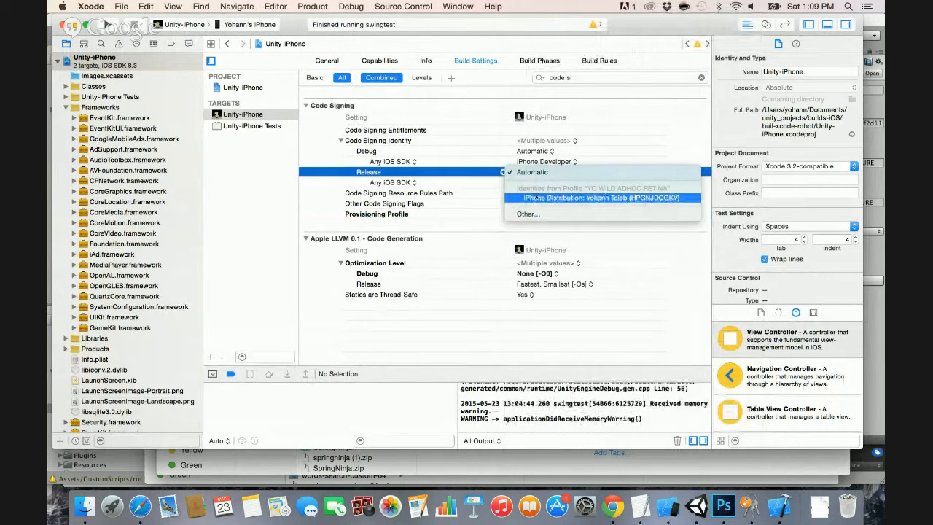
click(536, 197)
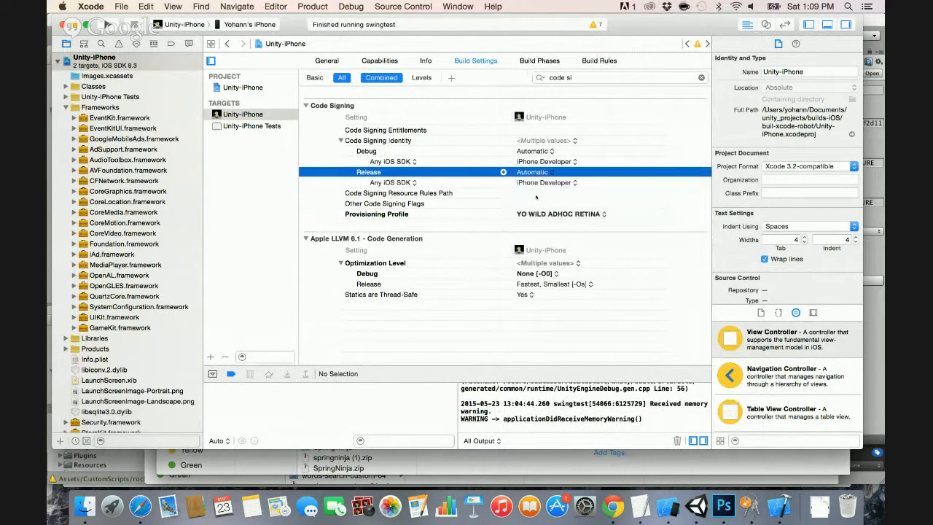
click(532, 151)
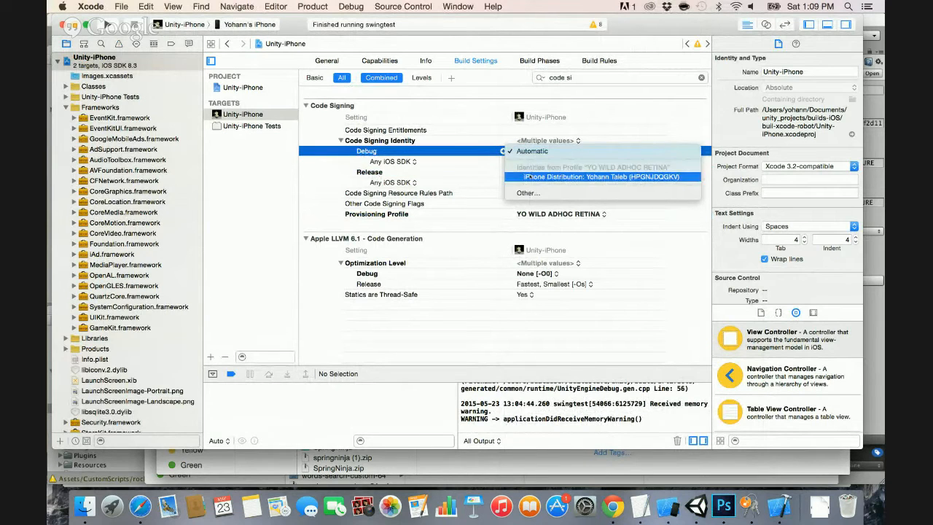
click(533, 176)
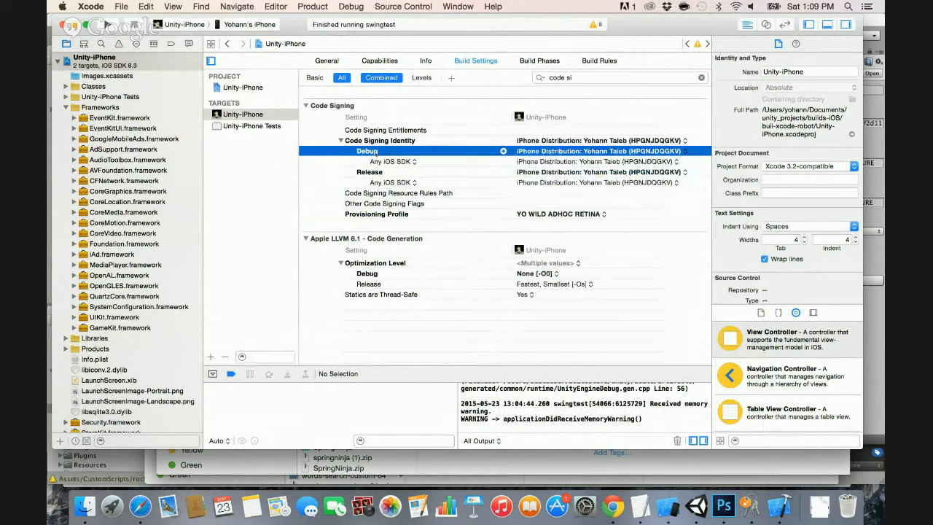
click(535, 172)
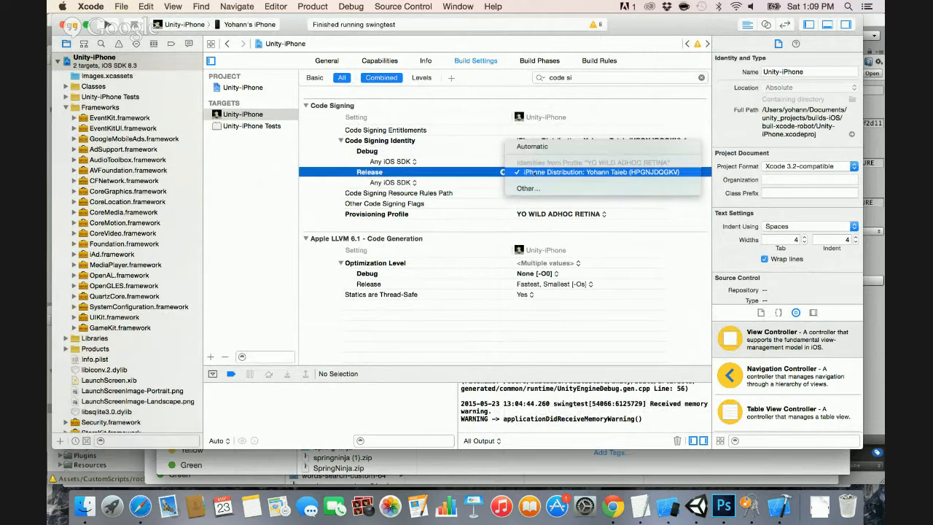
click(534, 172)
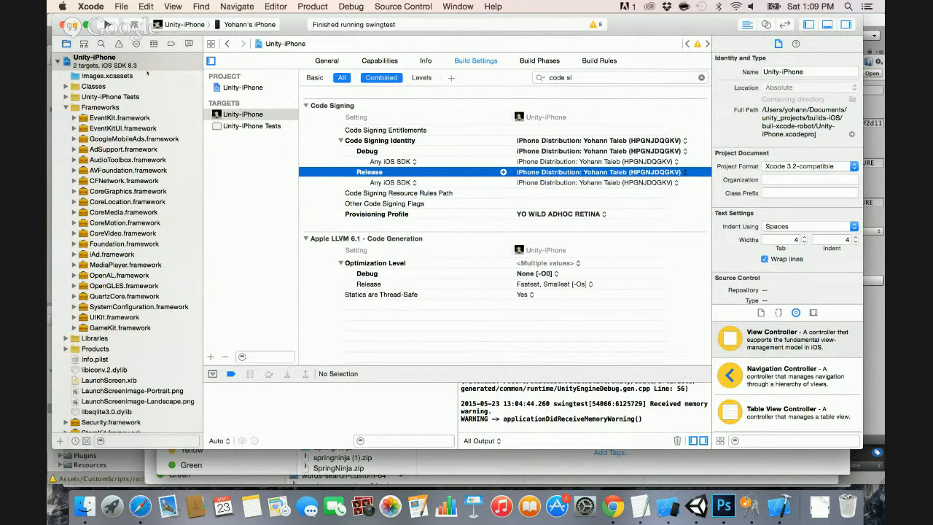
Set the bundle name to Robot Space Rocket in the Unity-iPhone target's custom iOS target properties.
click(417, 62)
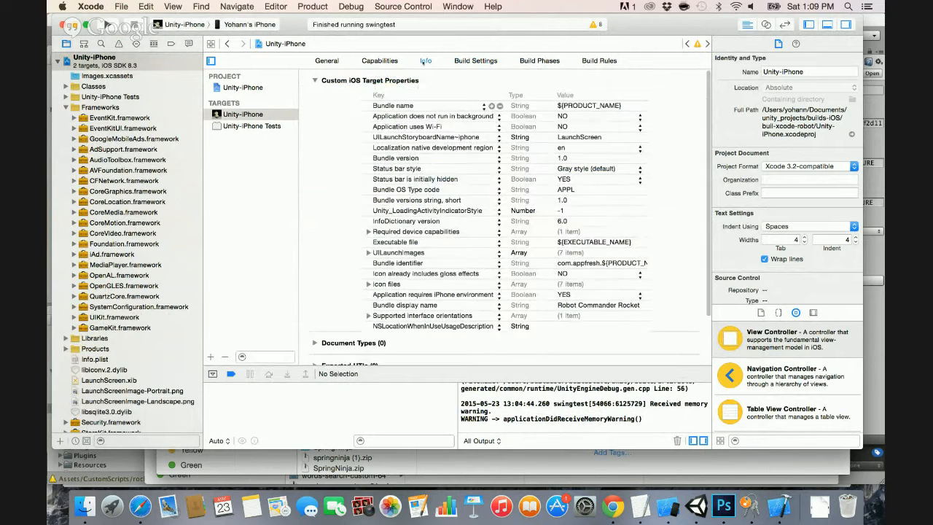
double_click(554, 105)
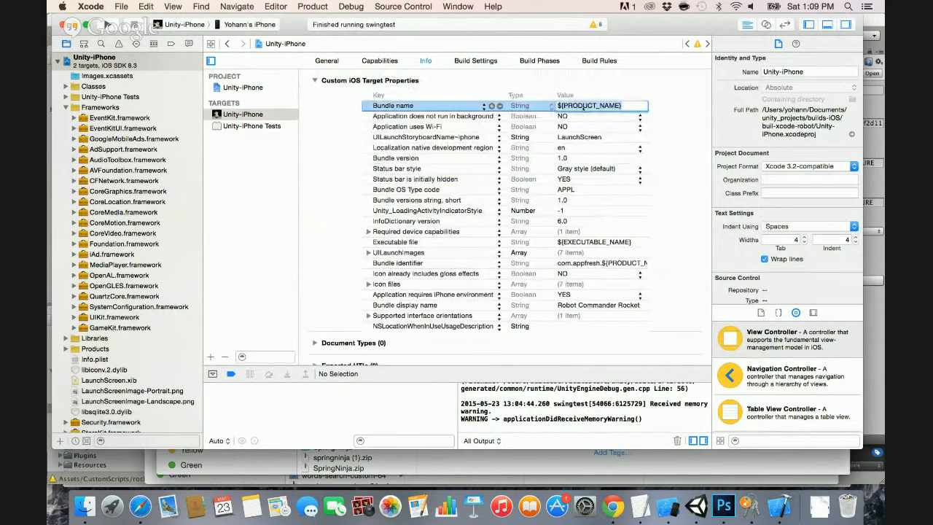
text(Robo)
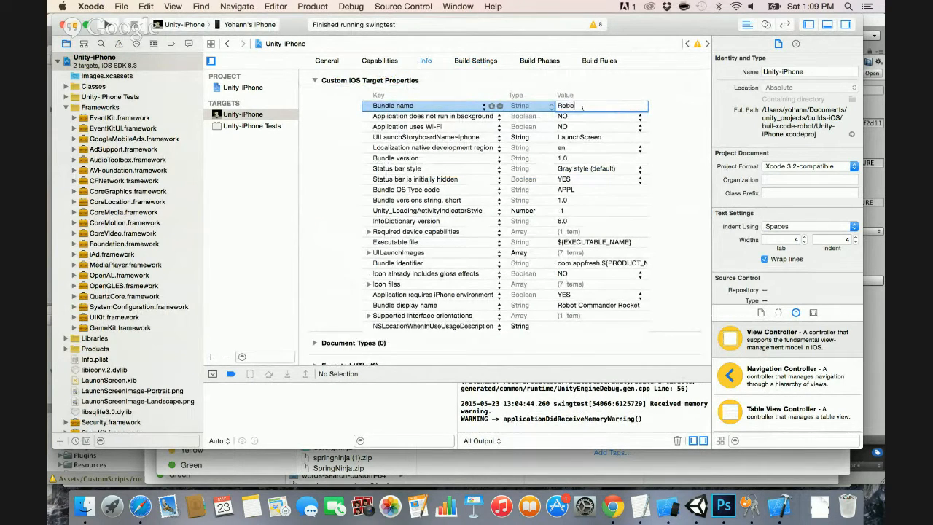
text(t Space Rocket)
key(super+a)
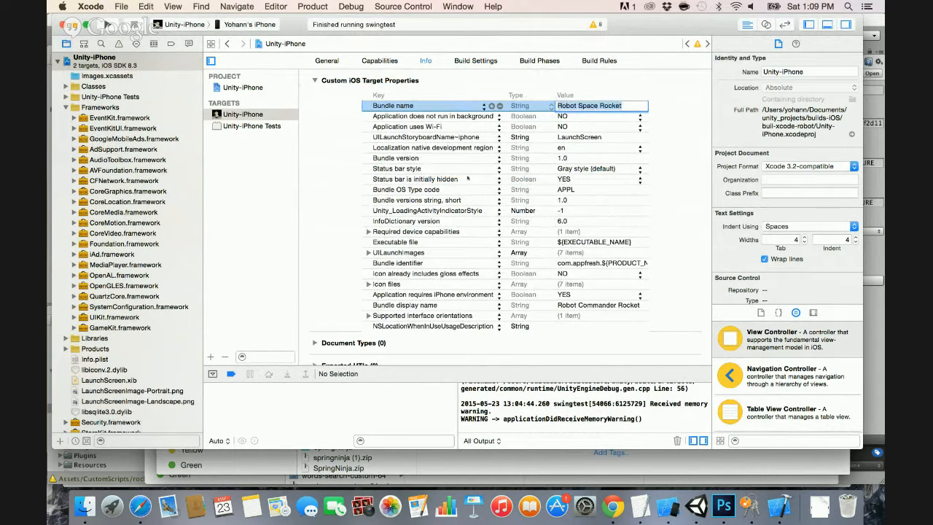
key(Return)
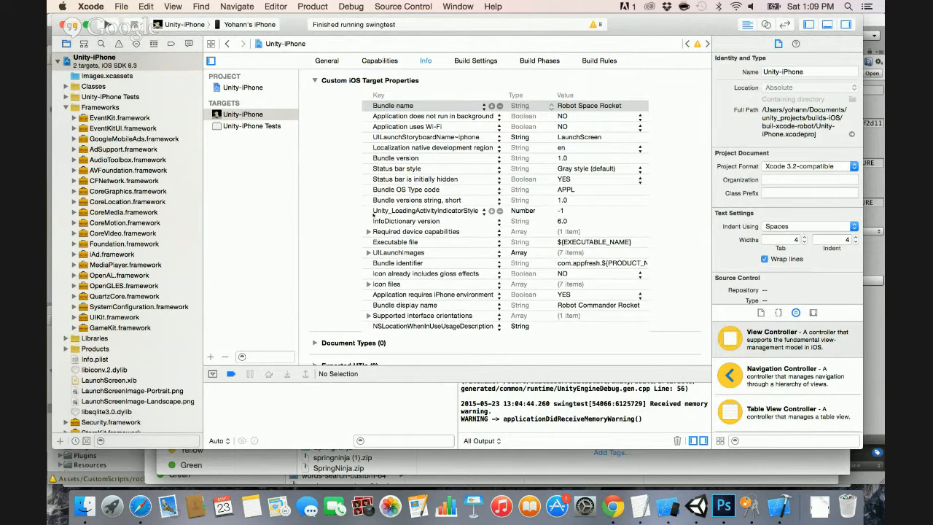
Copy the bundle display name Robot Commander Rocket into the bundle name property.
click(415, 306)
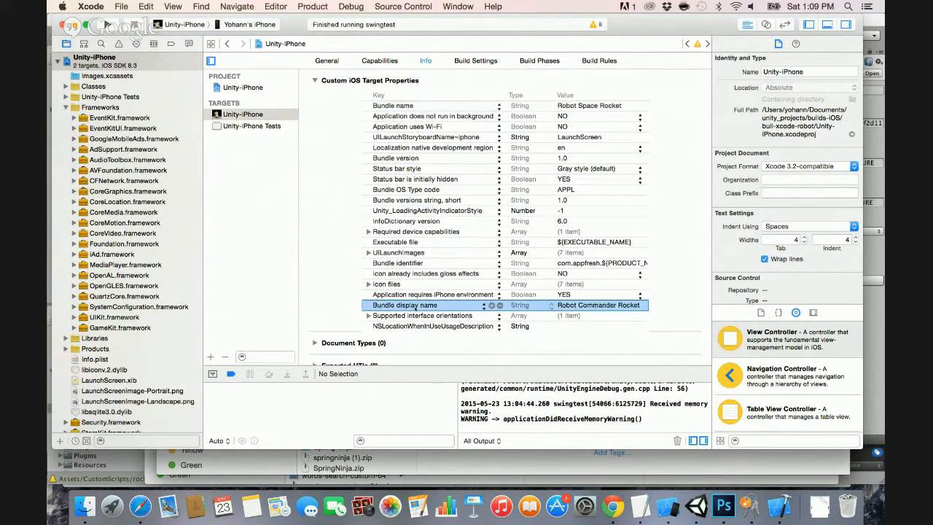
click(584, 305)
key(super+c)
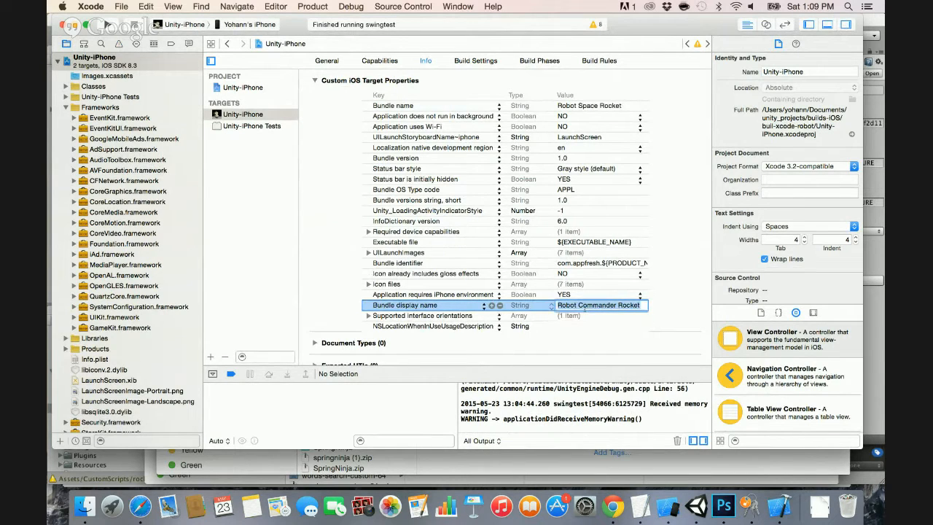
click(573, 107)
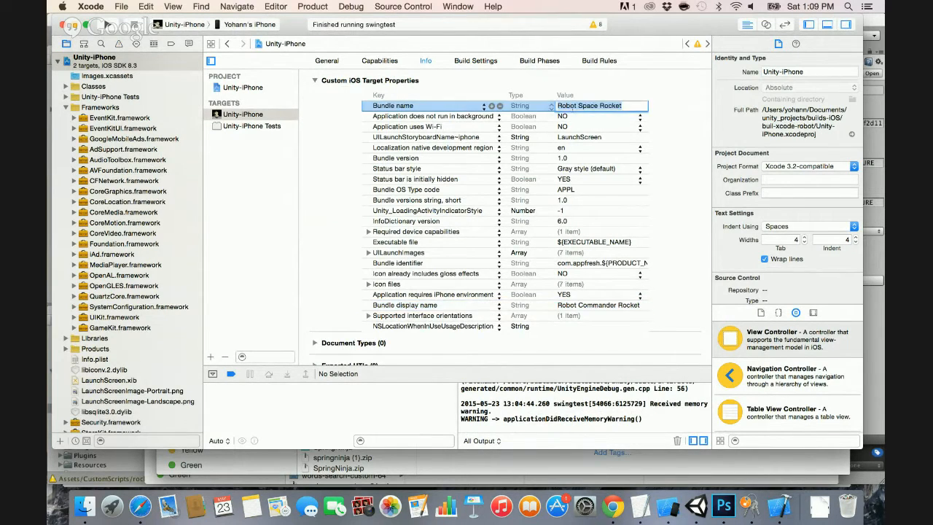
key(super+v)
key(Return)
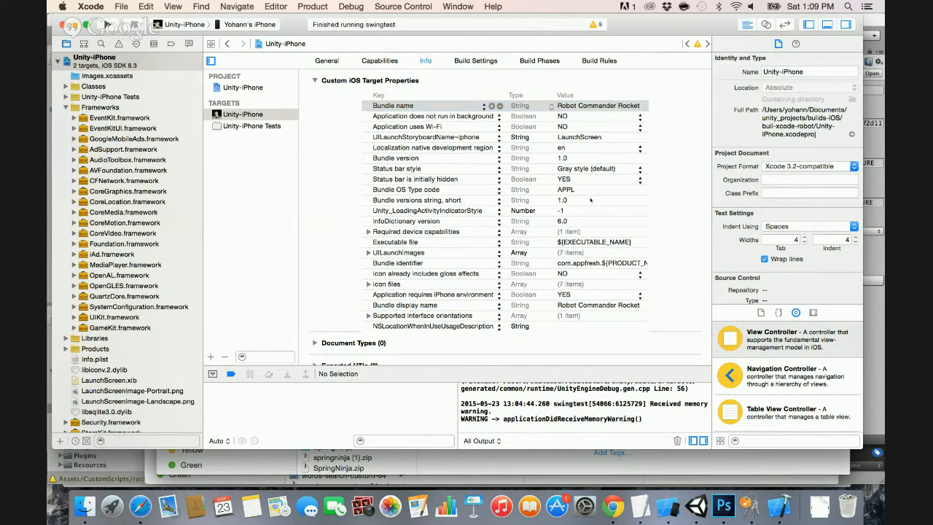
Check the bundle version entries and set the bundle identifier to com.appfresh.robotrocket.
click(567, 158)
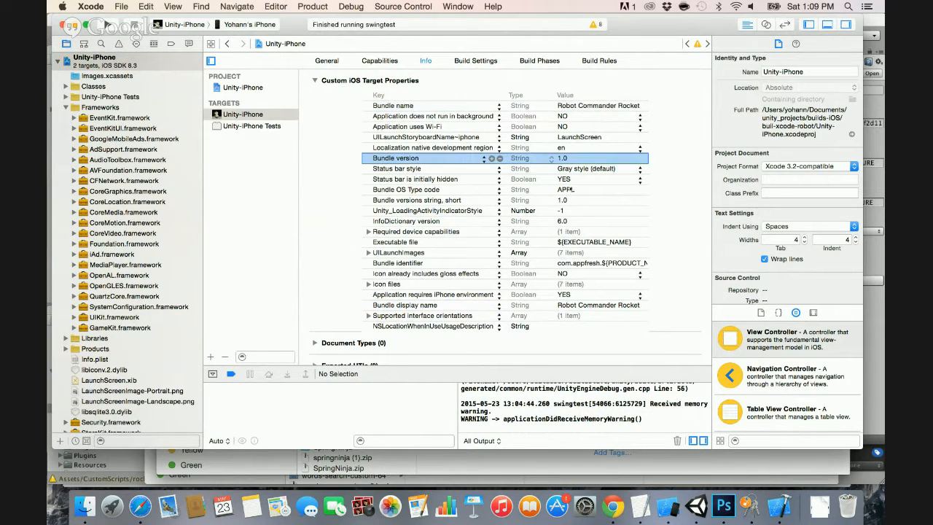
click(565, 200)
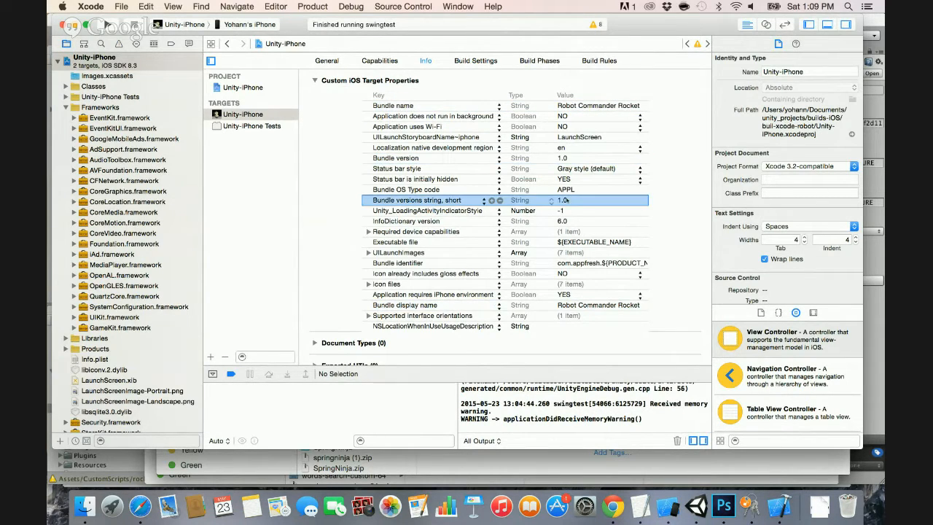
click(589, 264)
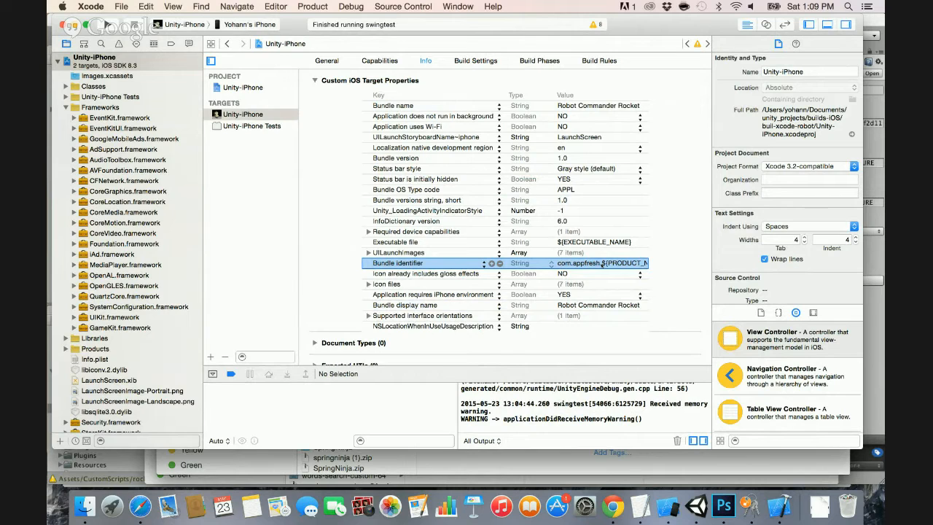
double_click(603, 264)
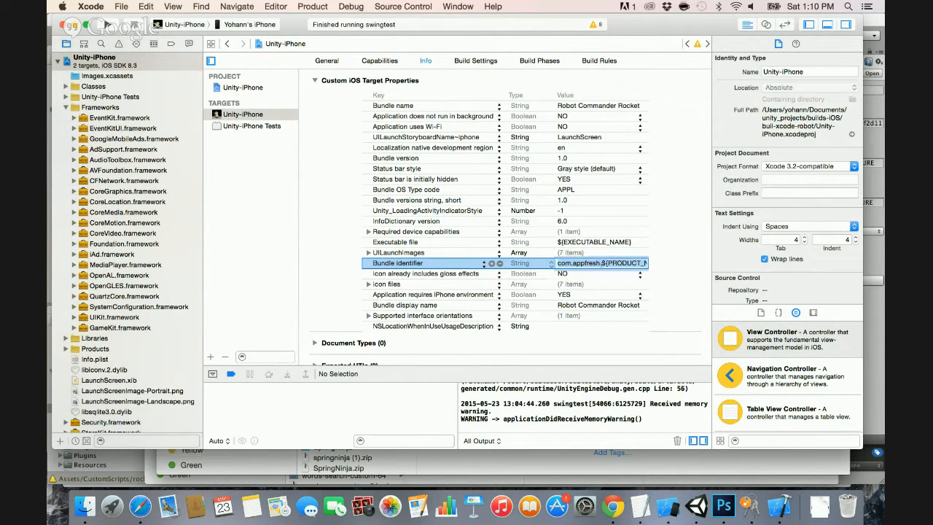
click(602, 264)
key(shift+super+Right)
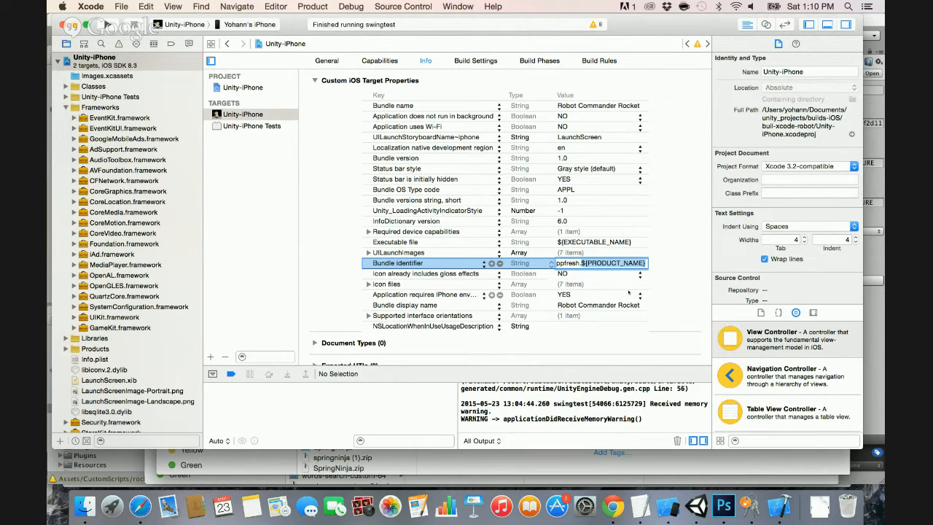
text(robotrocket)
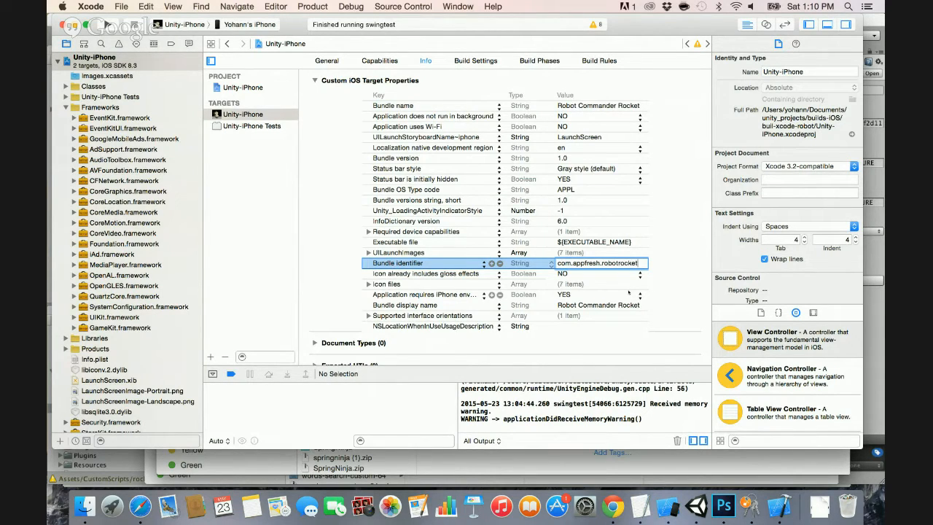
key(Return)
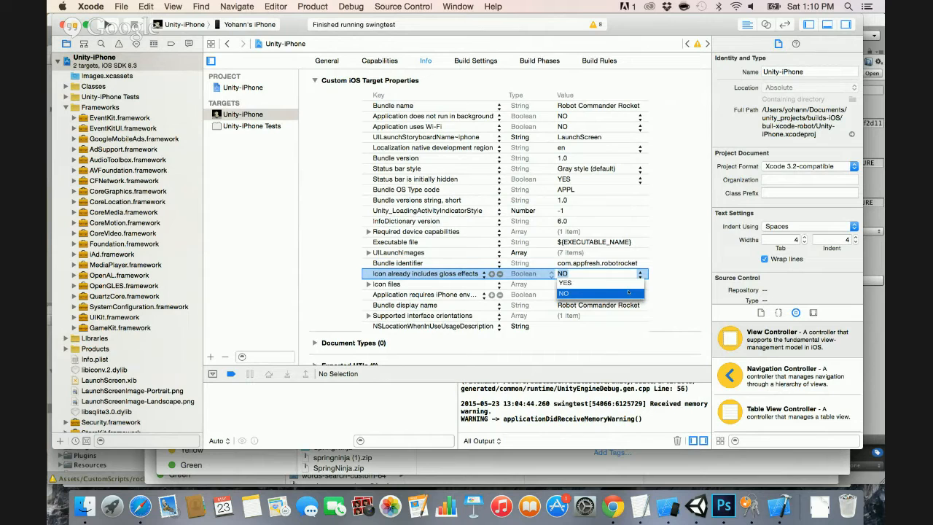
key(Return)
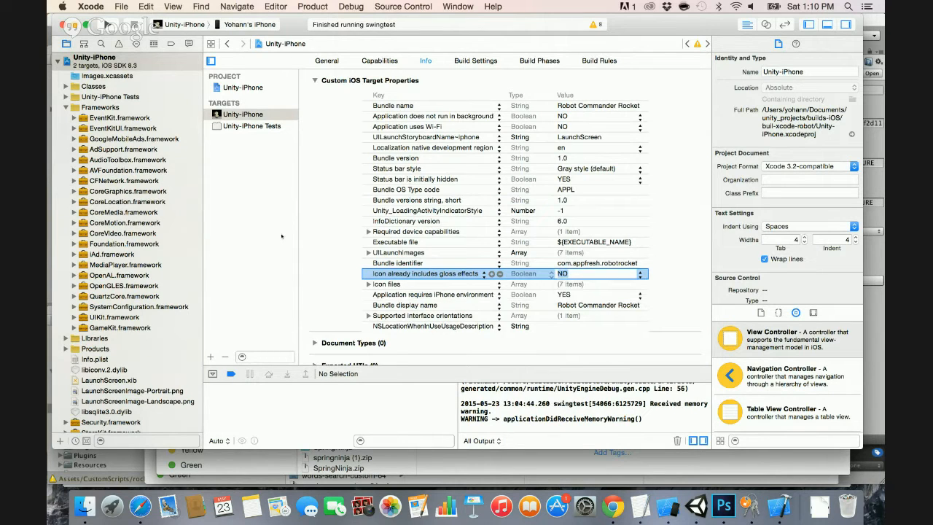
Switch to Chrome and open itunesconnect.apple.com in a new tab.
key(super+Tab)
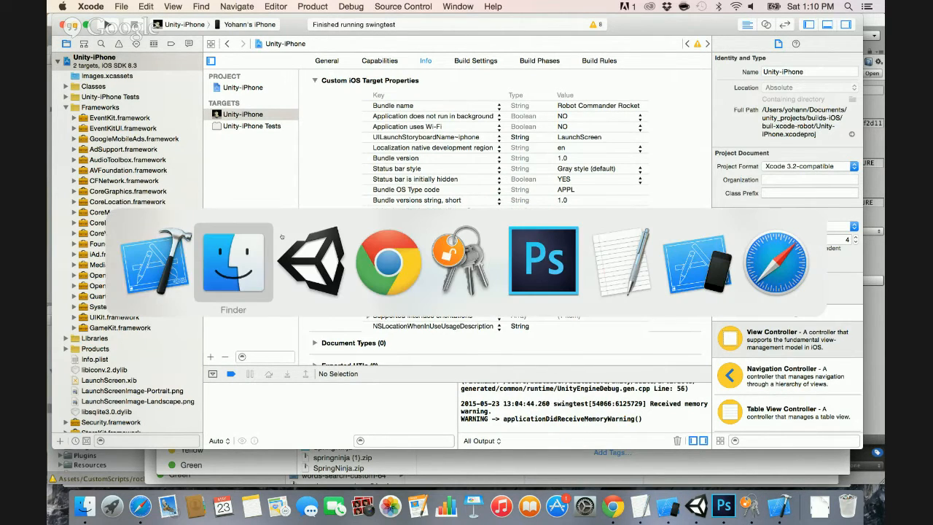
key(super+Tab)
key(super+Tab)
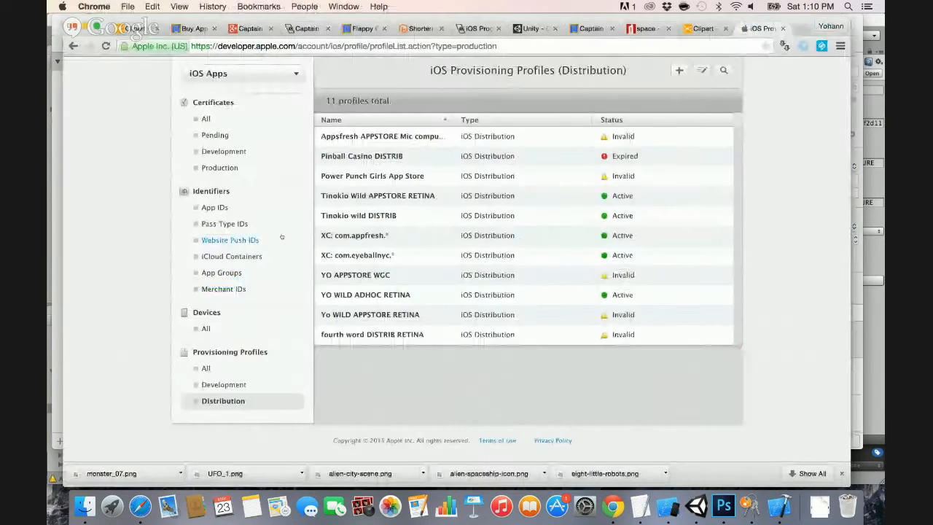
key(super+t)
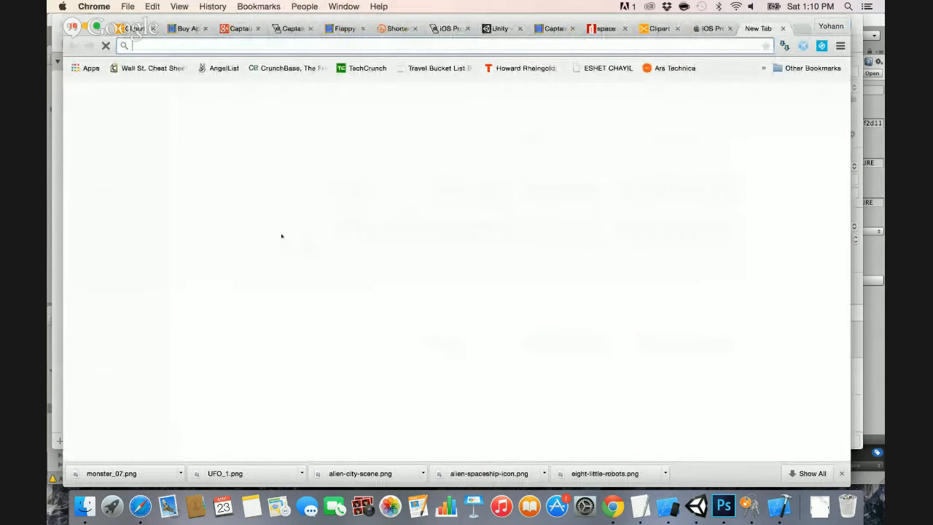
text(itunesconnect.apple.com)
key(Return)
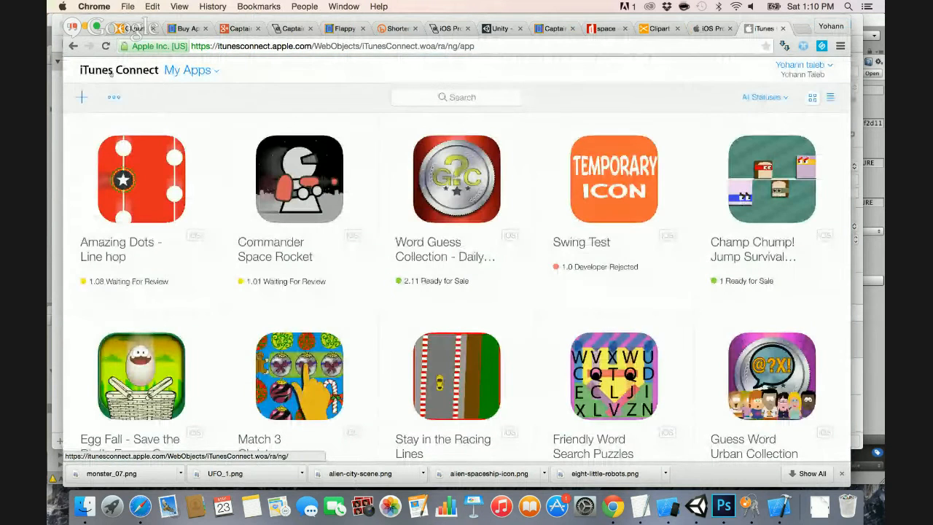
Start a new iOS app entry named Robot Commander Rocket with English as its primary language.
click(82, 97)
click(102, 131)
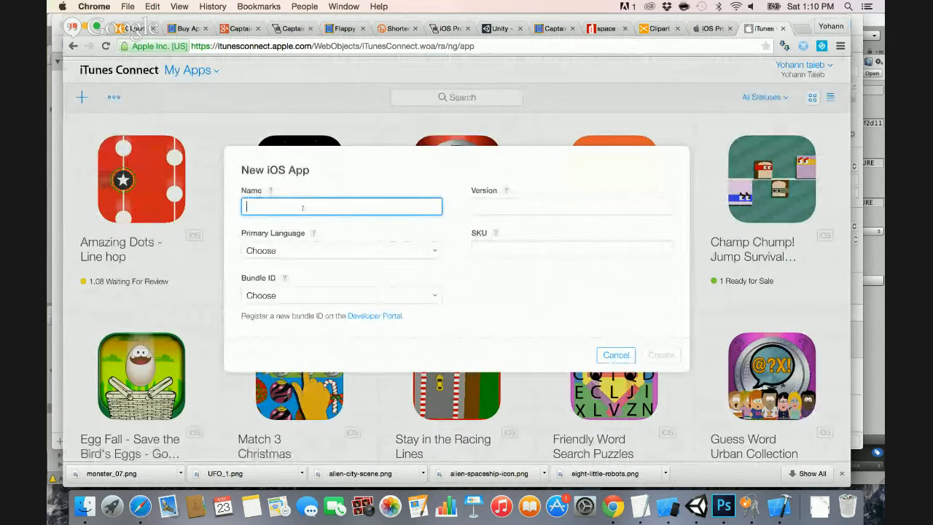
click(302, 208)
key(super+Tab)
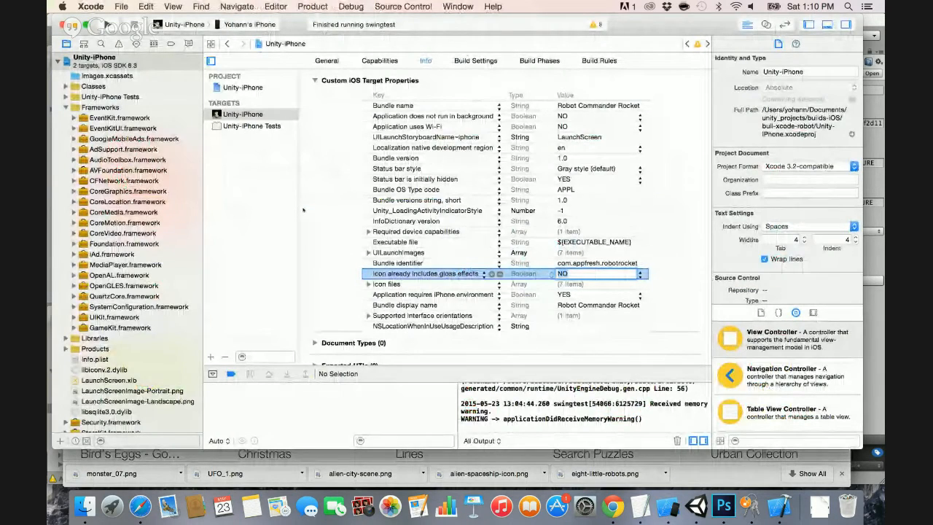
key(super+Tab)
key(super+v)
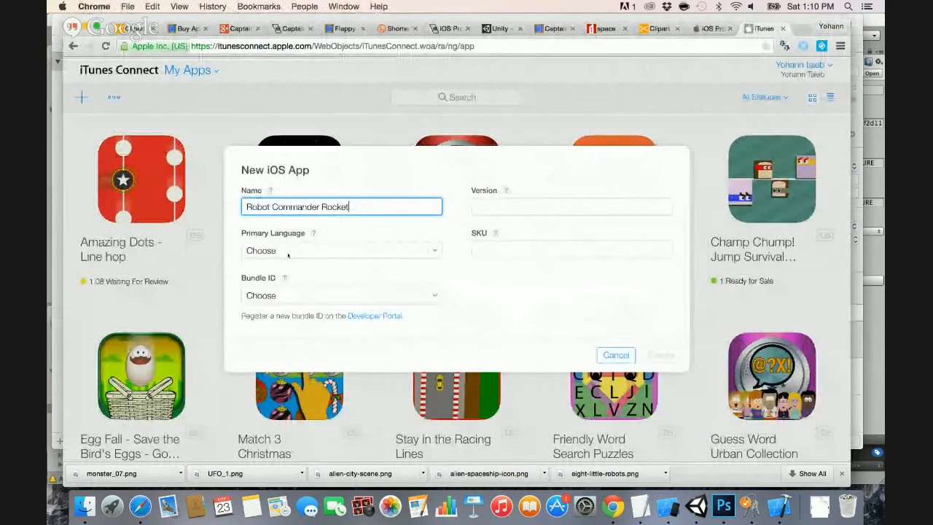
click(288, 251)
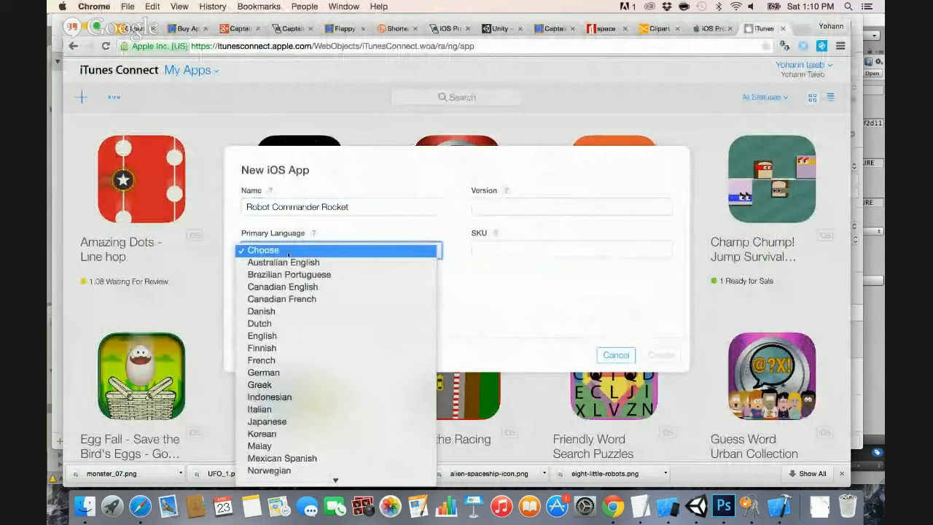
click(283, 335)
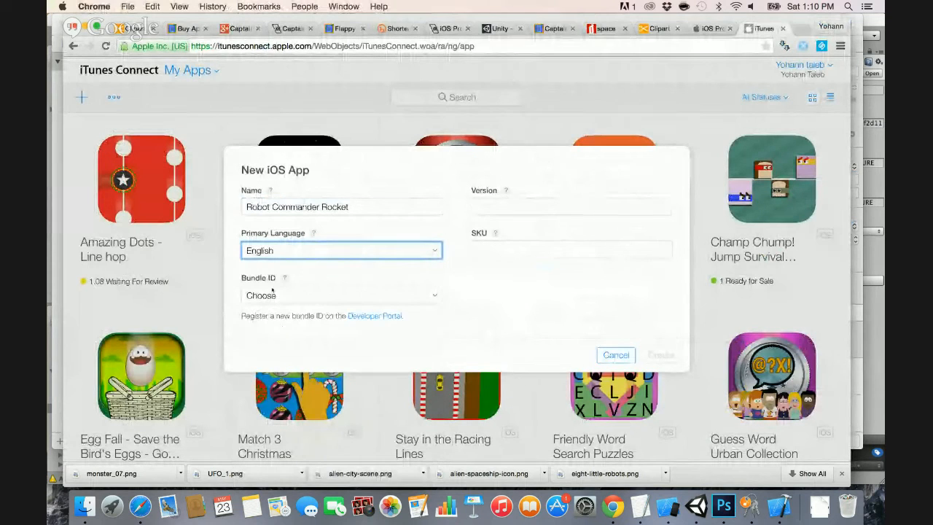
Choose Team Wildcard DEV - com.appfresh.* as the new app's bundle ID and activate the bundle ID suffix field.
click(436, 296)
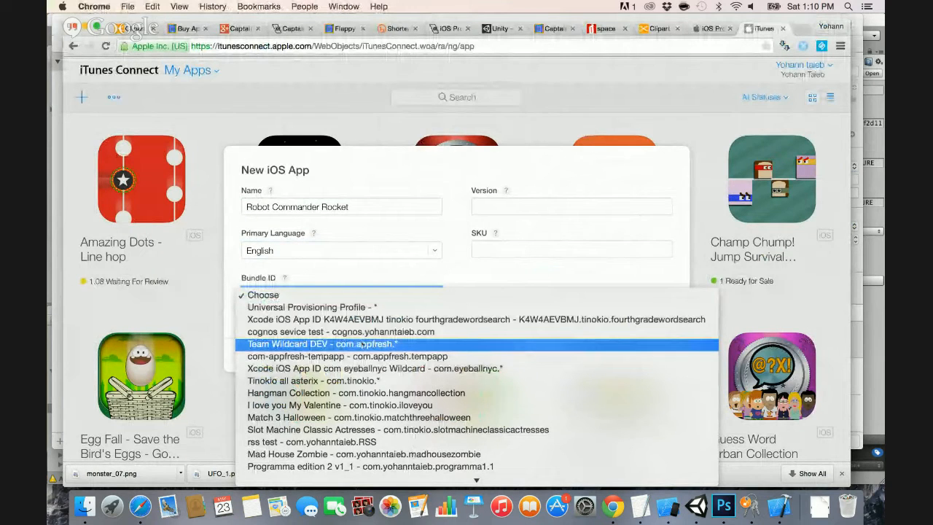
click(363, 344)
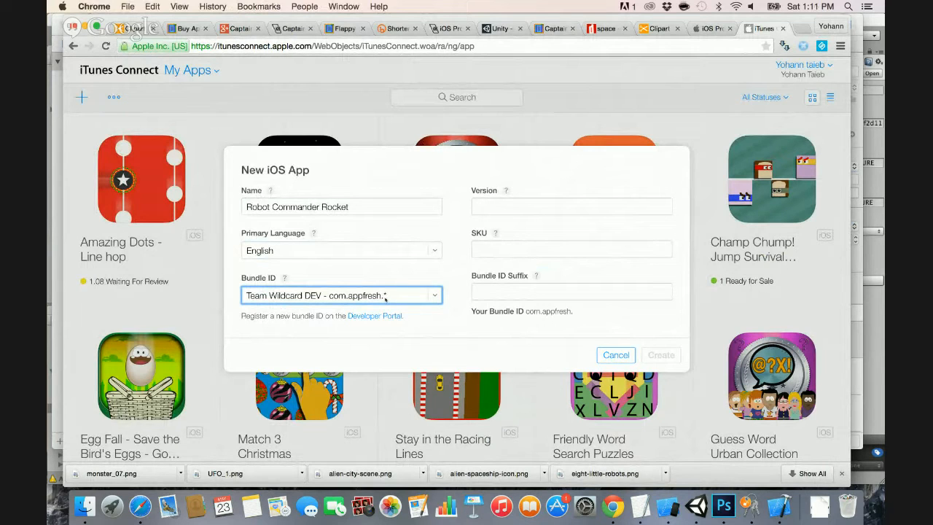
click(486, 292)
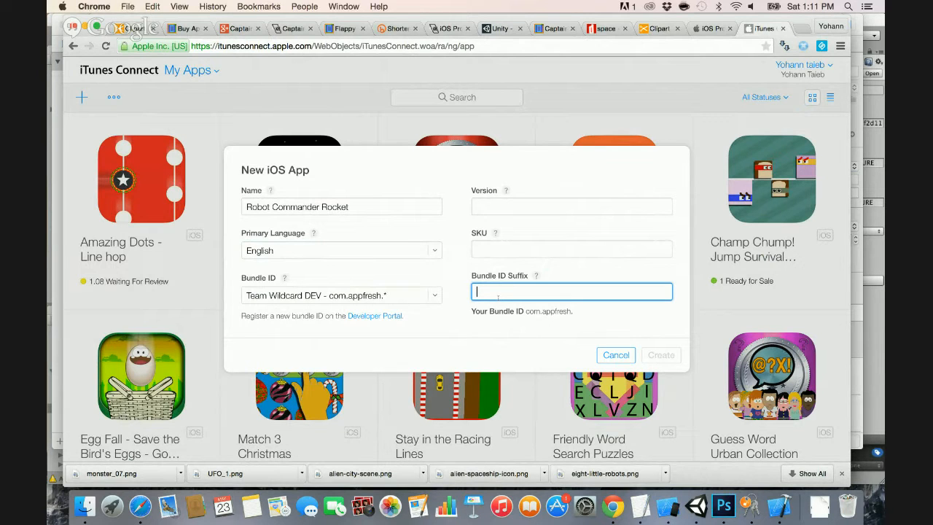
Switch to Xcode and copy the bundle identifier com.appfresh.robotrocket from the target properties.
key(super+v)
key(super+z)
key(super+Tab)
double_click(596, 263)
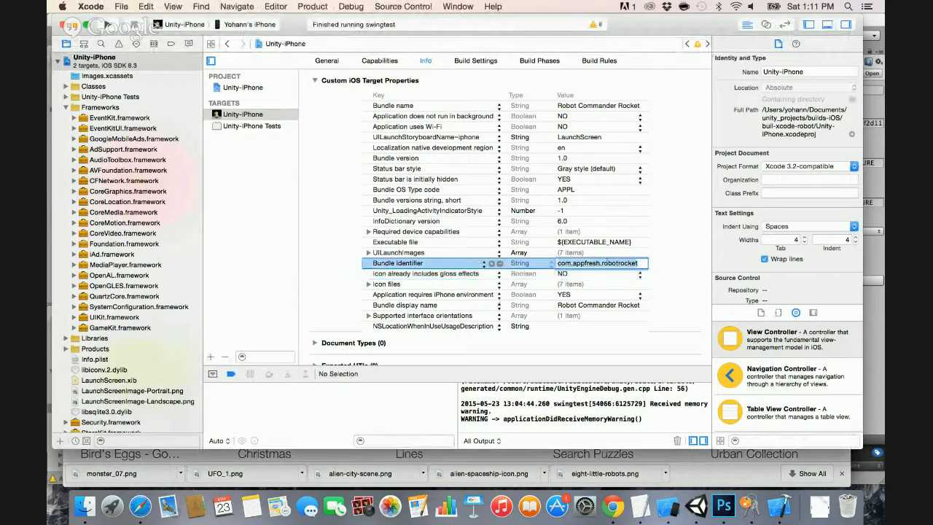
key(super+a)
key(super+c)
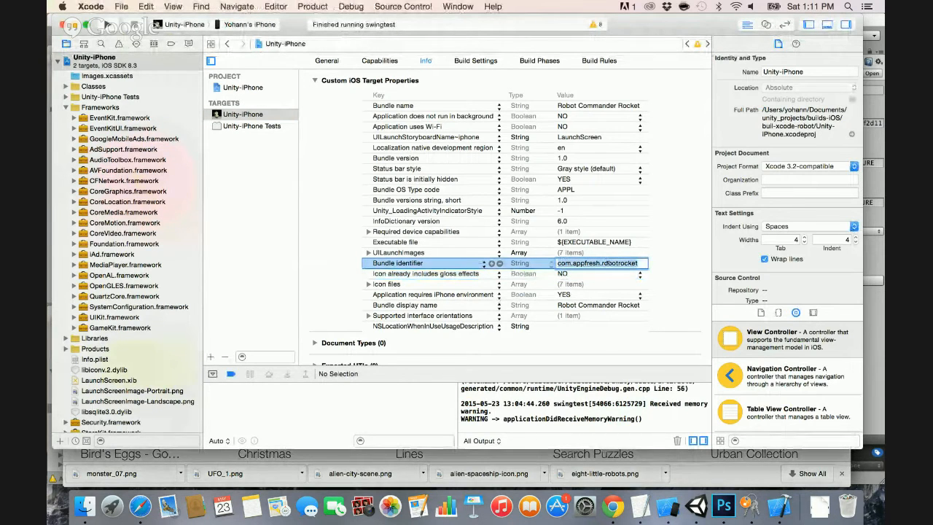
Return to Chrome, paste the identifier as the bundle ID suffix and trim it to robotrocket.
key(super+Tab)
key(super+v)
key(shift+Right)
key(shift+Right)
key(shift+Right)
key(shift+Right)
key(shift+Right)
key(shift+Right)
key(shift+Right)
key(shift+Right)
key(shift+Right)
key(shift+Right)
key(shift+Right)
key(shift+Right)
key(shift+Right)
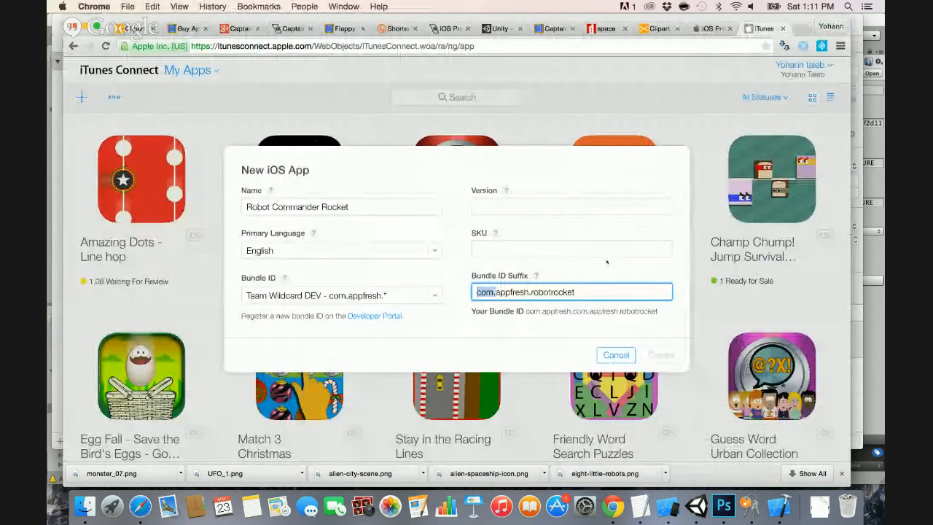
key(BackSpace)
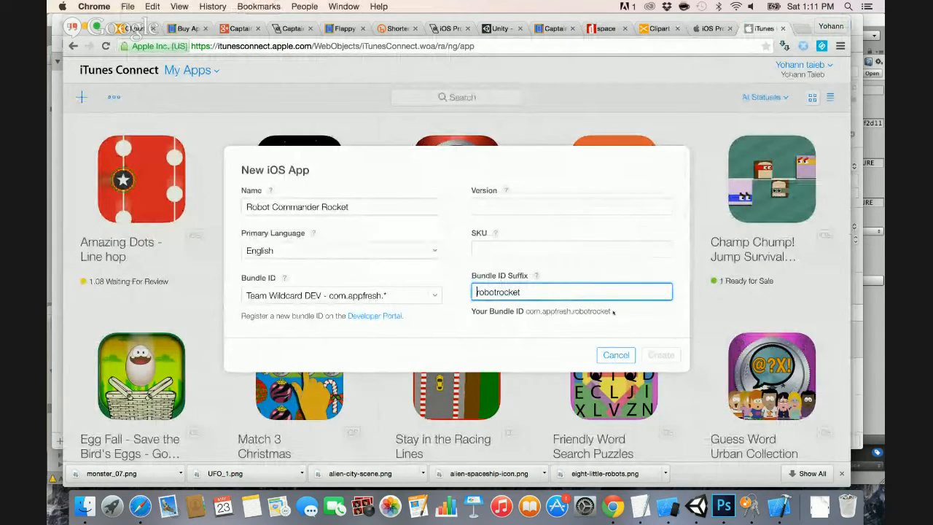
Set the new app's SKU to com.appfresh.robotrocket and its version to 1.0.
drag(611, 311, 525, 312)
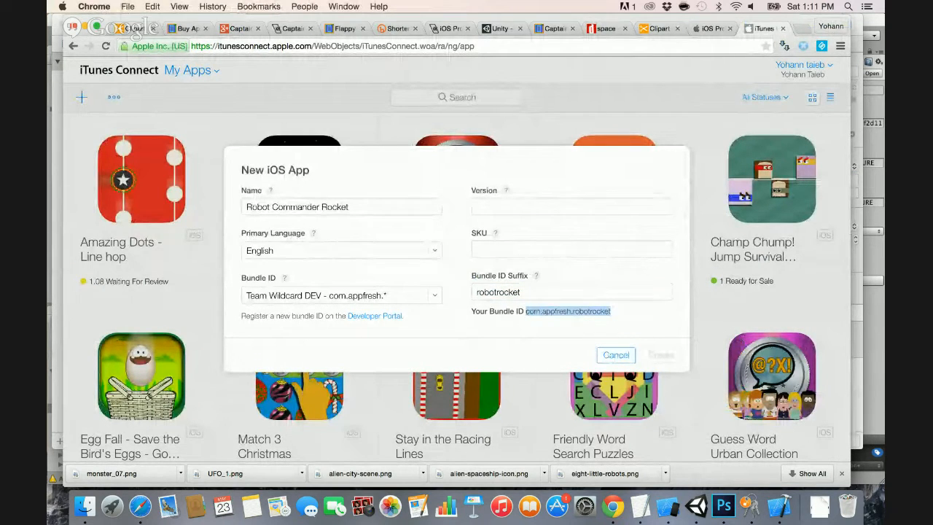
click(489, 251)
key(super+v)
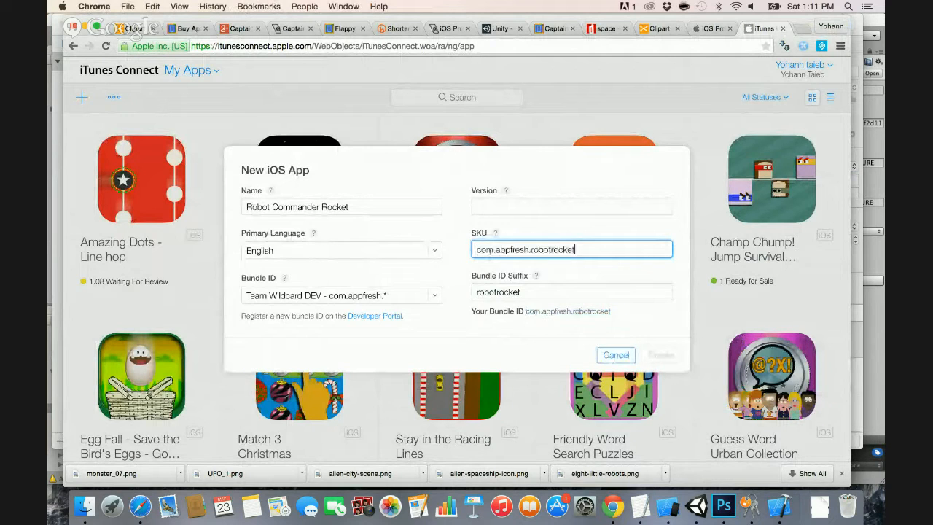
click(486, 209)
text(1.)
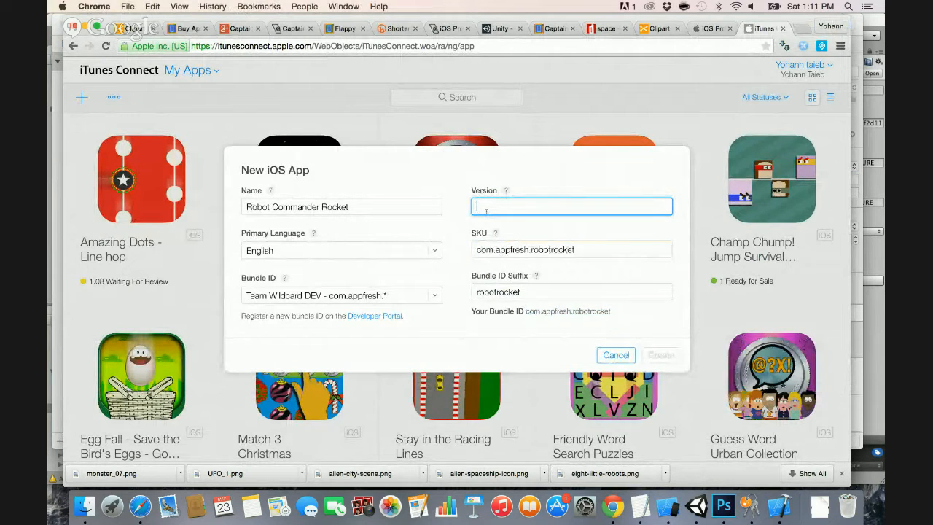
key(Tab)
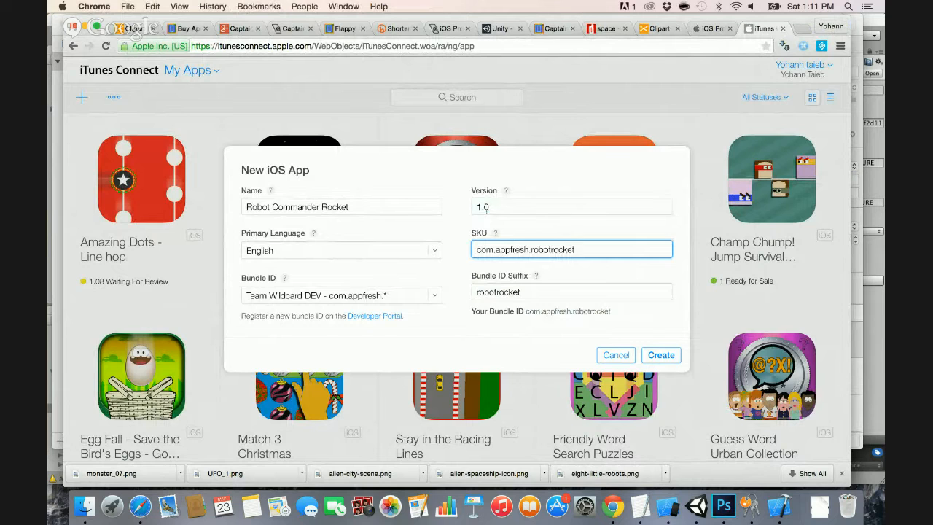
Compare the version with the bundle version in Xcode, then create the app in iTunes Connect.
key(super+Tab)
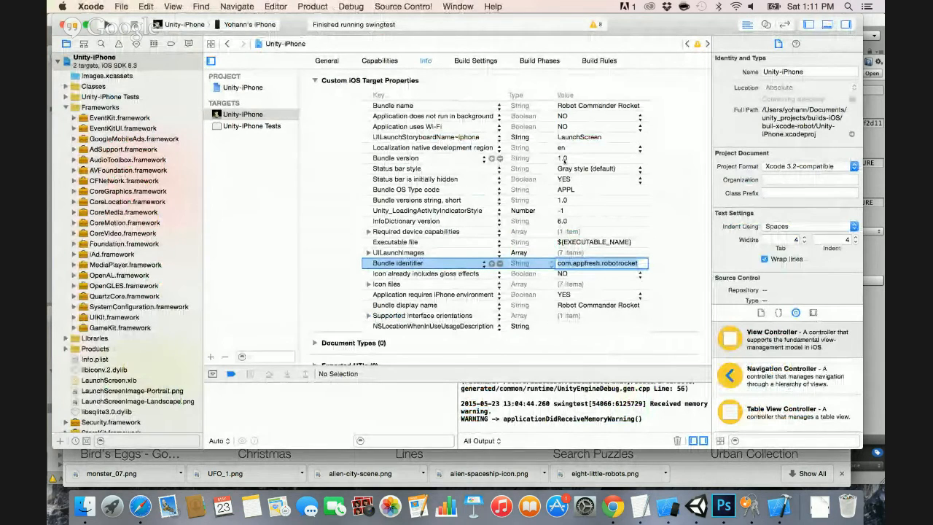
key(super+Tab)
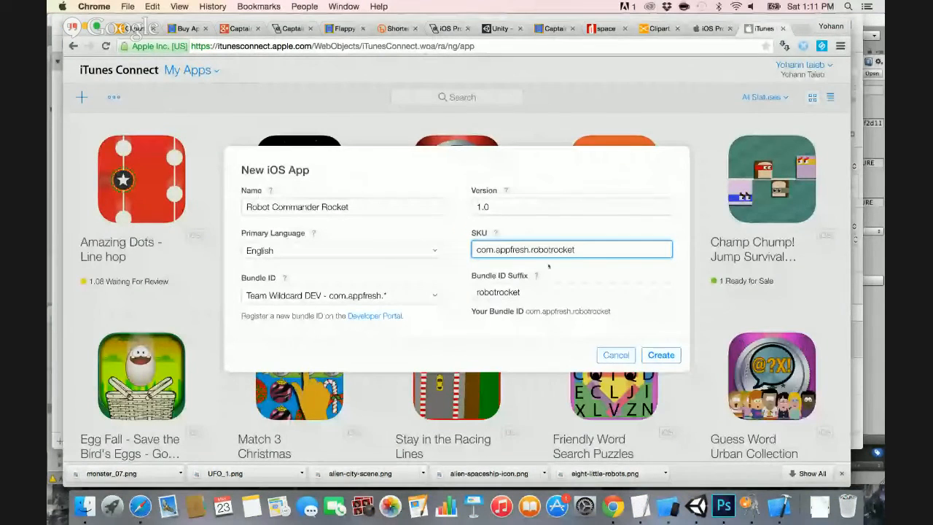
click(659, 357)
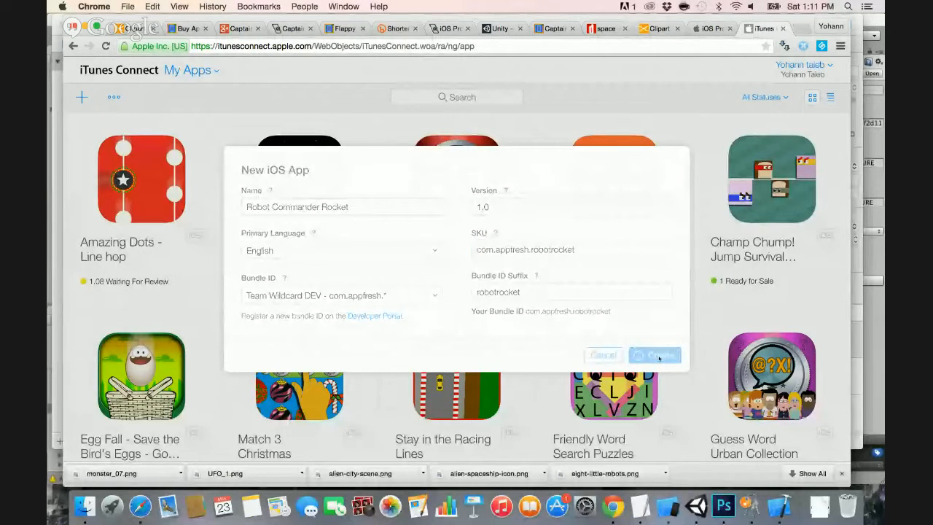
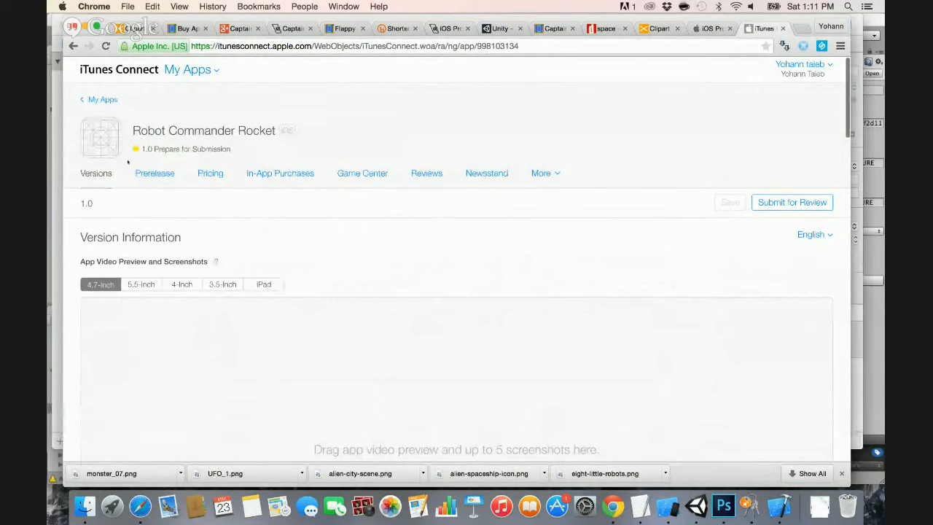
Upload icon_1024.png from the unity_projects folder Captain Rocket Robot/Assets/images as the app icon.
scroll(112, 141, down, 1)
scroll(112, 141, down, 10)
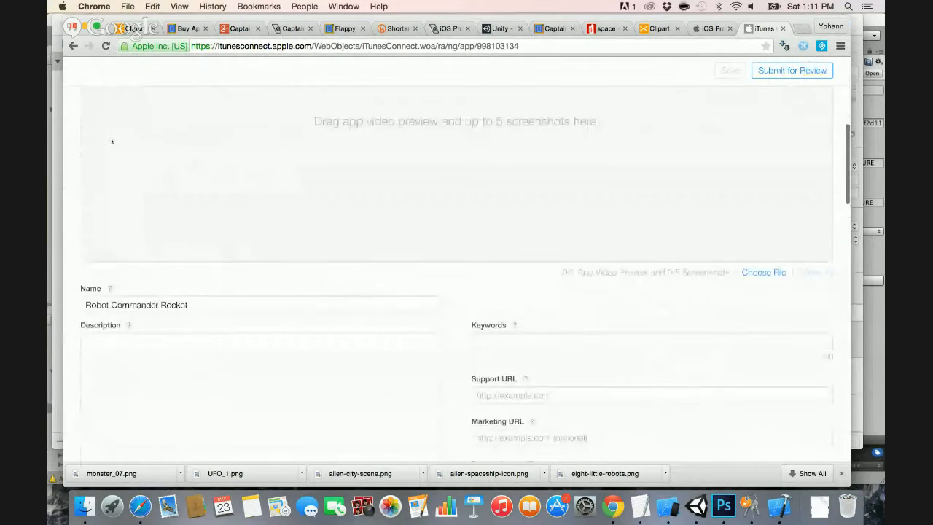
scroll(112, 138, down, 1)
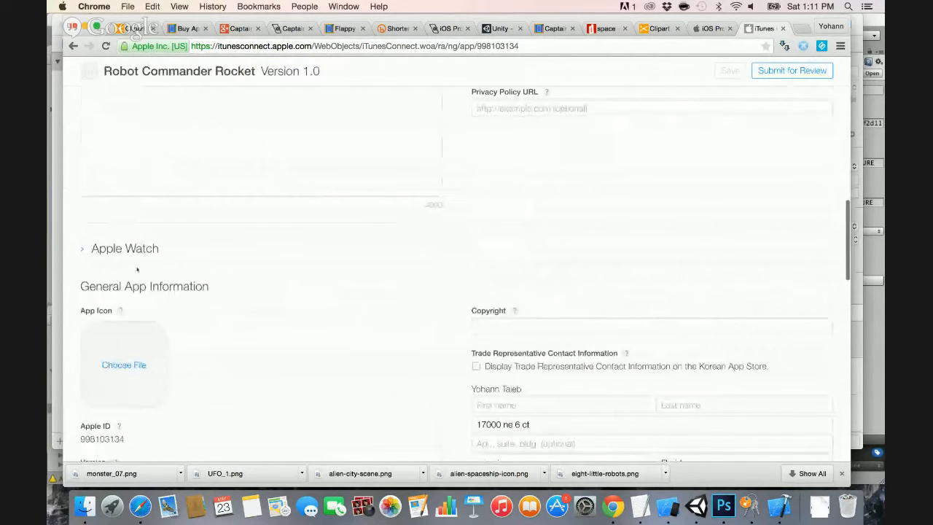
click(113, 366)
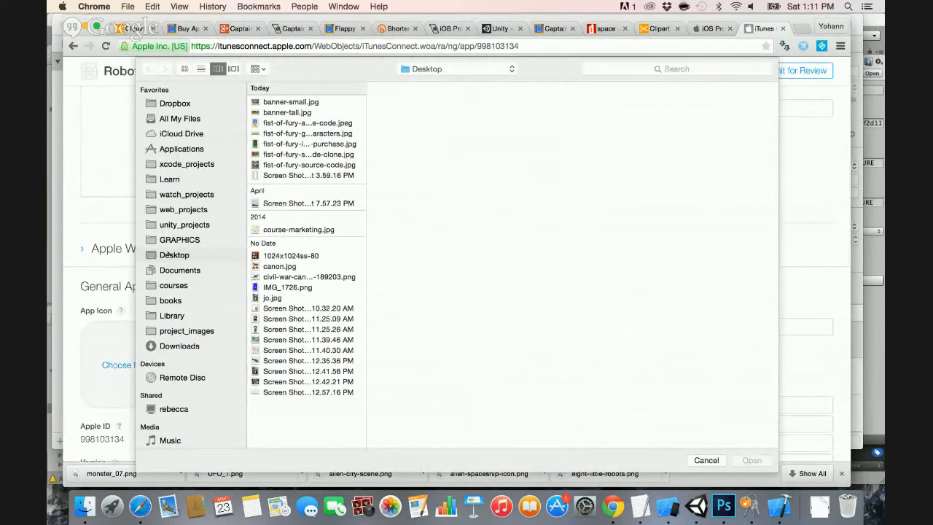
click(165, 179)
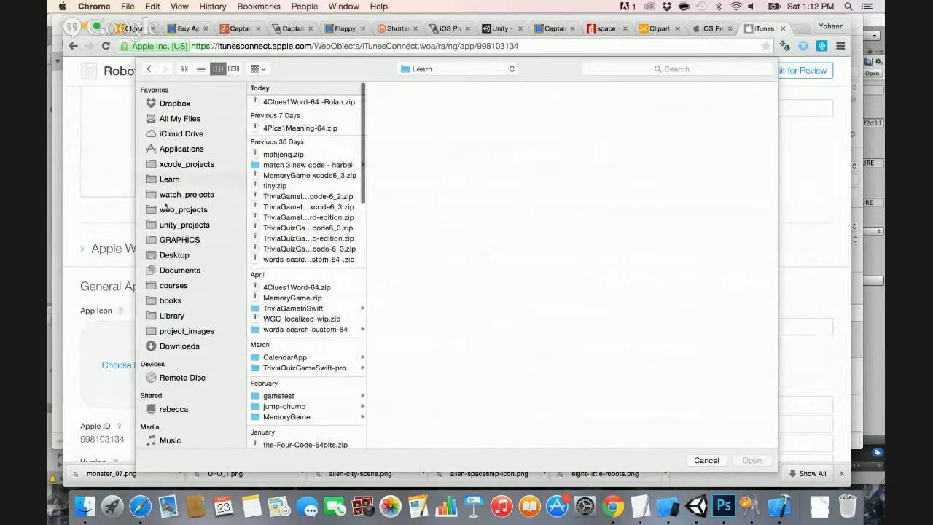
click(166, 226)
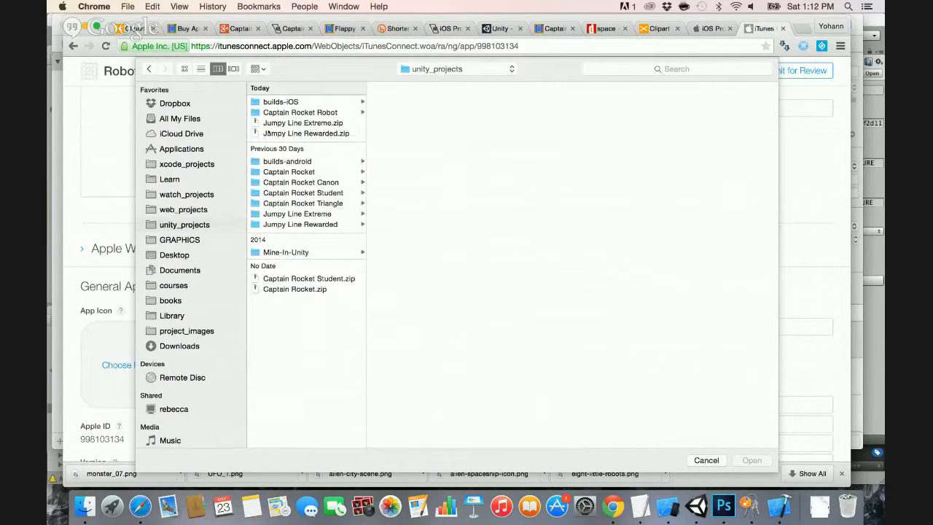
click(275, 114)
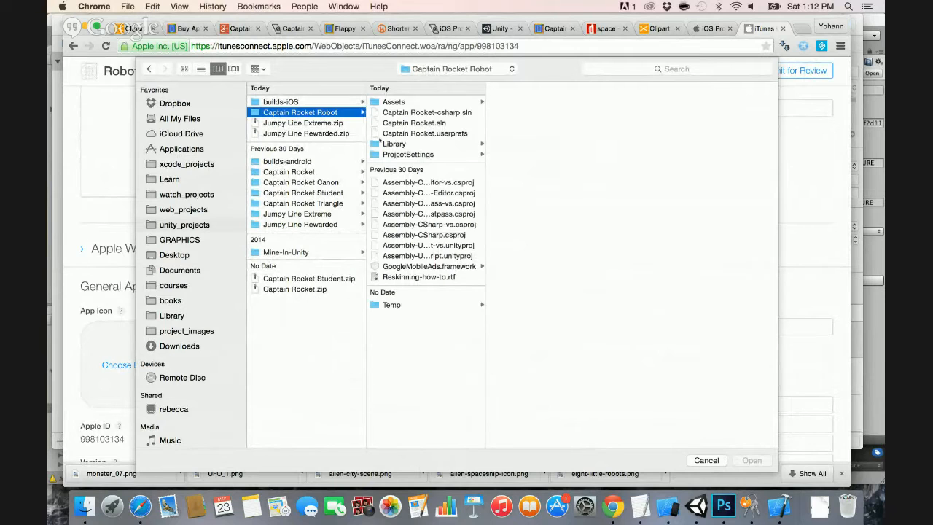
click(392, 102)
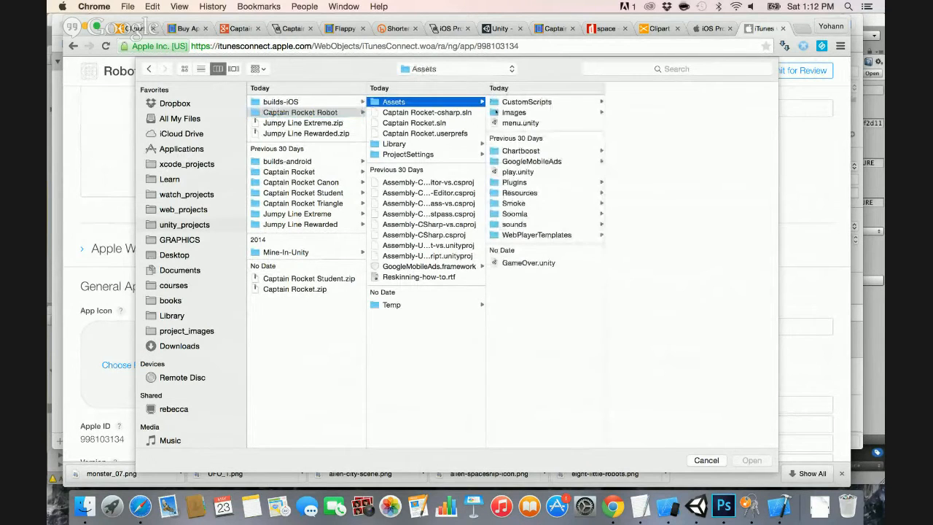
click(514, 113)
scroll(623, 212, down, 3)
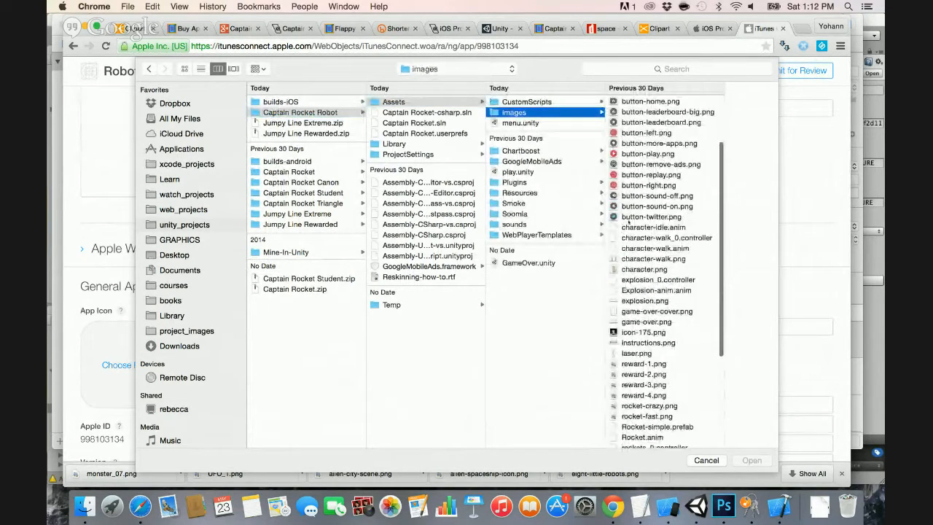
scroll(639, 289, down, 4)
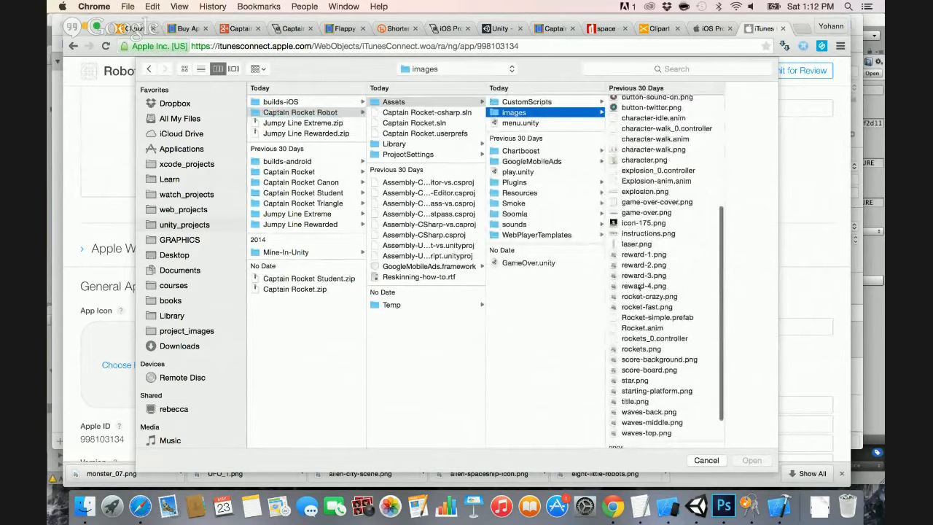
scroll(638, 289, down, 2)
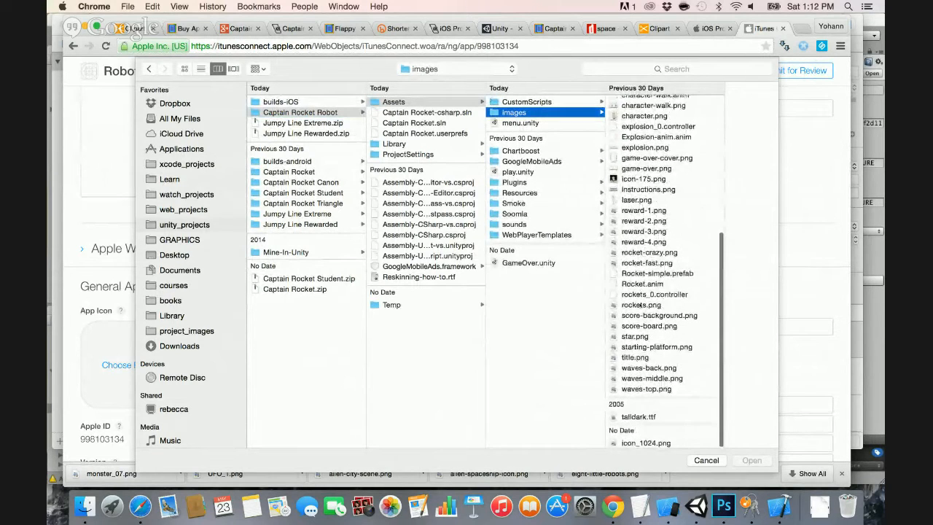
click(642, 443)
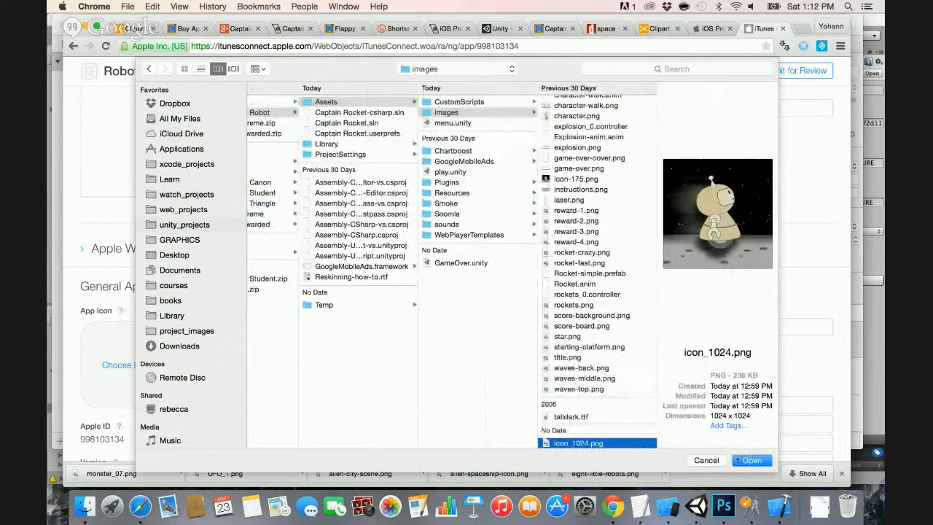
click(737, 460)
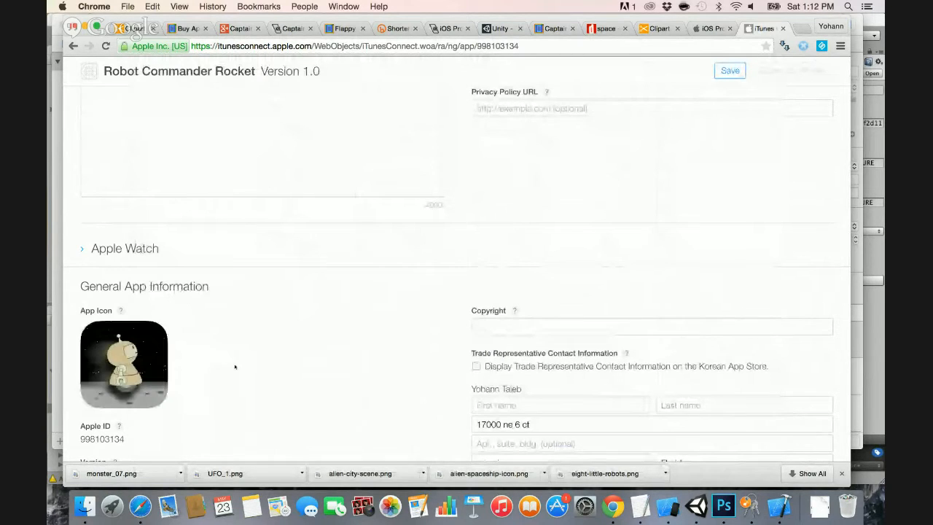
Fill the app description with the sentence "This is a temporary description" repeated over six lines.
scroll(171, 291, up, 5)
click(165, 290)
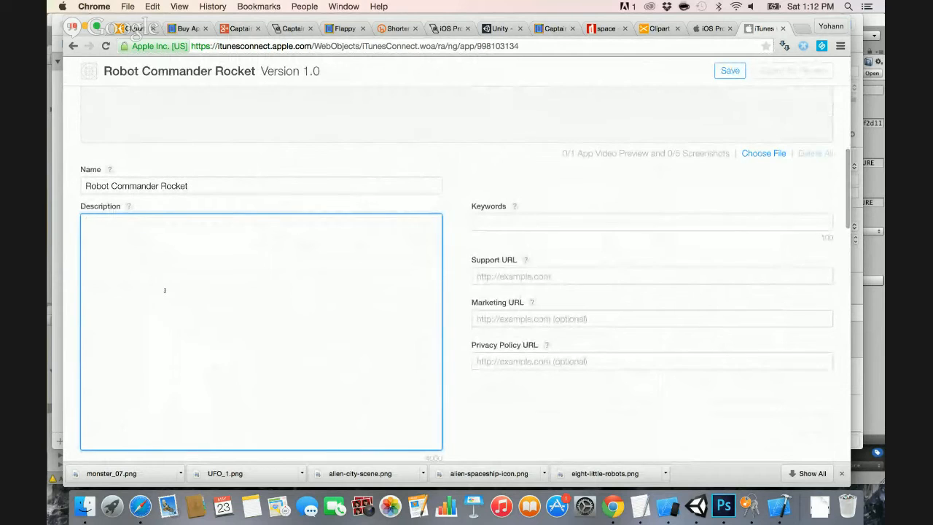
text(This is a tem)
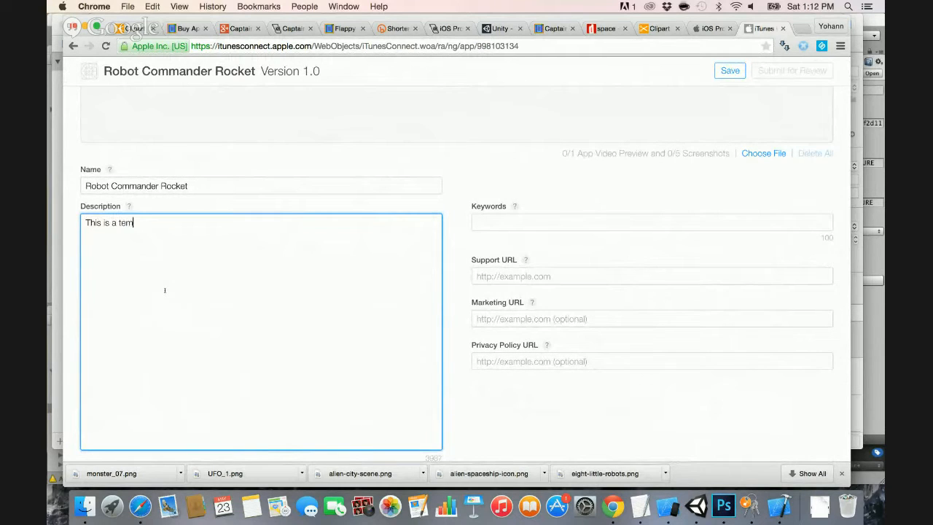
text(porary description)
key(super+a)
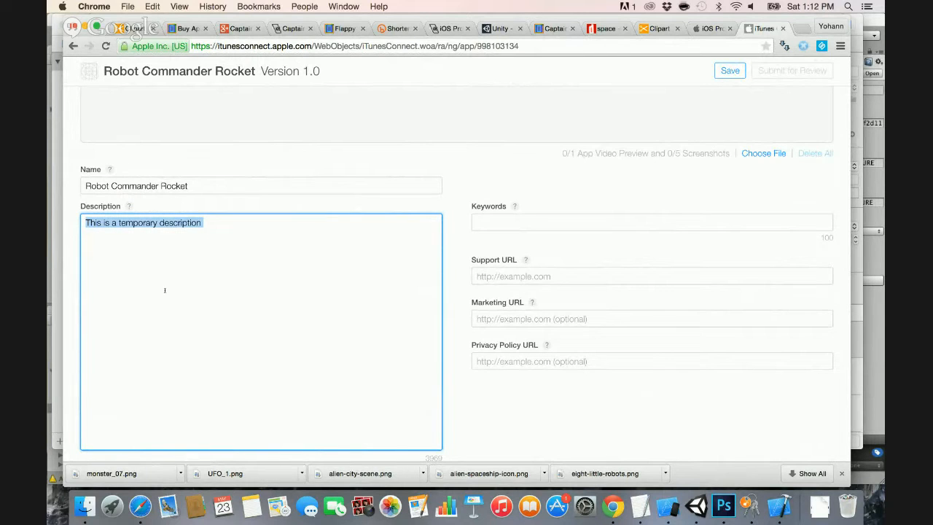
text(This is a temporary description)
key(Return)
key(super+v)
key(super+v)
key(Return)
text(This is a temporary description)
key(Return)
text(This is a temporary description)
key(Return)
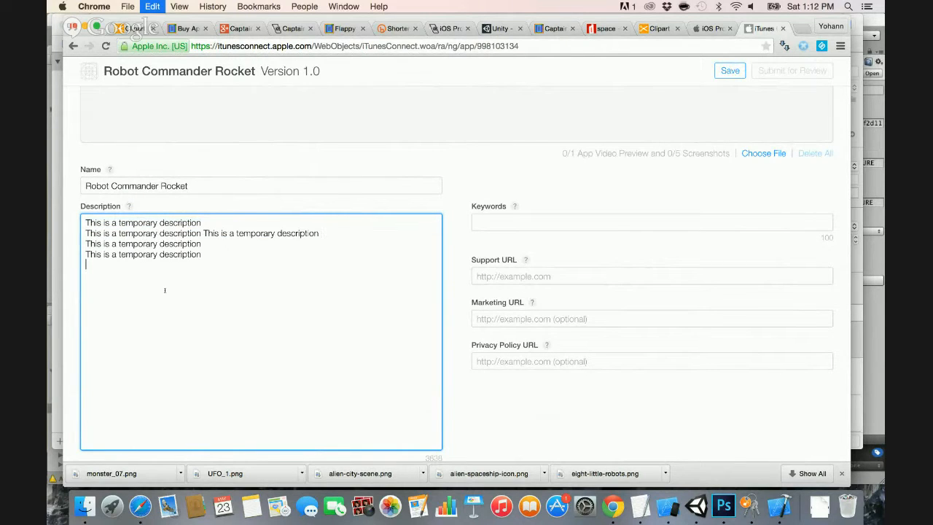
key(super+v)
key(Return)
key(super+v)
key(Return)
click(473, 226)
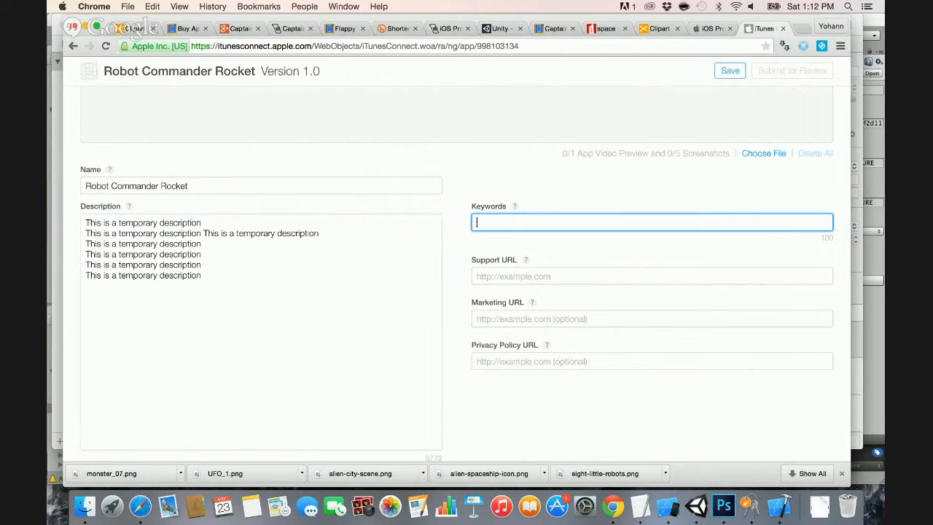
text(space,rocket,)
click(526, 275)
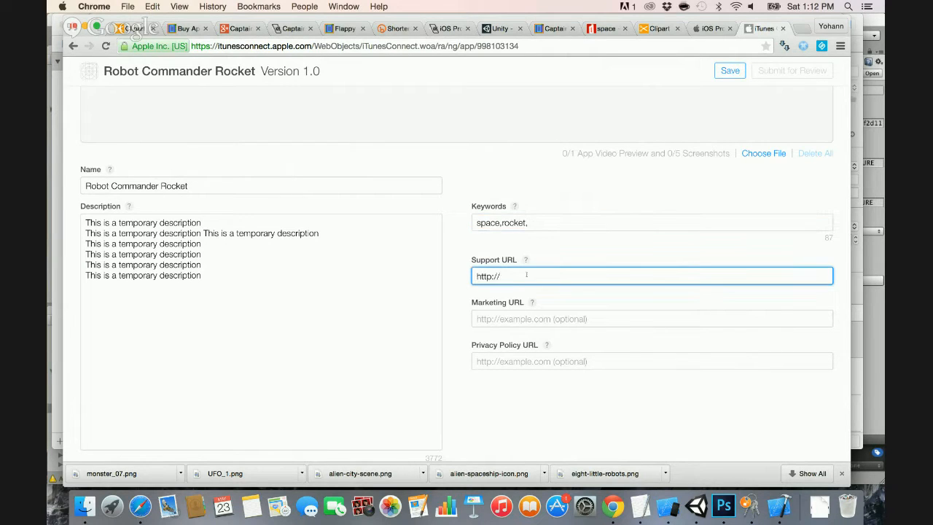
text(www.apsfresh.com)
key(Tab)
scroll(489, 350, down, 5)
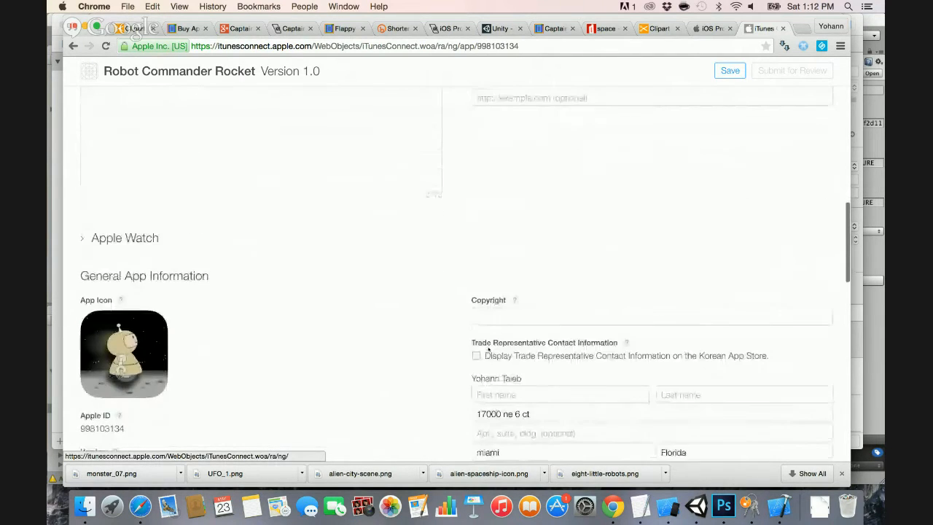
scroll(488, 350, down, 7)
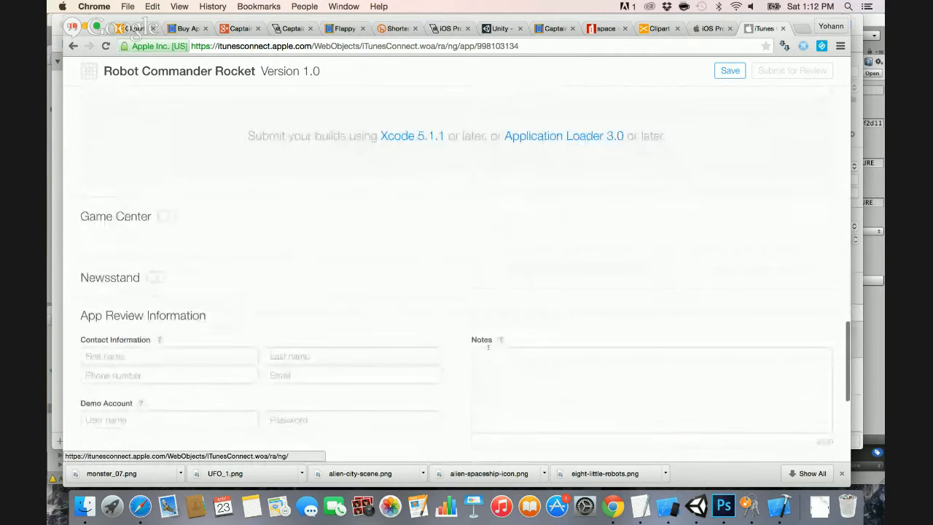
Review the remaining sections of the version 1.0 page and save the version information.
scroll(488, 350, up, 3)
scroll(437, 335, up, 2)
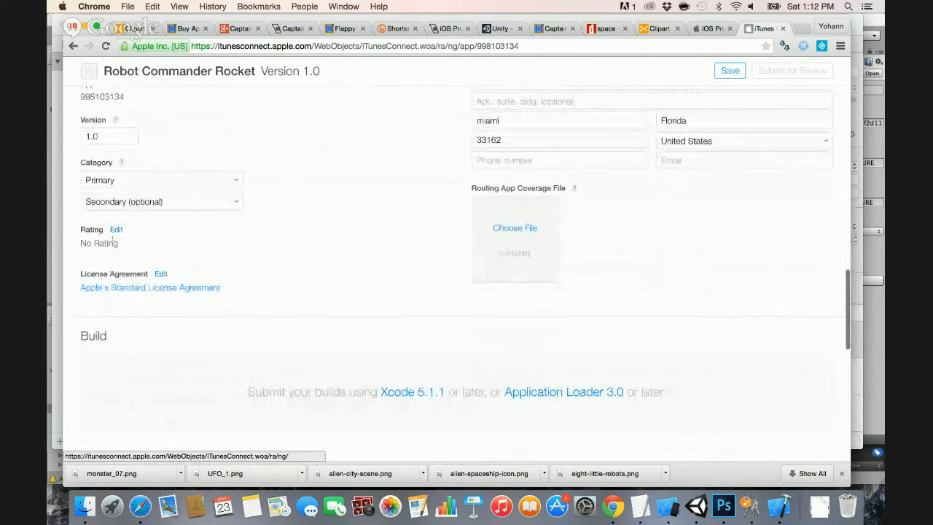
scroll(156, 275, down, 4)
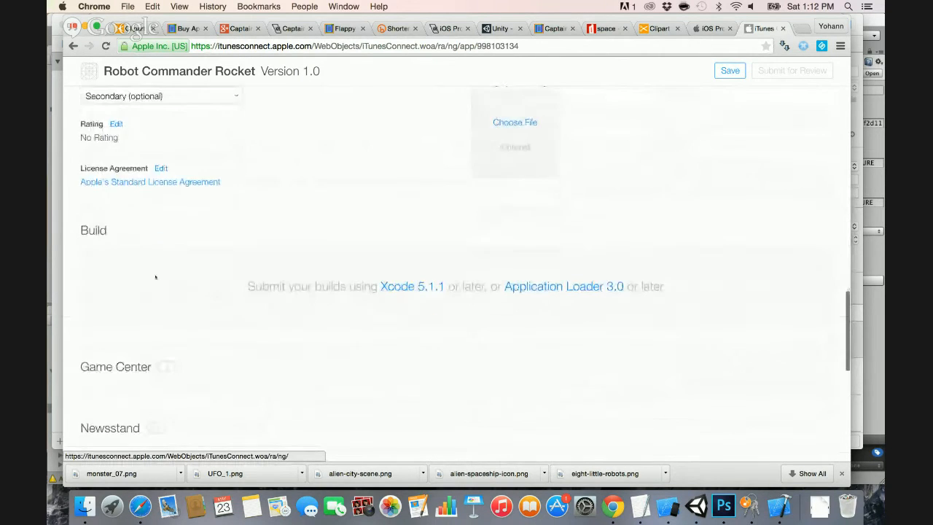
scroll(155, 277, up, 10)
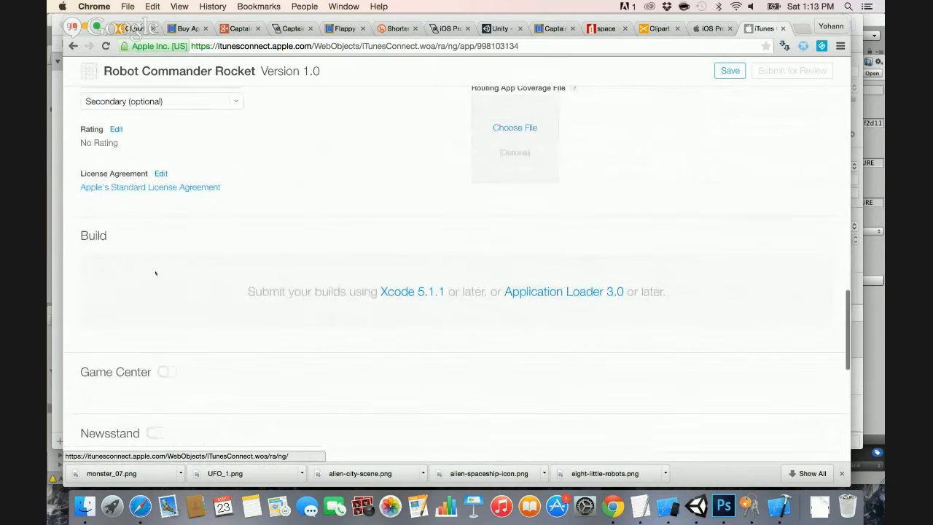
scroll(155, 274, up, 15)
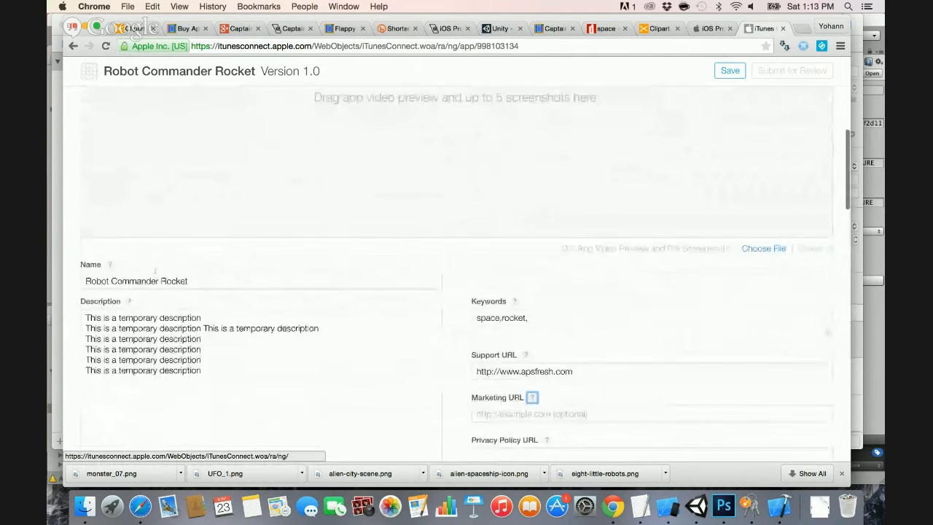
scroll(156, 273, up, 1)
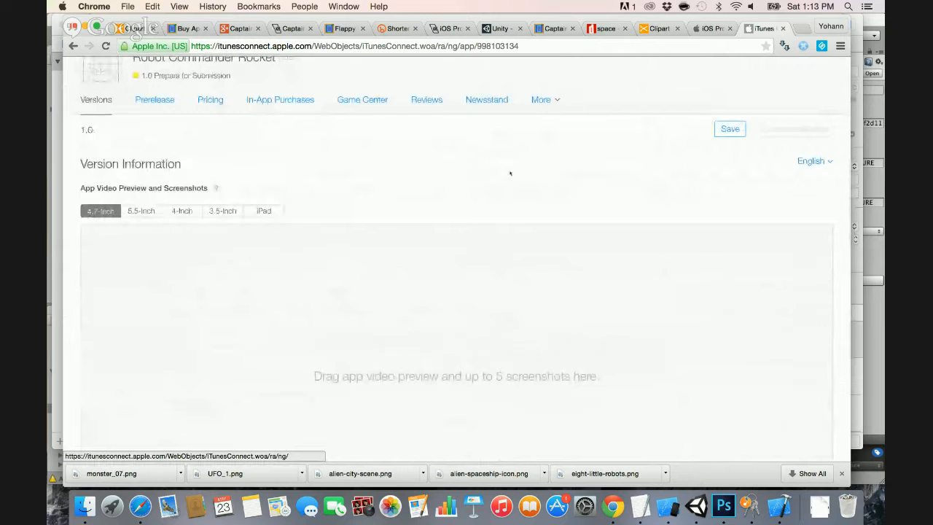
click(731, 129)
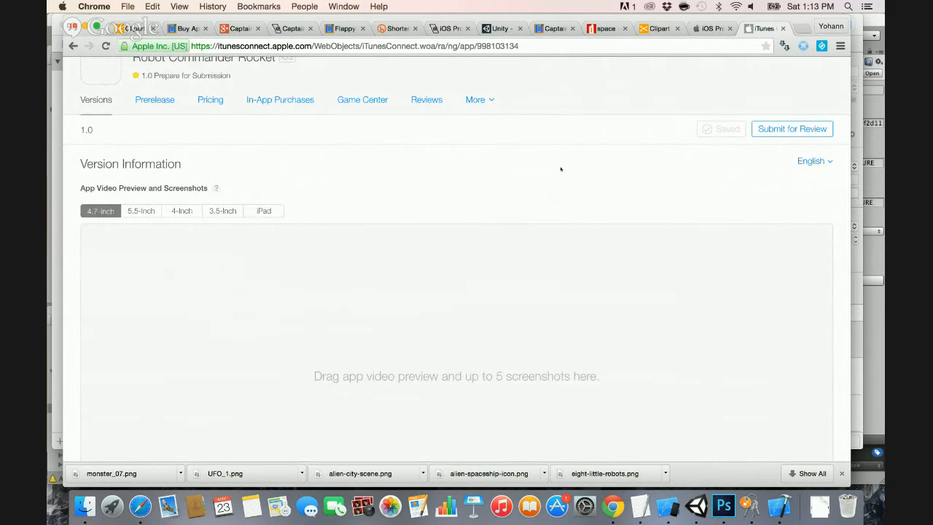
Create a new in-app purchase of the Non-Consumable type for Robot Commander Rocket.
scroll(511, 196, up, 5)
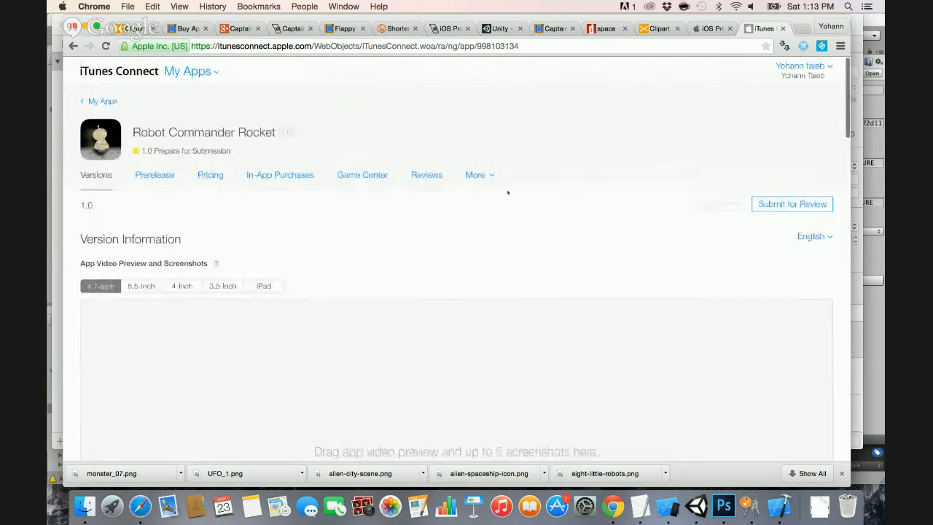
click(291, 174)
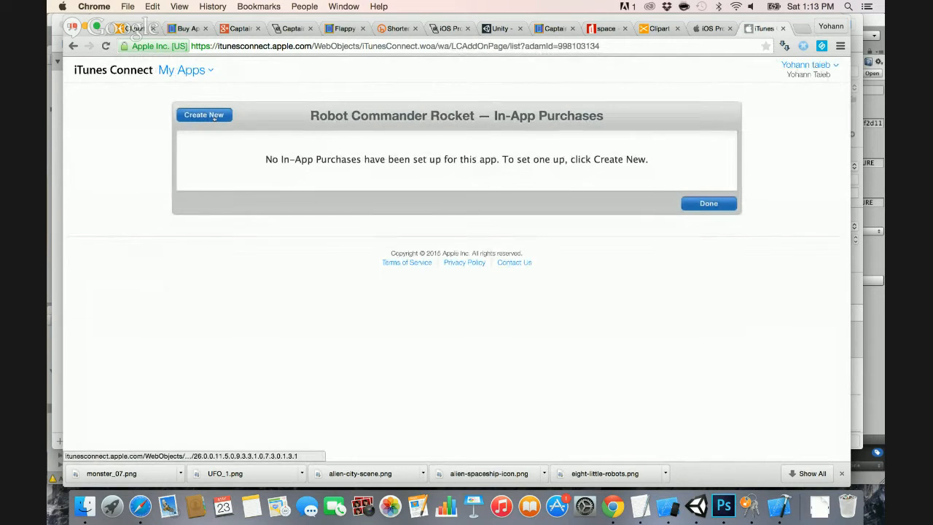
click(214, 116)
scroll(250, 264, down, 2)
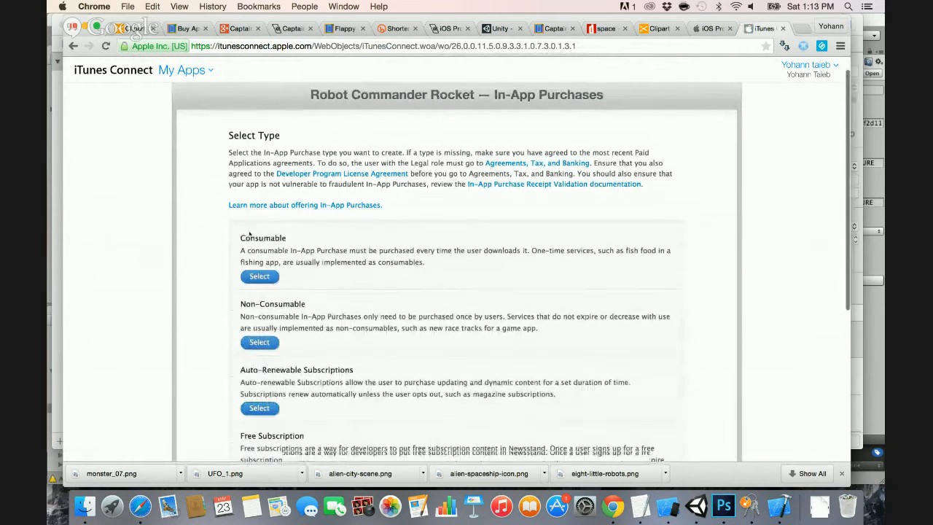
click(259, 305)
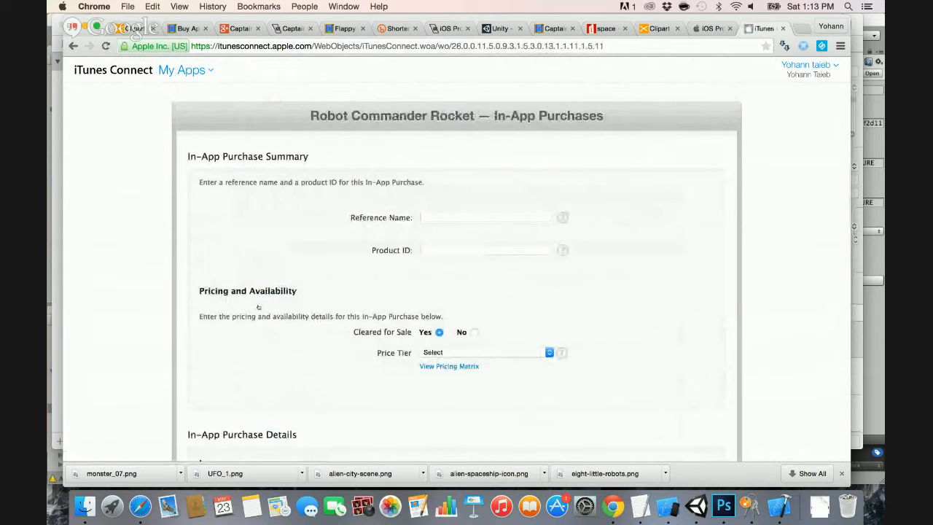
Set the in-app purchase's reference name to "robot remove ads".
click(467, 217)
text(ro)
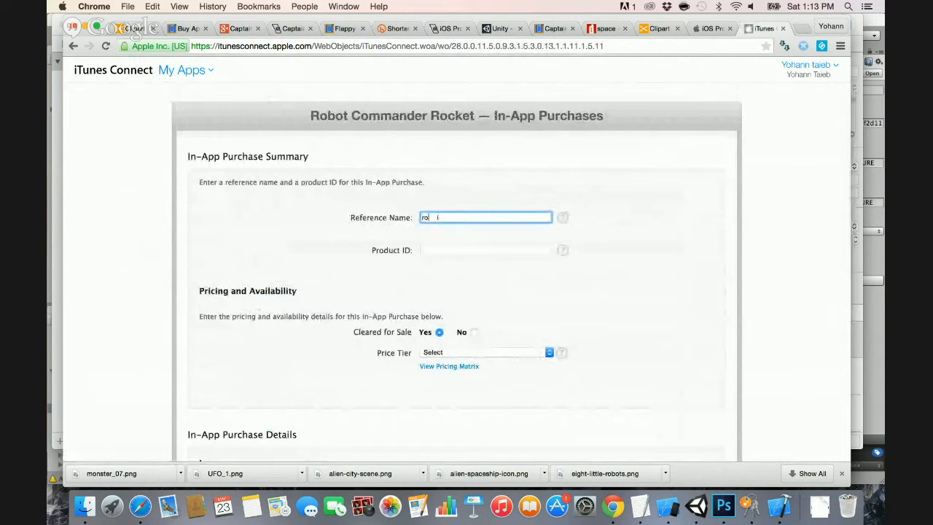
text(bot remove ads)
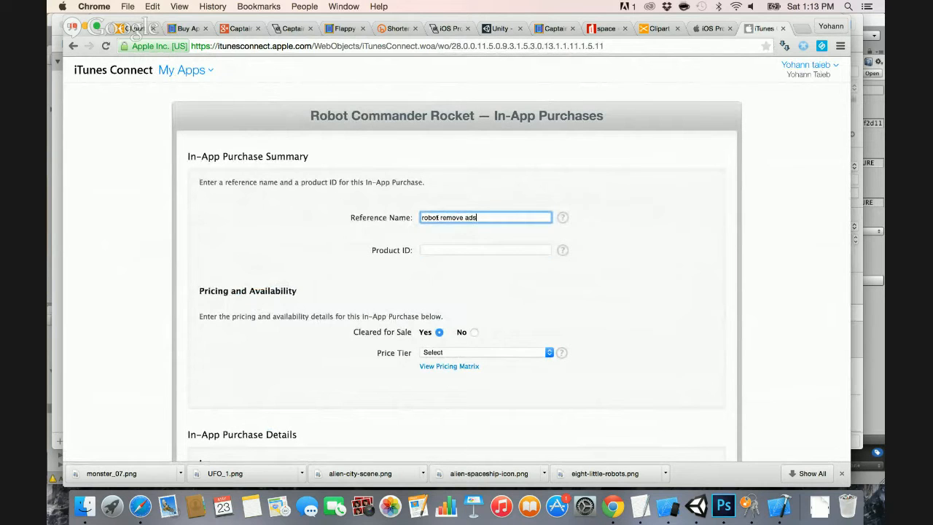
key(Tab)
Switch to Unity, set the UIManager's remove-ads in-app purchase ID to com.appfresh.robotrocket.removeads, and copy that ID.
key(super+Tab)
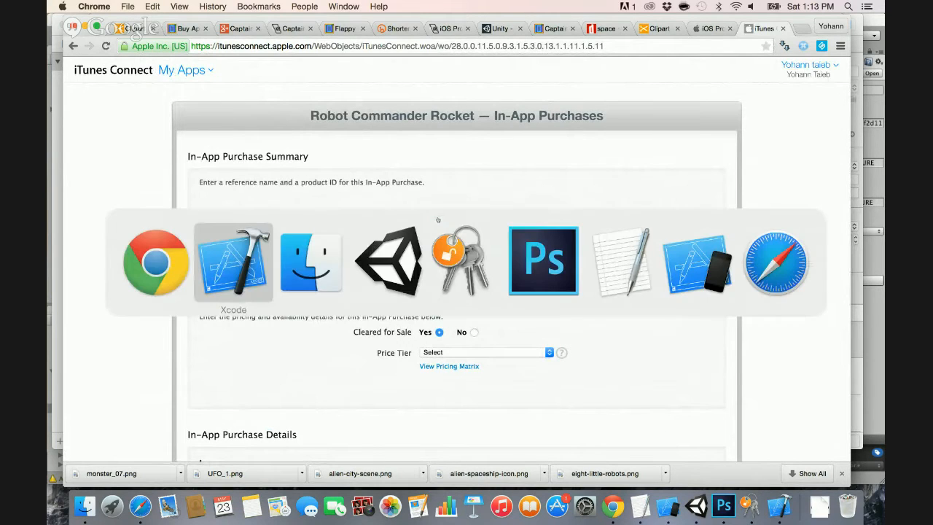
key(super+Tab)
key(super+Tab)
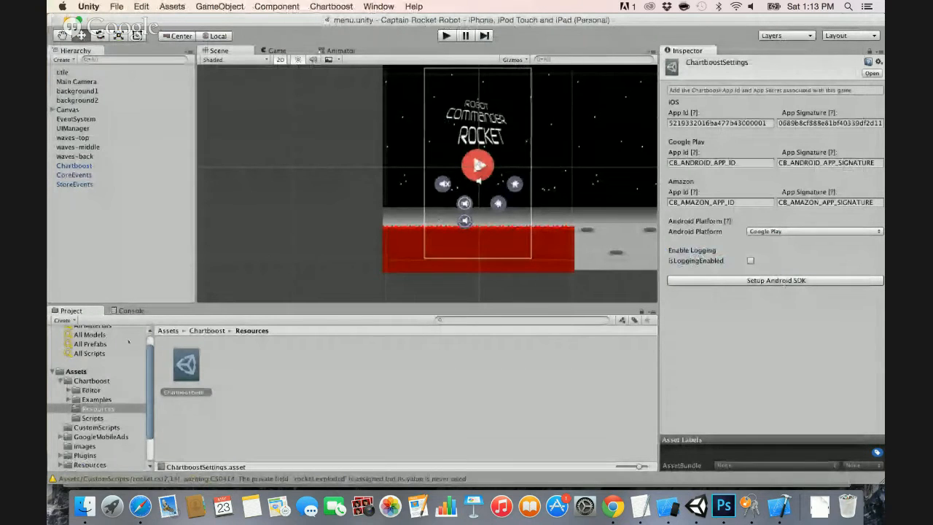
click(76, 371)
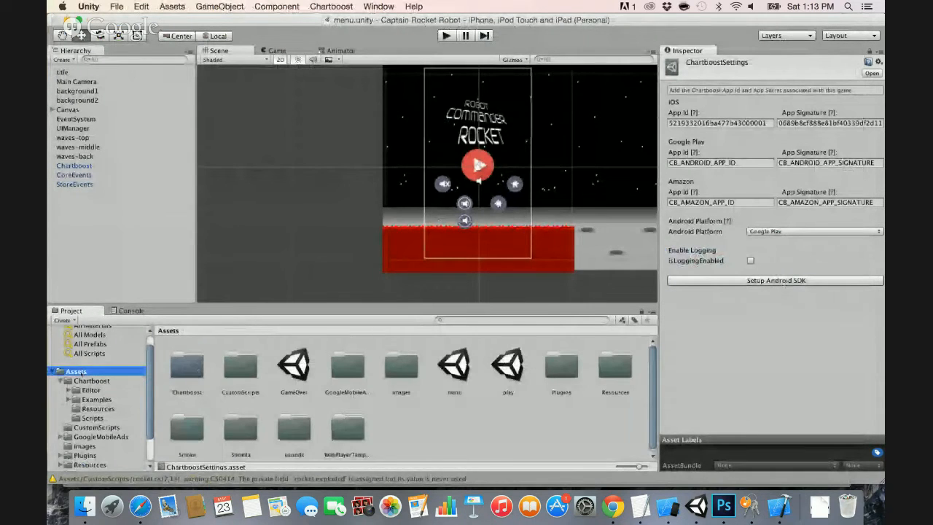
click(456, 367)
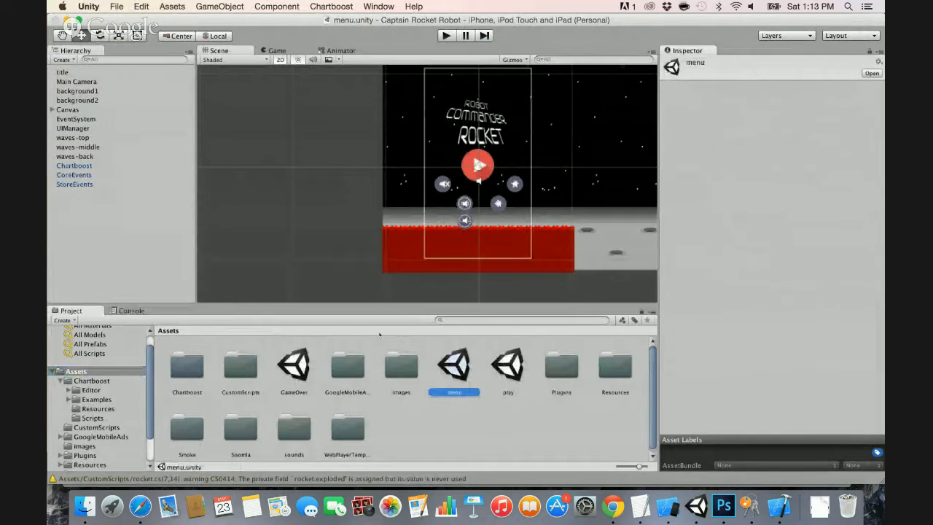
click(73, 128)
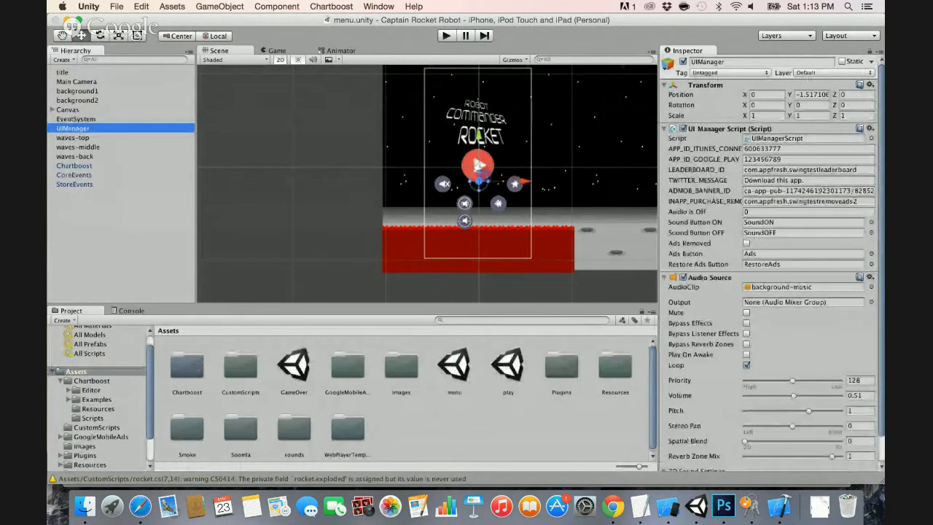
click(789, 201)
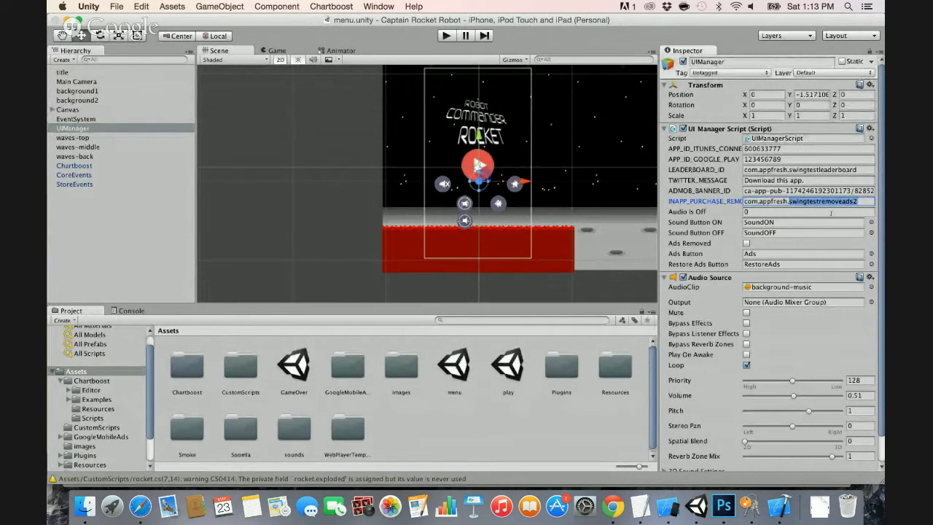
text(re)
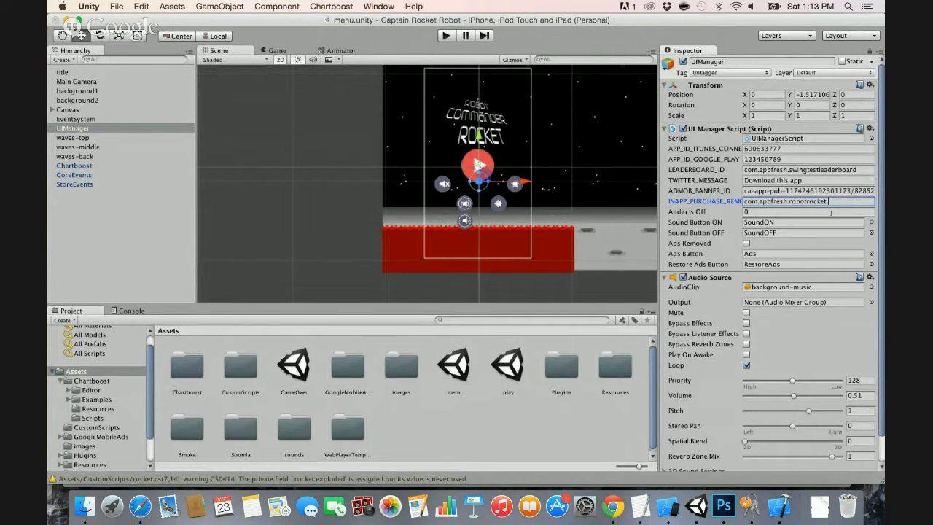
text(s)
key(Return)
key(super+c)
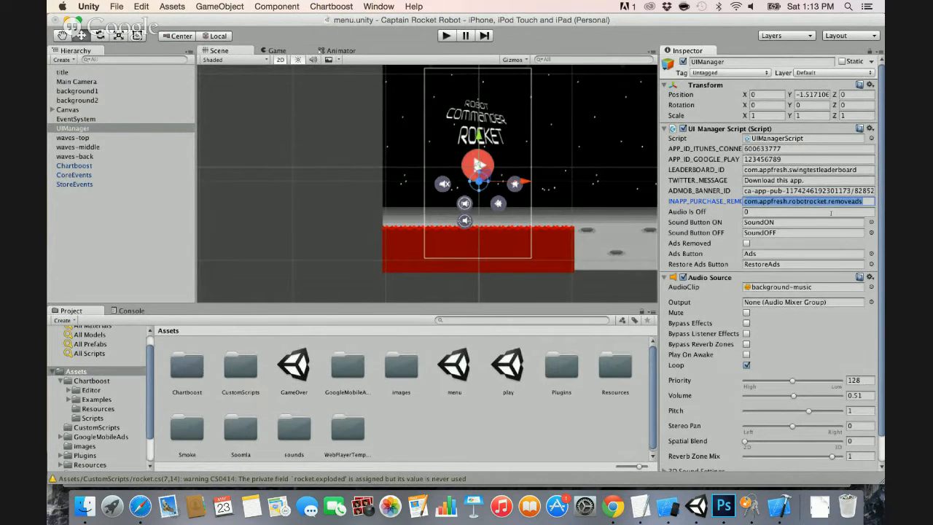
key(Return)
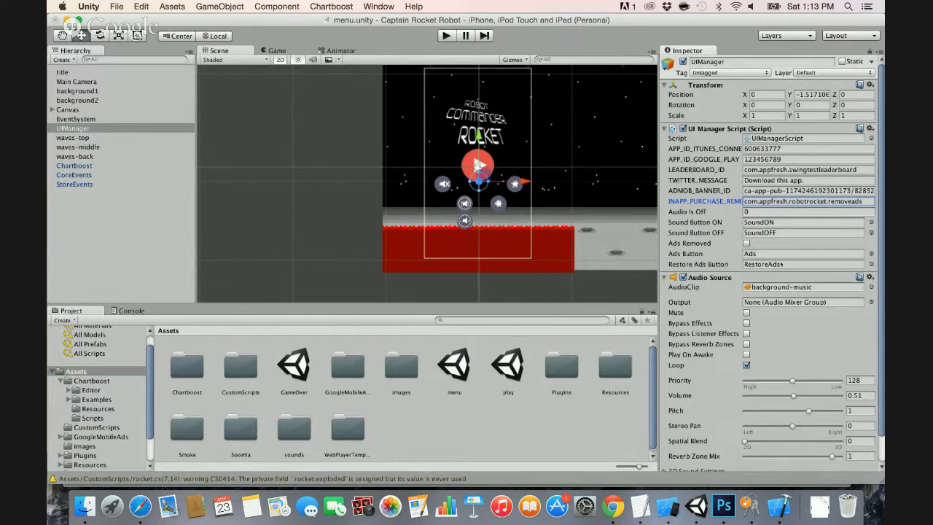
Return to iTunes Connect in Chrome and paste com.appfresh.robotrocket.removeads as the in-app purchase's product ID.
key(super+Tab)
key(super+Tab)
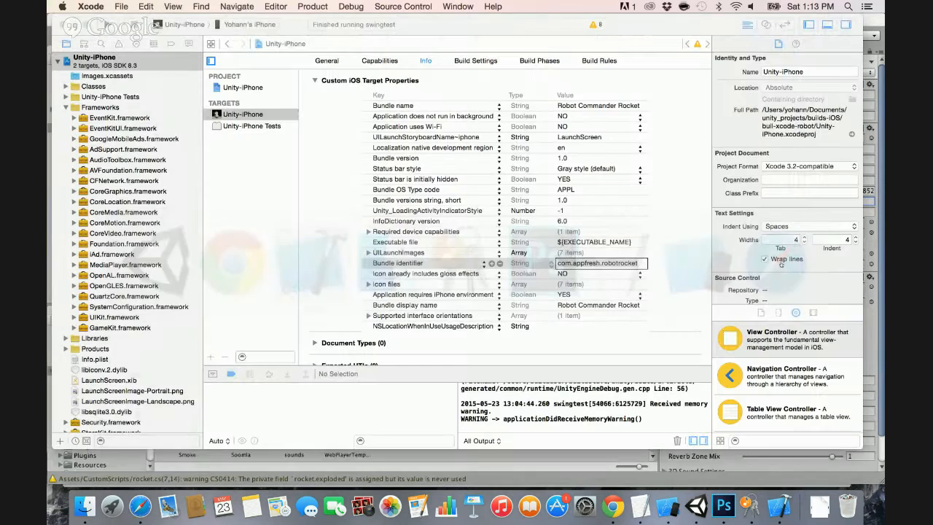
key(super+Tab)
key(super+Tab)
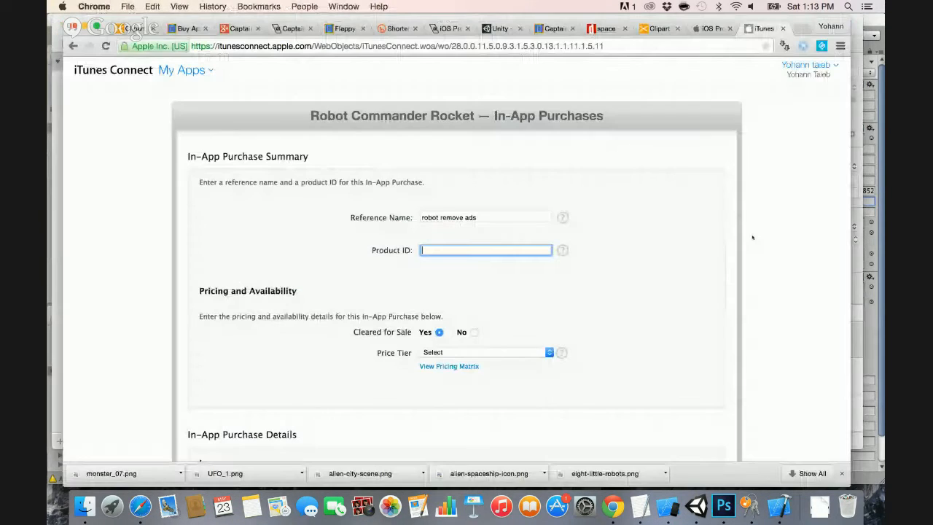
key(super+v)
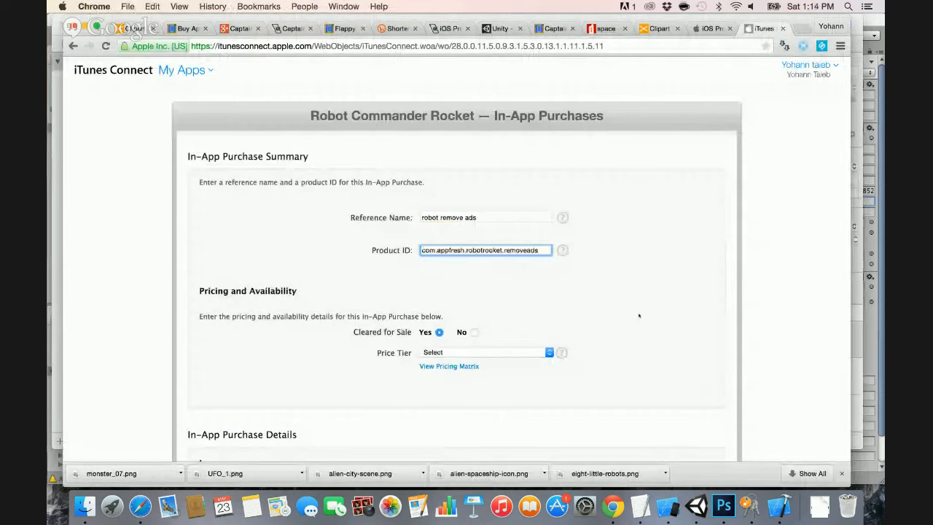
Set the in-app purchase's price tier to Tier 1 and look over the resulting price table.
scroll(576, 350, down, 3)
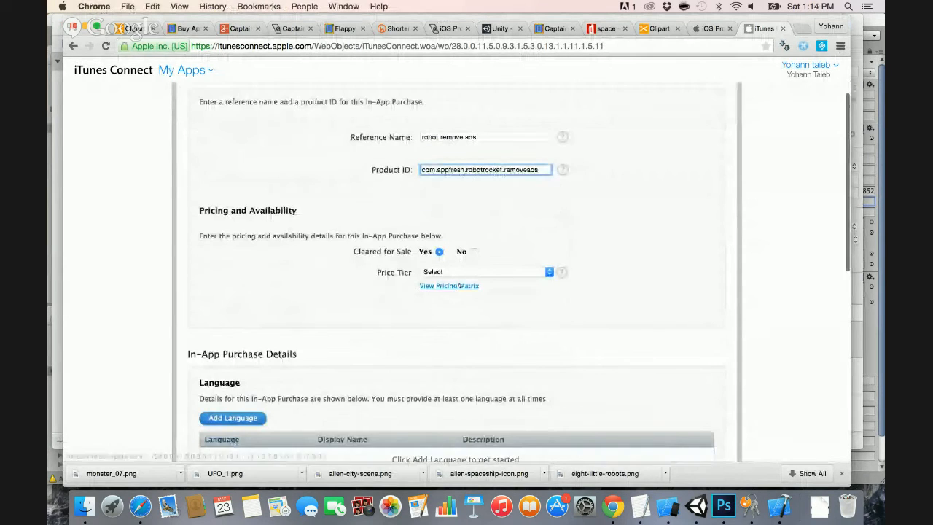
click(459, 272)
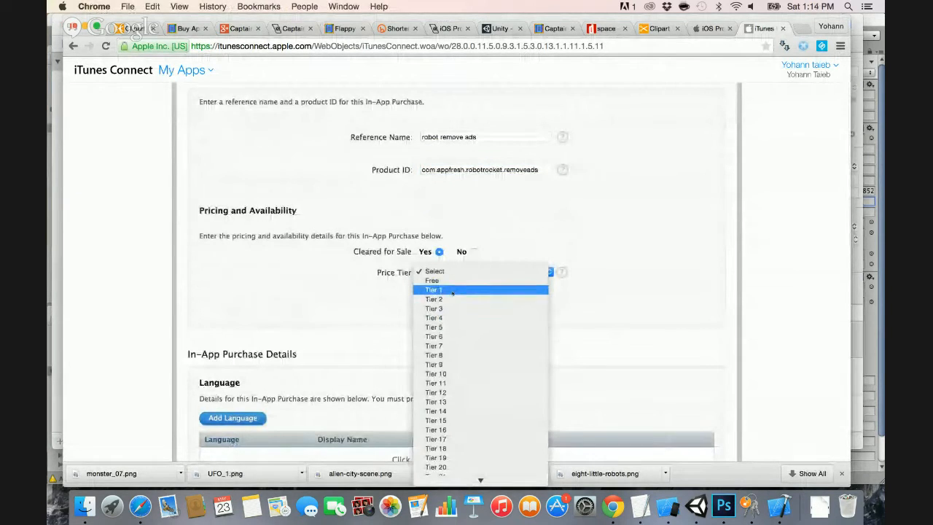
click(452, 291)
scroll(280, 230, down, 5)
scroll(280, 230, up, 3)
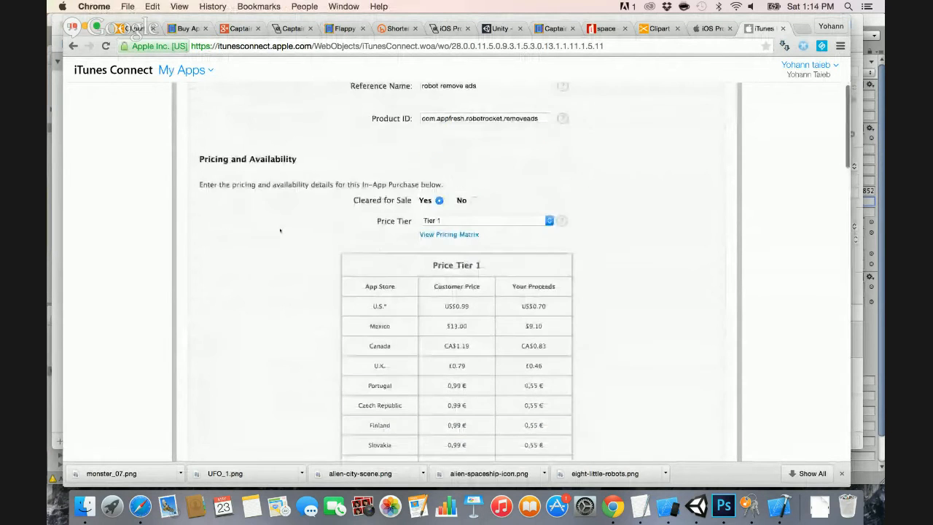
scroll(280, 230, up, 4)
scroll(280, 230, down, 10)
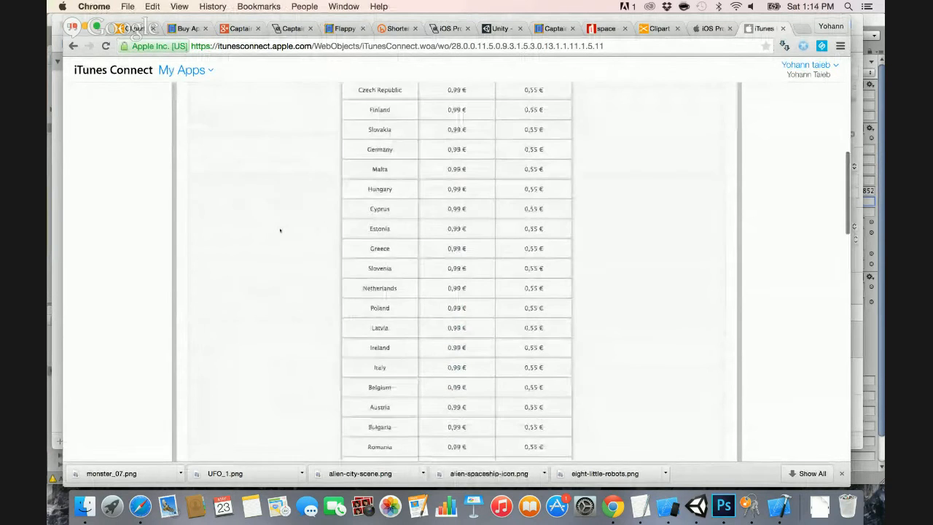
Add an English language entry with "Remove all ads" as both display name and description, and save it.
scroll(280, 231, down, 10)
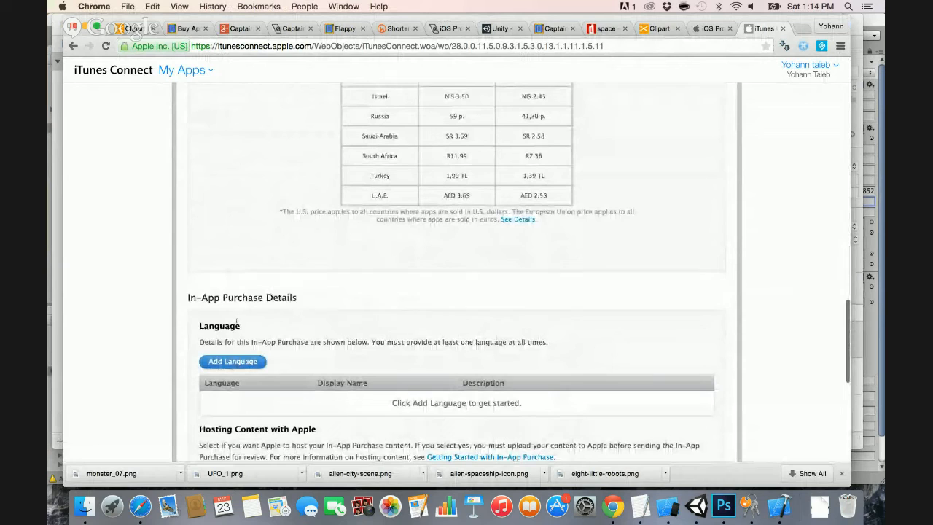
click(234, 363)
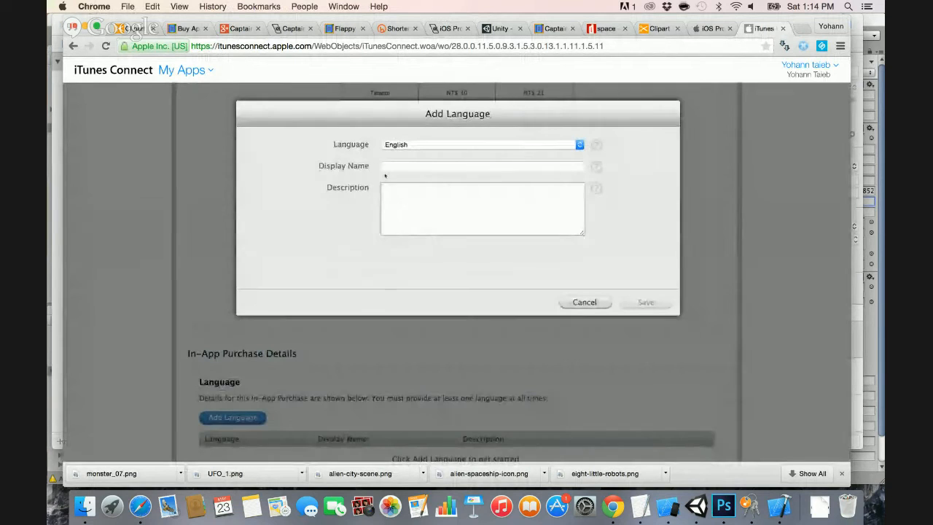
click(387, 166)
text(Remov)
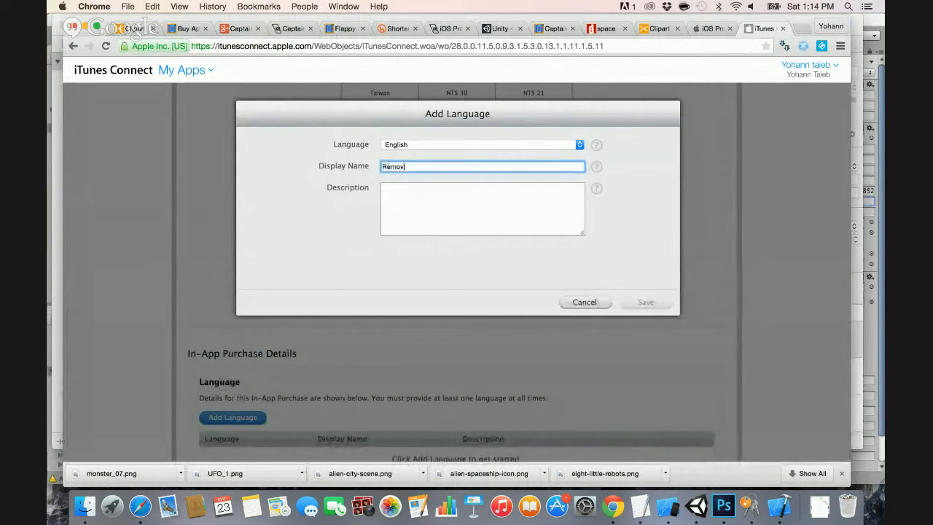
text(e all ads)
key(Tab)
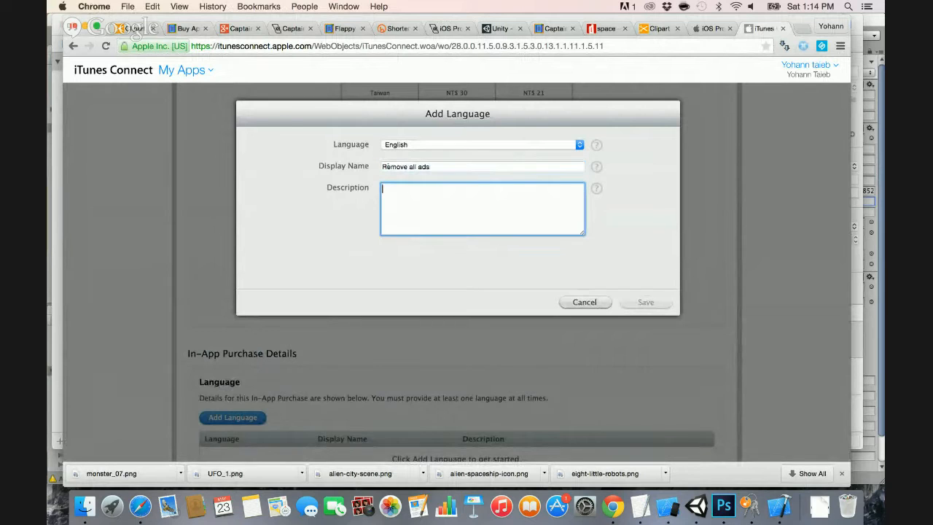
text(Remove all ads)
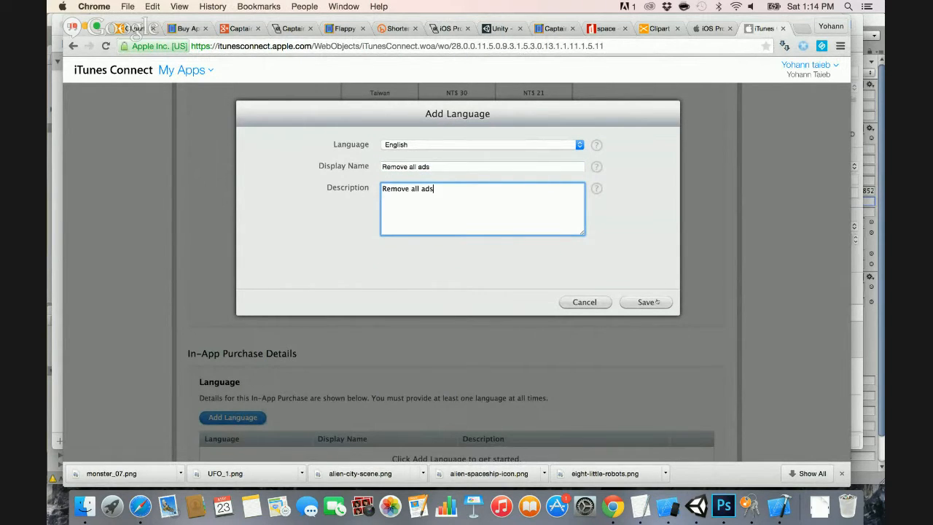
click(657, 302)
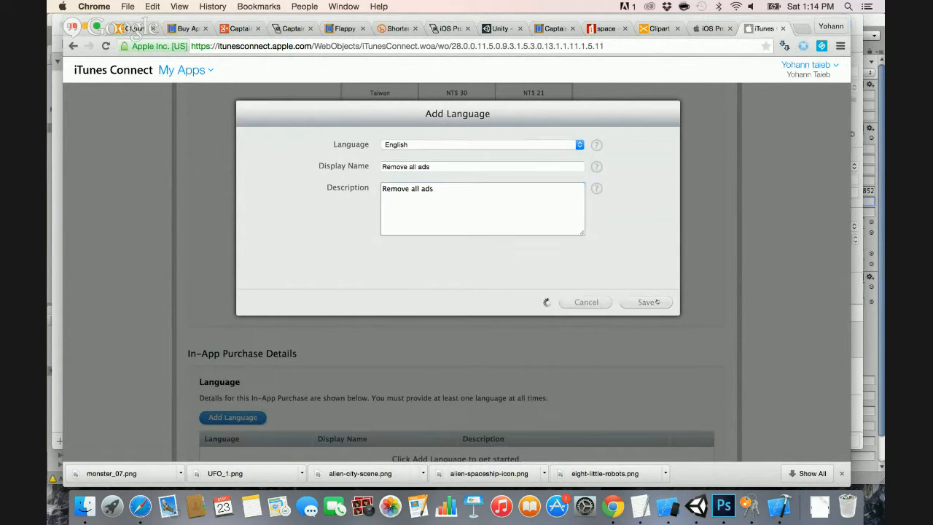
scroll(657, 302, down, 10)
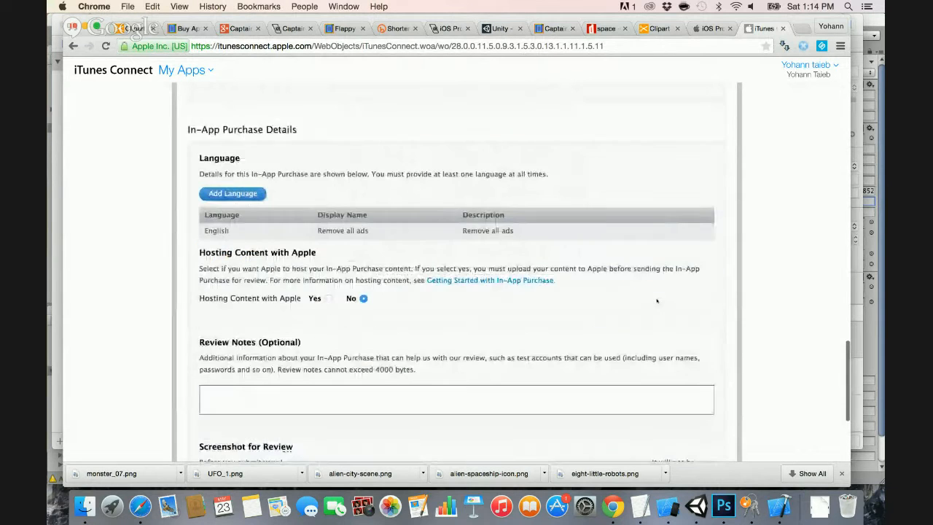
Switch to Unity, run the menu scene, and take a screenshot of the game view.
scroll(405, 310, down, 1)
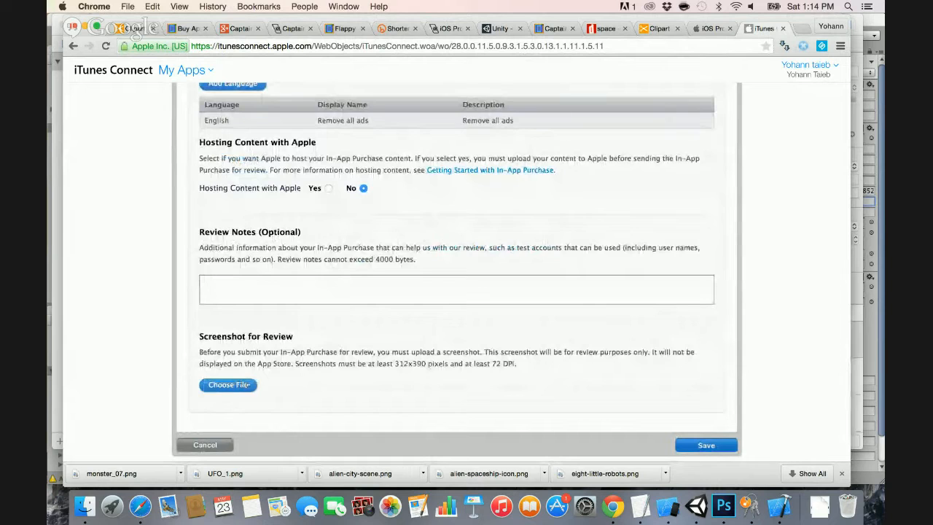
key(super+Tab)
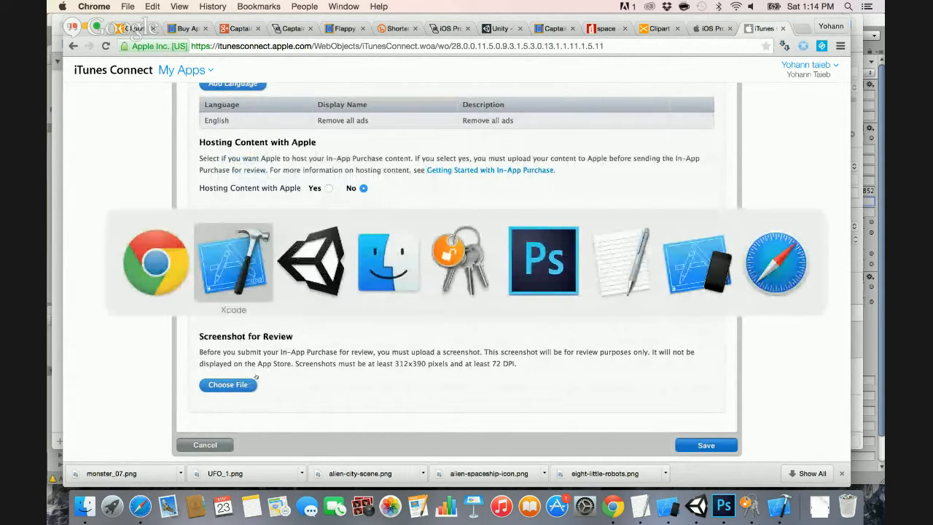
key(super+Tab)
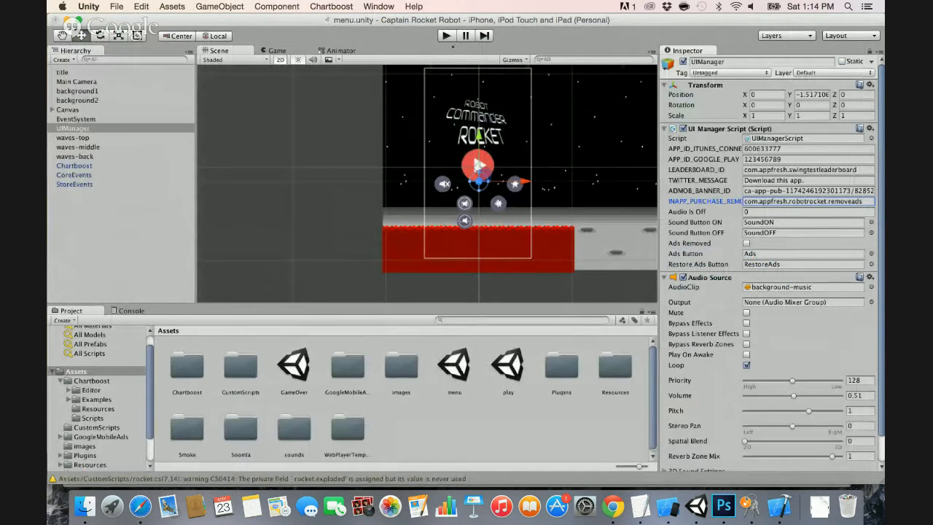
click(447, 36)
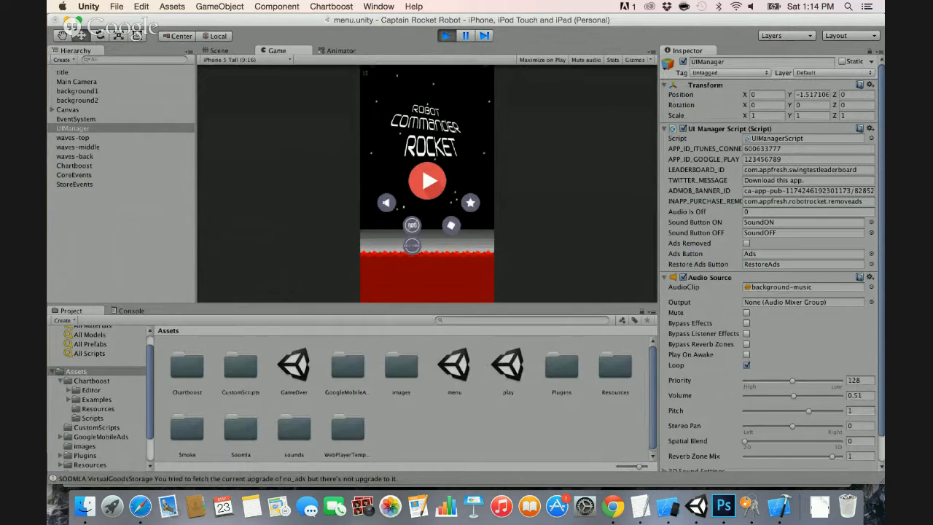
drag(360, 70, 493, 301)
Switch to Finder and open the Desktop file "Screen Shot 2015-05-23 at 1.14.39 PM" in Photoshop.
key(super+Tab)
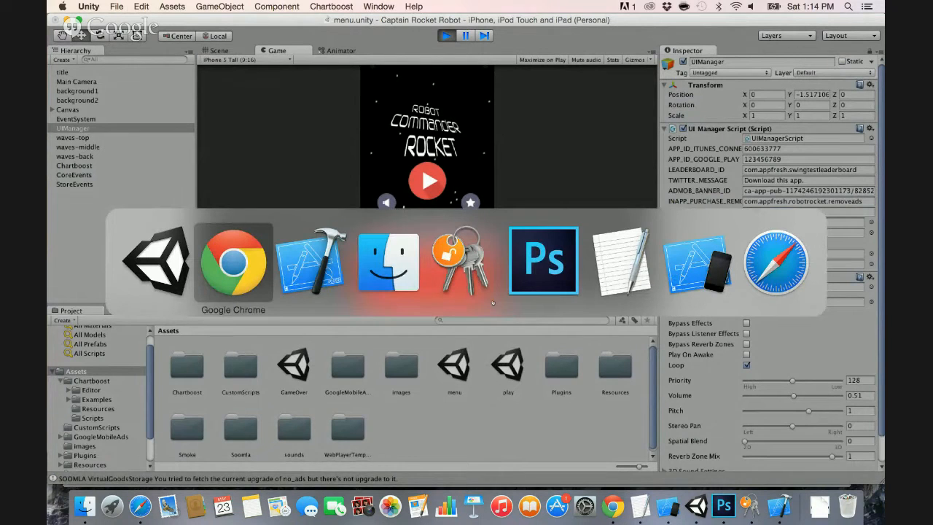
key(super+Tab)
key(super+Tab)
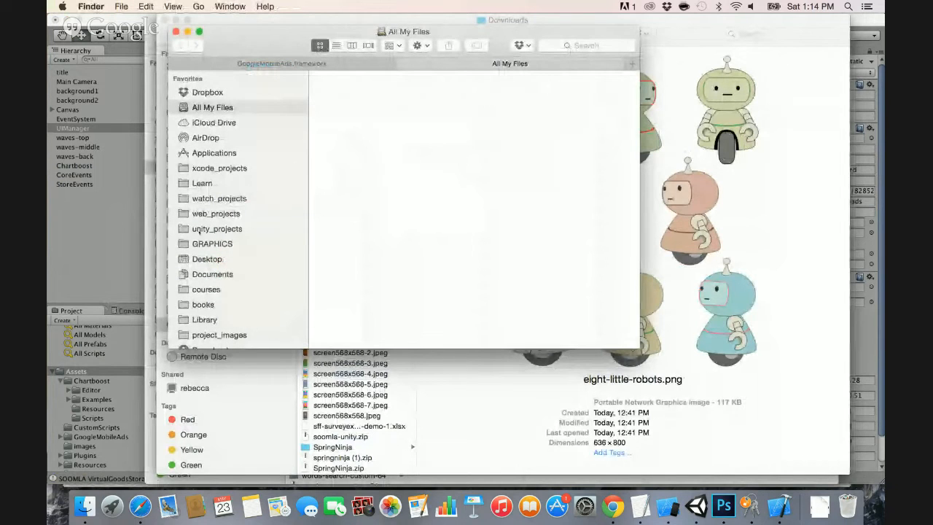
click(202, 259)
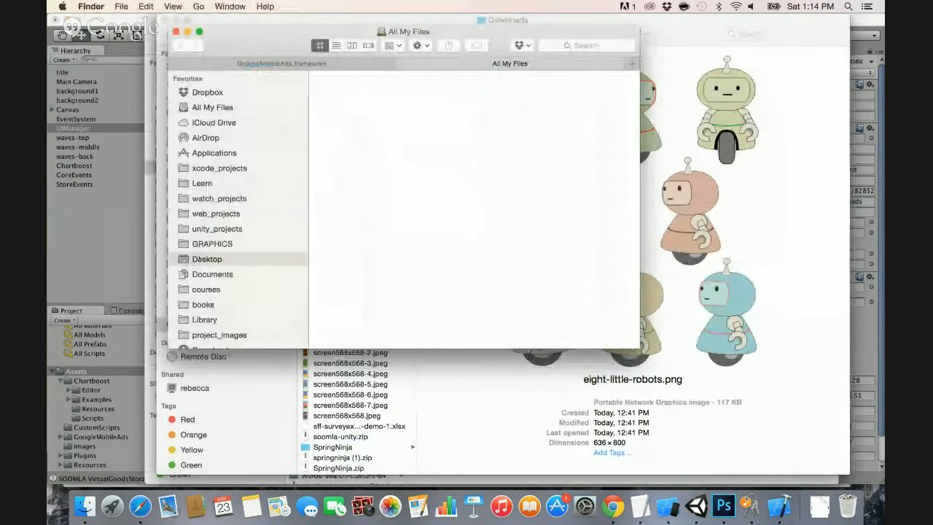
click(343, 196)
right_click(347, 196)
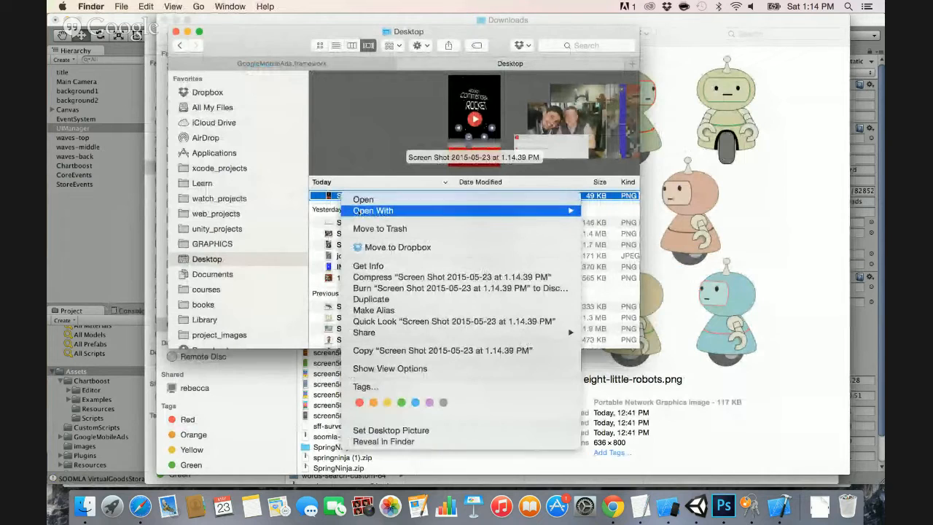
mouse_move(360, 211)
click(613, 242)
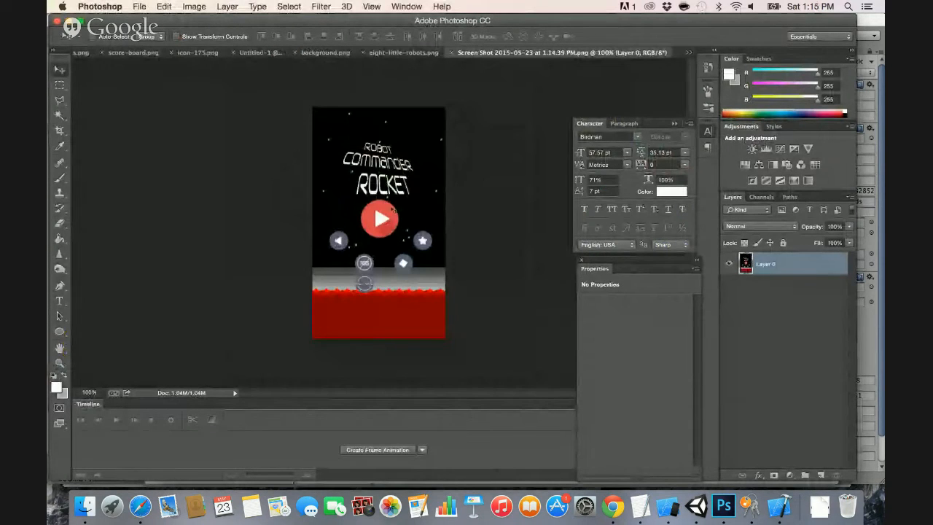
Create a new 640 × 960 pixel document and paste the game screenshot into it.
key(super+n)
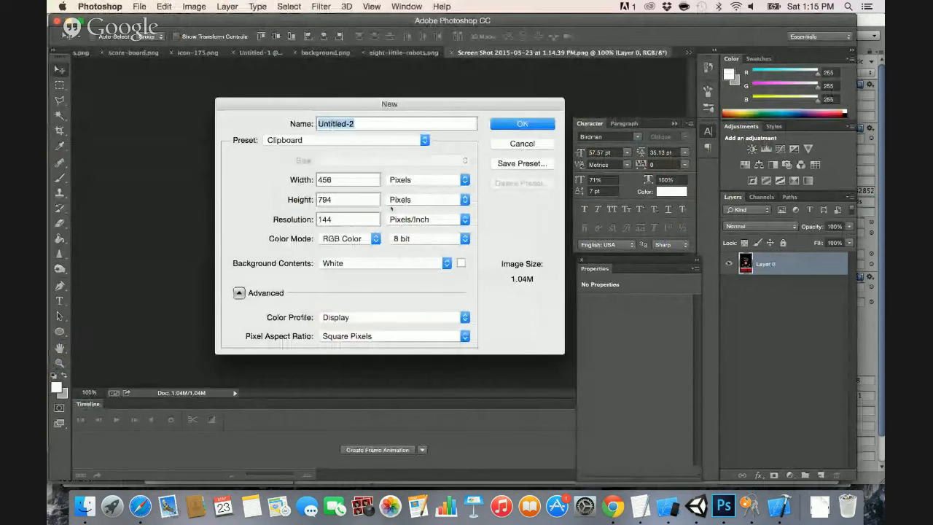
key(Tab)
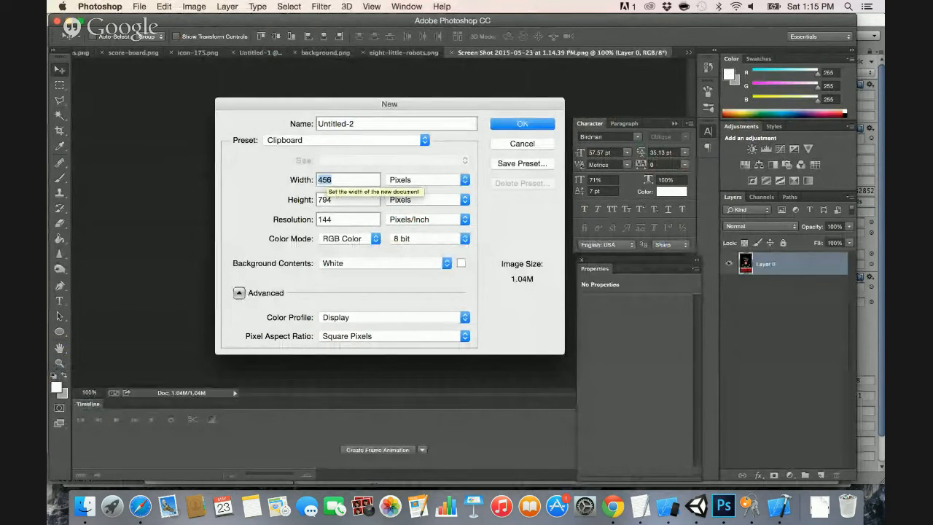
text(640)
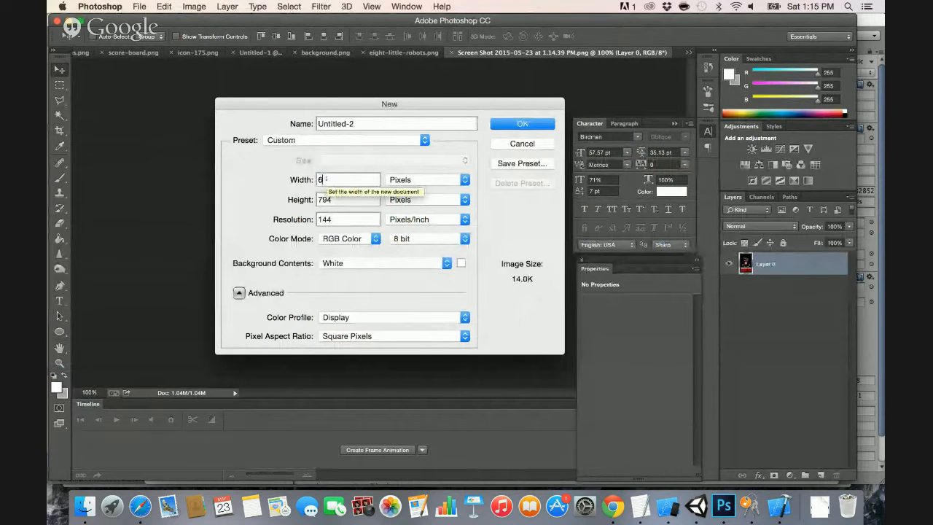
key(Tab)
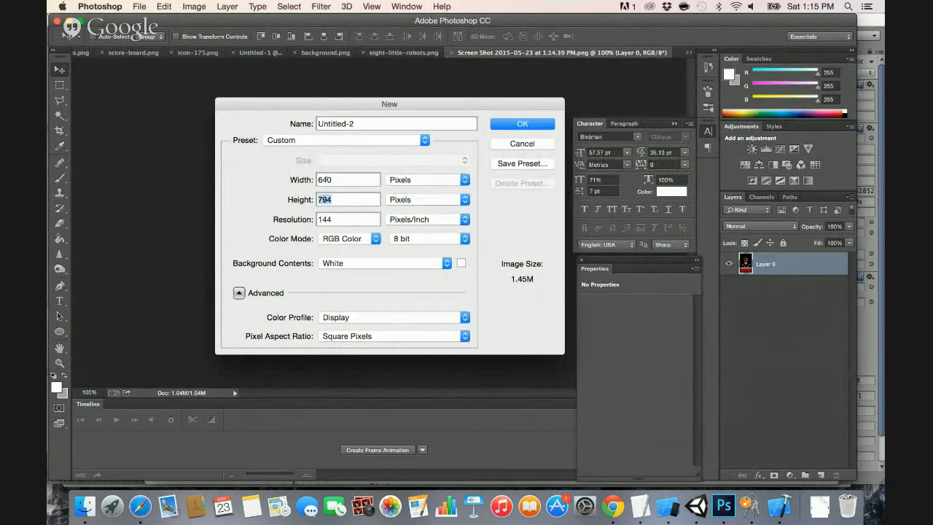
text(960)
key(Return)
key(super+v)
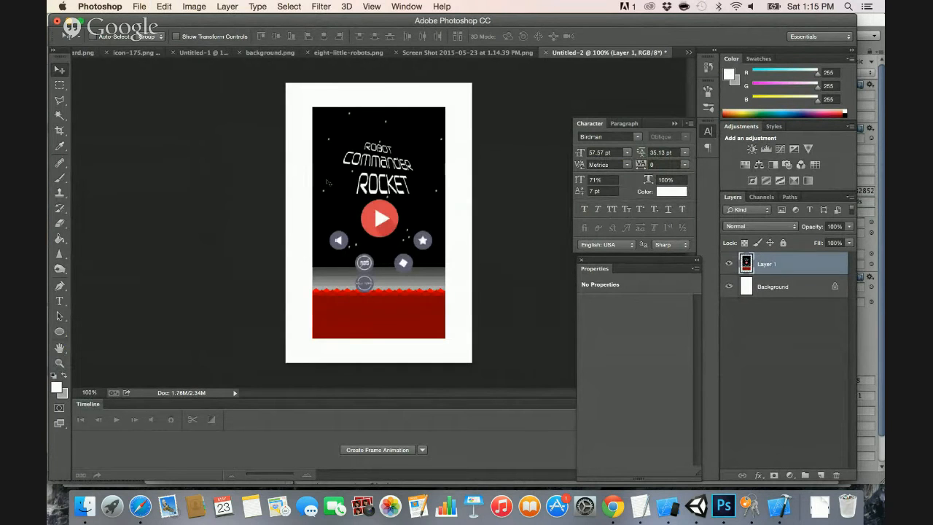
Scale the pasted screenshot proportionally to about 144% and position it to cover the whole canvas.
key(super+t)
shift+drag(313, 108, 292, 84)
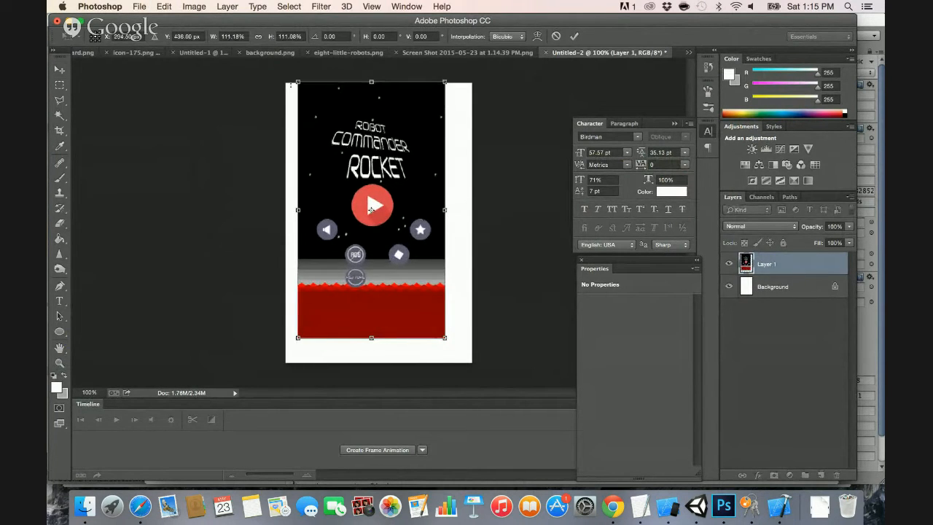
drag(371, 209, 359, 205)
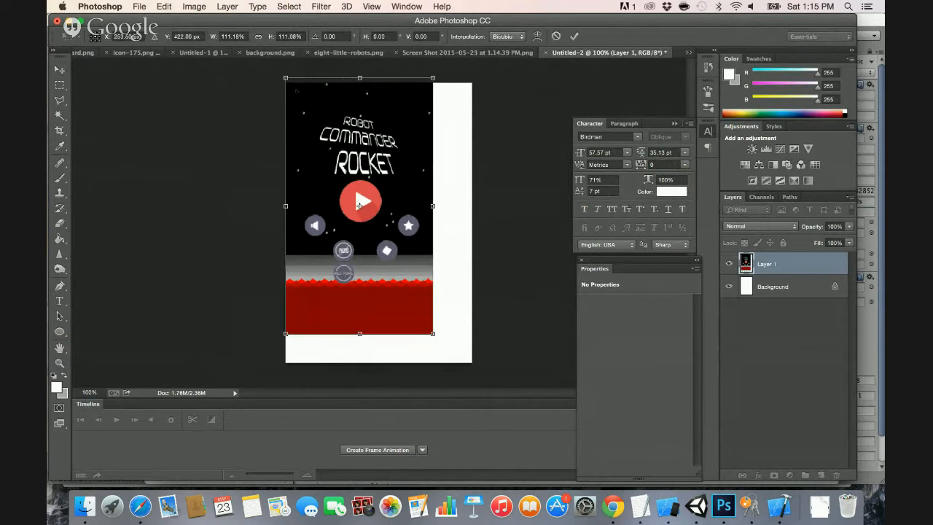
shift+drag(433, 334, 513, 391)
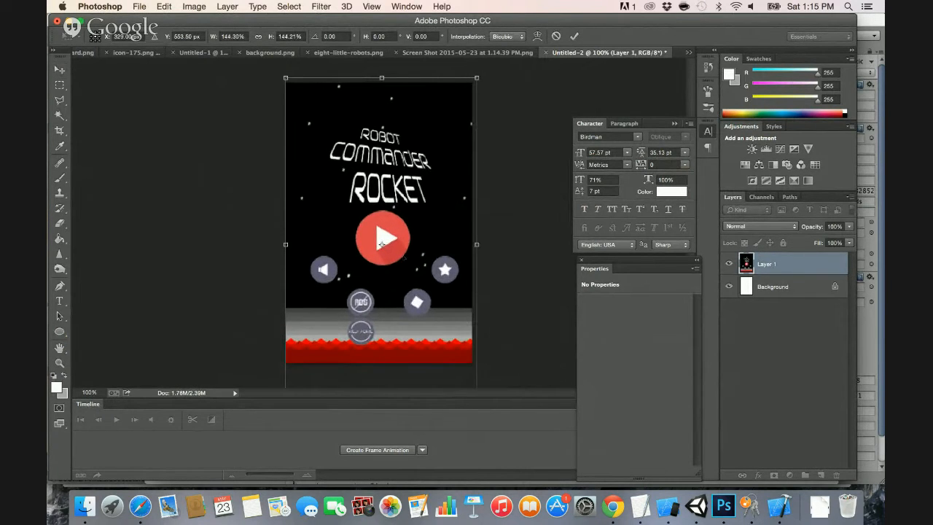
drag(380, 244, 380, 221)
key(Return)
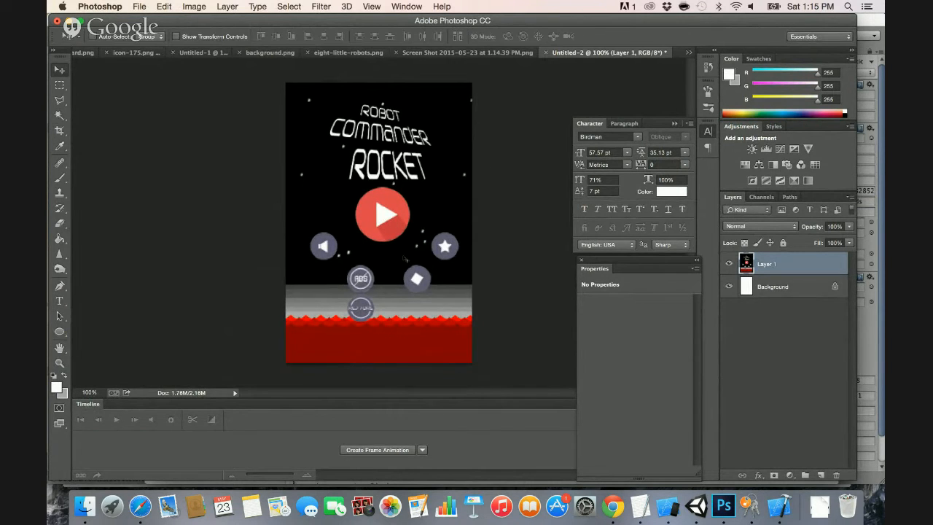
Unlock the background layer and merge it with the screenshot layer.
click(834, 287)
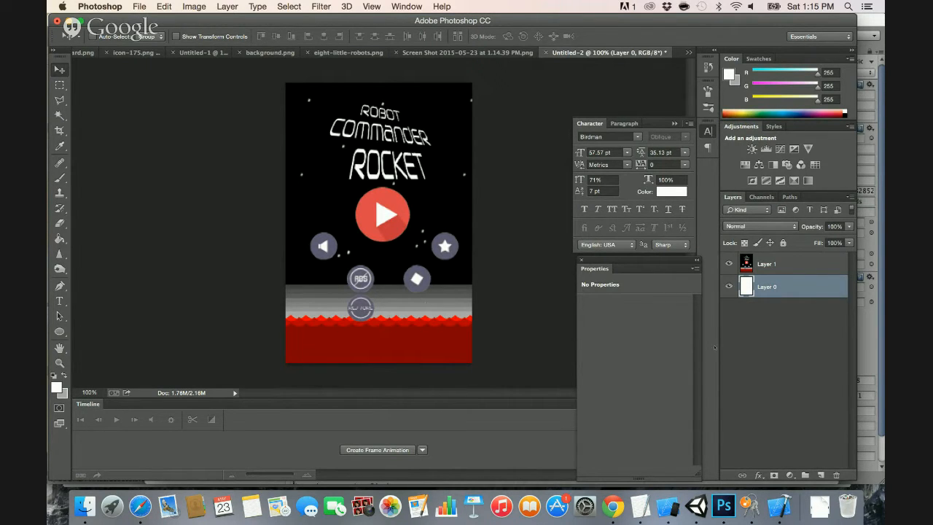
shift+click(775, 267)
key(super+e)
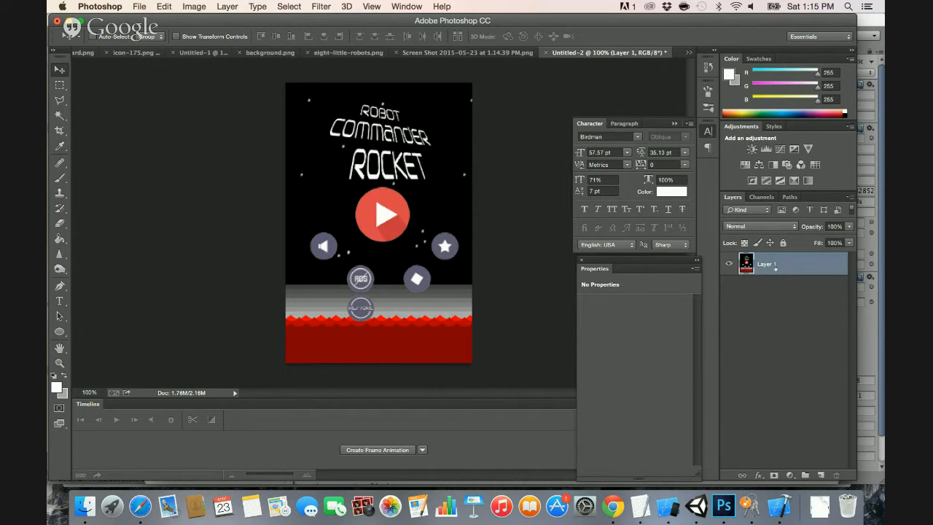
Export the image for web as a PNG-24 named inapp-ss.png in the Captain Rocket Robot folder.
key(super+s)
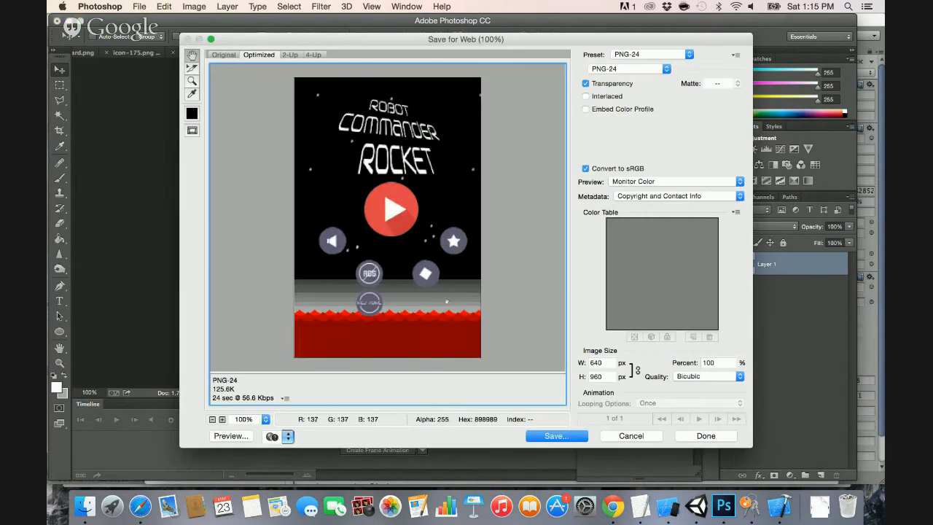
key(Return)
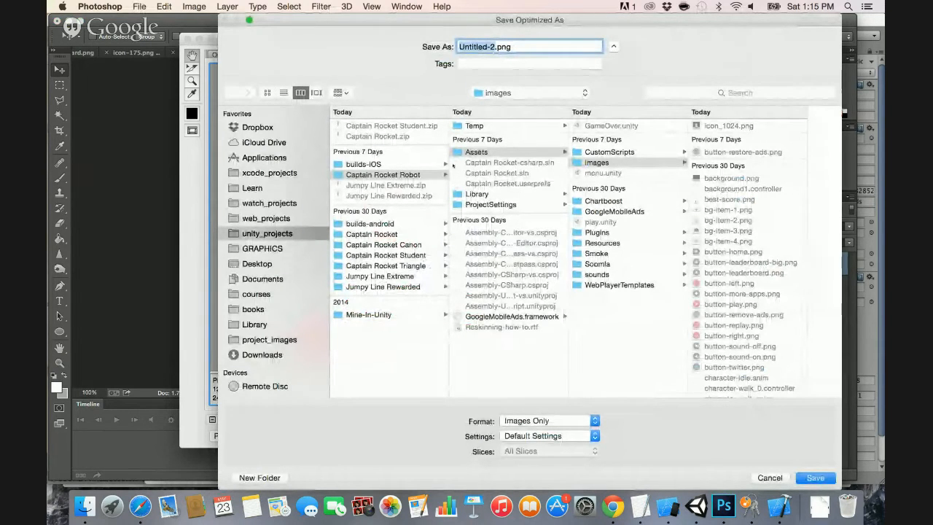
click(345, 175)
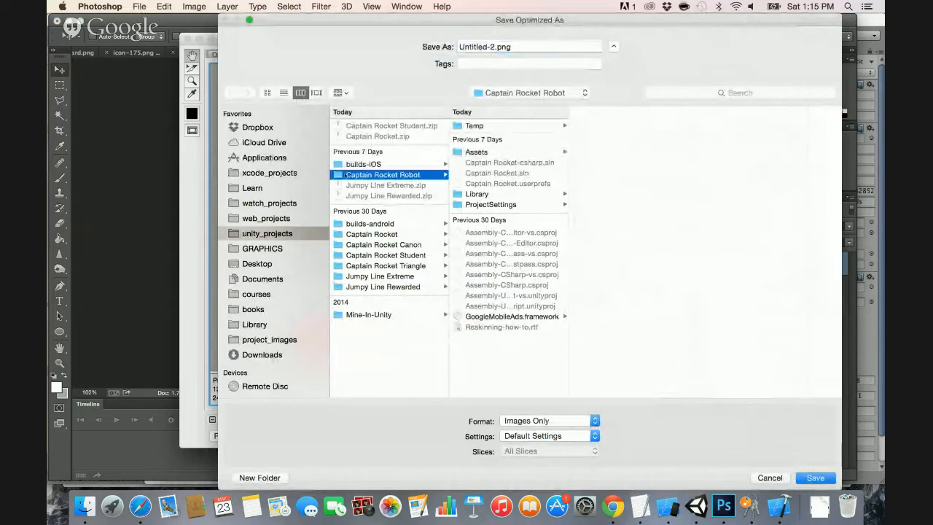
click(494, 47)
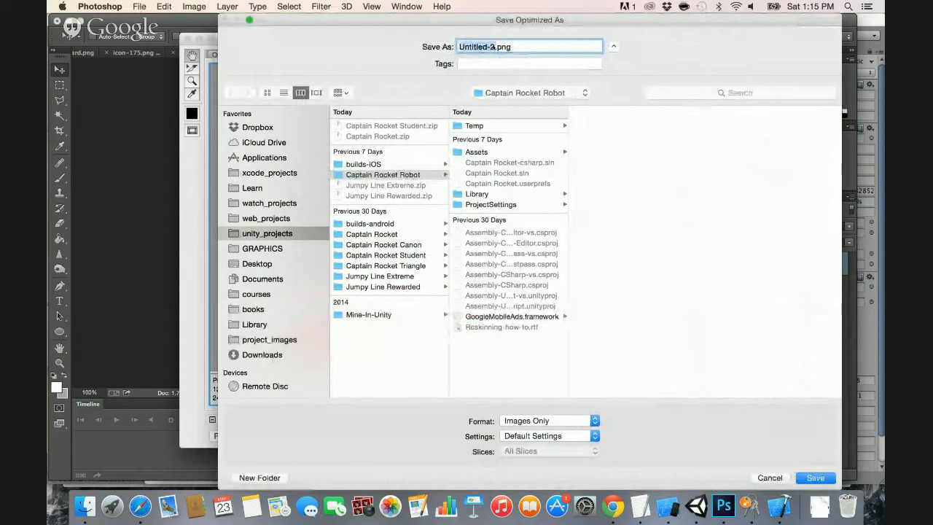
text(in)
text(app-ss)
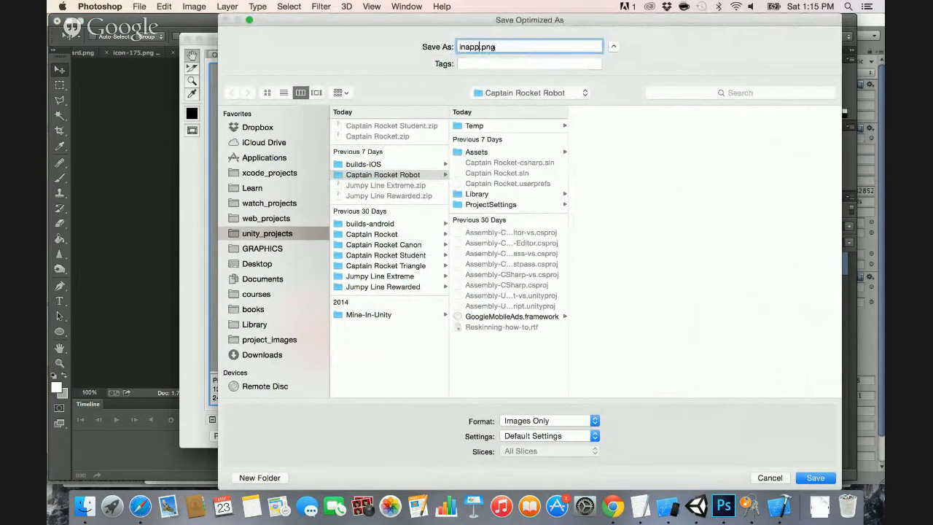
key(Return)
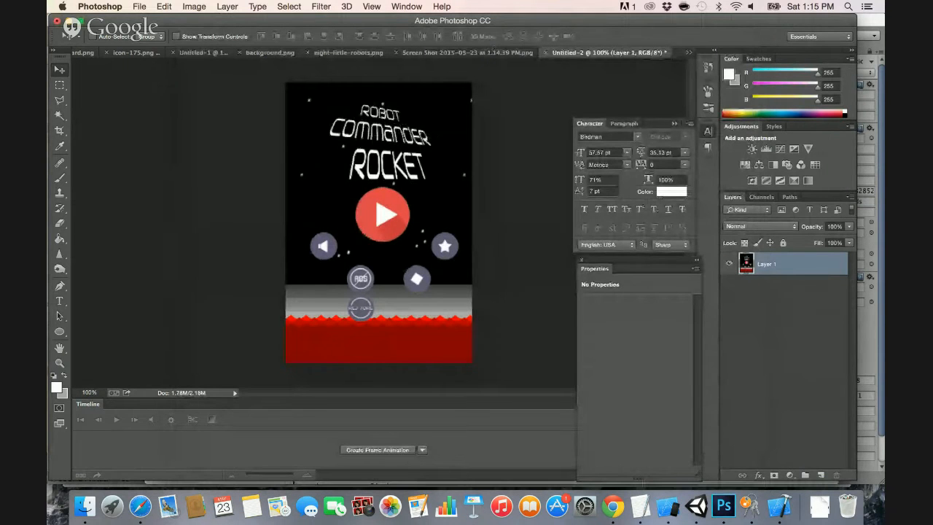
Return to iTunes Connect in Chrome and upload inapp-ss.png as the in-app purchase's review screenshot.
key(super+Tab)
key(super+Tab)
key(super+Tab)
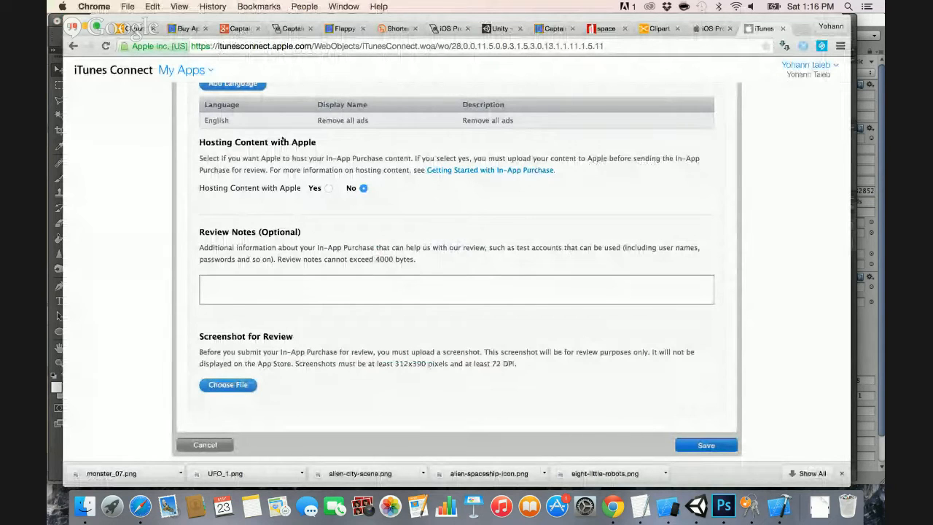
click(228, 385)
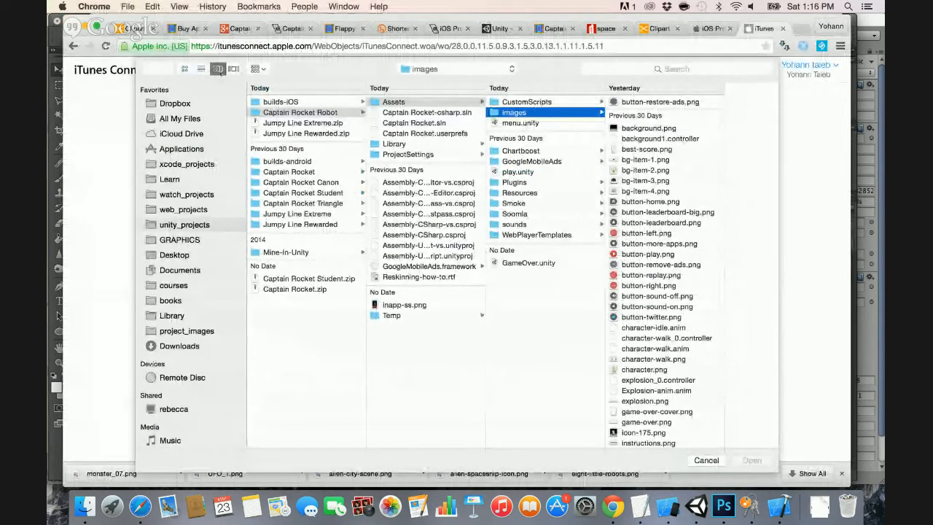
click(399, 307)
click(401, 305)
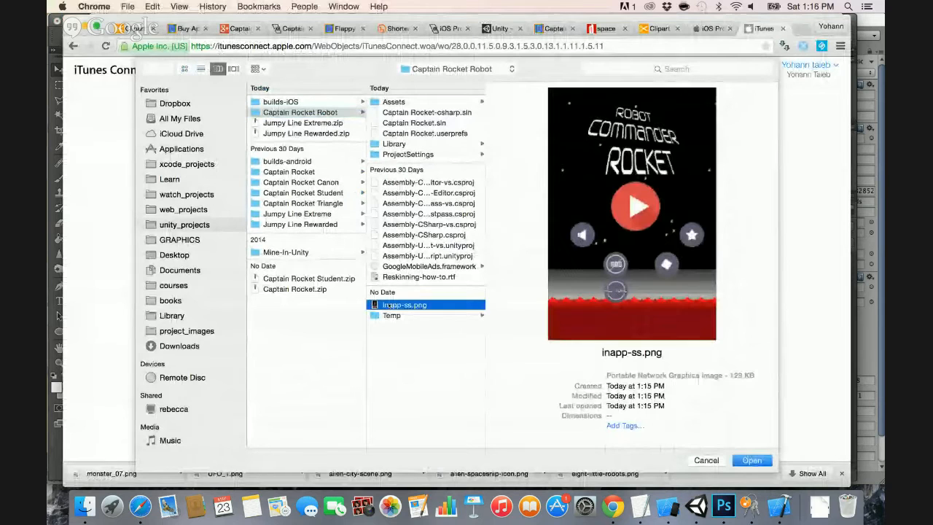
double_click(408, 309)
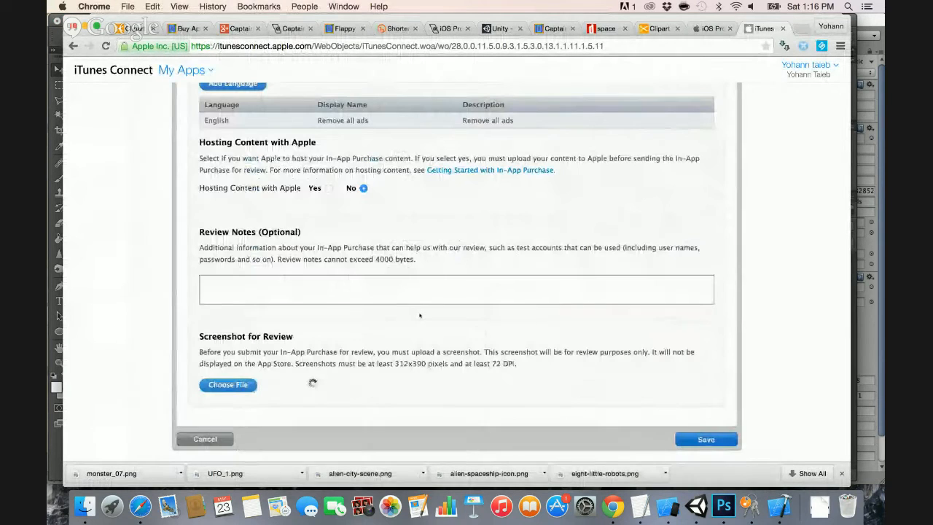
Save the remove-ads in-app purchase and go back to the app's version information.
scroll(652, 369, down, 5)
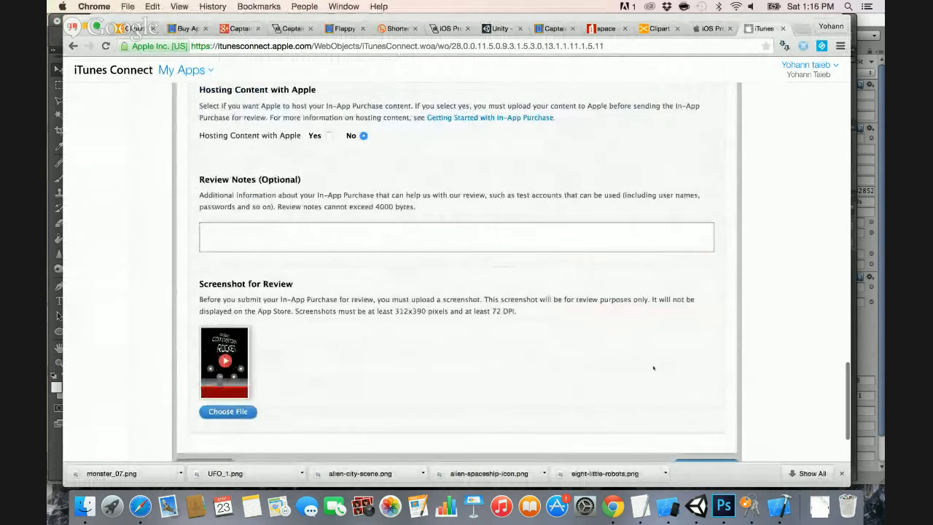
click(701, 364)
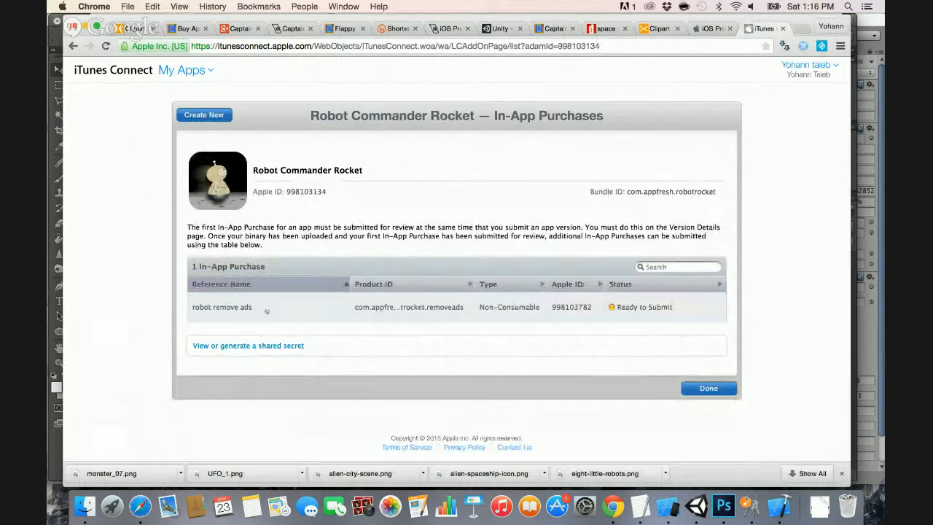
click(698, 388)
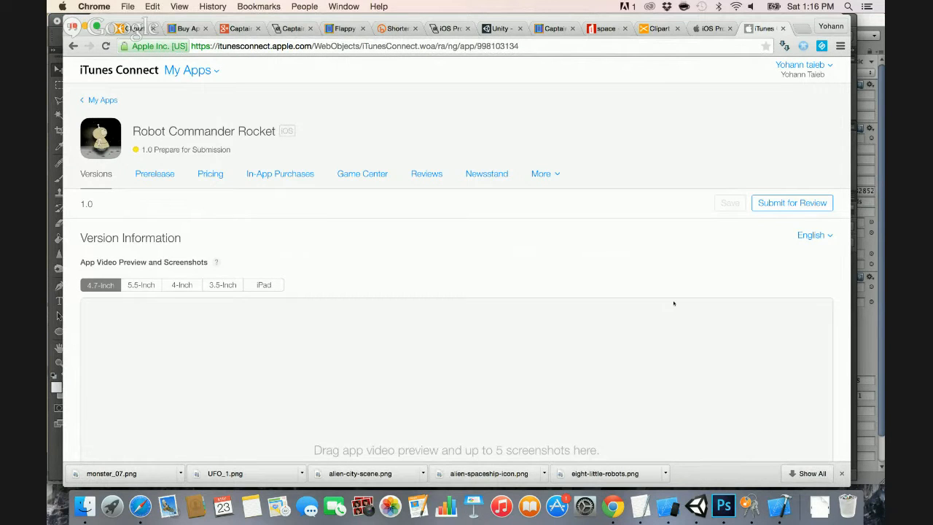
scroll(673, 303, down, 1)
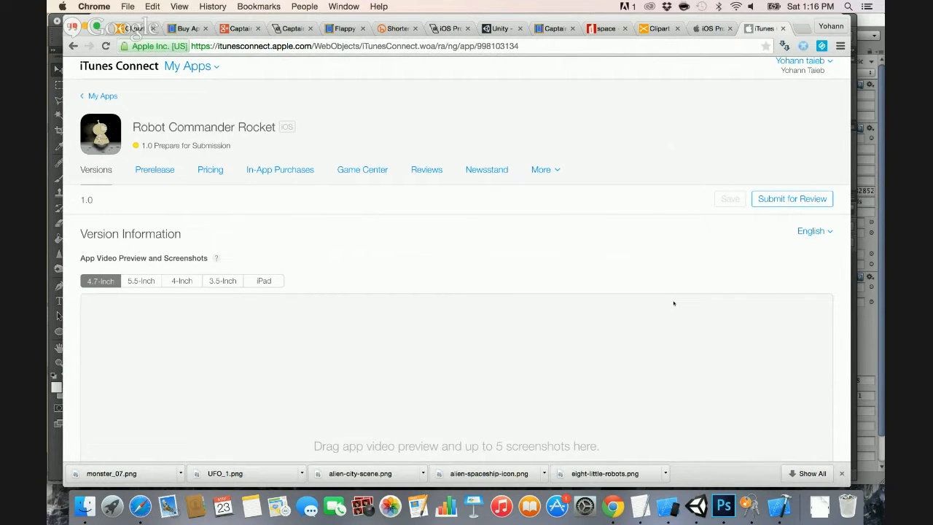
scroll(673, 304, down, 15)
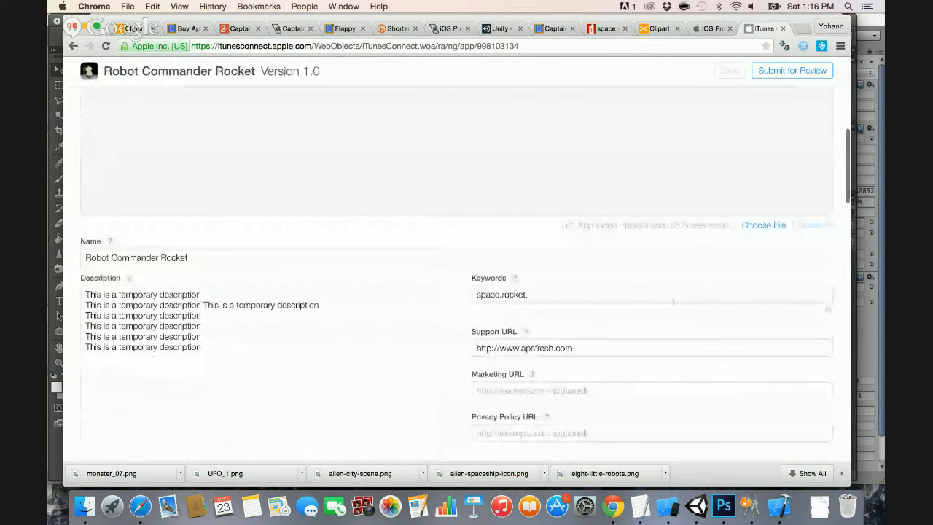
Add the robot remove ads in-app purchase to version 1.0 of the app and save the version.
scroll(591, 311, down, 10)
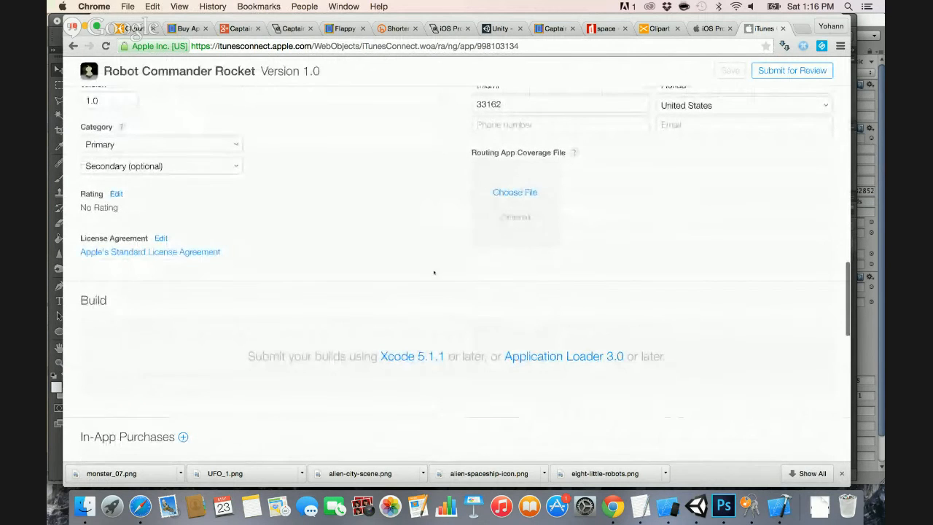
scroll(294, 339, down, 5)
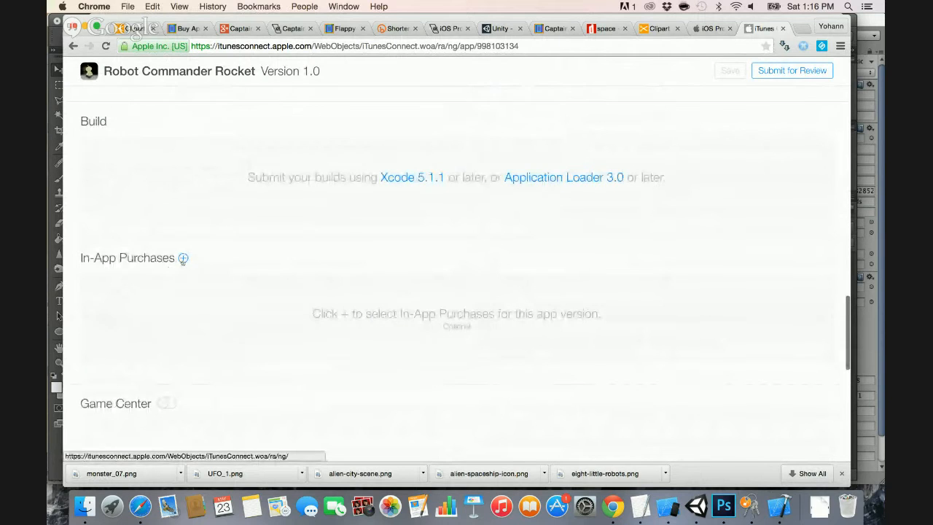
click(183, 258)
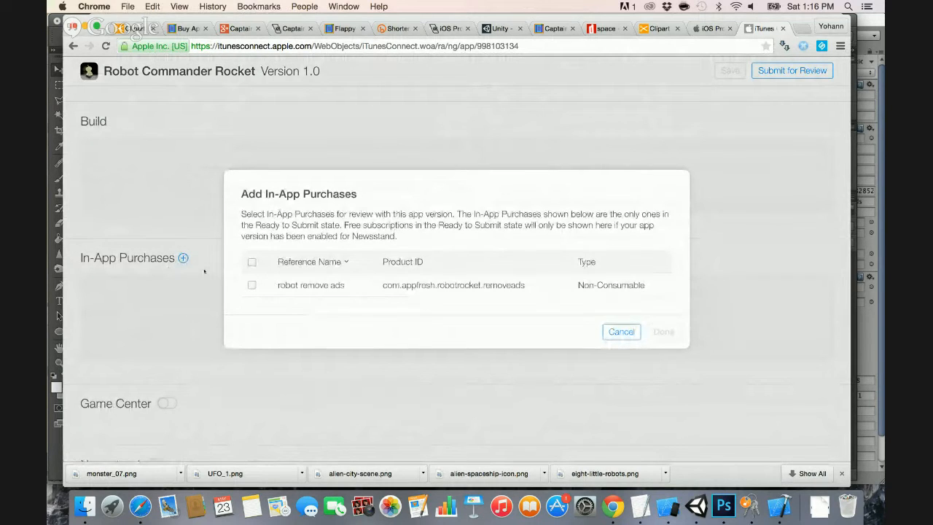
click(252, 262)
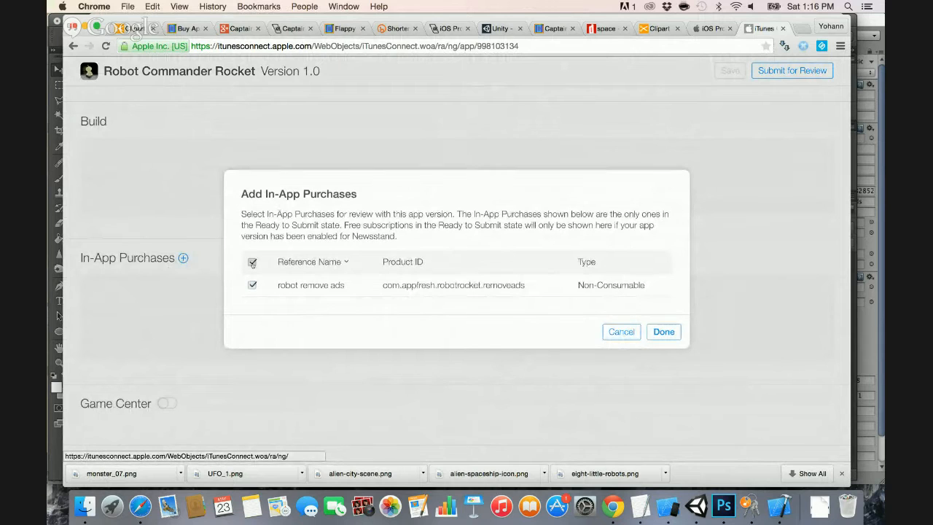
click(660, 332)
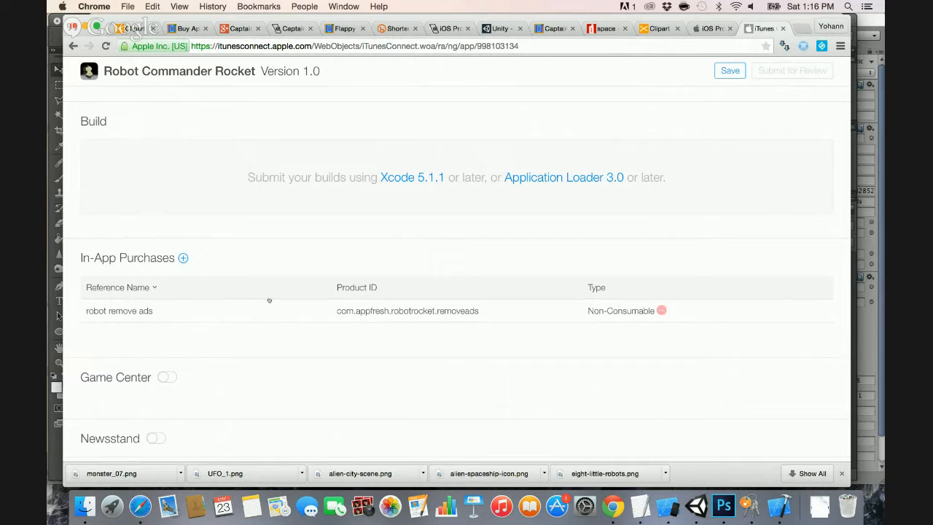
scroll(269, 299, down, 2)
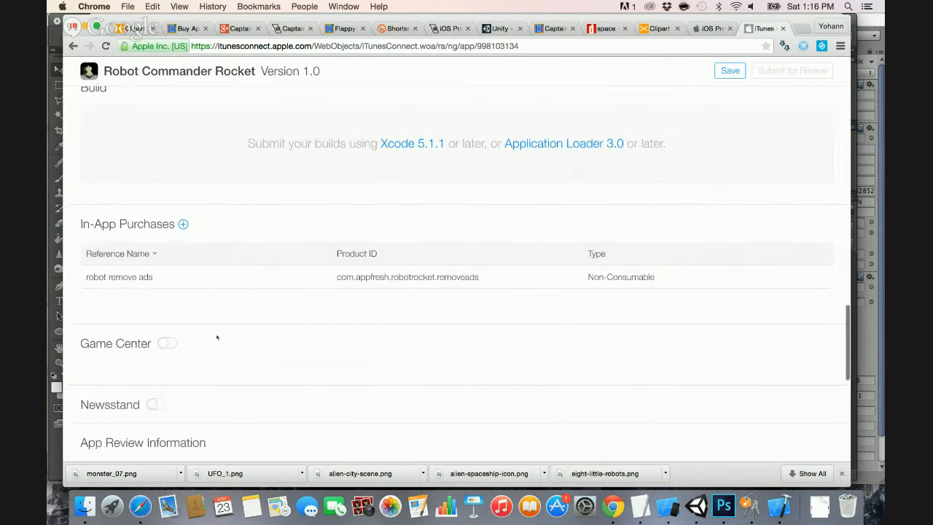
scroll(218, 332, up, 15)
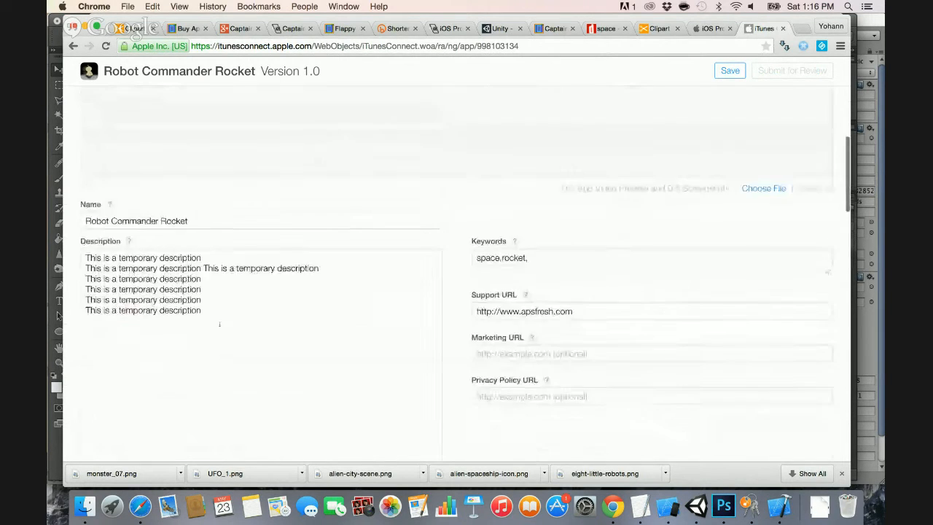
scroll(218, 323, up, 6)
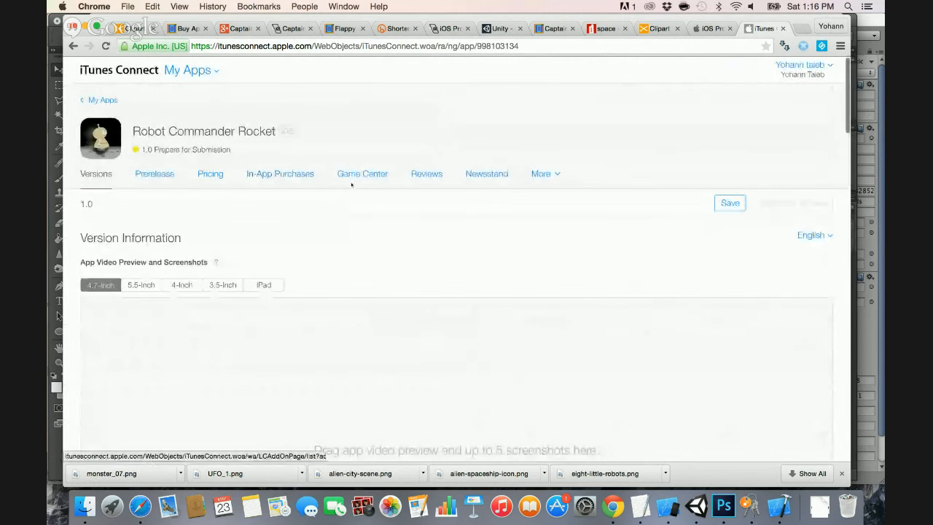
click(720, 204)
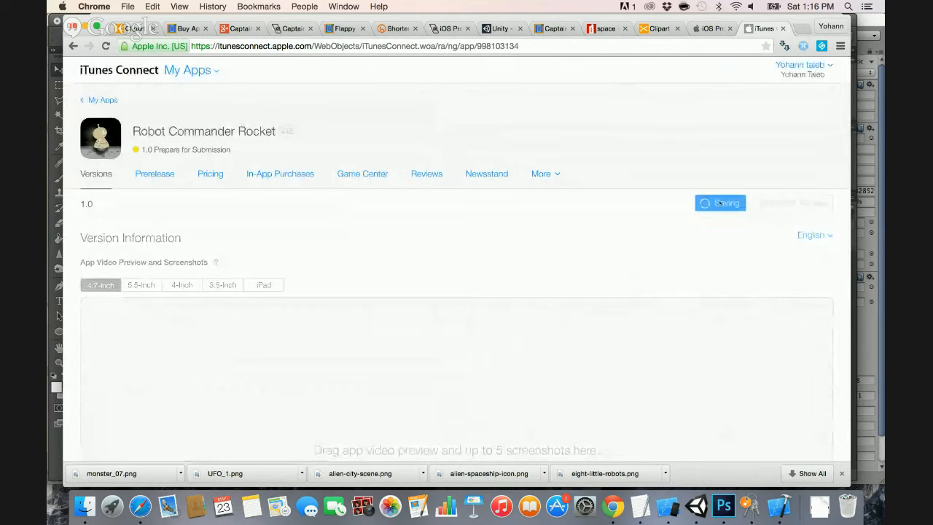
Enable Game Center for the app and start adding a single leaderboard.
click(352, 177)
click(315, 265)
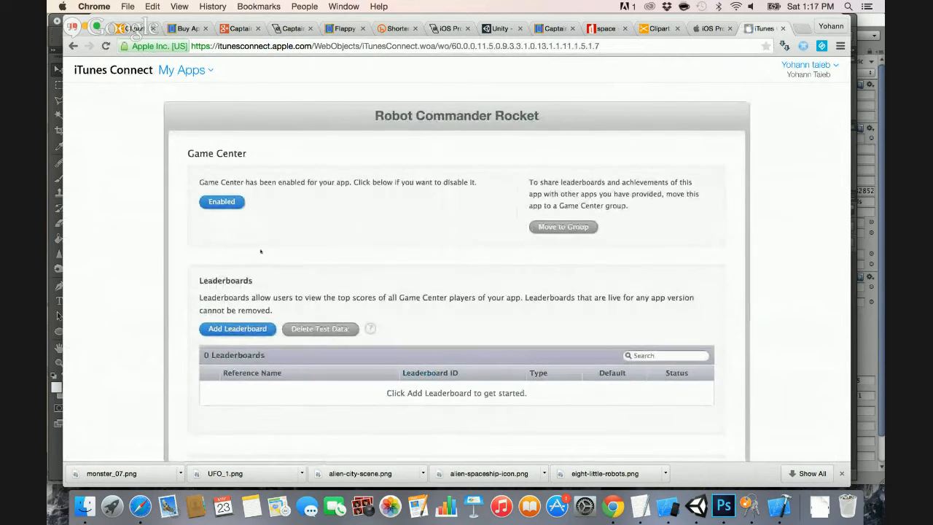
click(252, 329)
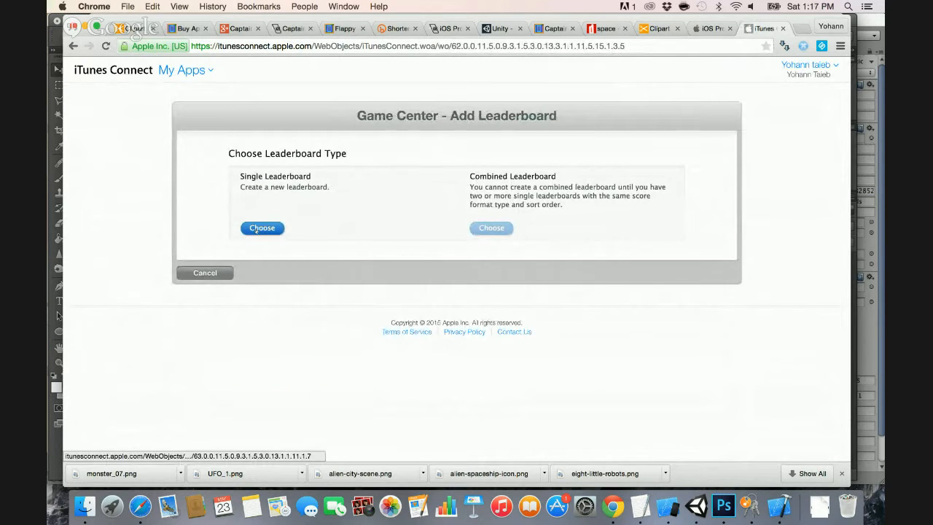
click(261, 229)
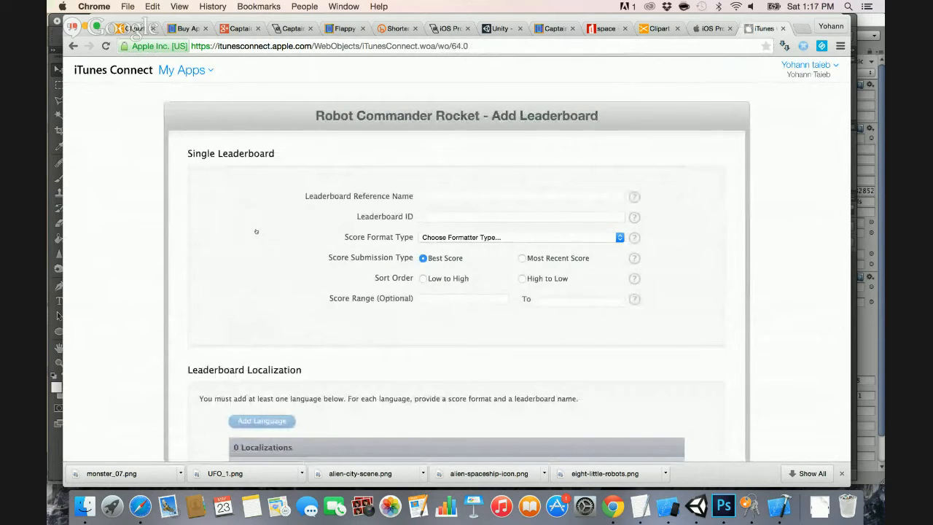
Switch to Unity, set the UIManager's LEADERBOARD_ID to com.appfresh.robotrocket.leaderboard, and copy the ID.
key(super+Tab)
key(super+Tab)
key(super+Tab)
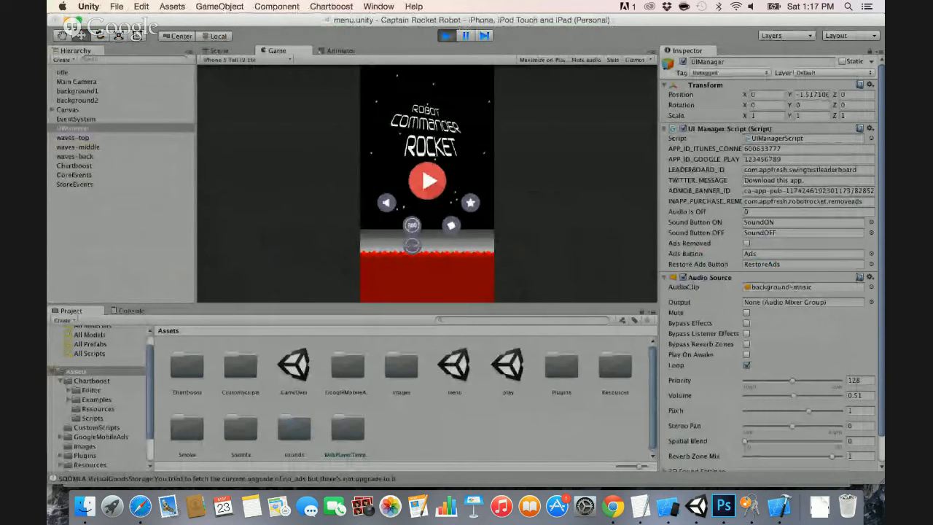
click(789, 170)
click(789, 169)
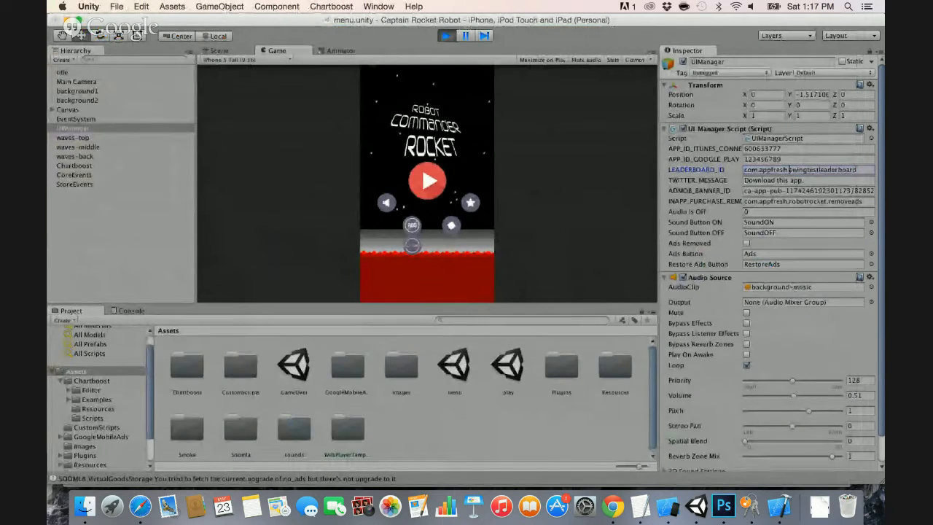
drag(789, 170, 862, 171)
text(.r)
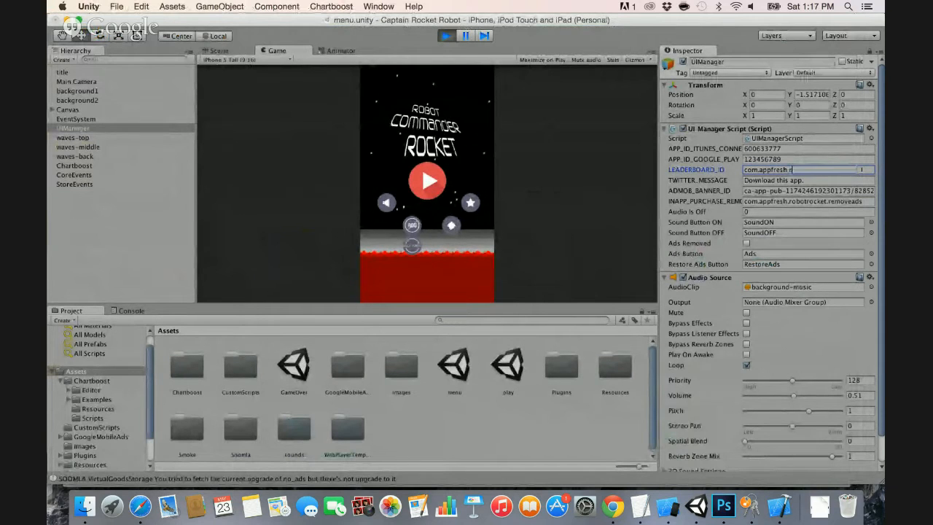
text(obotrocket)
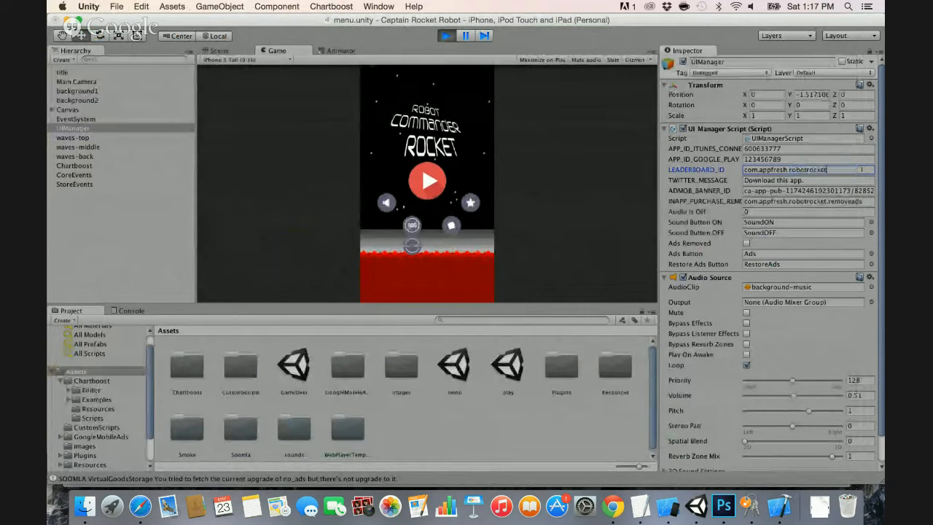
text(.leaderboard)
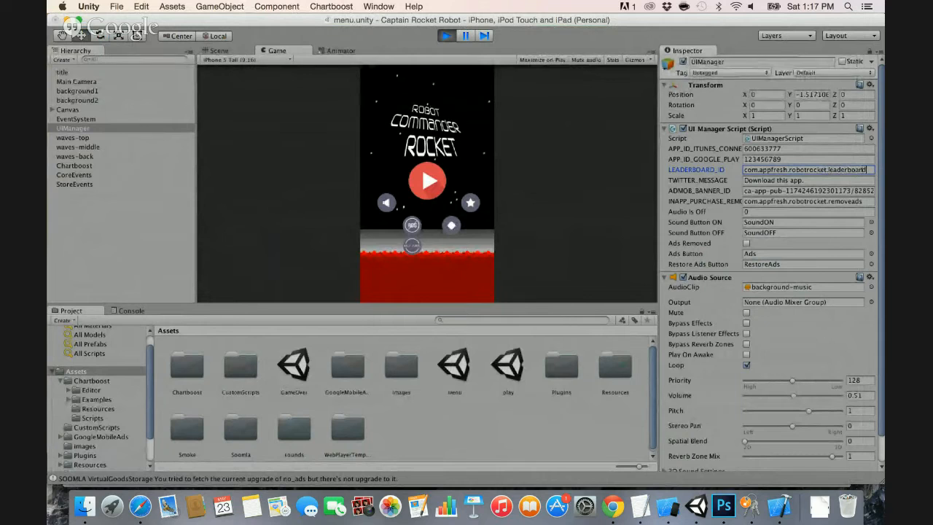
key(Return)
key(super+c)
click(865, 169)
Return to Chrome, name the leaderboard reference "top score" and paste com.appfresh.robotrocket.leaderboard as its leaderboard ID.
key(super+Tab)
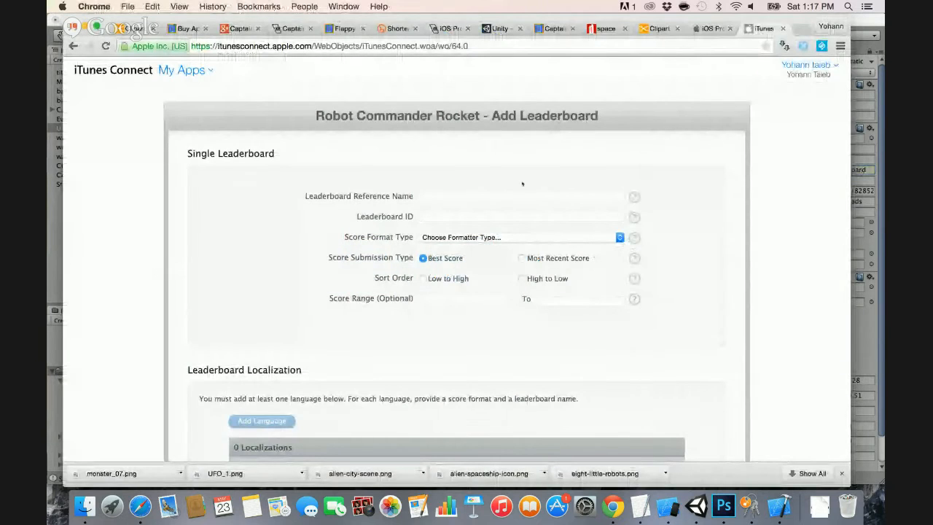
click(507, 197)
text(leaderbo)
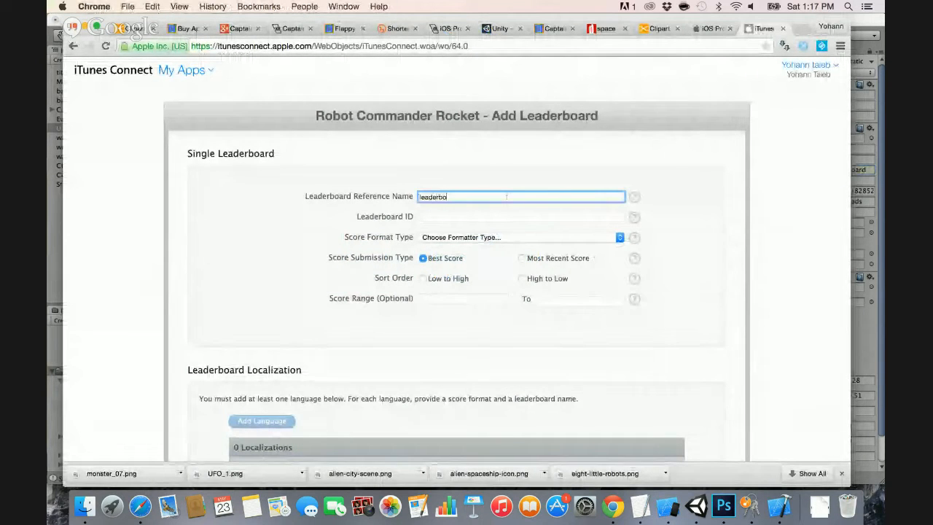
key(super+a)
text(top.scor)
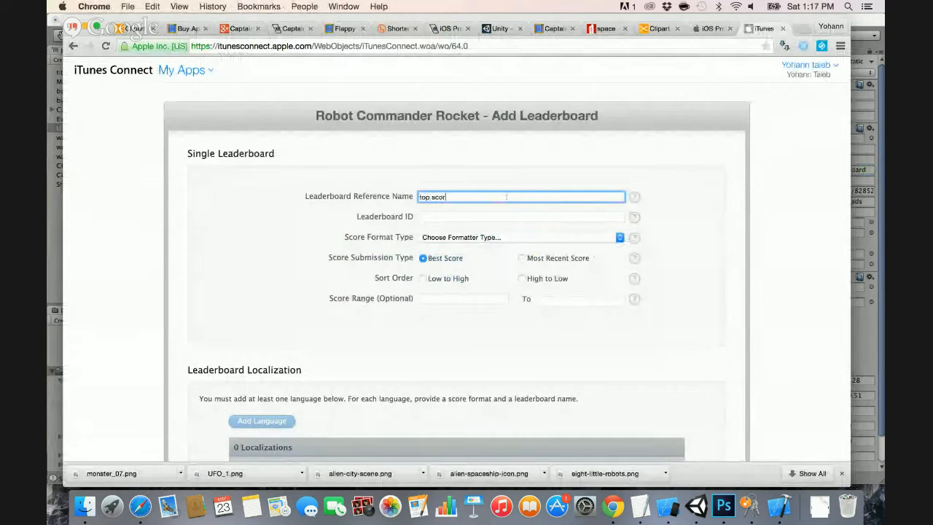
text(e)
key(Tab)
key(super+v)
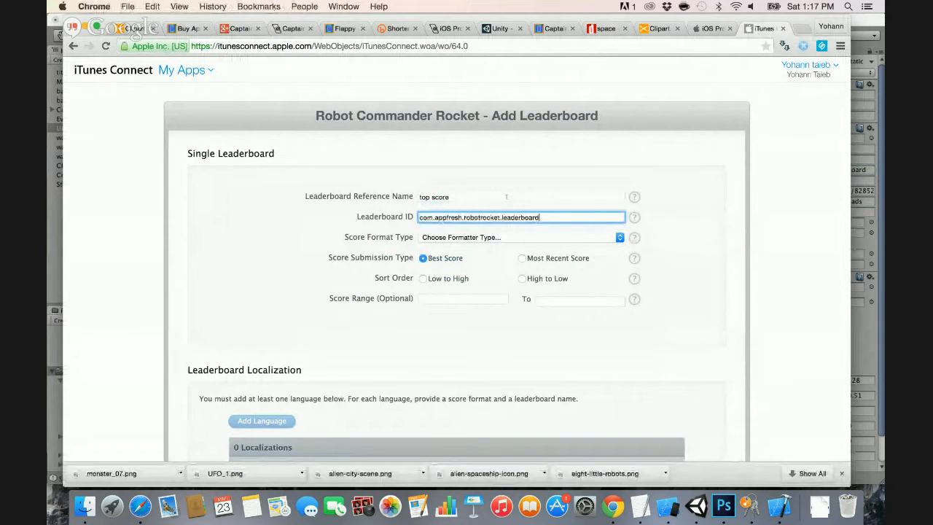
Set the leaderboard's score format to Integer, sort order to High to Low, and score range to 0 to 9999999.
click(474, 238)
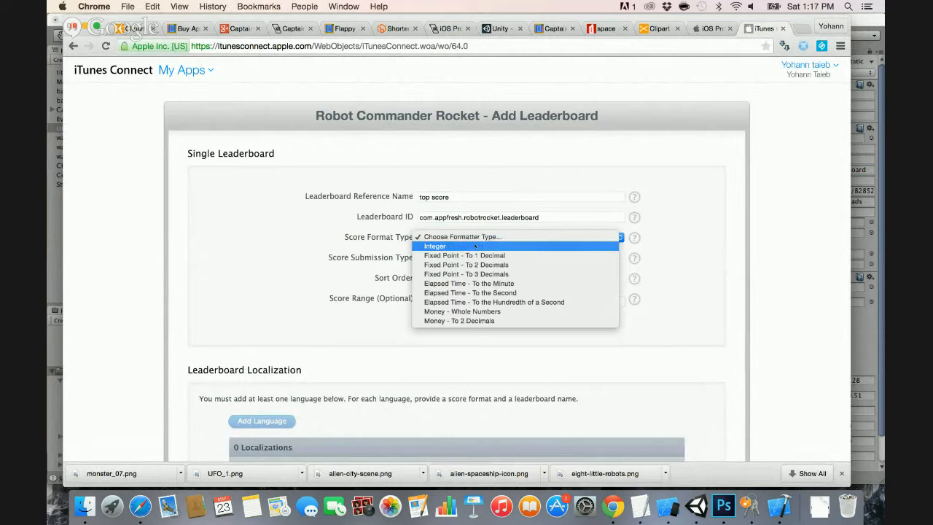
click(474, 248)
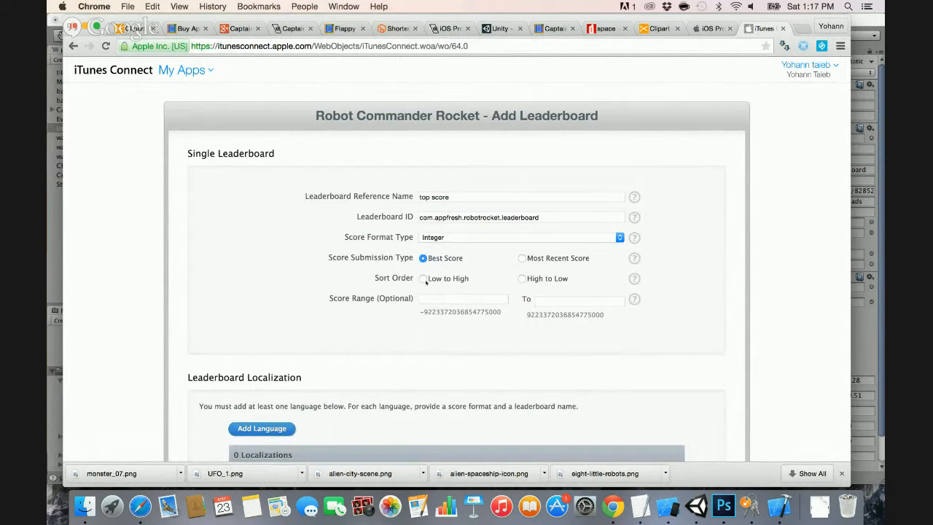
click(521, 279)
click(476, 296)
text(0)
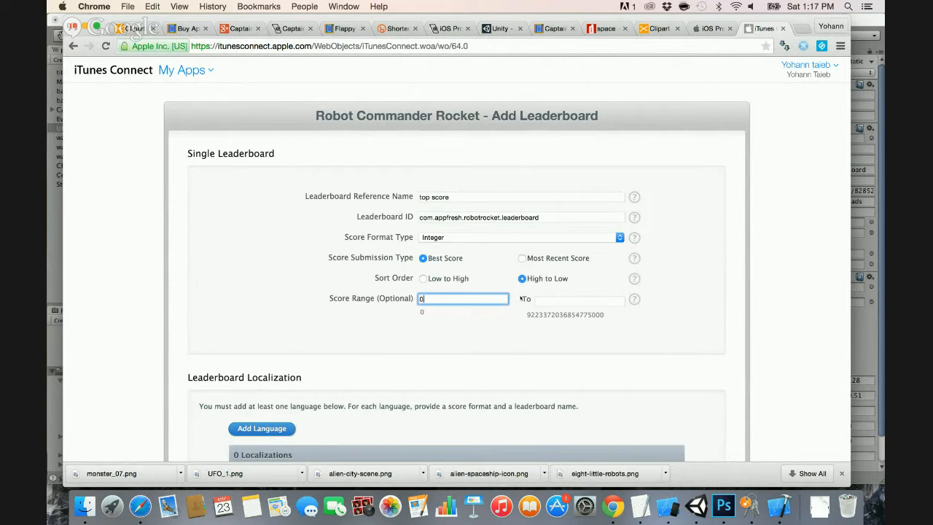
click(565, 302)
text(9999999)
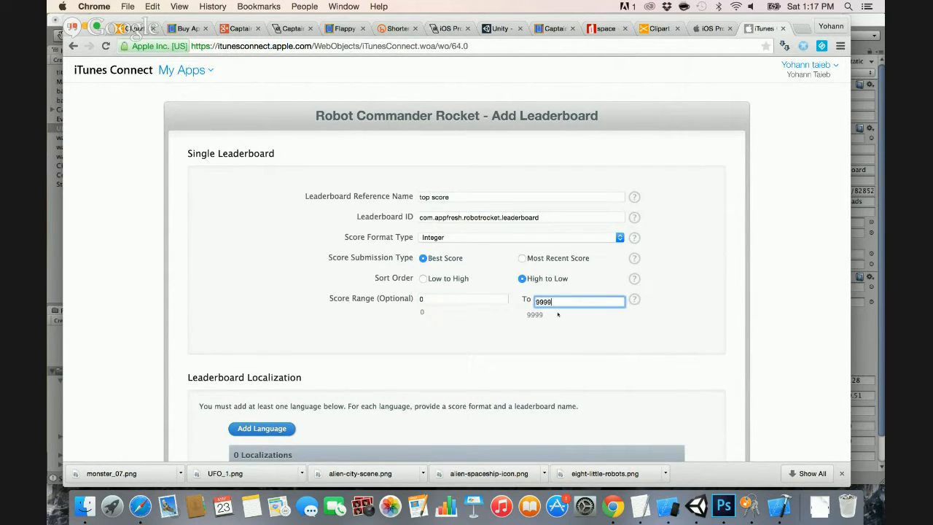
click(466, 336)
Add an English localization to the leaderboard, named Top Scores, with the score format Integer (100,000,122).
scroll(379, 332, down, 3)
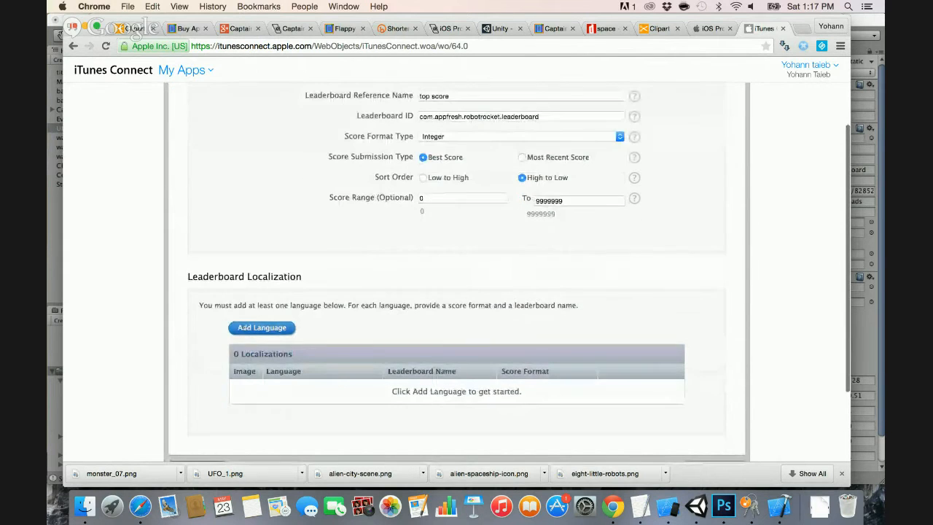
click(248, 328)
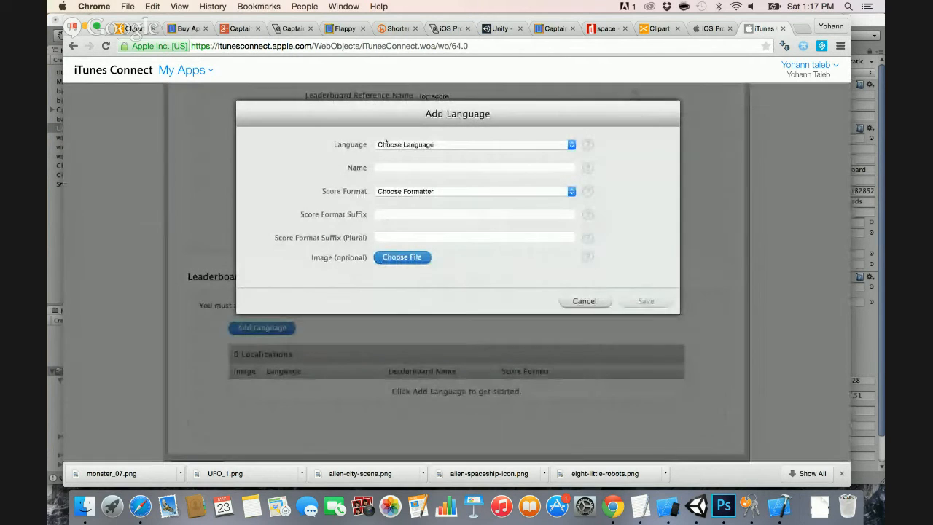
click(423, 145)
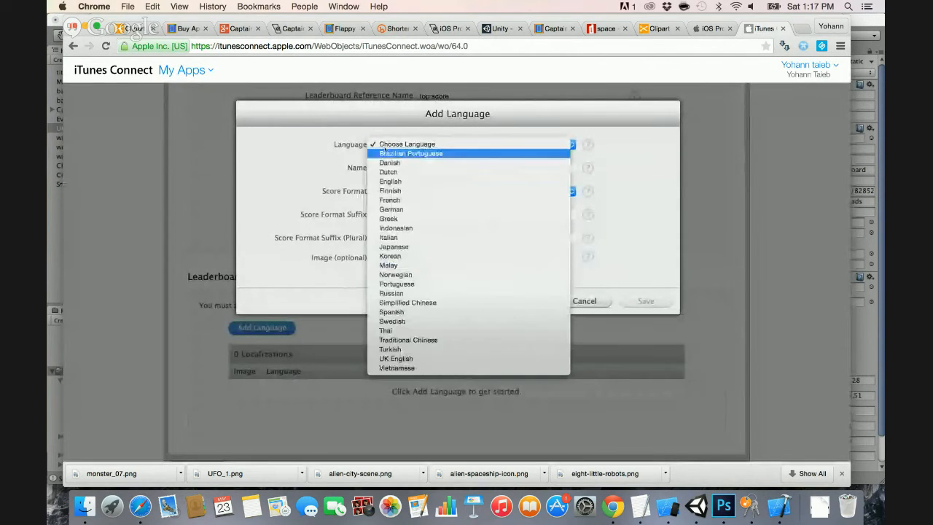
click(390, 181)
click(385, 167)
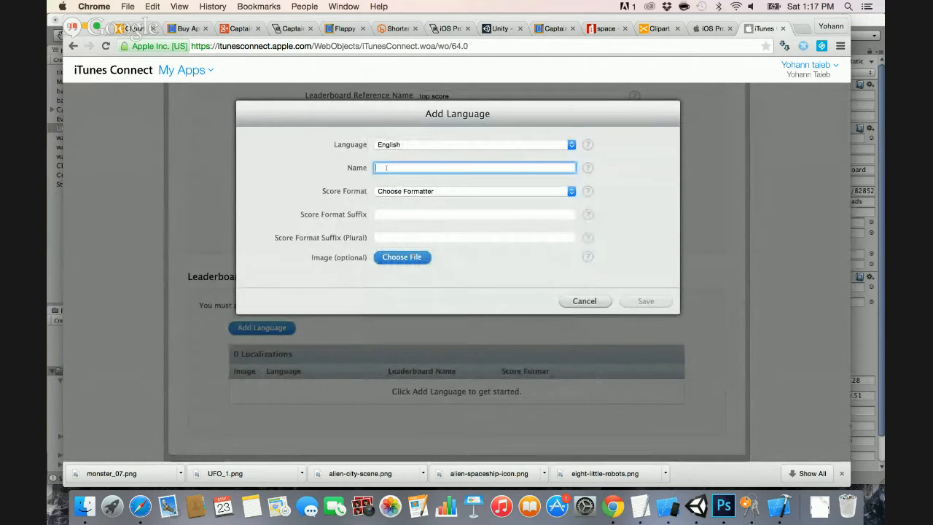
text(Top Scores)
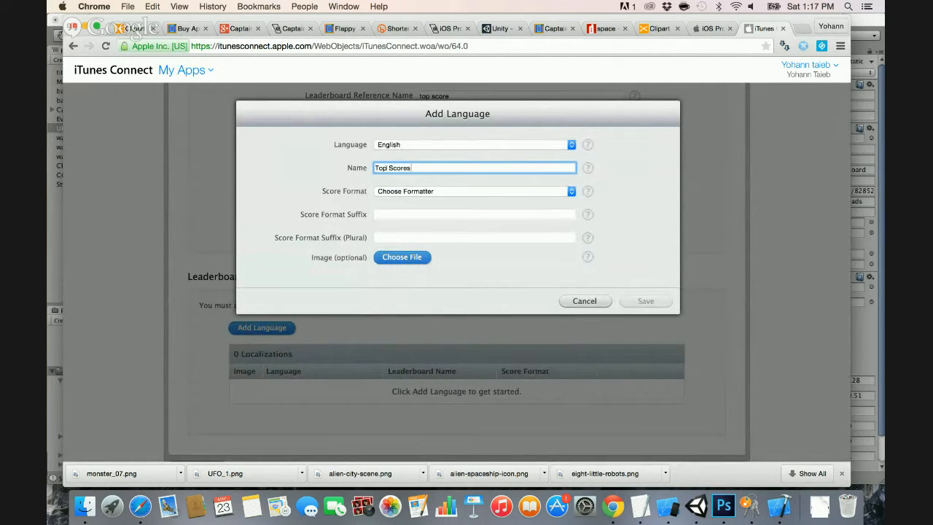
click(385, 191)
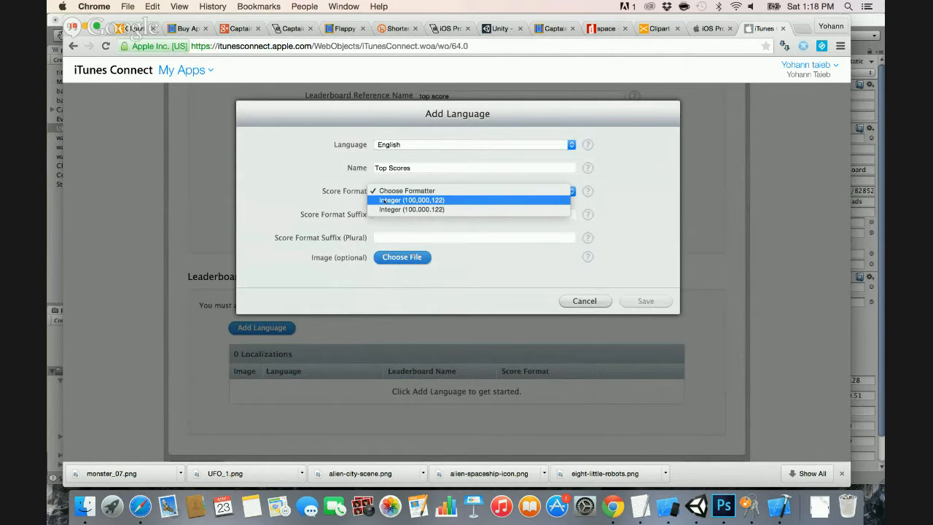
click(382, 201)
Set the score format suffix to "point" and its plural to "points", and save the English localization.
click(387, 215)
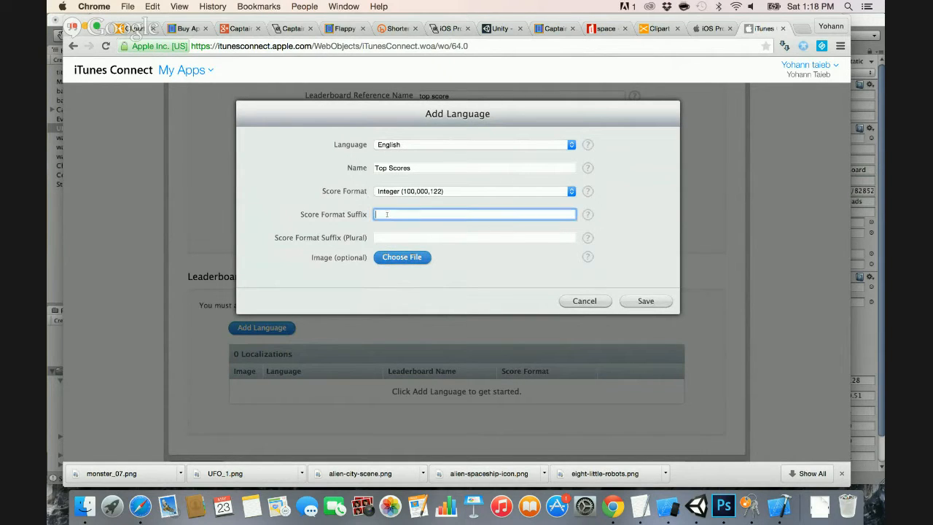
text(point)
key(Tab)
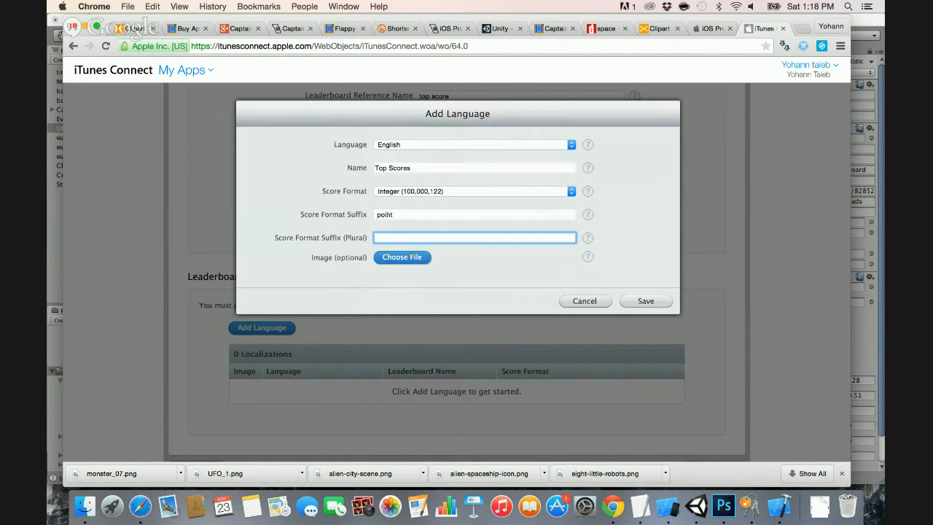
text(points)
key(Tab)
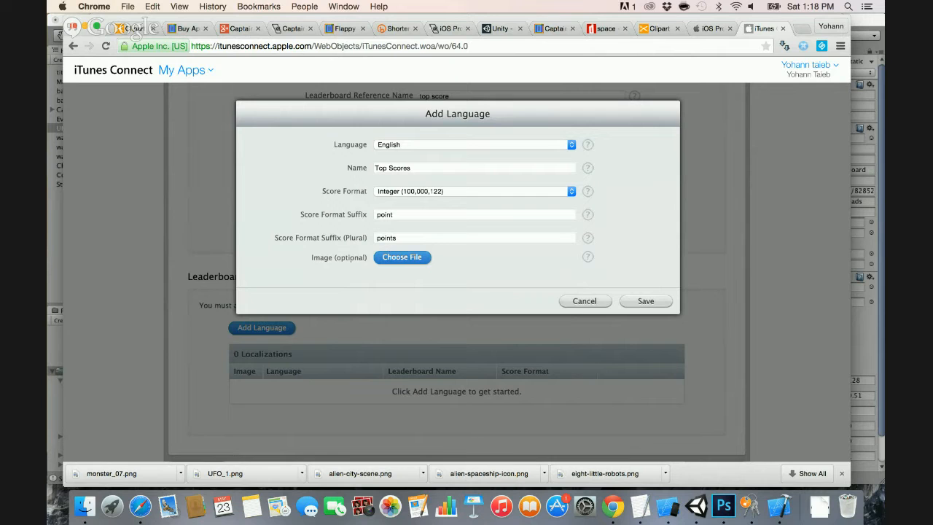
click(634, 301)
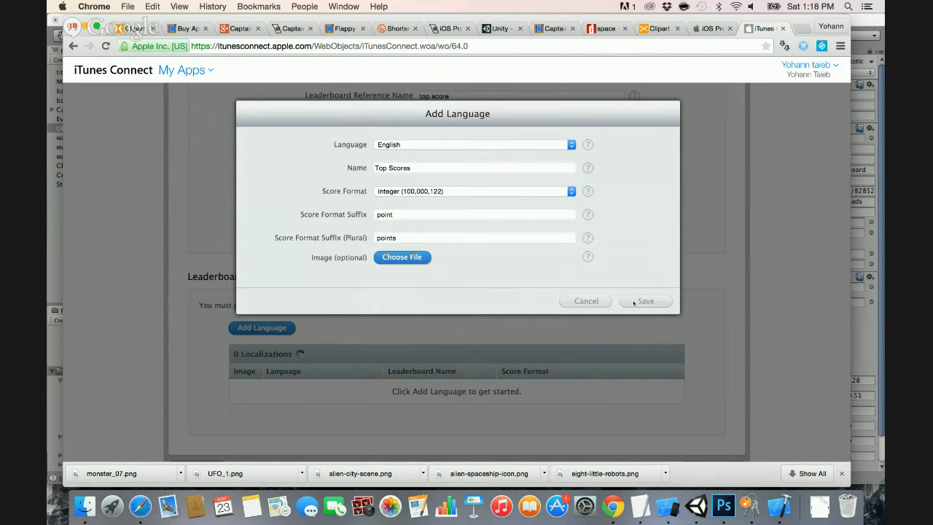
Finish the leaderboard and Game Center setup and reopen the Robot Commander Rocket app's version page.
scroll(700, 377, down, 3)
click(700, 373)
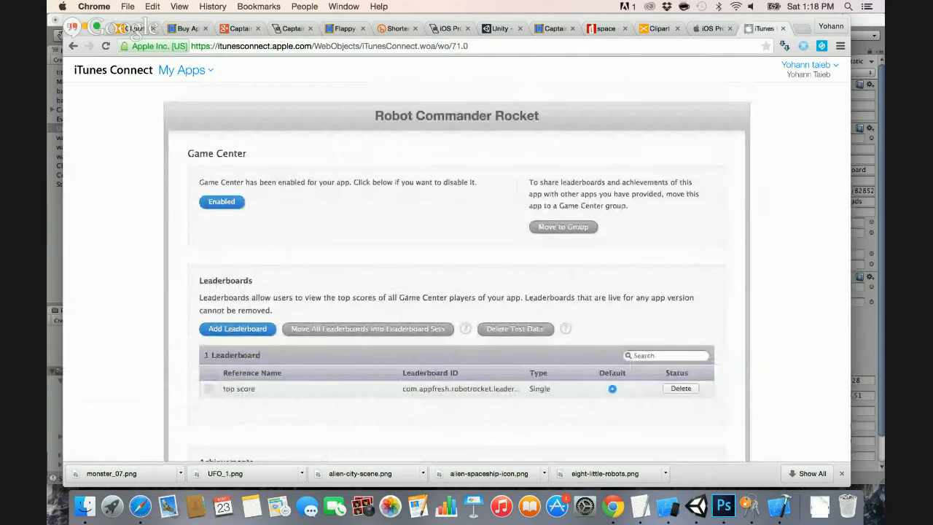
scroll(610, 379, down, 10)
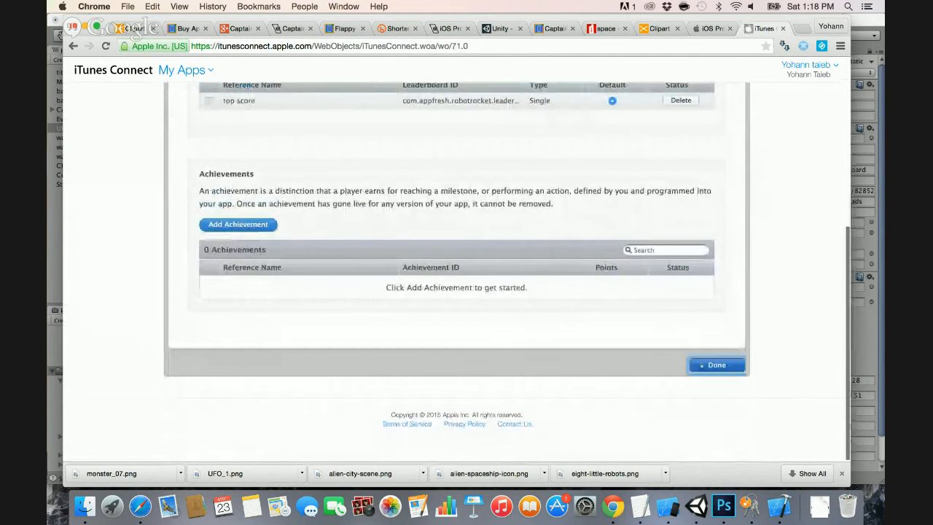
click(701, 364)
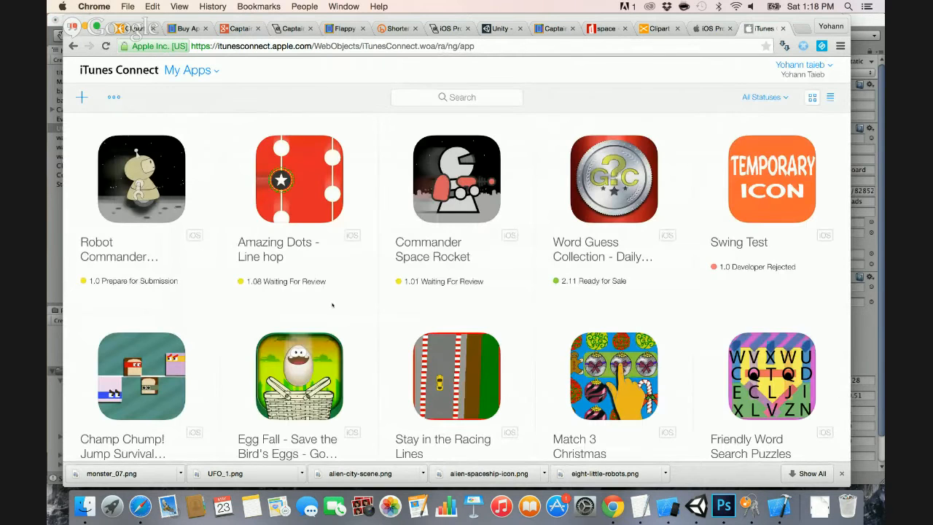
click(138, 189)
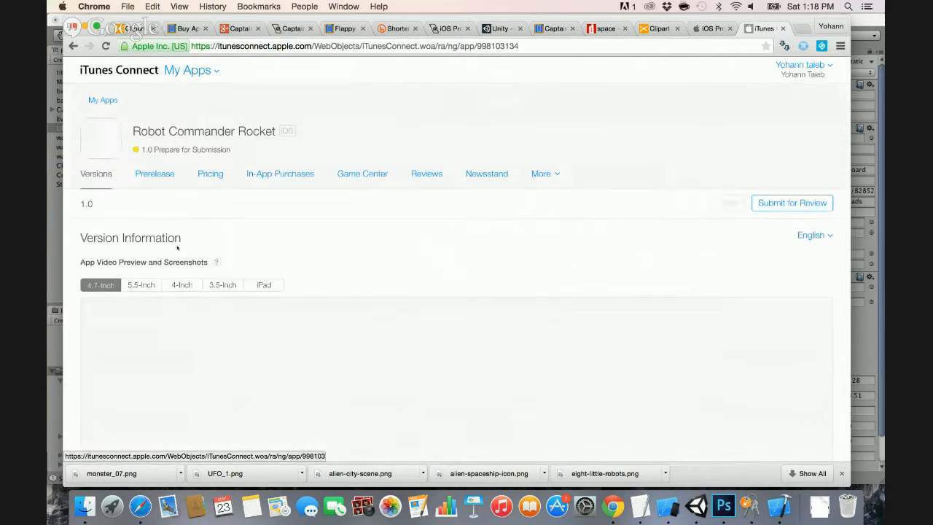
Enable Game Center for version 1.0 and add the "top score" leaderboard to it.
scroll(178, 248, down, 15)
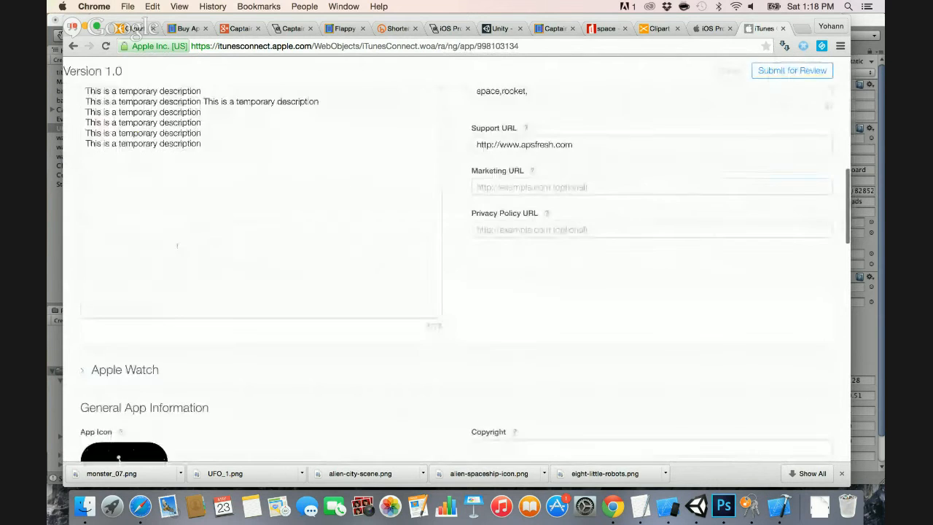
scroll(178, 247, down, 5)
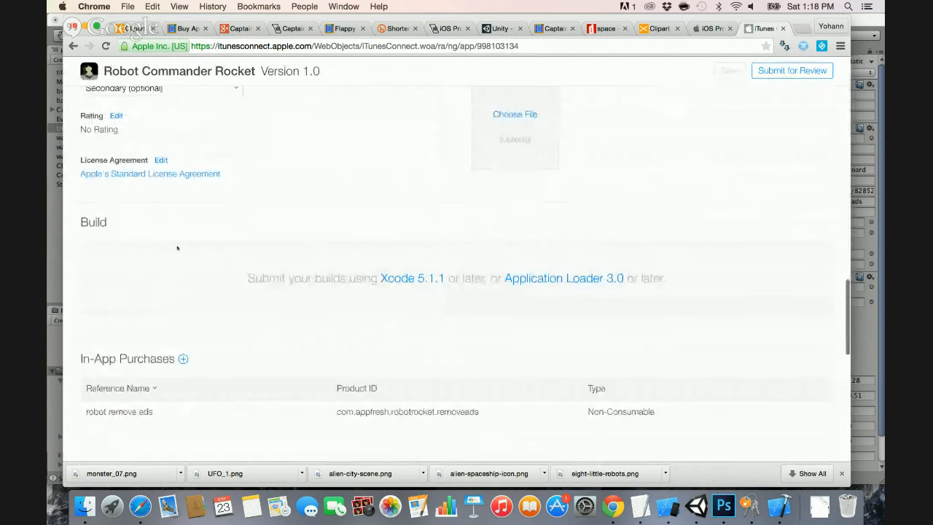
scroll(181, 270, down, 3)
click(167, 274)
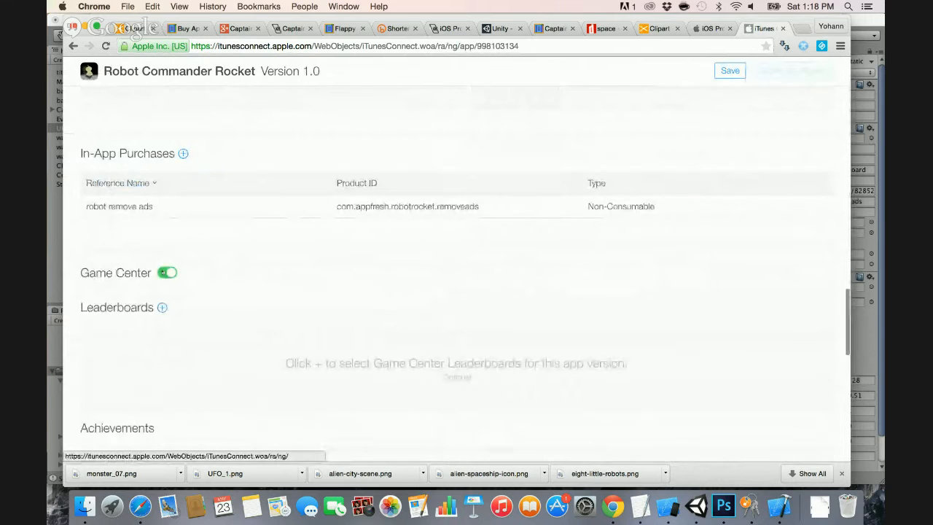
click(162, 307)
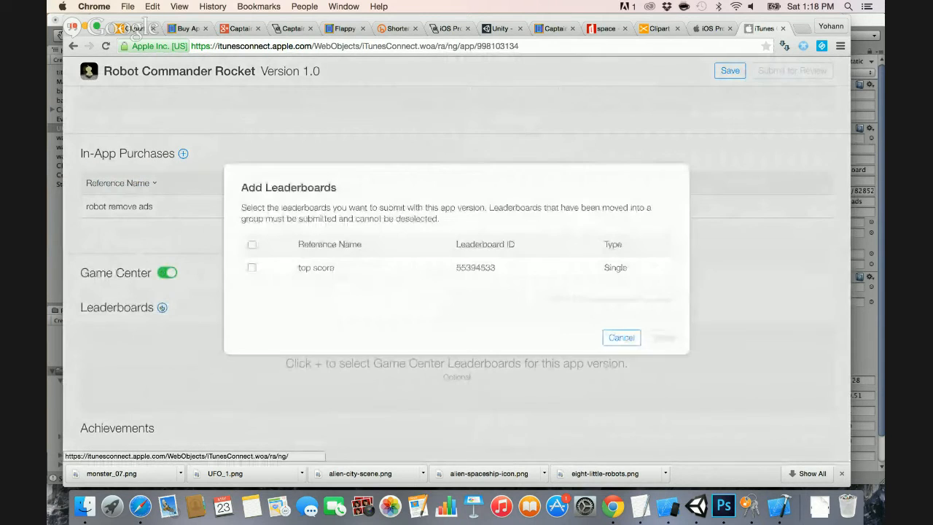
click(252, 267)
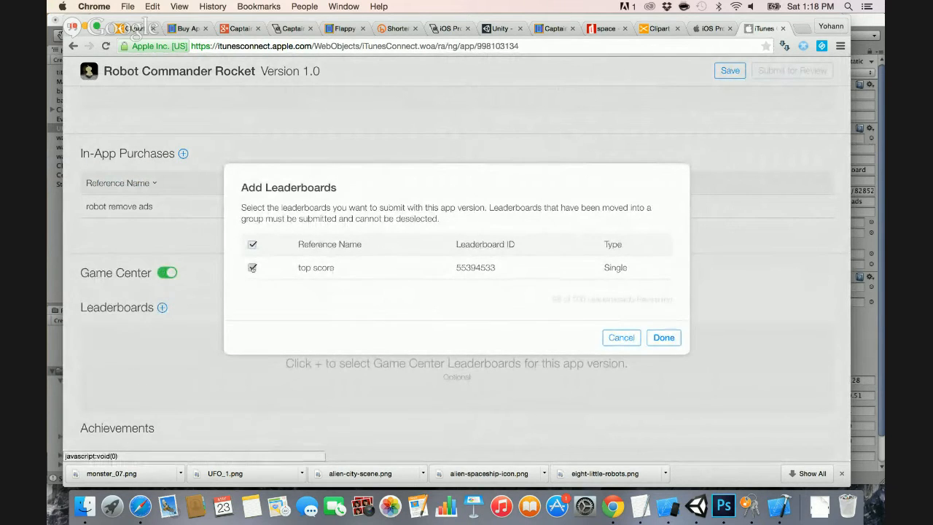
click(660, 337)
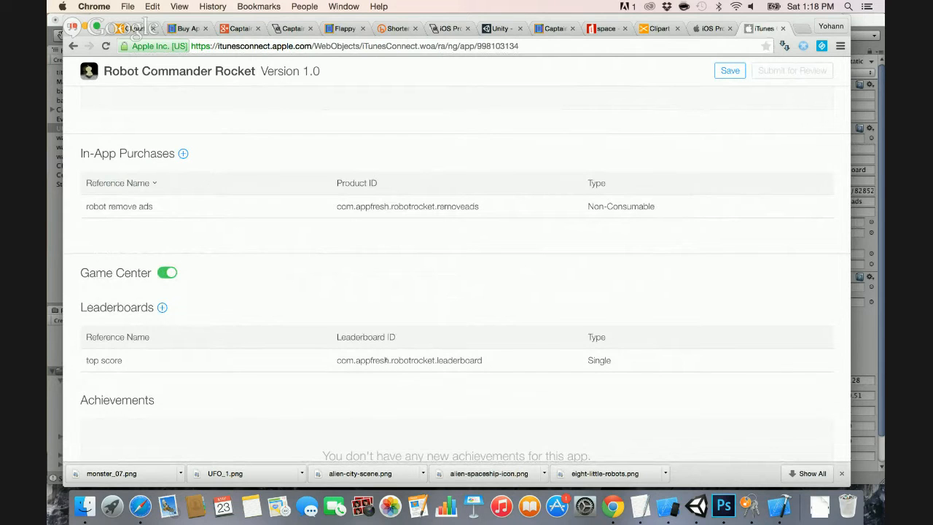
Edit the app rating, answering None for the first six content descriptions, from Cartoon or Fantasy Violence through Horror/Fear Themes.
scroll(385, 360, up, 10)
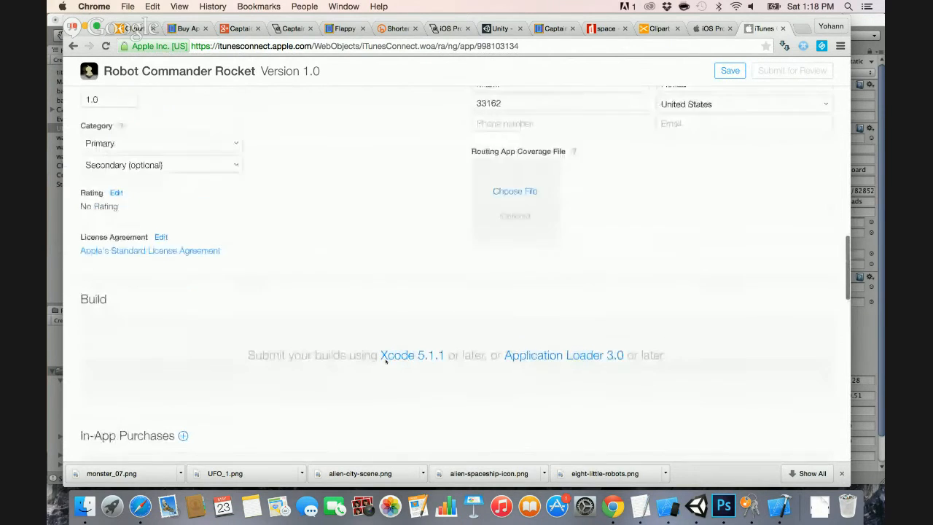
click(116, 201)
click(465, 232)
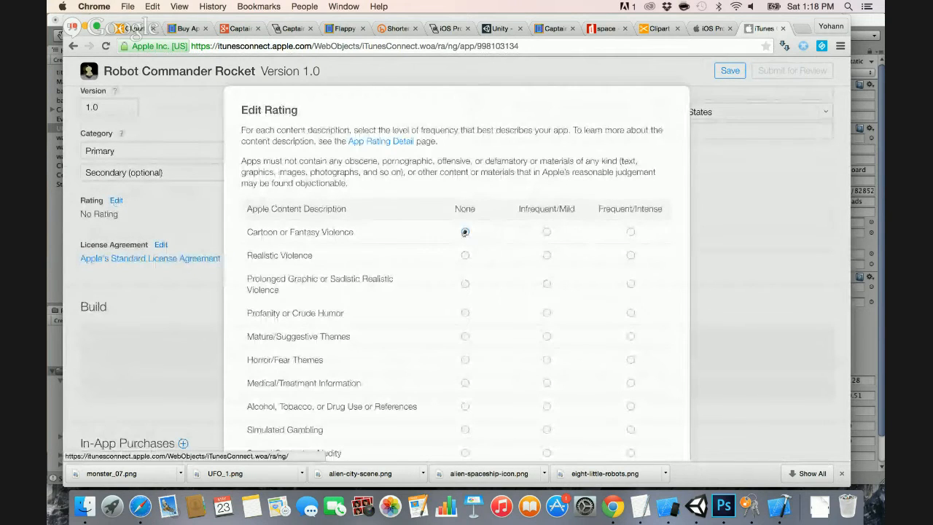
click(465, 255)
click(465, 283)
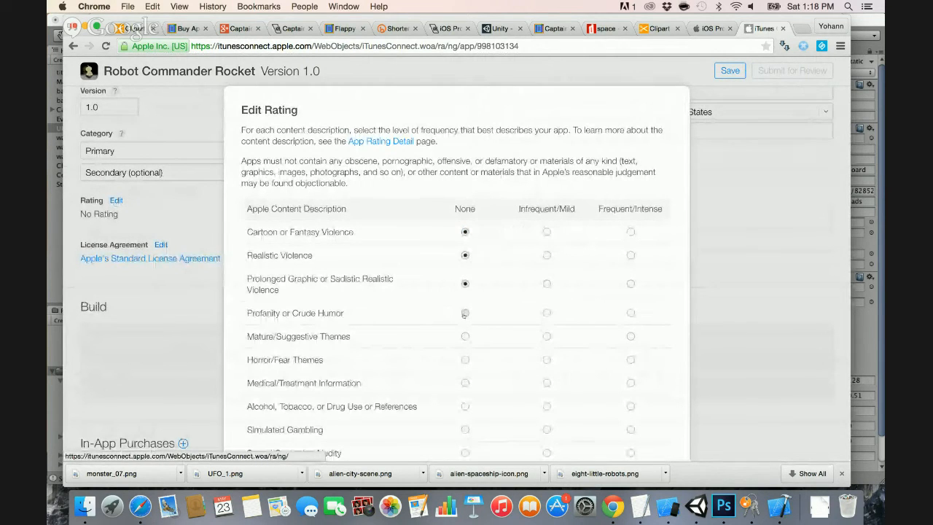
click(465, 313)
click(465, 336)
scroll(465, 340, down, 1)
click(465, 344)
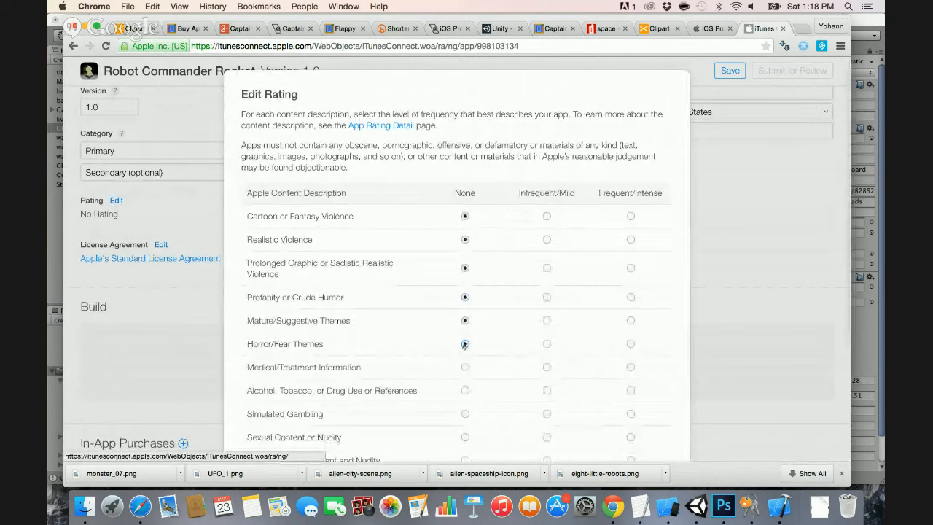
Answer None for the five remaining content descriptions, from Medical/Treatment Information through Graphic Sexual Content and Nudity.
scroll(465, 342, down, 3)
click(465, 316)
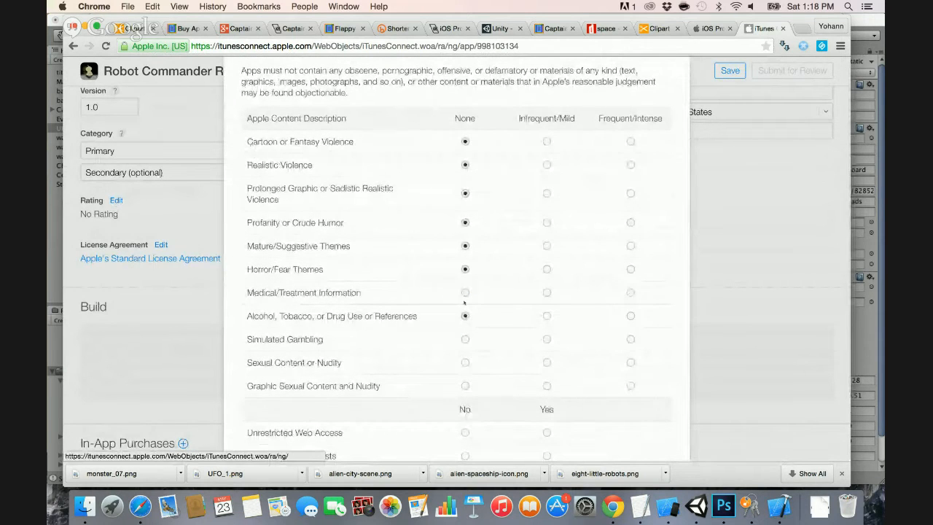
click(465, 293)
click(465, 339)
click(465, 363)
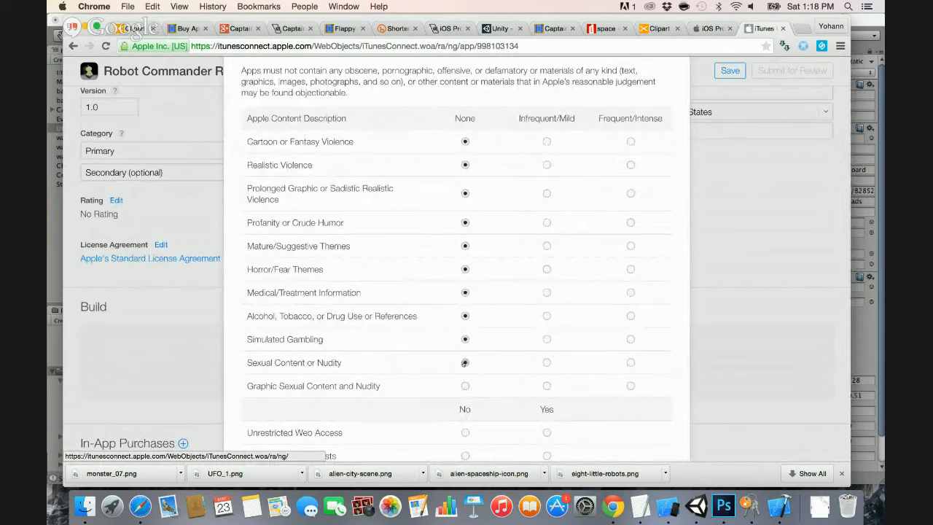
click(465, 386)
Answer No for Unrestricted Web Access and for Gambling and Contests, and apply the rating without Made for Kids.
scroll(465, 386, down, 2)
click(465, 384)
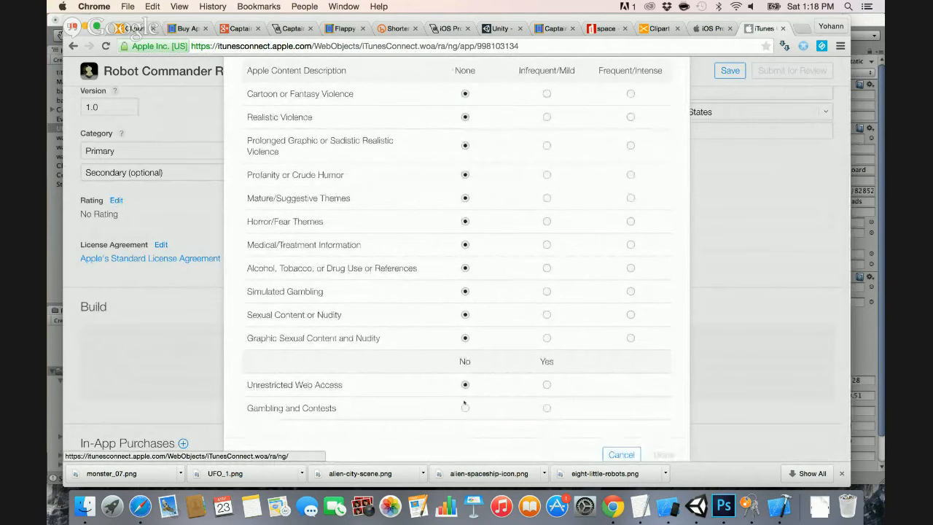
click(465, 406)
scroll(381, 392, down, 4)
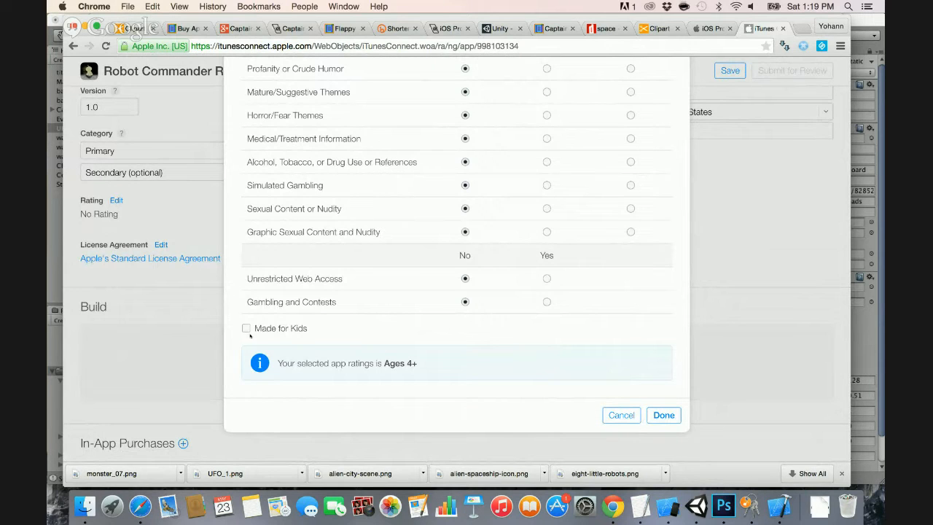
click(662, 415)
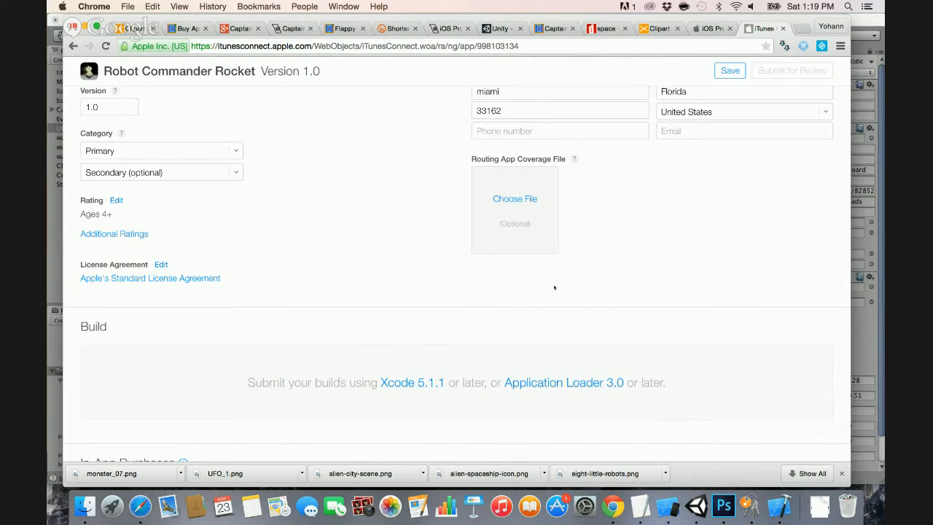
Enter "Best Apps Appfresh US LLC" as the app's copyright.
scroll(554, 287, up, 10)
scroll(543, 285, down, 1)
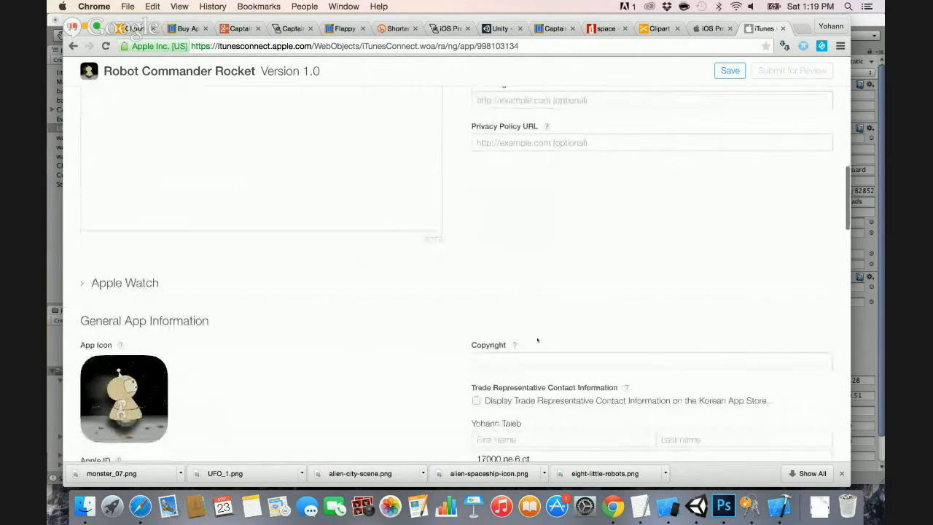
click(532, 360)
text(Best App)
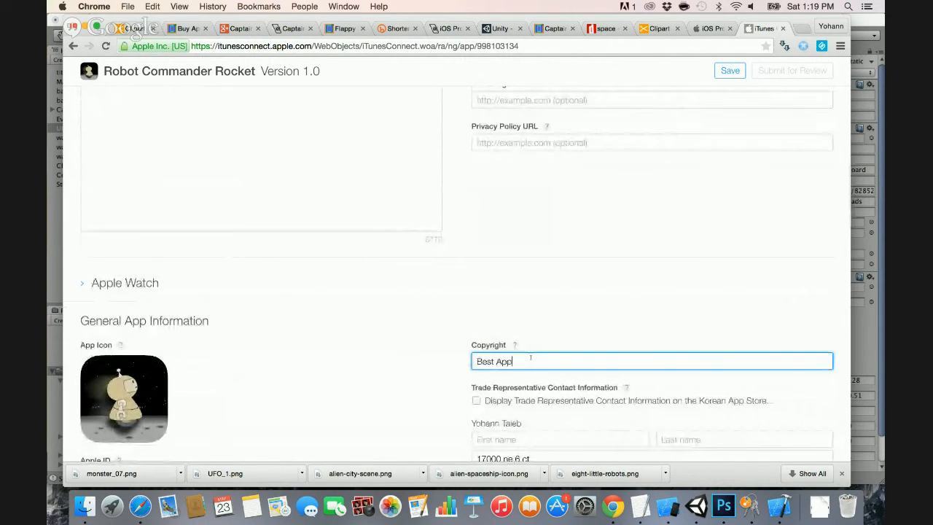
text(s Appfresh US LLC)
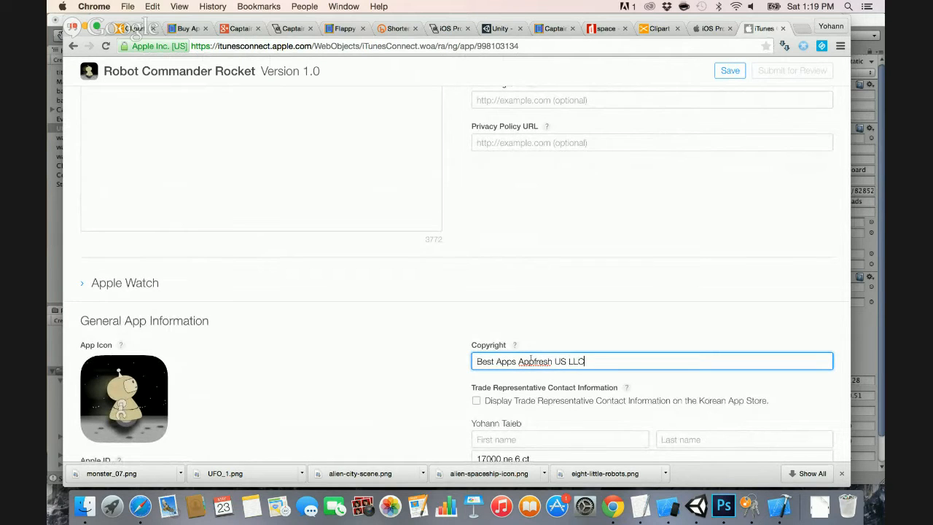
key(Tab)
Set the primary category to Games with subcategories Action and Arcade, and the secondary category to Entertainment.
scroll(520, 333, up, 10)
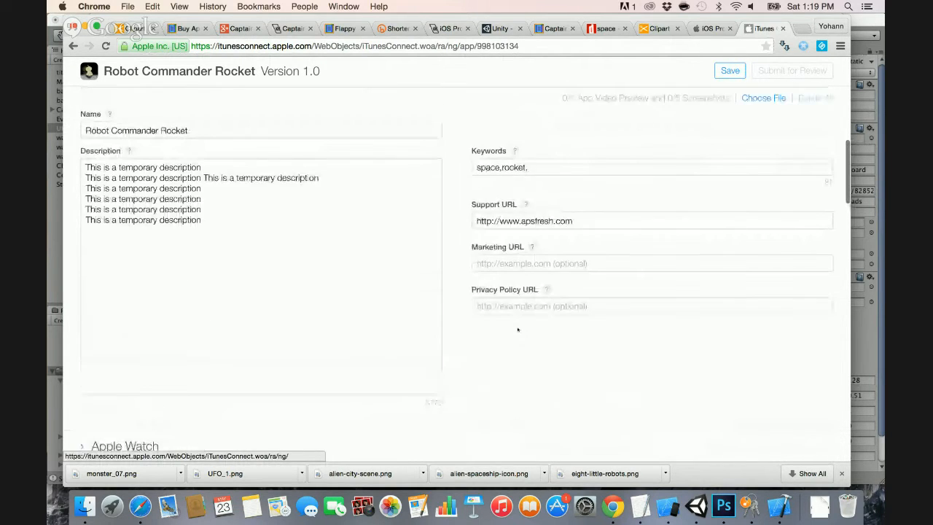
scroll(517, 329, down, 10)
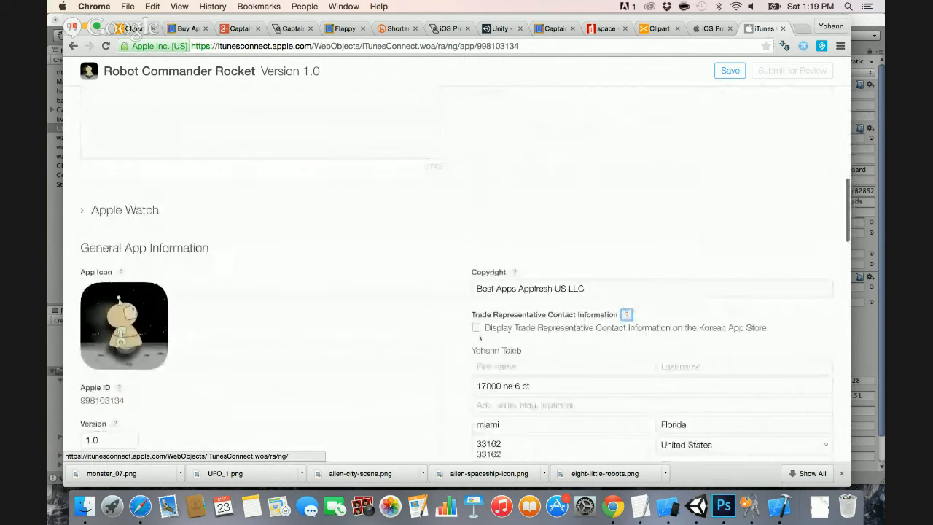
scroll(480, 338, down, 3)
scroll(206, 188, up, 1)
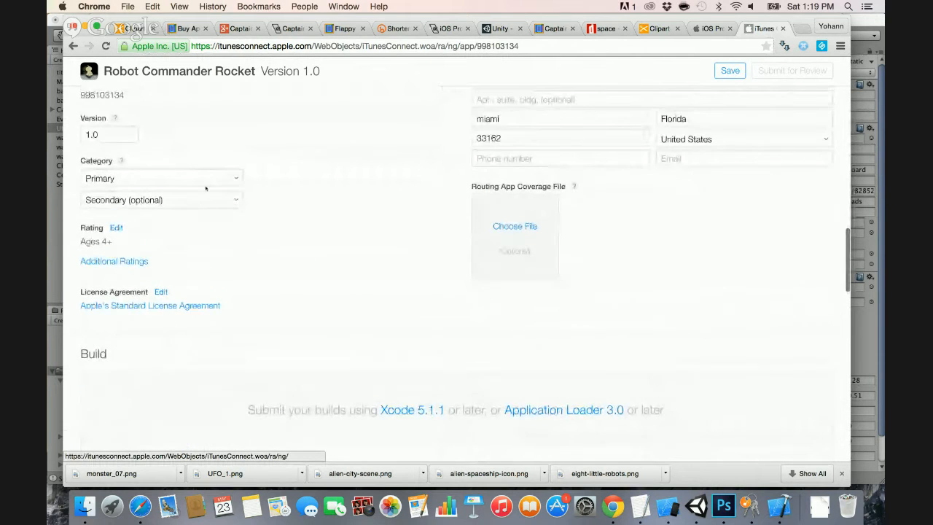
click(232, 177)
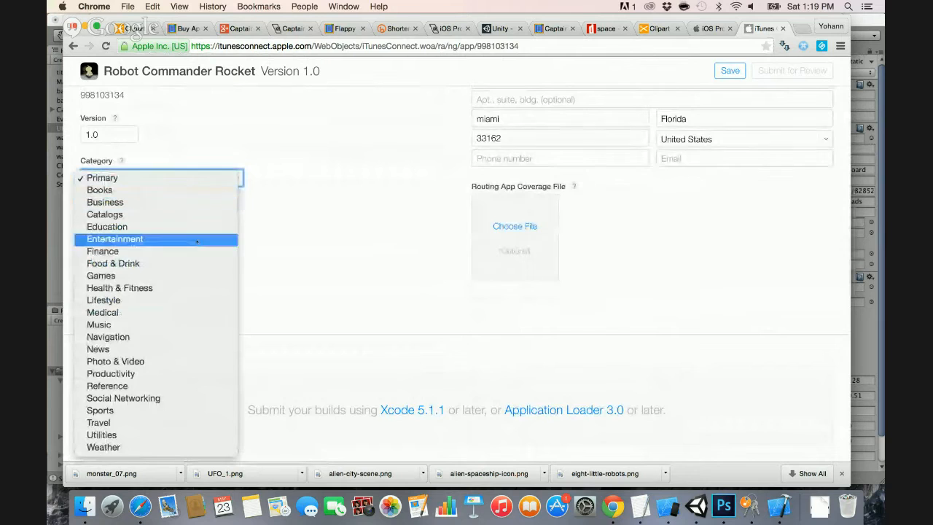
click(192, 275)
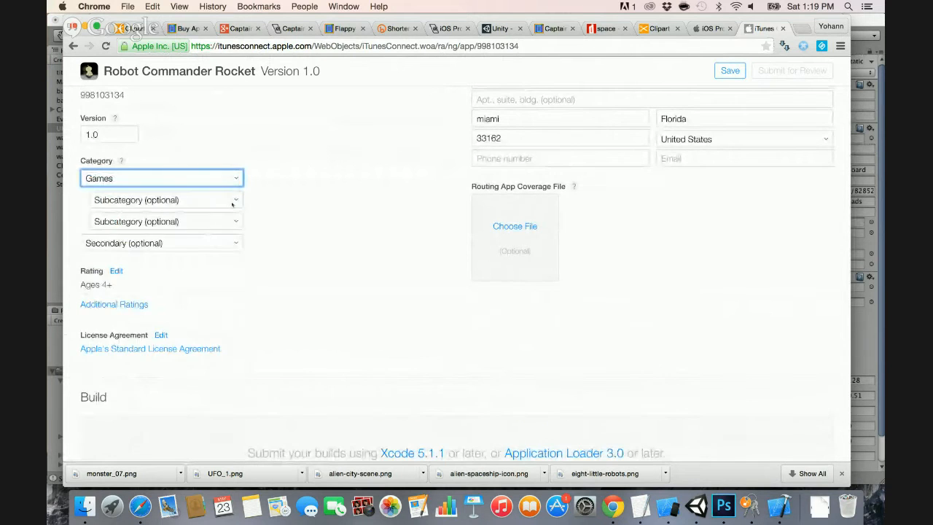
click(221, 200)
click(222, 212)
click(222, 220)
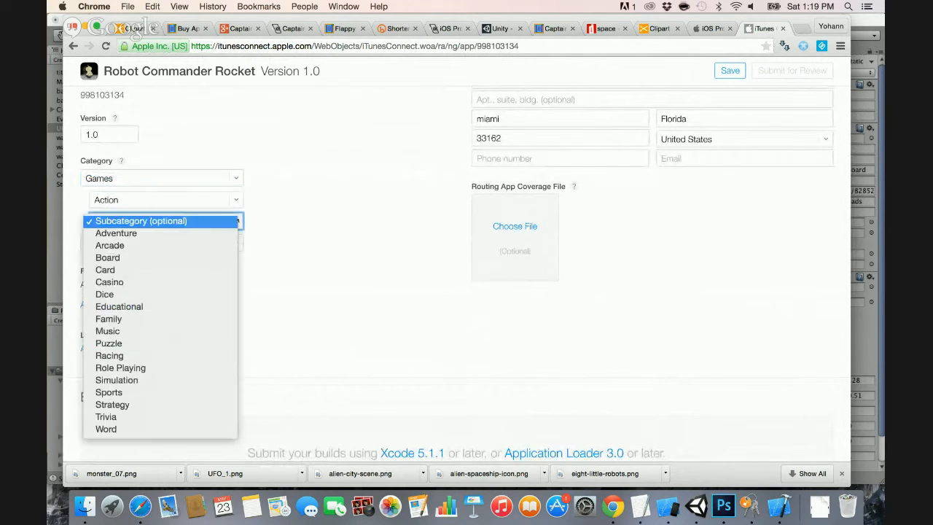
click(221, 246)
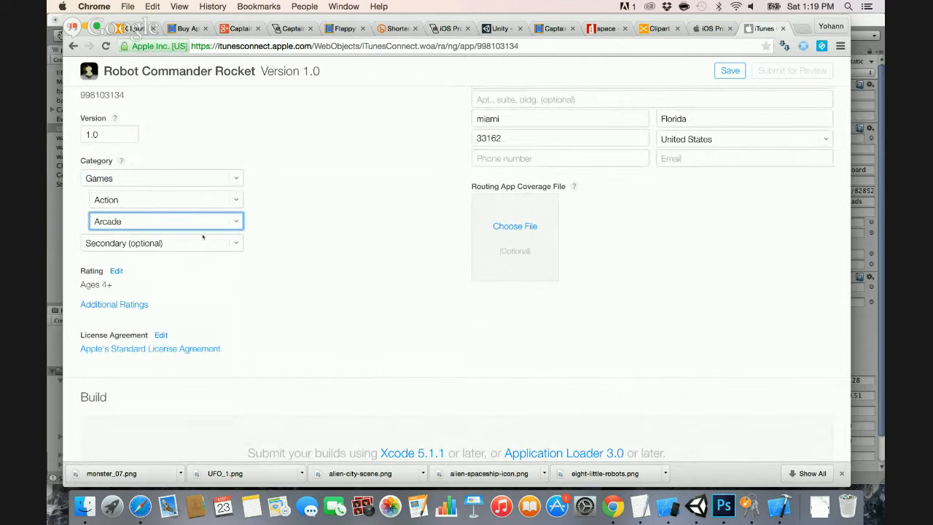
click(204, 242)
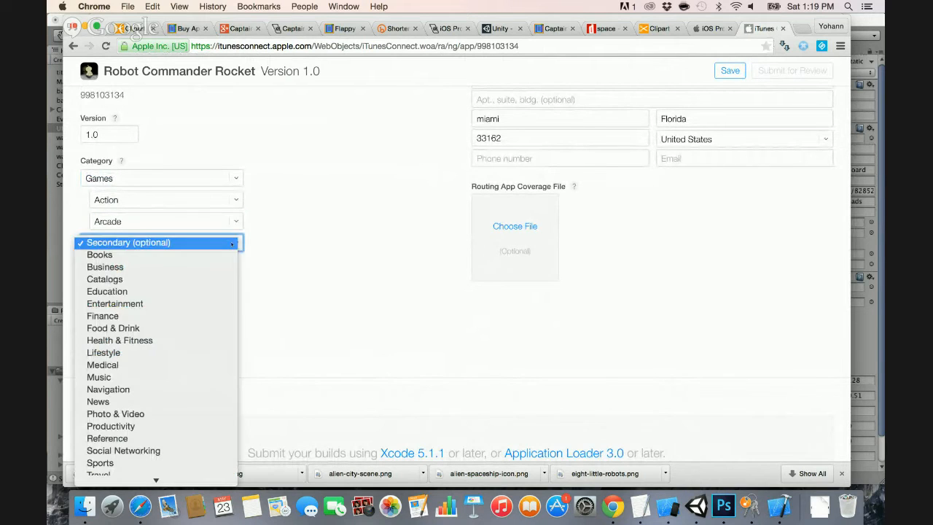
click(206, 304)
Choose manual release for this app version under Version Release and save the version details.
scroll(270, 339, down, 1)
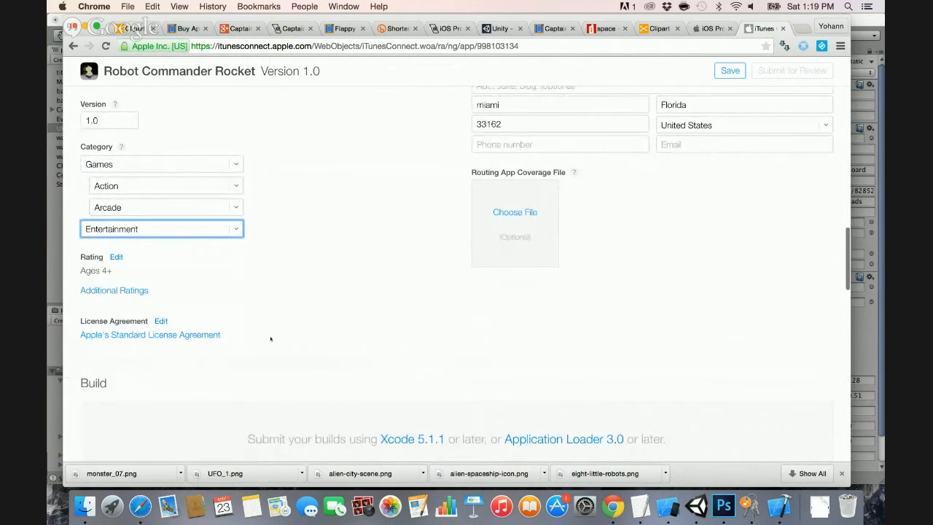
scroll(271, 339, down, 15)
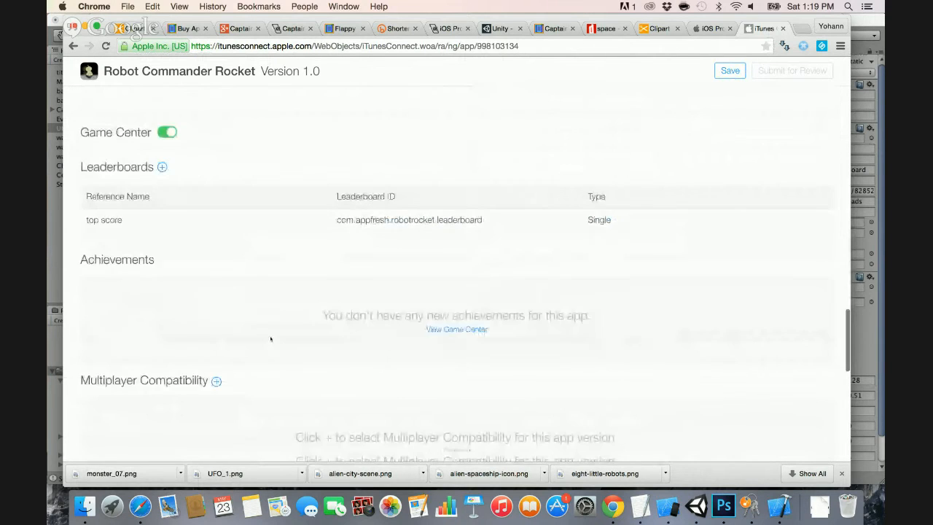
scroll(271, 338, down, 10)
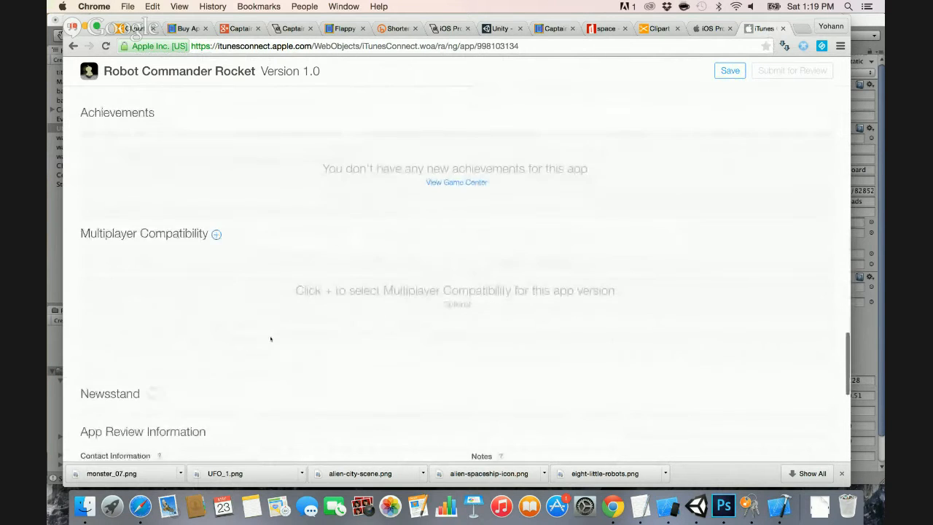
scroll(270, 338, down, 3)
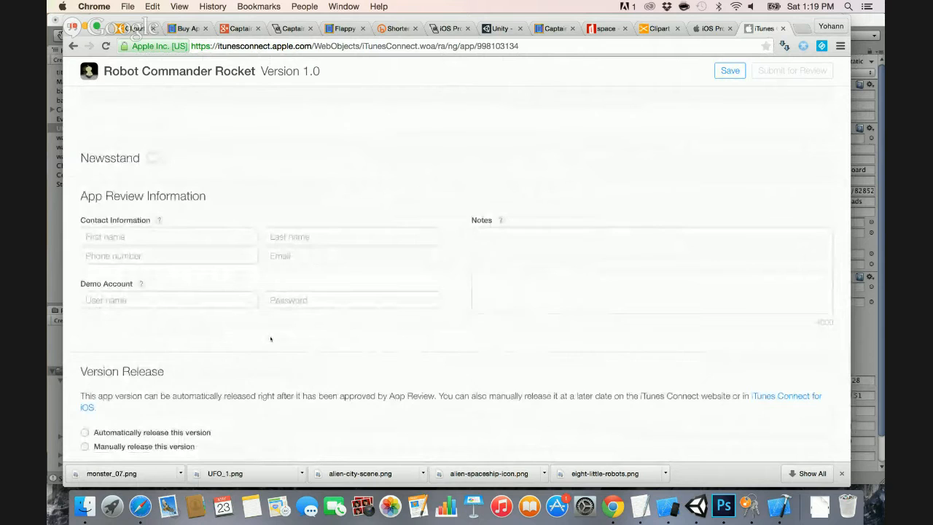
click(143, 429)
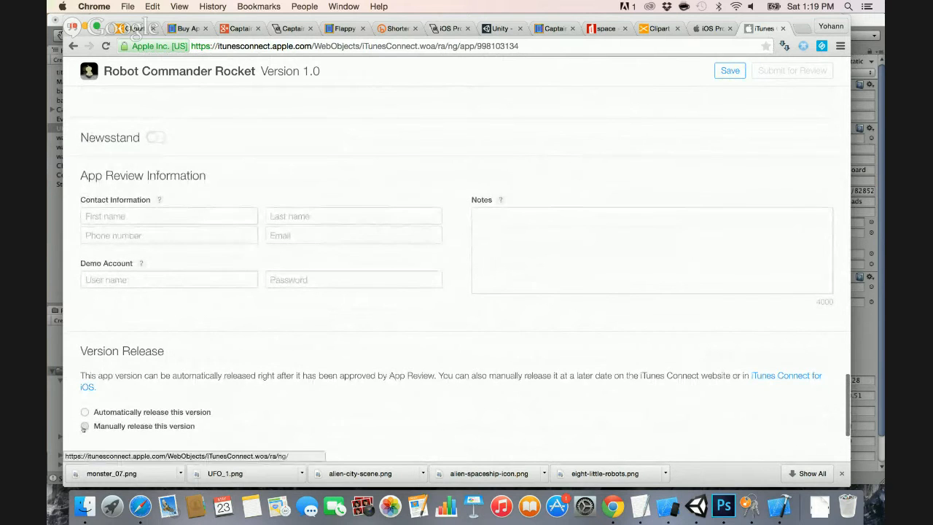
scroll(249, 353, down, 4)
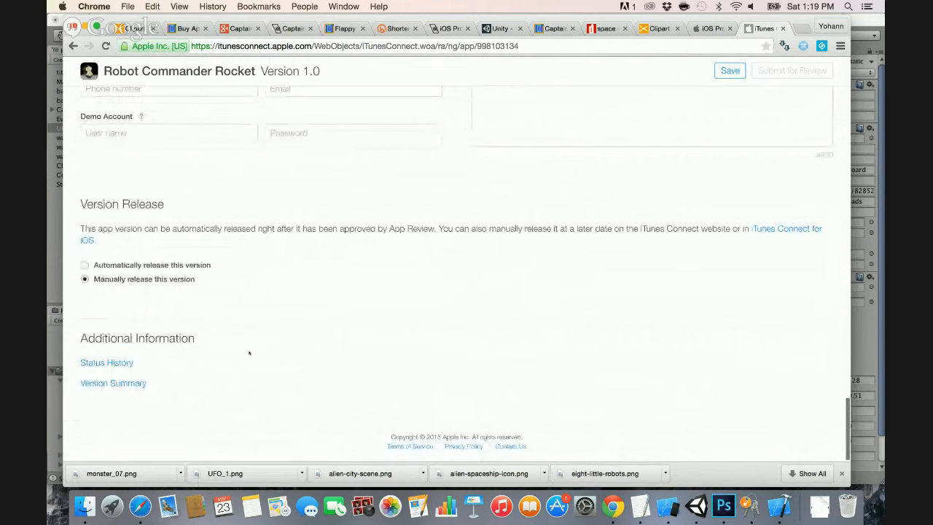
scroll(248, 353, up, 10)
click(720, 71)
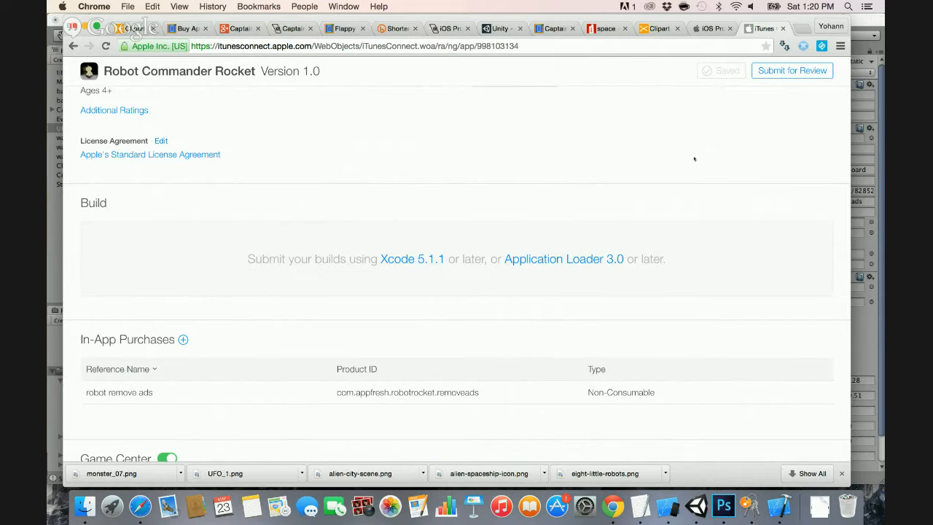
scroll(694, 162, up, 9)
key(super+Tab)
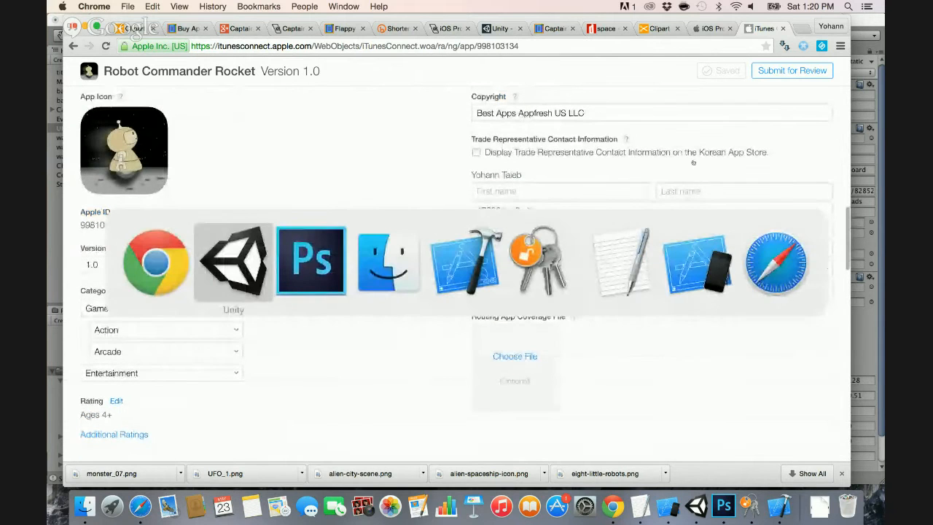
key(super+Tab)
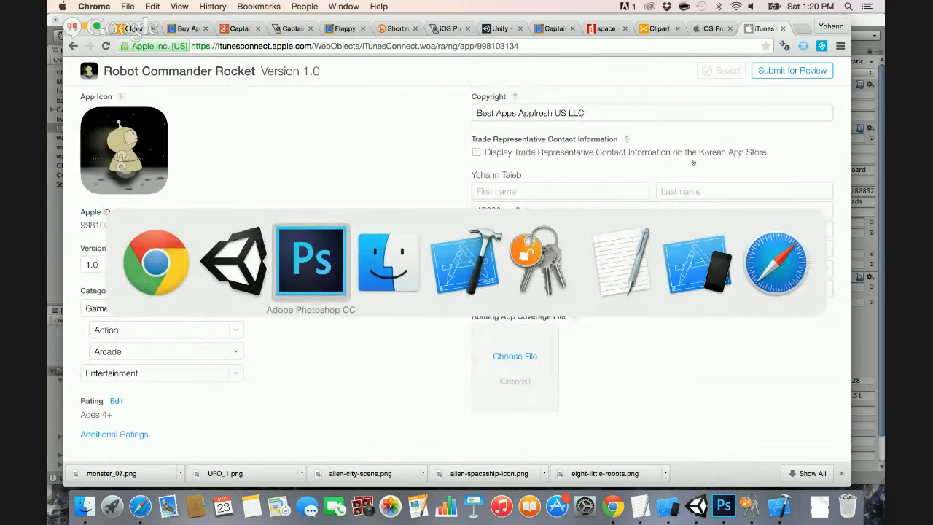
key(super+Tab)
key(super+Tab)
key(super+Tab)
key(super+Tab)
key(super+Tab)
key(super+Tab)
key(super+Tab)
key(super+Tab)
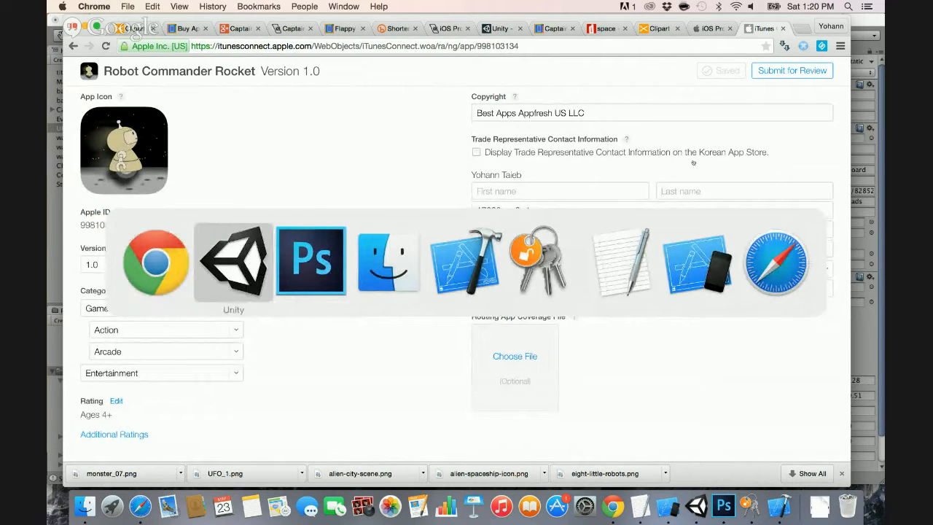
key(super+Tab)
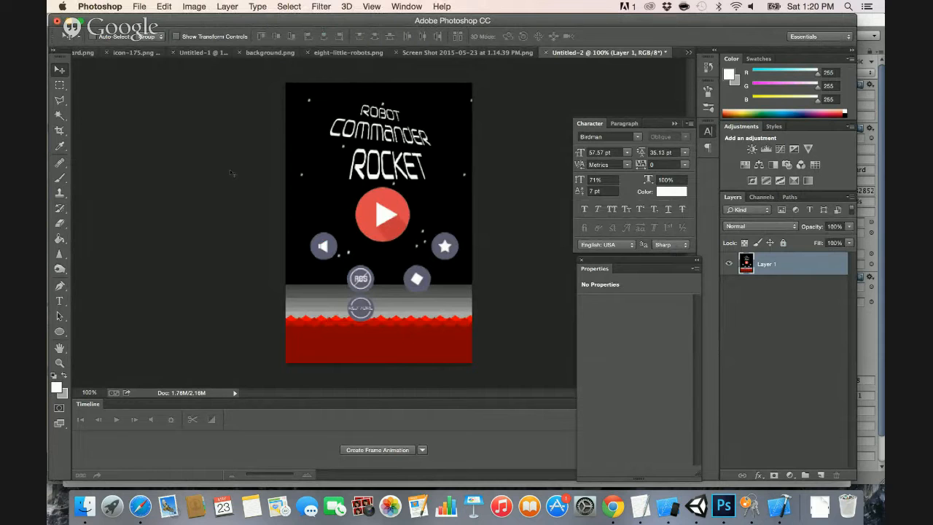
key(super+Tab)
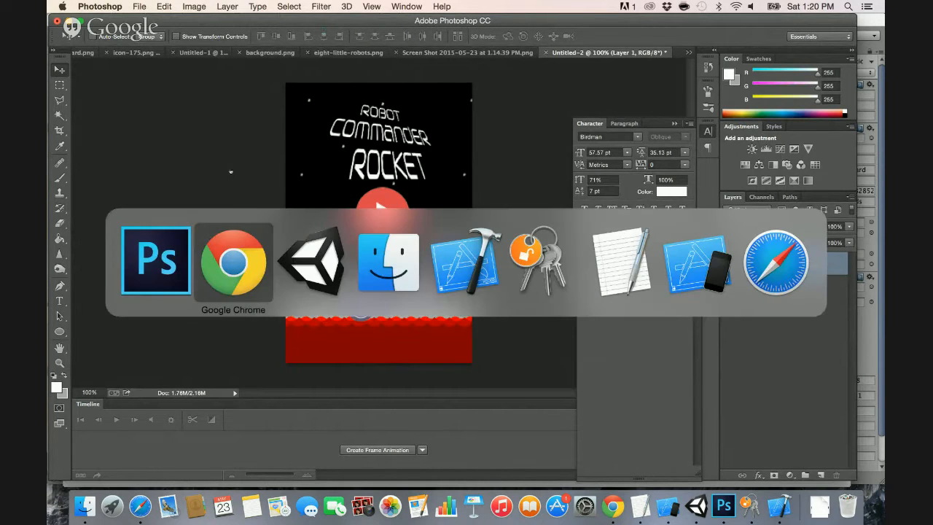
key(super+Tab)
key(super+Tab)
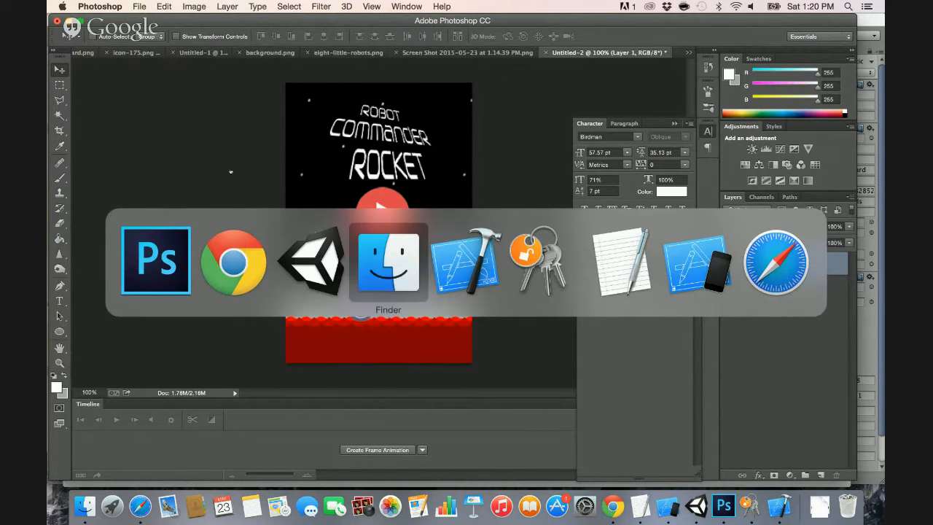
key(super+Tab)
key(super+Tab)
key(super+Tab)
key(super+Tab)
key(super+Tab)
key(super+Tab)
key(super+Tab)
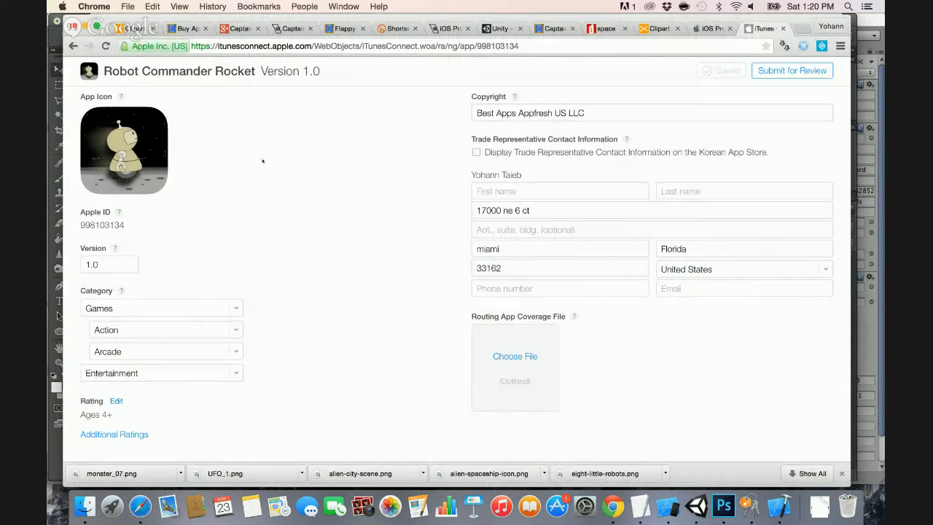
Try to upload the Desktop file Screen Shot 2015-05-23 at 1.14.39 PM as a 4.7-inch app screenshot.
scroll(262, 161, up, 15)
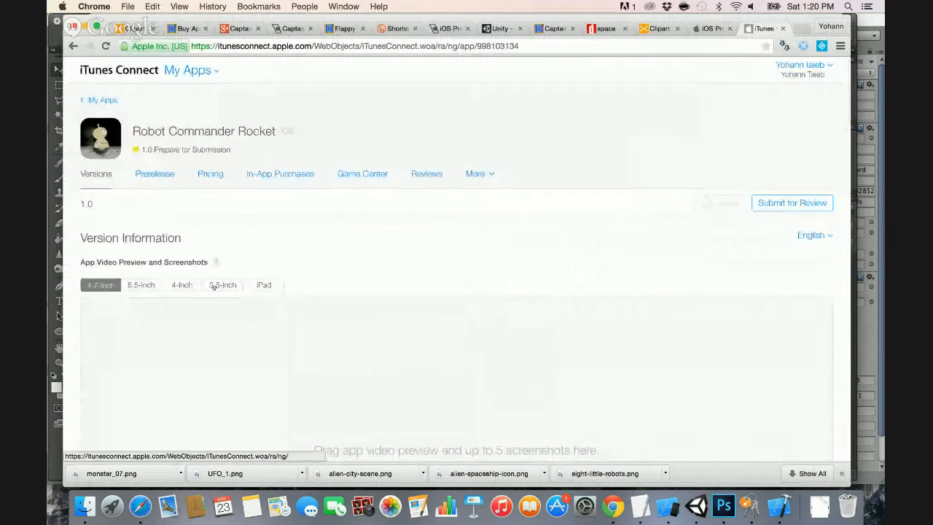
click(213, 286)
scroll(361, 250, down, 4)
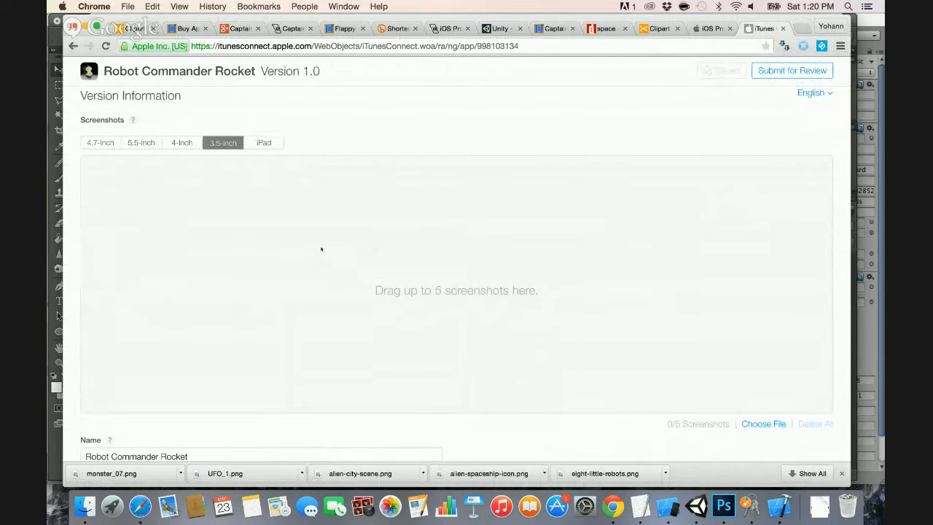
click(109, 143)
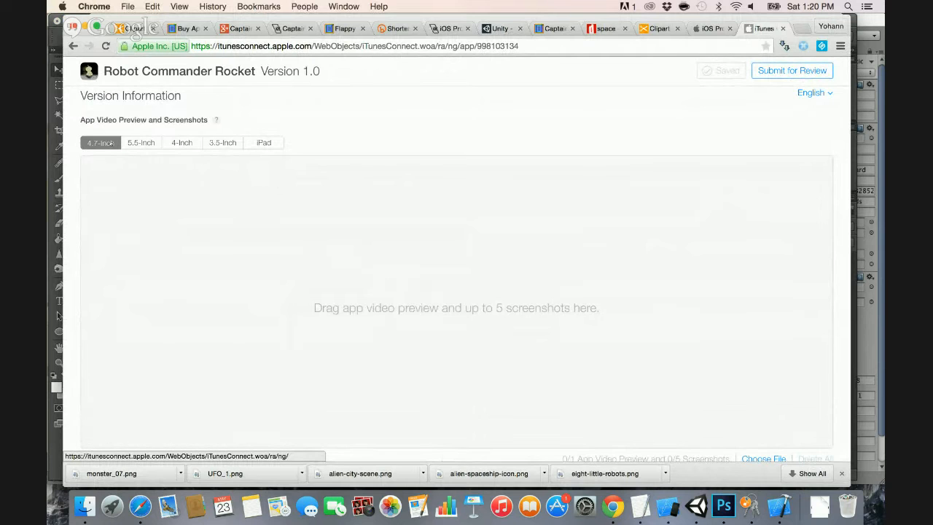
key(super+Tab)
key(super+Tab)
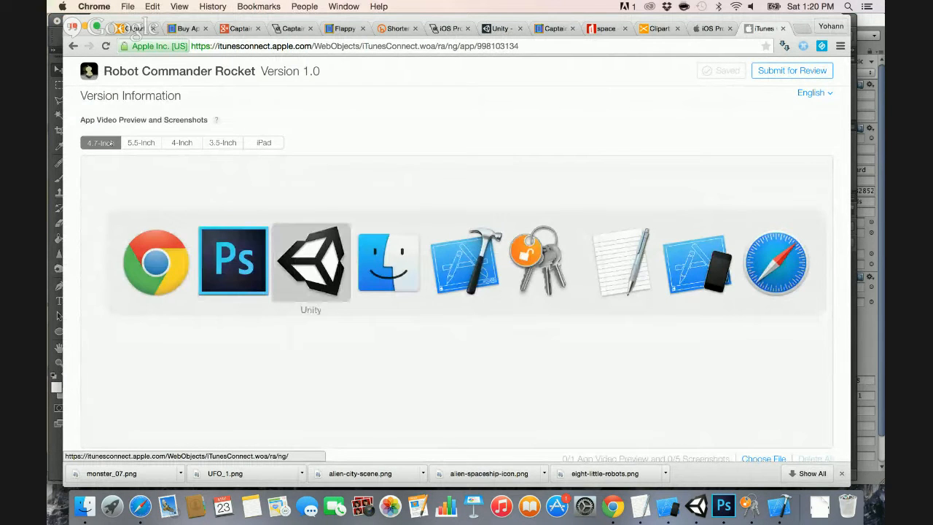
key(super+Tab)
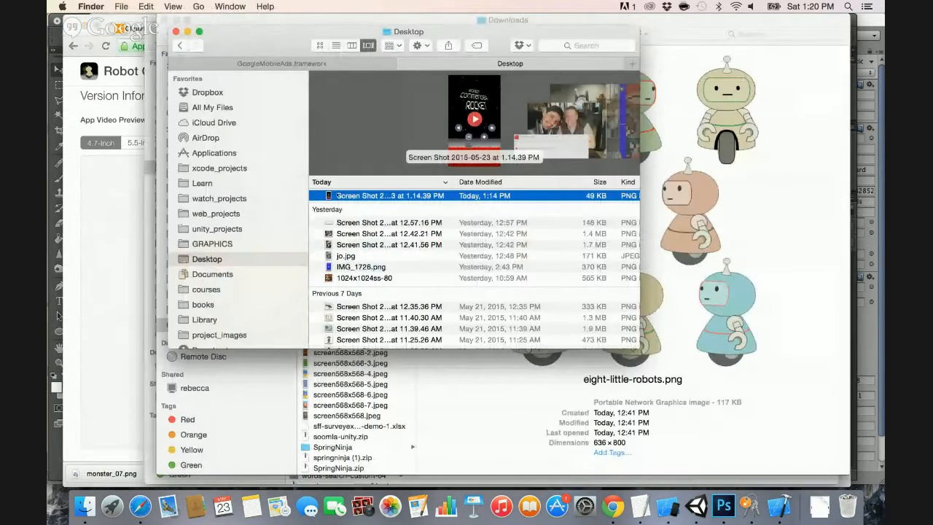
mouse_move(343, 195)
mouse_down()
mouse_move(102, 205)
mouse_move(119, 261)
mouse_move(350, 202)
mouse_up()
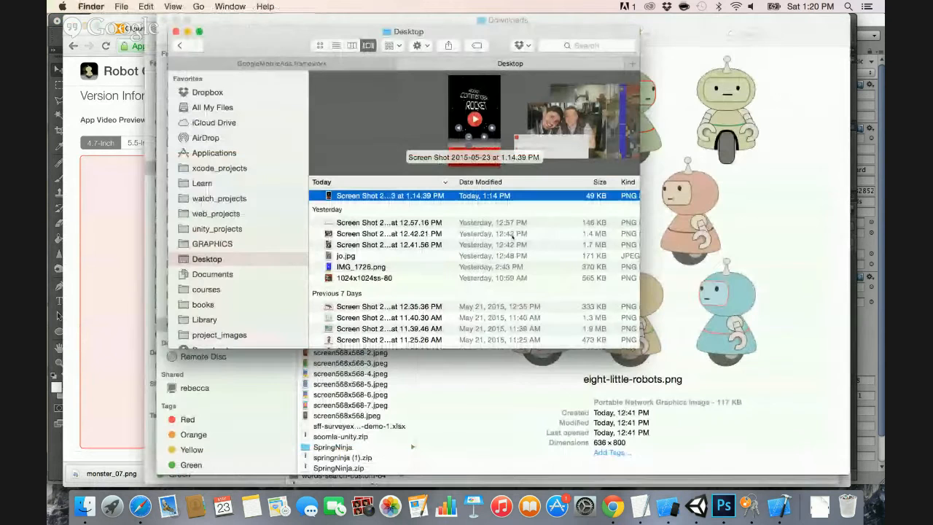
key(super+Tab)
drag(337, 196, 119, 220)
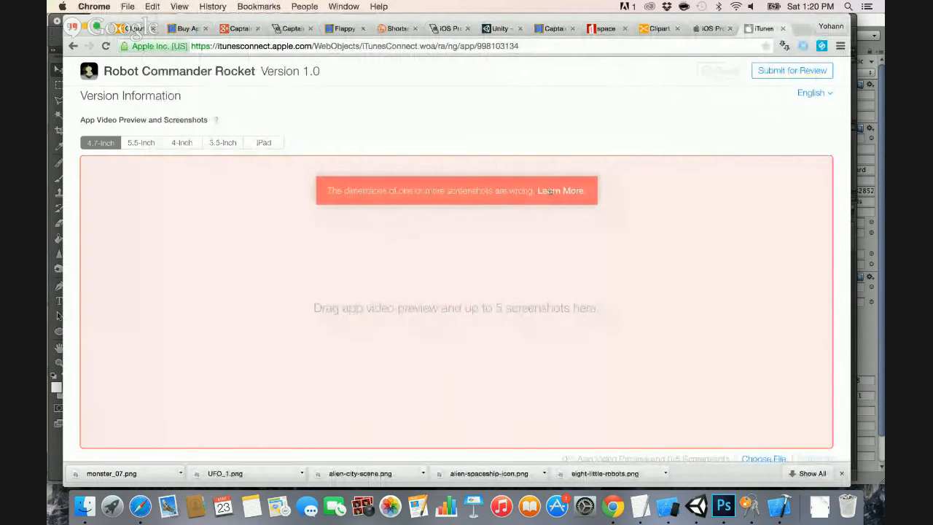
Check the required screenshot dimensions for each display size in the iTunes Connect Developer Guide, closing the guide when done.
click(543, 191)
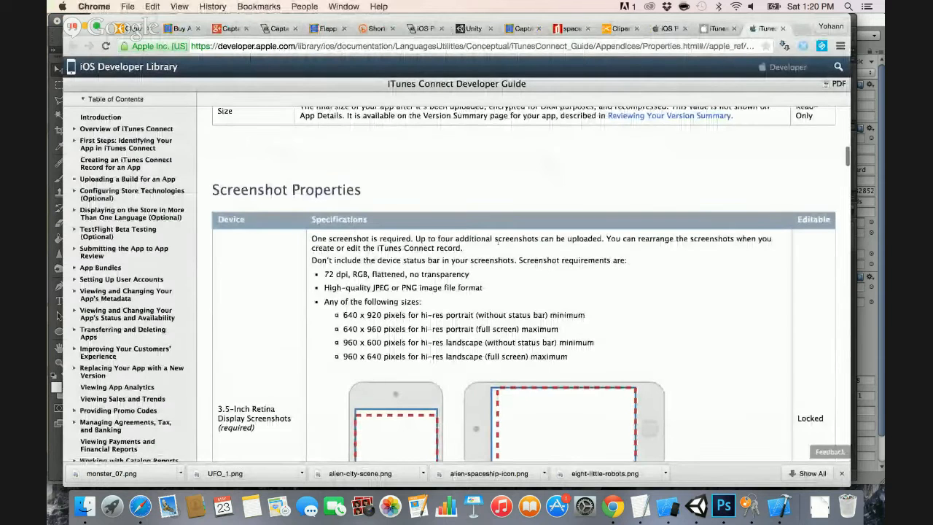
scroll(496, 238, down, 5)
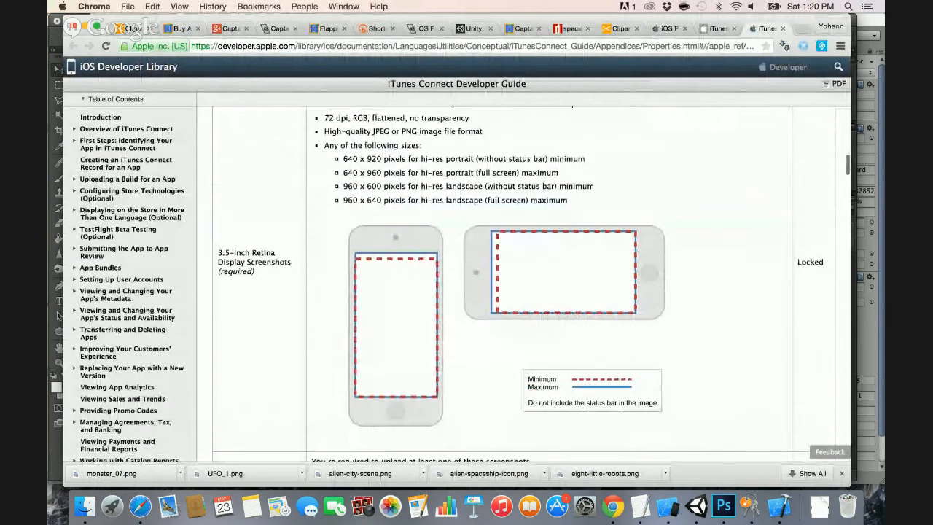
triple_click(372, 158)
click(366, 173)
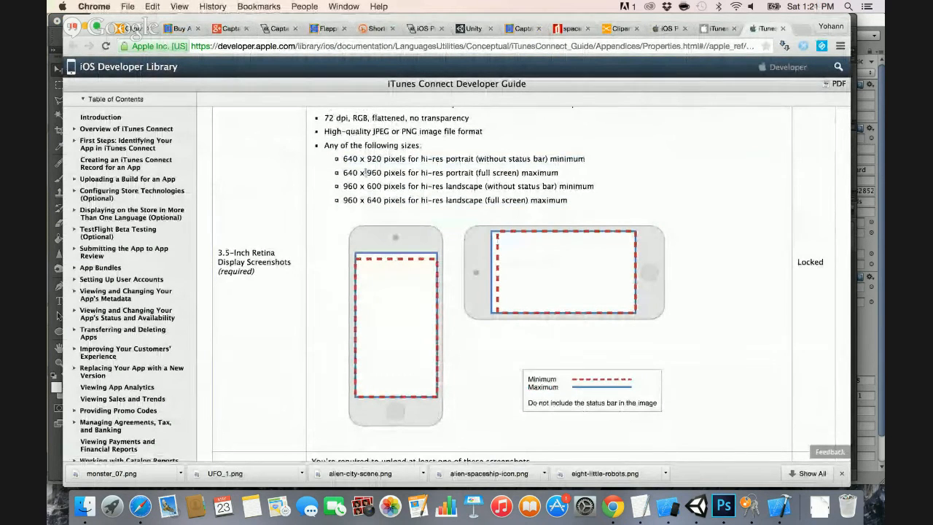
scroll(366, 173, down, 6)
scroll(366, 173, down, 6)
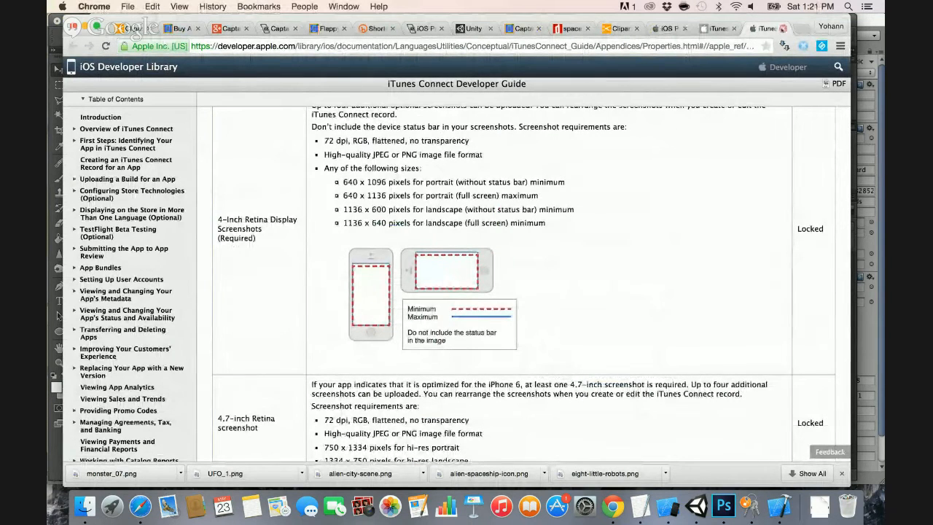
click(783, 28)
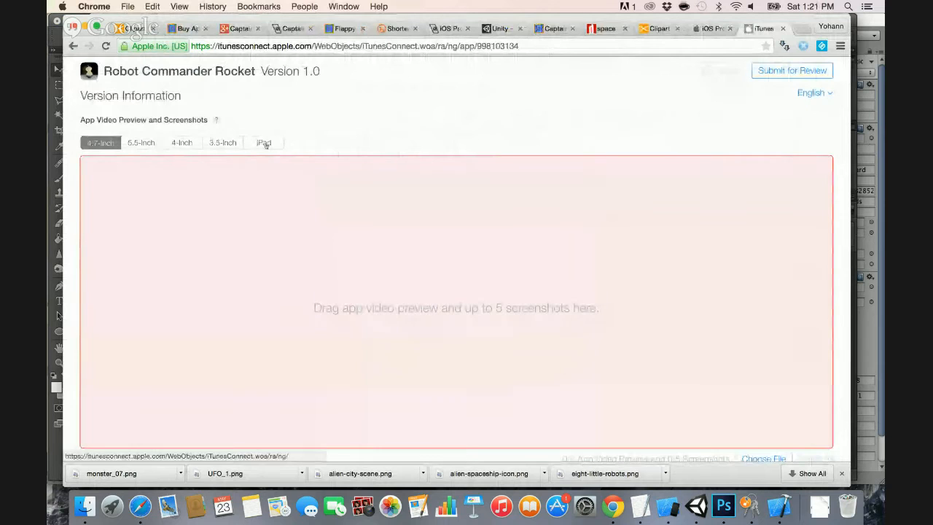
Upload inapp-ss.png from the Captain Rocket Robot folder in unity_projects as the 3.5-inch screenshot.
click(223, 142)
key(super+Tab)
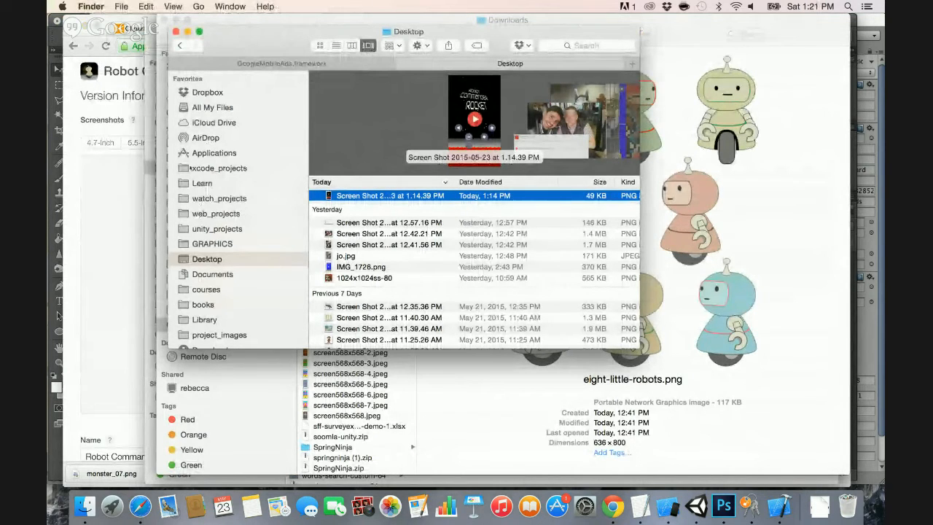
click(217, 228)
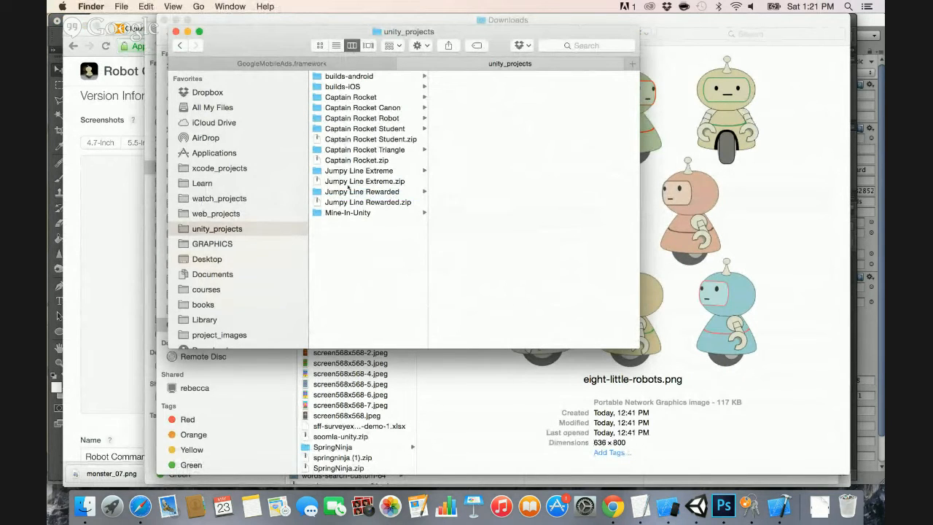
click(348, 118)
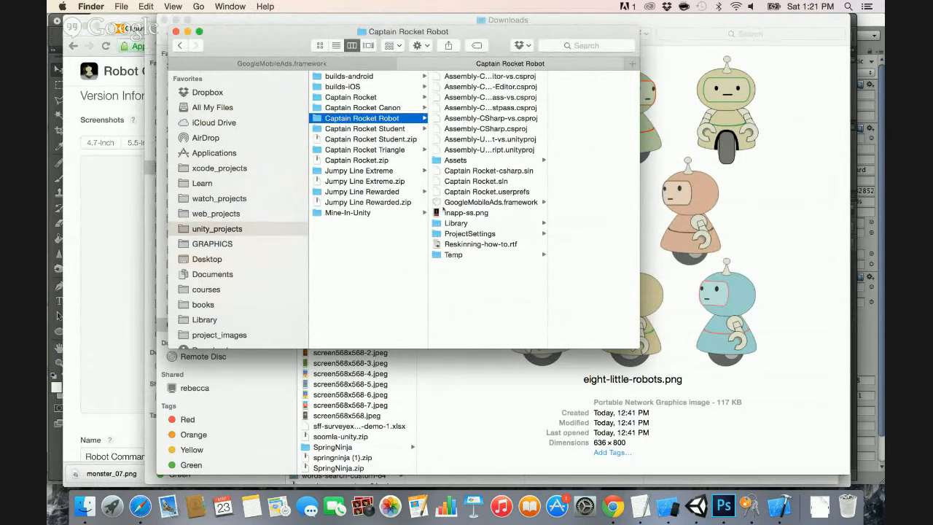
click(443, 212)
drag(442, 213, 119, 264)
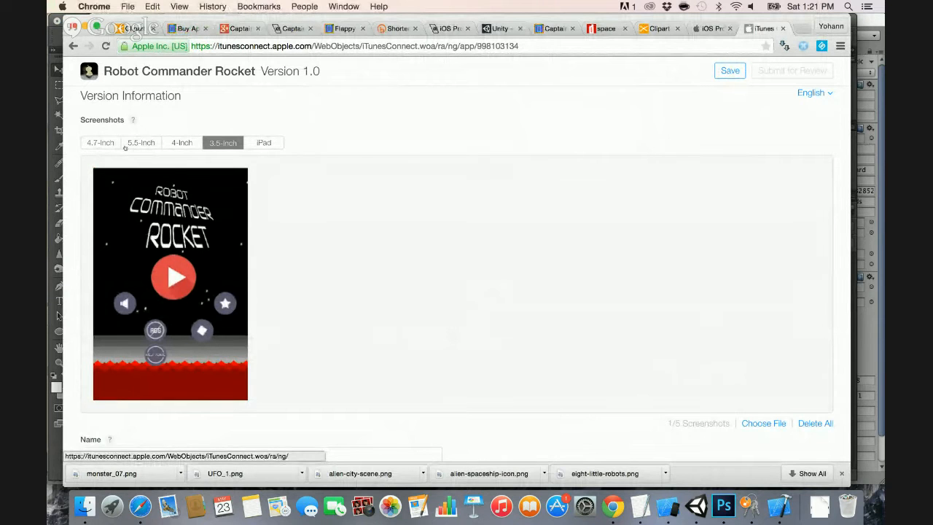
Show the 4-inch screenshot section, and open inapp-ss.png from the Captain Rocket Robot folder in Photoshop.
click(179, 144)
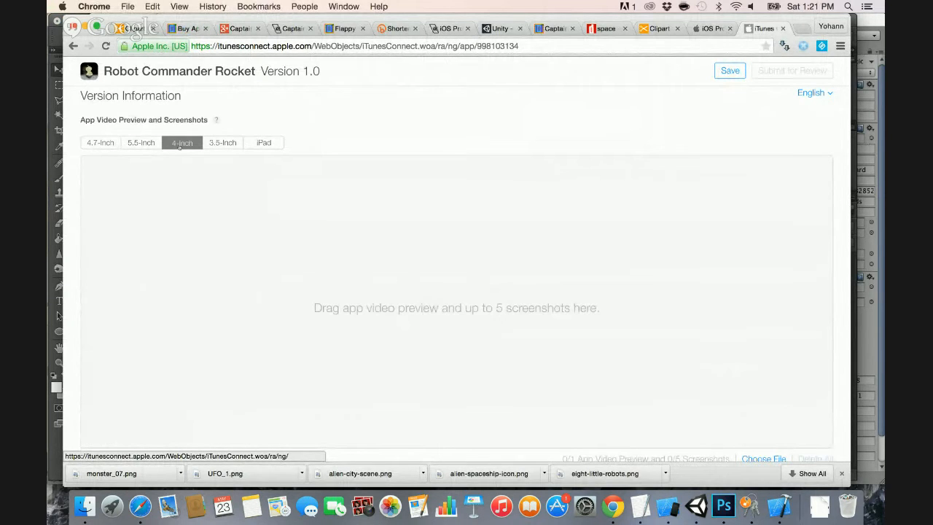
key(super+Tab)
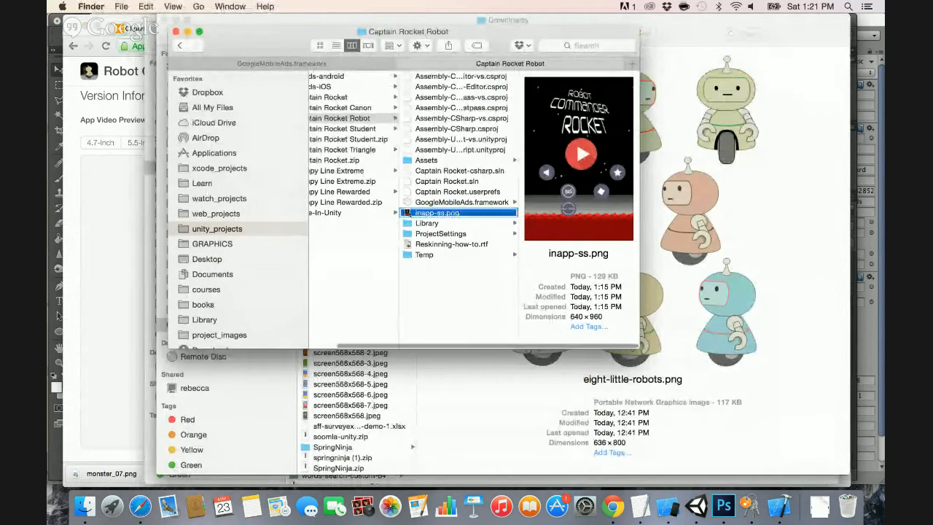
right_click(412, 213)
mouse_move(482, 229)
click(581, 260)
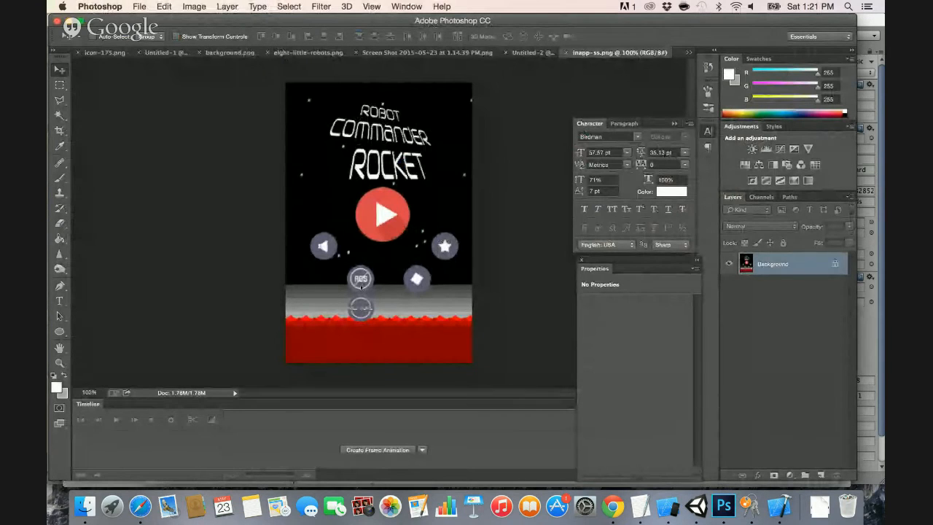
Export inapp-ss.png for web as PNG-24 with proportional scaling to a height of 1136 px, named 6-inapp-ss.png, in the Captain Rocket Robot folder.
key(super+alt+shift+s)
double_click(598, 363)
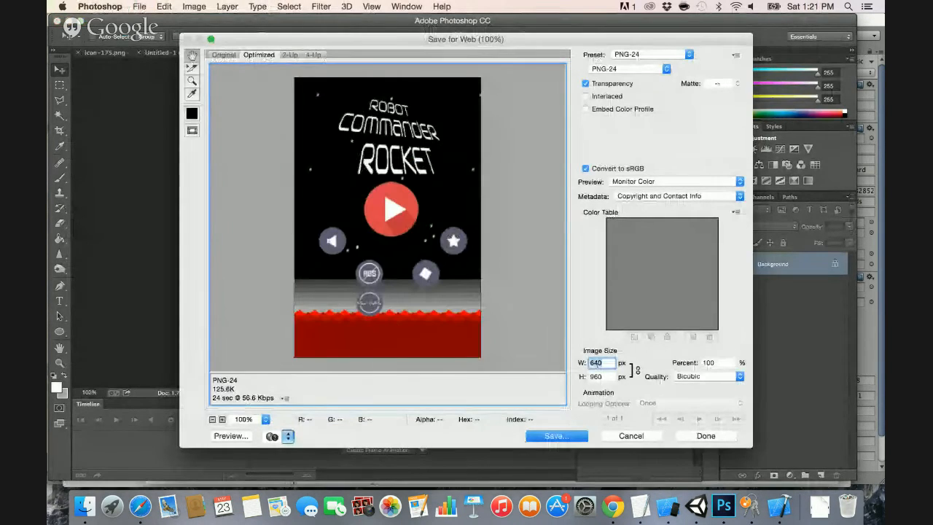
double_click(599, 377)
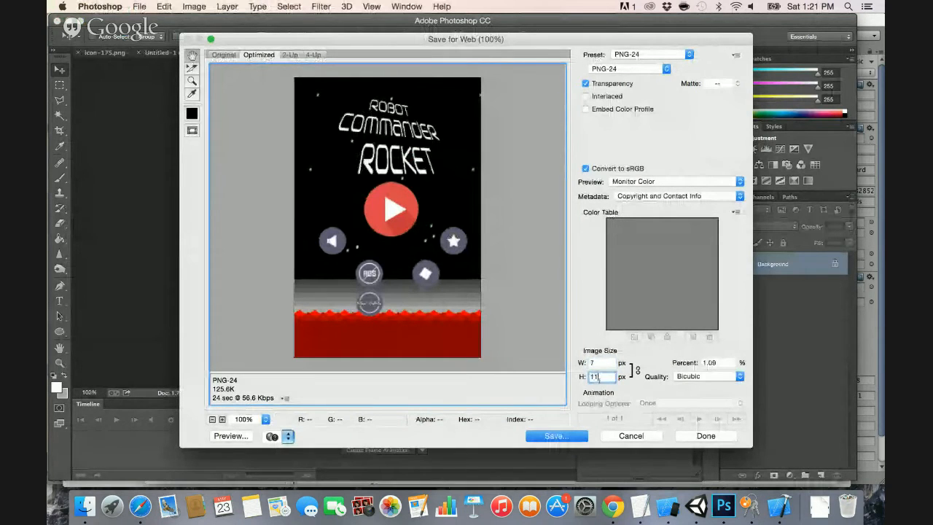
text(1136)
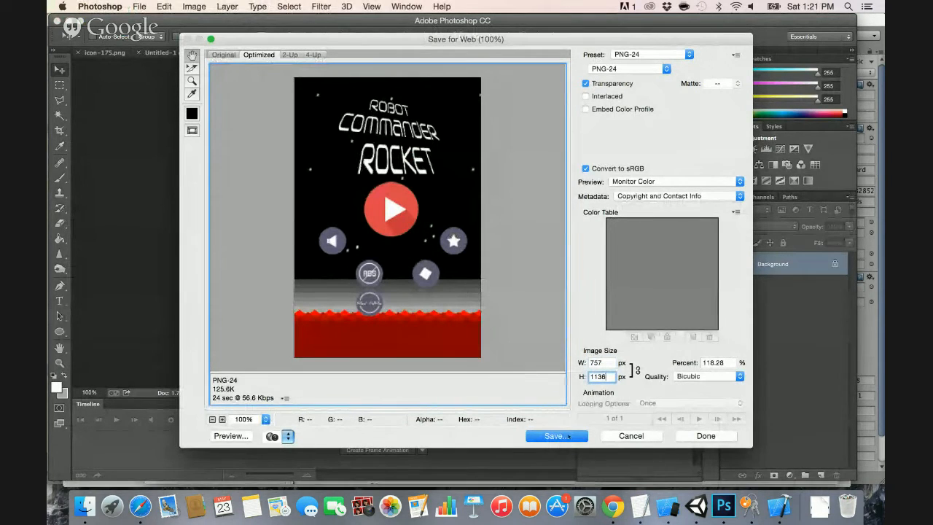
click(569, 436)
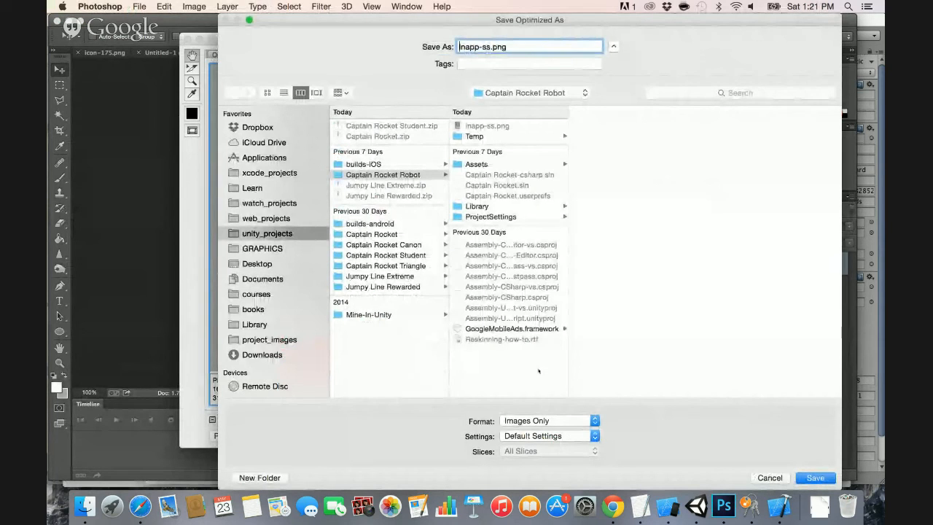
text(6-)
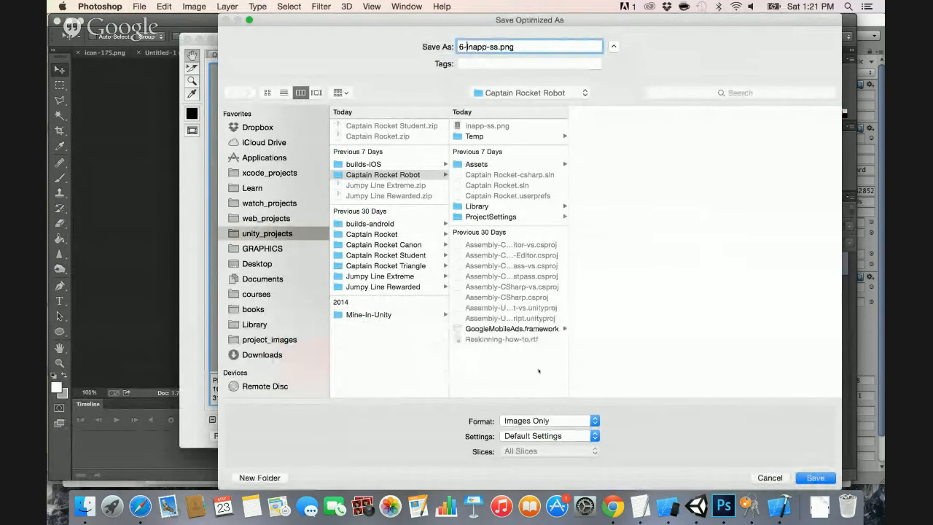
key(Return)
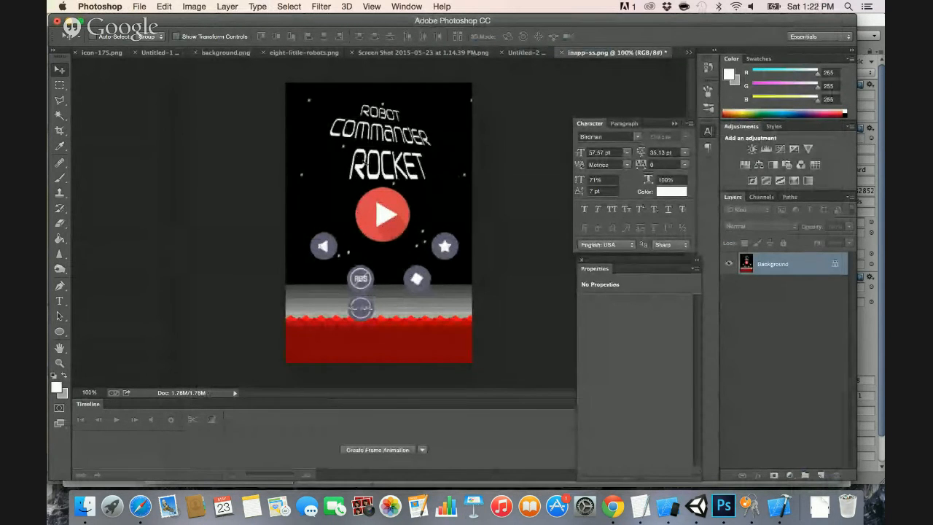
Switch to Finder and try to upload 6-inapp-ss.png as the 4-inch screenshot in iTunes Connect, then open the screenshot requirements.
key(super+Tab)
key(super+Tab)
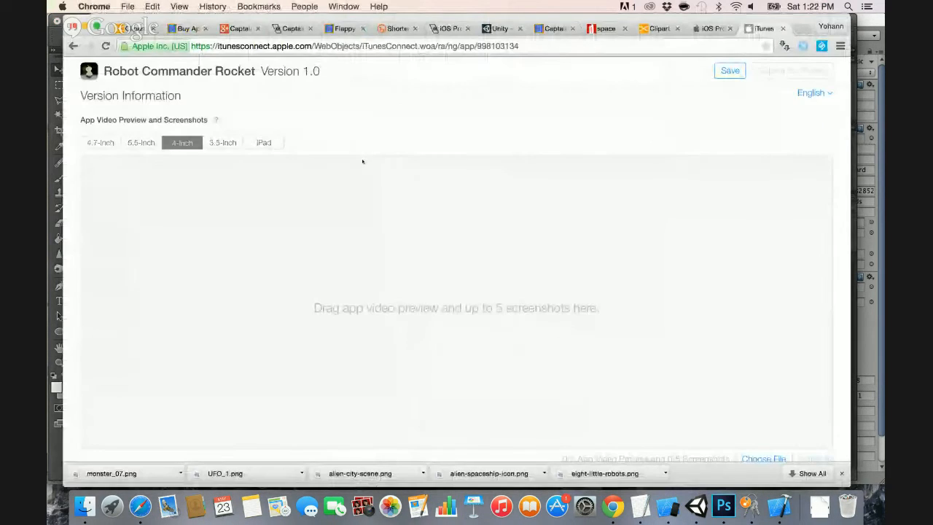
key(super+Tab)
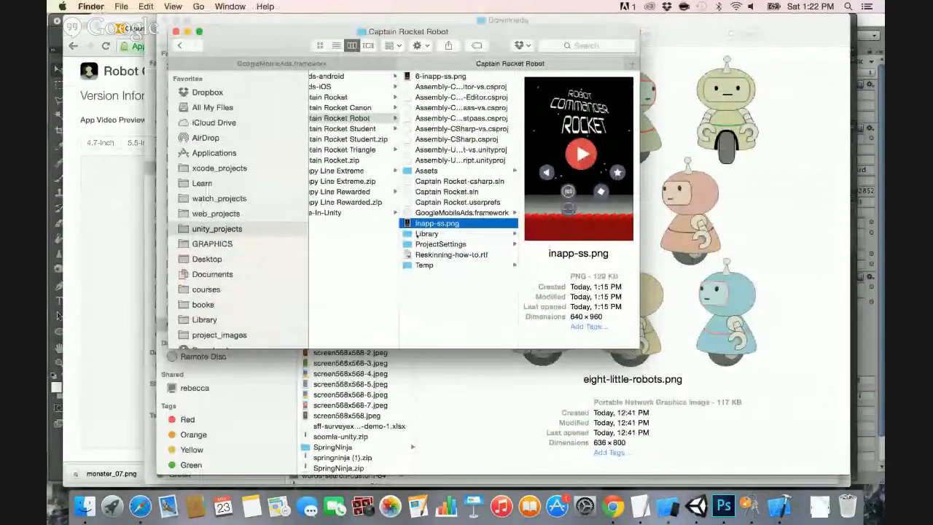
drag(409, 78, 111, 244)
click(113, 257)
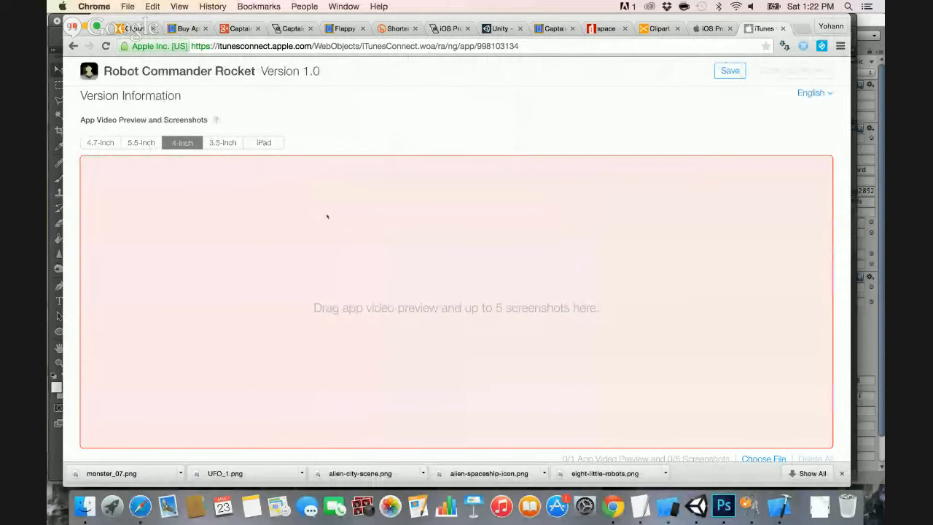
key(super+Tab)
drag(437, 223, 128, 262)
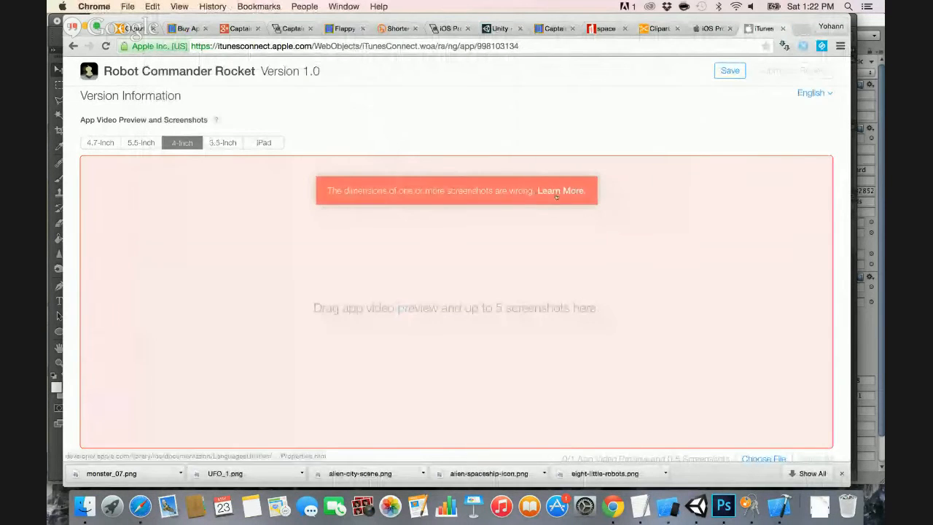
click(556, 196)
Check the pixel dimensions of 6-inapp-ss.png in the Captain Rocket Robot folder.
key(super+Tab)
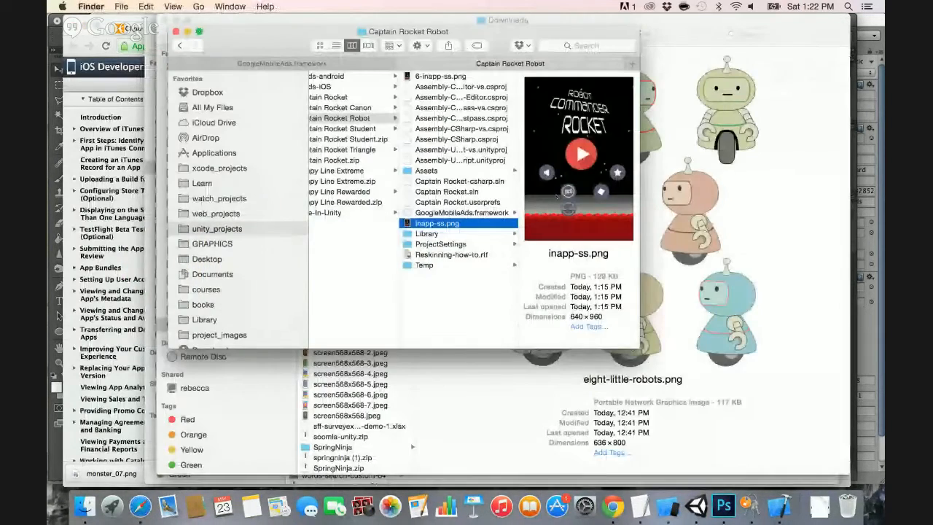
click(430, 77)
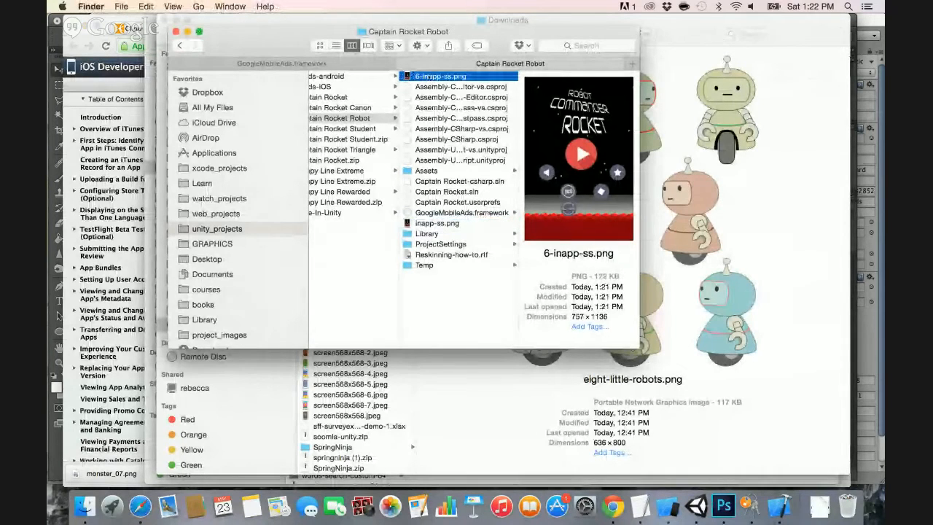
right_click(430, 77)
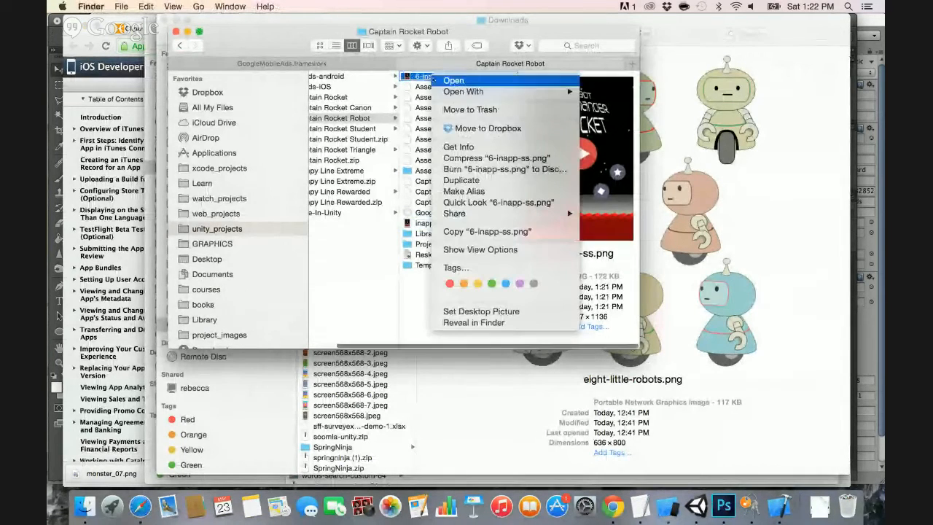
mouse_move(510, 91)
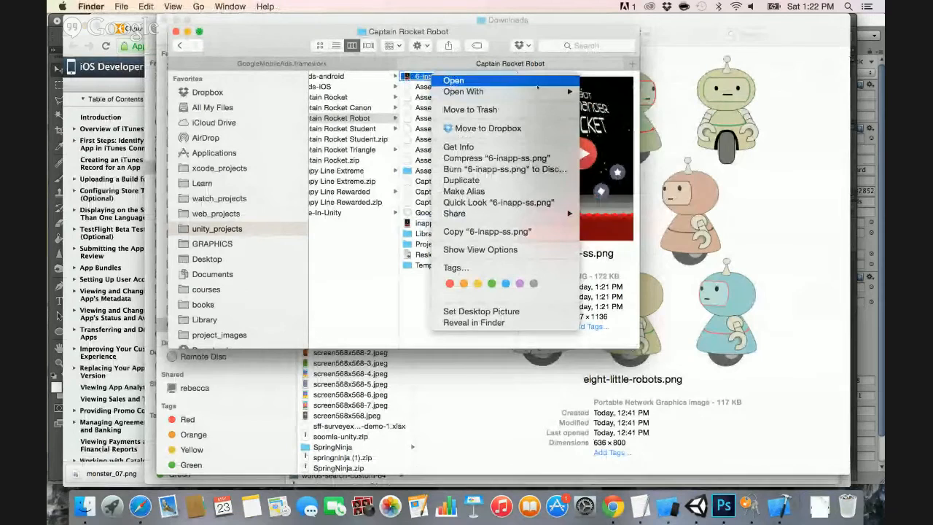
click(662, 32)
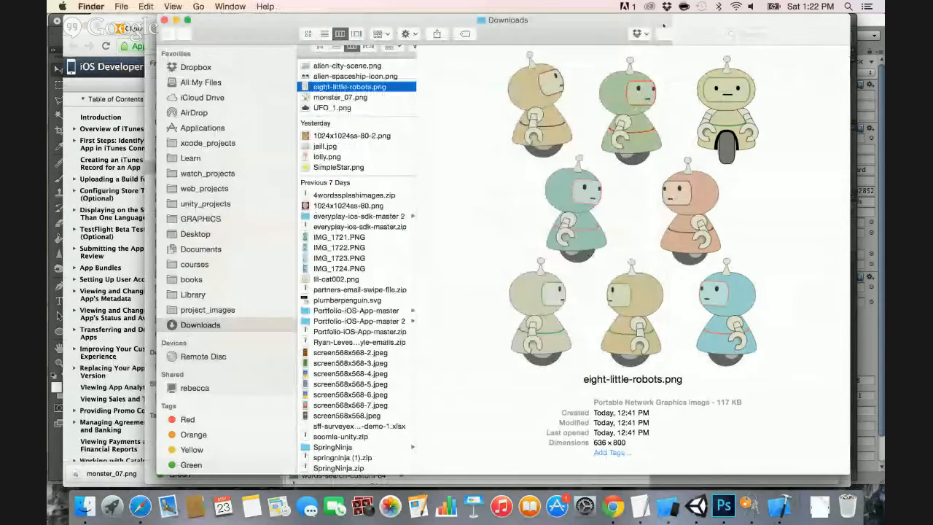
In Photoshop, export inapp-ss.png for web as PNG-24 with unlinked proportions at 640 x 1136 px, replacing 6-inapp-ss.png.
key(super+Tab)
key(super+Tab)
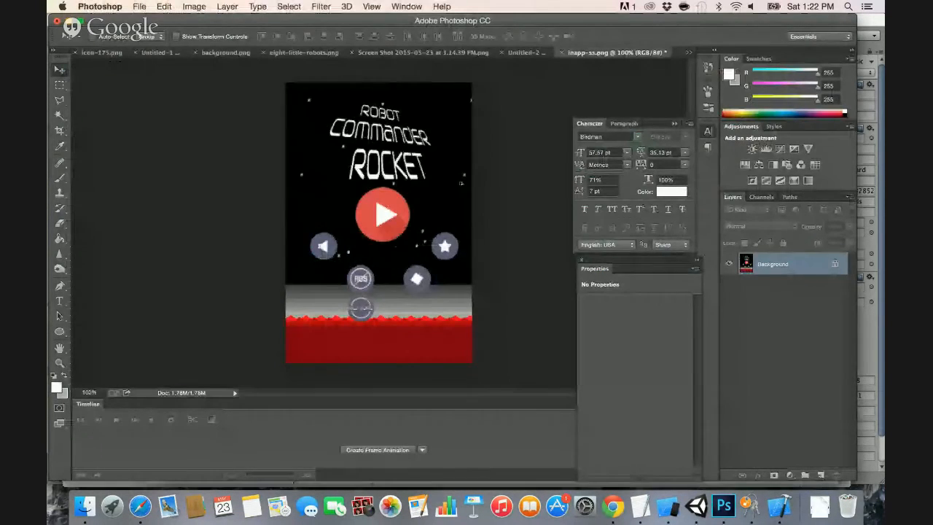
key(super+alt+shift+s)
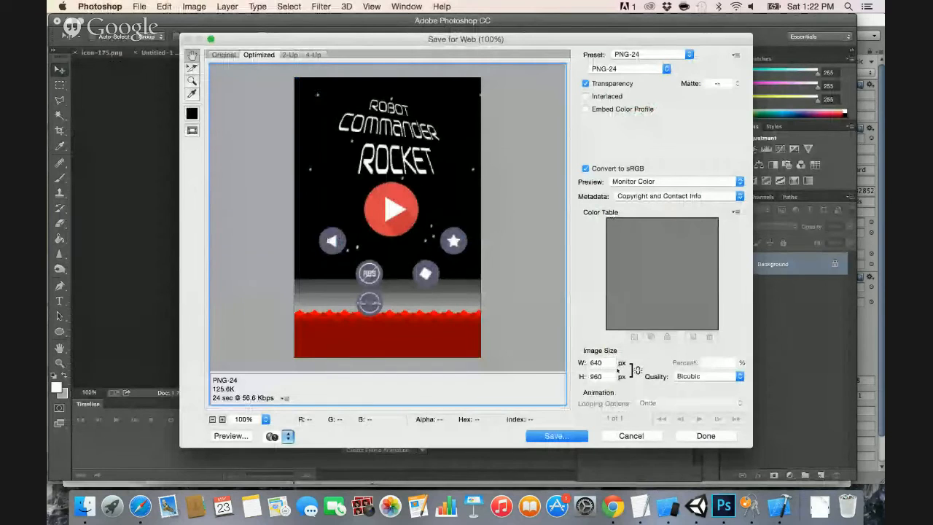
double_click(596, 376)
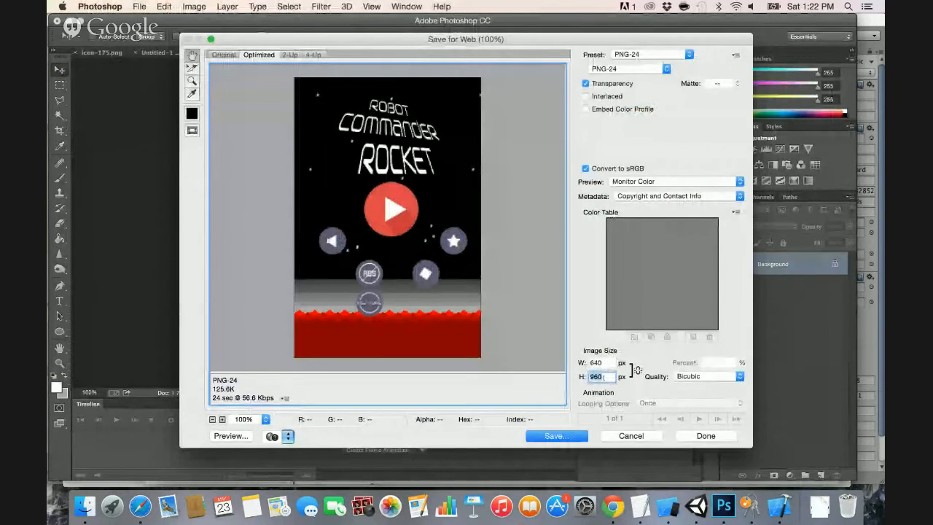
text(1136)
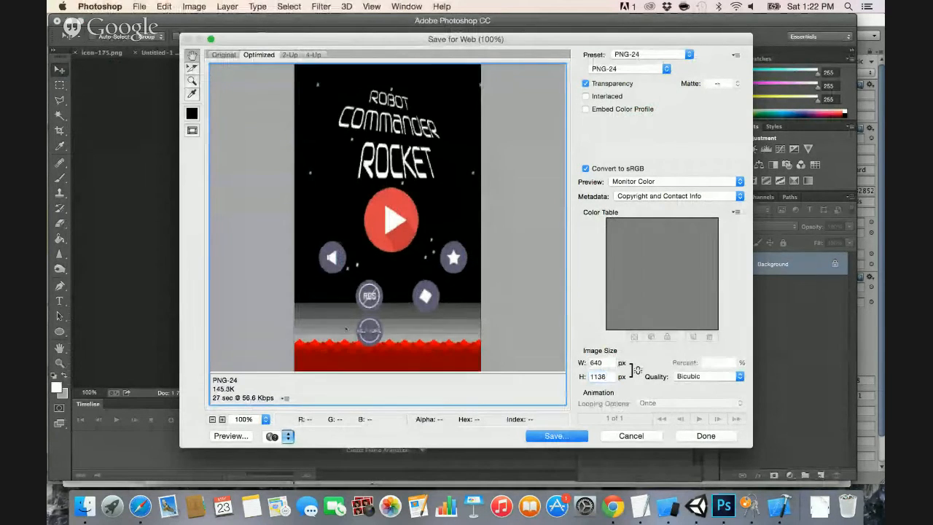
key(Return)
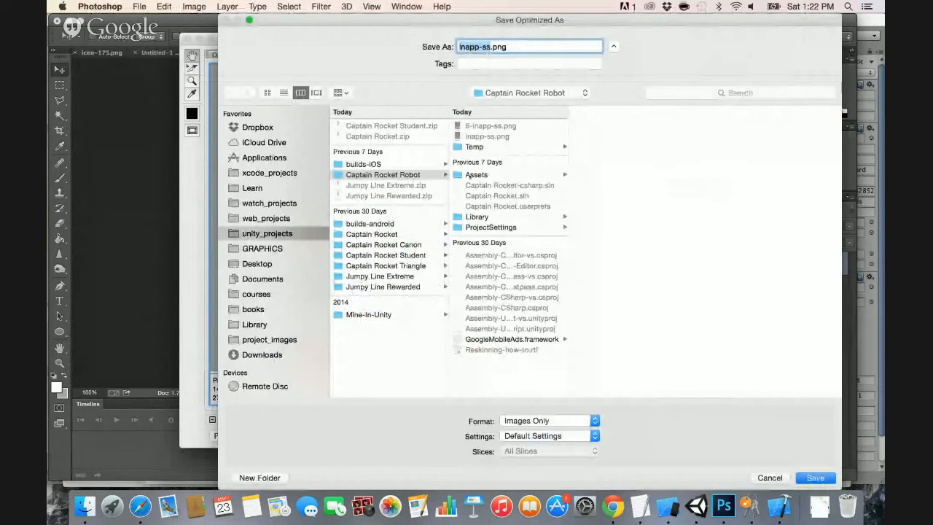
key(Return)
key(Return)
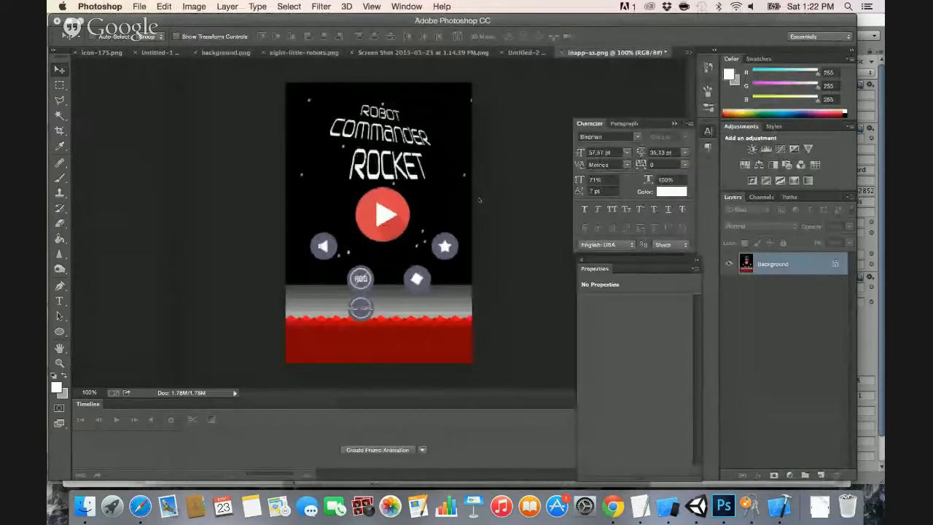
Return to the app version page in Chrome and upload the re-exported 6-inapp-ss.png from Finder as the 4-inch screenshot.
key(super+Tab)
key(super+Tab)
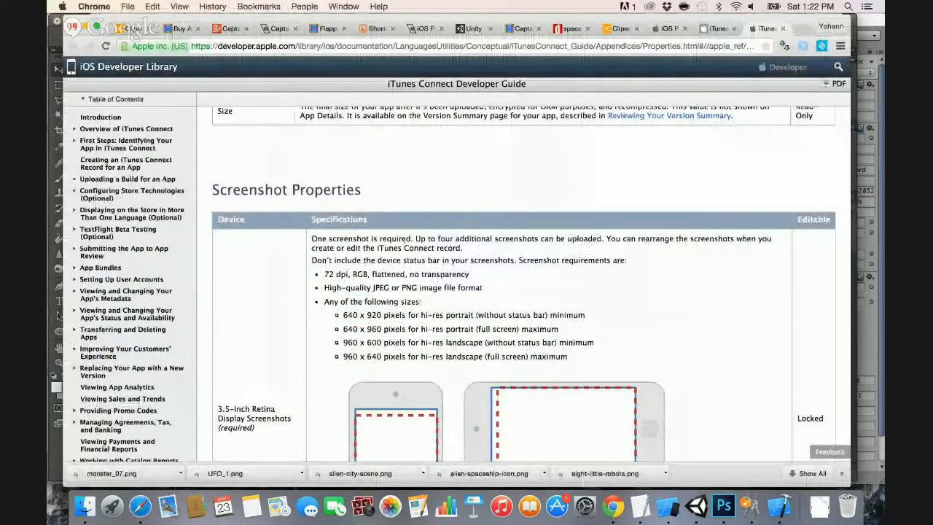
click(713, 33)
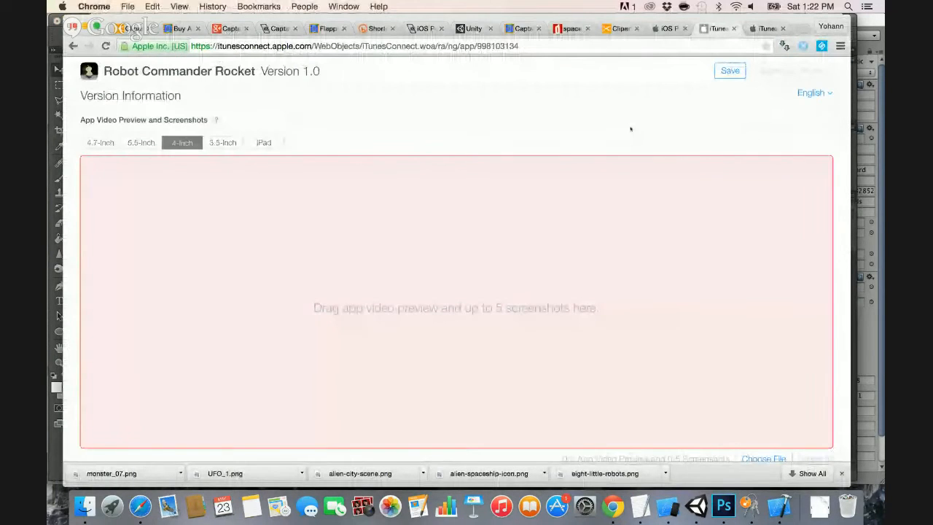
key(super+Tab)
key(super+Tab)
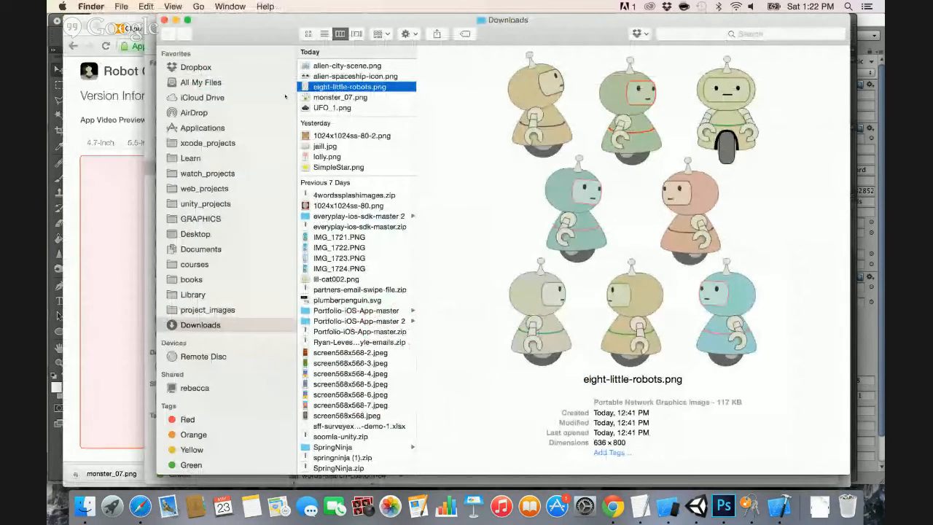
key(super+grave)
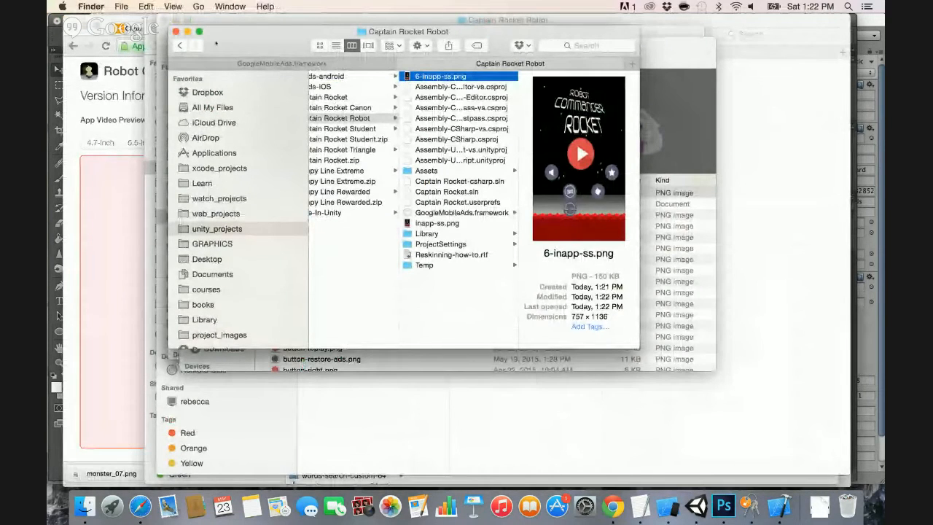
drag(423, 73, 129, 265)
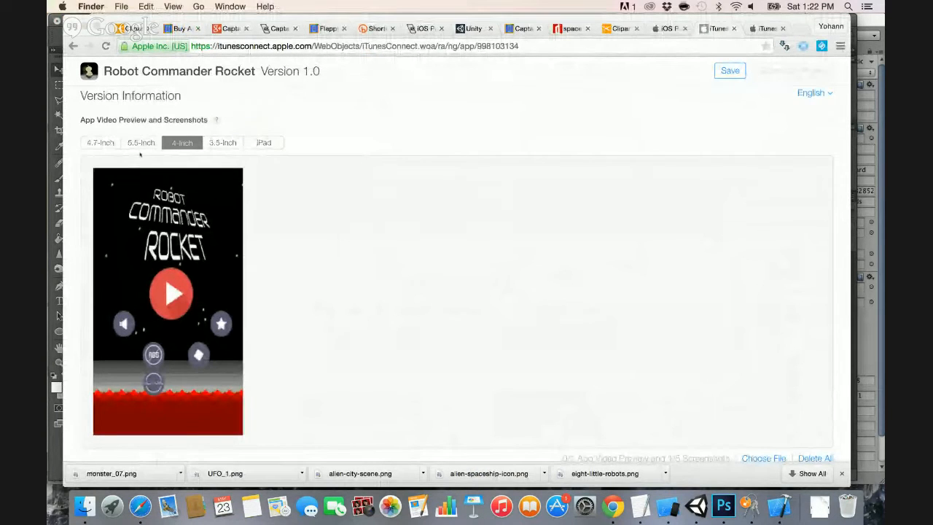
Show the 5.5-inch screenshot section and save the app version.
click(143, 145)
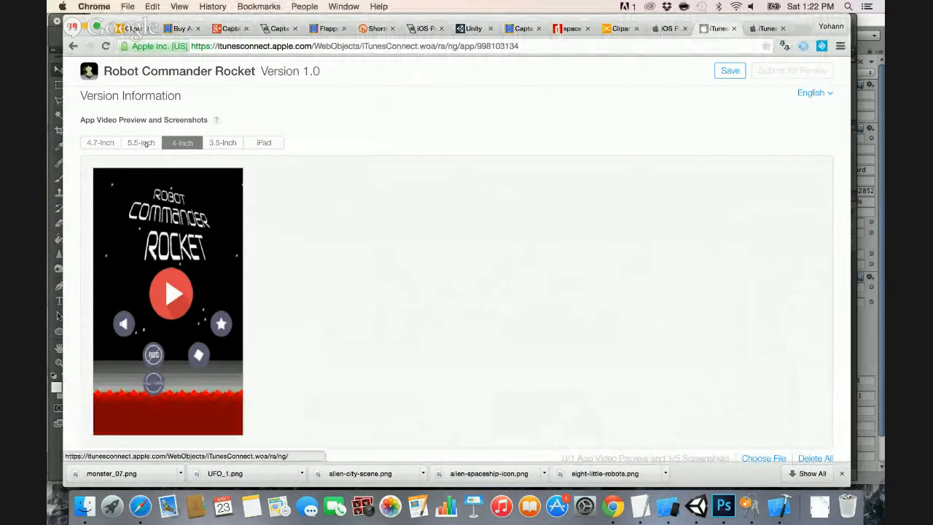
click(145, 144)
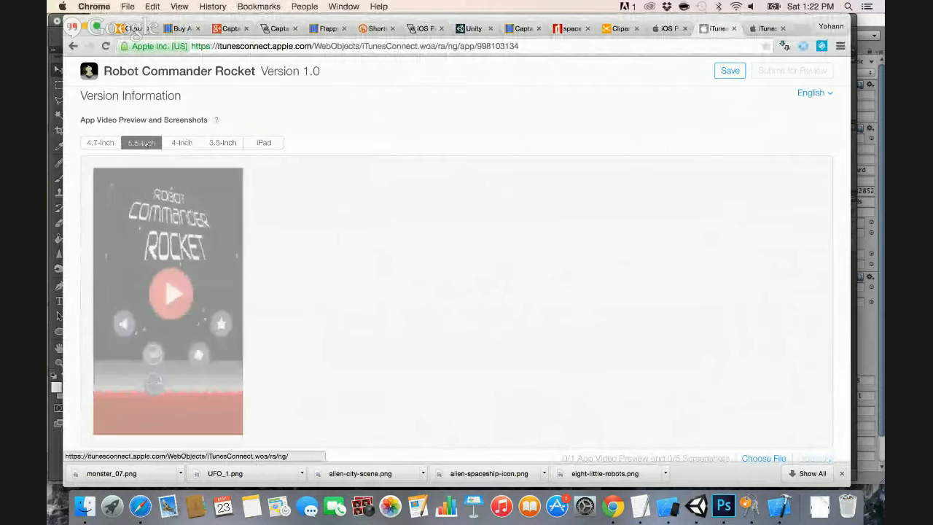
click(731, 72)
Look up the required 4.7-inch and 5.5-inch screenshot dimensions in the iTunes Connect Developer Guide.
click(766, 28)
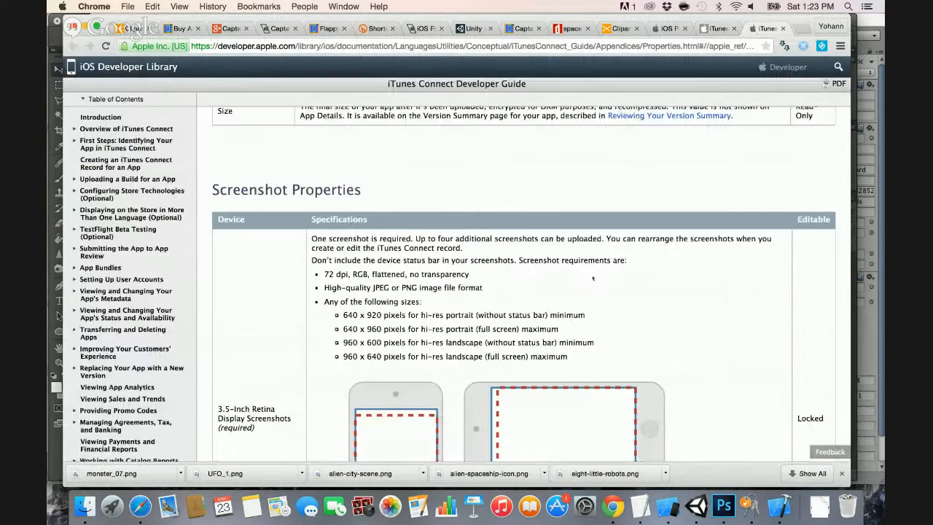
scroll(593, 278, down, 10)
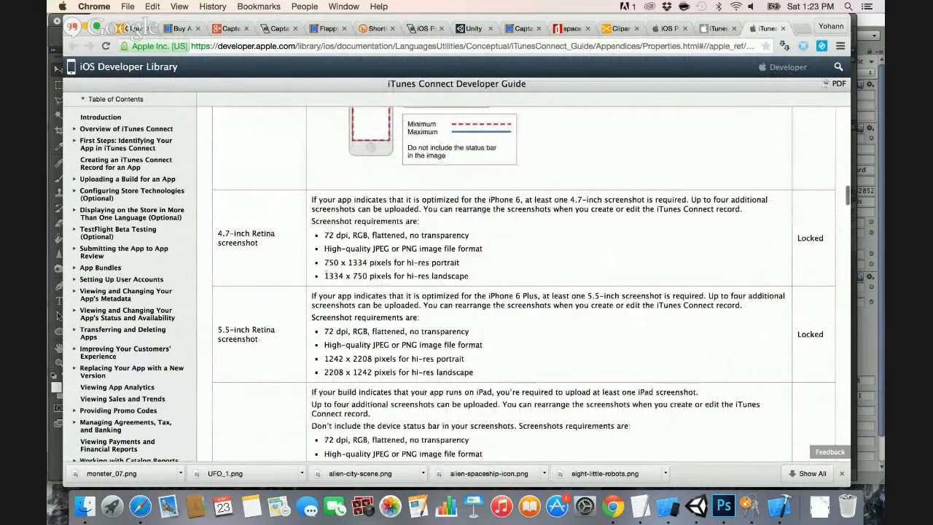
Look up the 4.7-inch screenshot size, switch to Photoshop and set the Save for Web size to 750 × 1334 px without constrained proportions.
drag(325, 276, 363, 277)
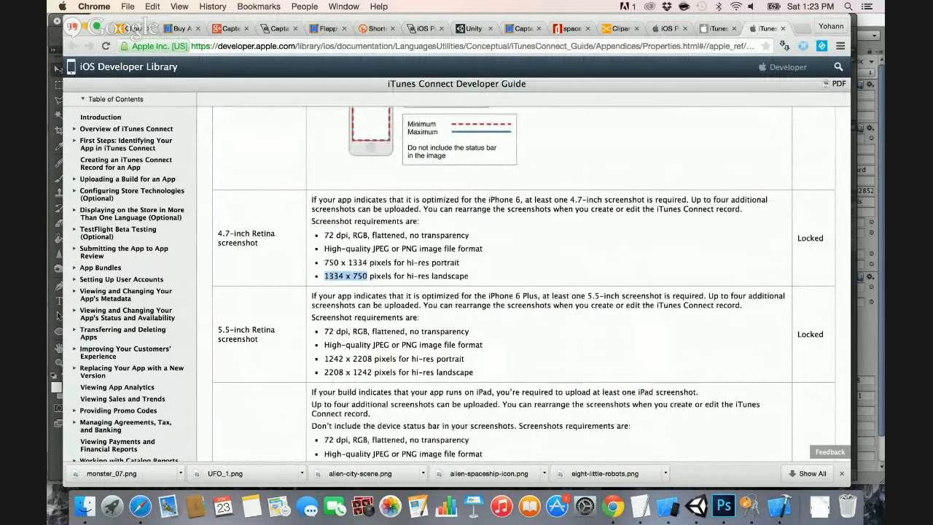
key(super+Tab)
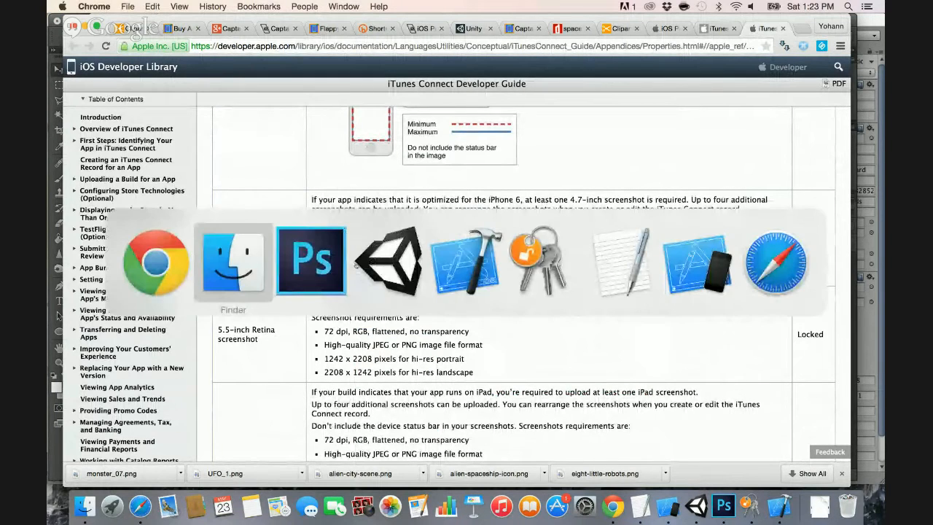
key(super+Tab)
key(super+alt+shift+s)
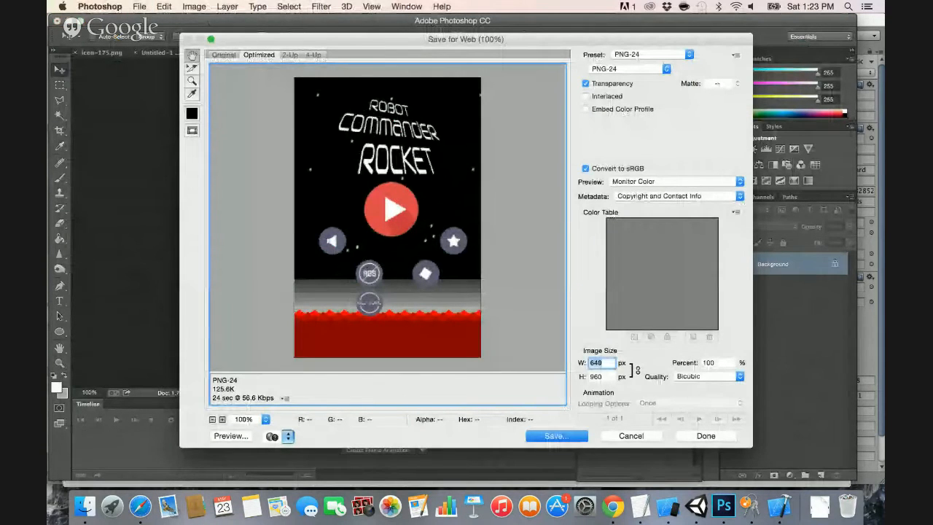
text(750)
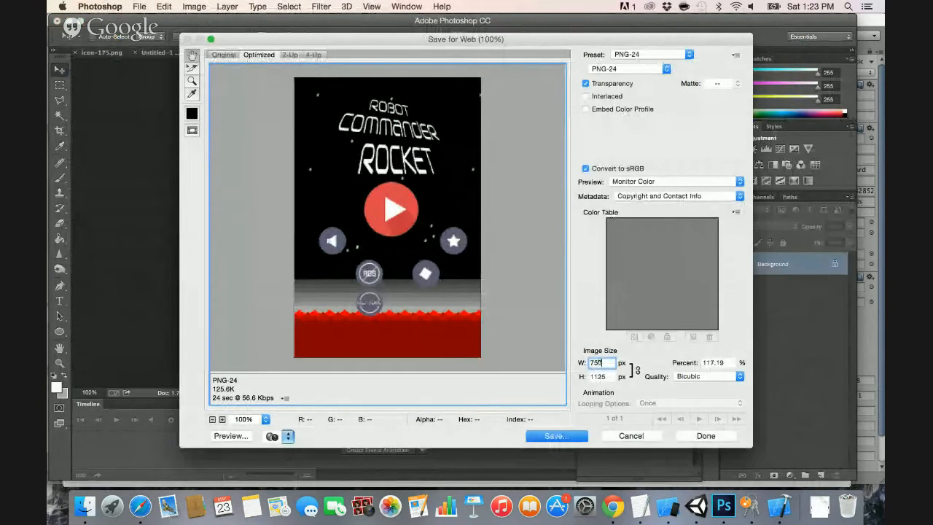
key(Tab)
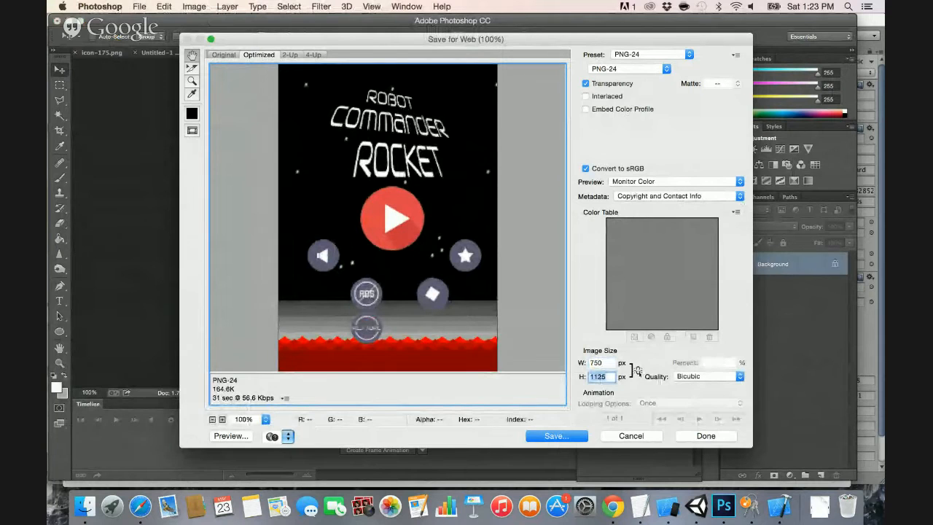
key(super+Tab)
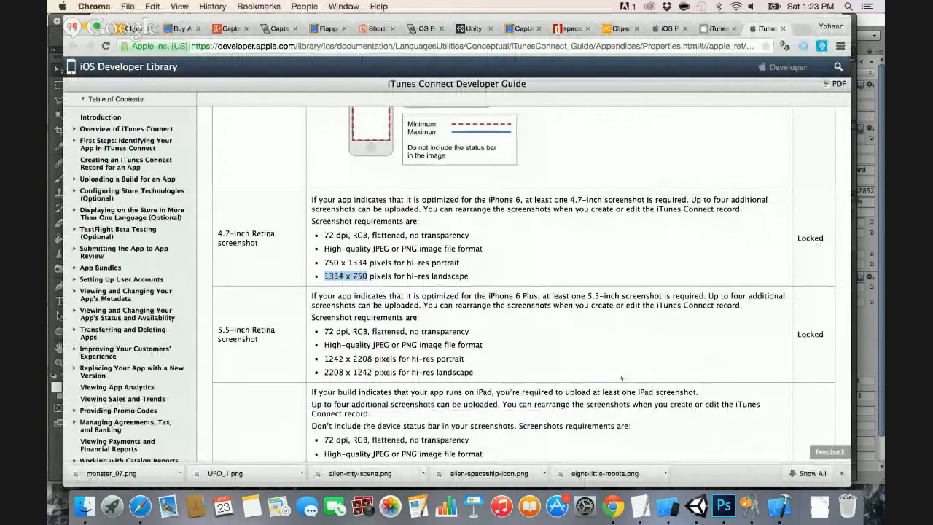
key(super+Tab)
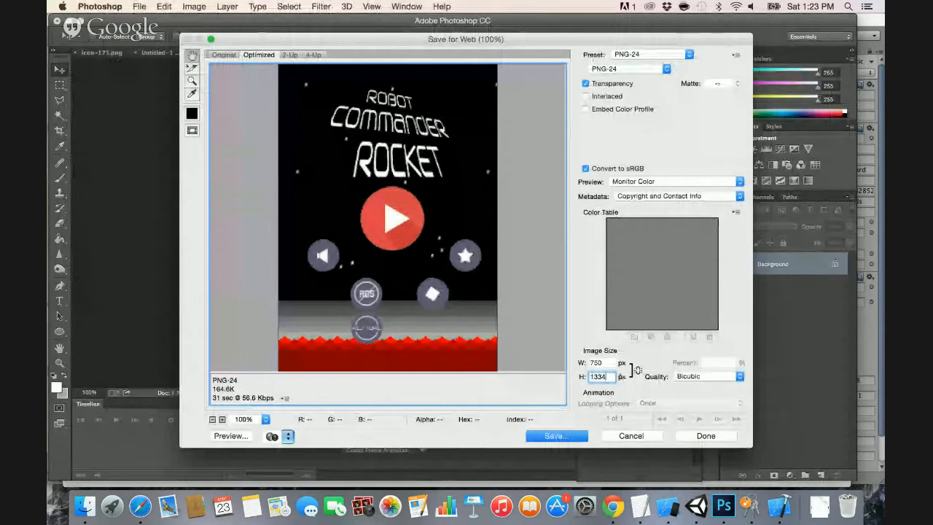
text(1334)
key(Tab)
Save the optimized image as 6b-inapp-ss.png in the Captain Rocket Robot folder.
click(556, 436)
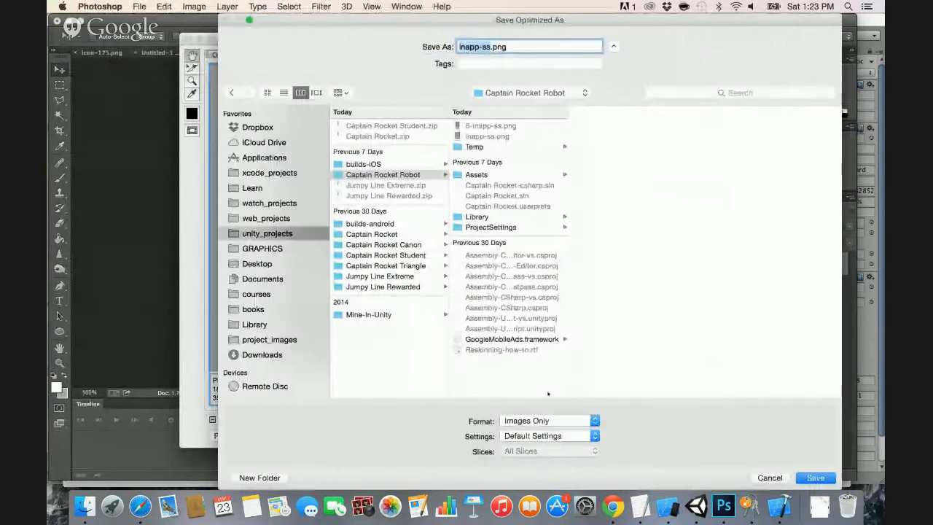
key(Left)
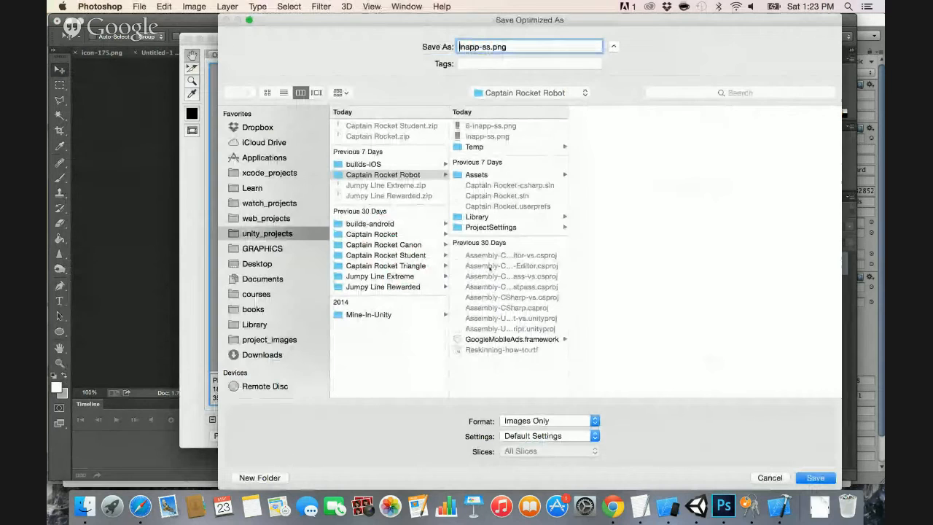
text(6b-)
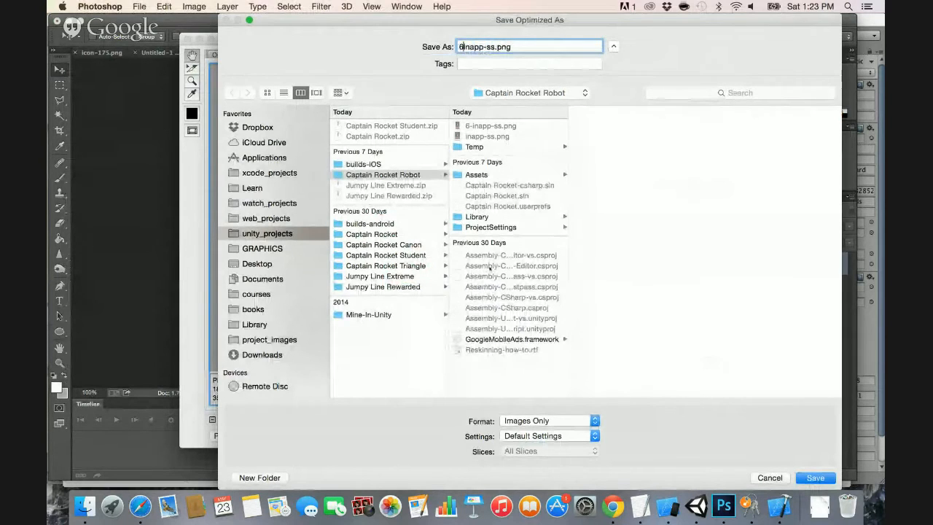
key(Return)
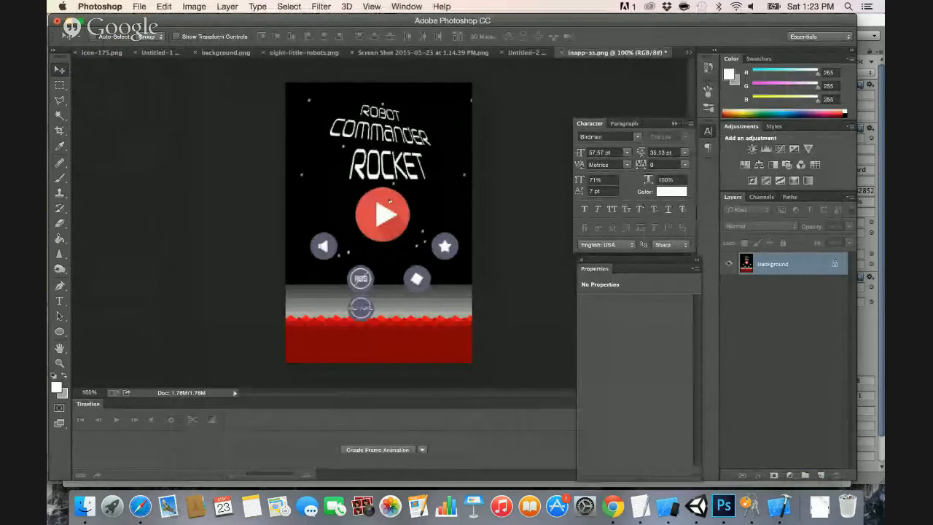
Switch to iTunes Connect in Chrome and try to add 6b-inapp-ss.png from Finder to the app's 5.5-inch screenshots.
key(super+Tab)
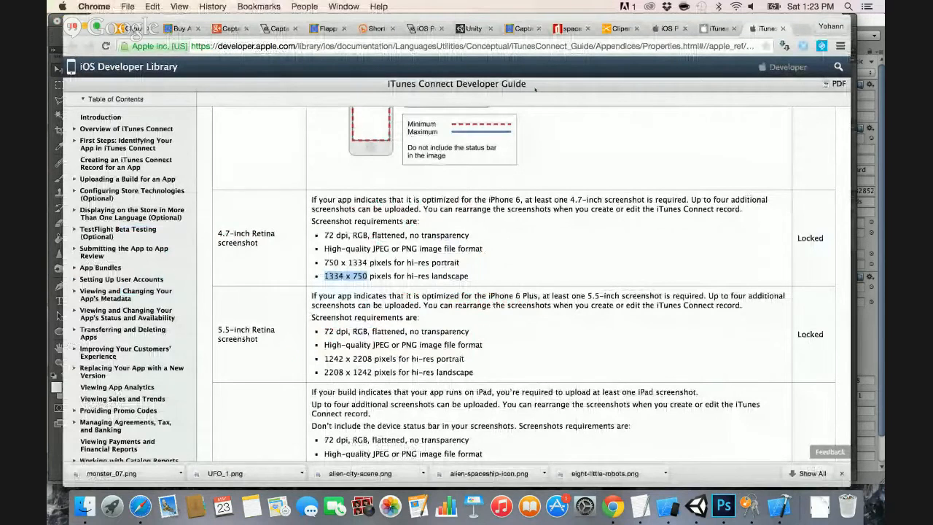
click(712, 28)
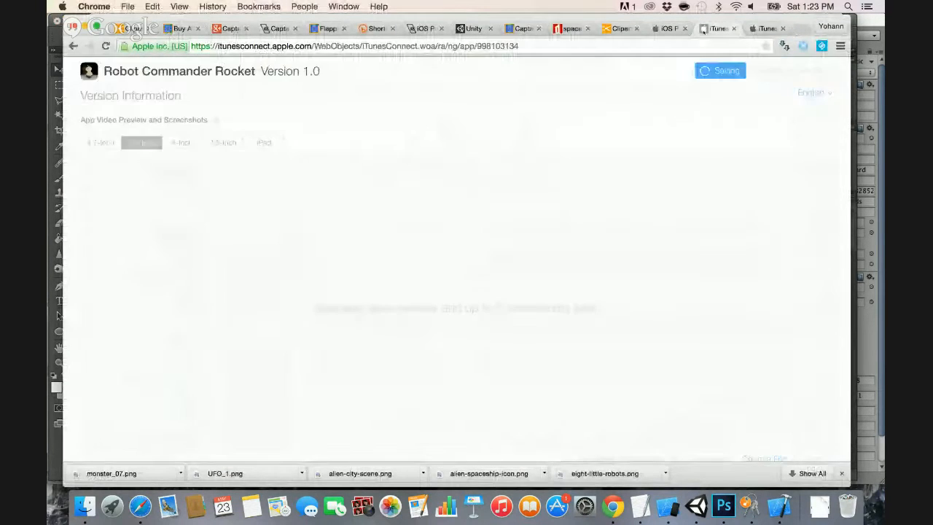
key(super+Tab)
key(super+Tab)
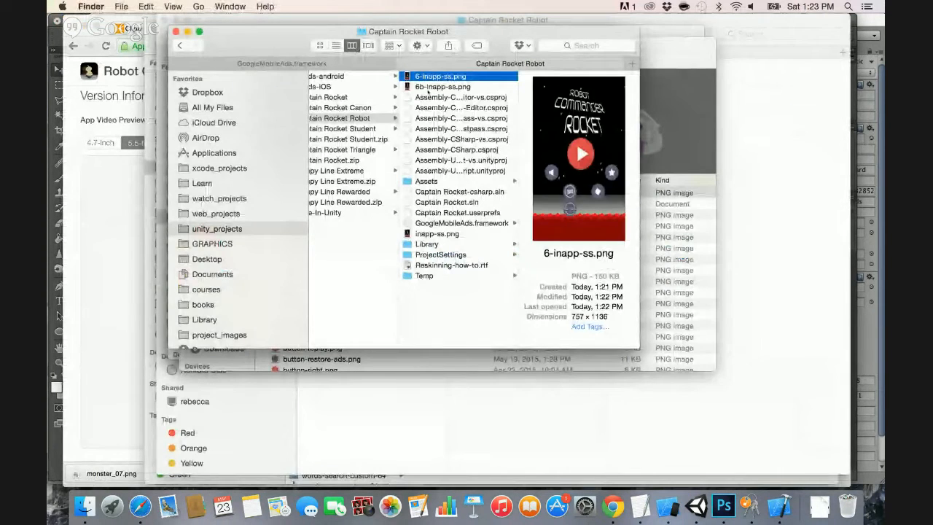
click(437, 87)
drag(438, 86, 119, 311)
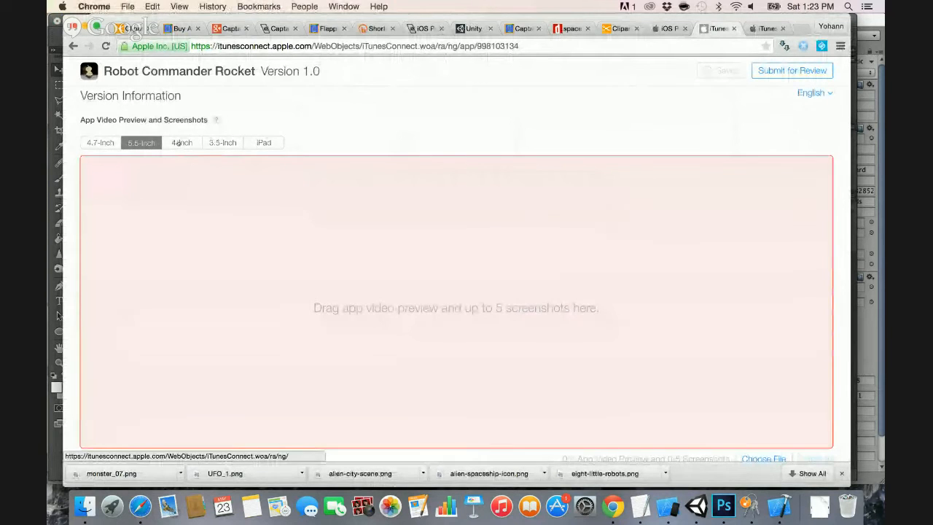
Compare the dimensions of 6b-inapp-ss.png in Finder with the 4.7-inch and 5.5-inch screenshot requirements in the iTunes Connect Developer Guide.
click(765, 28)
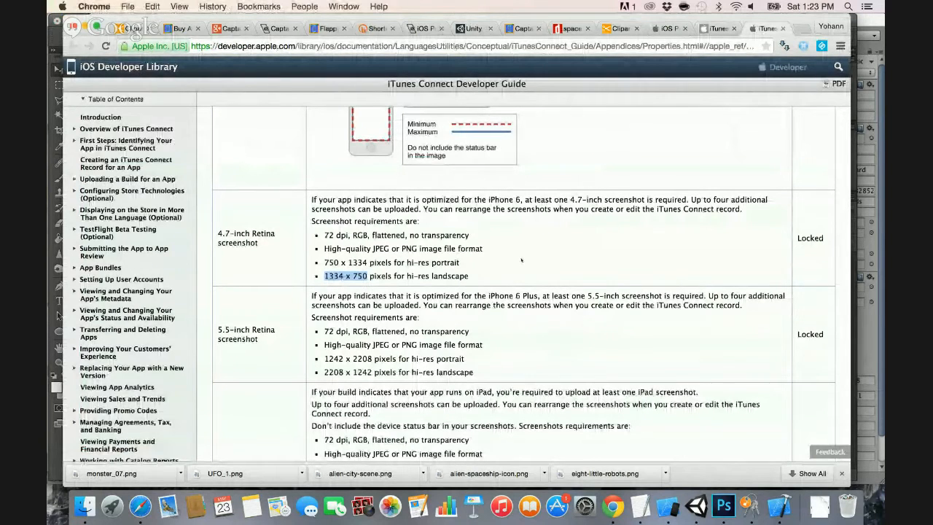
key(super+Tab)
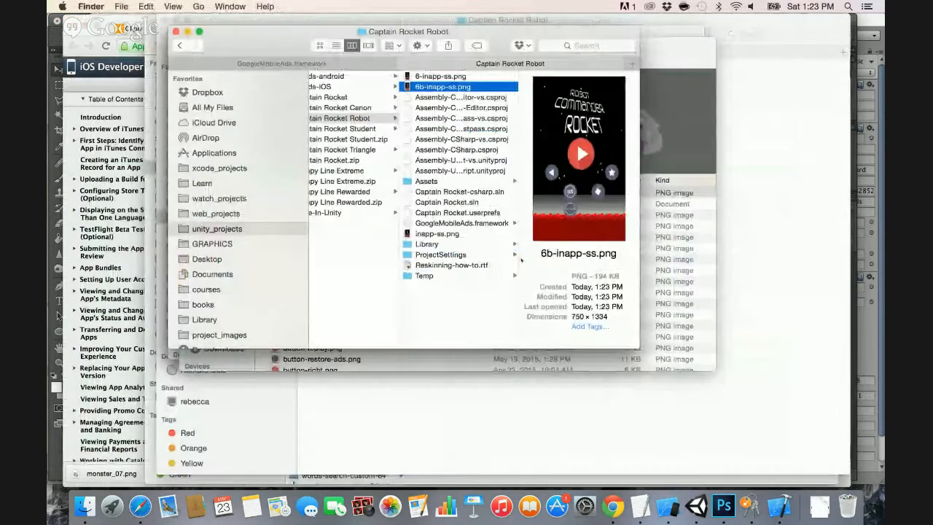
key(Up)
key(Down)
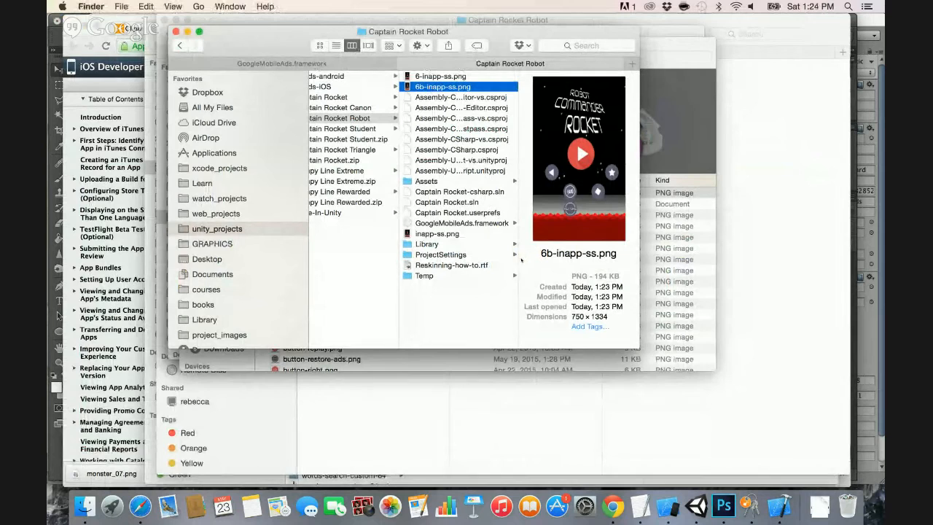
key(super+Tab)
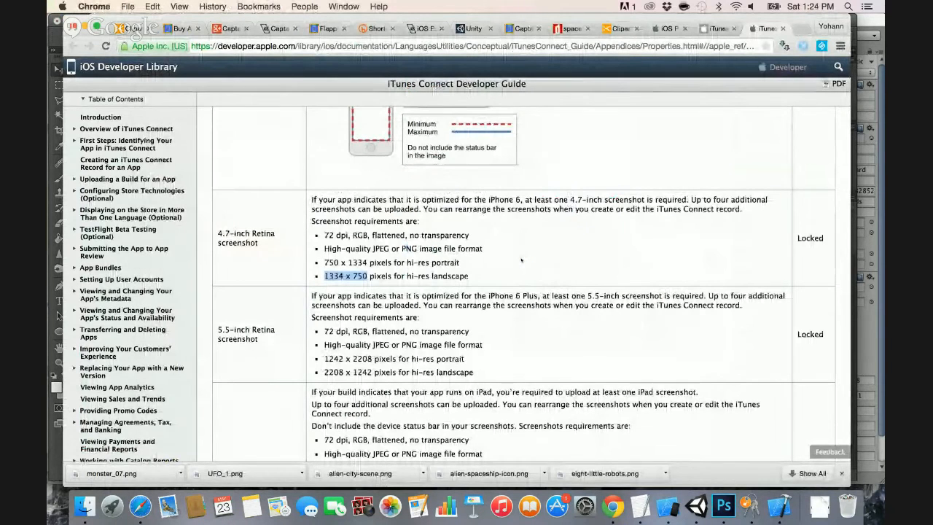
scroll(521, 260, up, 1)
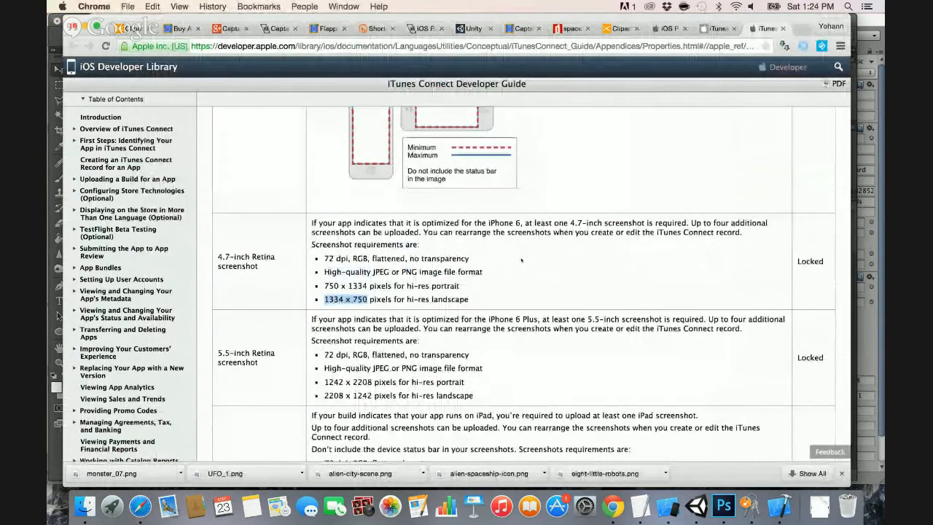
scroll(521, 260, down, 2)
scroll(343, 305, down, 2)
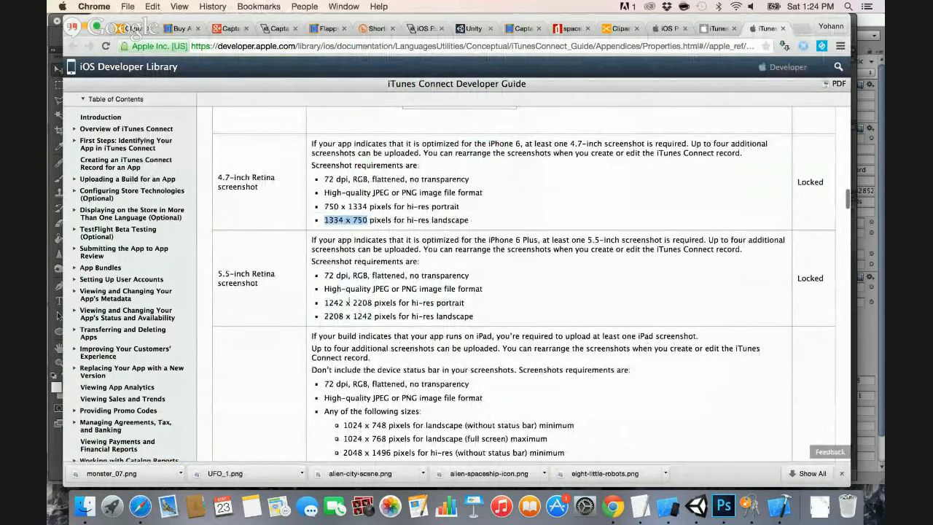
Switch to Photoshop and quit it, discarding the unsaved changes in the open documents.
key(super+Tab)
key(super+Tab)
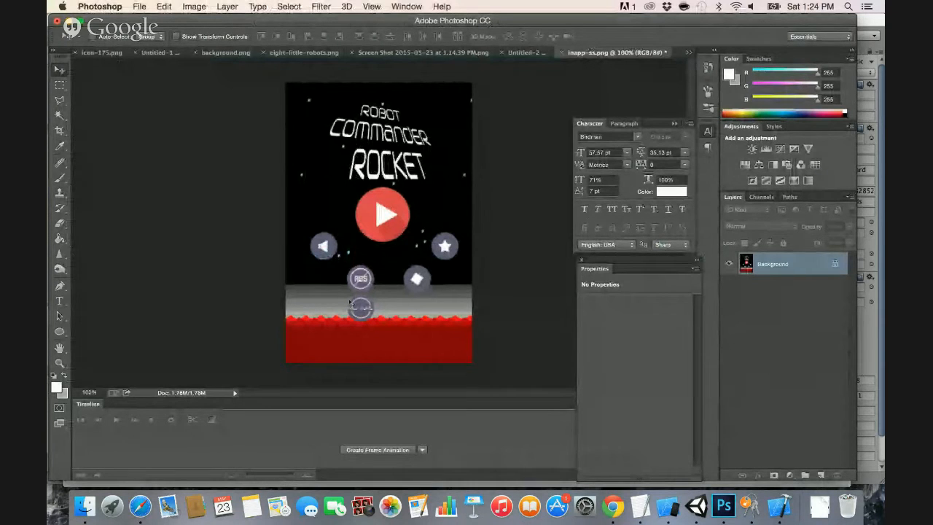
key(super+q)
click(423, 183)
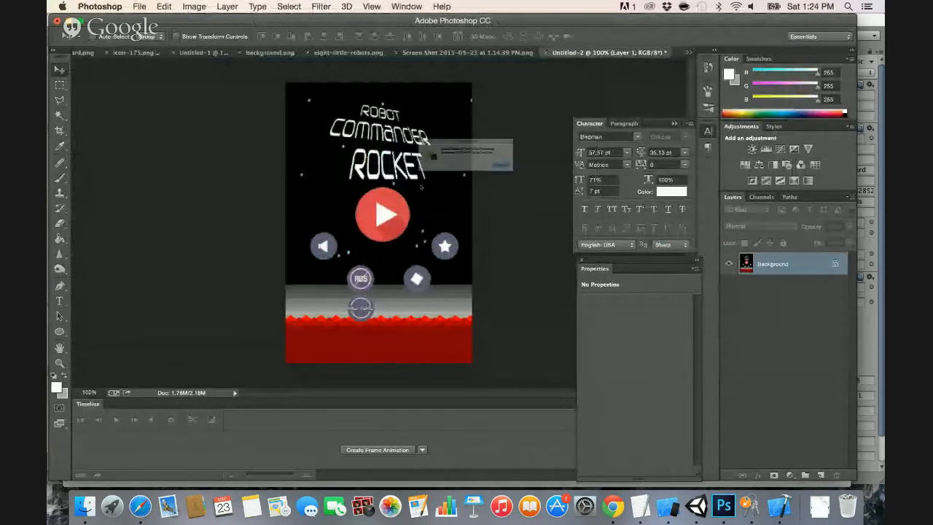
click(426, 183)
click(426, 182)
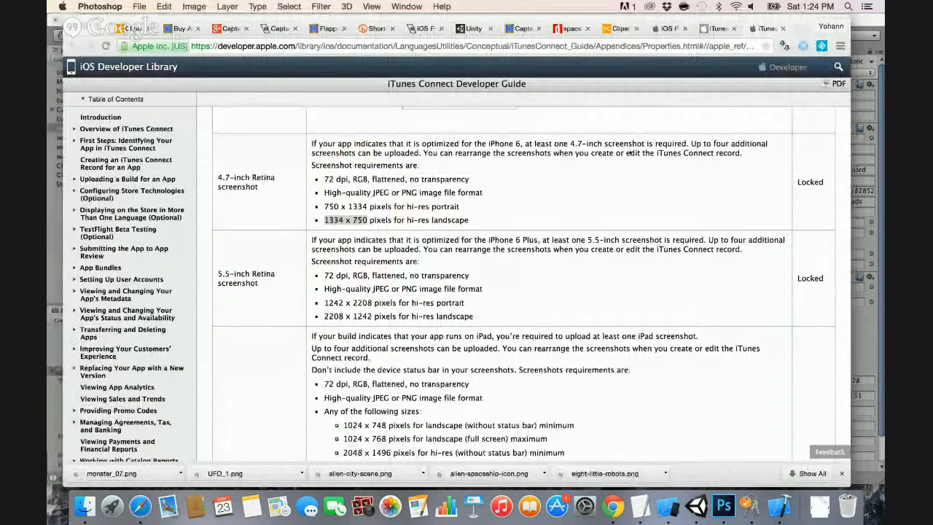
Go through the running applications and quit Keychain Access.
key(super+Tab)
key(super+Tab)
key(super+Tab)
key(super+Tab)
key(super+Tab)
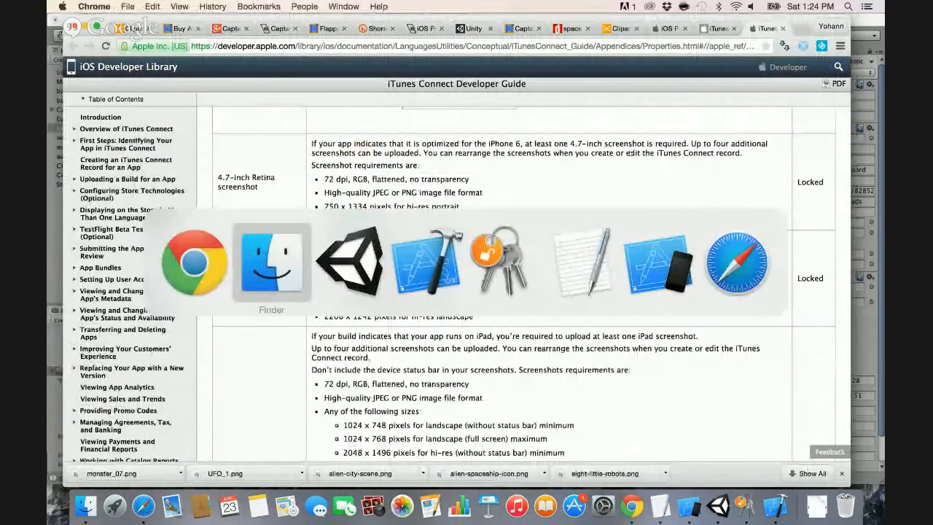
key(super+Tab)
key(super+Tab)
key(super+Tab)
key(super+Tab)
key(super+Tab)
key(super+Tab)
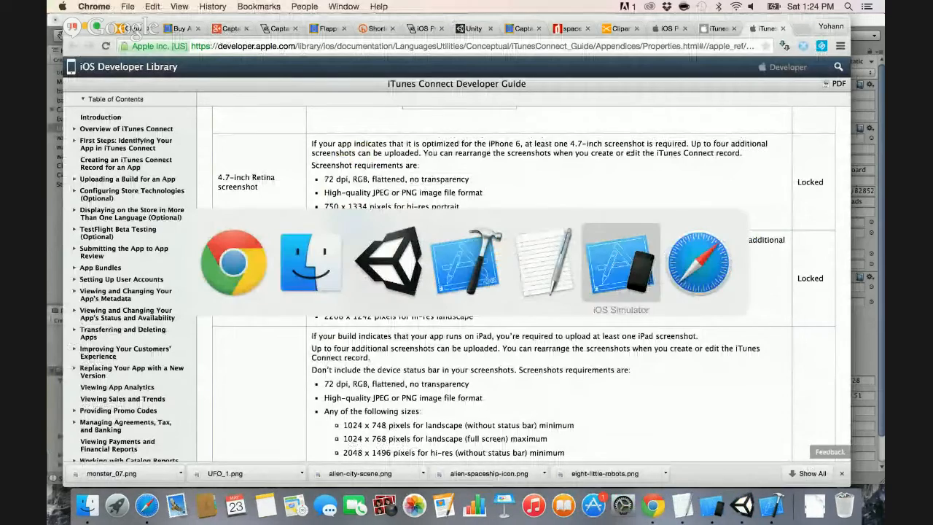
key(super+q)
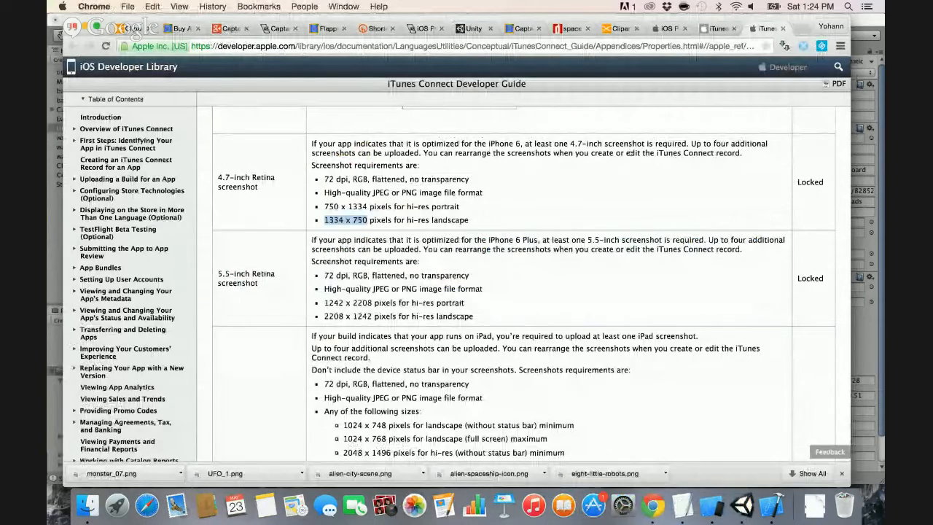
Switch to Unity and select the ADMOB_BANNER_ID field of the UIManager script.
key(super+Tab)
key(super+Tab)
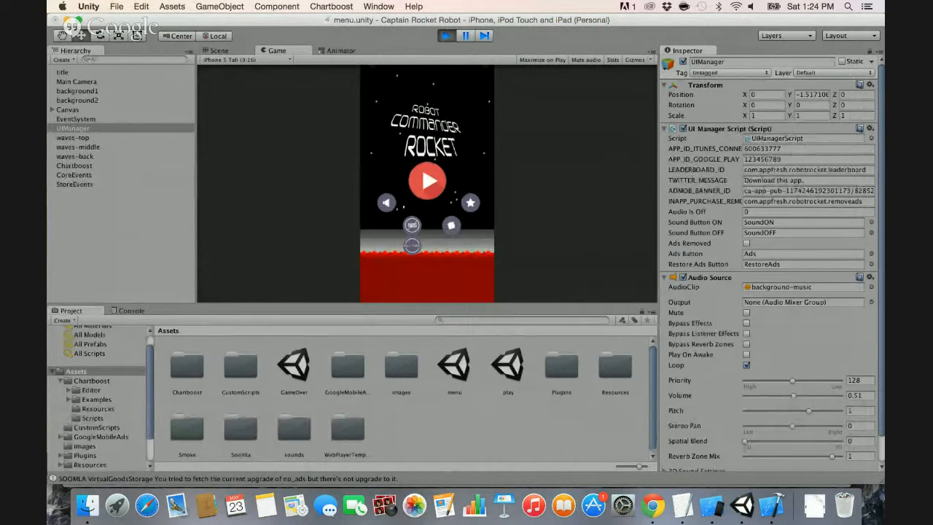
click(765, 191)
Launch Safari and open the AdMob site at apps.admob.com.
key(super+space)
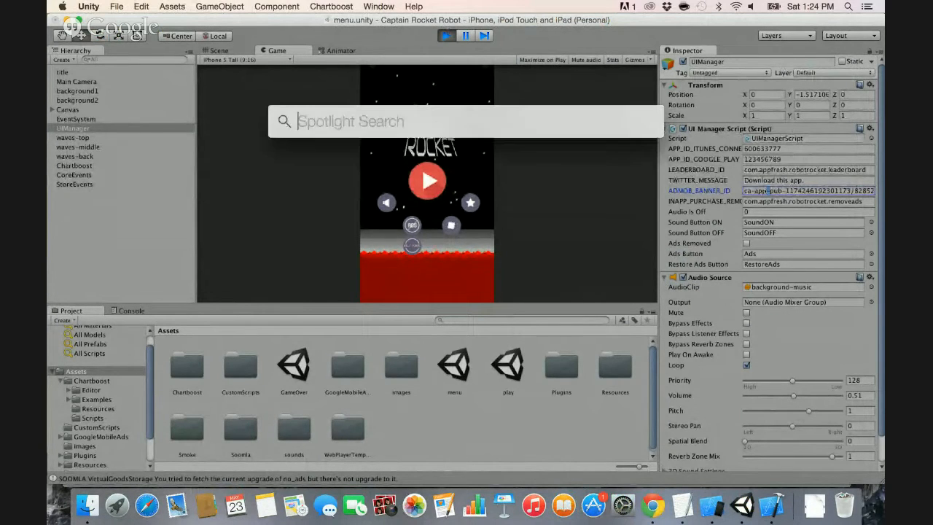
text(safari)
key(Return)
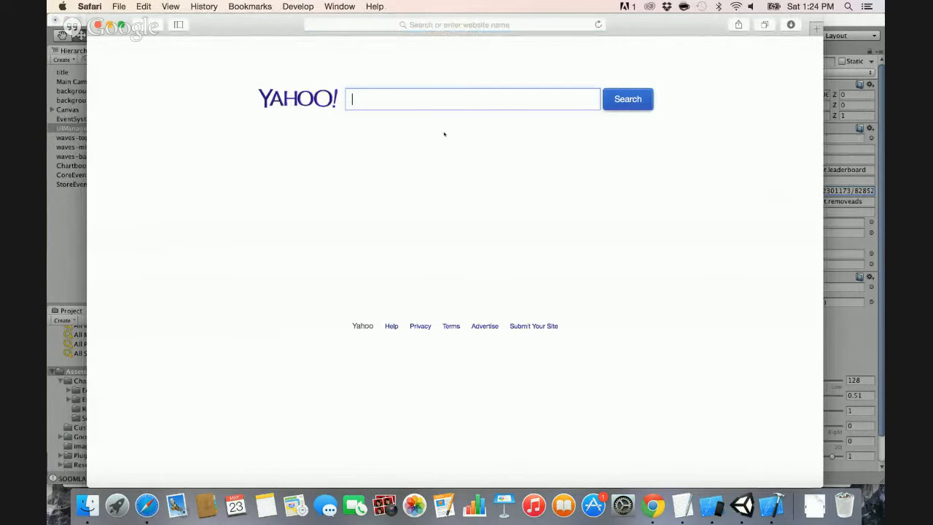
click(359, 26)
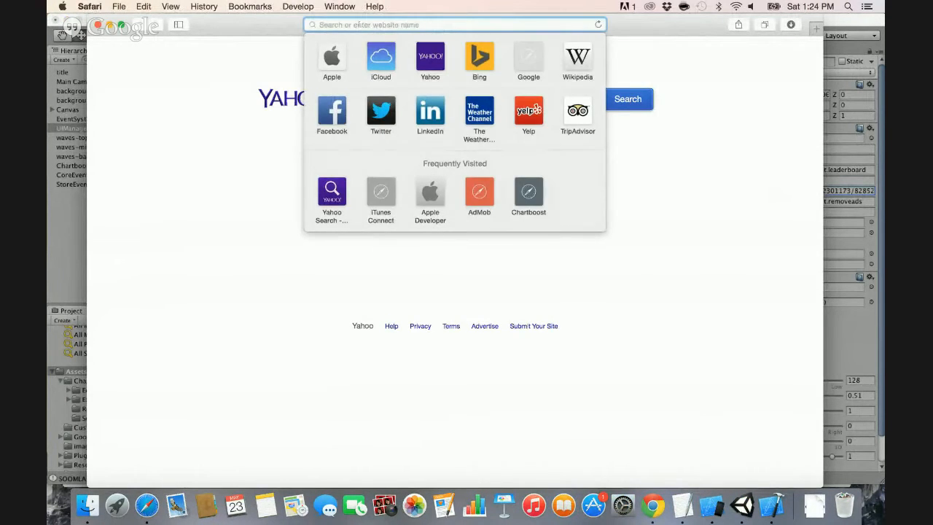
text(apps.admob.com)
key(Return)
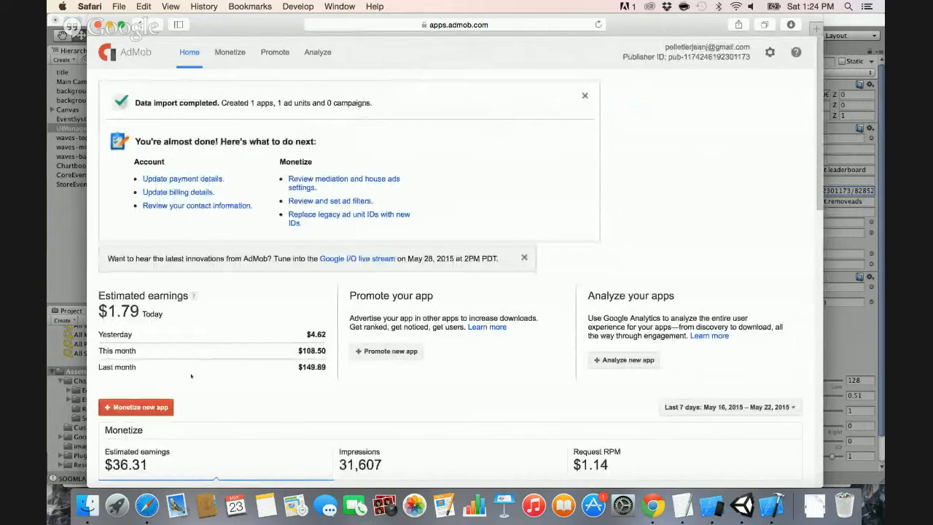
Add a new app manually in AdMob, named Robot Space Rocket with iOS as the platform.
click(160, 407)
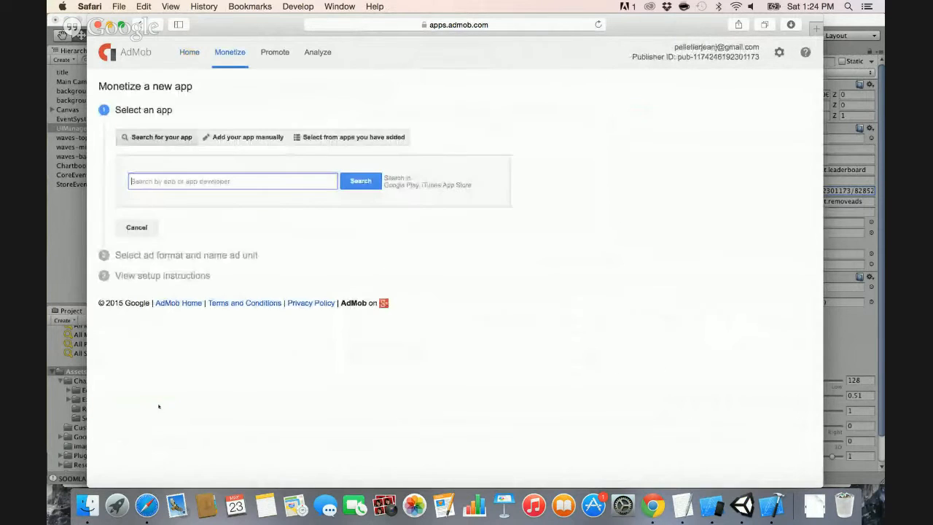
click(233, 137)
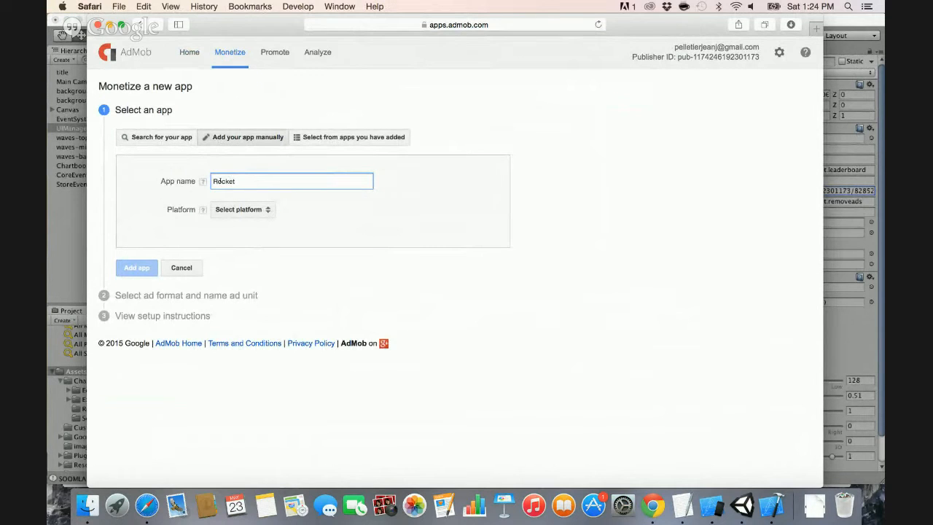
double_click(217, 181)
text(Robot Space)
click(239, 210)
click(234, 239)
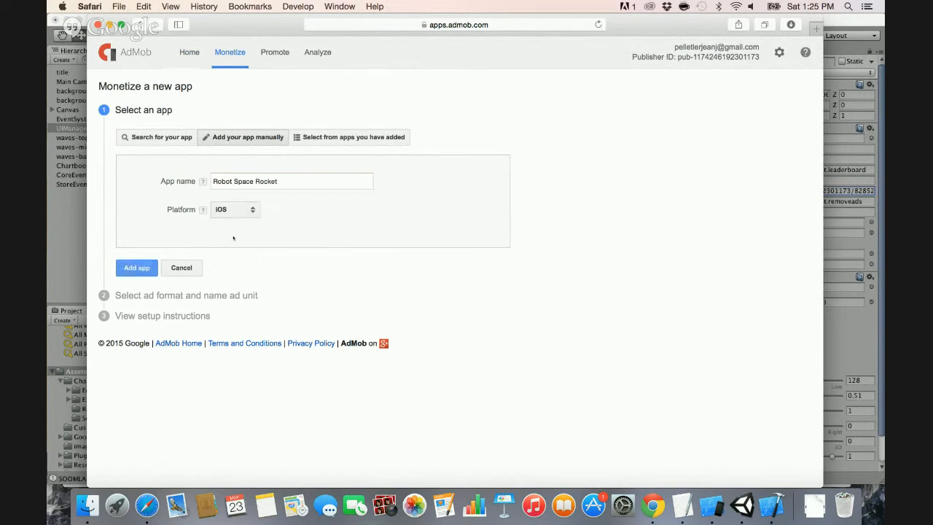
click(146, 269)
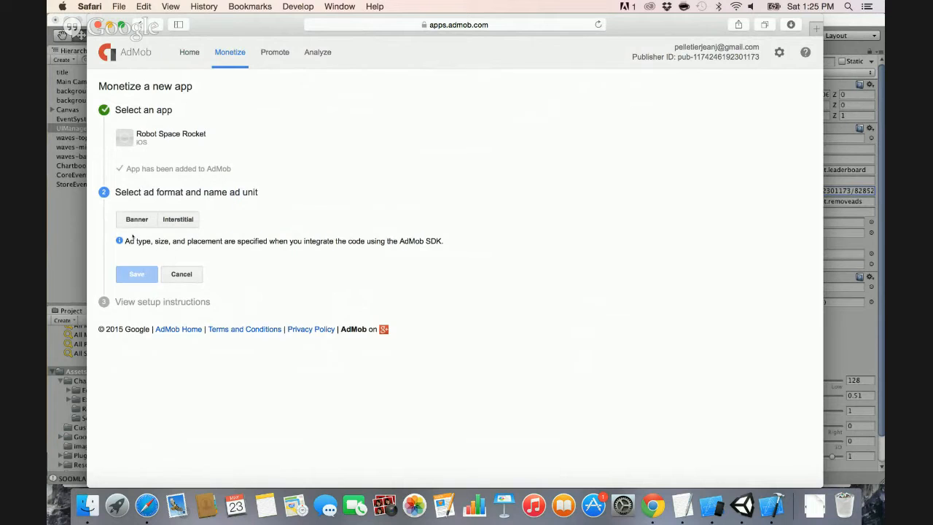
Create a banner ad unit named "main banner" for the app and save it.
click(131, 222)
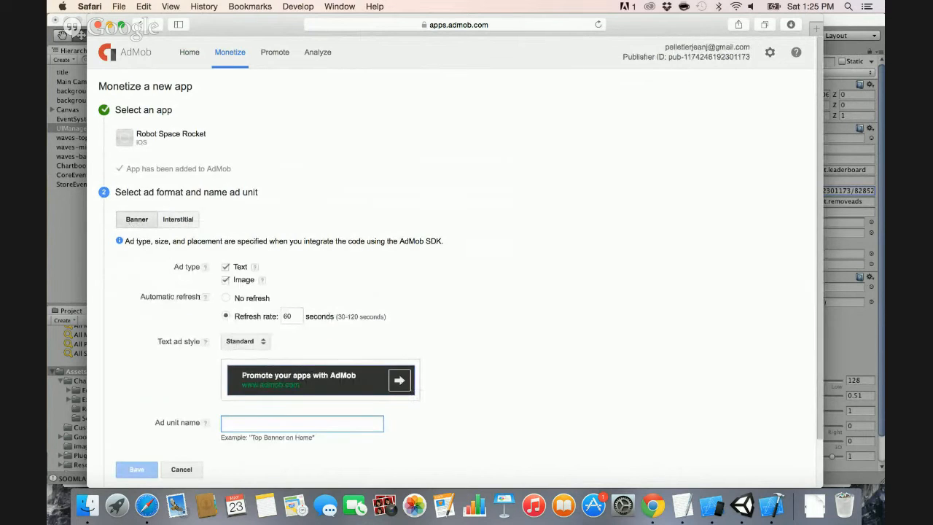
scroll(219, 350, down, 2)
text(mai)
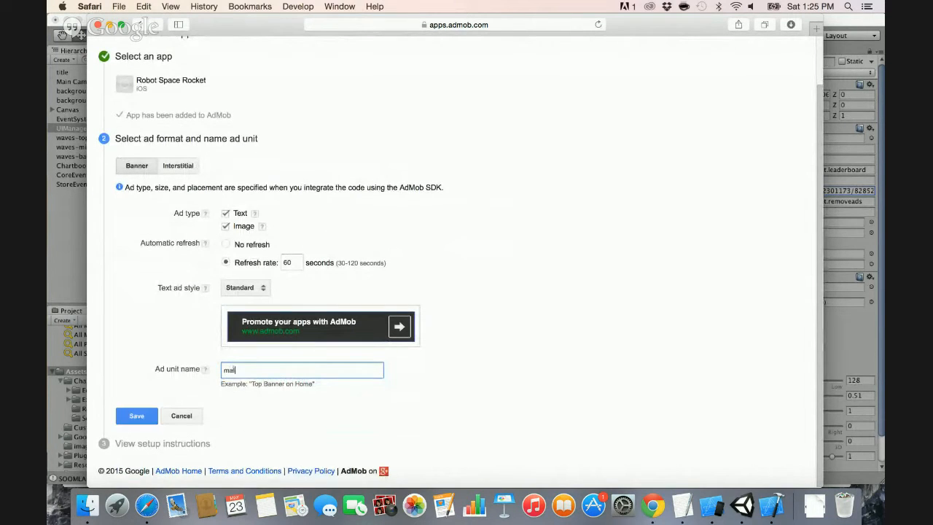
text(n banner)
click(140, 416)
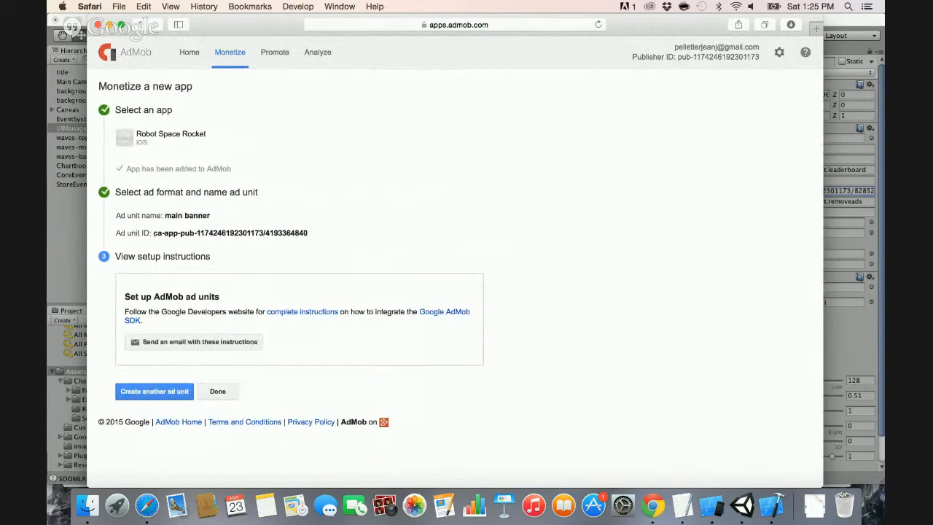
Copy the new ad unit ID, switch to Unity and paste it into the UIManager script's ADMOB_BANNER_ID field.
drag(154, 233, 307, 234)
key(super+c)
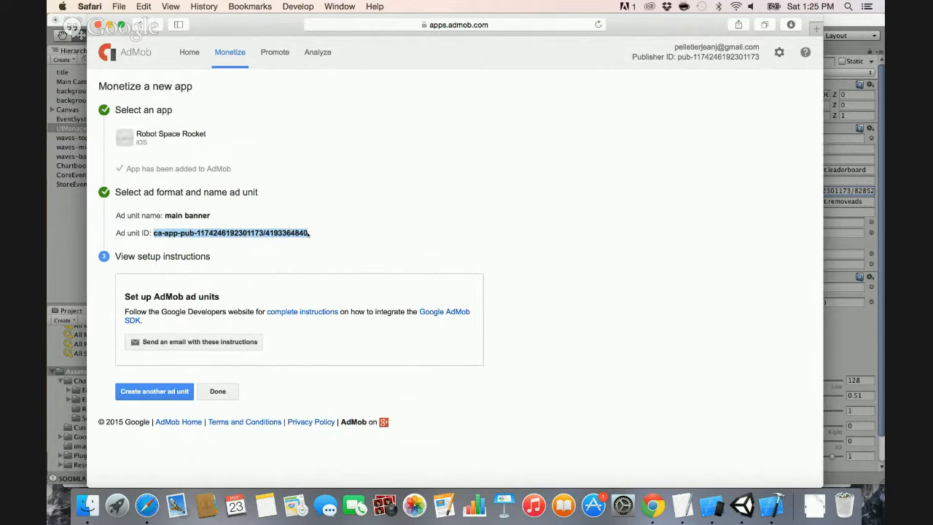
key(super+Tab)
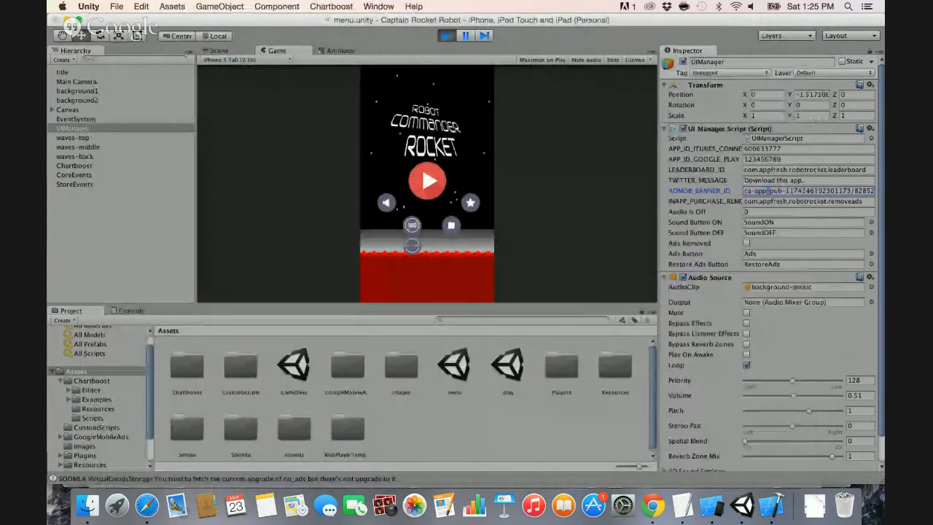
key(super+a)
key(super+v)
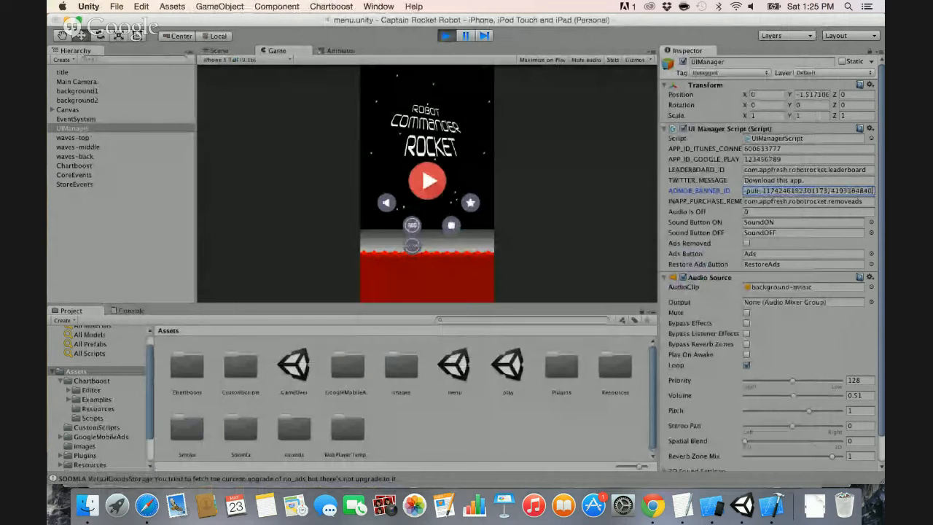
key(Tab)
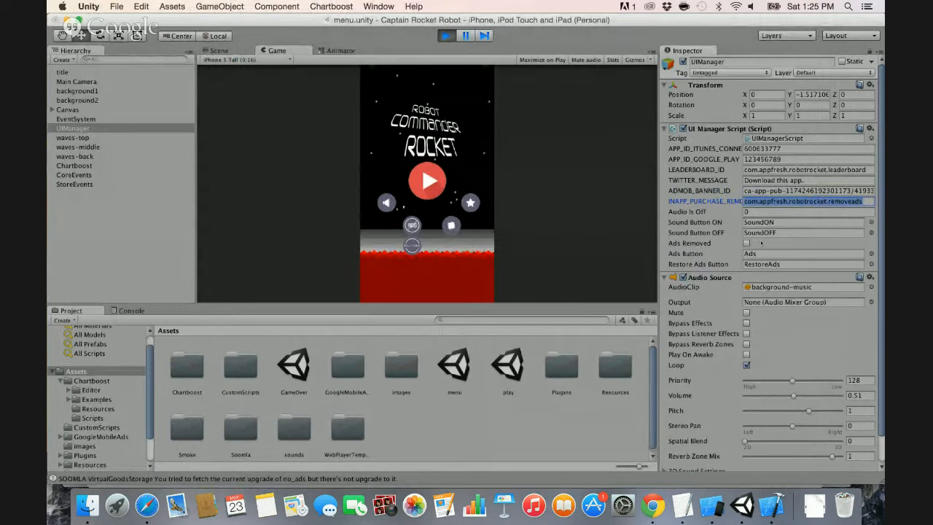
Open the Chartboost settings and locate the iOS App Id and App Signature fields.
click(321, 6)
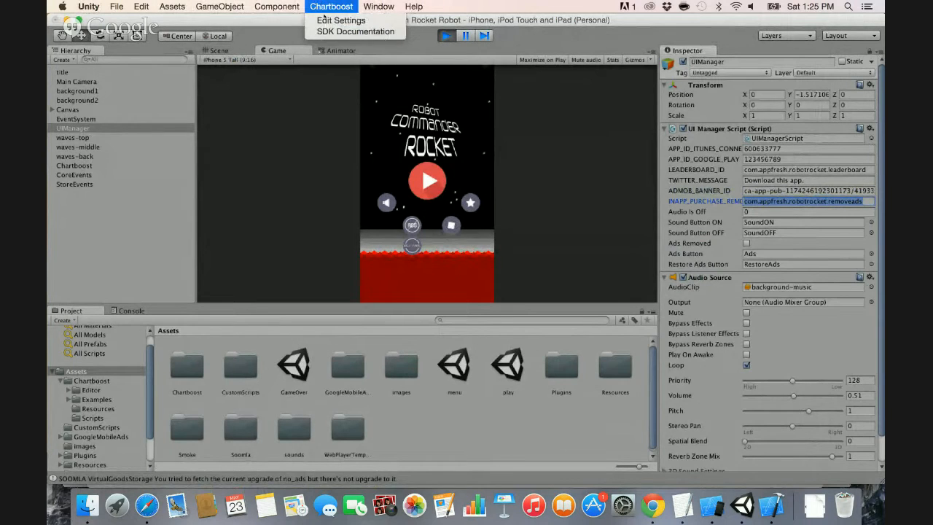
click(321, 21)
click(720, 123)
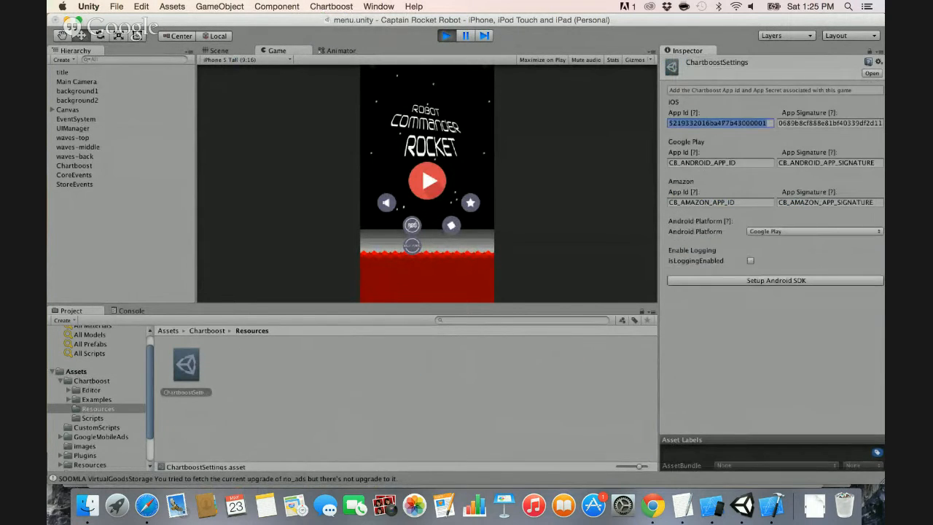
click(787, 123)
Switch to Chrome, open chartboost.com in a new tab and log in to the dashboard.
key(super+Tab)
key(super+Tab)
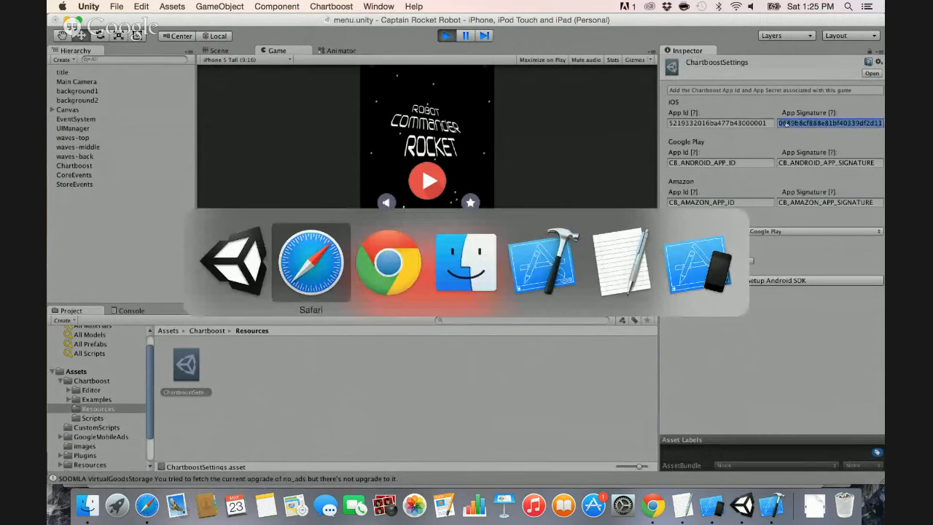
key(super+t)
text(chartboost.com)
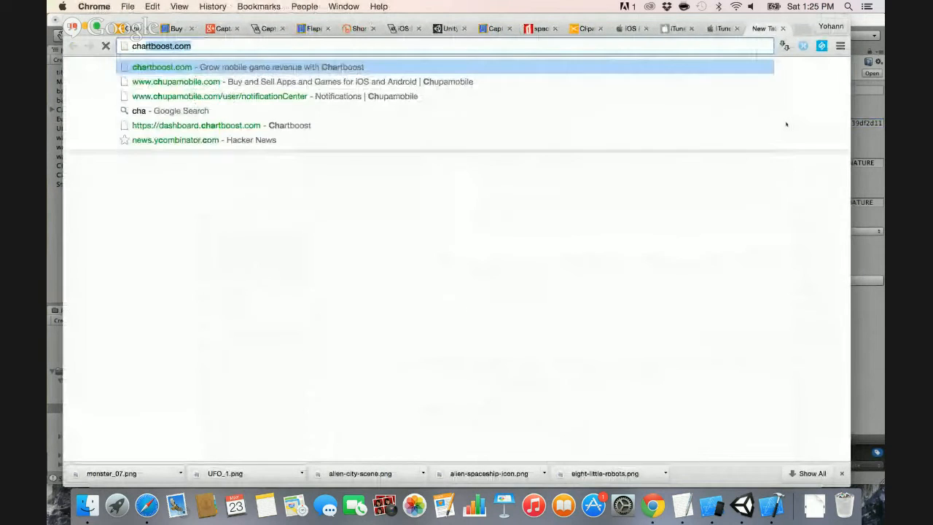
key(Return)
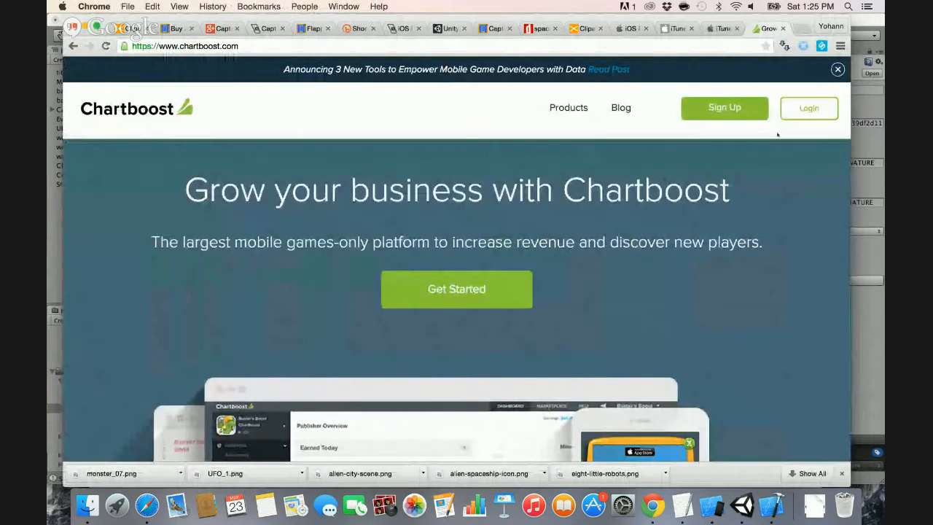
click(798, 112)
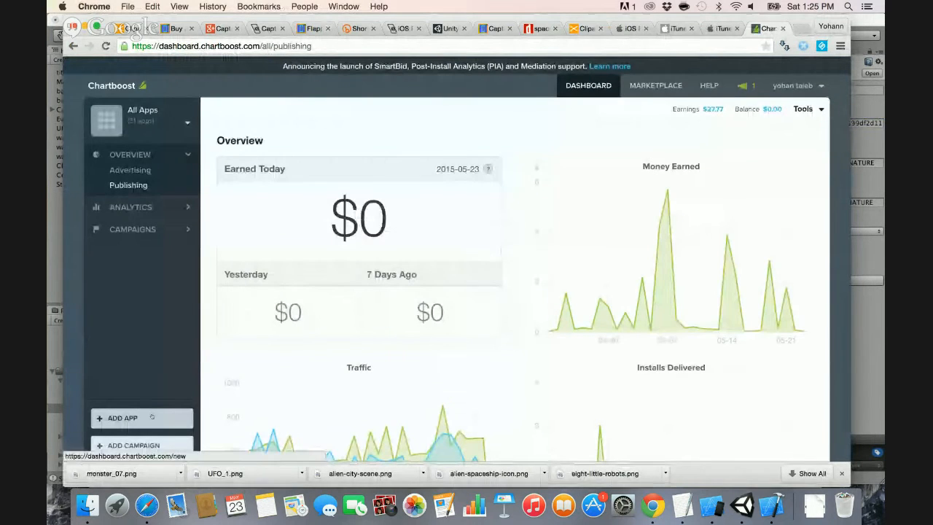
Add an iOS app nicknamed Robot Space Rocket with Portrait orientation in Chartboost and save it.
click(146, 418)
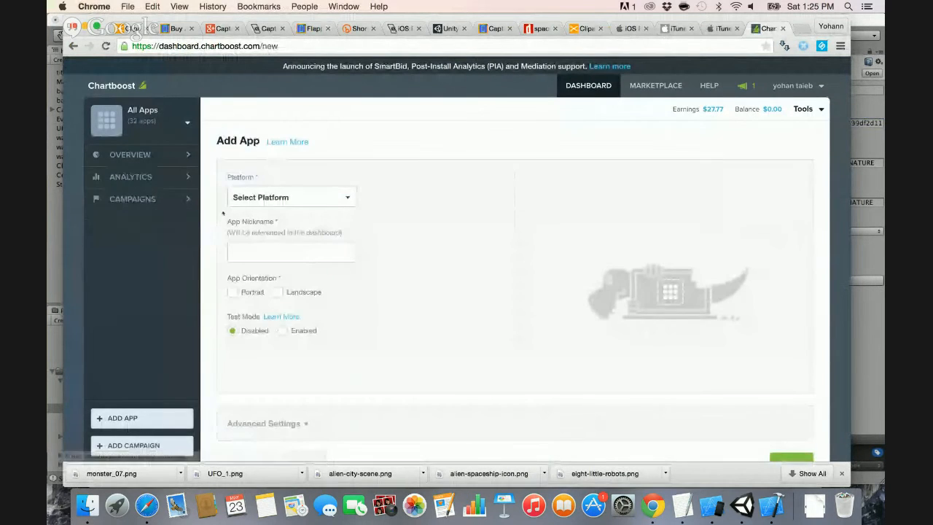
click(256, 198)
click(254, 221)
click(255, 246)
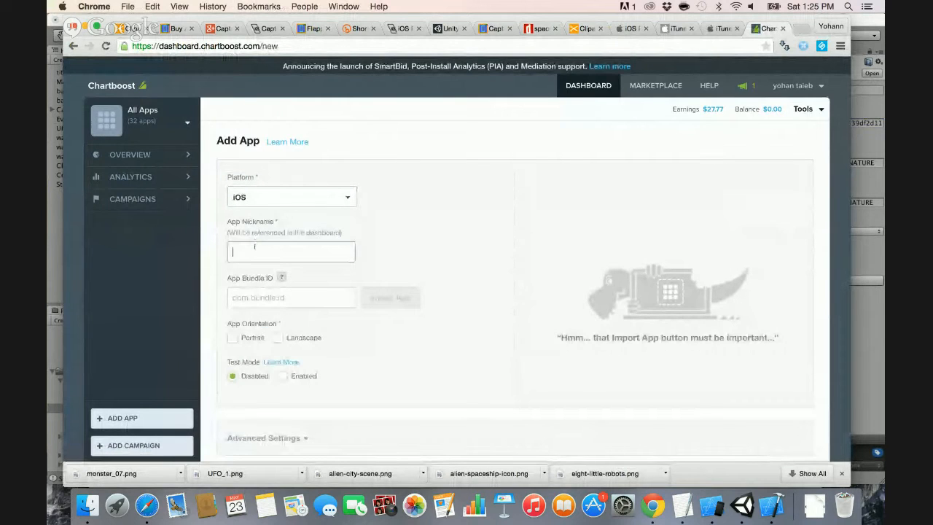
text(Robot Space Rocket)
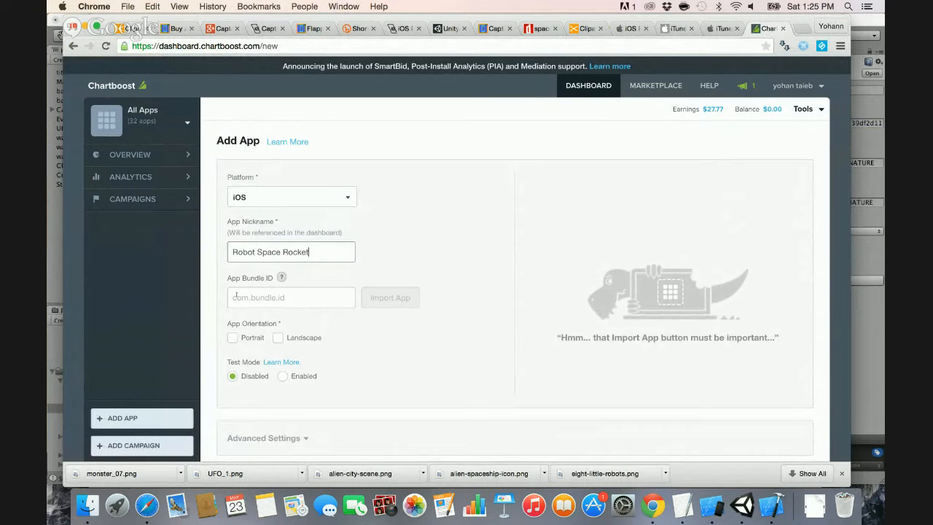
click(236, 295)
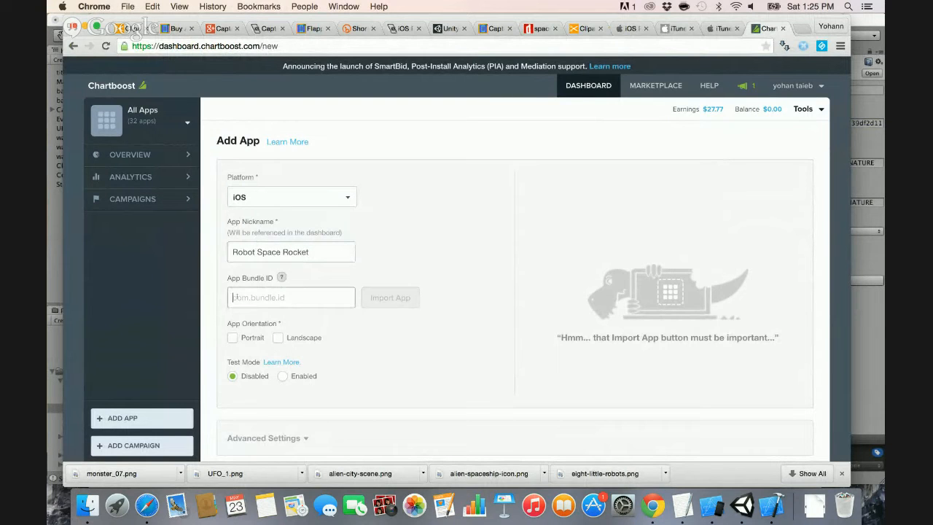
click(232, 337)
scroll(342, 324, down, 1)
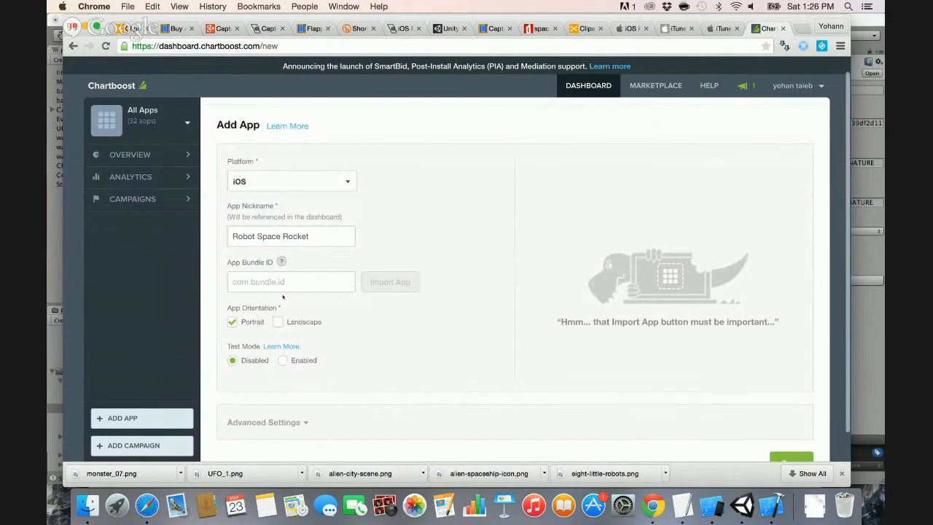
scroll(334, 313, down, 1)
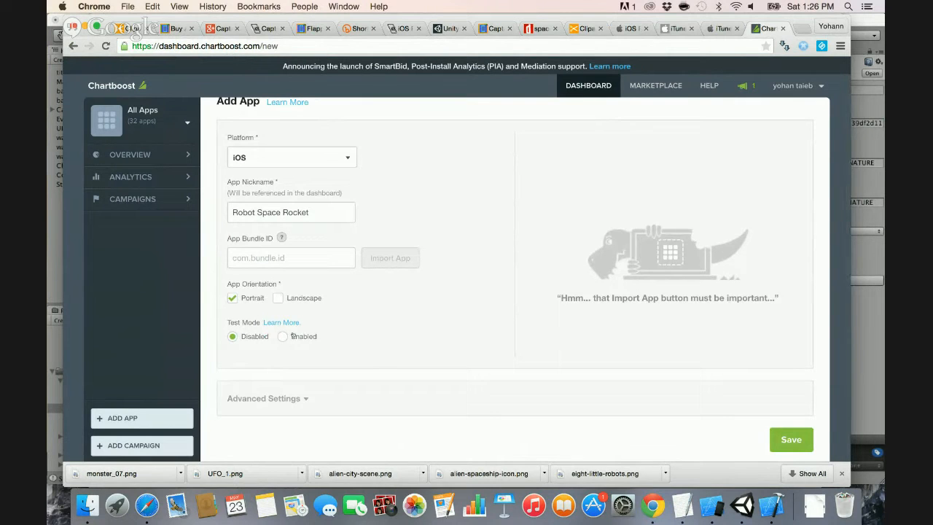
click(779, 438)
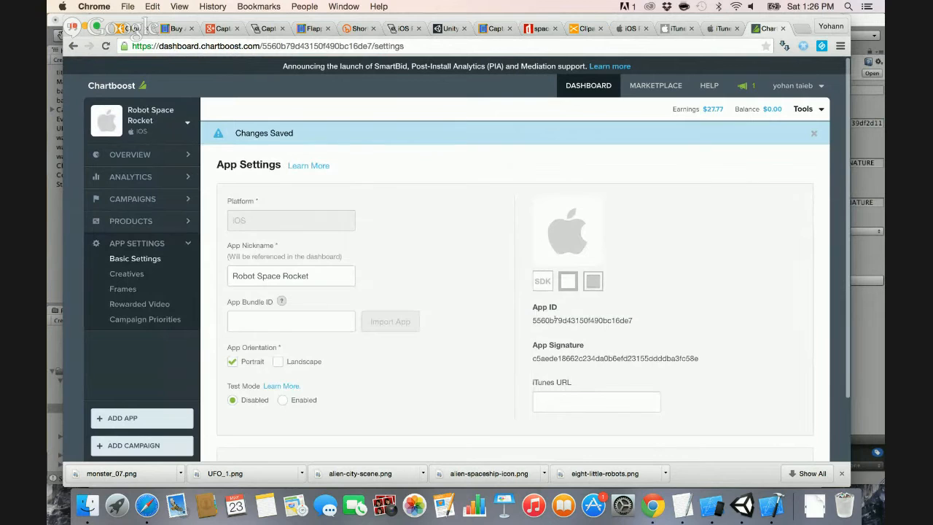
Copy the new app's App ID from Chartboost into the iOS App Id field of Unity's Chartboost settings.
double_click(556, 320)
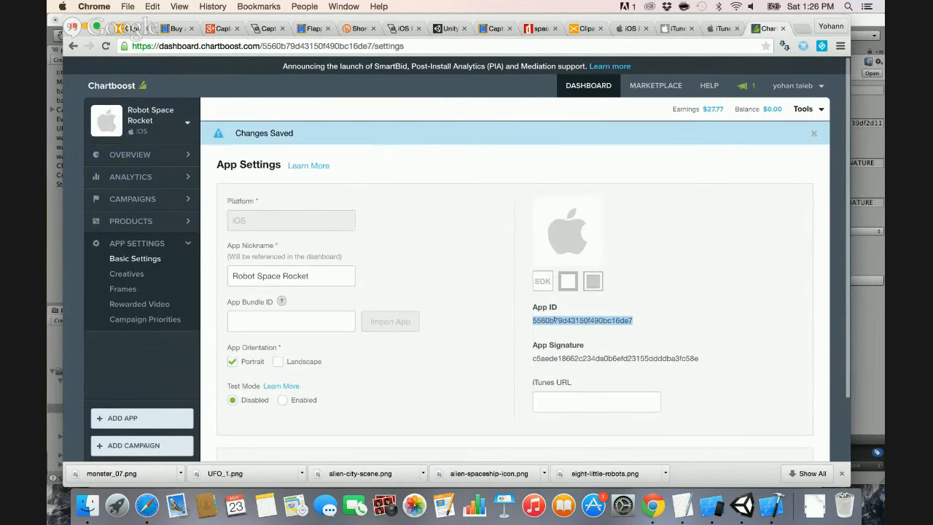
key(super+Tab)
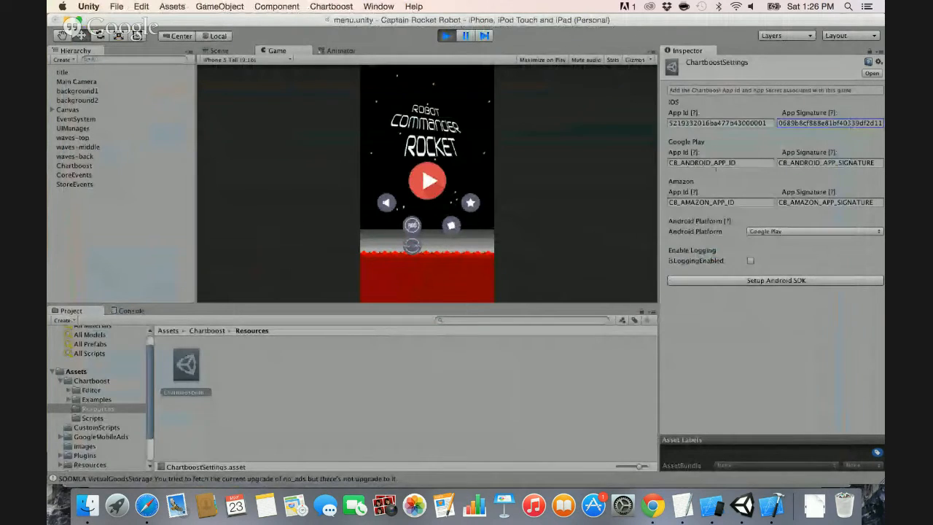
double_click(718, 123)
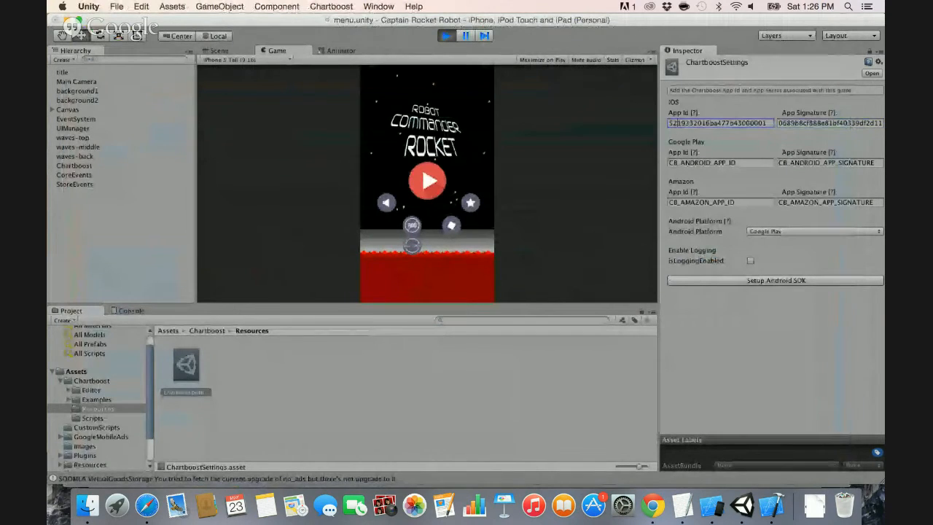
Return to Chrome, copy the App Signature and paste it into the iOS App Signature field of Unity's Chartboost settings.
key(super+Tab)
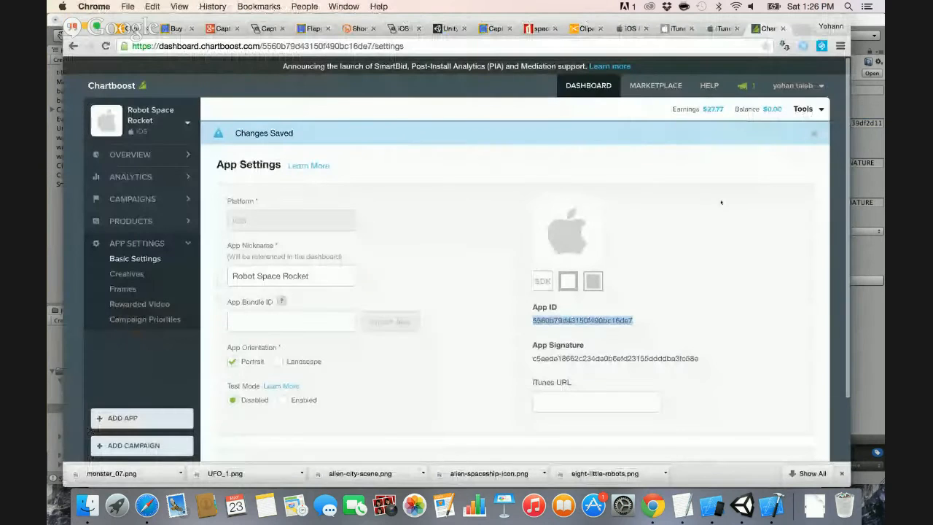
double_click(605, 359)
key(super+c)
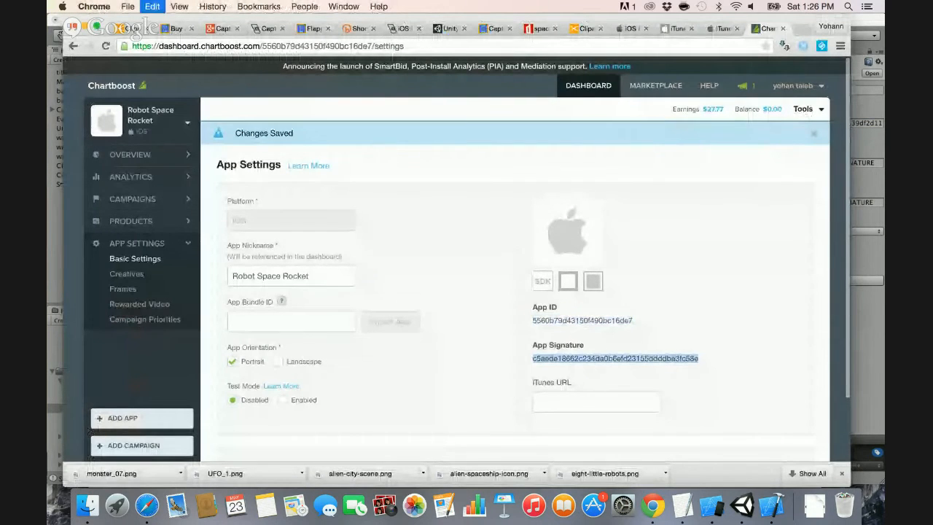
key(super+Tab)
key(Tab)
key(super+v)
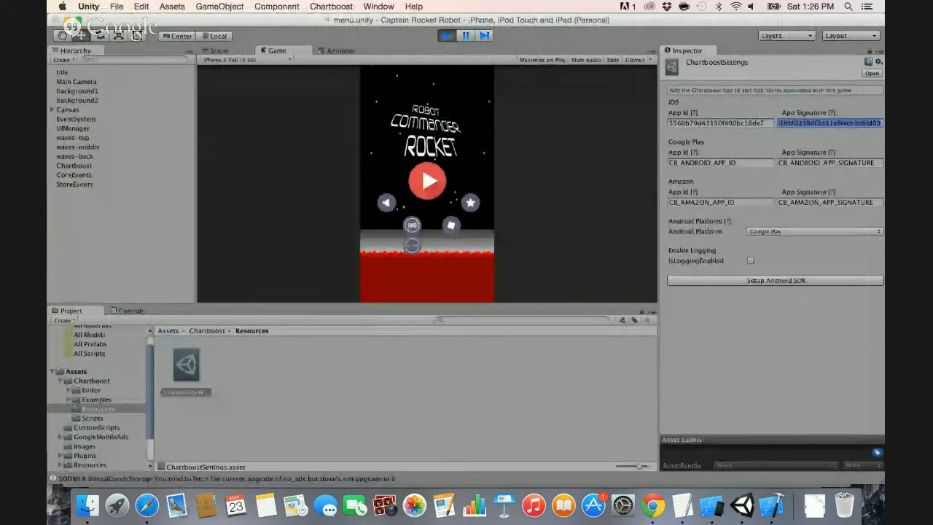
key(Tab)
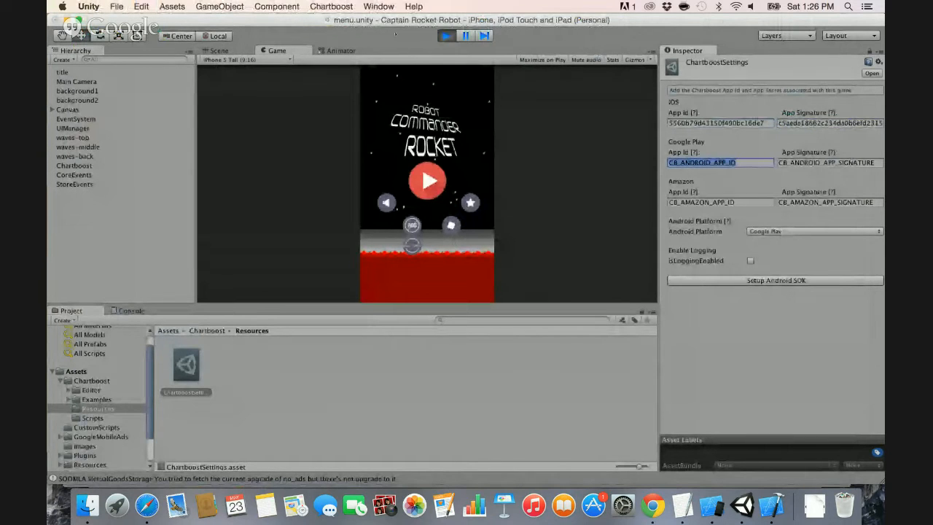
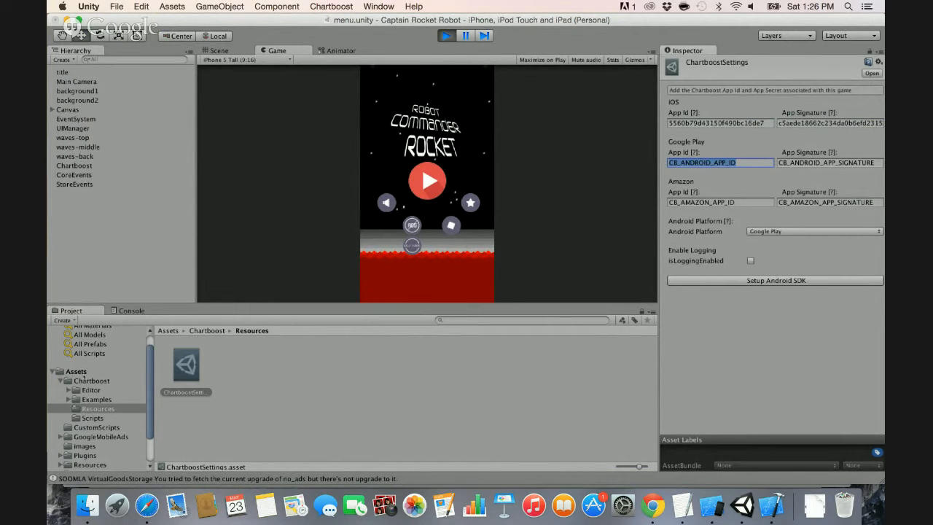
Open the Chartboost folder in the project assets.
click(84, 381)
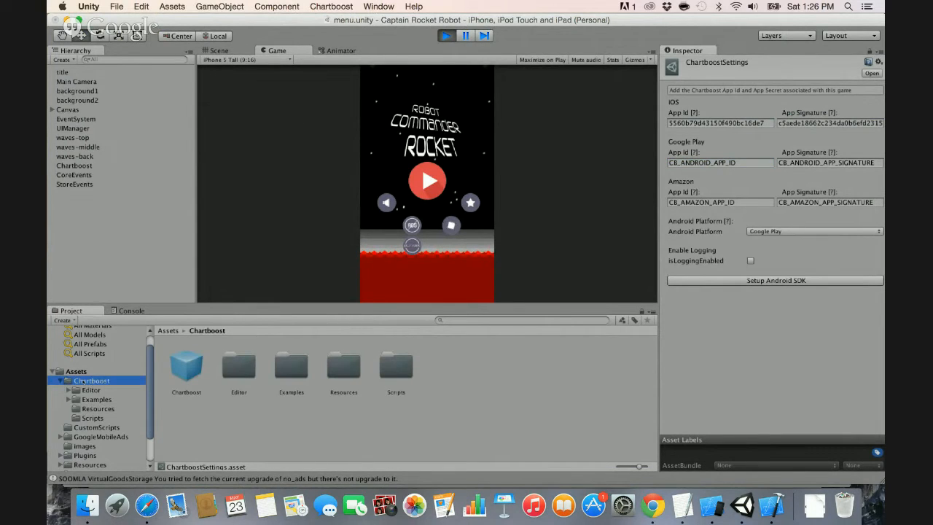
key(XF86AudioLowerVolume)
key(XF86AudioMute)
Switch to Chrome, search Google for audiojungle in a new tab and open the AudioJungle site.
key(super+Tab)
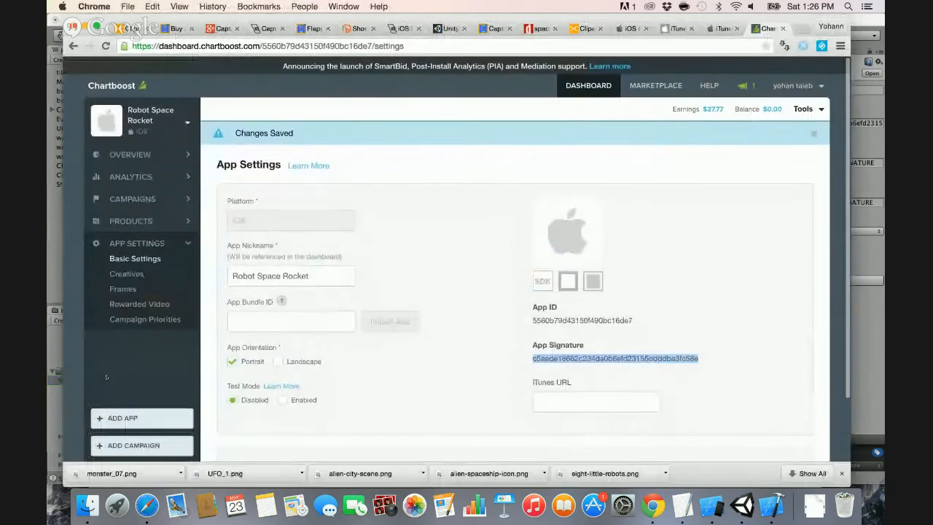
key(super+t)
text(audioju)
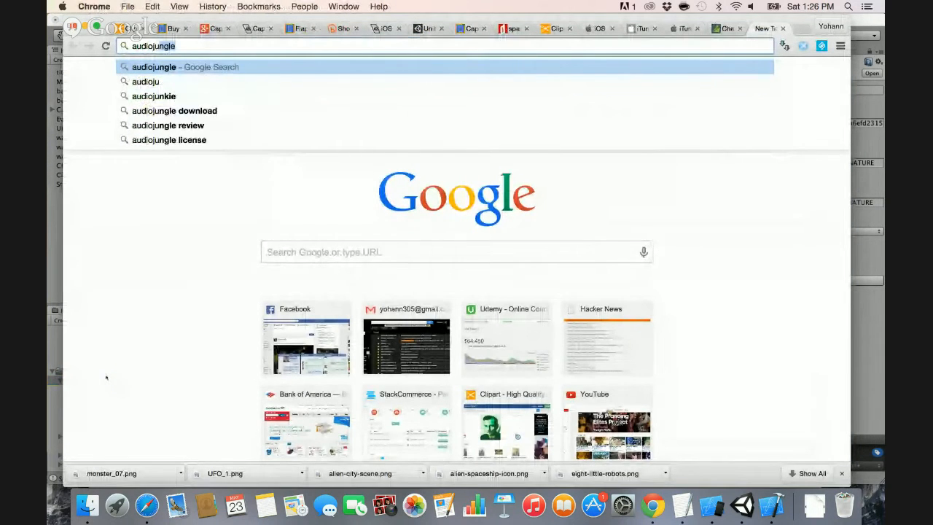
key(Return)
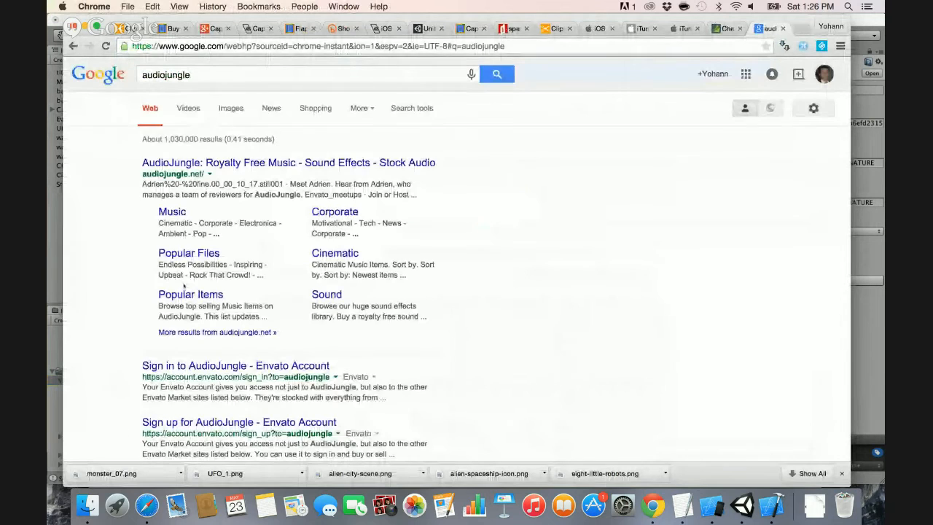
click(172, 165)
scroll(219, 226, down, 1)
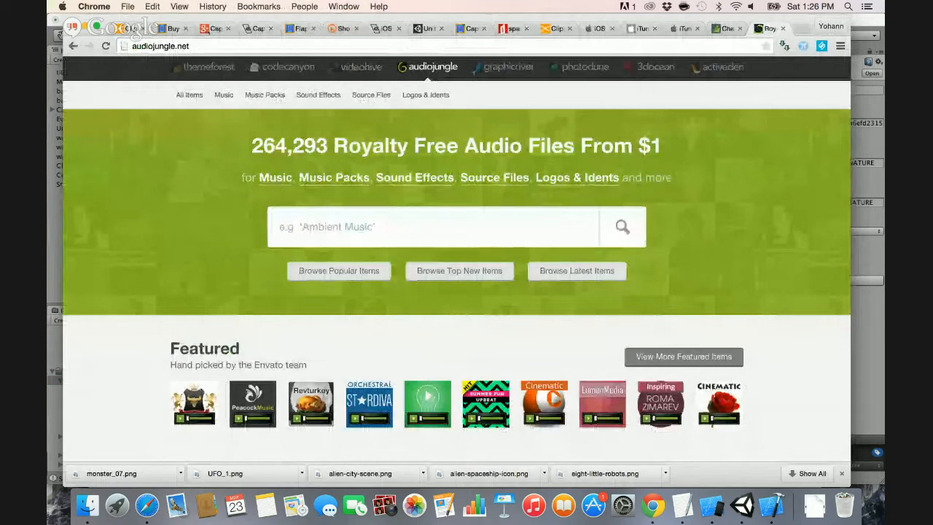
Go to freesound.org, search its sounds for jazzy and raise the system volume.
click(211, 47)
text(freesound.org)
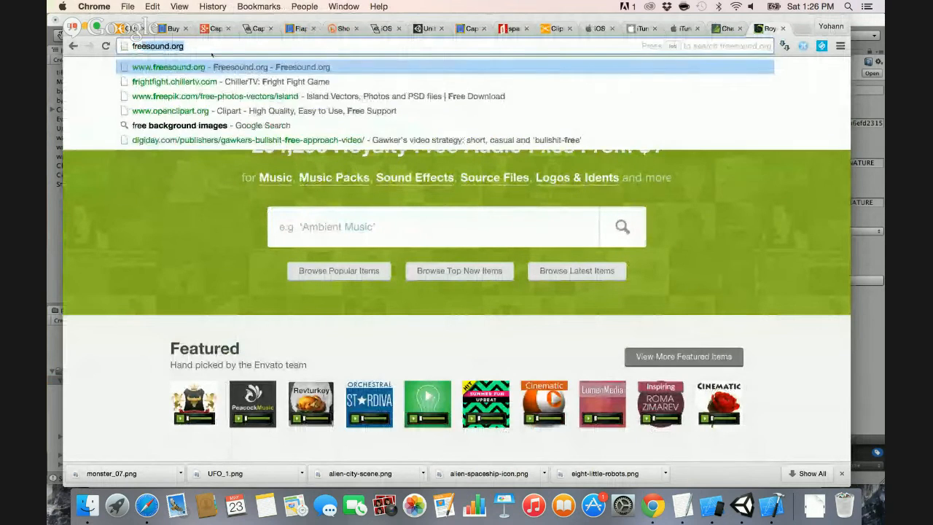
key(Return)
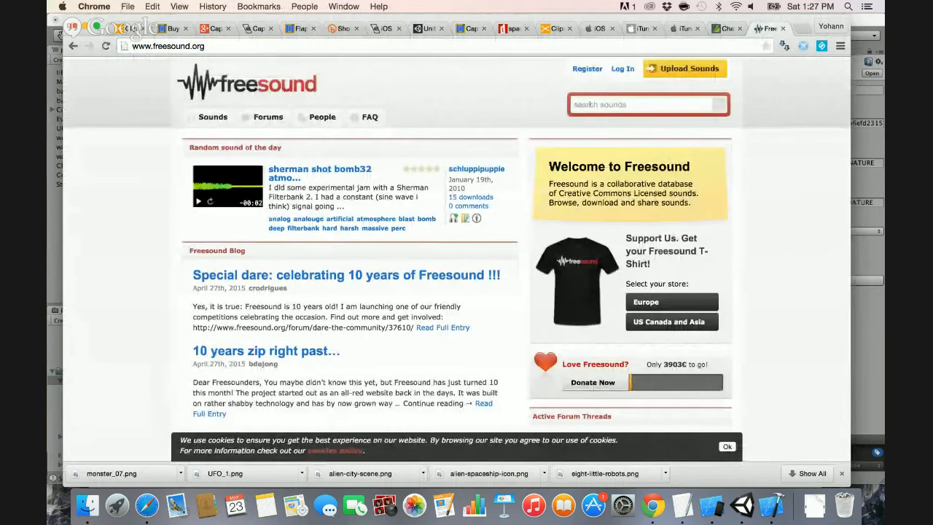
click(590, 105)
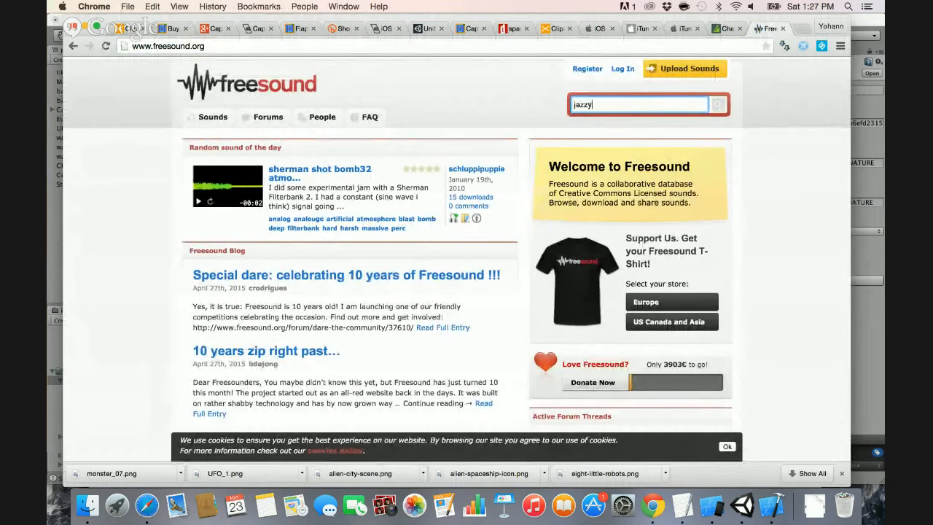
key(Return)
key(XF86AudioRaiseVolume)
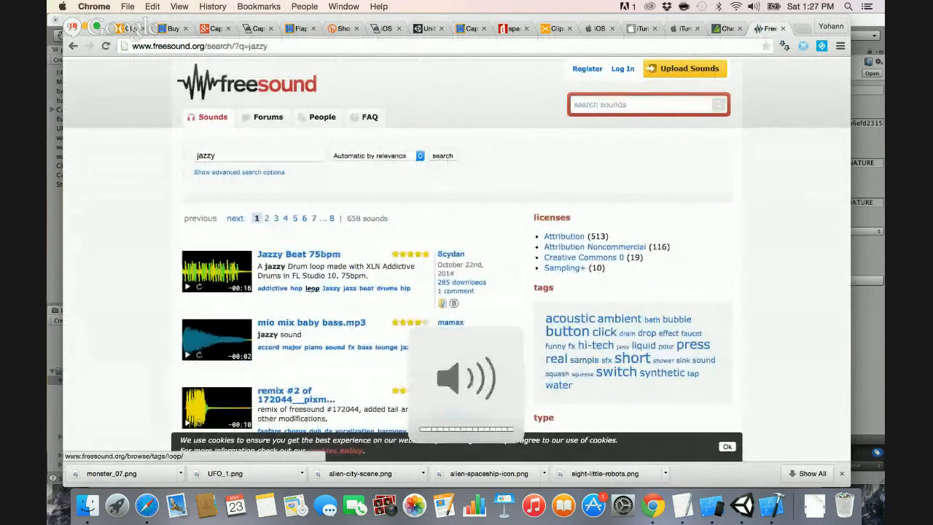
Preview the jazzy grand piano chords sample in the Freesound results, close the Freesound page and mute the system audio.
scroll(235, 290, down, 4)
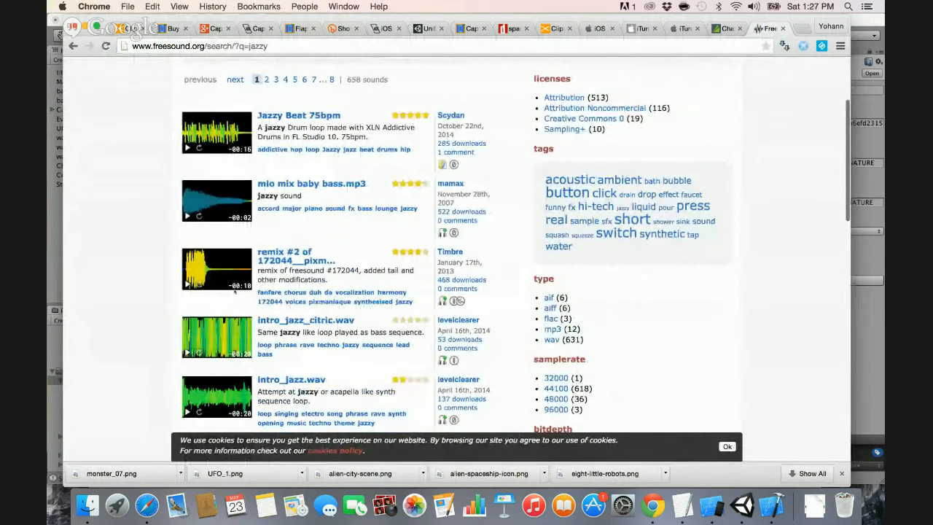
scroll(197, 354, down, 3)
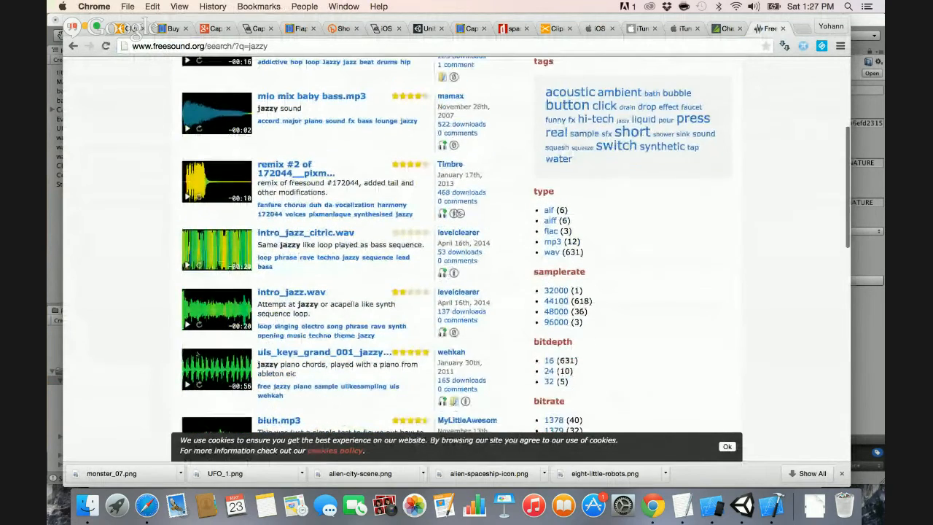
click(186, 384)
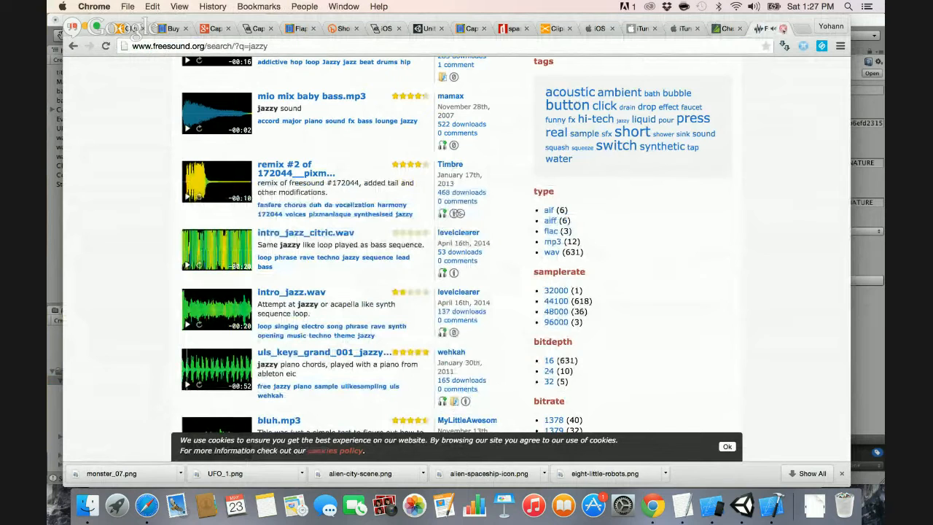
click(783, 28)
key(XF86AudioMute)
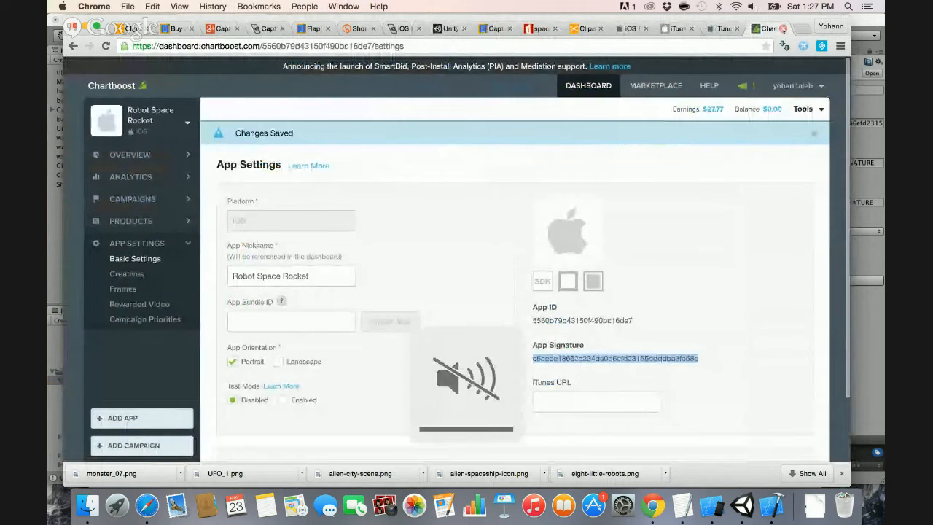
Return to Unity, open the sounds folder in the project assets and reveal the background-music file in Finder.
key(super+Tab)
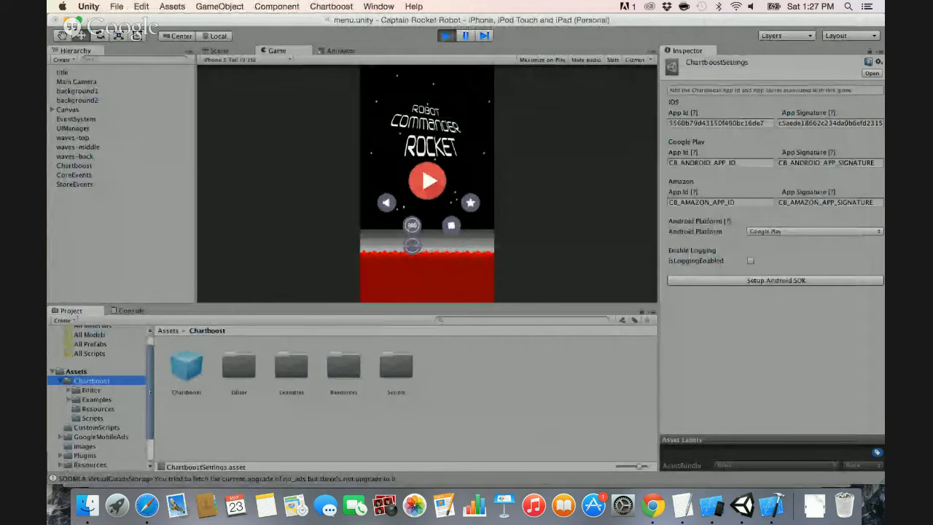
click(76, 371)
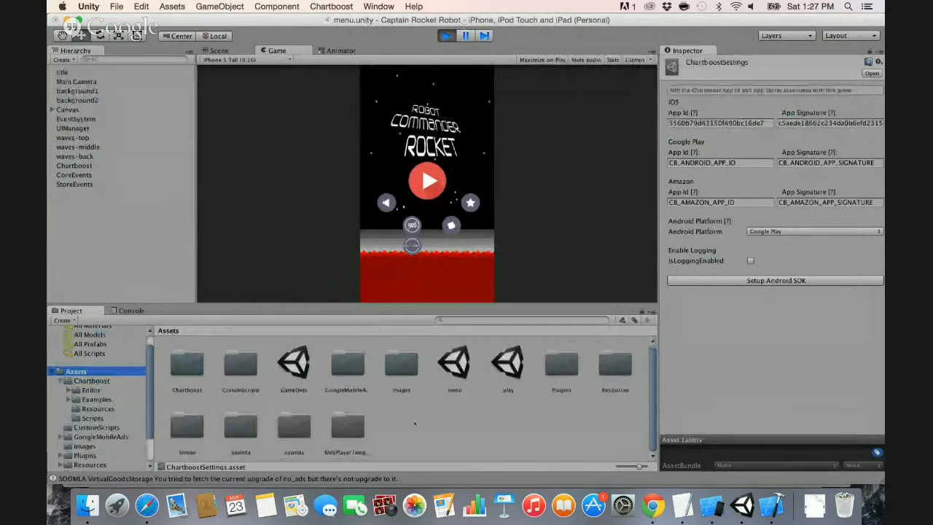
double_click(294, 430)
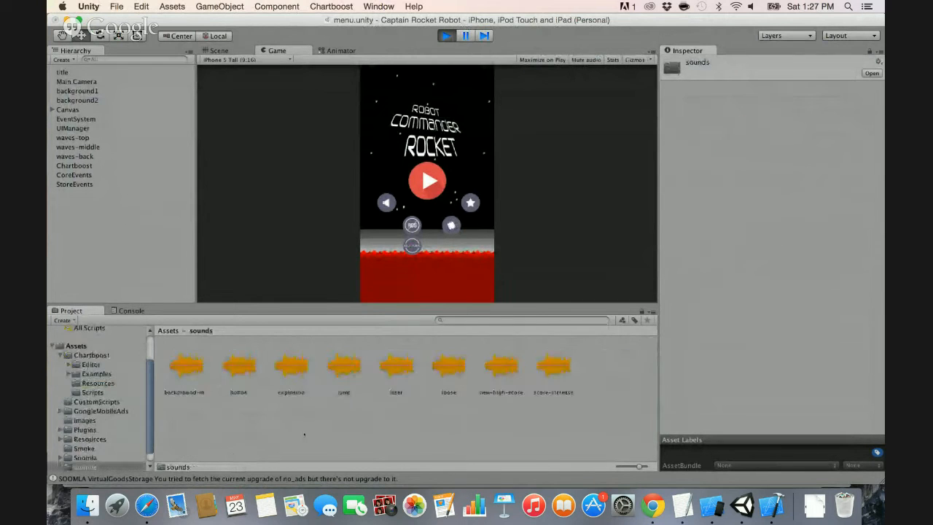
right_click(191, 372)
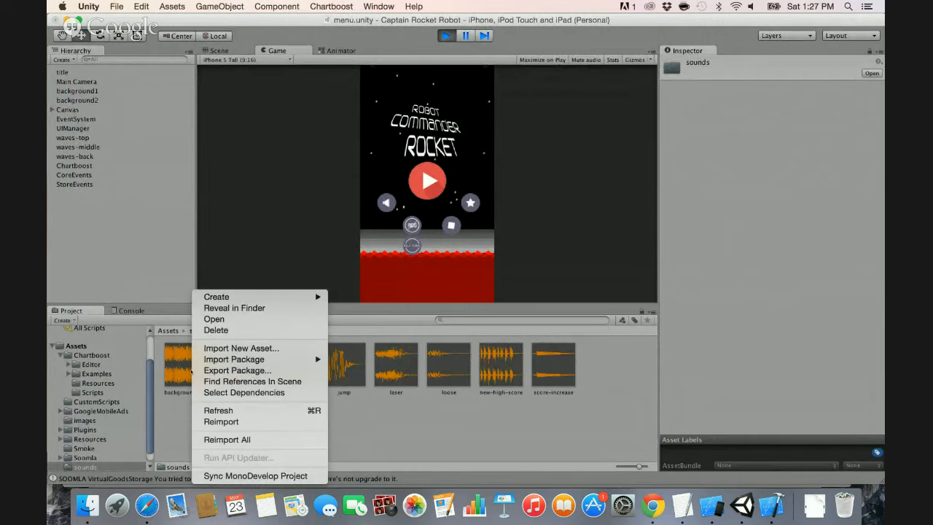
click(227, 308)
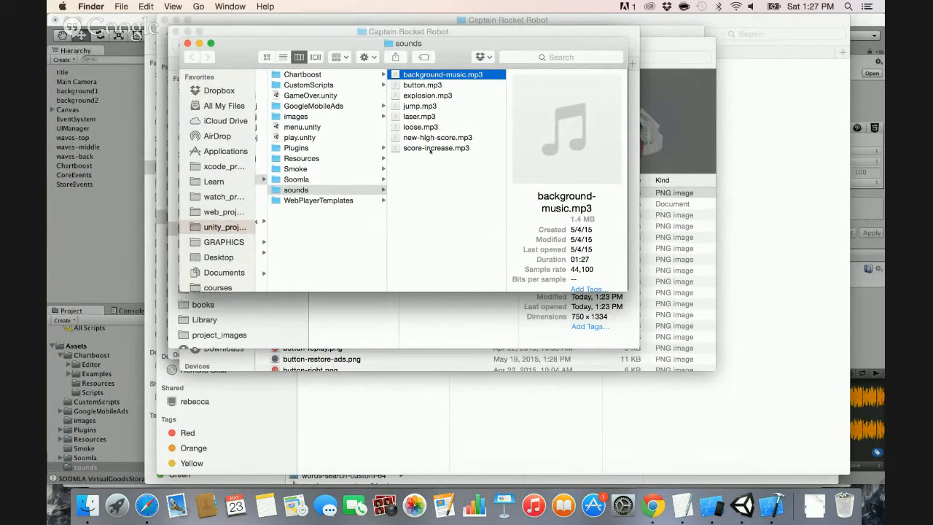
Look up the Audacity application with Spotlight and dismiss the search without launching it.
key(super+space)
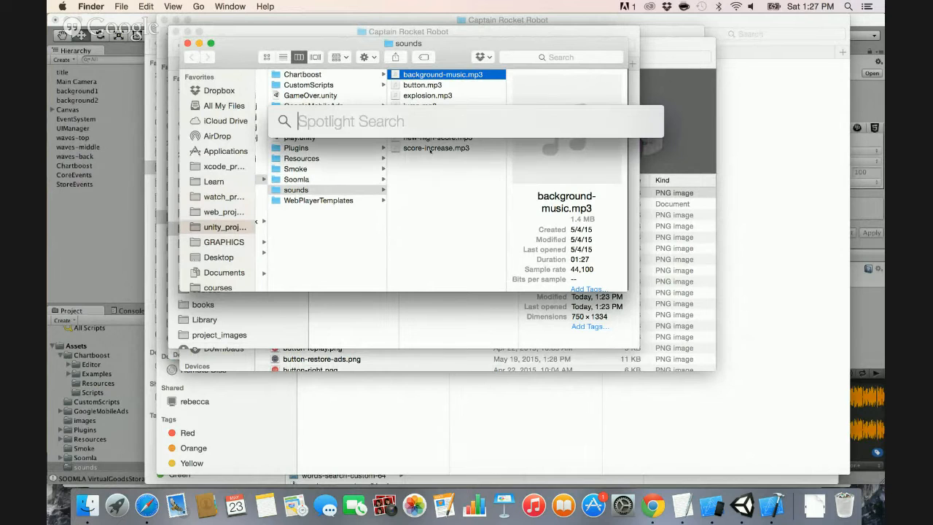
text(aud)
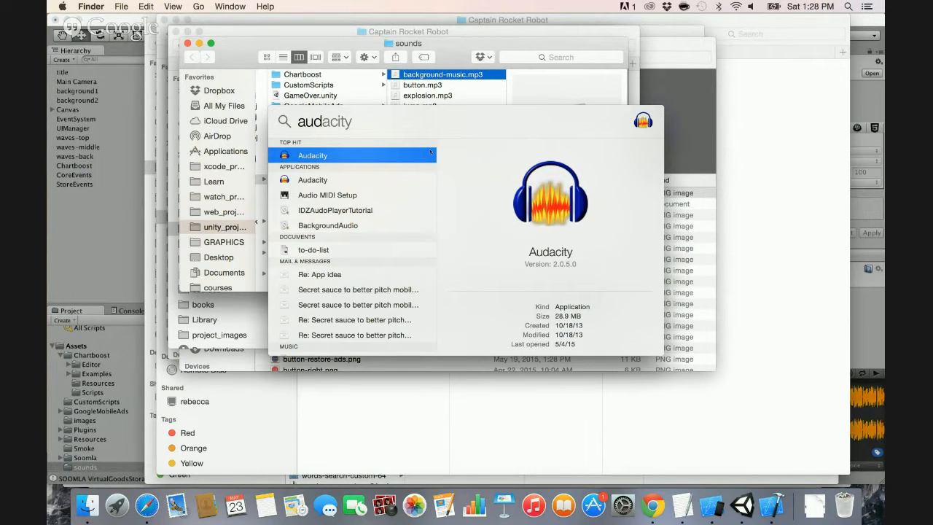
key(Escape)
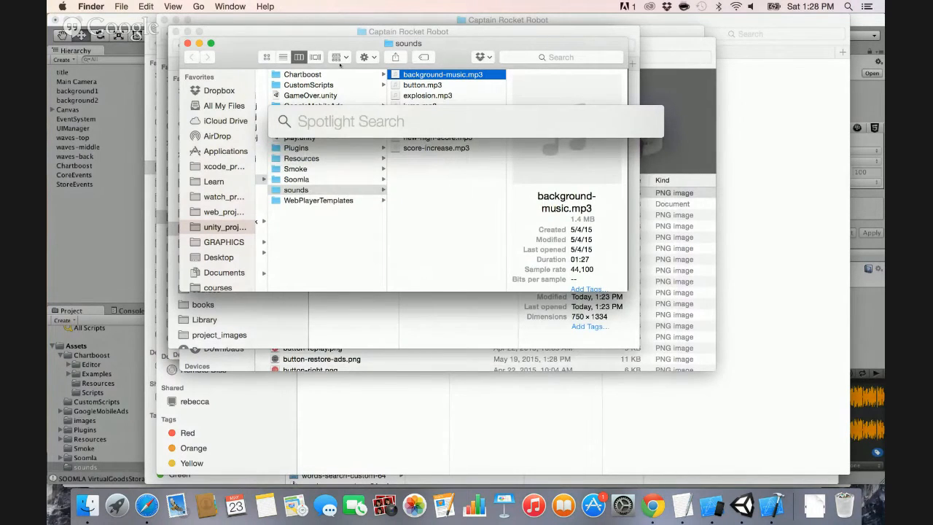
Close all open Finder windows, including sounds, images, Downloads and moon.
click(187, 43)
click(187, 43)
click(187, 43)
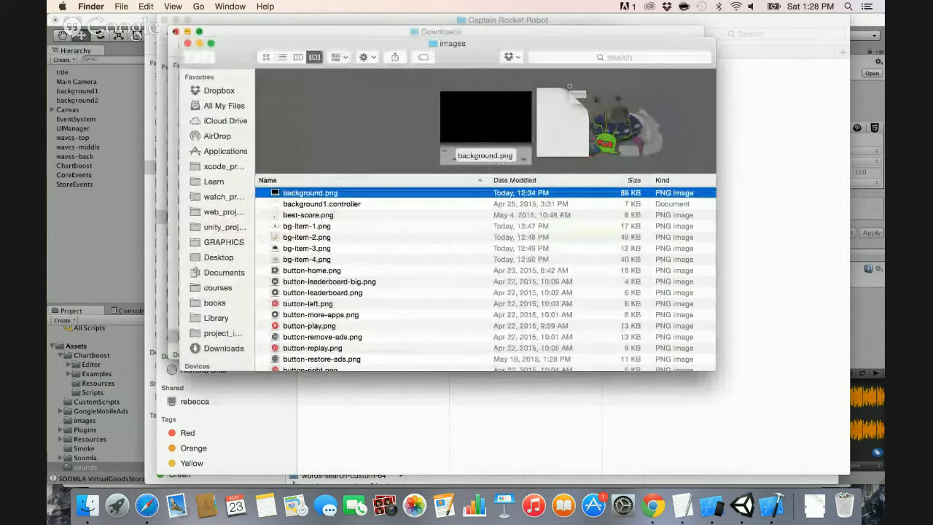
click(187, 43)
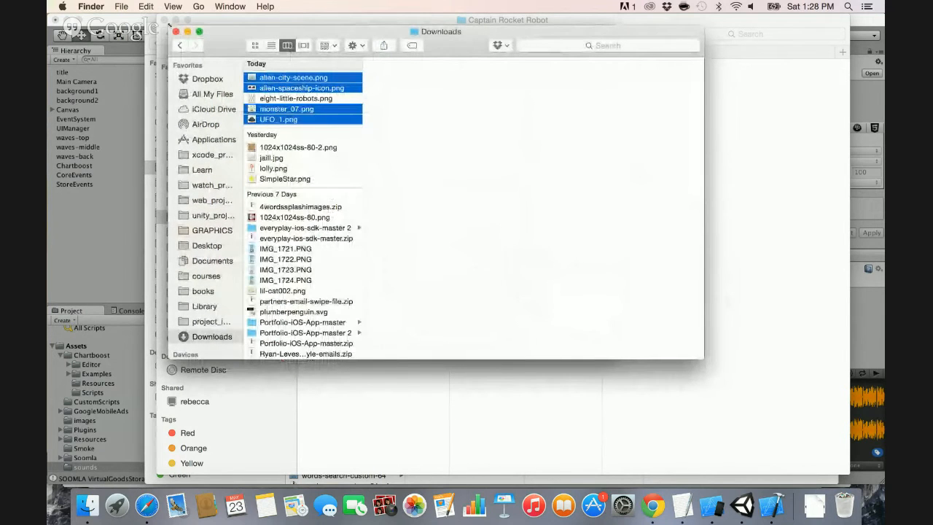
click(175, 31)
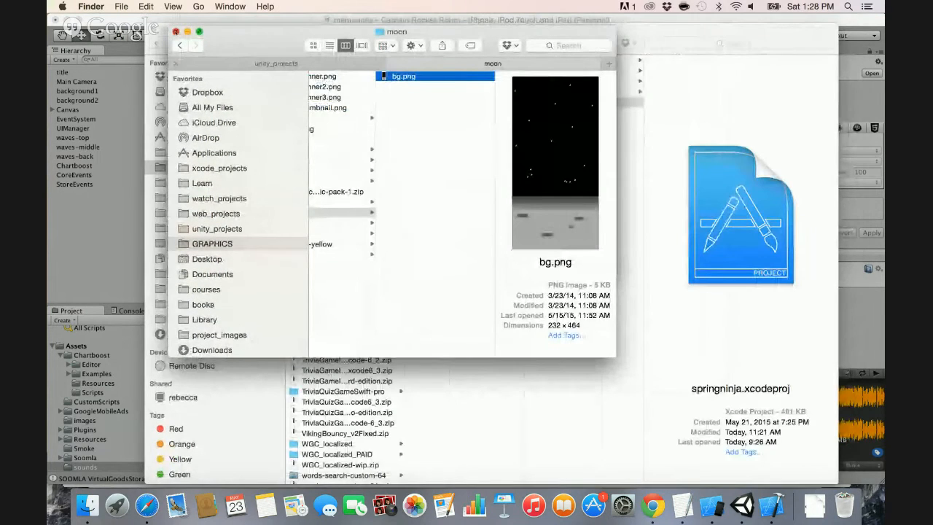
click(176, 32)
click(154, 30)
click(175, 31)
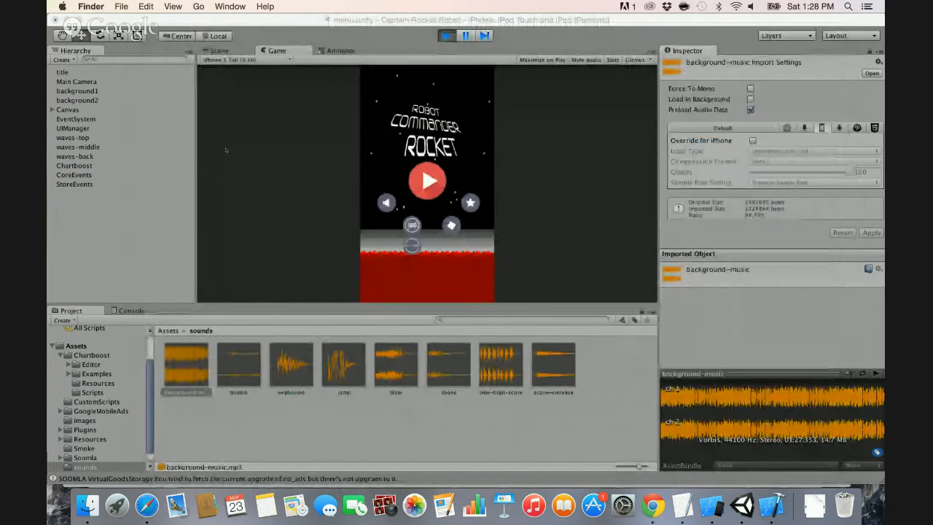
Switch to Chrome and show the iTunes Connect version page of Robot Commander Rocket.
key(super+Tab)
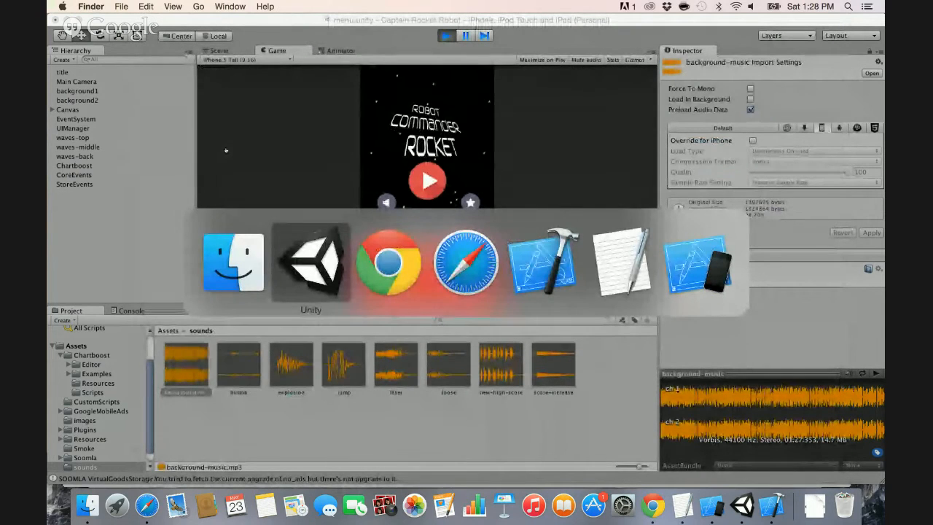
key(super+Tab)
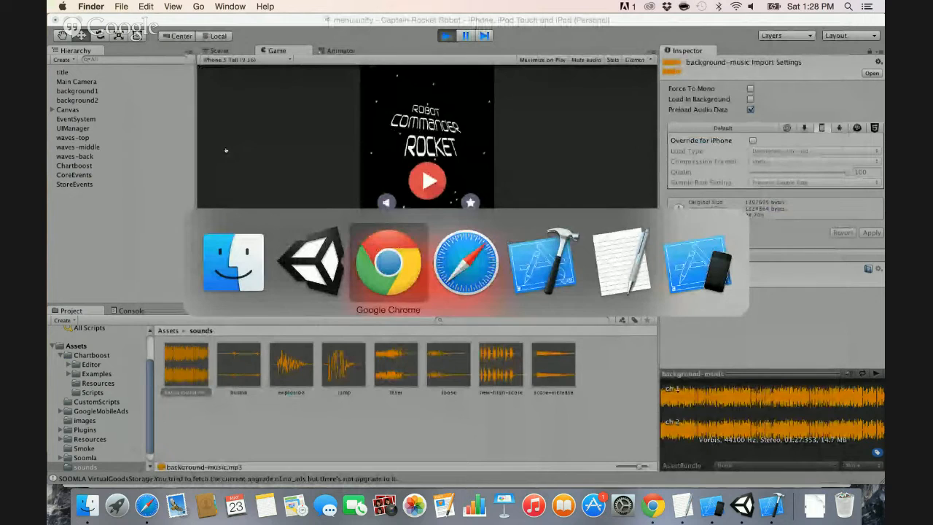
key(super+Tab)
key(super+Tab)
key(super+Tab)
key(super+Tab)
key(super+Tab)
key(super+Tab)
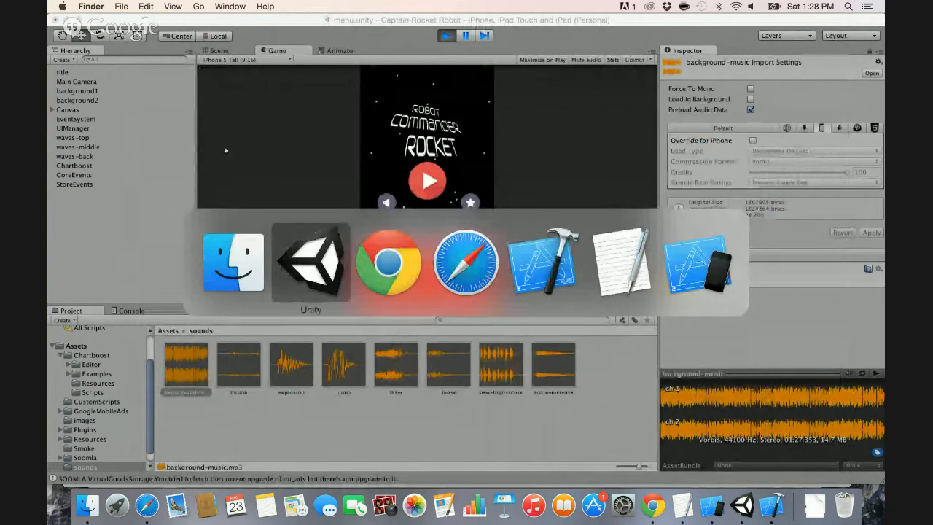
key(super+Tab)
key(super+Tab)
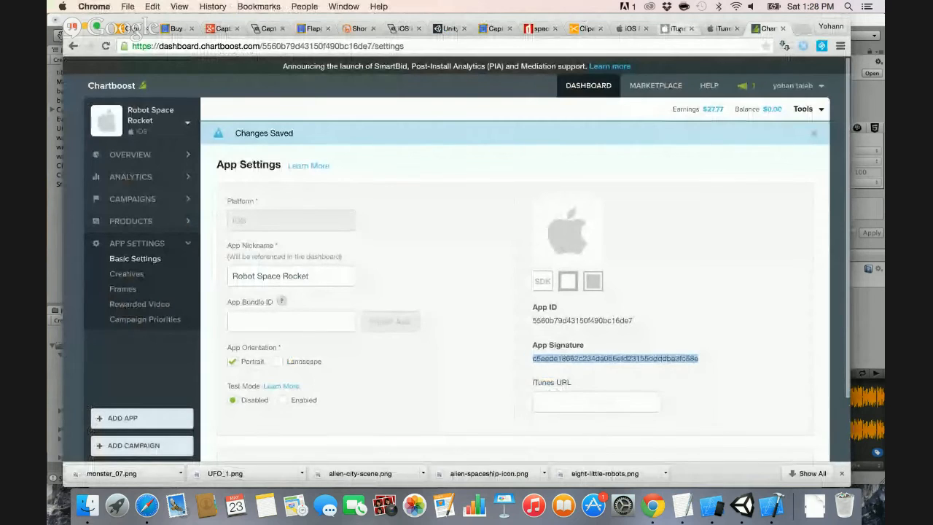
click(675, 29)
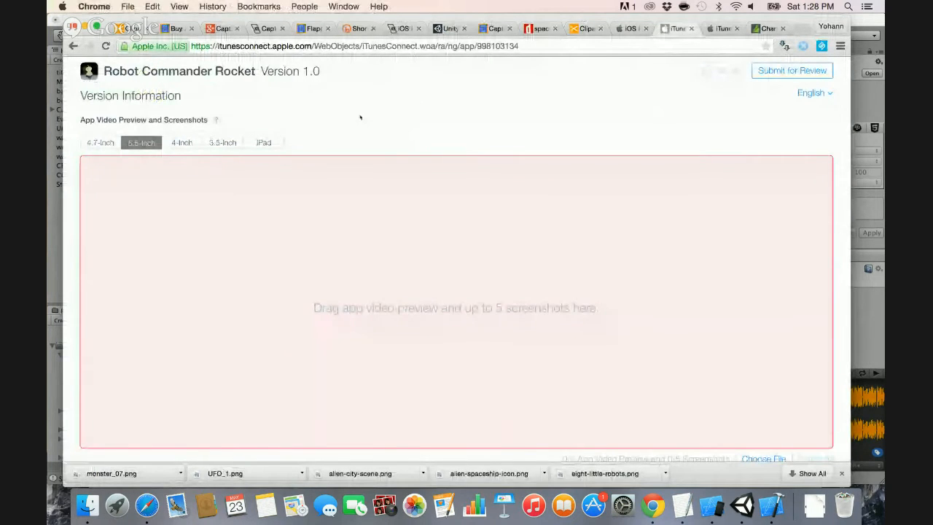
Open a new Finder window in column view and browse to project_images > captain-rocket > commander-space-rocket.
key(super+Tab)
key(Tab)
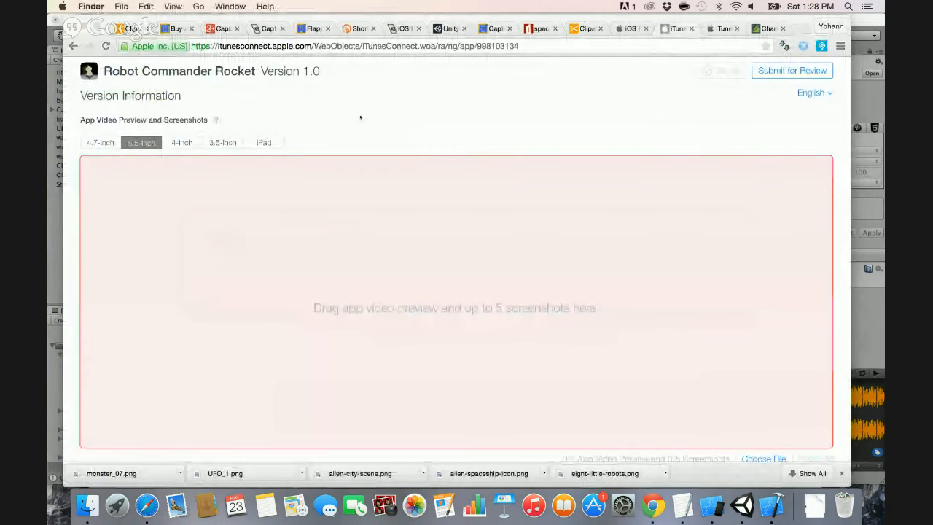
key(super+n)
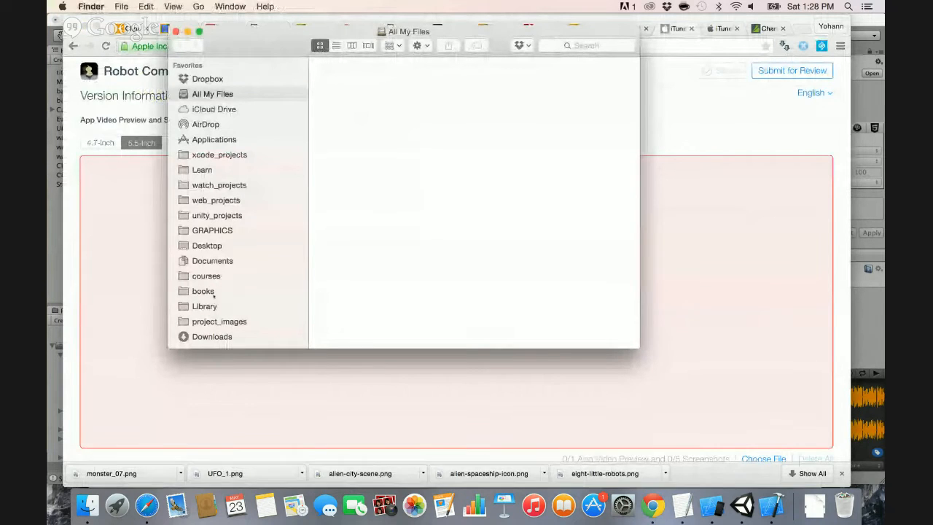
click(219, 322)
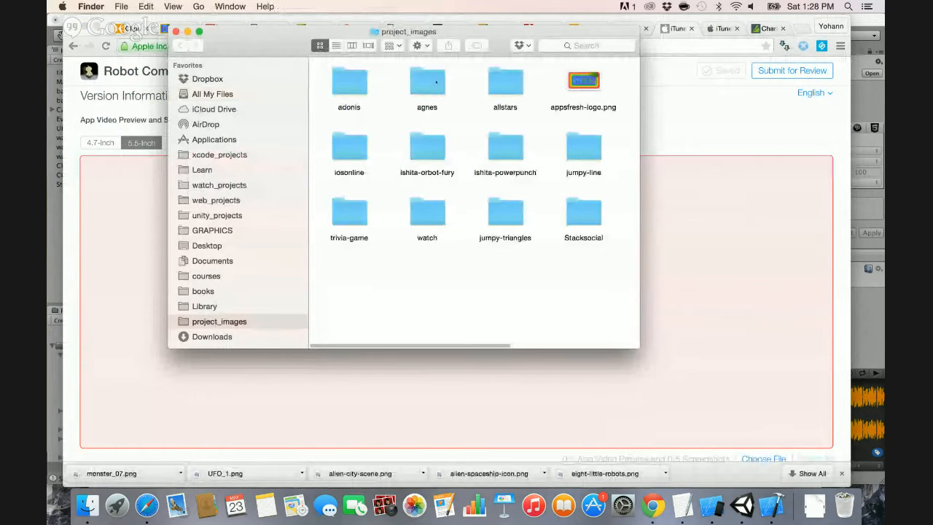
key(super+3)
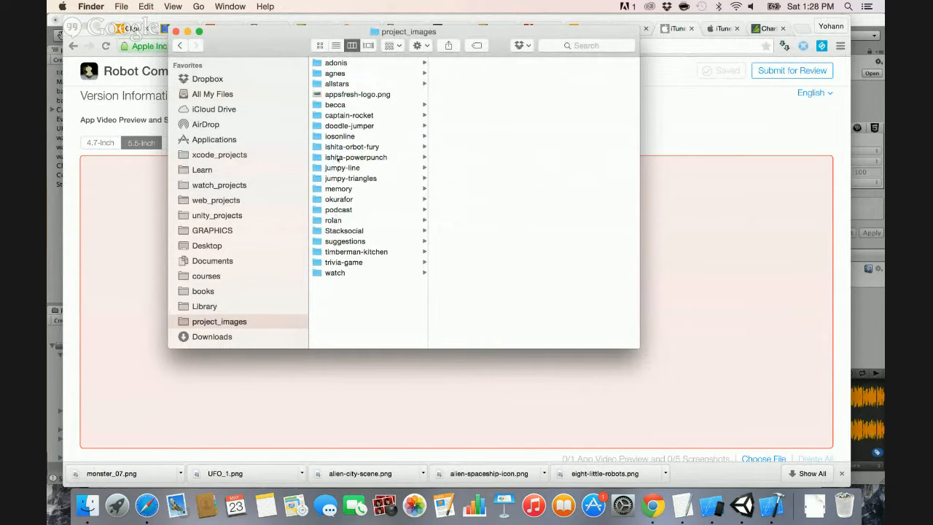
click(326, 115)
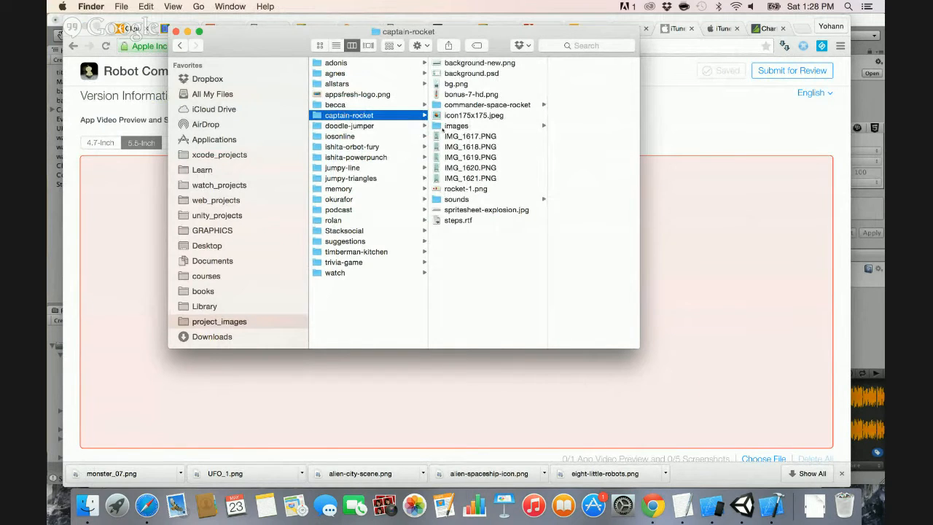
click(446, 105)
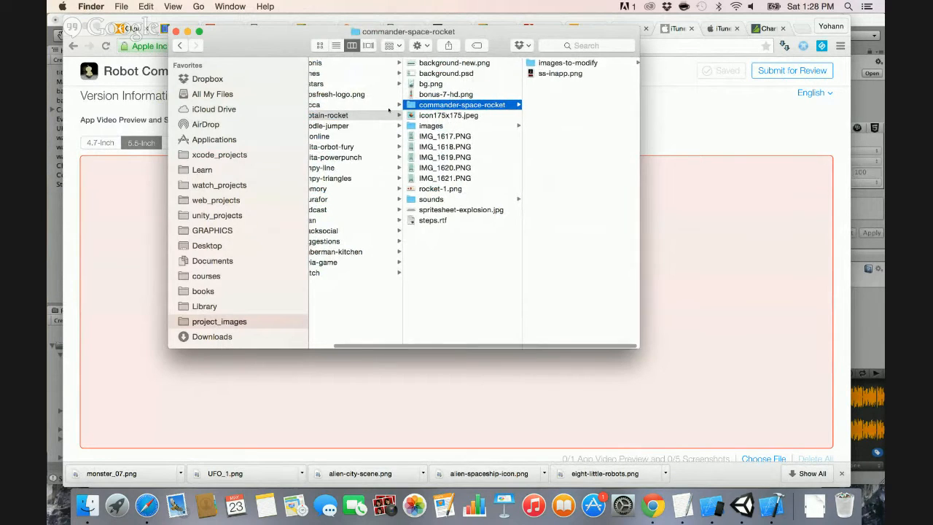
Browse to the jumpy-line folder in project_images and add 6-ss1.png as the app's 4.7-inch screenshot in iTunes Connect.
scroll(387, 109, left, 3)
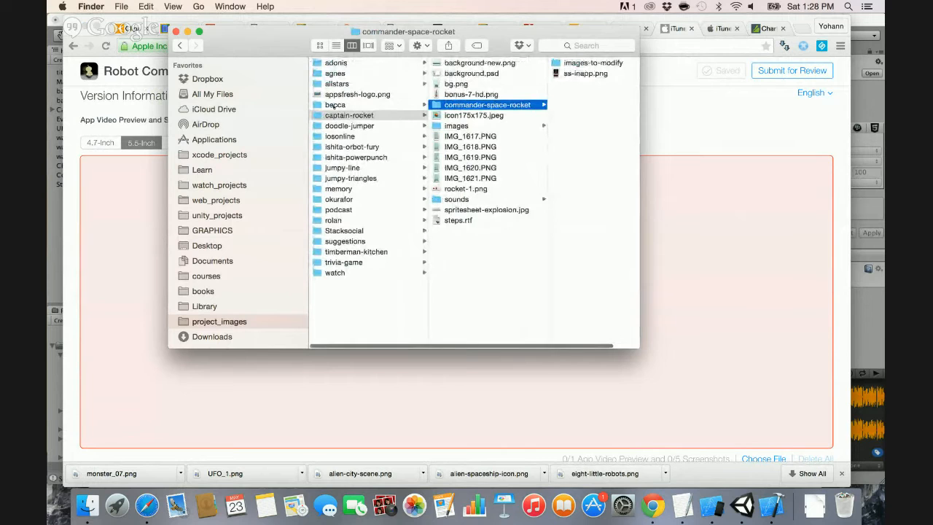
click(337, 169)
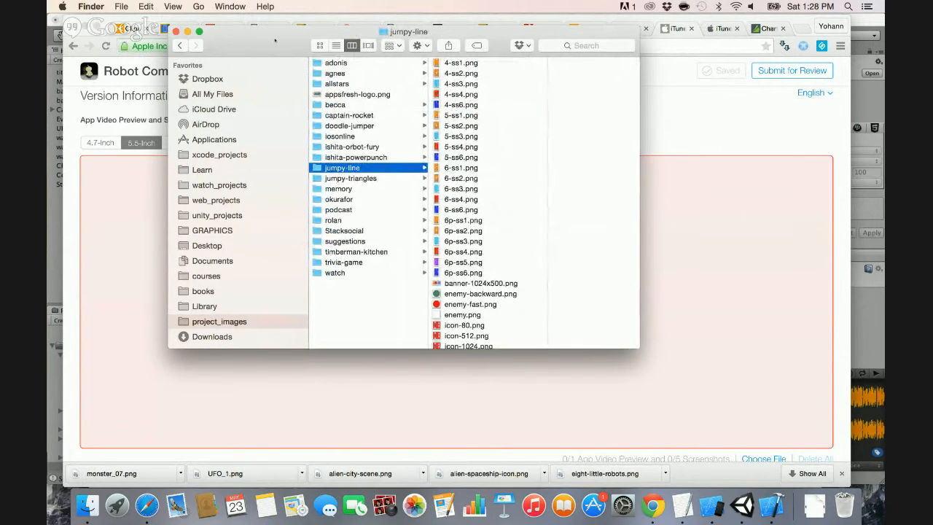
drag(213, 42, 348, 42)
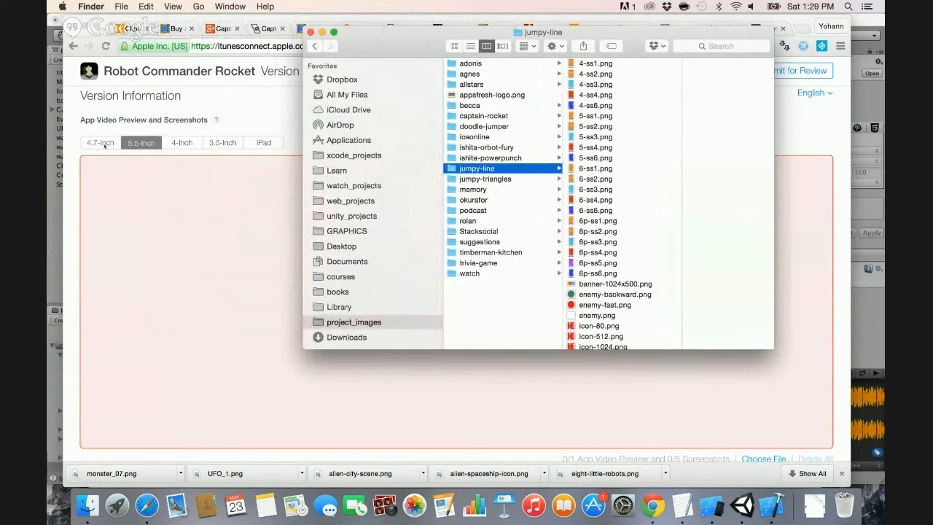
click(103, 143)
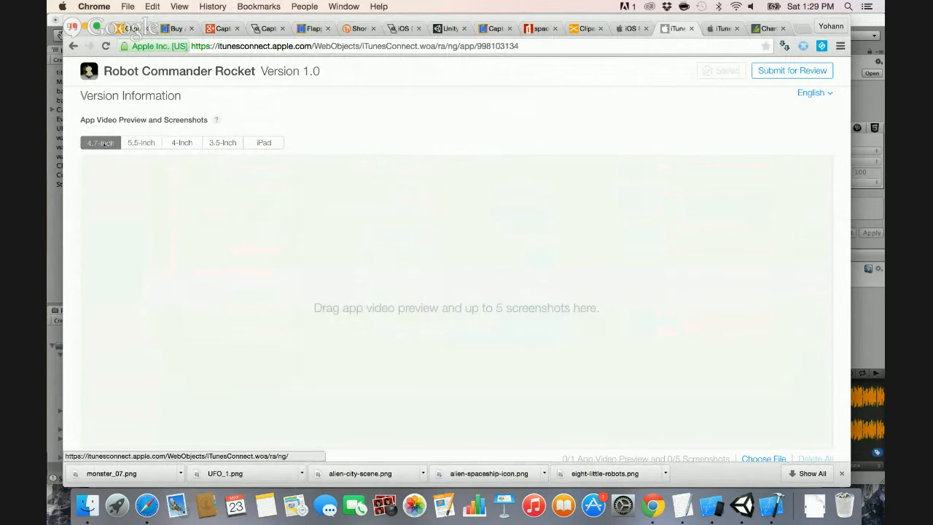
key(super+Tab)
click(582, 169)
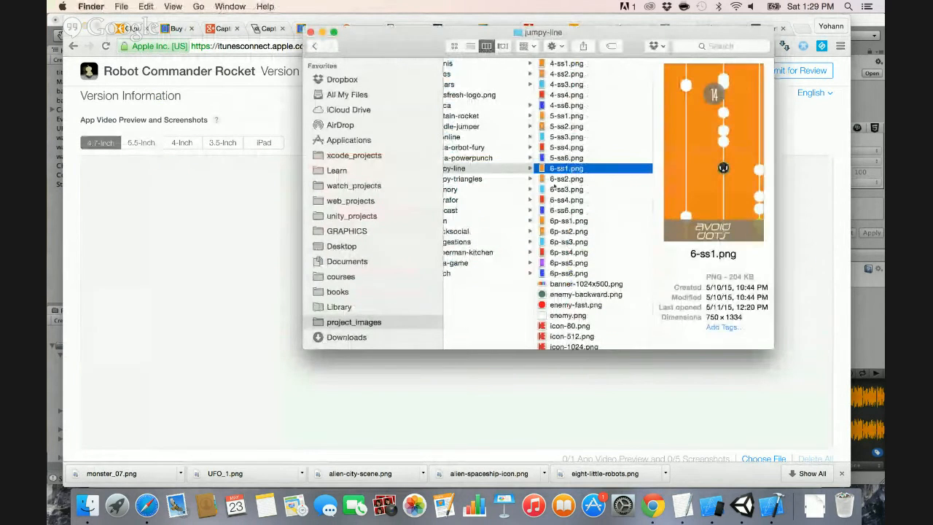
drag(565, 169, 222, 256)
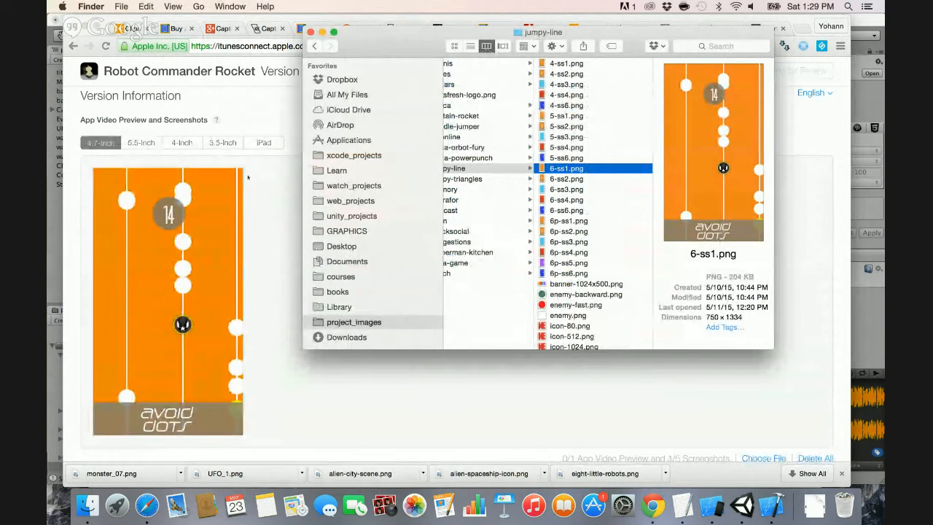
Add the orange "Avoid dots" image from the jumpy-line folder as the app's 5.5-inch screenshot.
click(135, 143)
click(139, 143)
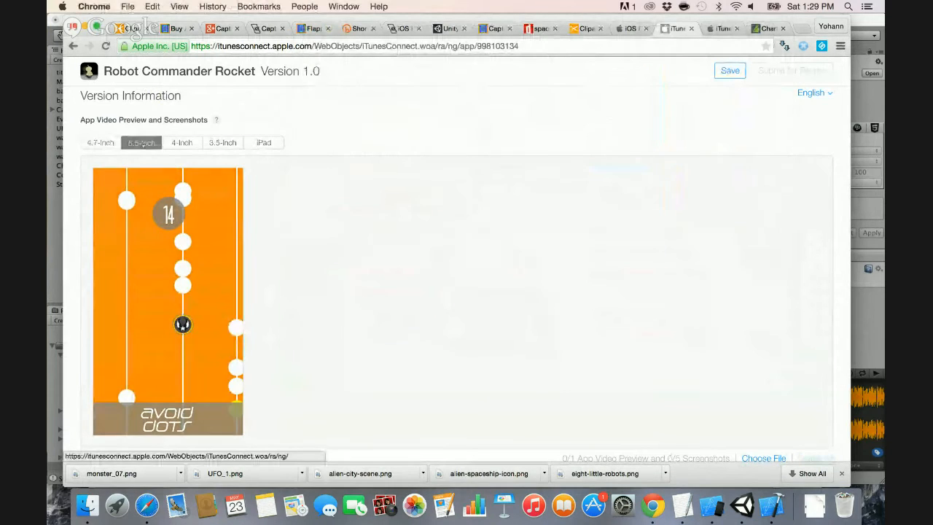
key(super+Tab)
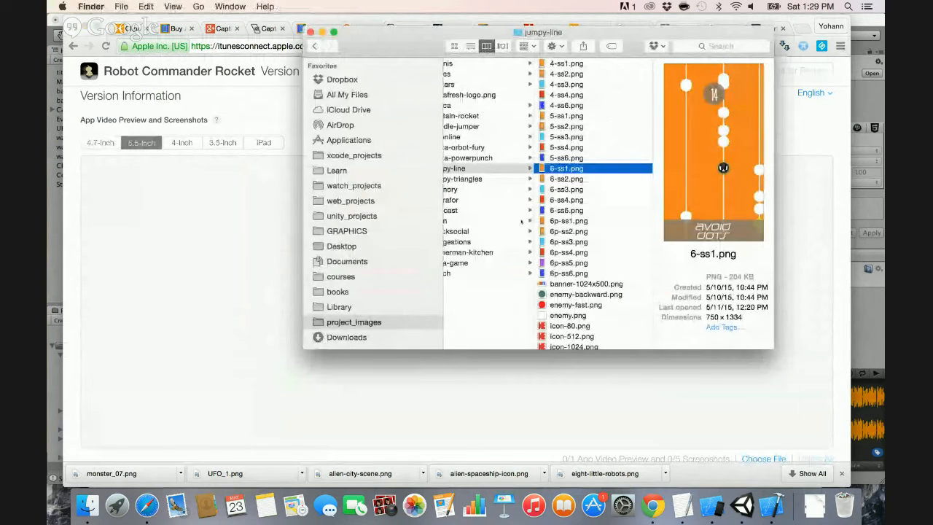
drag(566, 169, 250, 237)
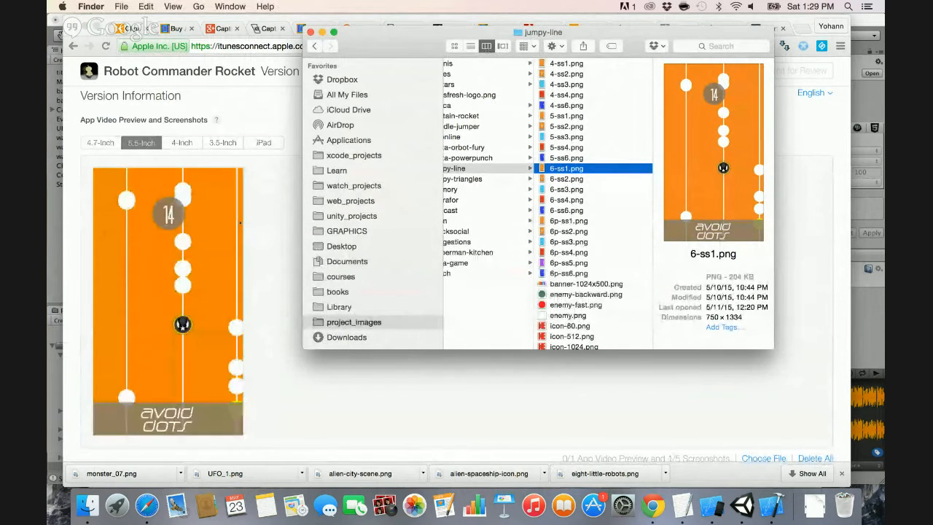
Check which screenshots are already uploaded for the 3.5-inch and 4-inch displays.
click(211, 142)
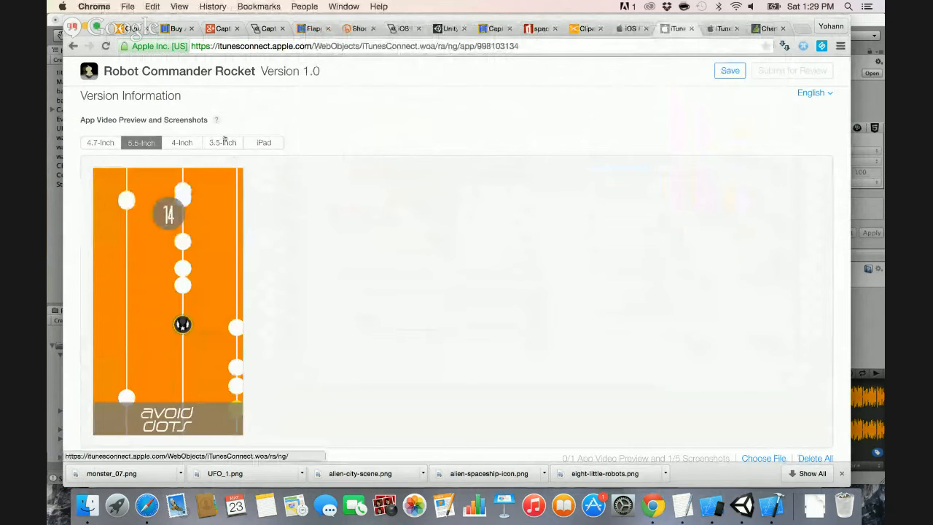
click(223, 142)
key(super+Tab)
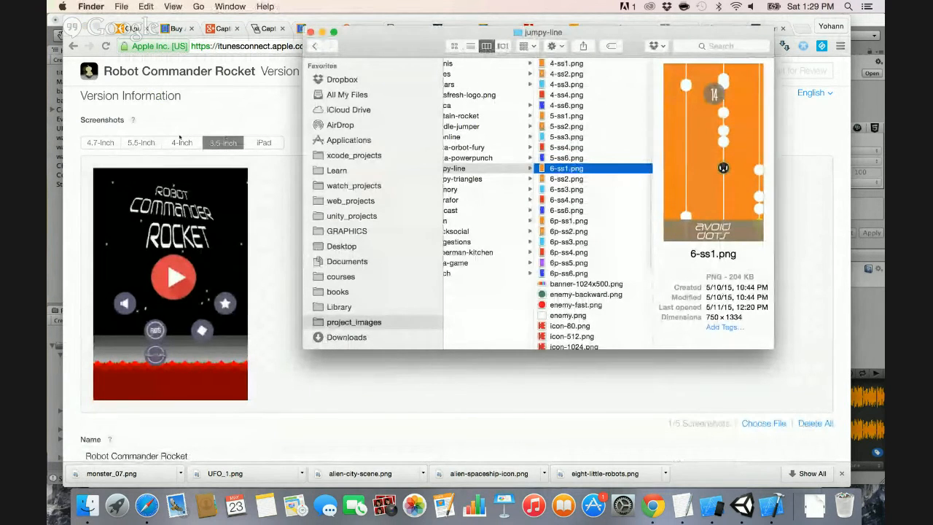
click(182, 143)
click(184, 143)
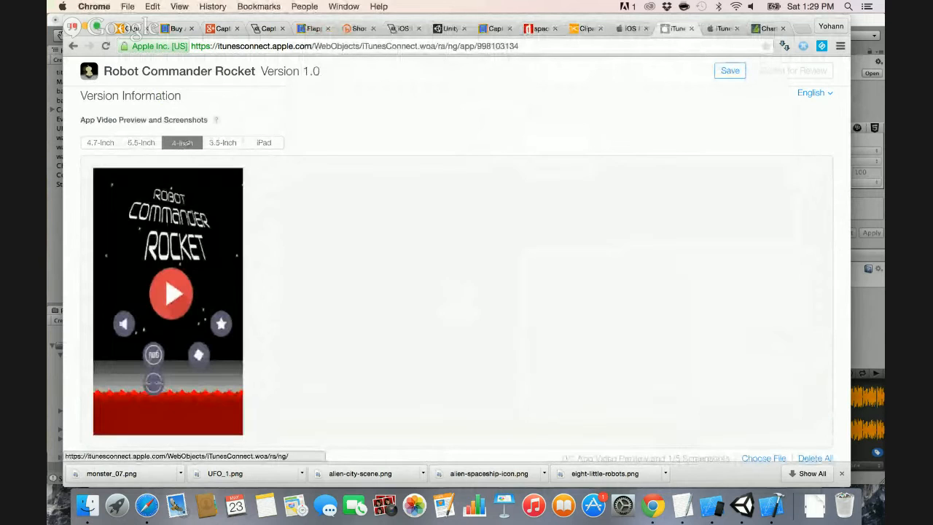
Add ipad-ss1.png from the jumpy-line folder as the app's iPad screenshot.
click(261, 143)
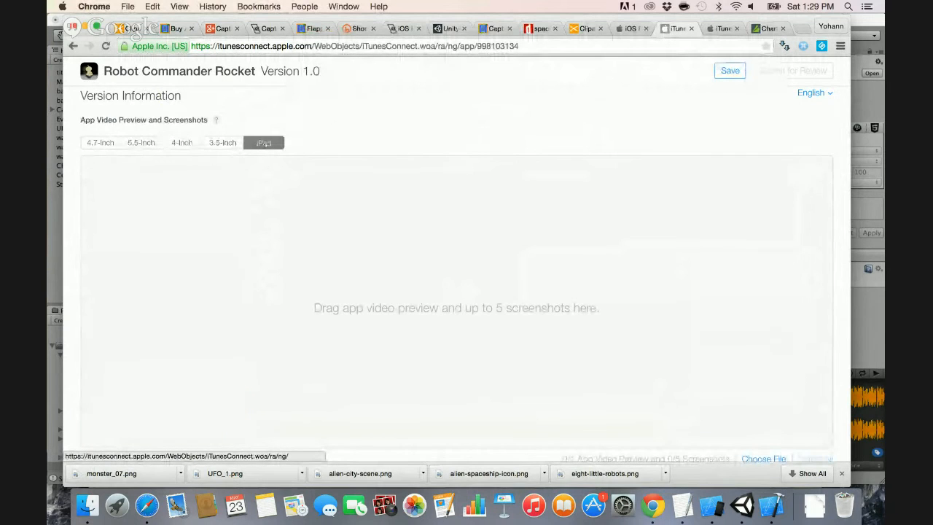
key(super+Tab)
scroll(551, 218, down, 5)
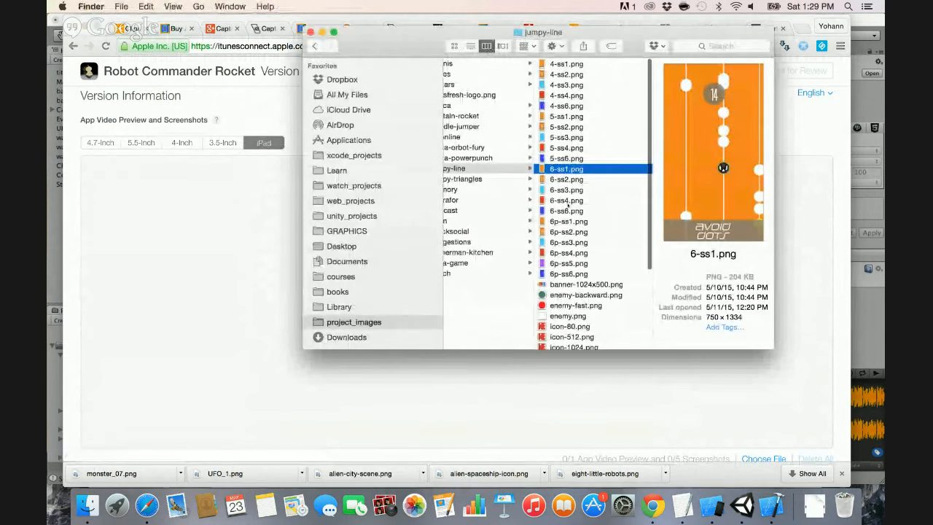
click(571, 258)
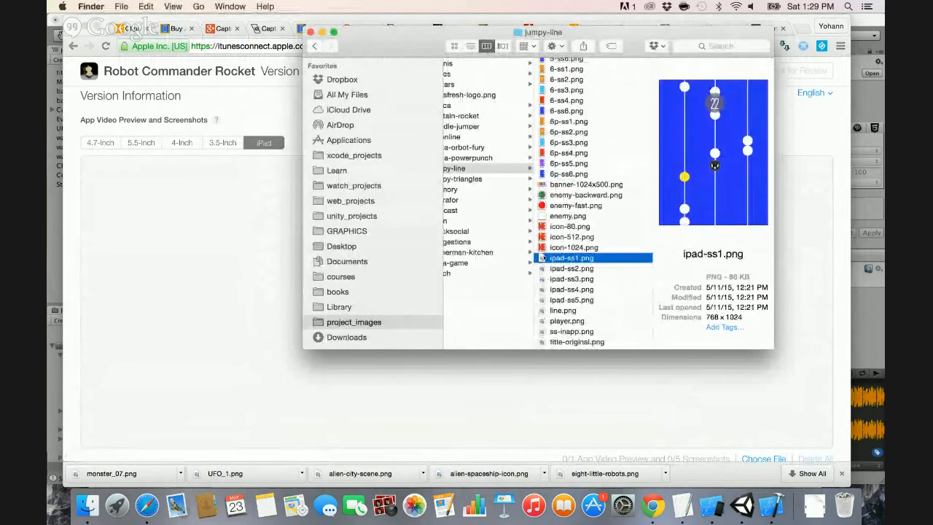
drag(572, 259, 261, 221)
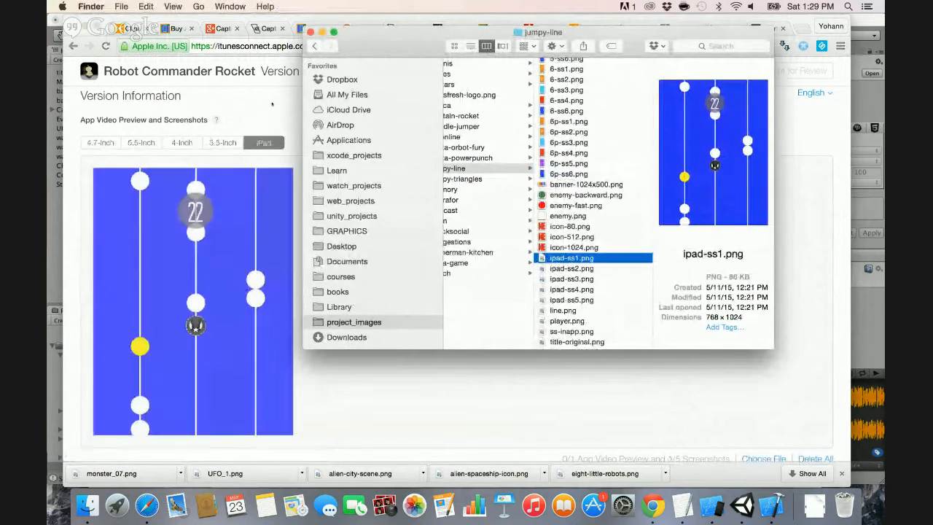
Return to the iTunes Connect version page and save the version 1.0 information.
key(super+Tab)
scroll(577, 91, up, 4)
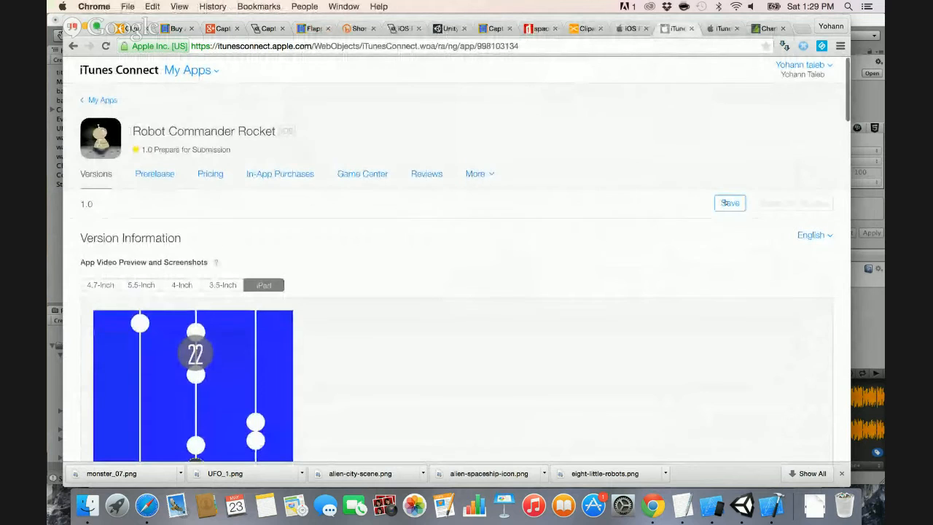
click(726, 202)
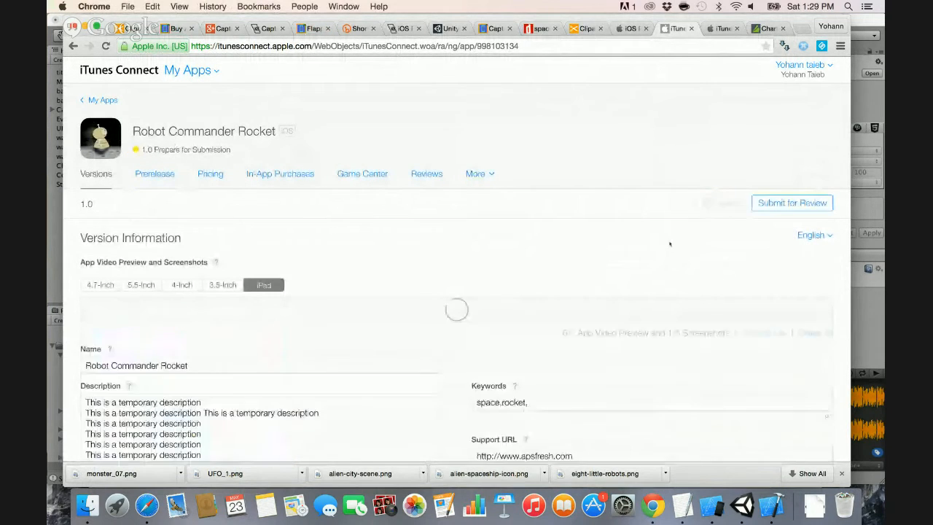
Set the app's price tier to Free in Rights and Pricing, save it and return to the version page.
scroll(627, 238, down, 3)
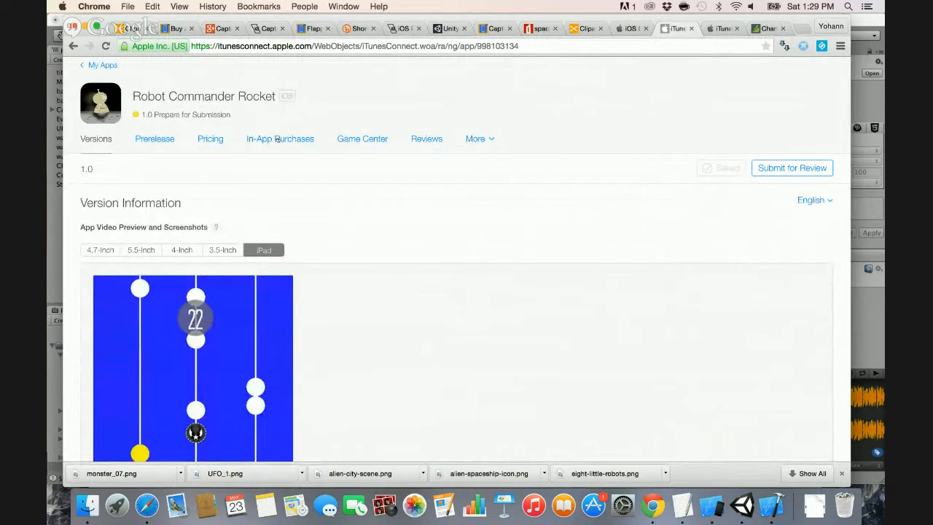
click(218, 139)
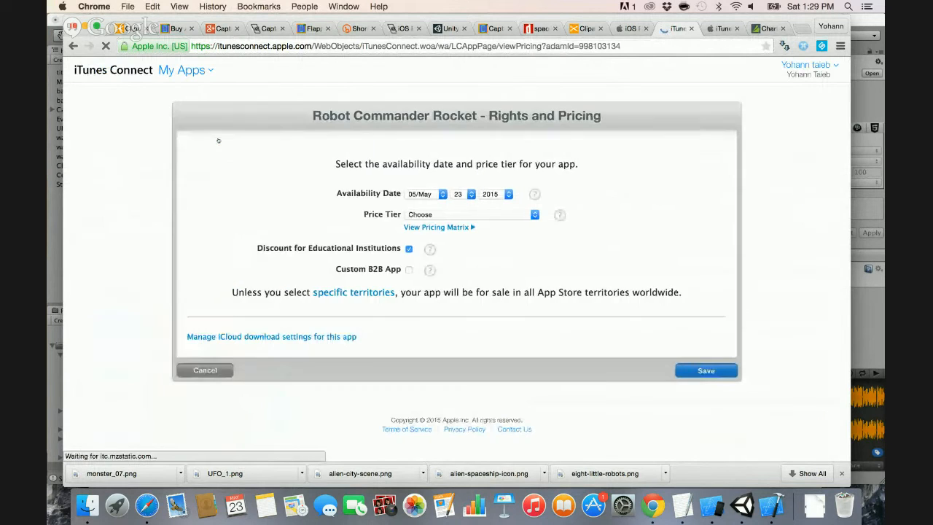
click(394, 214)
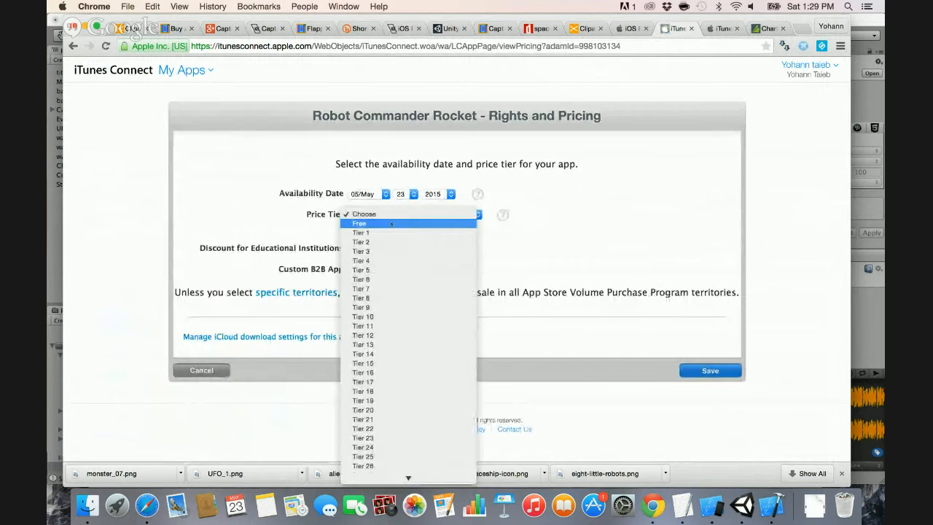
click(391, 224)
click(700, 371)
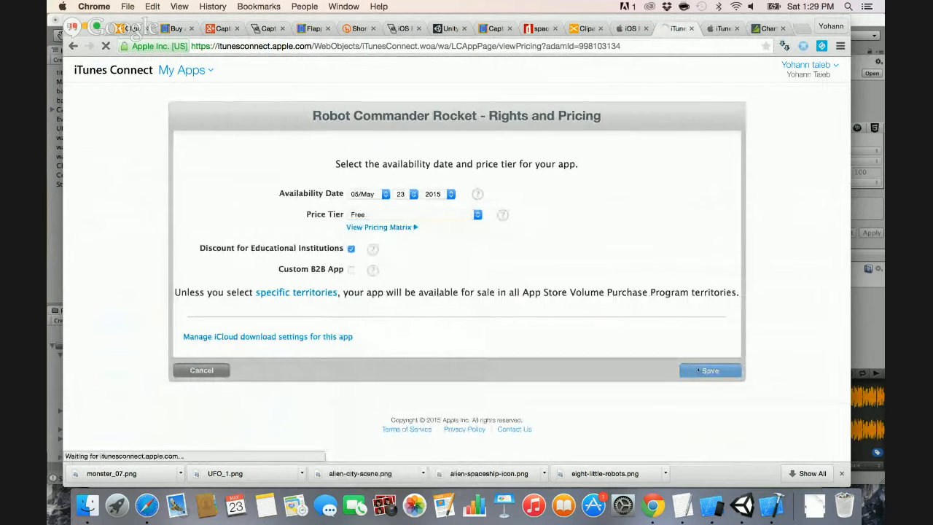
scroll(647, 354, down, 5)
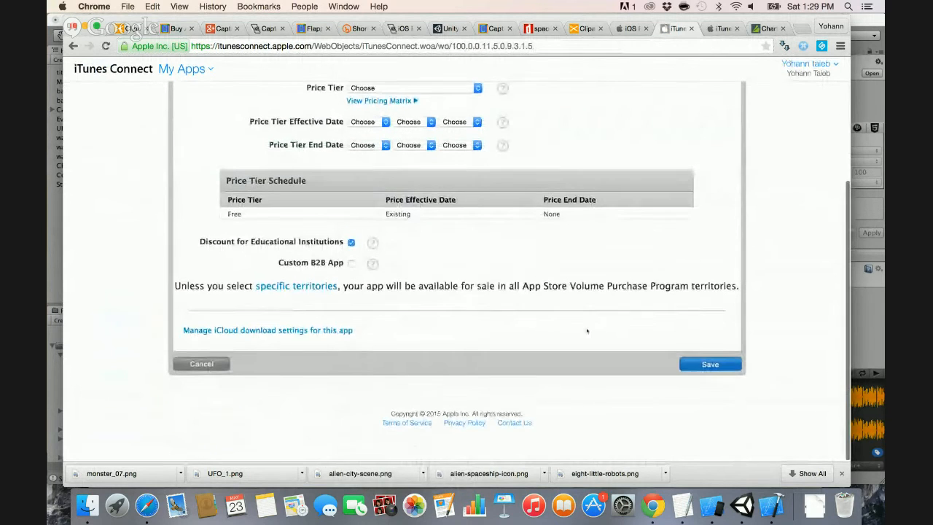
click(202, 366)
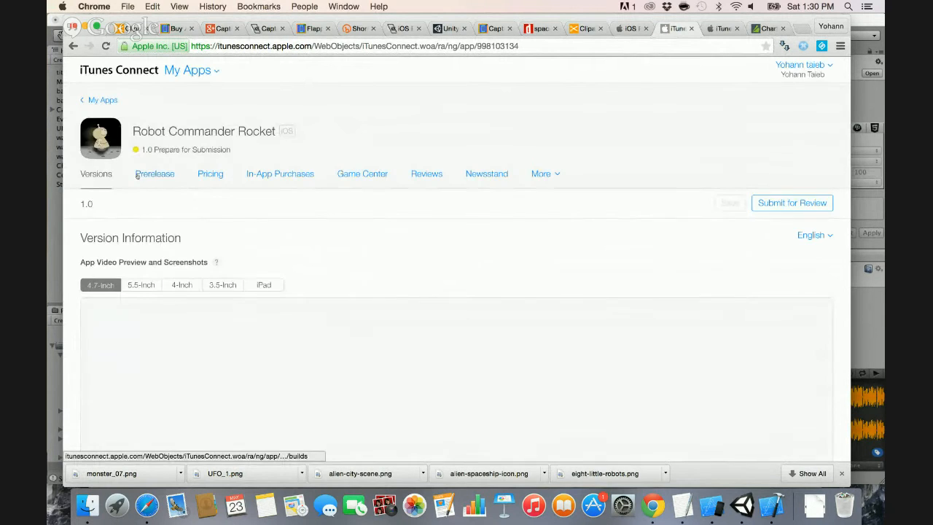
Copy the app's Apple ID from General App Information and paste it as UIManager's iTunes Connect app ID in Unity.
scroll(123, 201, down, 10)
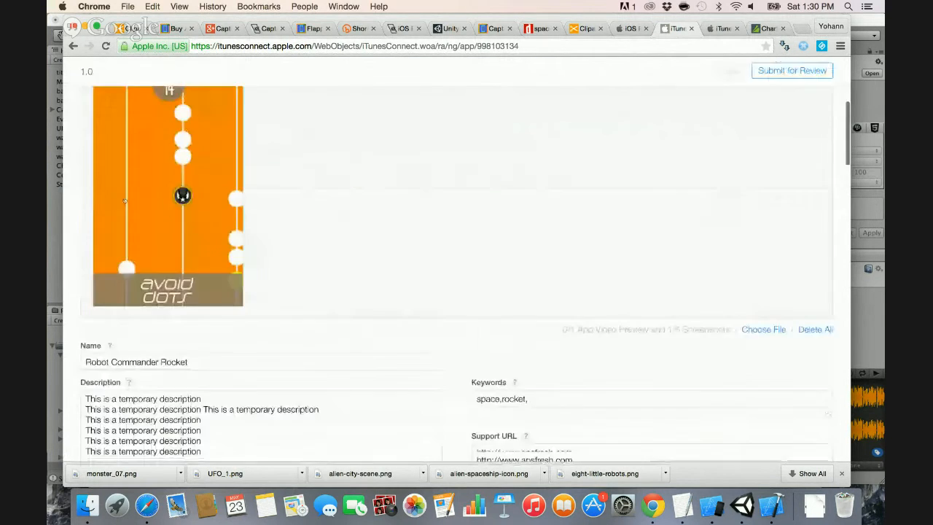
scroll(104, 314, down, 3)
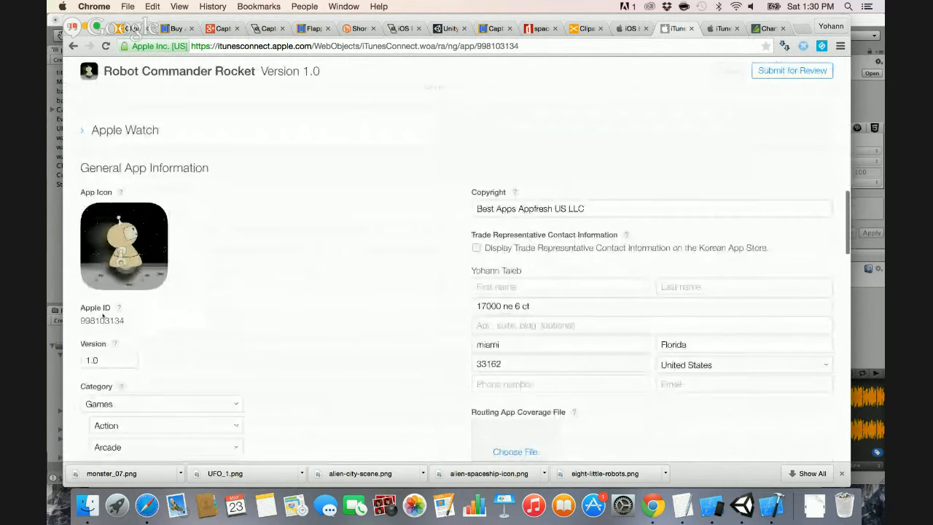
double_click(102, 320)
key(super+c)
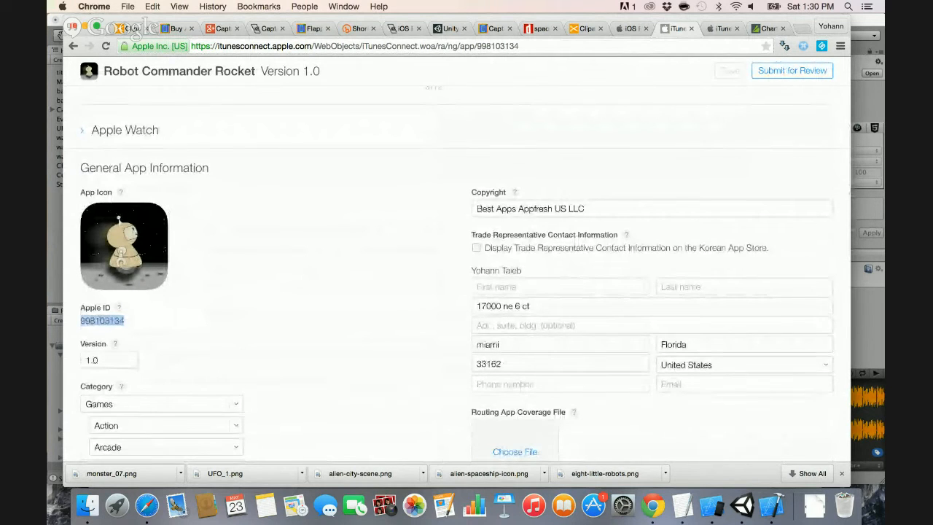
key(super+Tab)
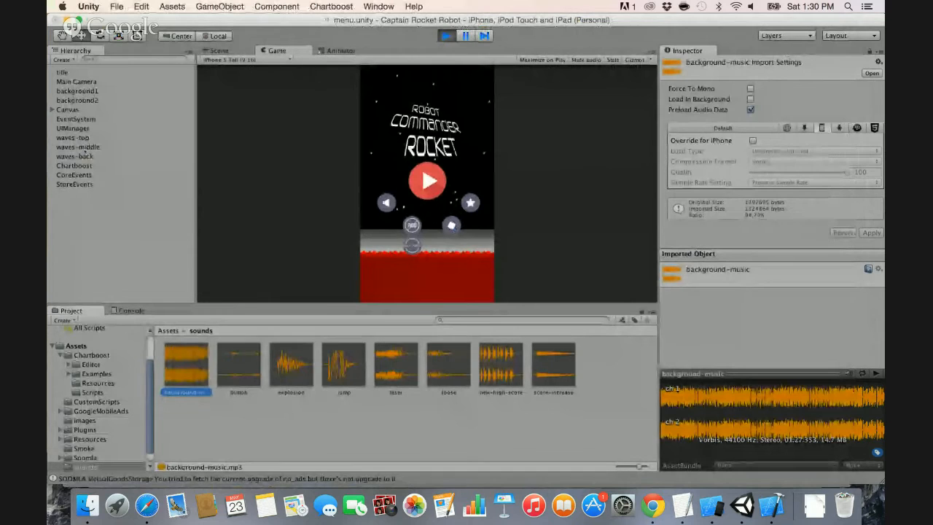
click(63, 129)
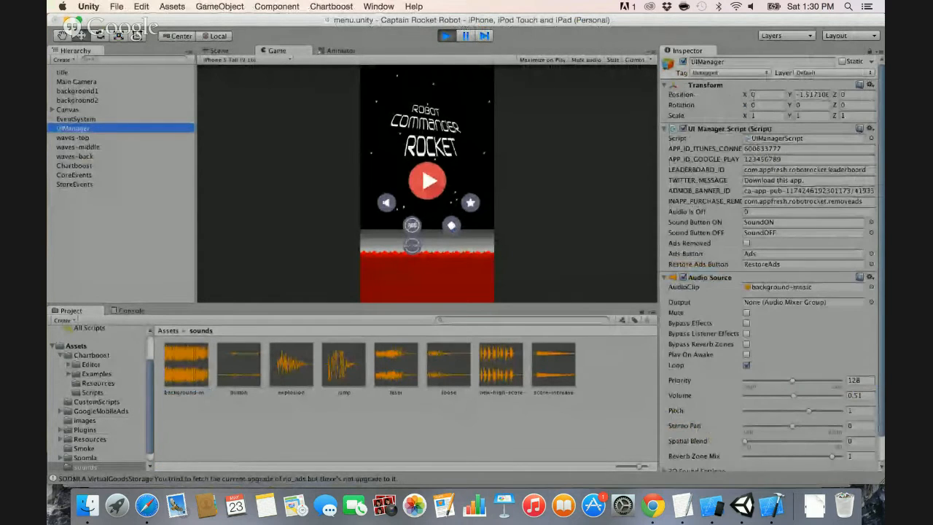
click(759, 149)
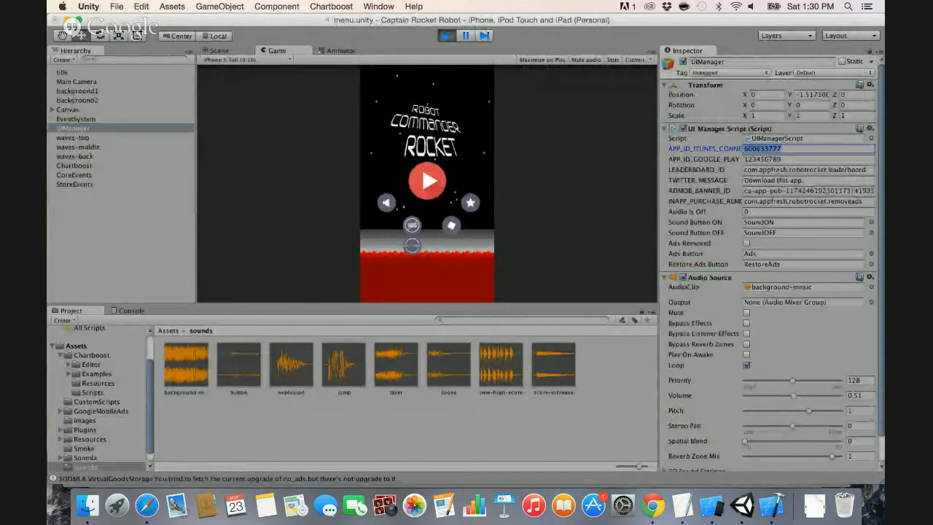
key(super+v)
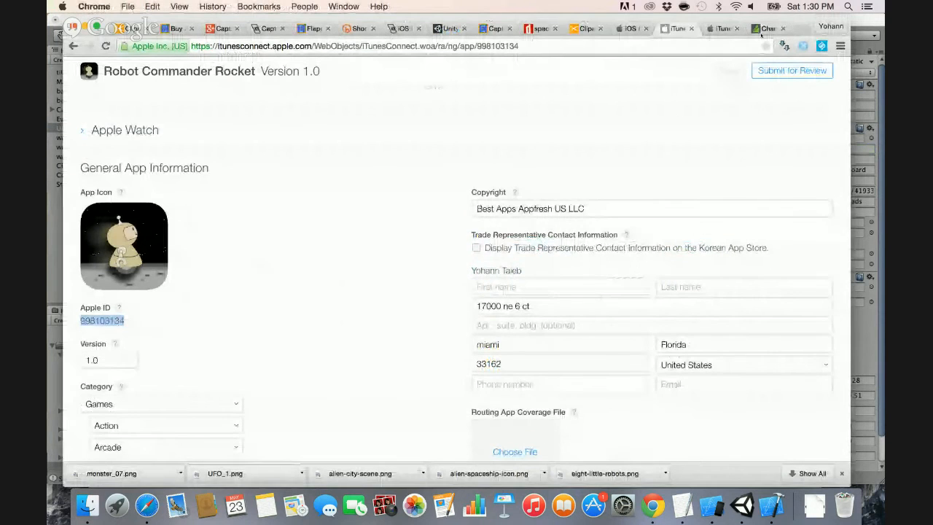
Switch to the Chartboost dashboard and look through Robot Space Rocket's publishing campaigns, overview options and app list.
click(769, 29)
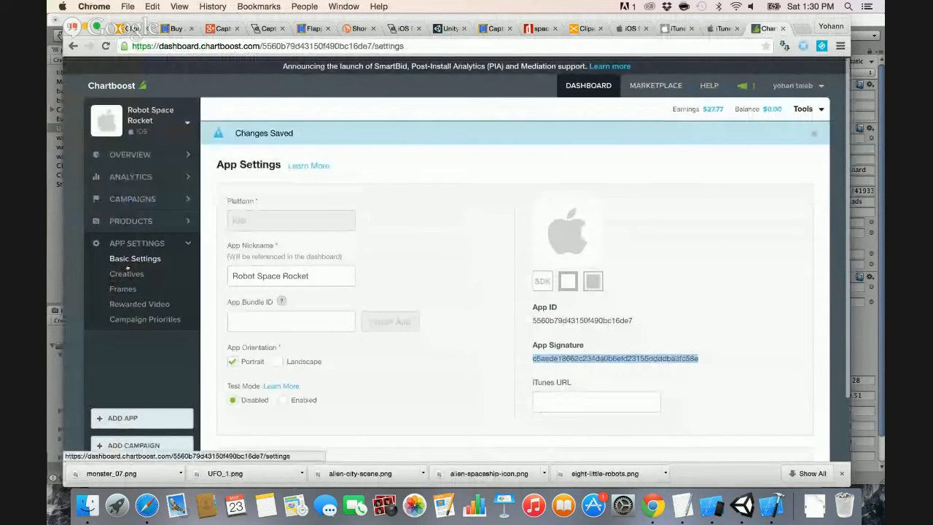
click(125, 204)
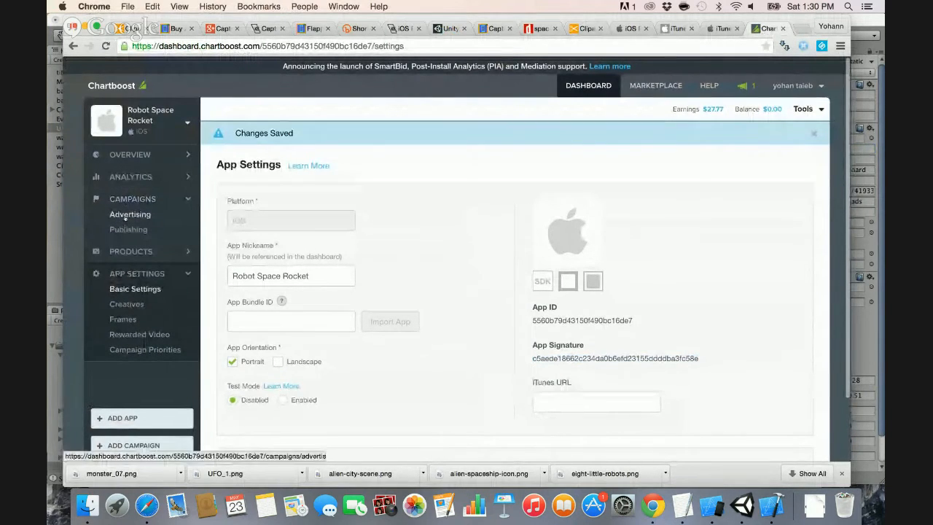
click(129, 230)
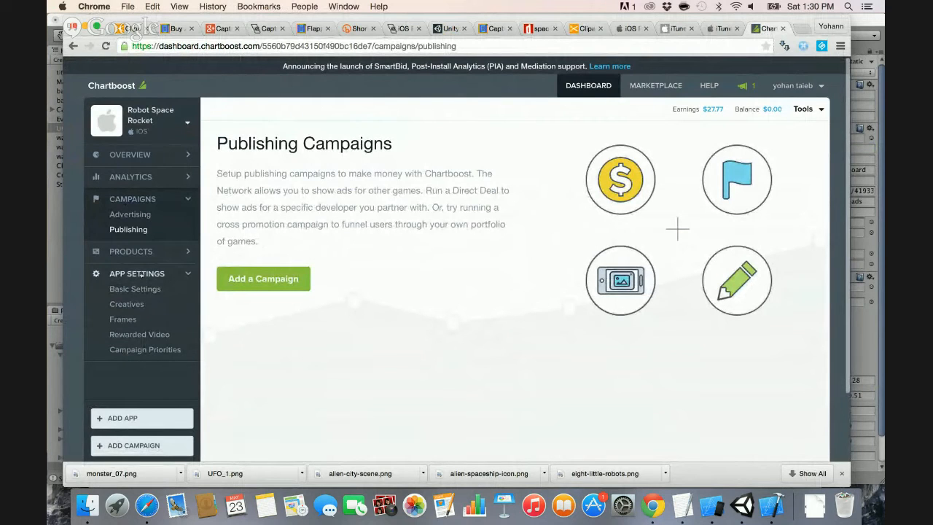
click(124, 158)
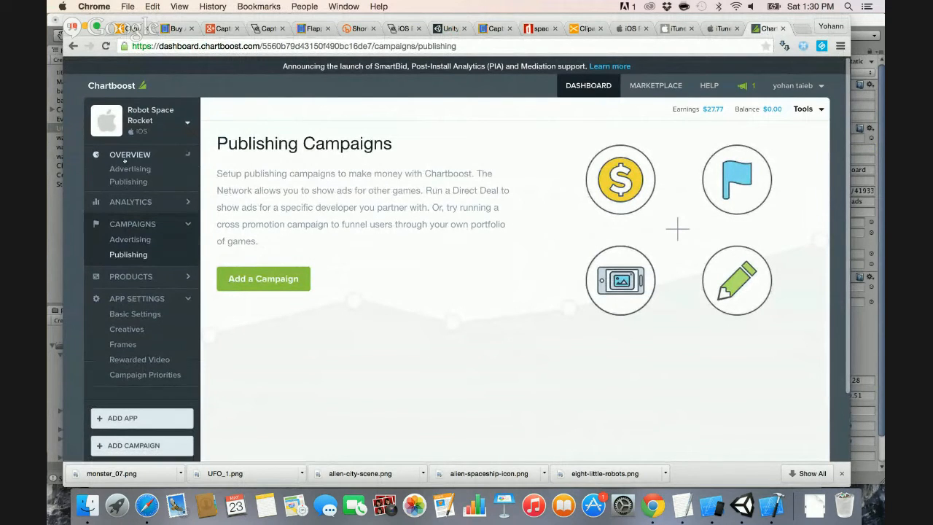
click(169, 118)
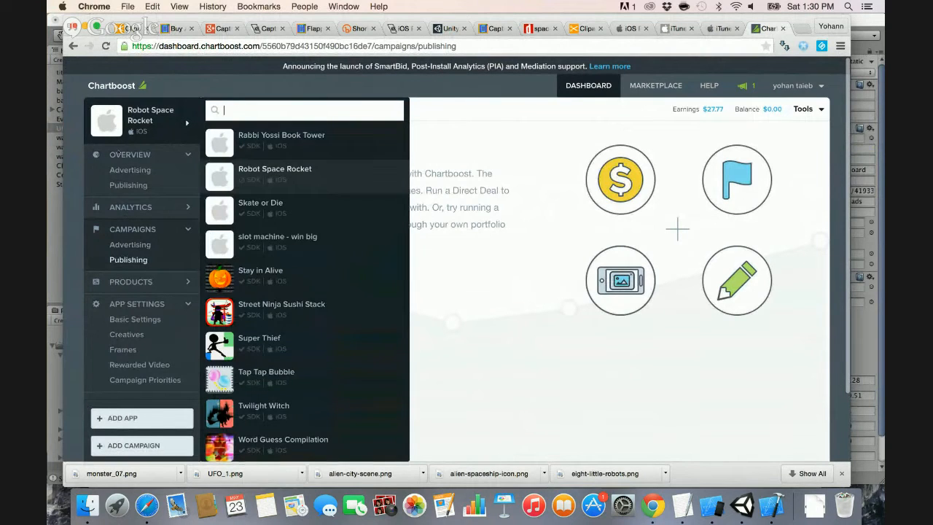
click(138, 122)
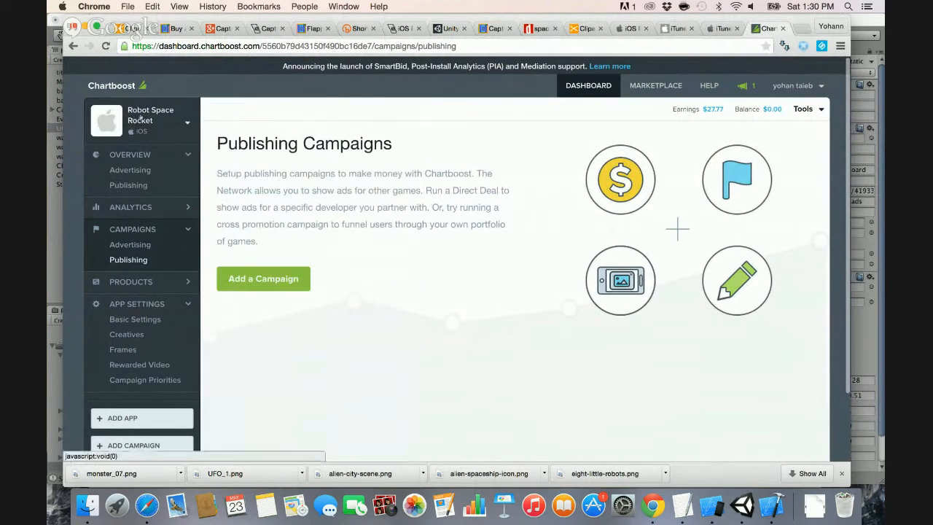
click(141, 119)
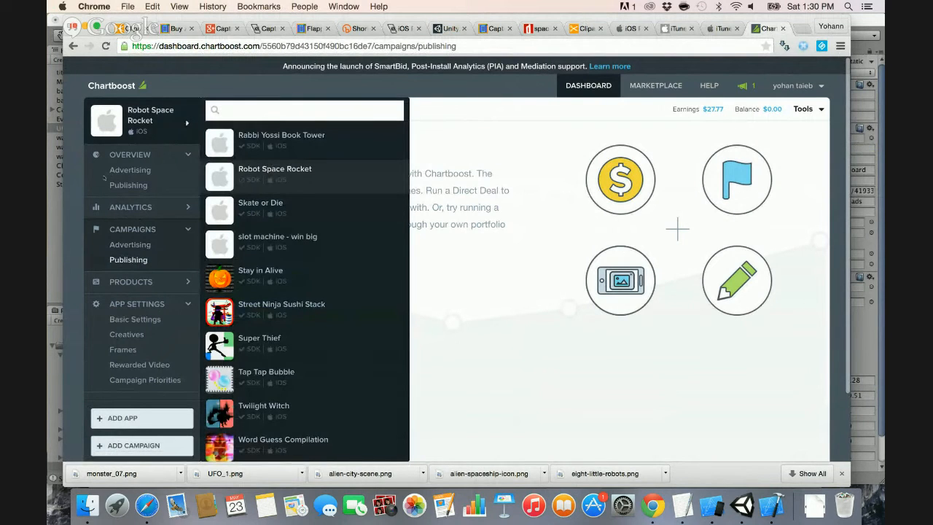
click(114, 281)
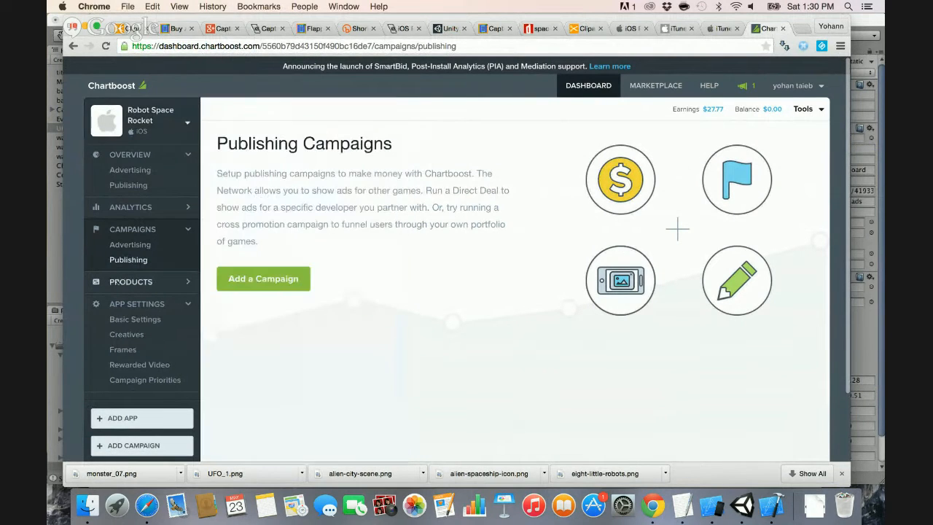
Include La Bible Integrale, einstein's words vs words, Cat Math and Let Them Teleport in the MoreApps settings and save them.
click(130, 283)
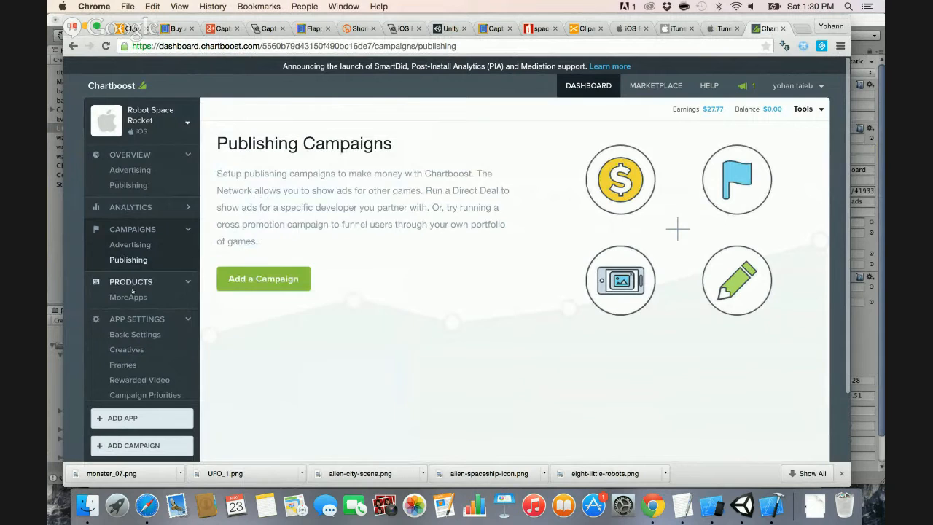
click(130, 296)
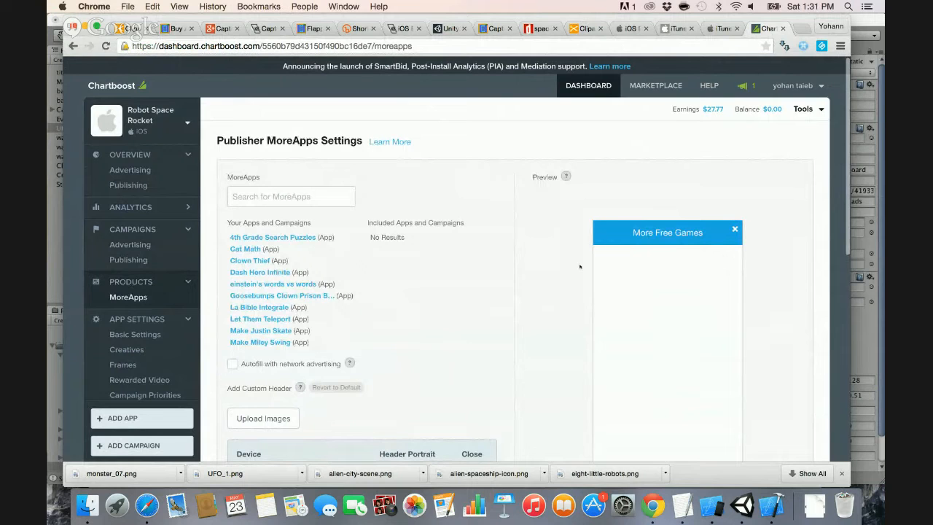
scroll(579, 266, down, 2)
click(257, 276)
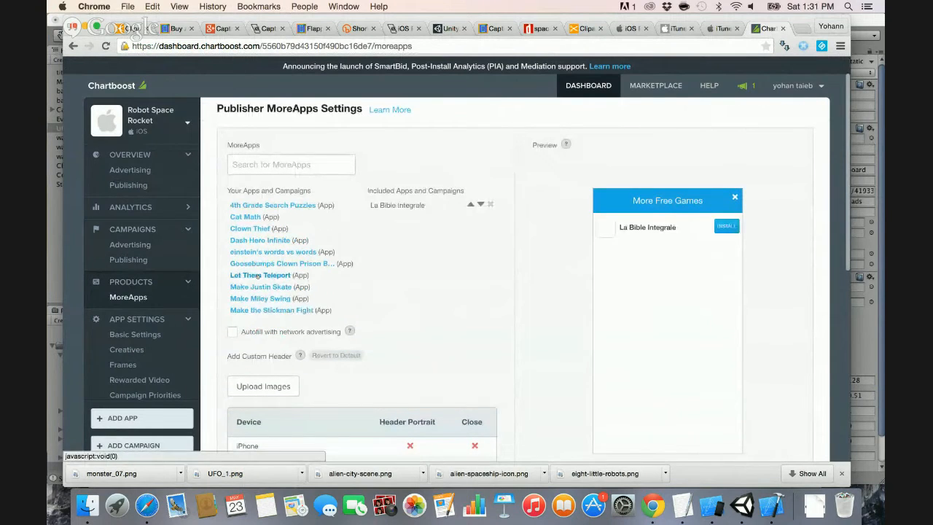
click(252, 252)
click(244, 217)
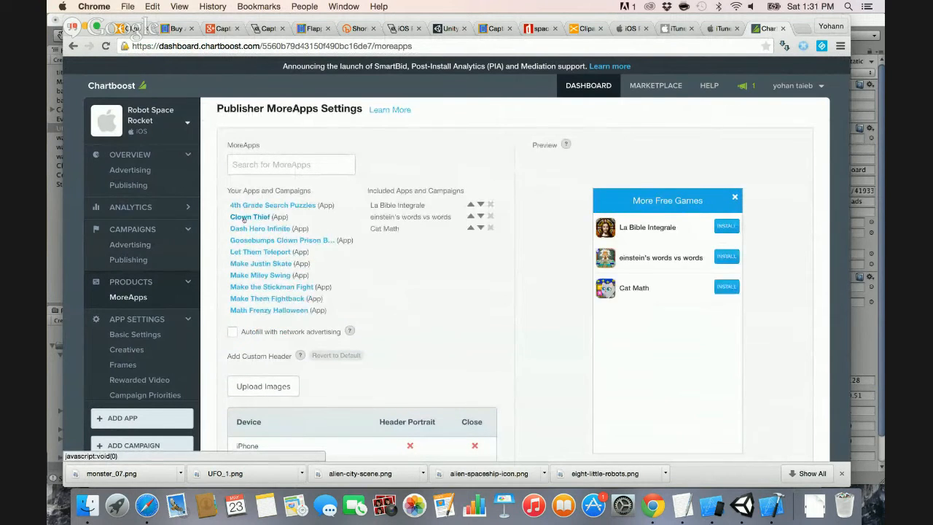
click(248, 252)
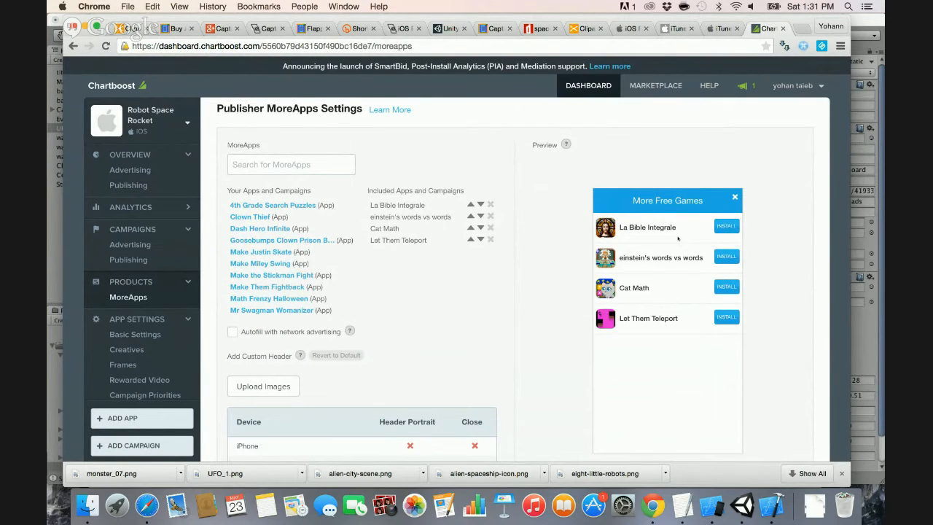
scroll(629, 271, down, 4)
scroll(629, 271, up, 4)
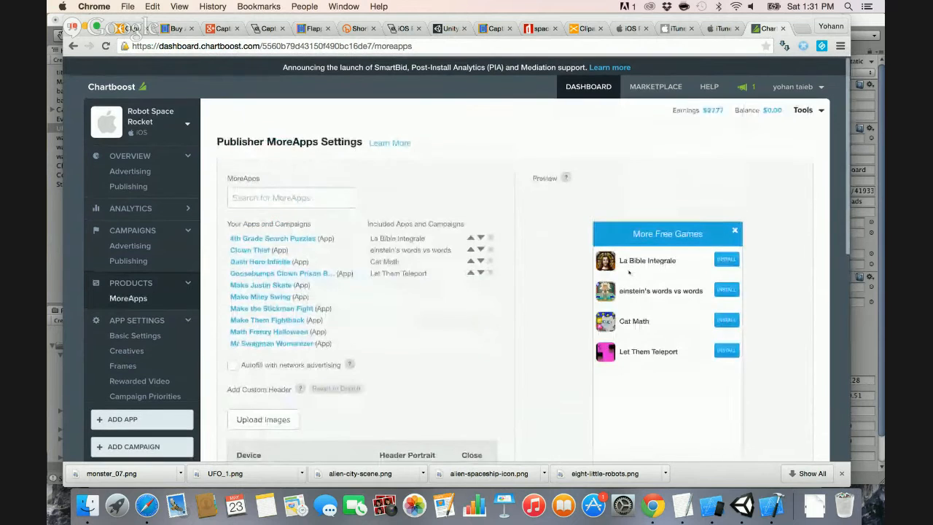
scroll(629, 273, down, 6)
click(797, 430)
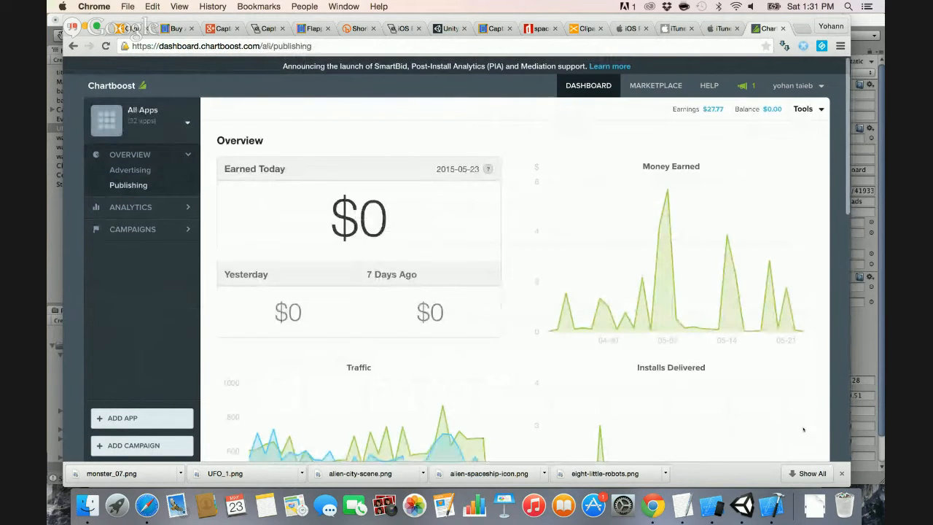
Return to the iTunes Connect version page and review the app's name, description and keywords.
click(720, 28)
click(675, 29)
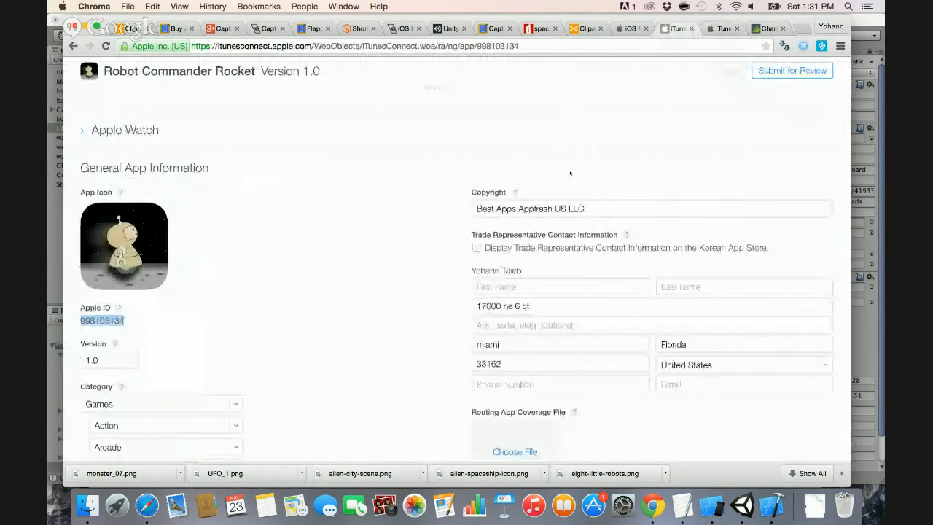
scroll(452, 227, up, 10)
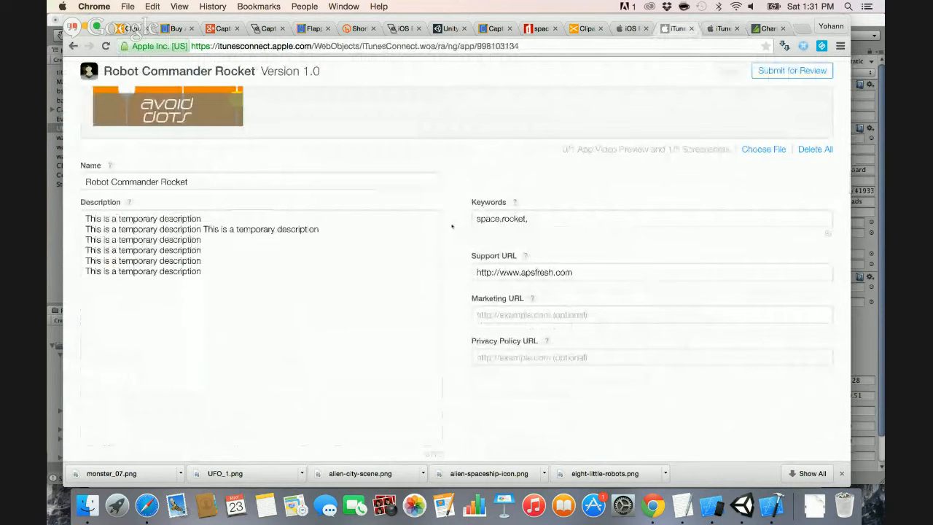
Switch to Unity, check the scenes and target platform in Build Settings, and close the dialog.
key(super+Tab)
key(super+Tab)
key(super+Tab)
key(super+Tab)
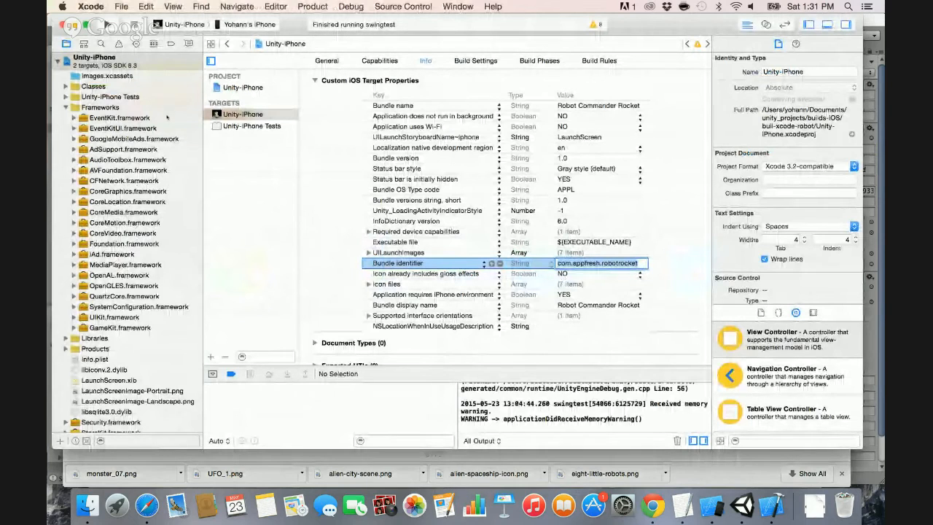
key(super+Tab)
key(super+Tab)
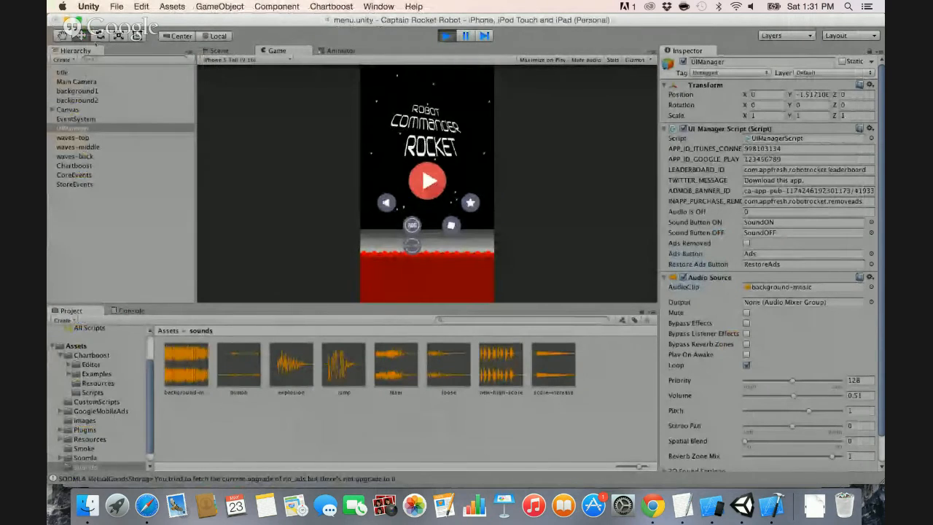
click(117, 6)
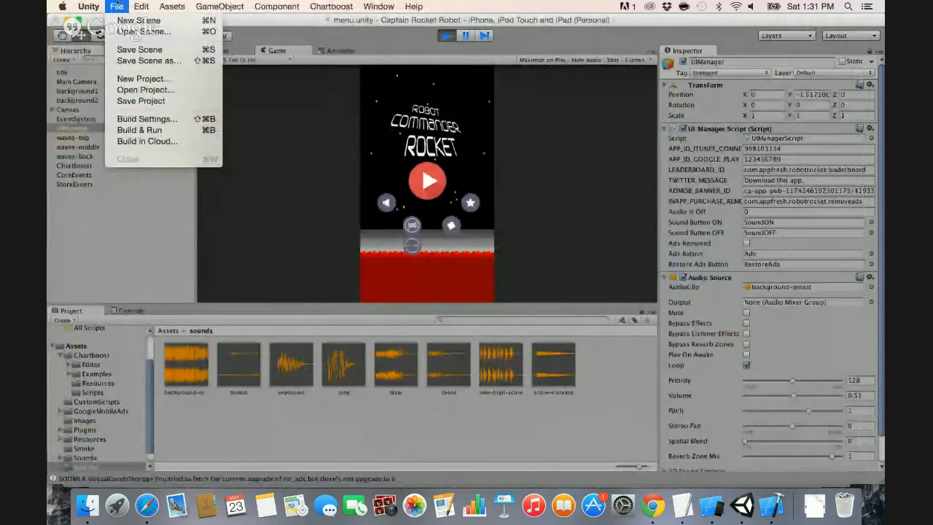
click(146, 119)
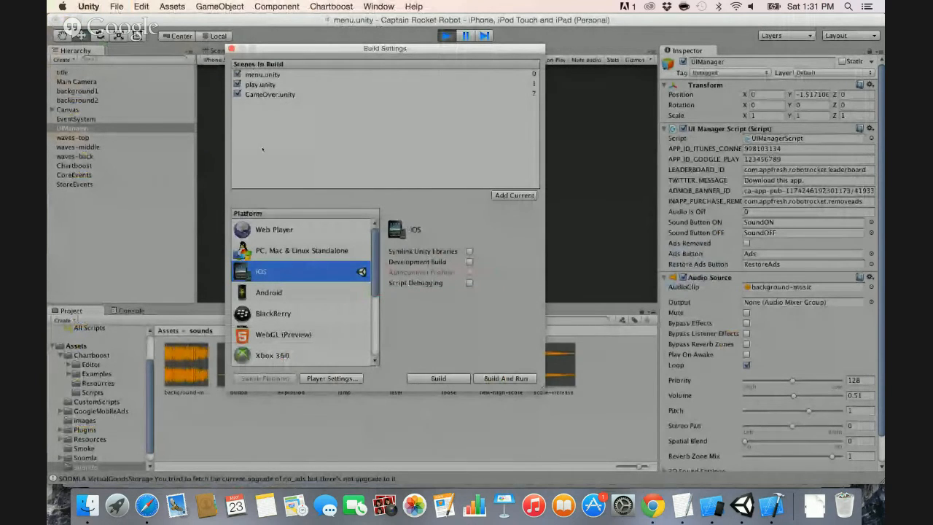
click(231, 48)
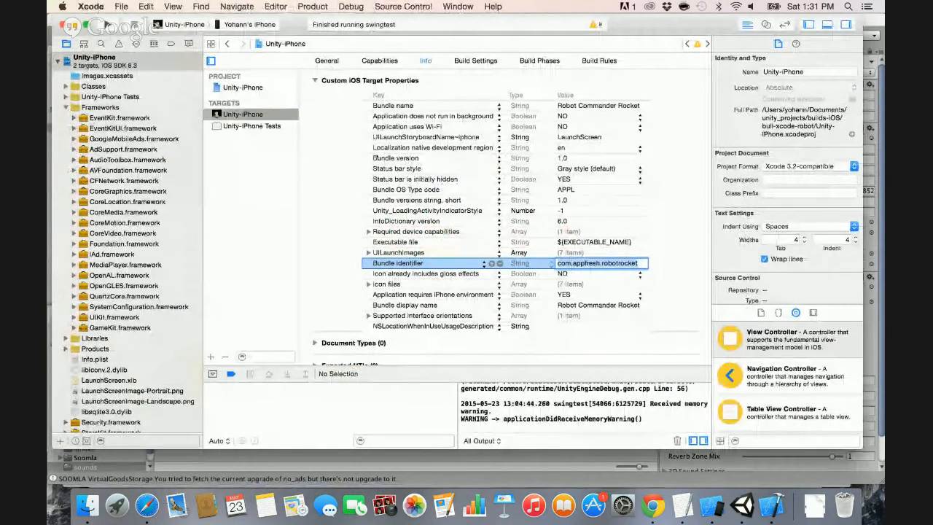
Check the bundle identifier in the Unity-iPhone target's custom iOS properties in Xcode.
click(669, 261)
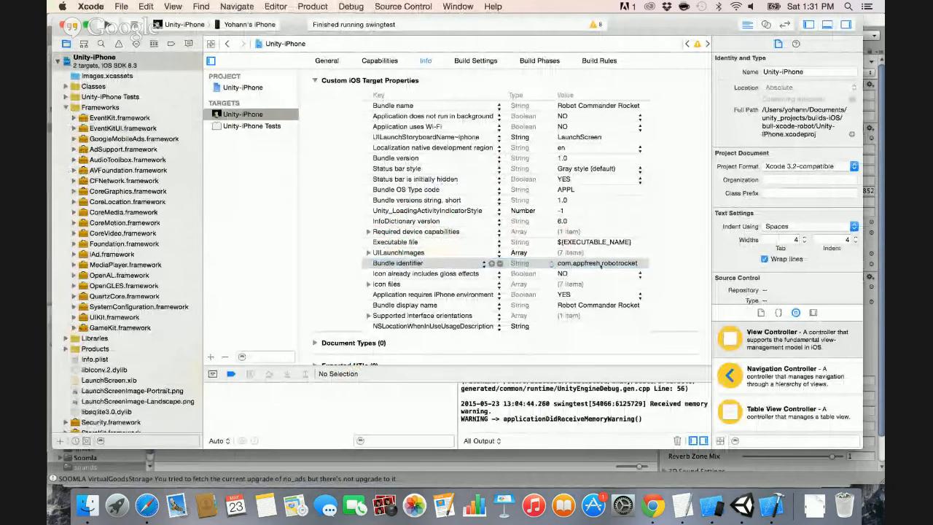
click(598, 265)
click(598, 264)
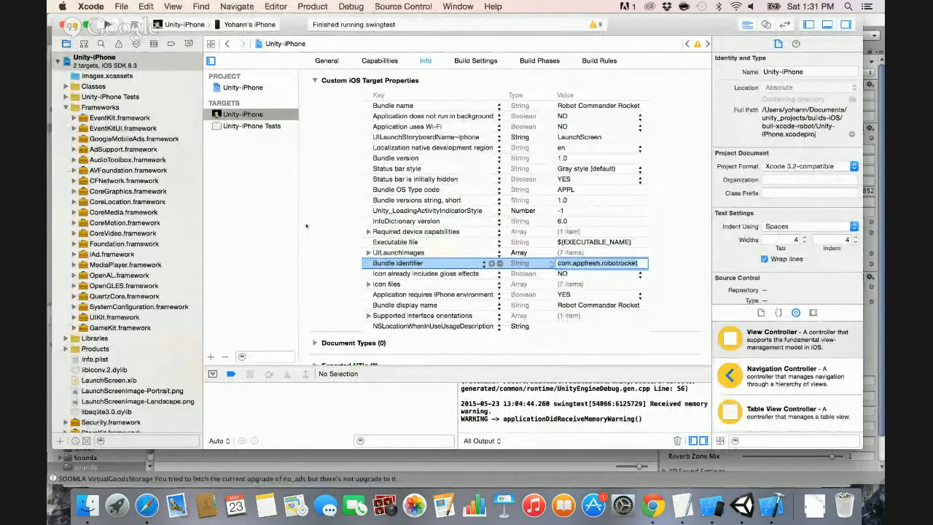
Check the iPhone run destination and archive the Unity-iPhone app.
click(312, 7)
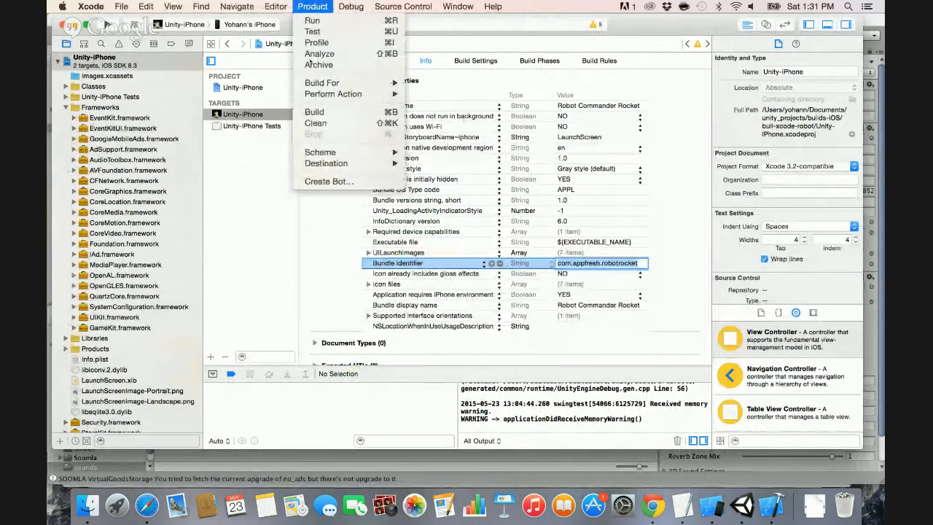
click(257, 172)
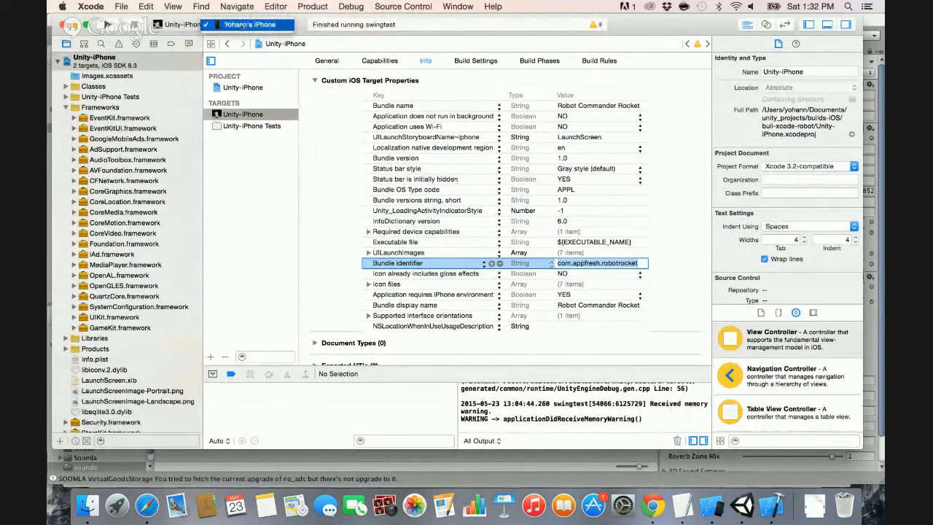
click(279, 24)
click(308, 7)
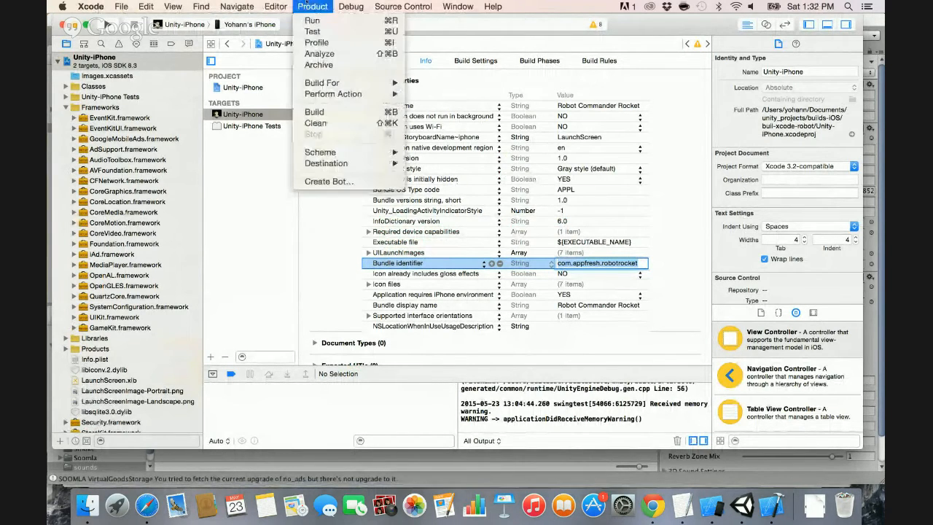
click(311, 65)
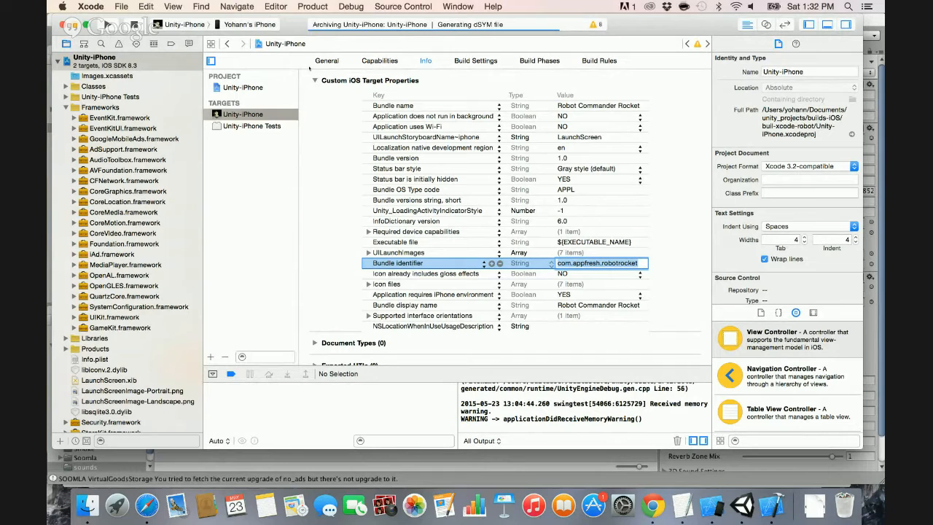
Examine the code signing identity, provisioning profile and architectures in the Unity-iPhone target's build settings.
key(super+Tab)
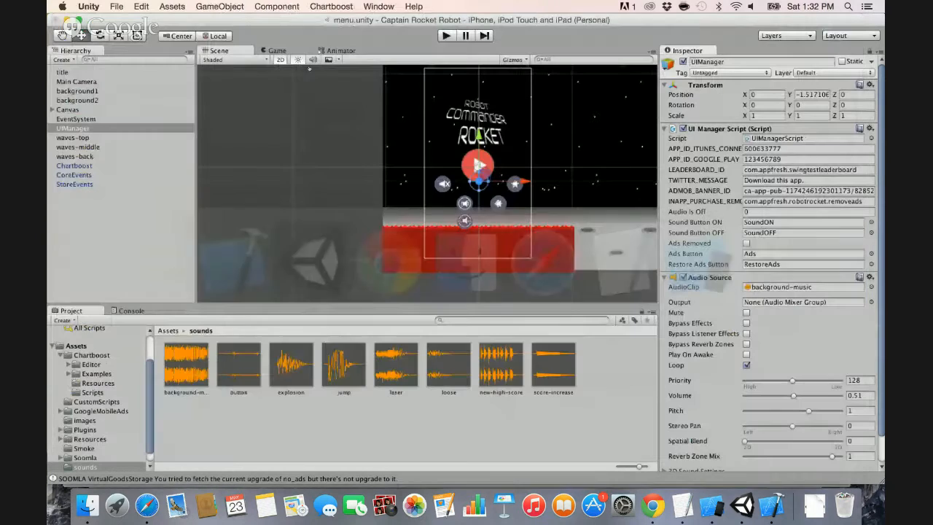
key(super+Tab)
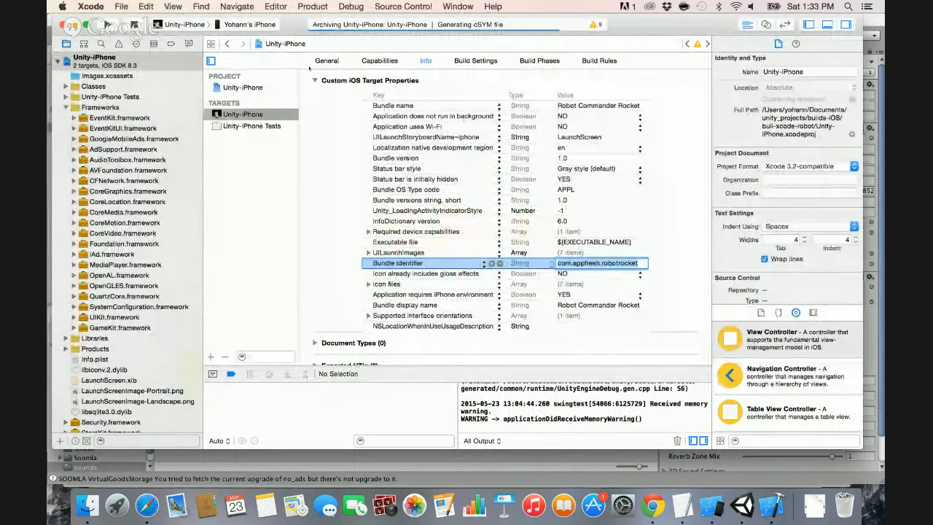
click(475, 61)
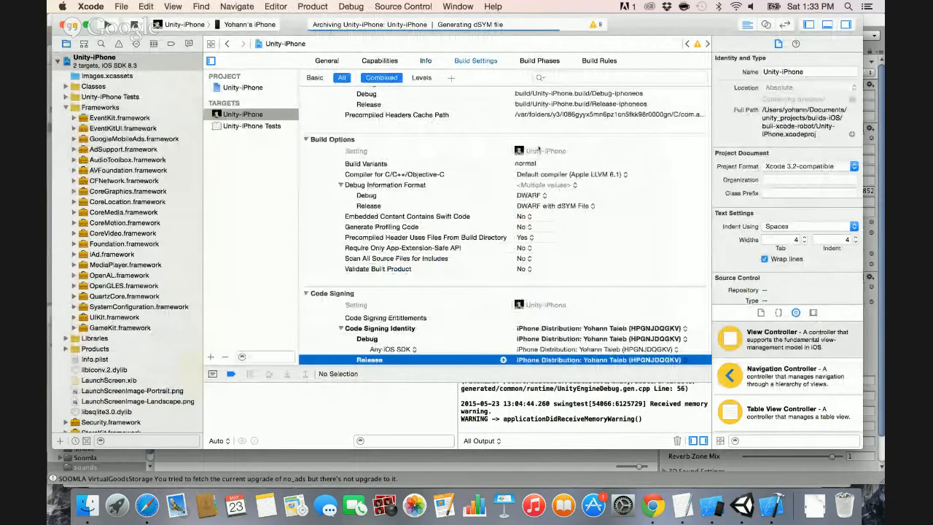
scroll(550, 302, down, 3)
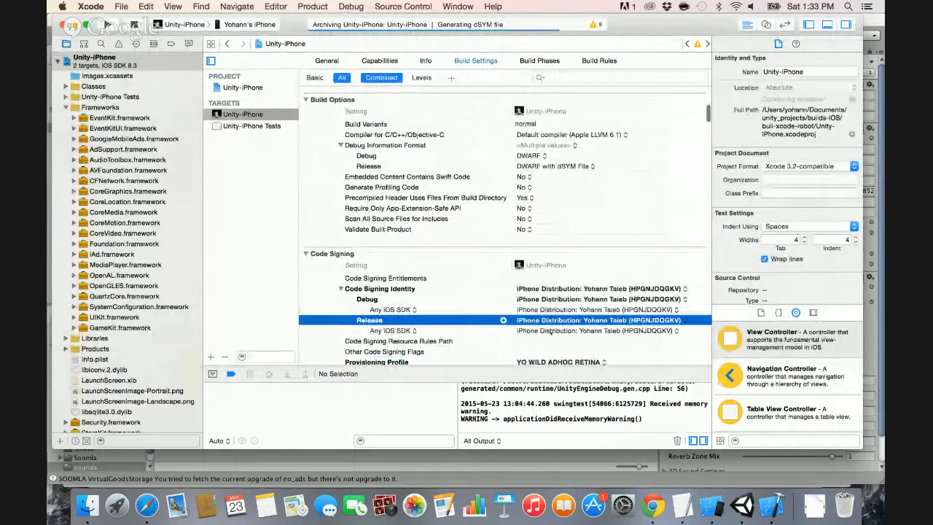
scroll(548, 303, down, 2)
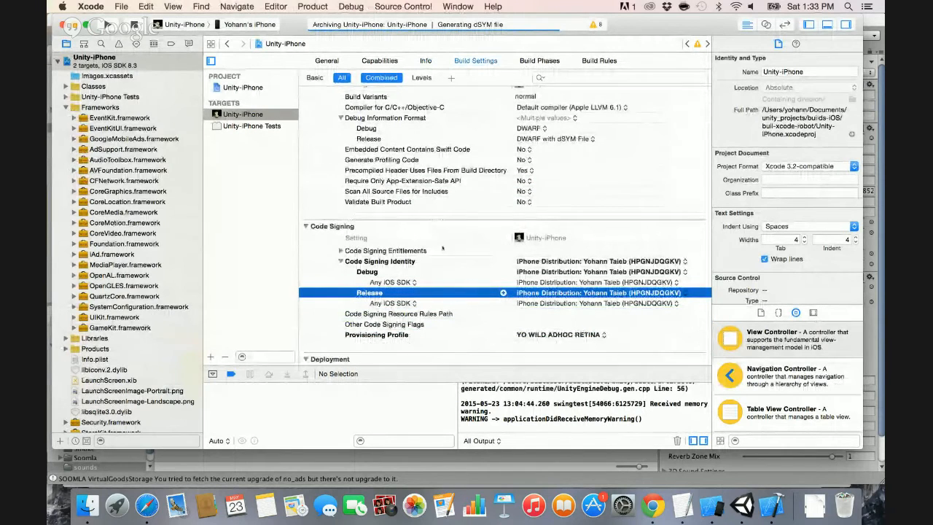
scroll(517, 305, up, 10)
scroll(436, 180, up, 5)
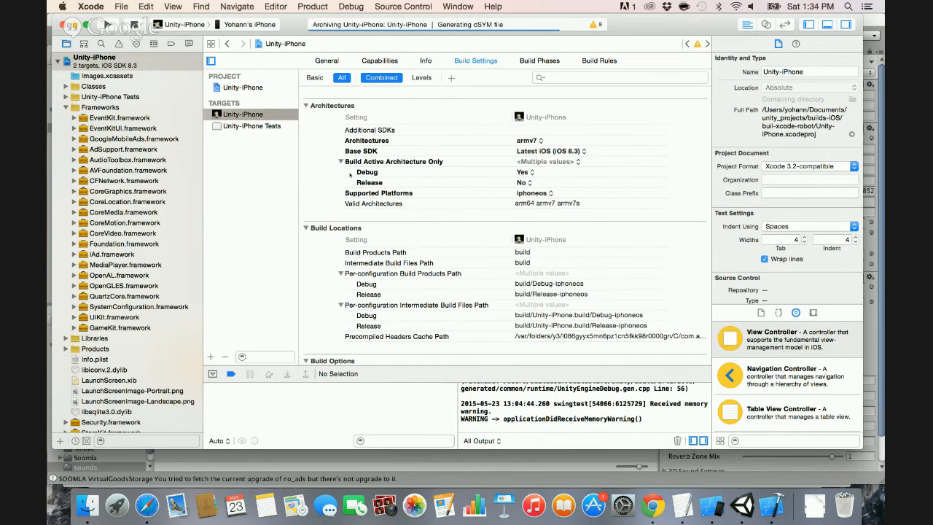
Switch to Chrome and close the unneeded tabs, including the Unity download, clipart, iTunes Connect and Chartboost pages.
key(super+Tab)
key(super+Tab)
key(super+Tab)
key(super+Tab)
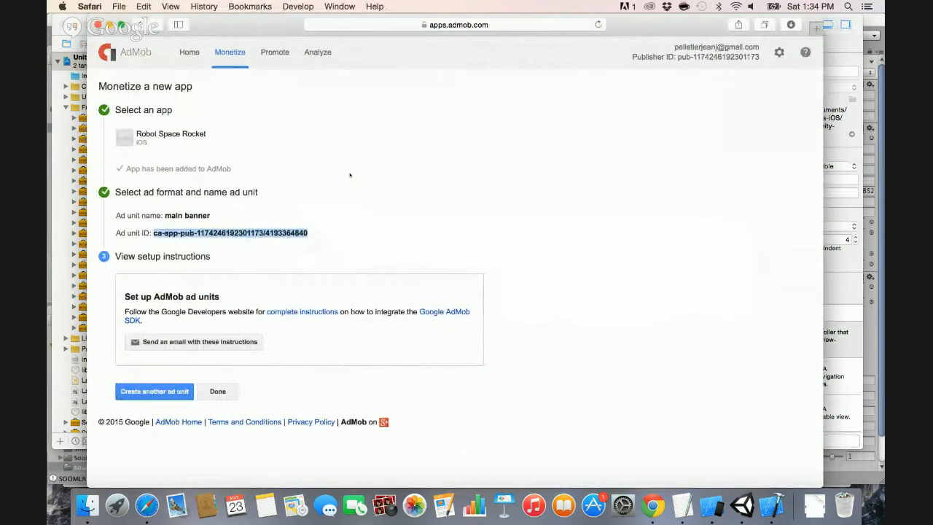
key(super+Tab)
key(super+Tab)
key(super+Tab)
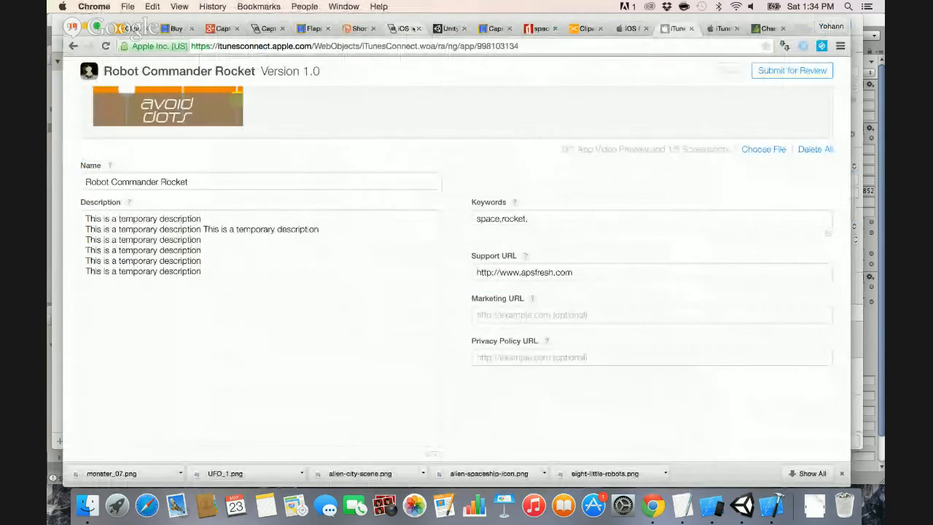
click(401, 29)
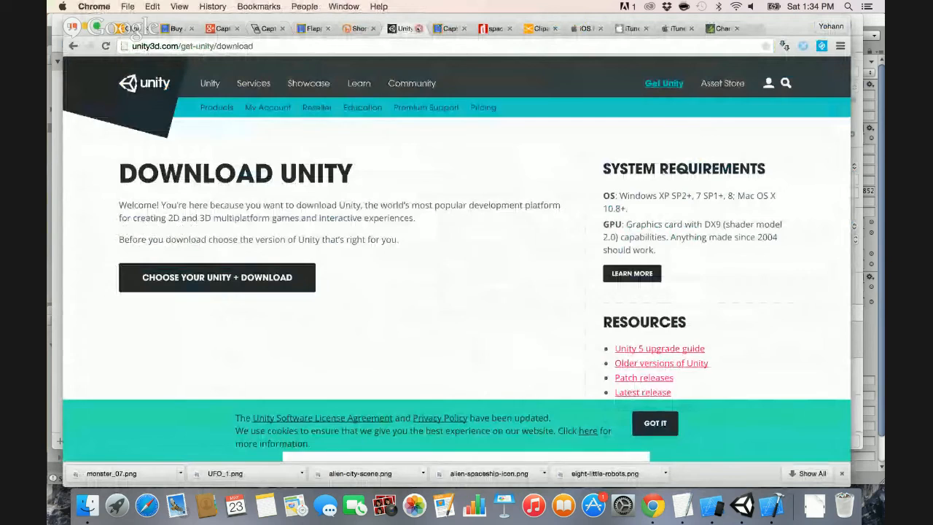
click(419, 29)
click(420, 29)
click(419, 29)
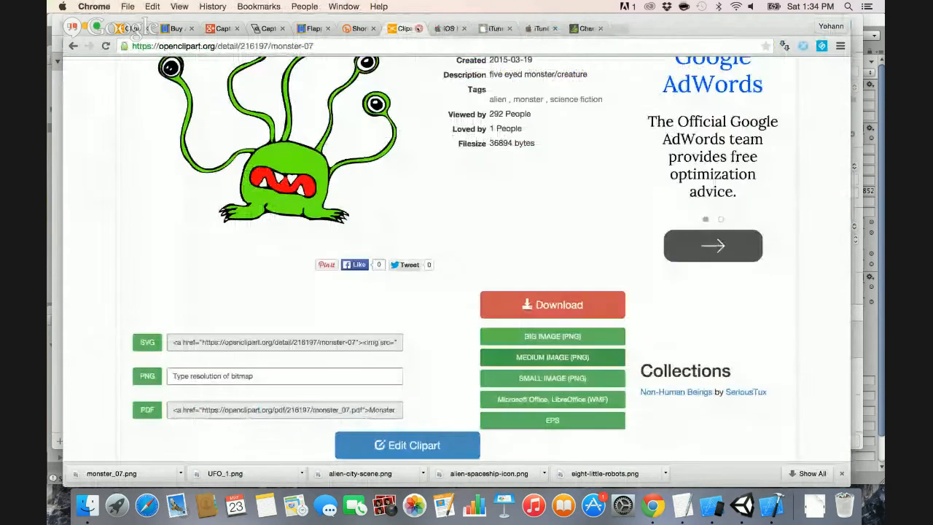
click(419, 29)
click(420, 29)
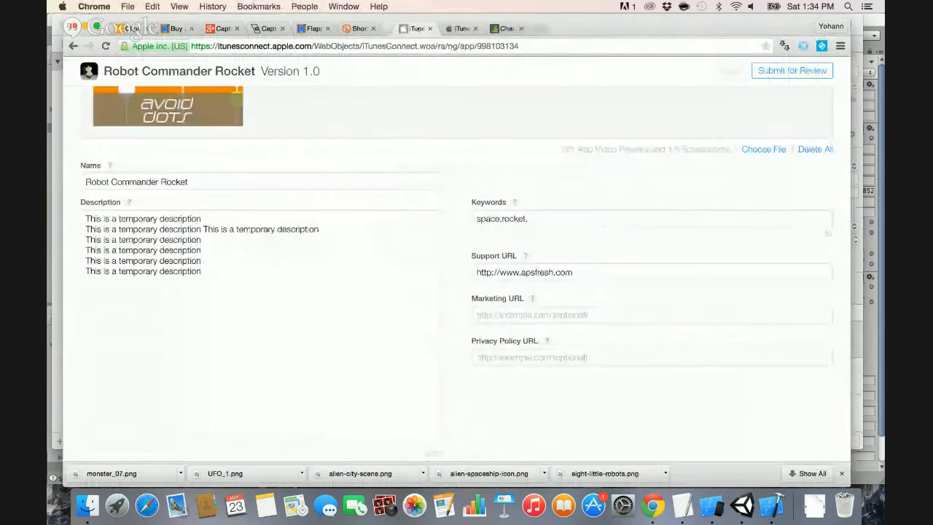
click(419, 28)
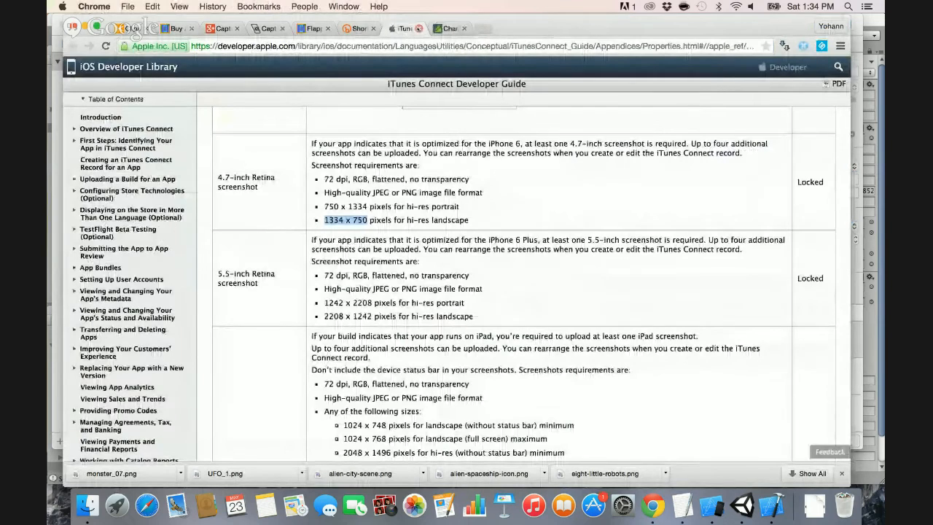
click(420, 28)
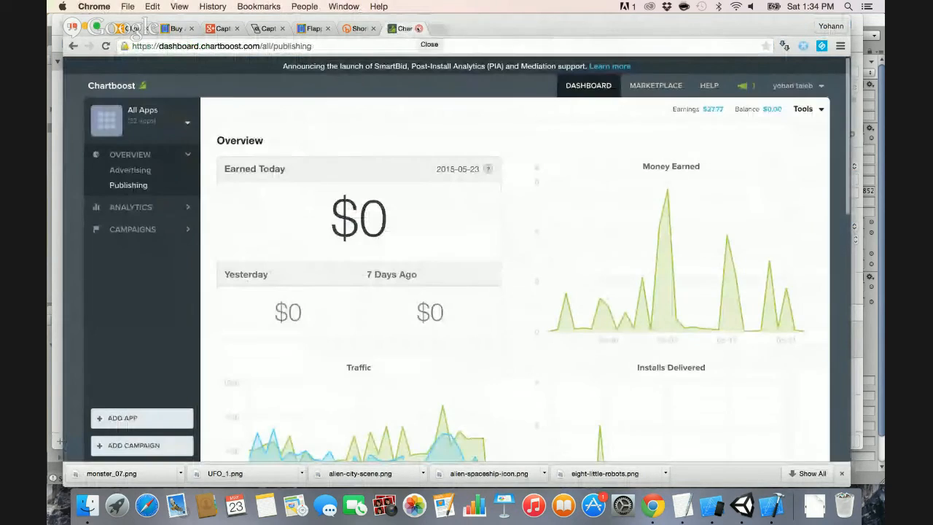
click(419, 28)
Switch to the iOS Simulator and quit it.
key(super+Tab)
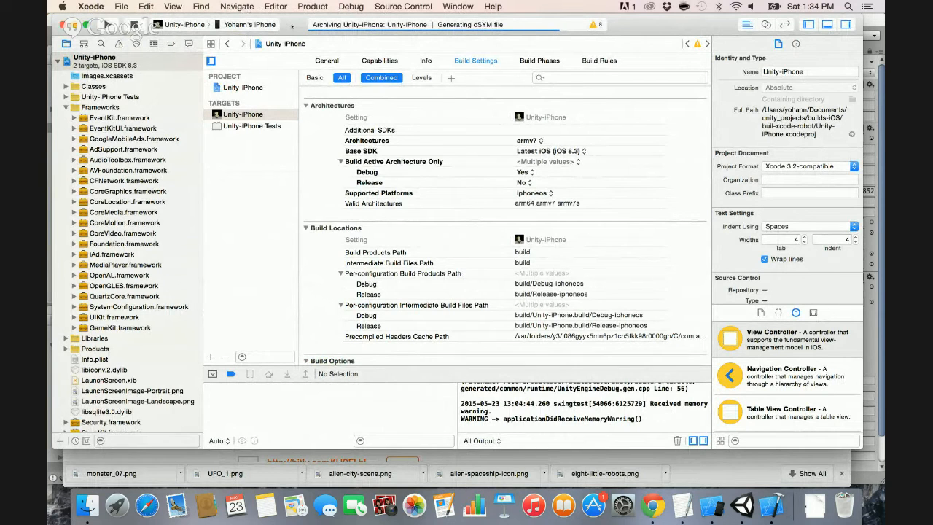
key(super+Tab)
key(super+Tab)
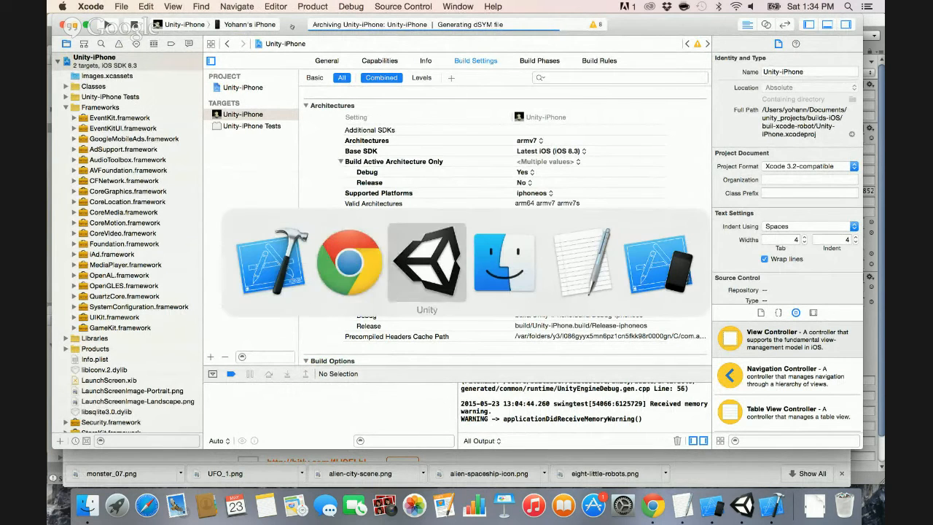
key(super+shift+Tab)
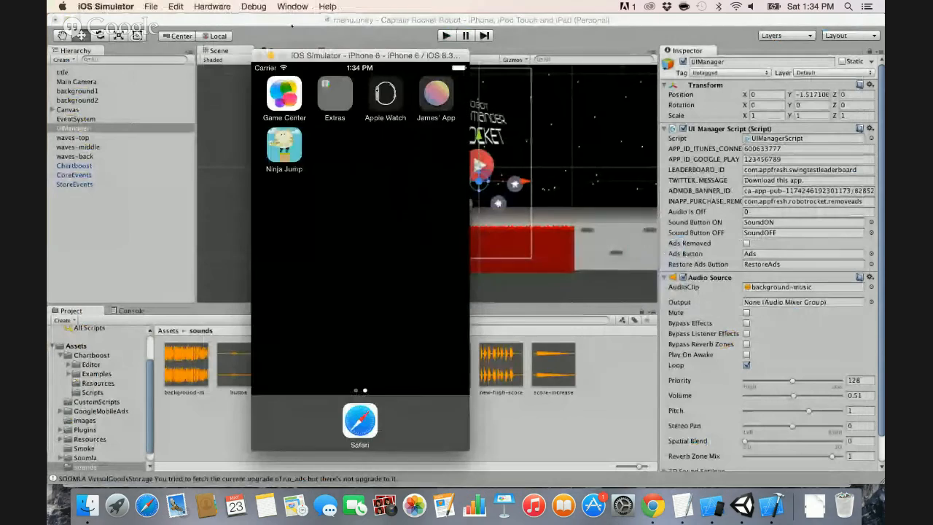
key(super+q)
Stop the running Unity-iPhone archive in Xcode and quit the application.
key(super+Tab)
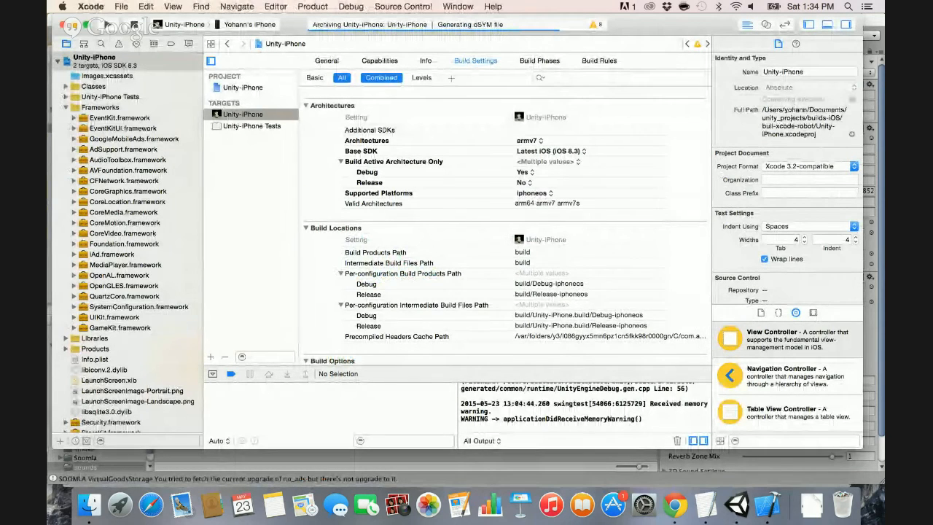
click(130, 24)
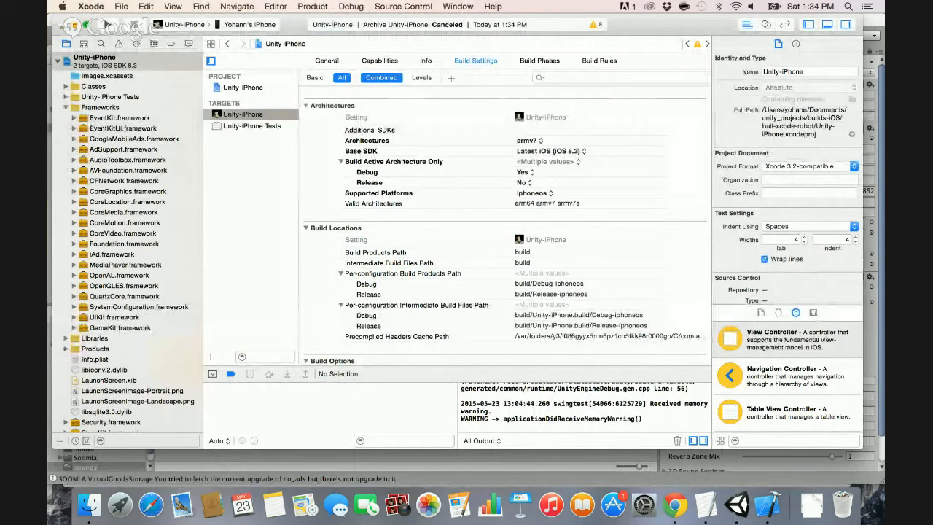
click(91, 6)
click(102, 136)
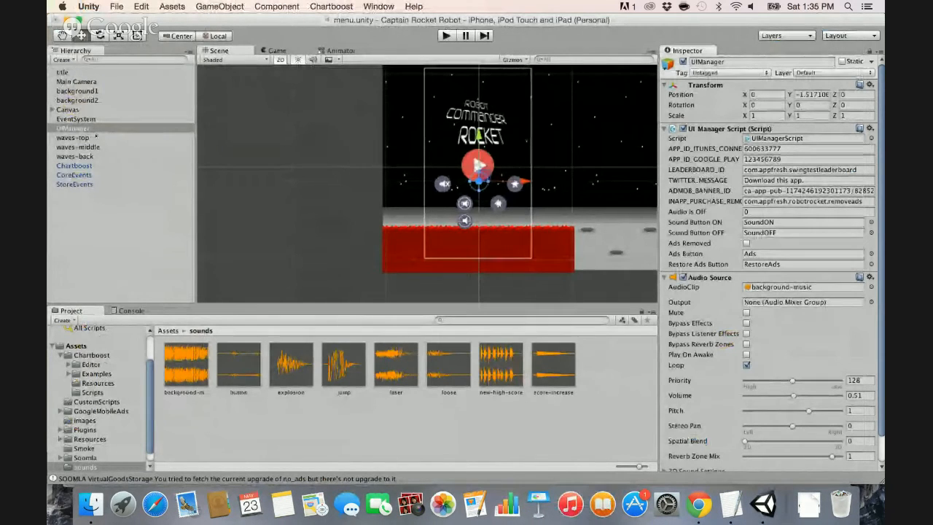
Relaunch Xcode with the recent Unity-iPhone project from buil-xcode-robot and try archiving it again.
key(super+space)
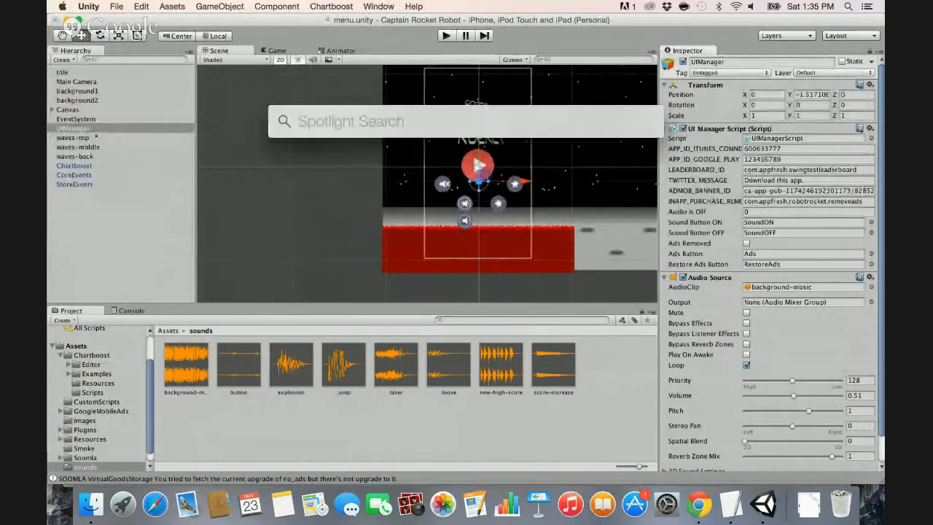
text(xco)
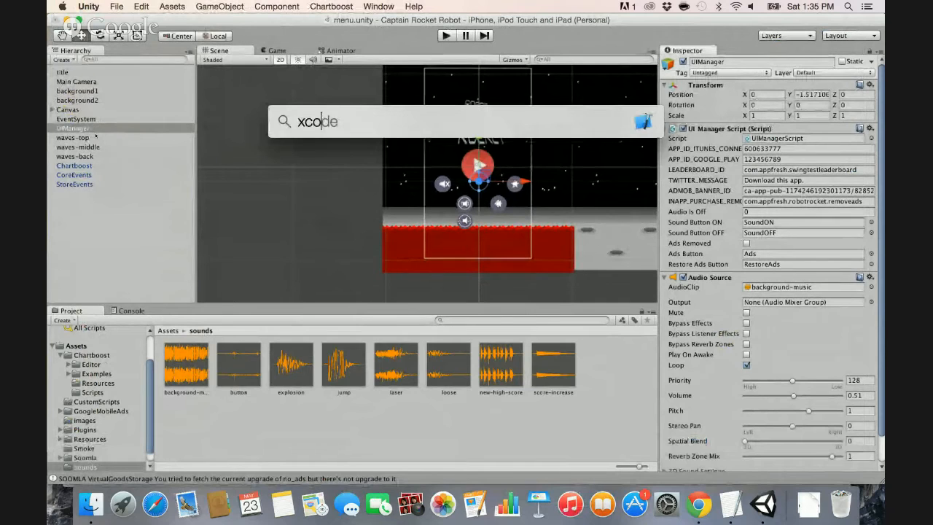
key(Return)
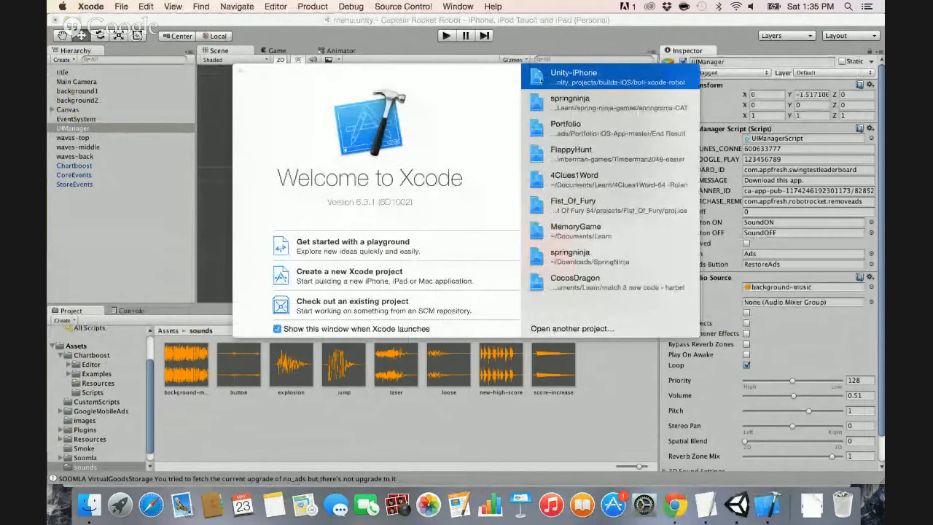
double_click(539, 78)
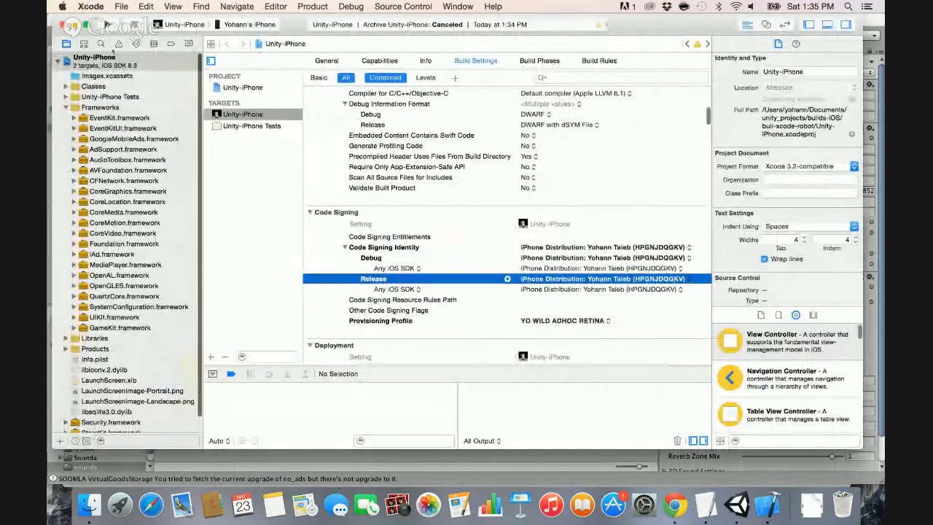
click(312, 6)
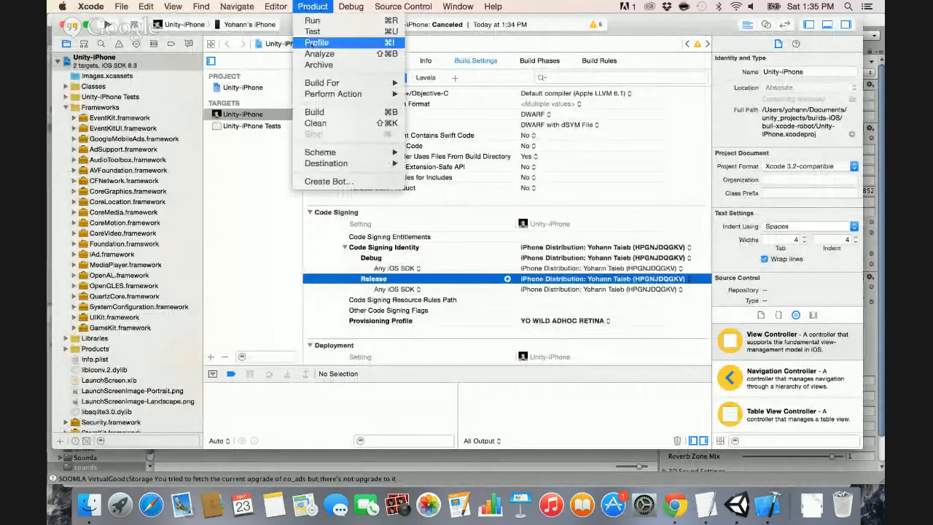
click(311, 64)
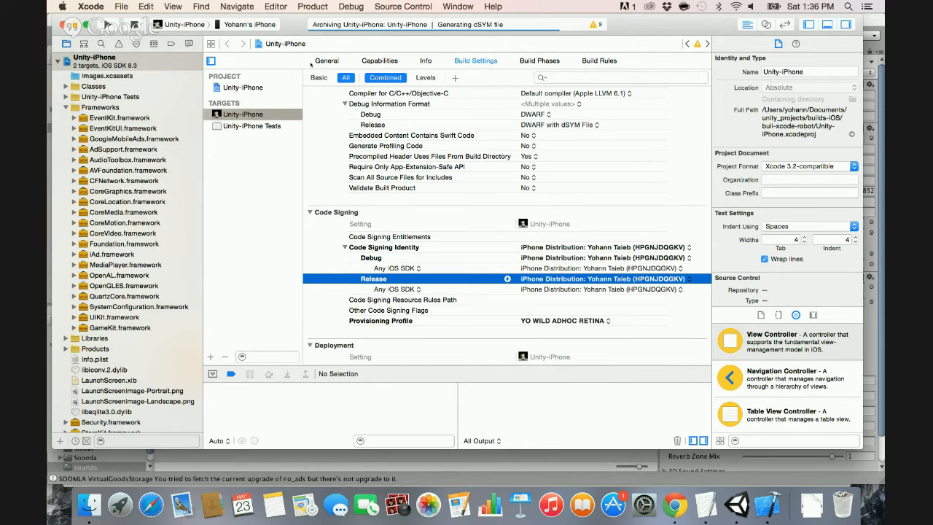
Open appsfresh.com in a new Chrome tab and view the Captain Rocket source code product page and its description.
key(super+Tab)
key(super+Tab)
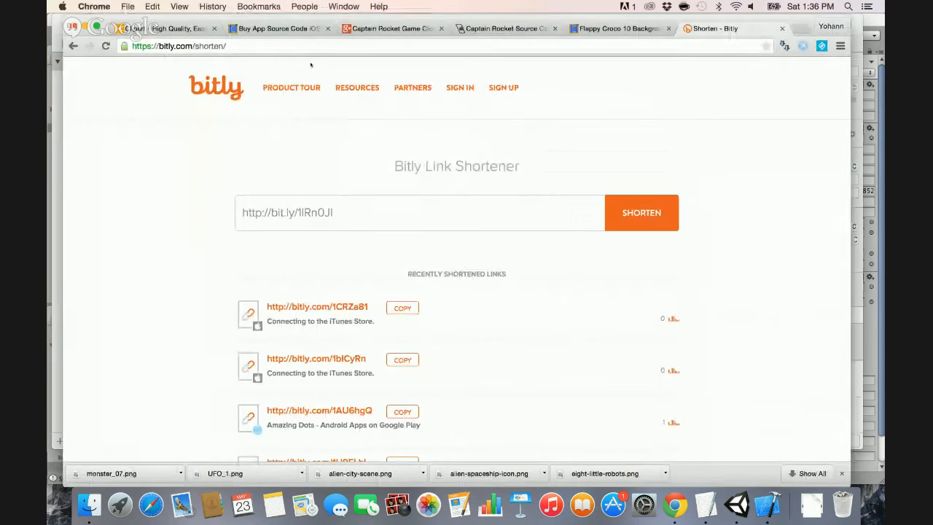
key(super+t)
text(appsfresh.com)
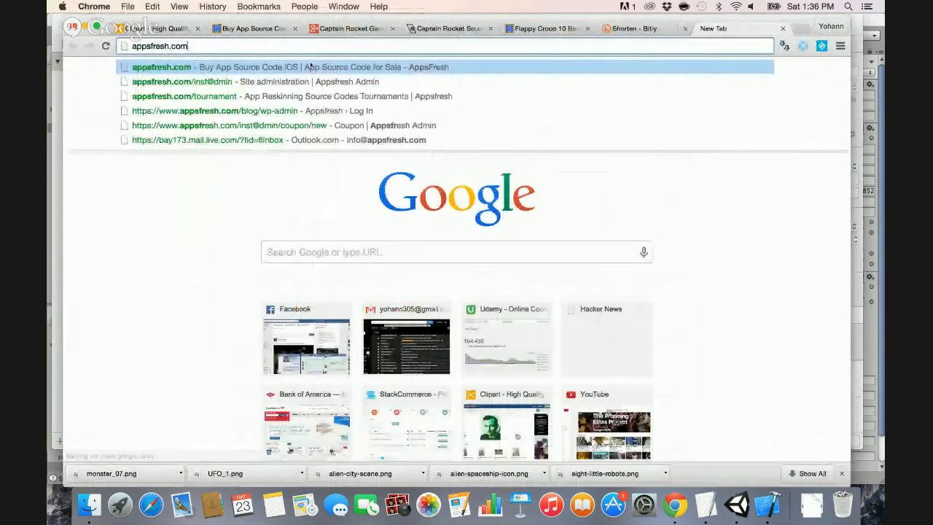
key(Return)
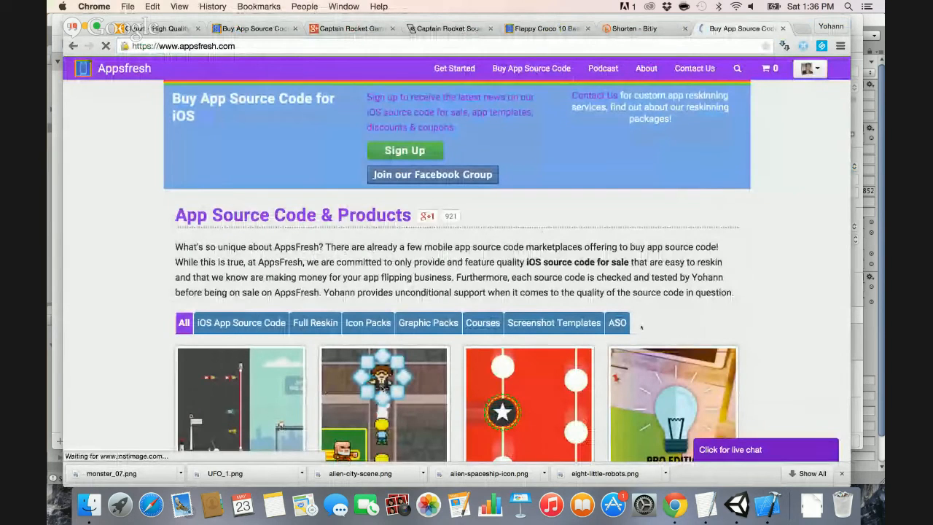
click(743, 447)
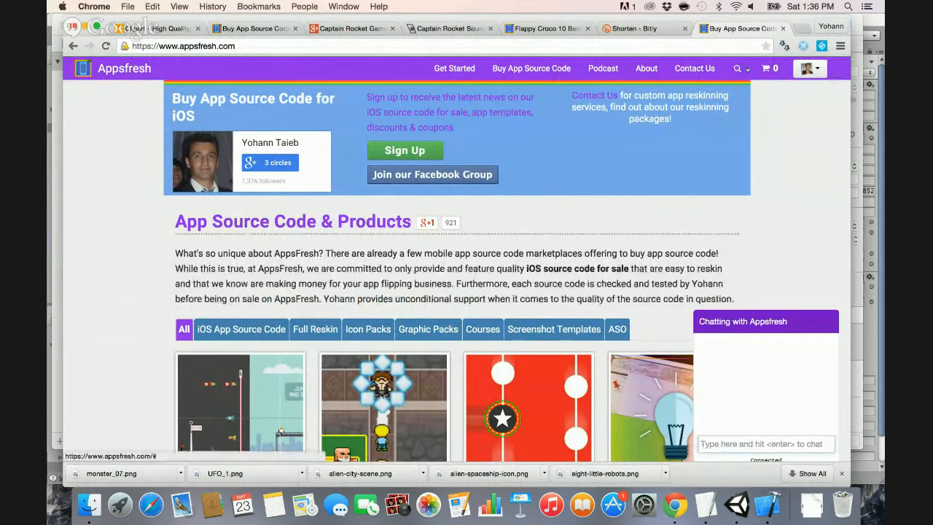
scroll(450, 202, down, 4)
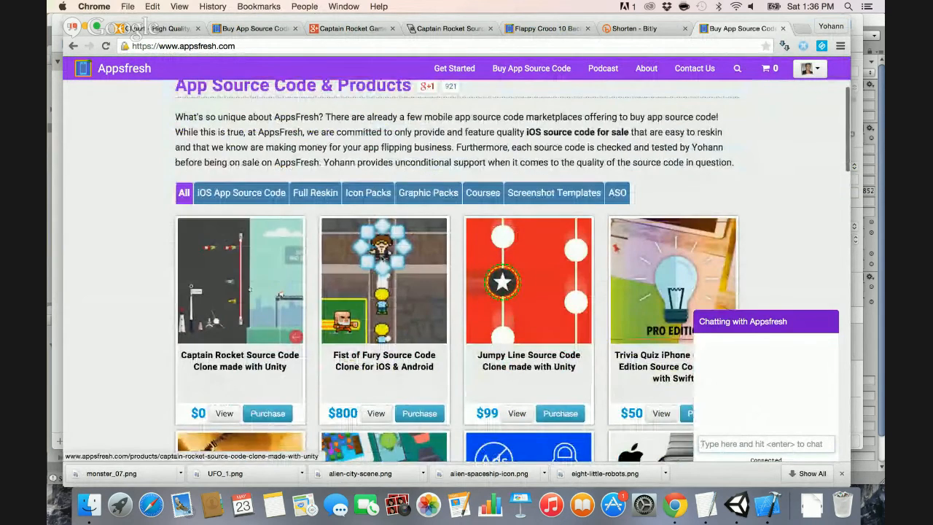
click(241, 305)
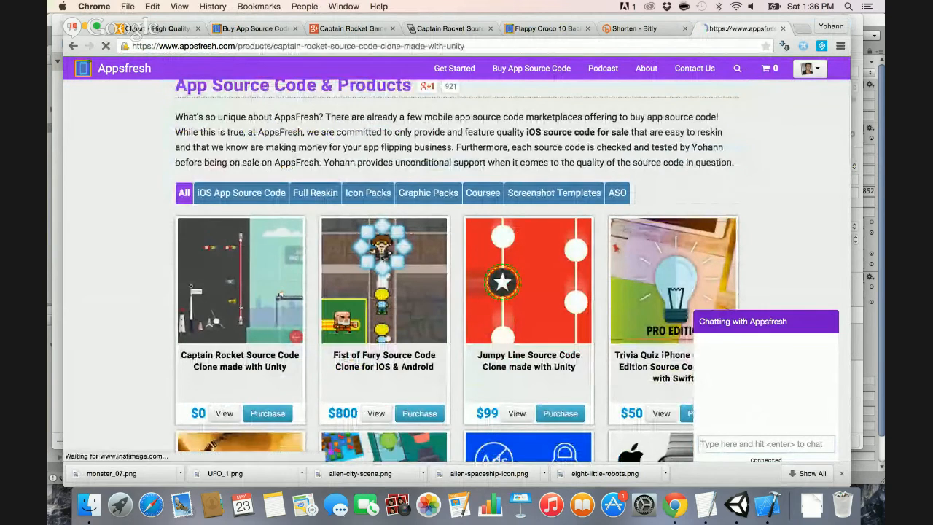
scroll(577, 281, down, 8)
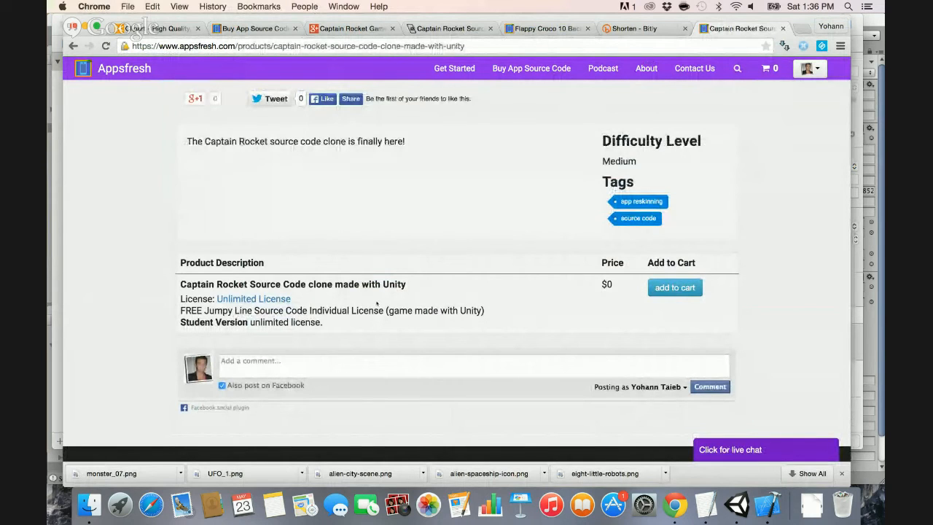
Return to Xcode, close the Unity-iPhone project window during archiving and quit the application.
key(super+Tab)
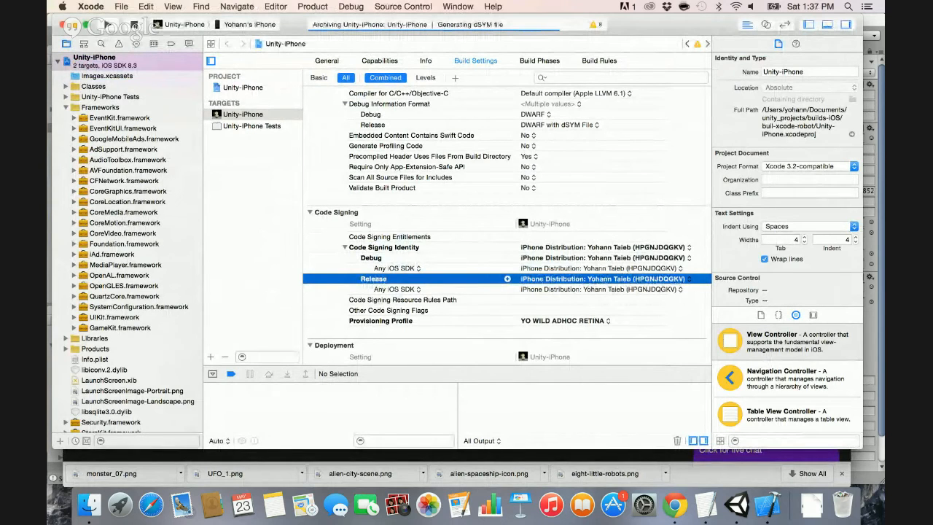
click(63, 24)
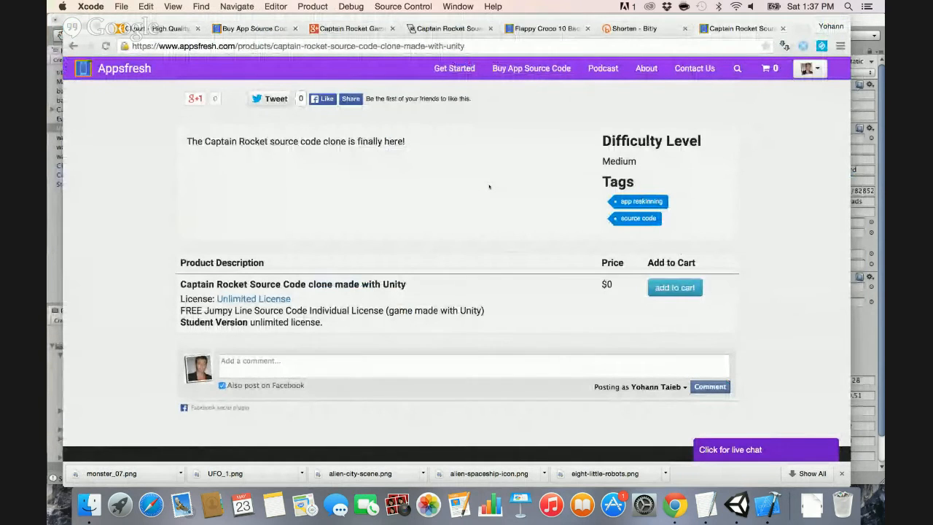
key(super+q)
Build the iOS player from Unity into the builds-iOS folder as buil-xcode-robot2, and switch to Chrome during the build.
key(super+Tab)
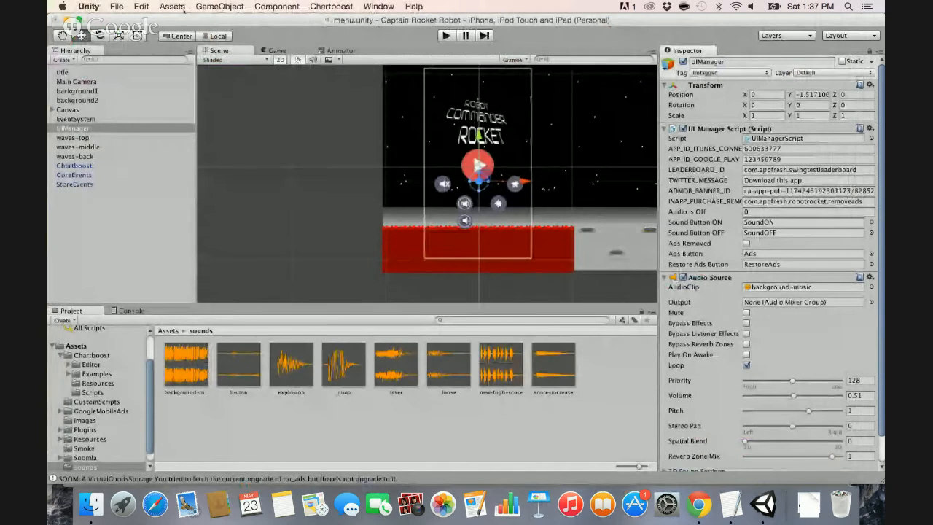
click(116, 6)
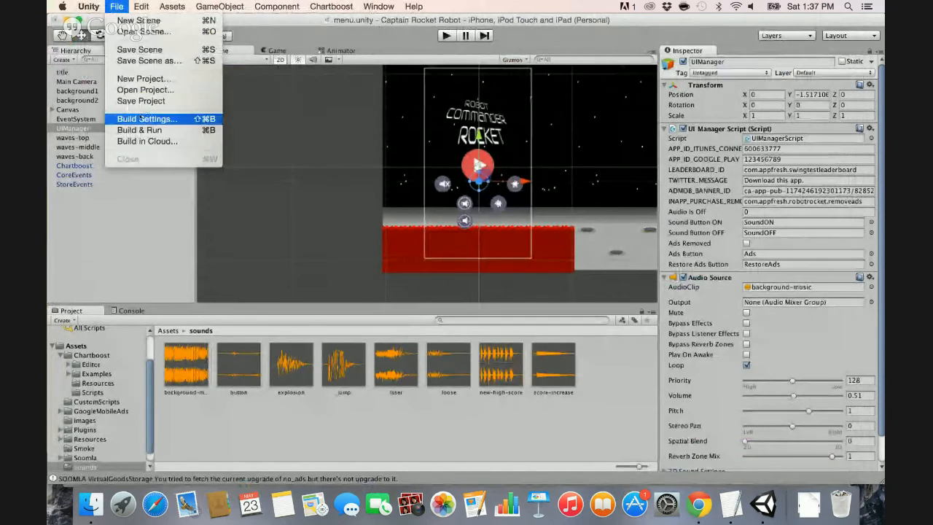
click(143, 119)
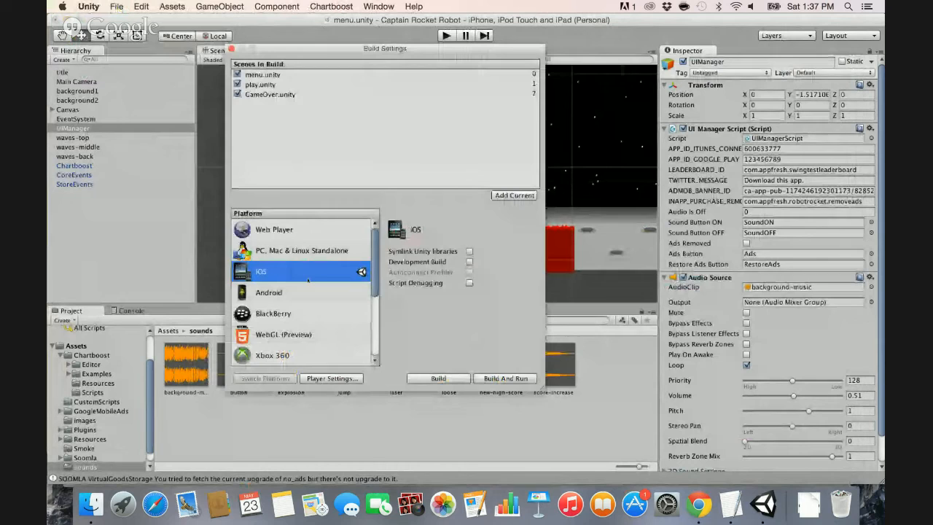
click(434, 377)
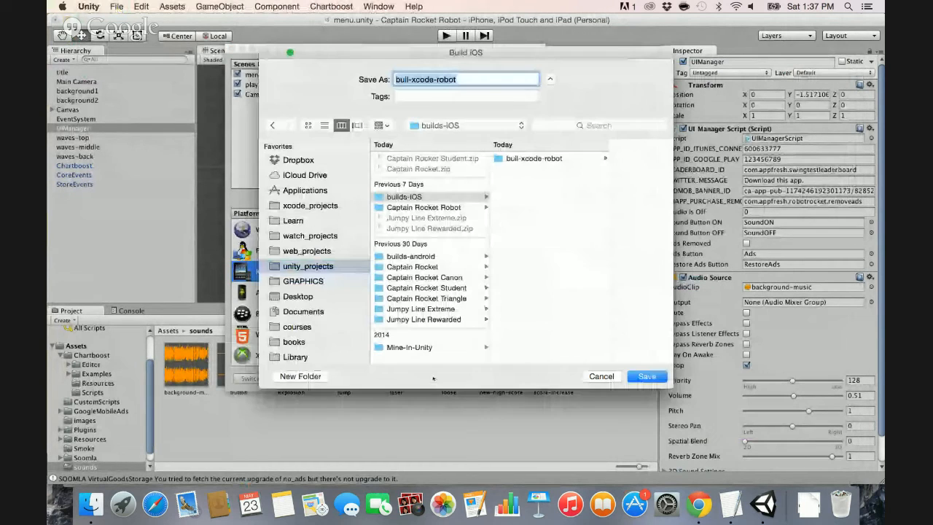
click(462, 78)
text(2)
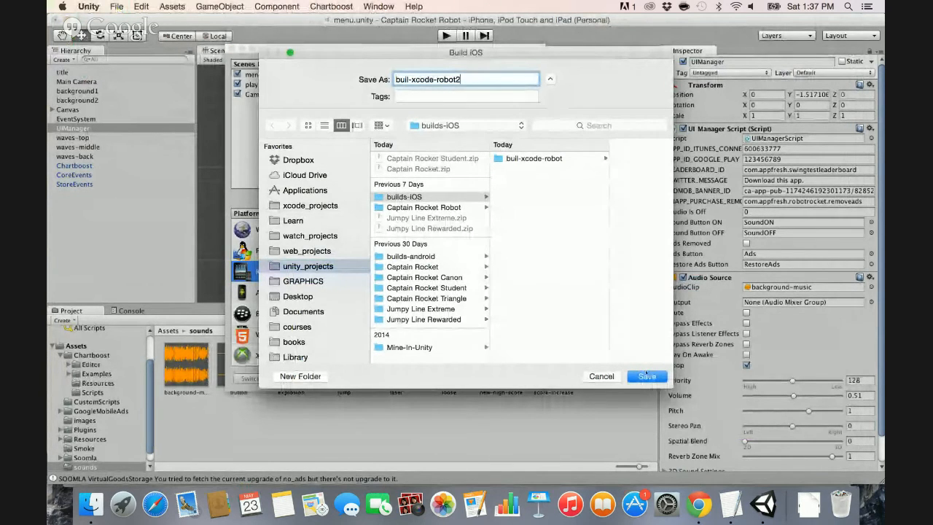
key(Return)
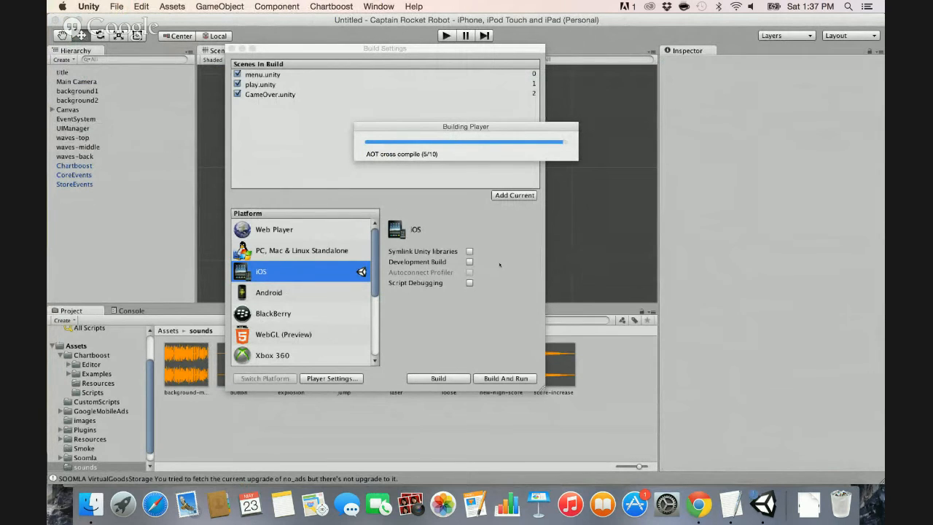
key(super+Tab)
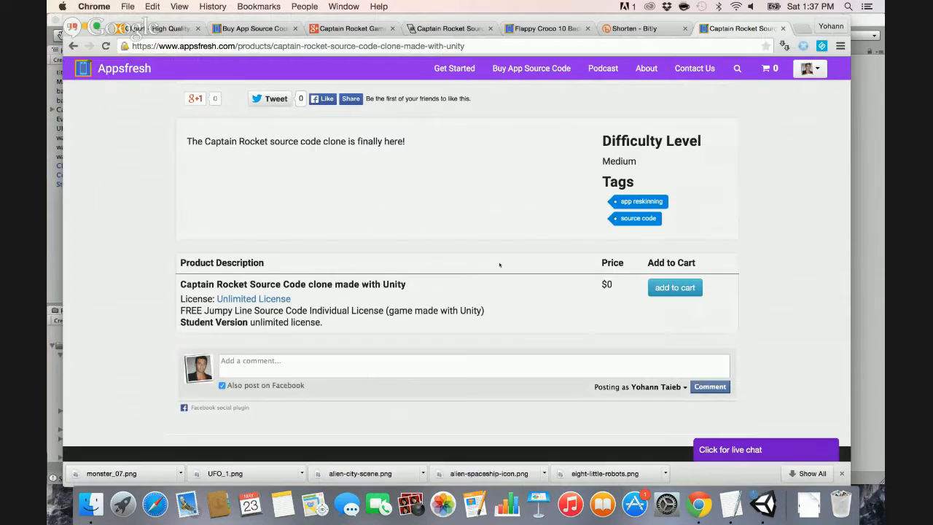
Open itunesconnect.apple.com in a new Chrome tab, and open Unity-iPhone.xcodeproj from the buil-xcode-robot2 folder in Finder.
key(super+t)
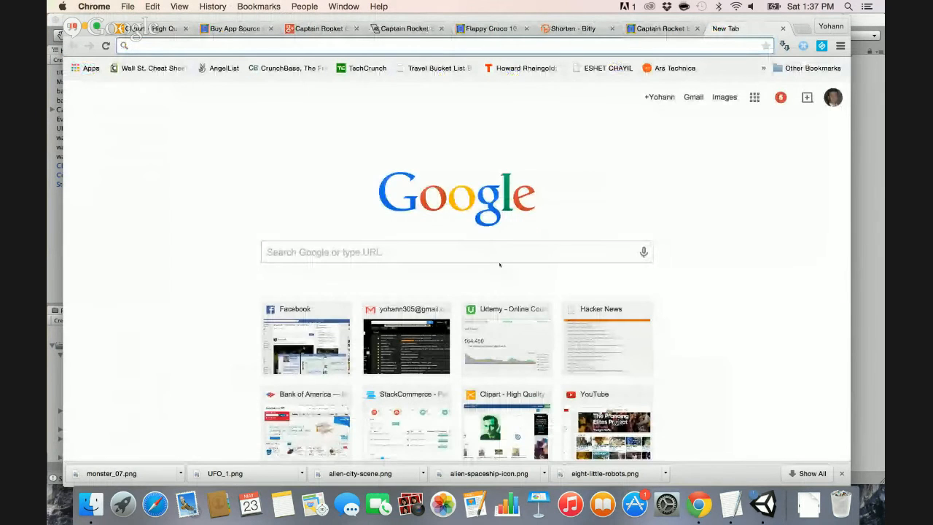
text(itunesconnect.apple.com)
key(Return)
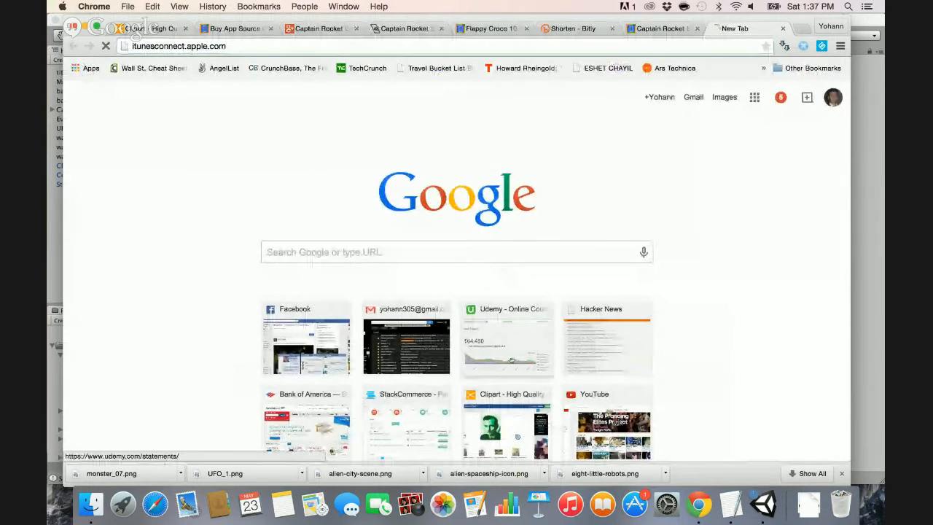
key(super+Tab)
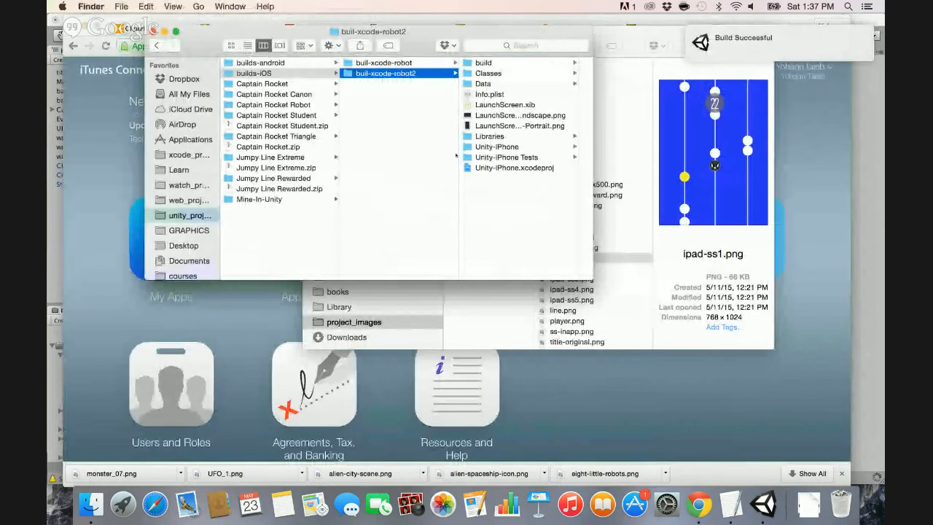
double_click(511, 168)
Switch to Chrome, open the Robot Commander Rocket app from My Apps in iTunes Connect and copy its name.
click(171, 288)
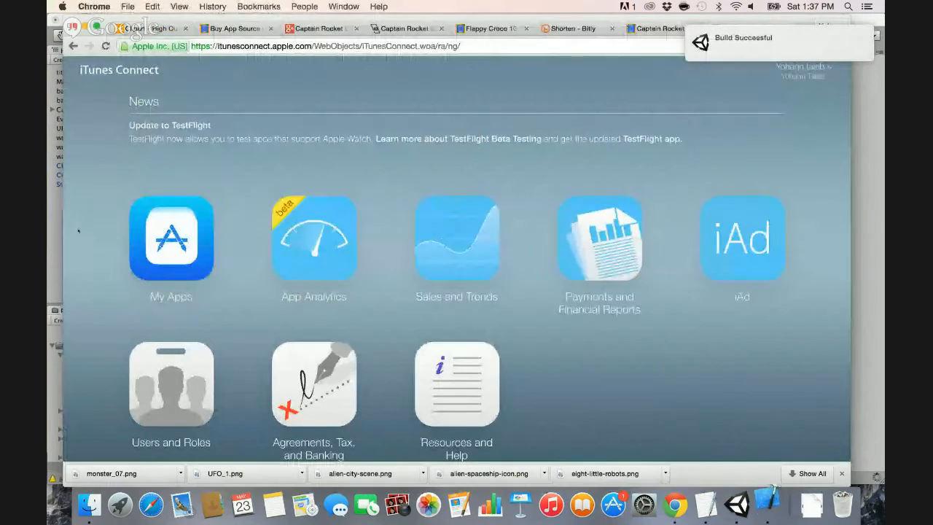
click(182, 241)
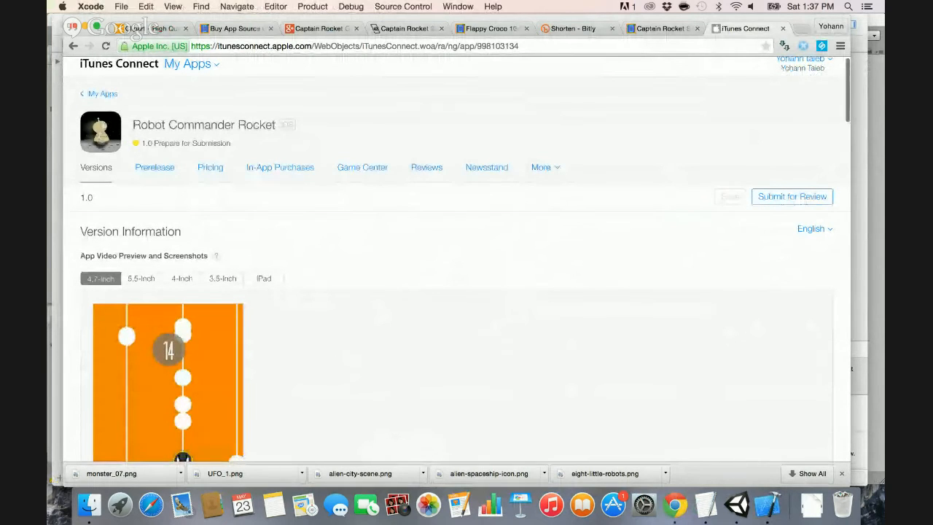
drag(133, 124, 211, 125)
drag(272, 125, 307, 149)
key(super+c)
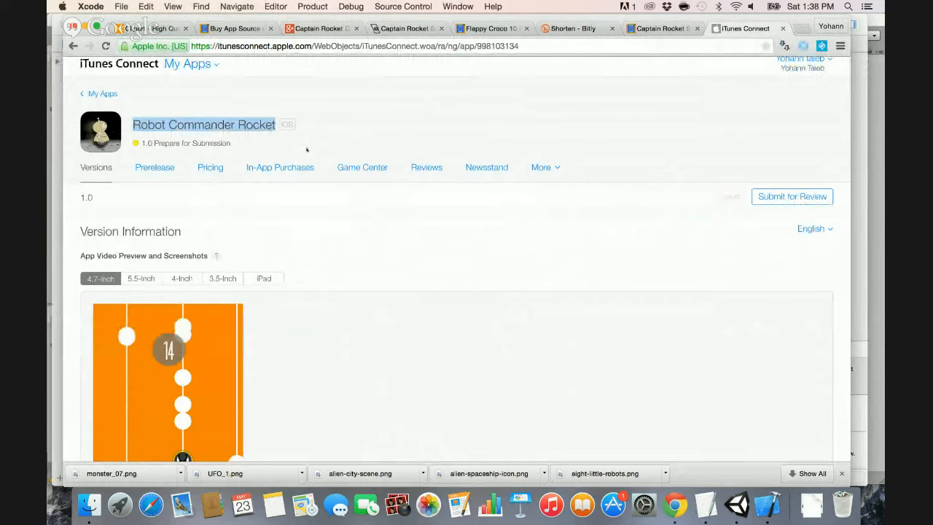
Switch to Xcode and set the Unity-iPhone target's bundle name and bundle display name to Robot Commander Rocket.
key(super+Tab)
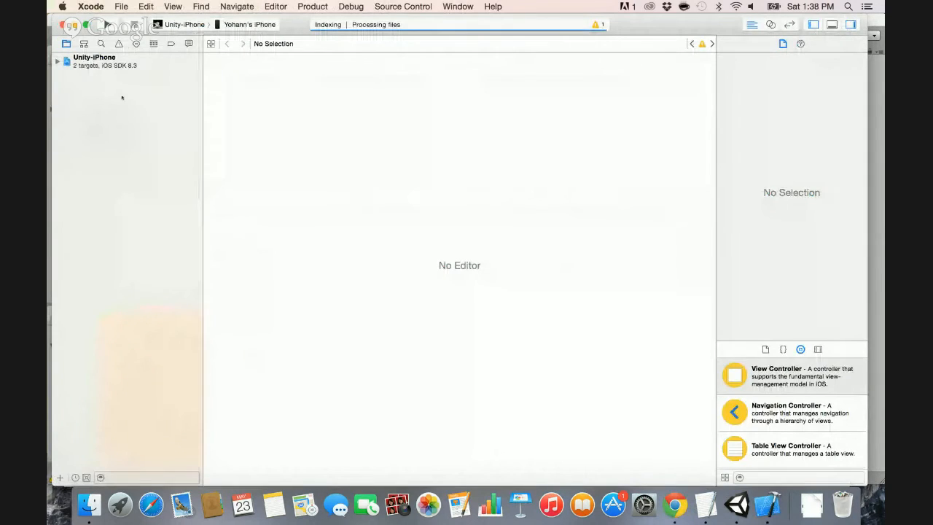
click(73, 61)
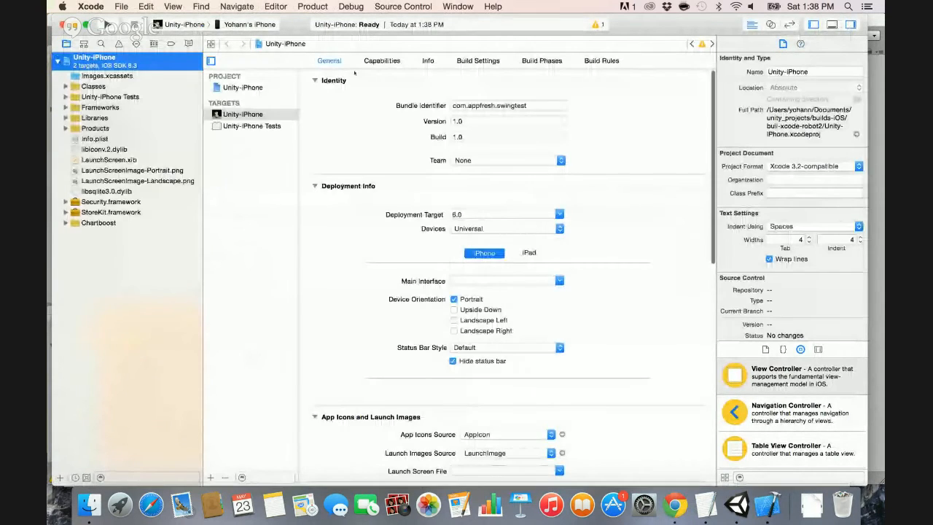
click(426, 60)
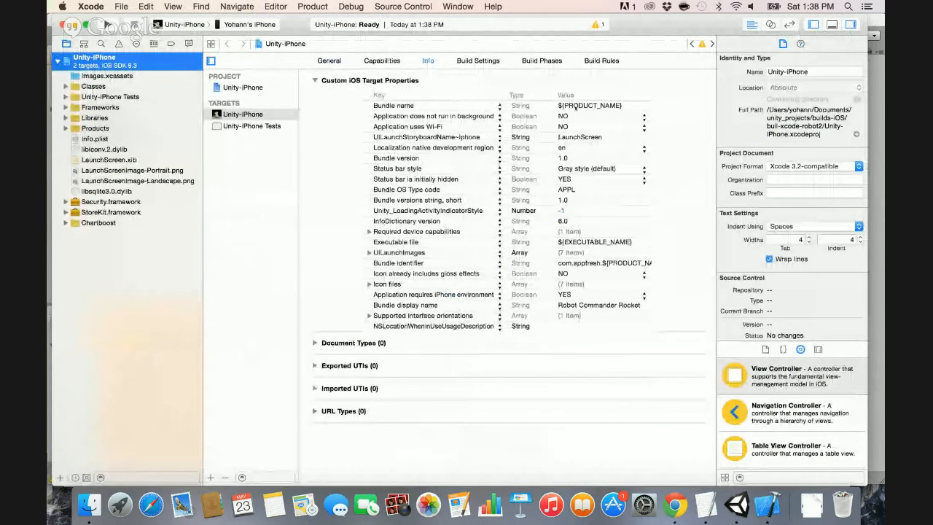
click(510, 106)
double_click(576, 105)
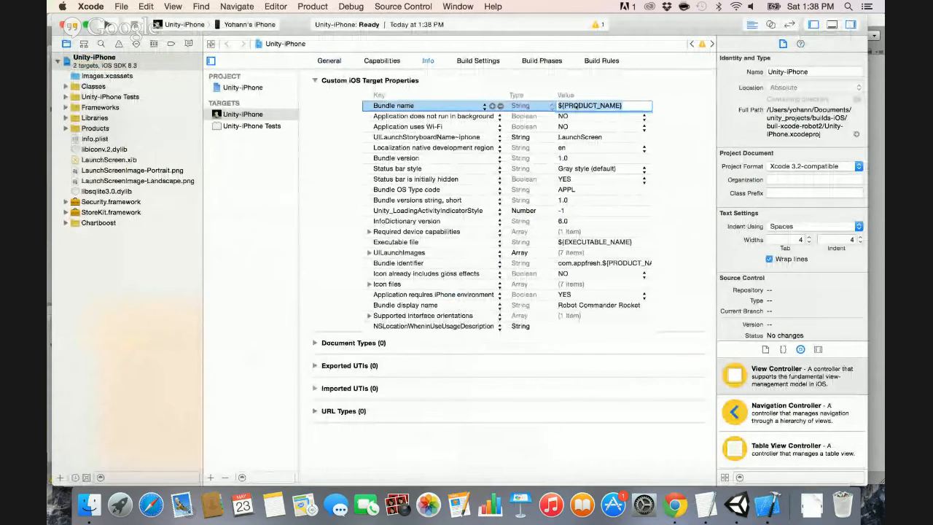
key(super+v)
double_click(598, 305)
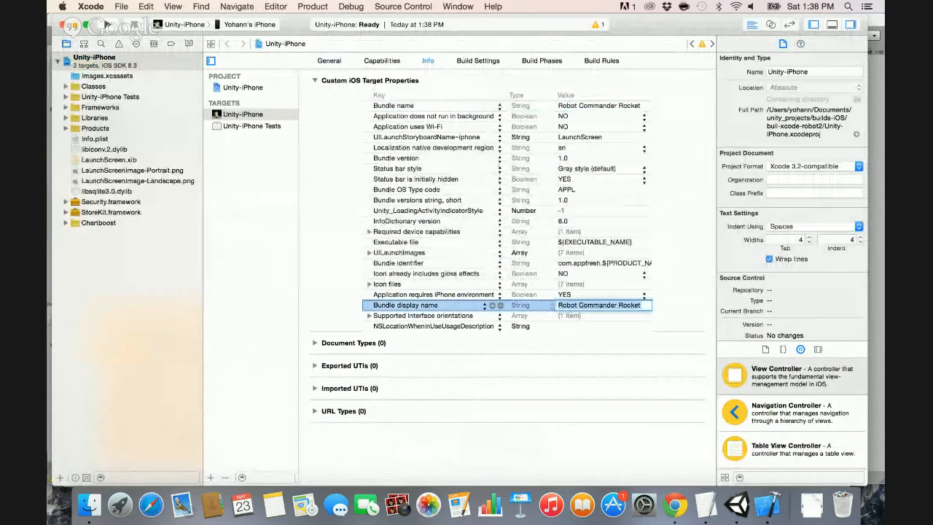
key(super+v)
click(315, 170)
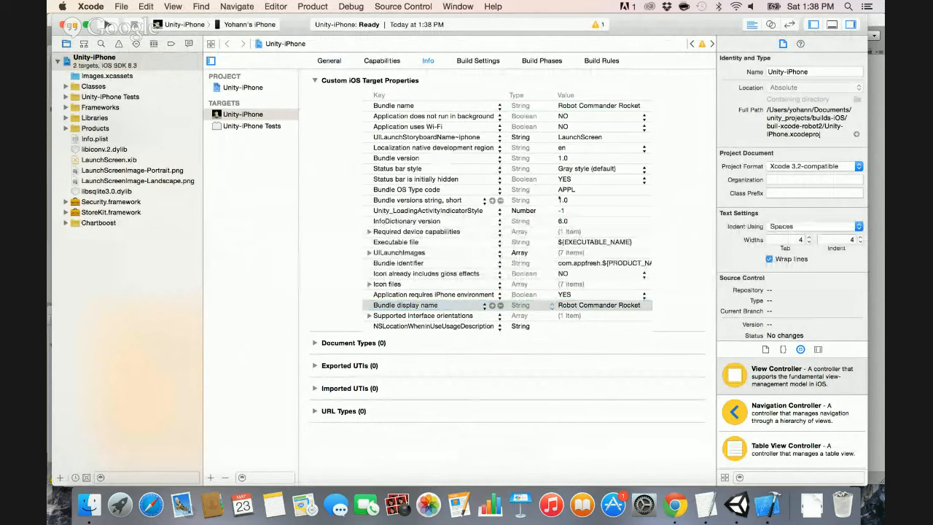
Start editing the target's bundle identifier and look up the Bundle ID in the app's About This App details in iTunes Connect.
double_click(604, 263)
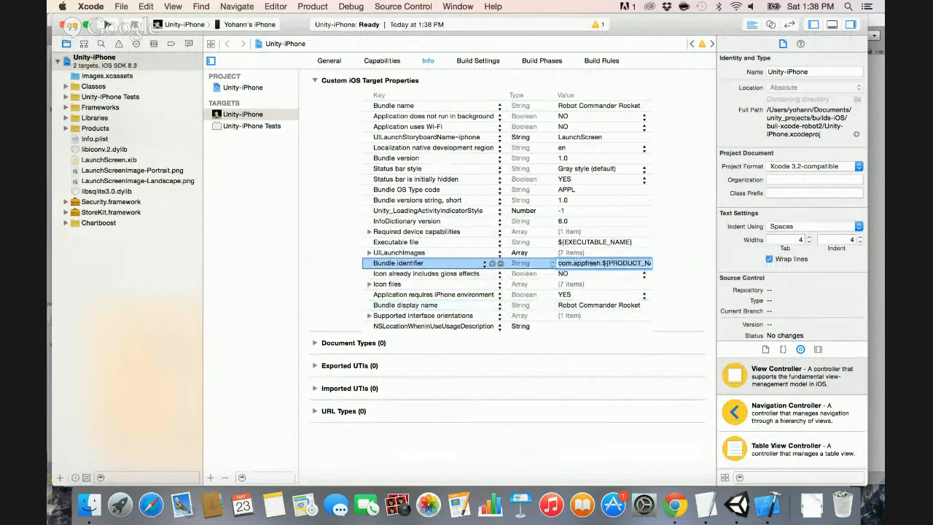
click(604, 264)
key(super+Tab)
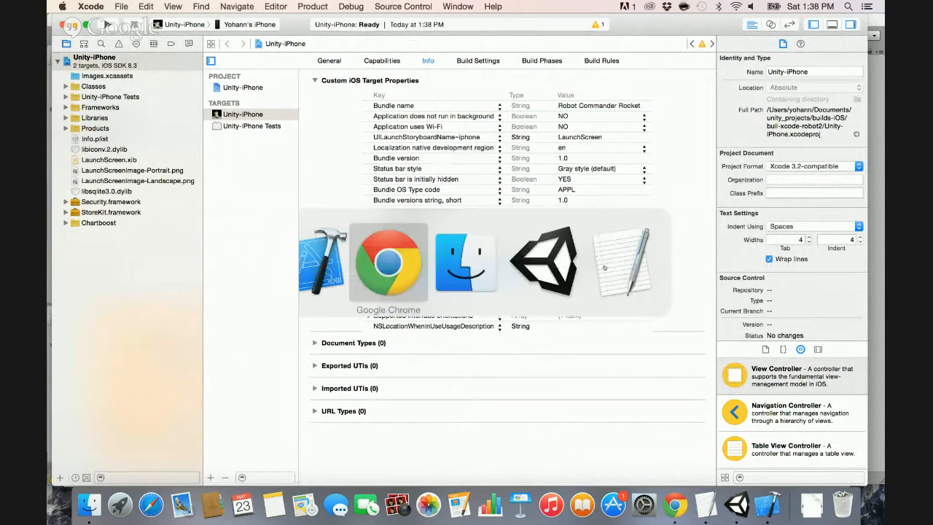
scroll(400, 252, down, 2)
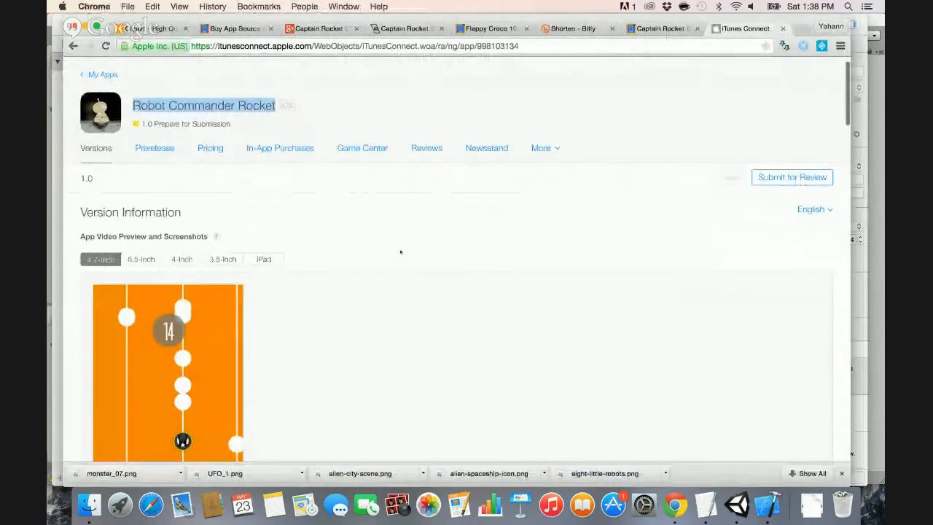
click(540, 148)
click(535, 181)
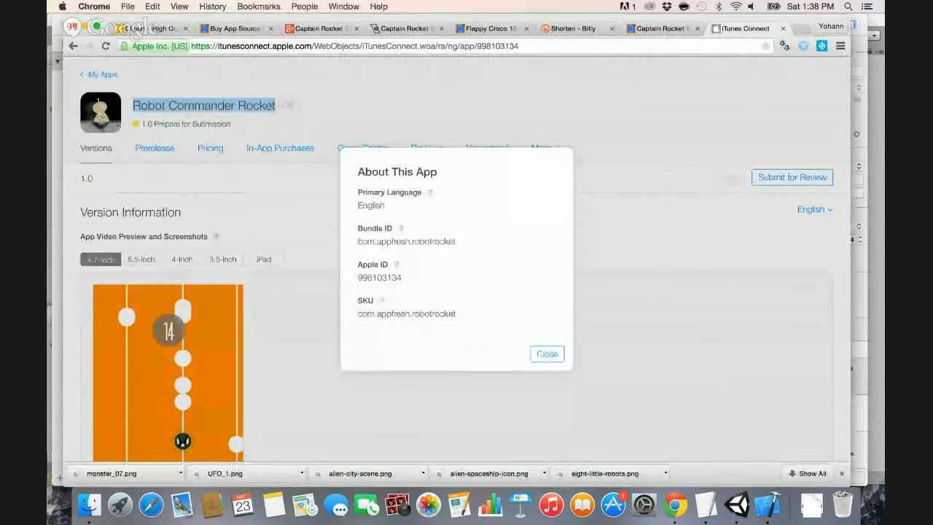
drag(356, 241, 456, 242)
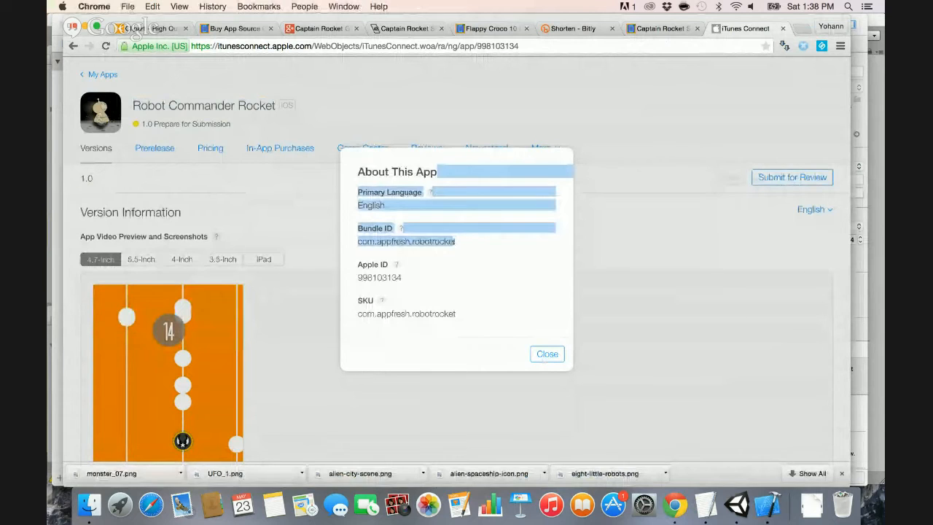
click(465, 260)
Return to Xcode and set the target's bundle identifier to com.appfresh.robotrocket.
key(super+Tab)
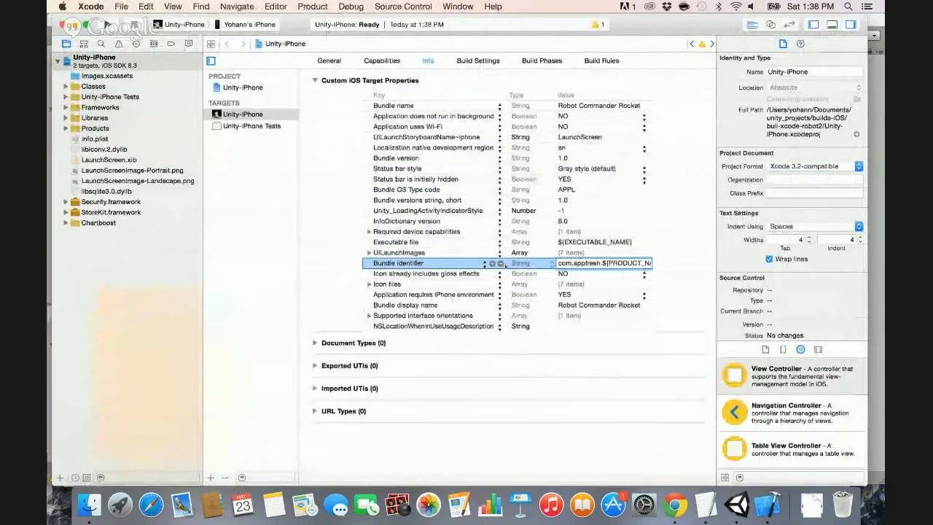
key(super+shift+Right)
text(robotr)
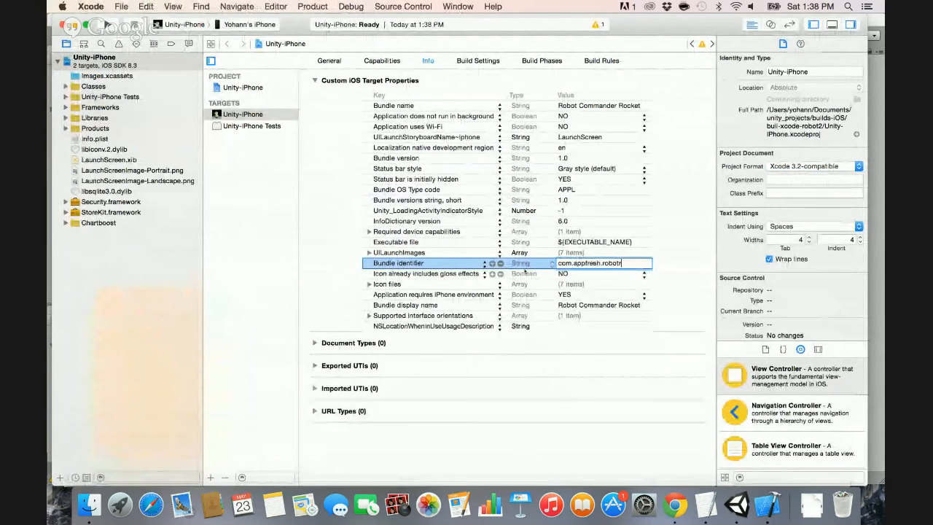
text(ocket)
click(296, 225)
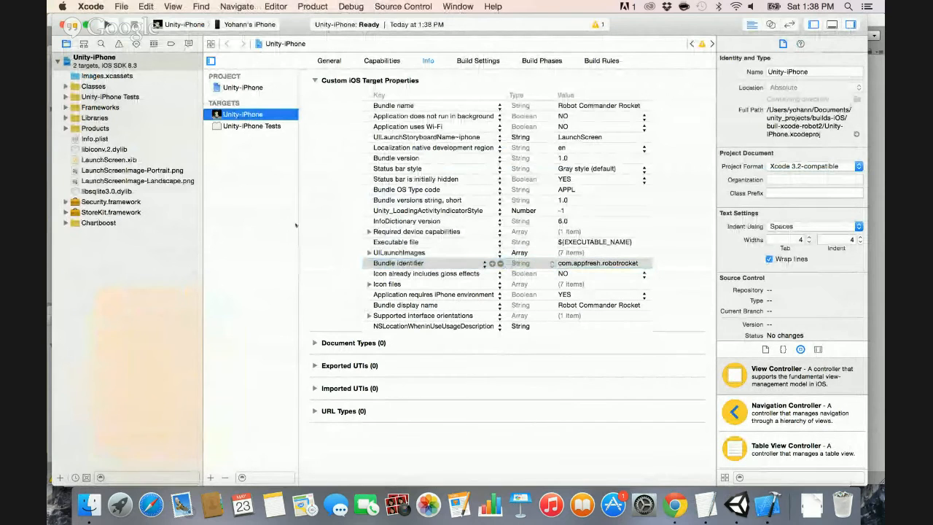
Find the Enable Modules (C and Objective-C) build setting of the Unity-iPhone target and set it to Yes.
click(467, 62)
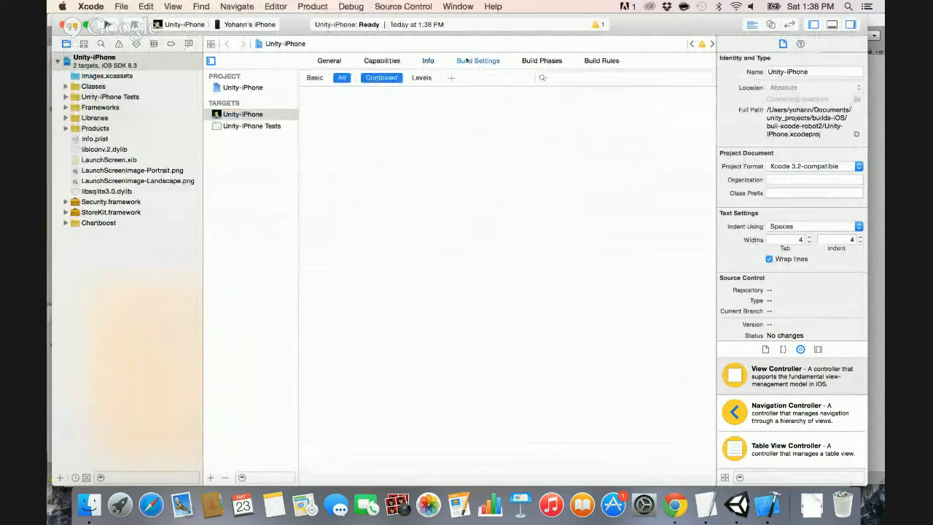
click(553, 78)
text(enabl)
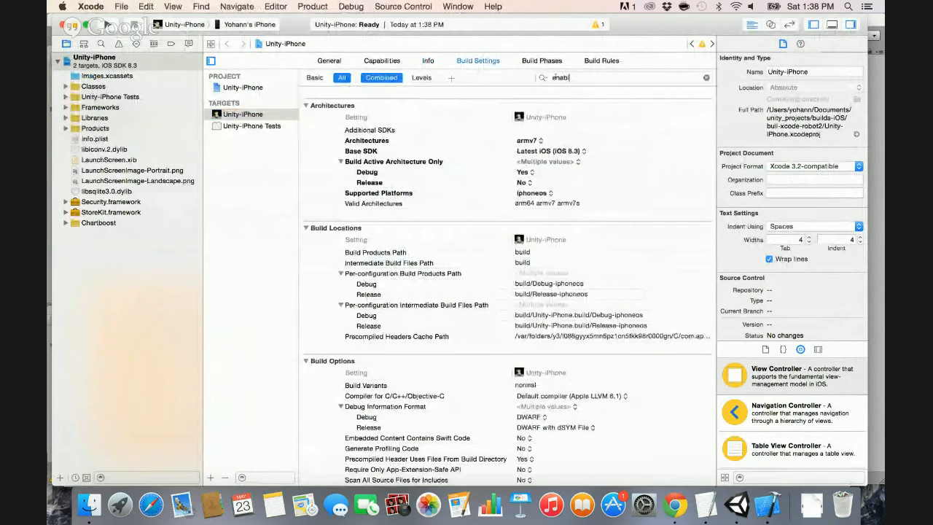
text(emod)
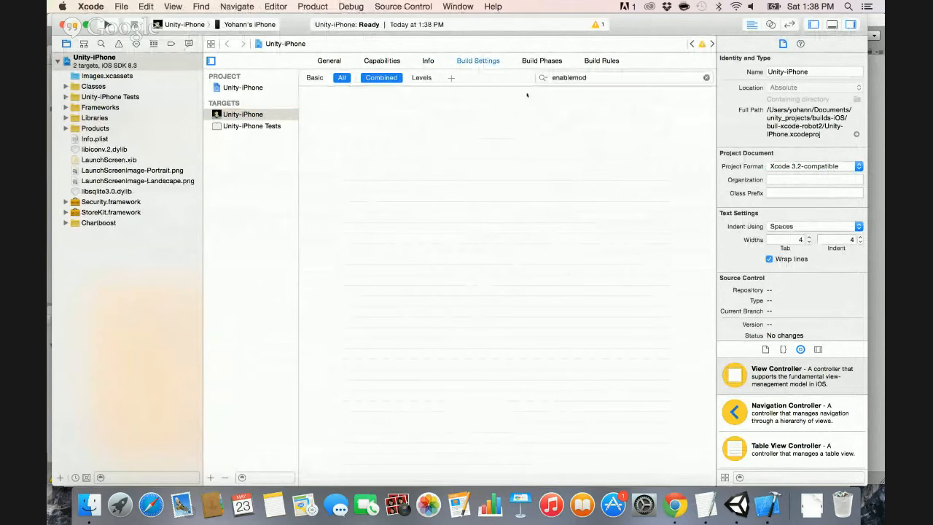
key(BackSpace)
key(BackSpace)
key(BackSpace)
text(mod)
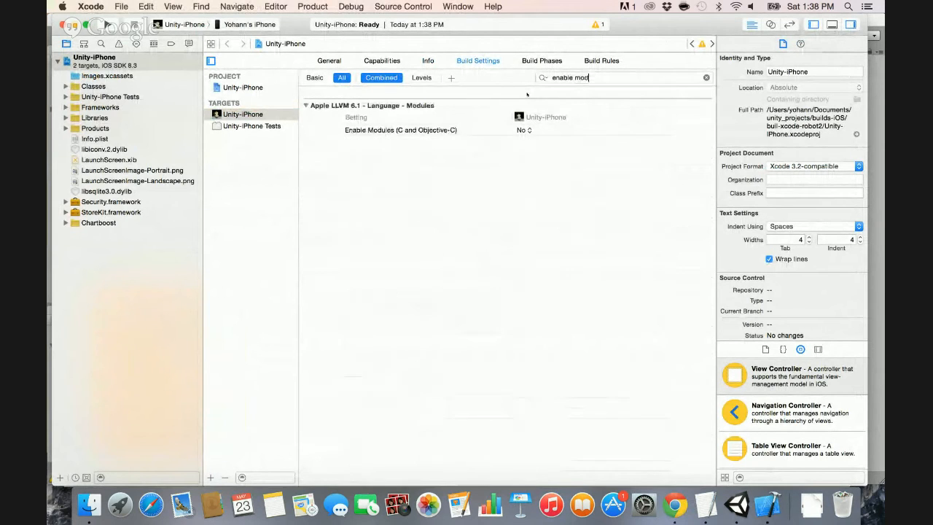
click(530, 129)
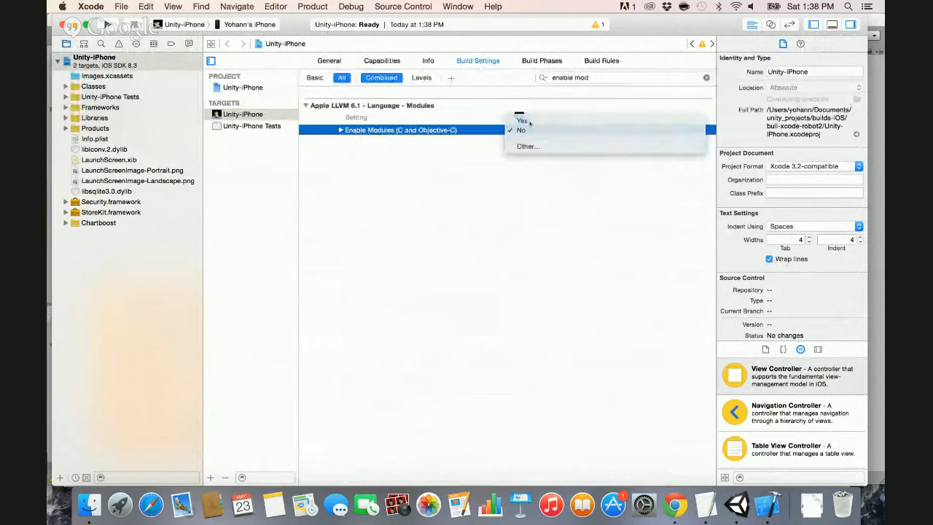
click(524, 121)
Add GoogleMobileAds.framework from the Captain Rocket Robot folder to the project's Frameworks group, with Copy items if needed enabled.
click(66, 107)
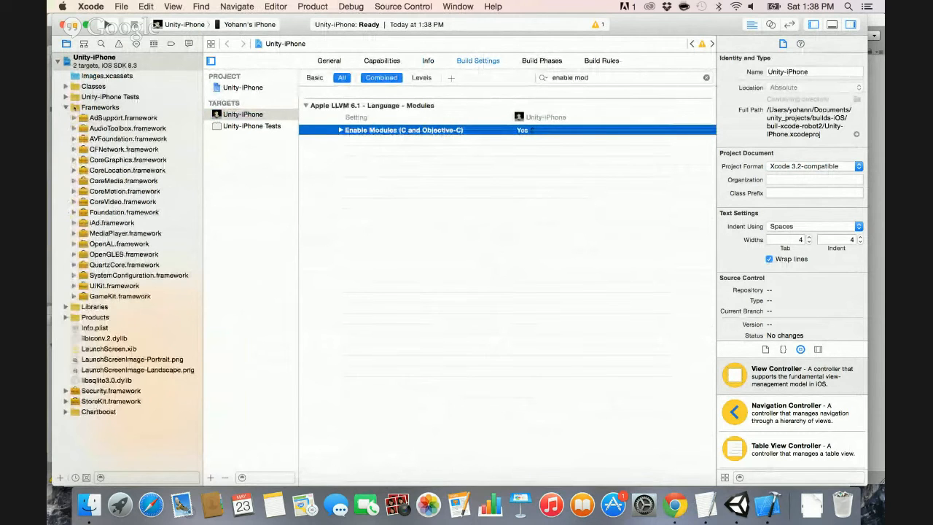
click(88, 108)
key(super+Tab)
key(super+Tab)
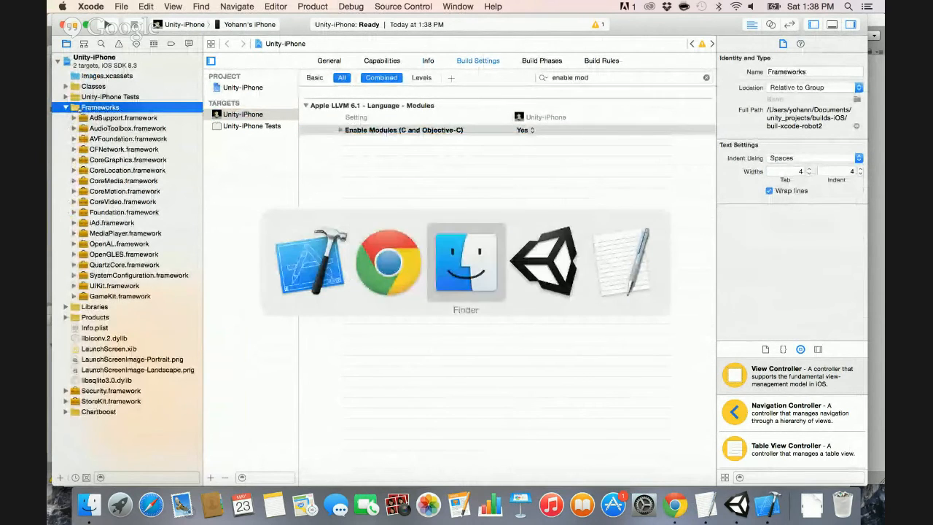
scroll(303, 171, left, 2)
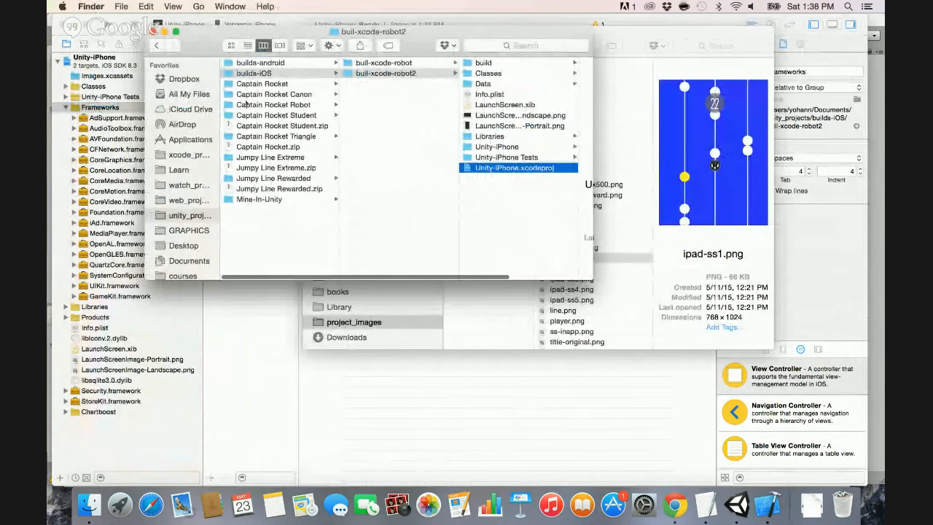
click(247, 104)
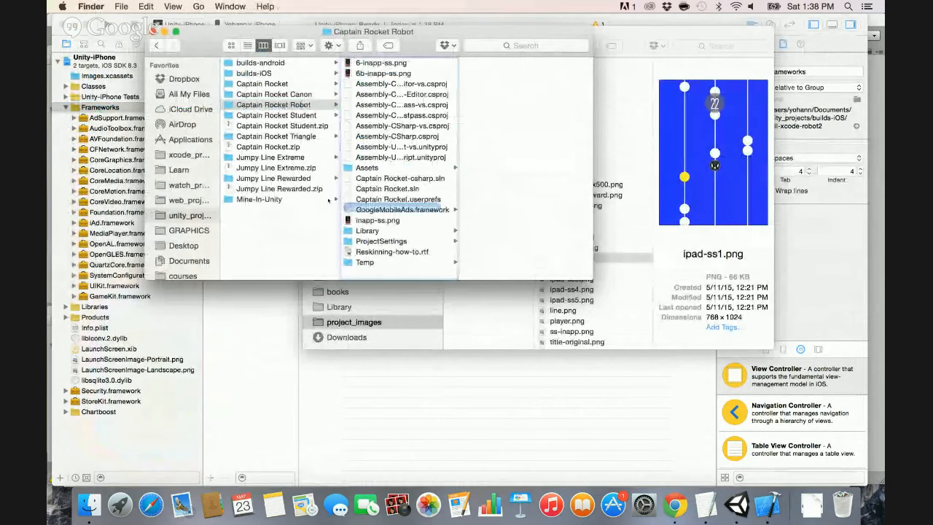
drag(328, 200, 79, 109)
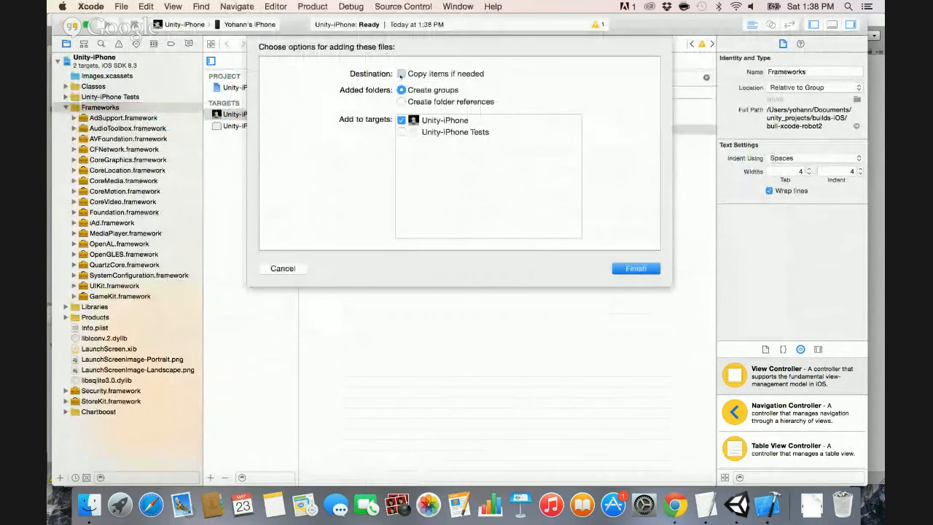
click(409, 75)
key(Return)
Add EventKit.framework and EventKitUI.framework to the Unity-iPhone target's Link Binary With Libraries build phase.
click(144, 61)
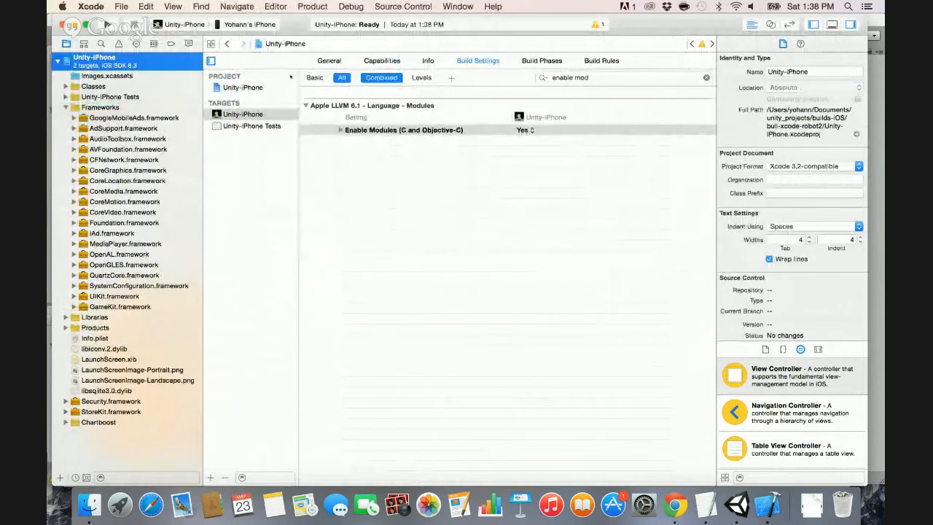
click(542, 61)
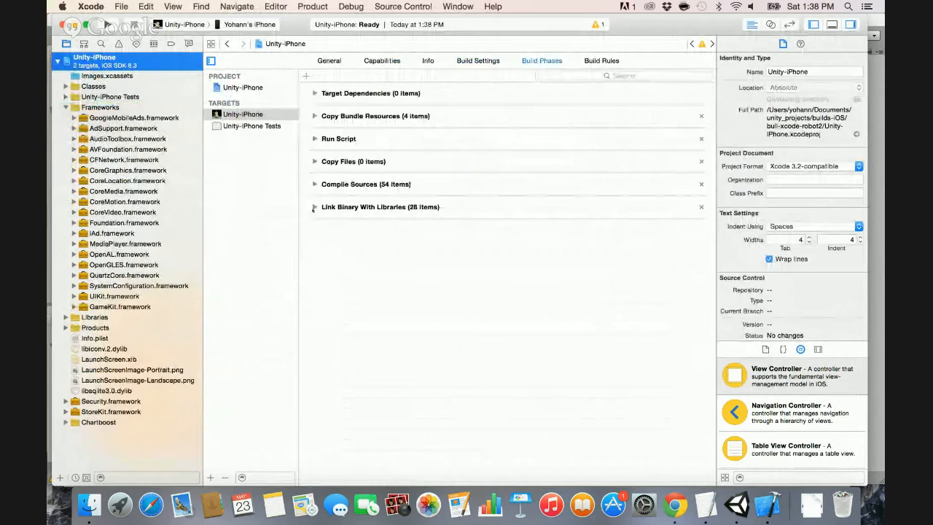
click(326, 208)
scroll(343, 252, down, 5)
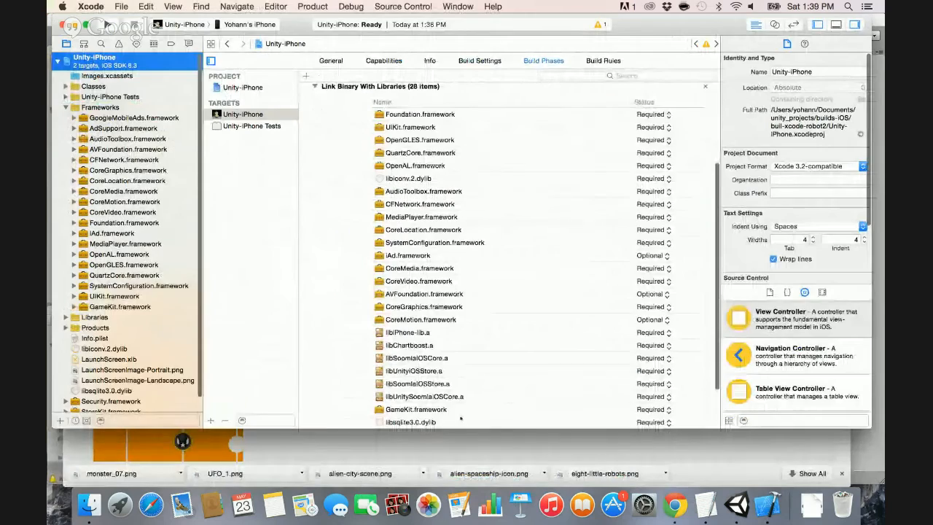
scroll(379, 419, down, 3)
click(379, 419)
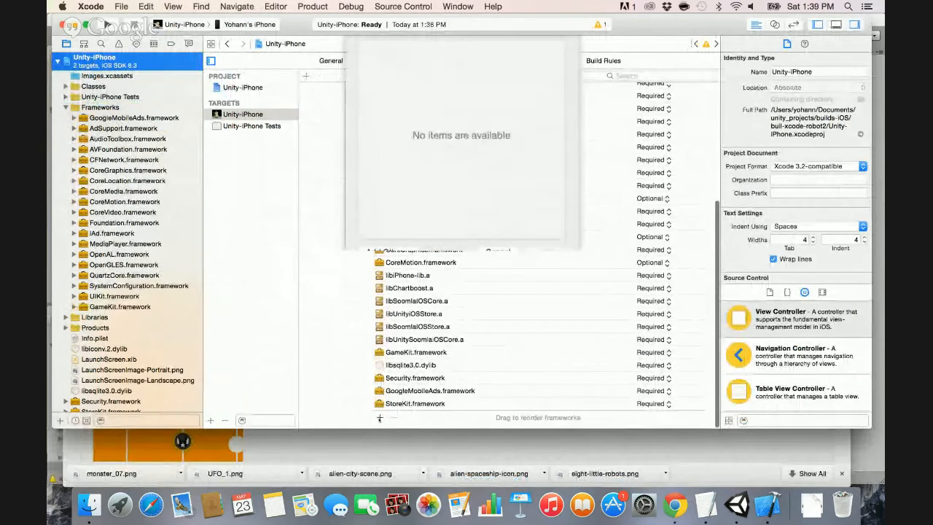
text(event)
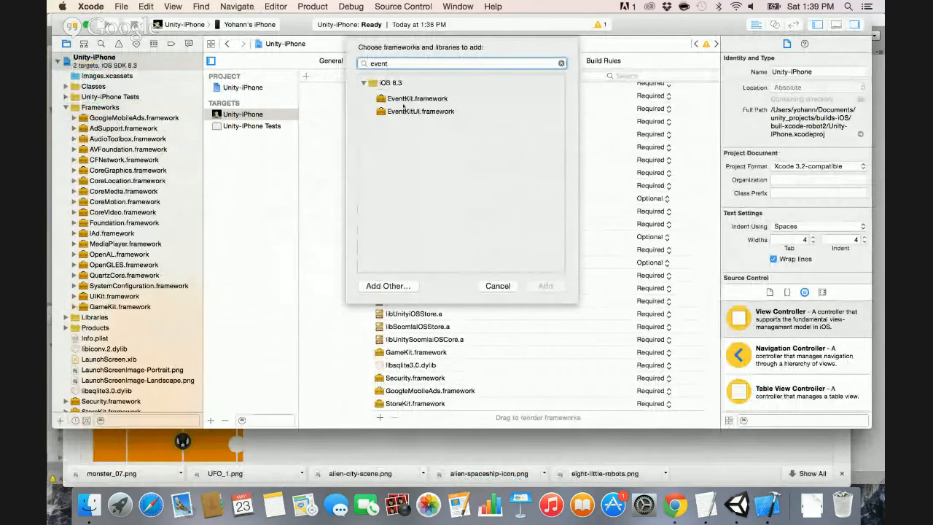
click(404, 101)
shift+click(404, 111)
key(Return)
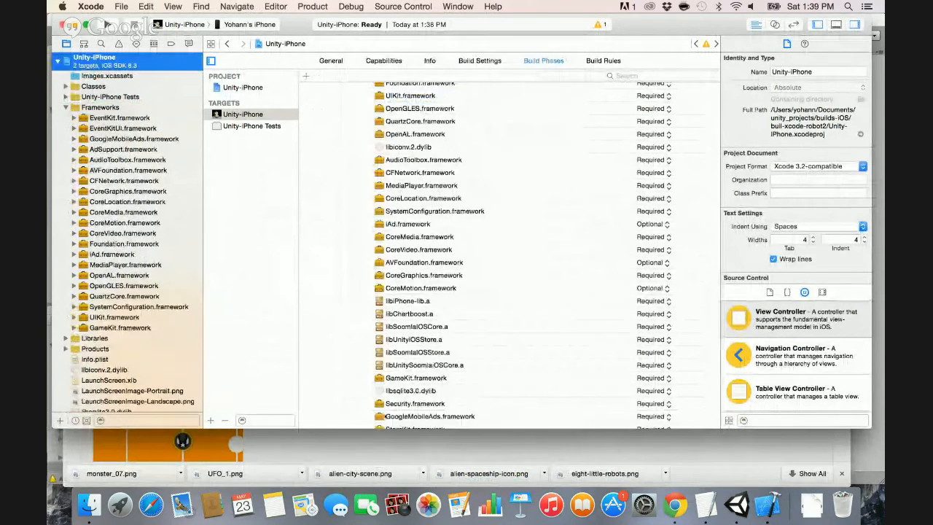
Add CoreMedia.framework and CoreTelephony.framework to the same Link Binary With Libraries build phase.
scroll(437, 328, down, 2)
click(379, 417)
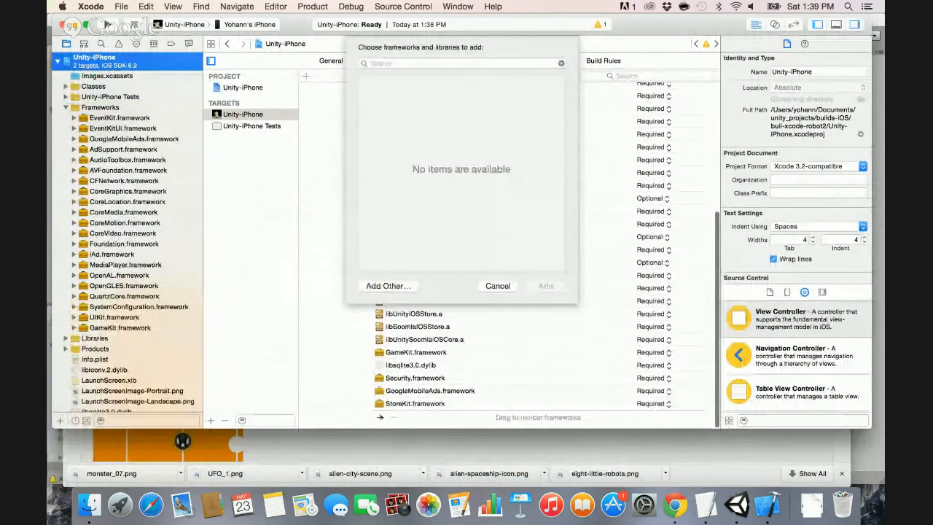
text(corem)
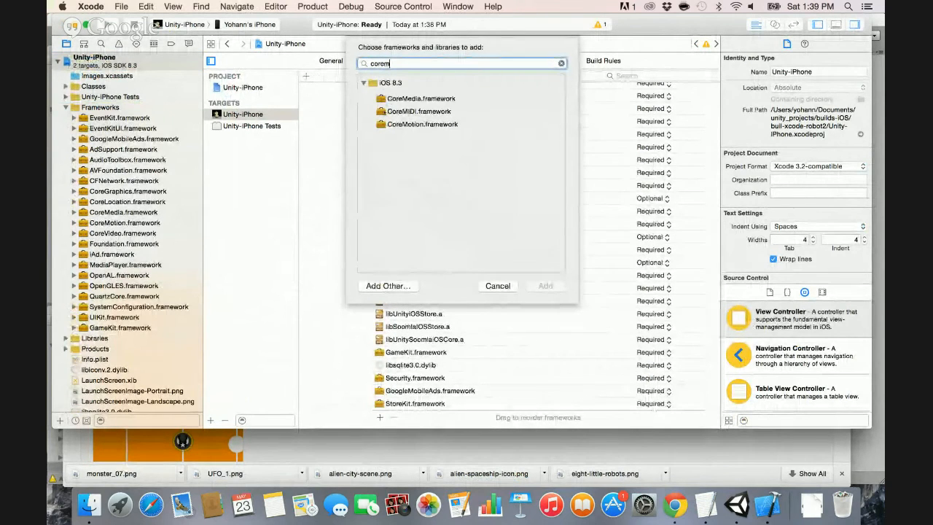
double_click(393, 100)
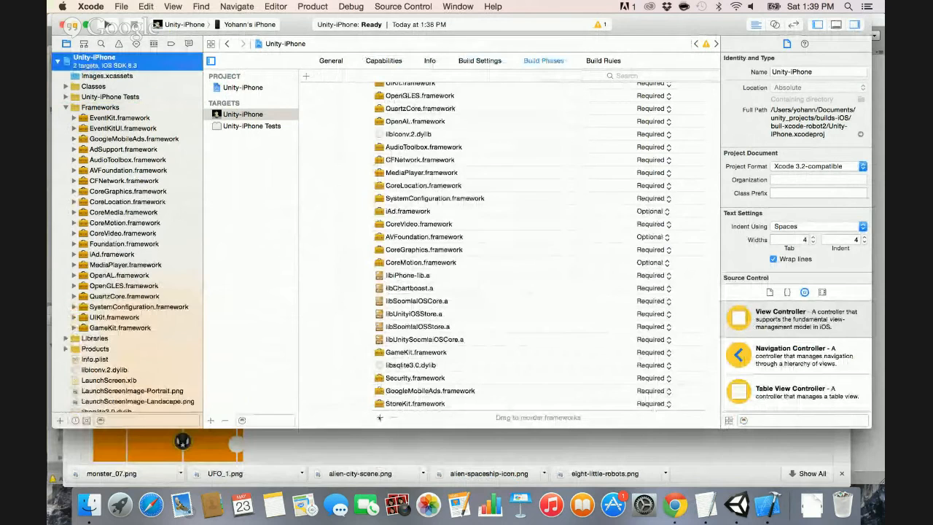
click(380, 417)
text(coretel)
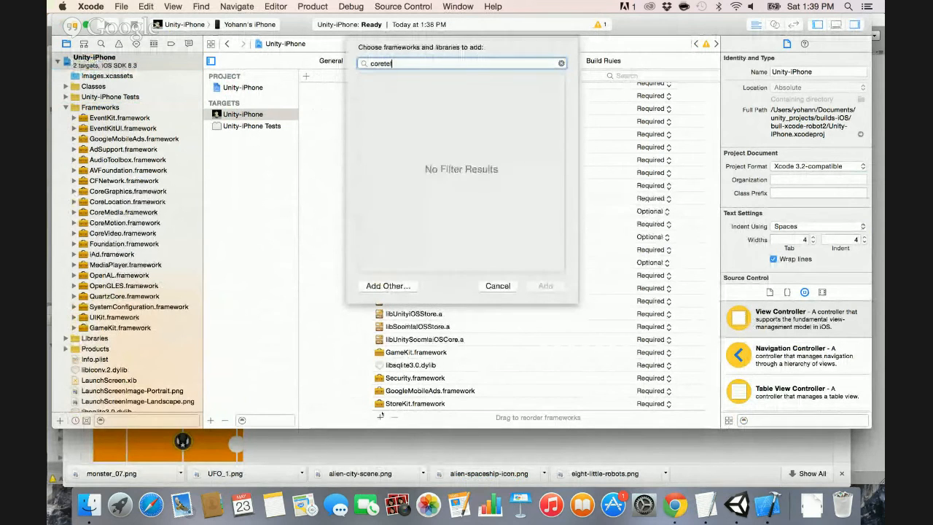
double_click(406, 99)
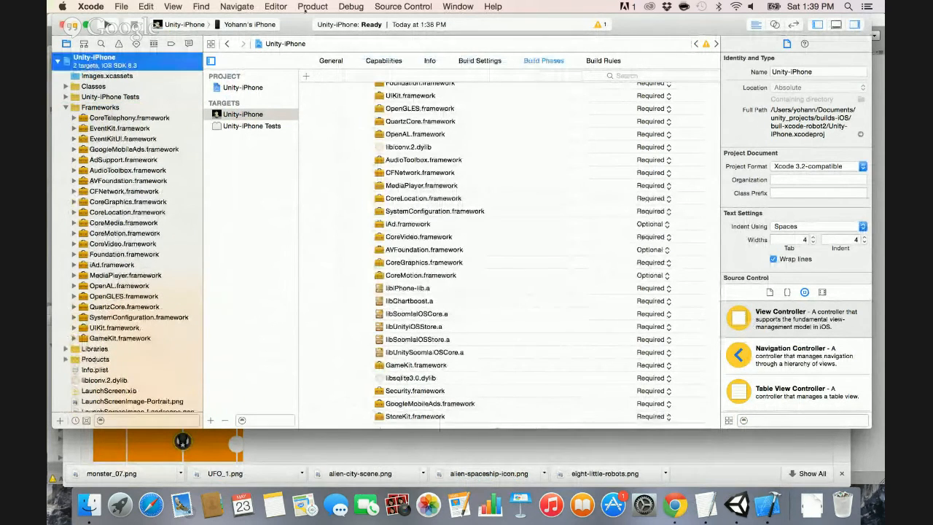
Archive the Unity-iPhone project.
click(310, 6)
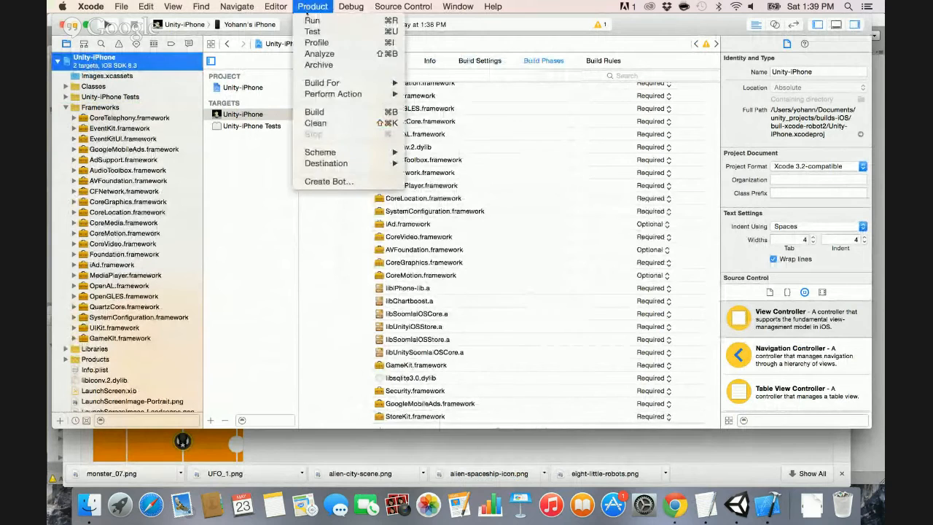
click(318, 65)
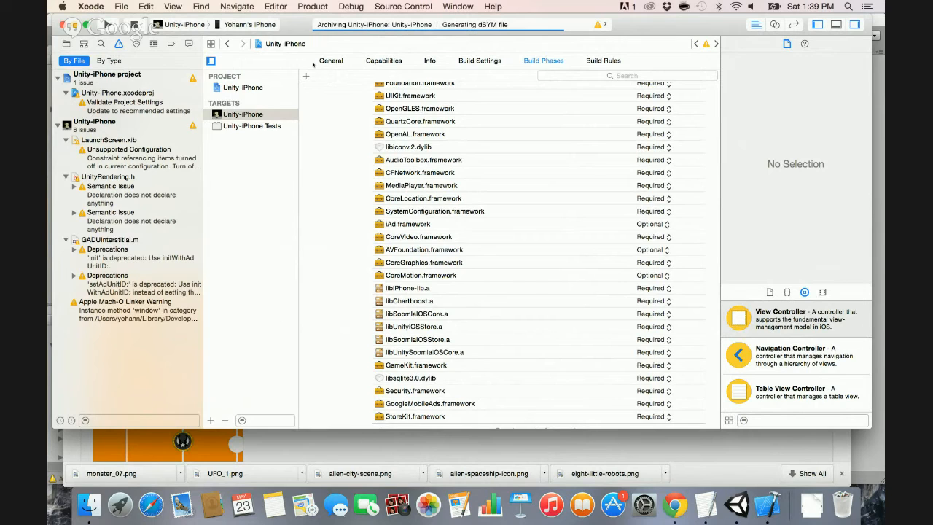
Switch to iTunes Connect in Chrome, close the About This App details and review the version 1.0 page down to its Build section.
key(super+Tab)
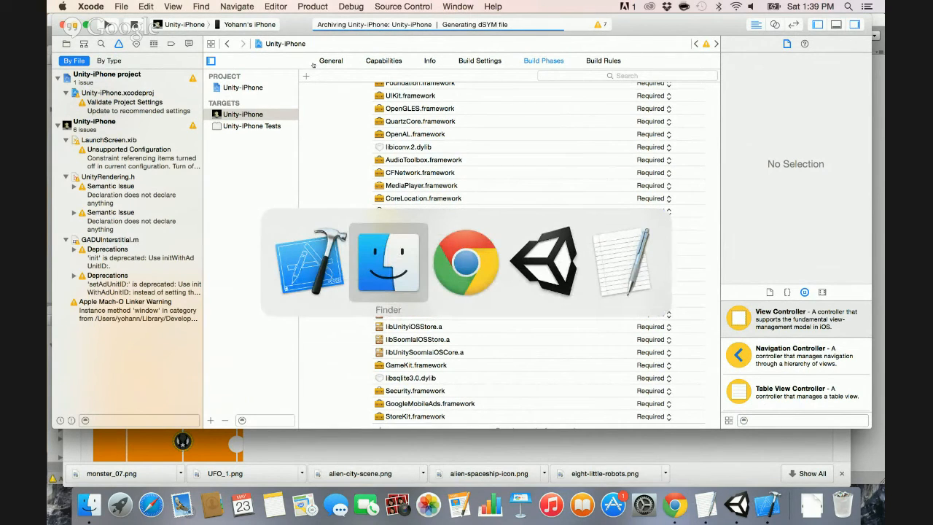
key(super+Tab)
key(super+Tab)
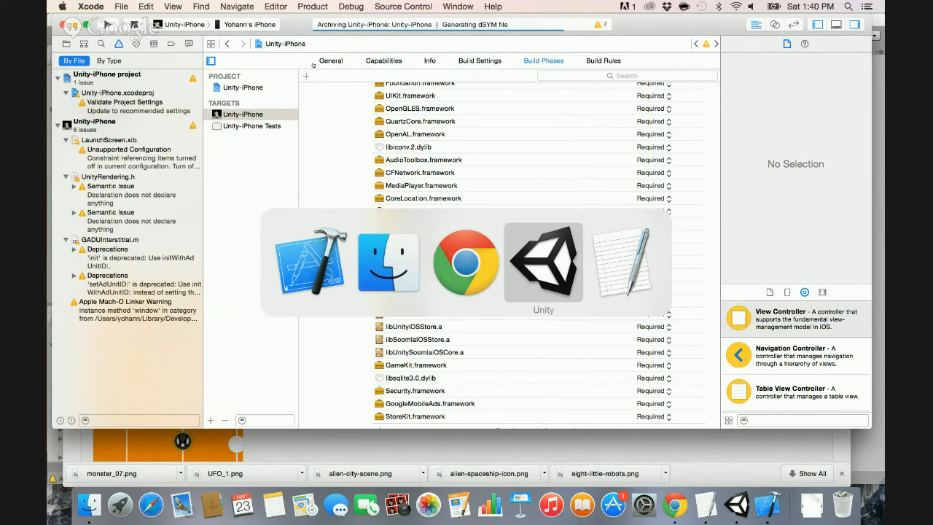
key(super+Tab)
key(super+Tab)
key(super+Tab)
key(super+Tab)
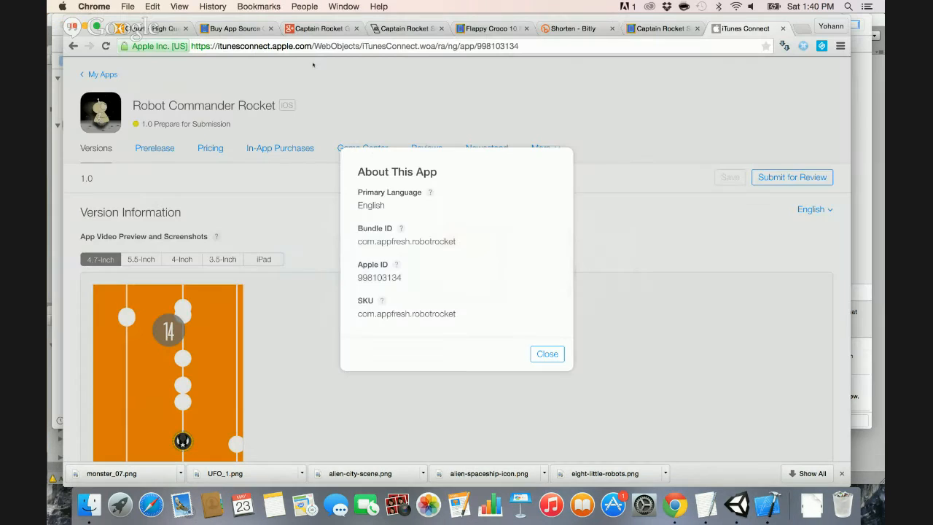
click(547, 355)
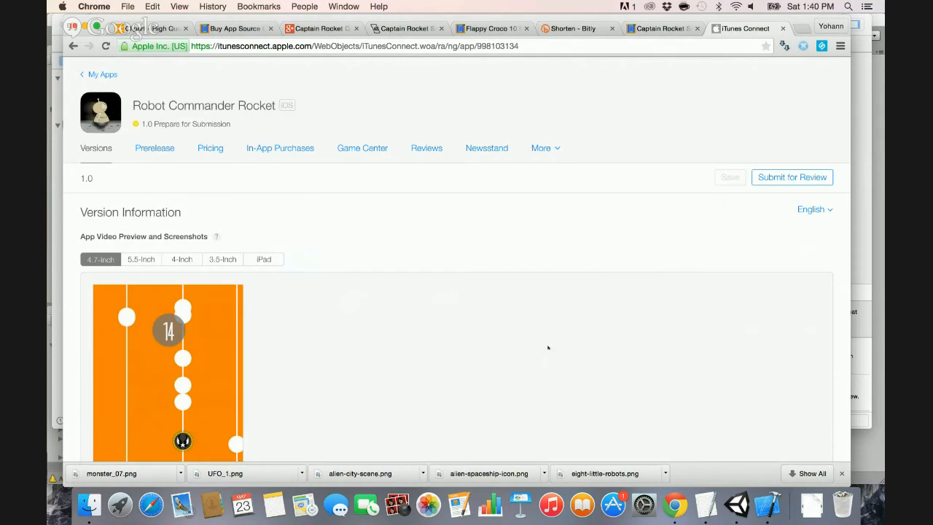
scroll(548, 345, down, 8)
scroll(548, 347, down, 15)
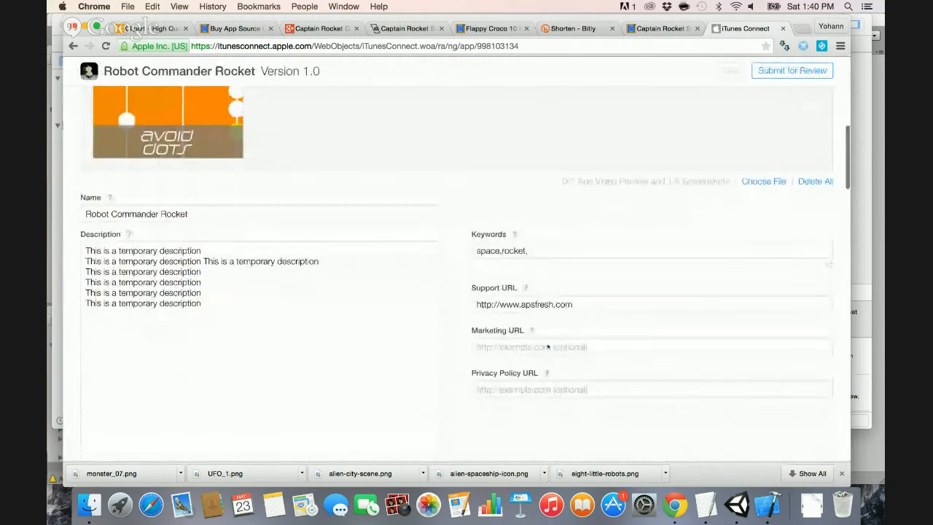
scroll(408, 315, down, 5)
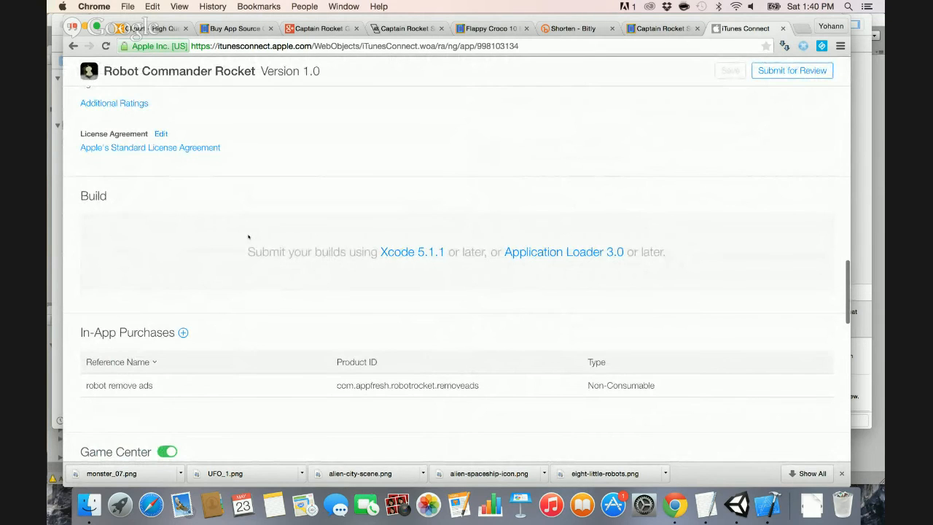
scroll(248, 237, up, 20)
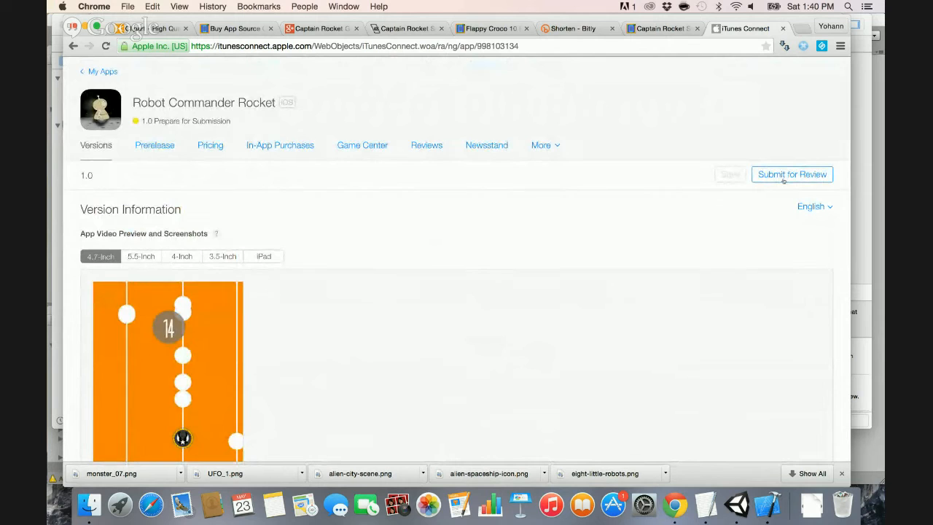
Try to submit version 1.0 of Robot Commander Rocket for review and check the page down to the Build section.
click(785, 175)
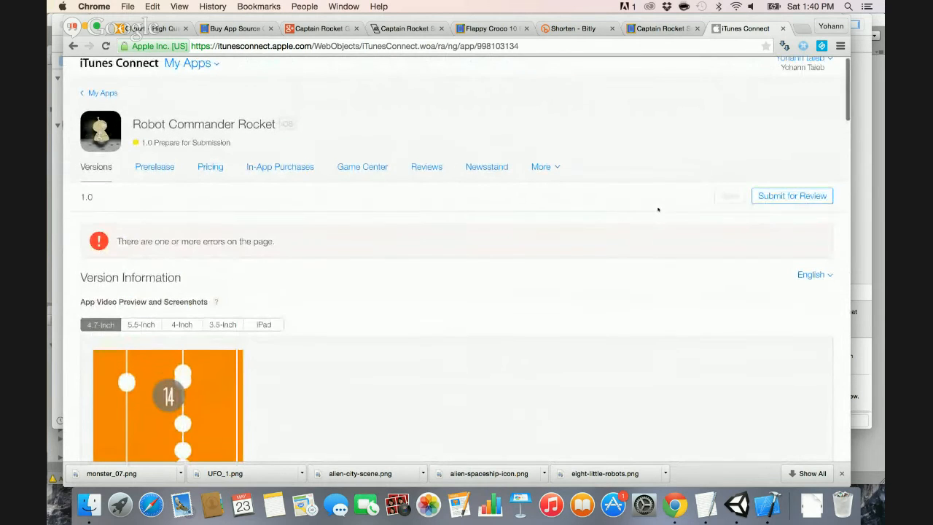
drag(263, 249, 188, 248)
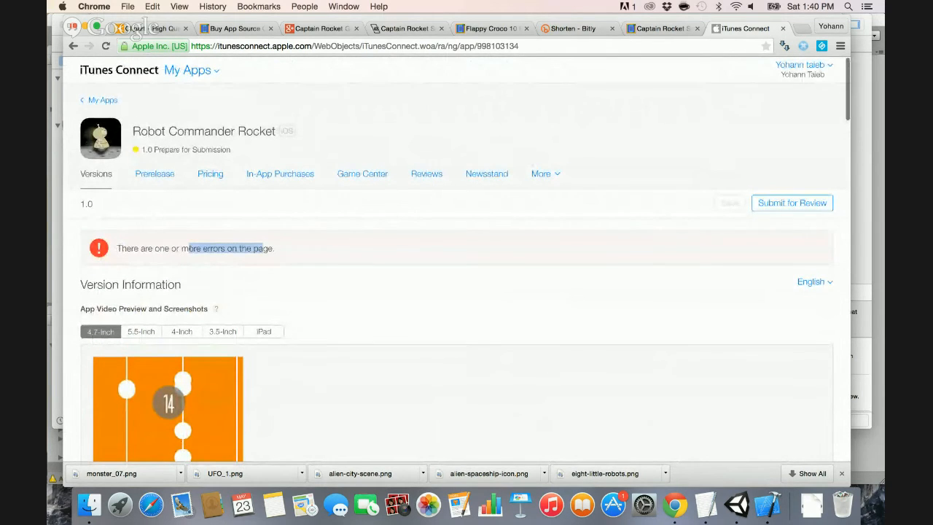
scroll(287, 299, down, 15)
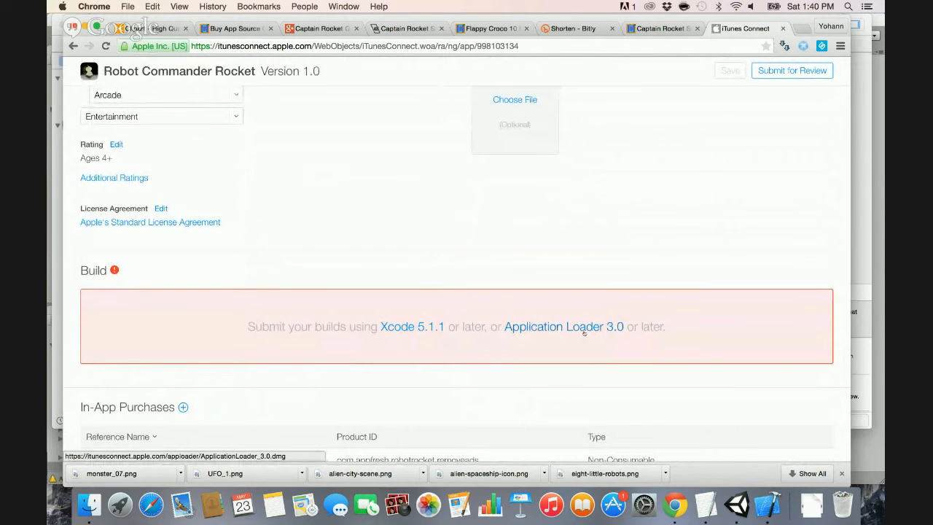
key(super+space)
text(app)
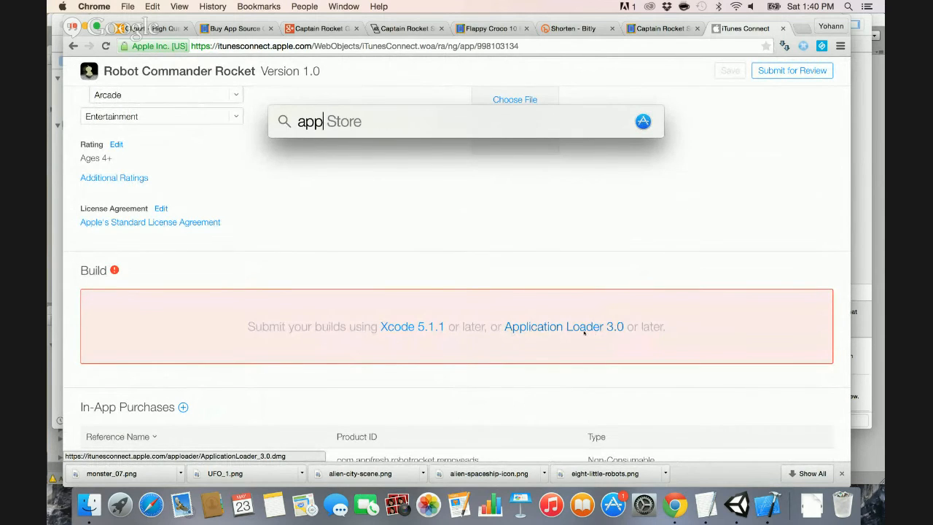
key(super+a)
key(BackSpace)
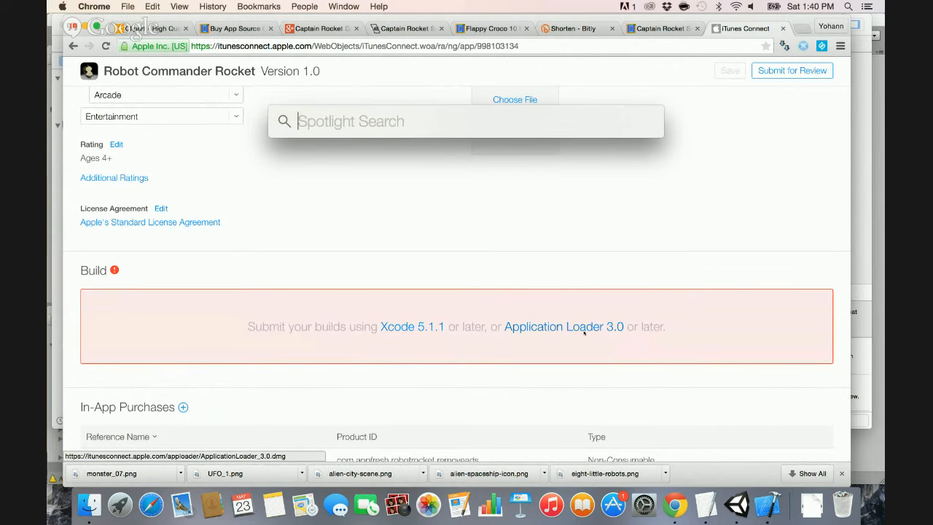
key(Escape)
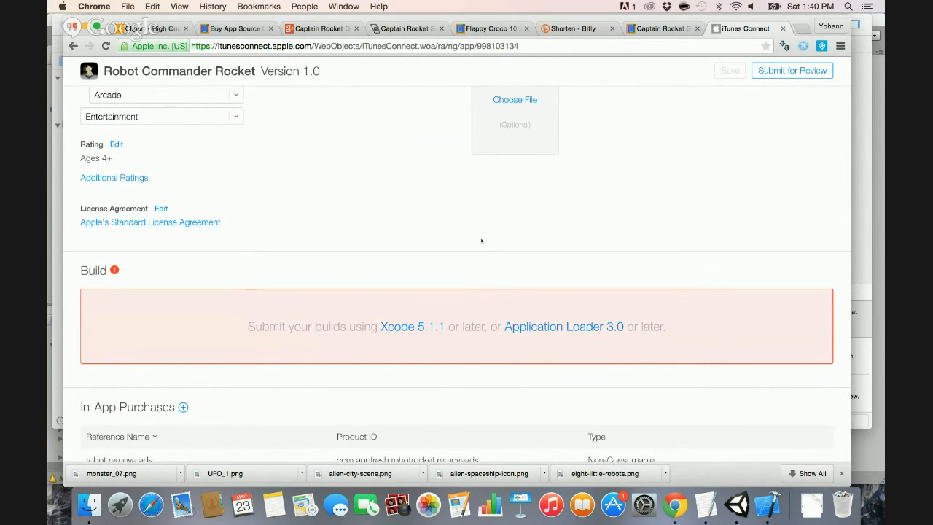
Leave the version page for the Appsfresh home page and look through its source code listings.
scroll(481, 241, up, 10)
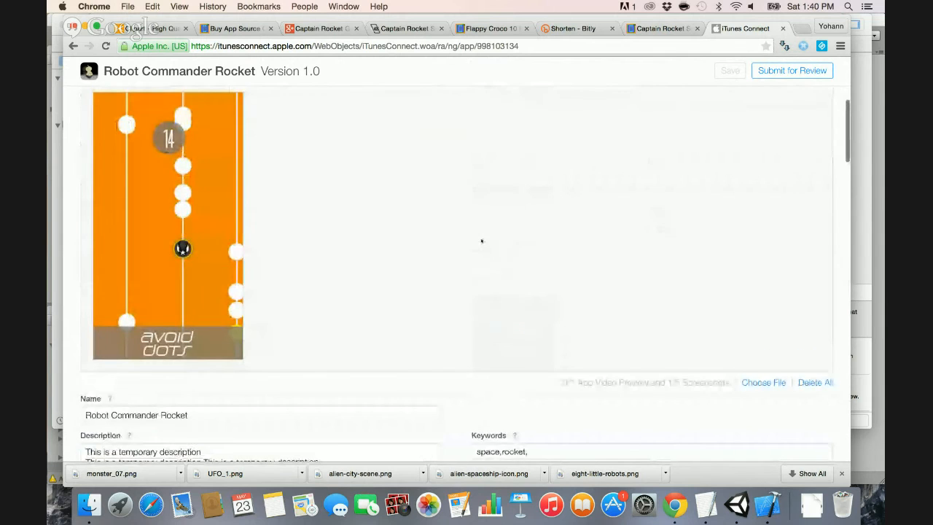
scroll(481, 241, up, 5)
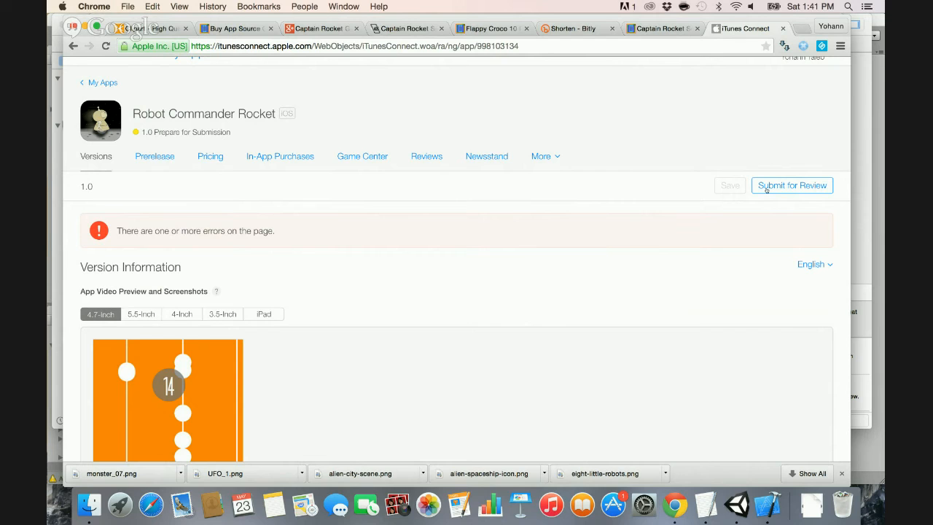
click(490, 29)
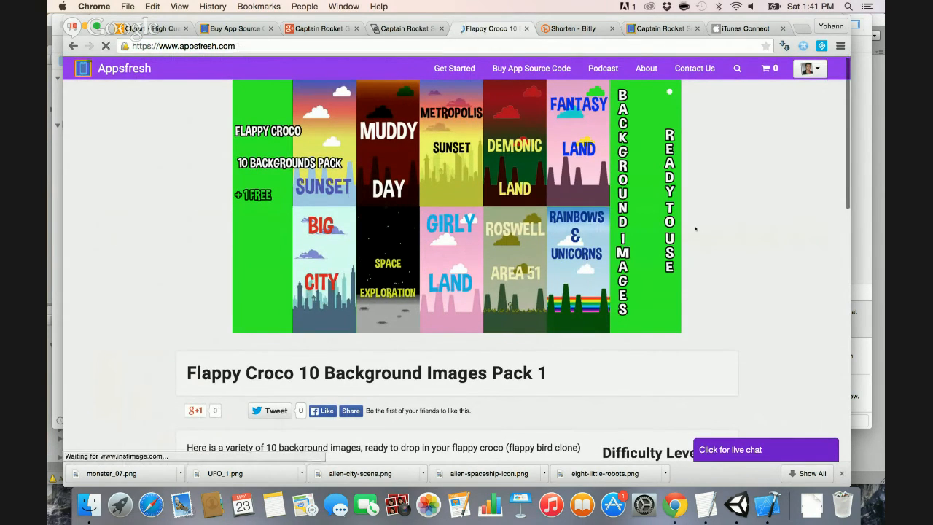
scroll(277, 251, down, 3)
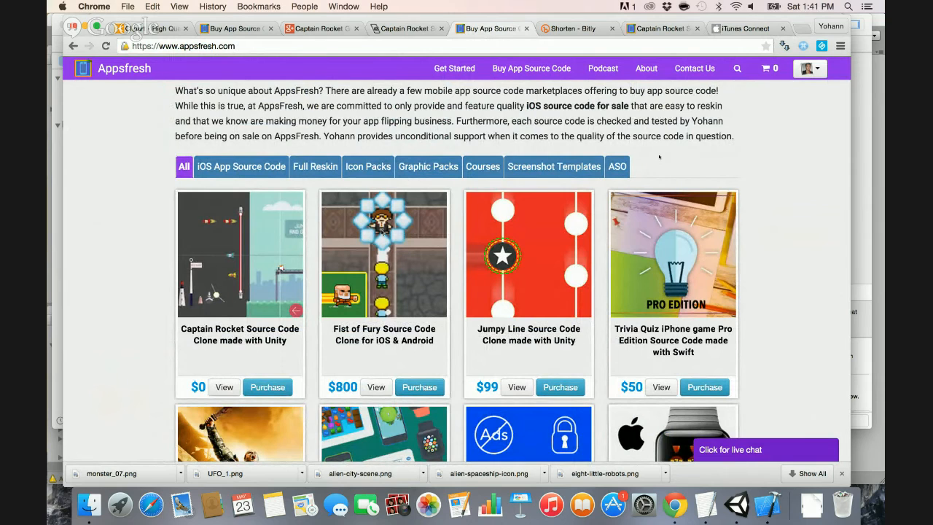
Open odesk.com in a new browser tab and dismiss the rebranding announcement.
click(800, 28)
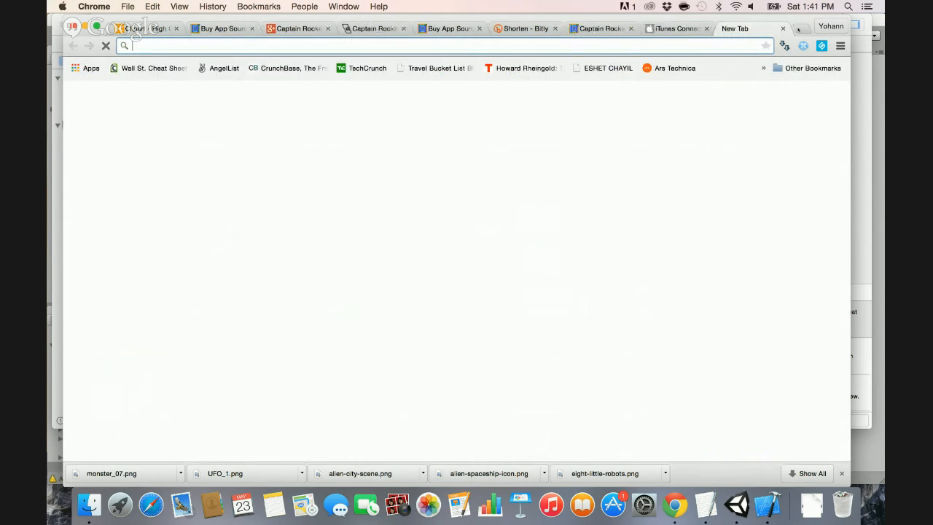
text(odesk.com)
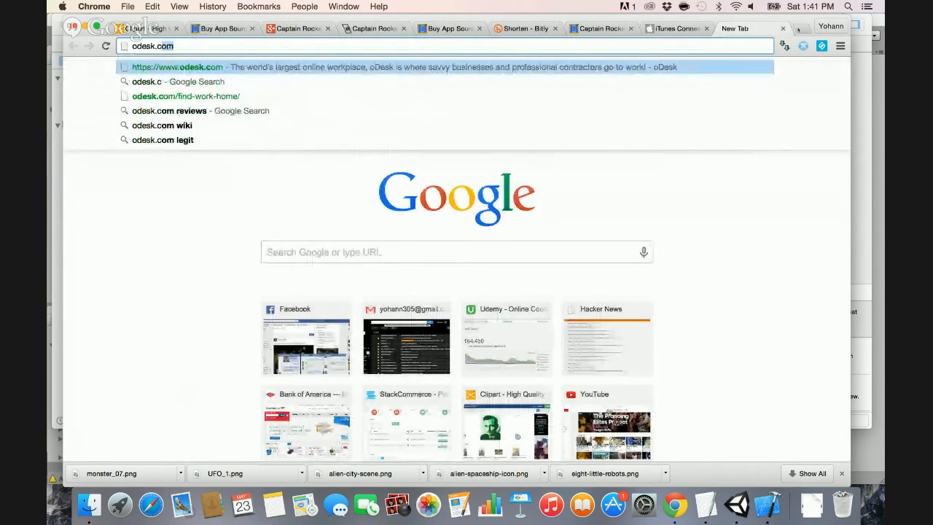
key(Return)
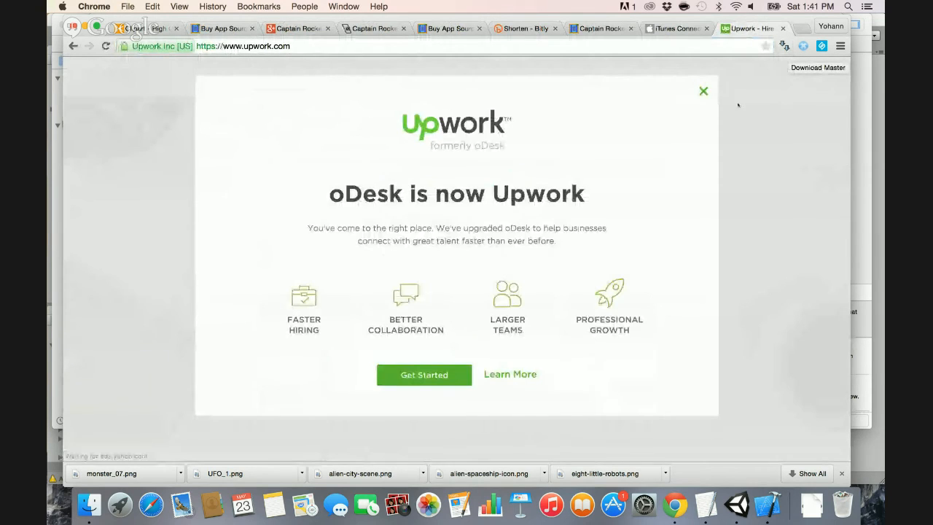
click(704, 91)
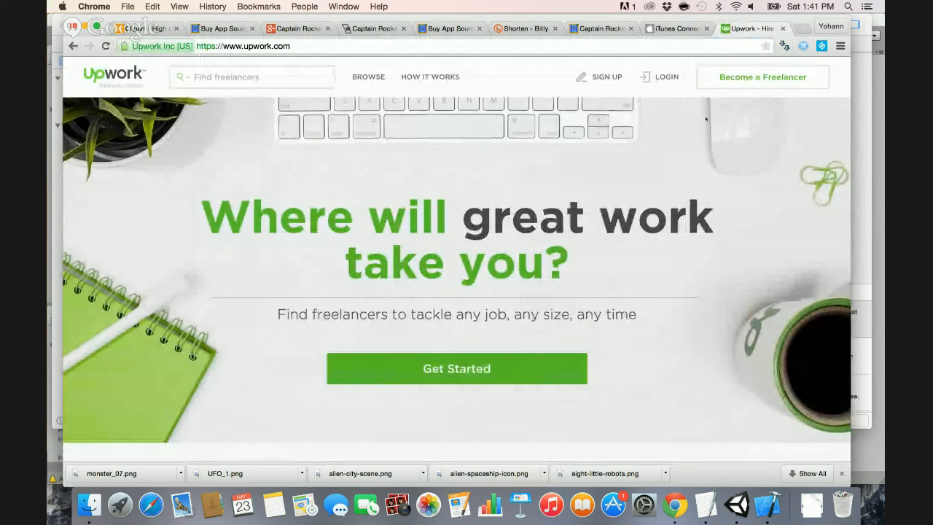
Return to the Captain Rocket source code product page on Appsfresh.
click(598, 28)
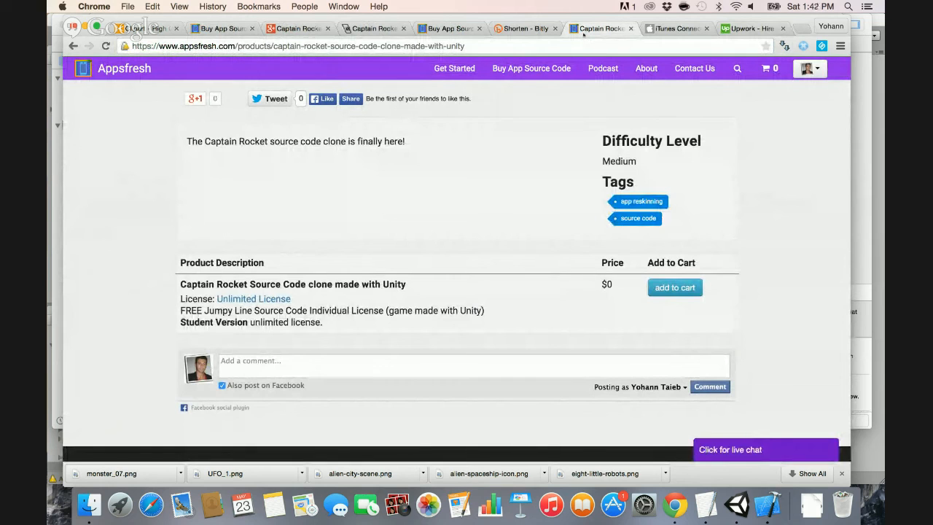
Switch to Xcode and start the App Store submission of the Unity-iPhone archive, choosing the preselected development team.
scroll(576, 81, up, 5)
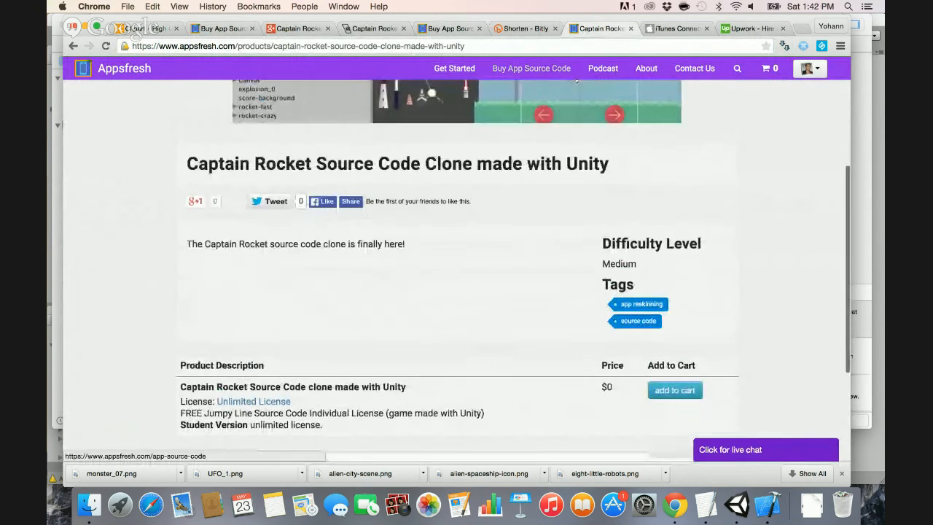
scroll(576, 80, up, 4)
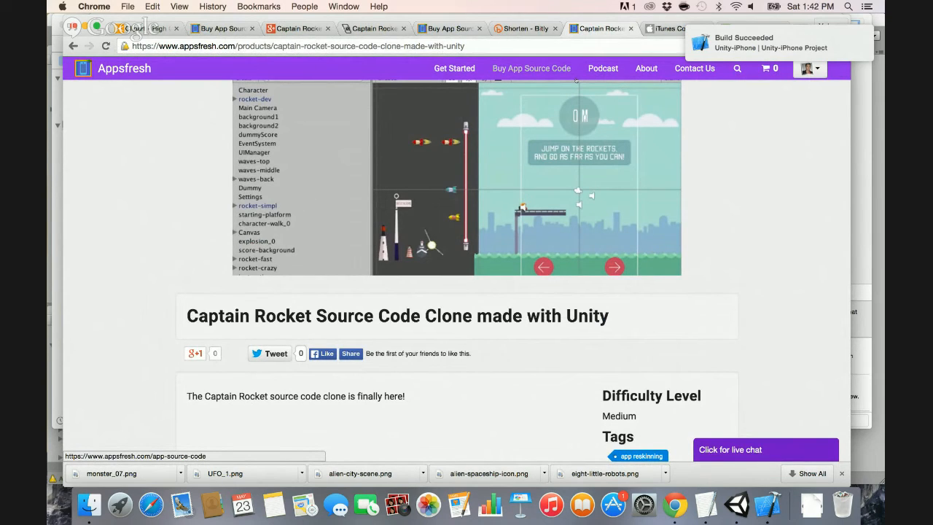
key(super+Tab)
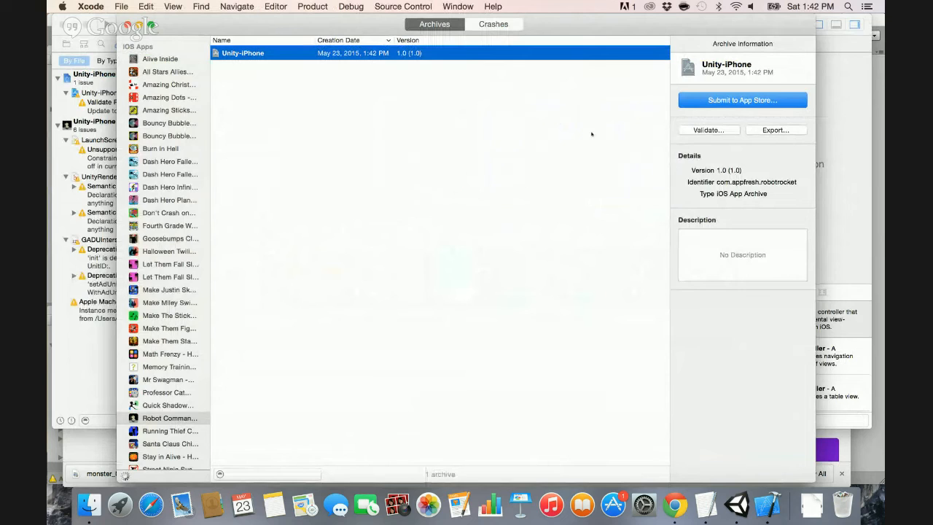
click(710, 100)
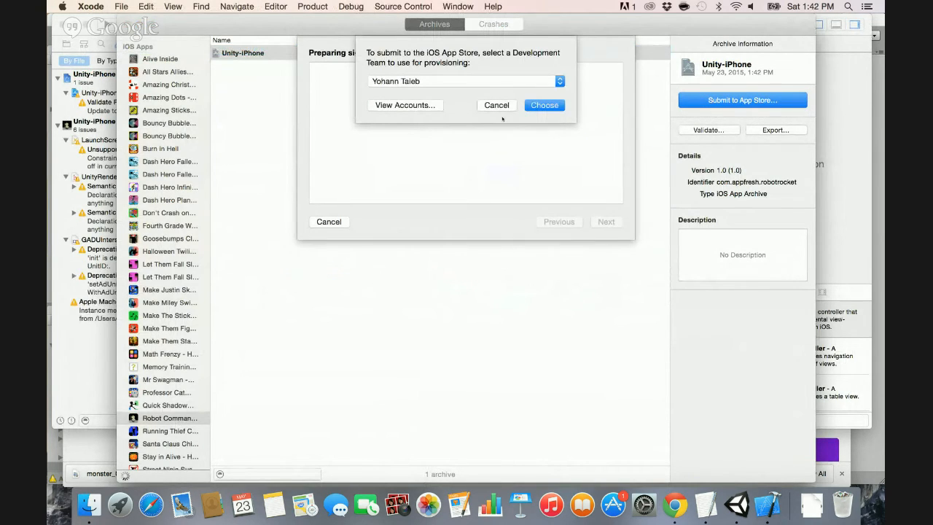
click(540, 106)
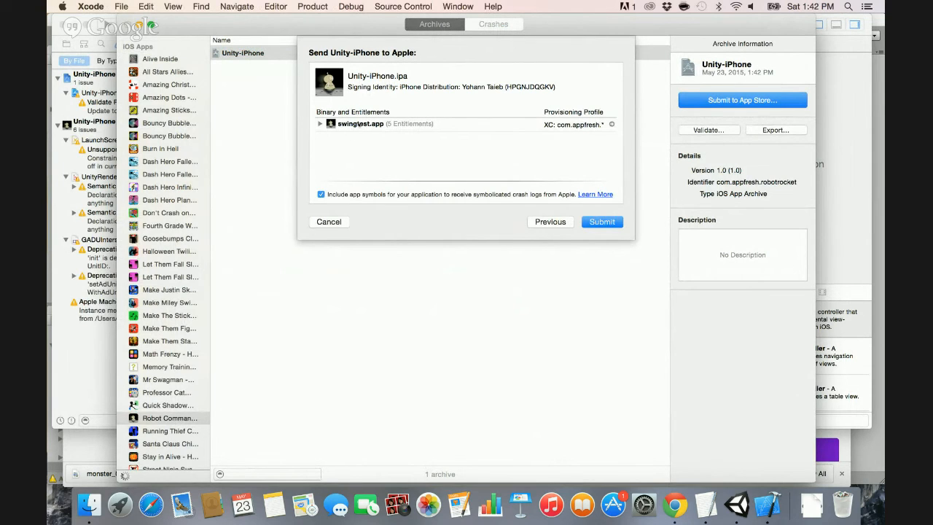
Check the game's Bundle ID in its iTunes Connect app details, and submit the Unity-iPhone archive to Apple from Xcode.
key(super+Tab)
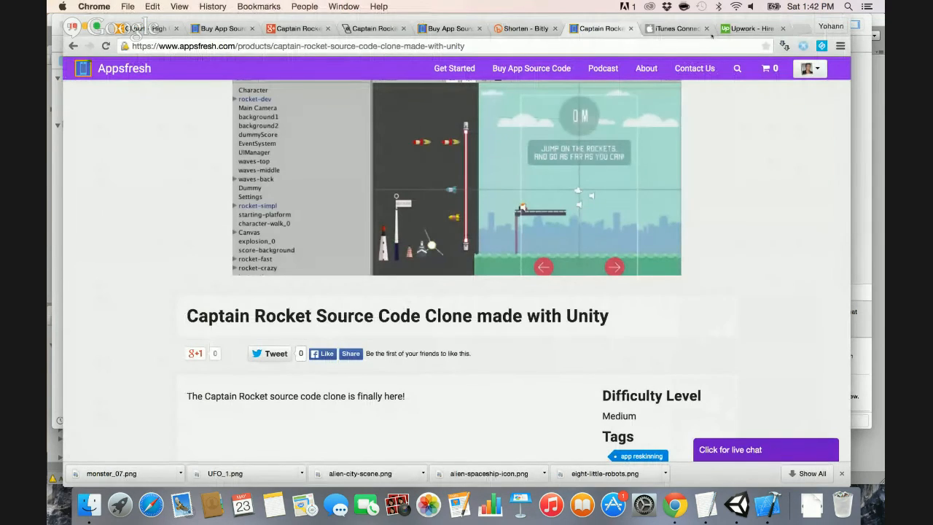
click(676, 29)
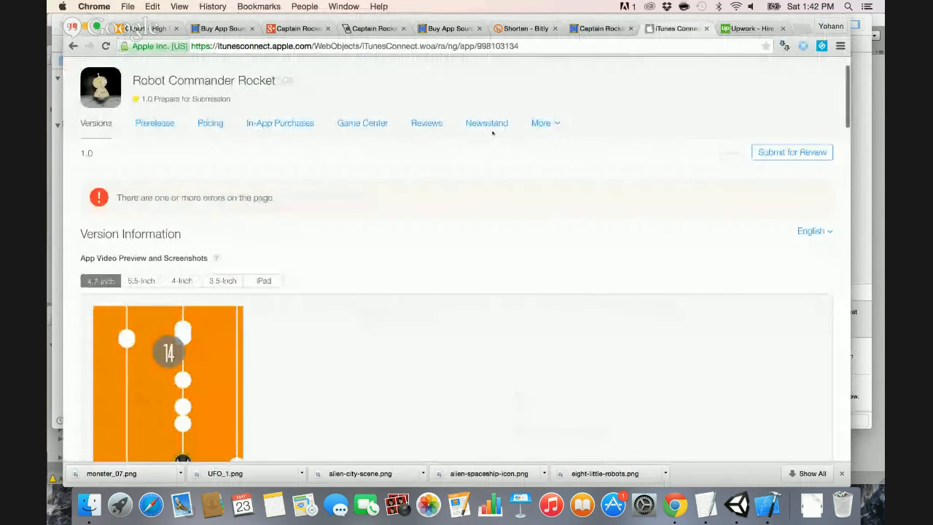
click(540, 123)
click(543, 155)
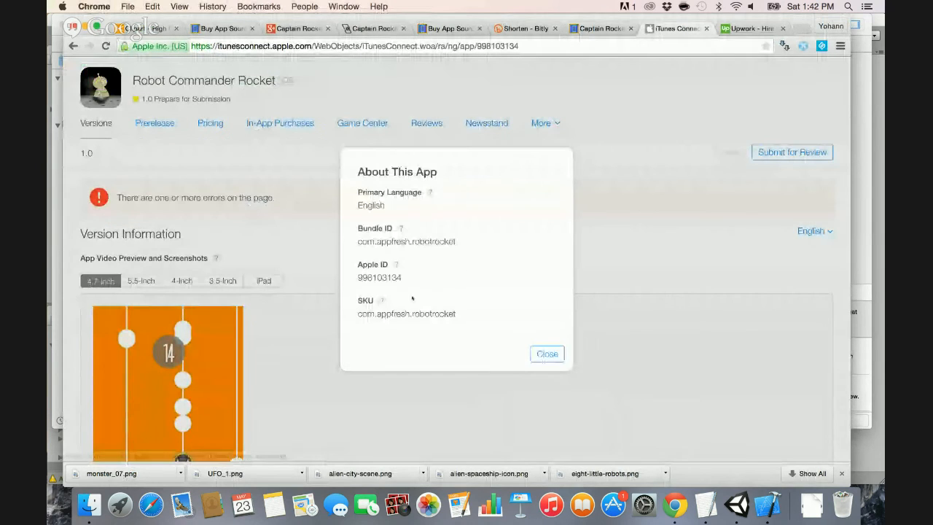
triple_click(382, 241)
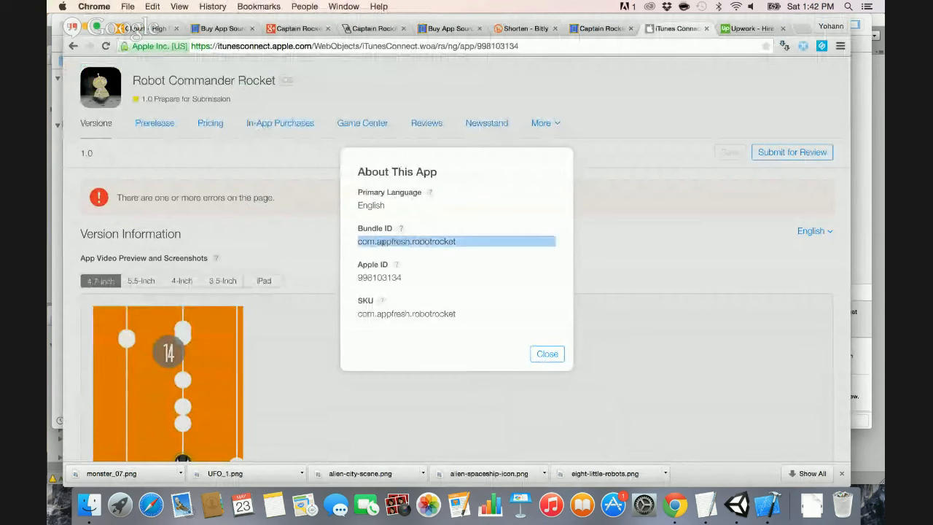
key(super+Tab)
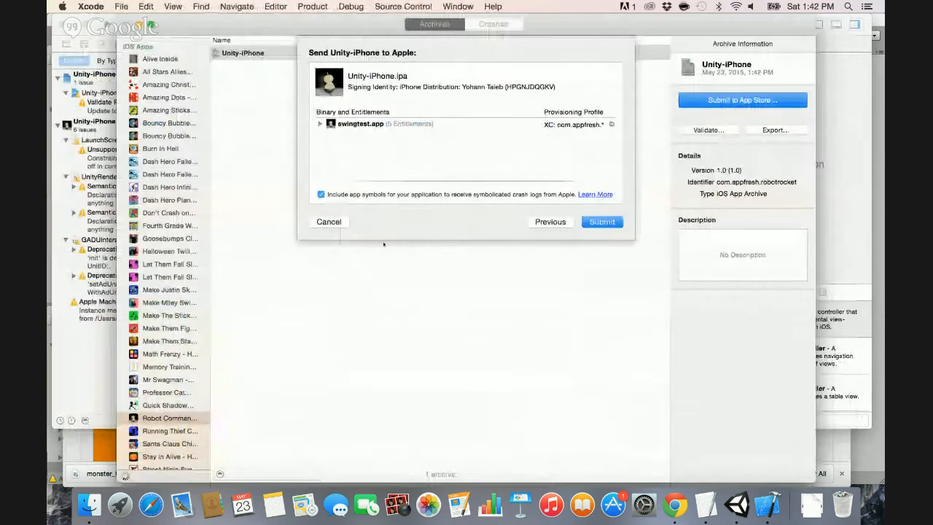
click(591, 223)
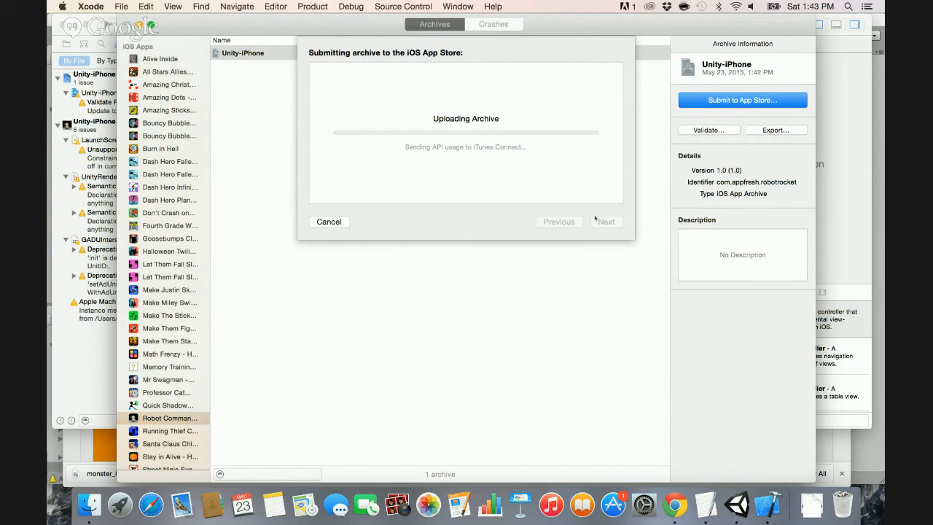
Switch to the Captain Rocket Robot project in Unity and close the Build Settings window.
key(super+Tab)
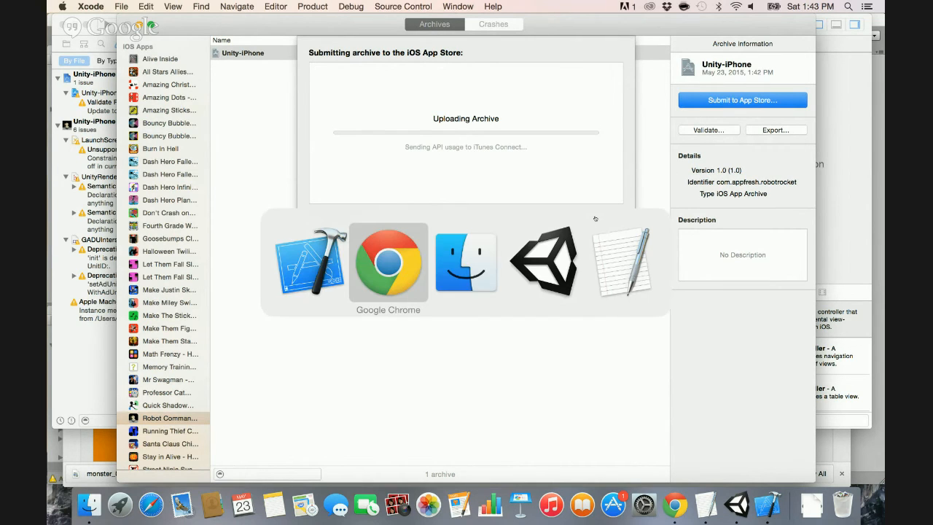
key(super+Tab)
key(super+Tab)
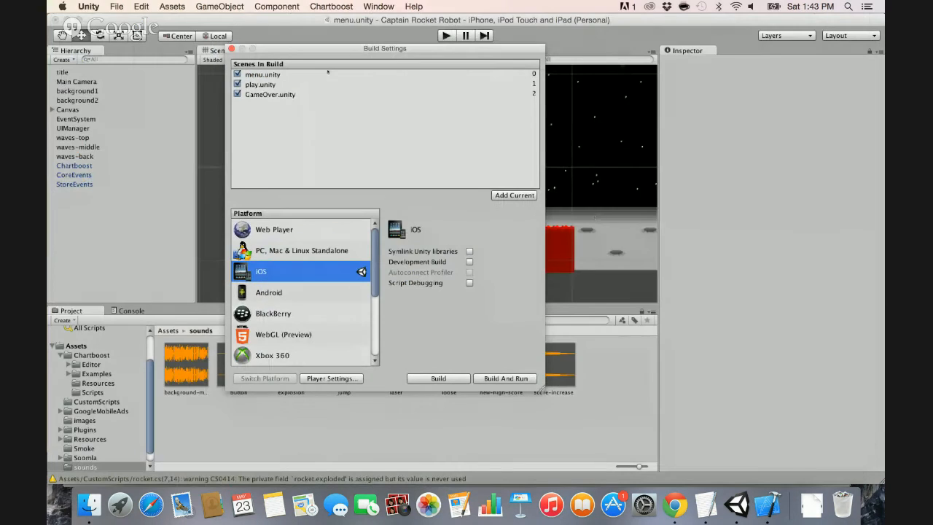
click(232, 51)
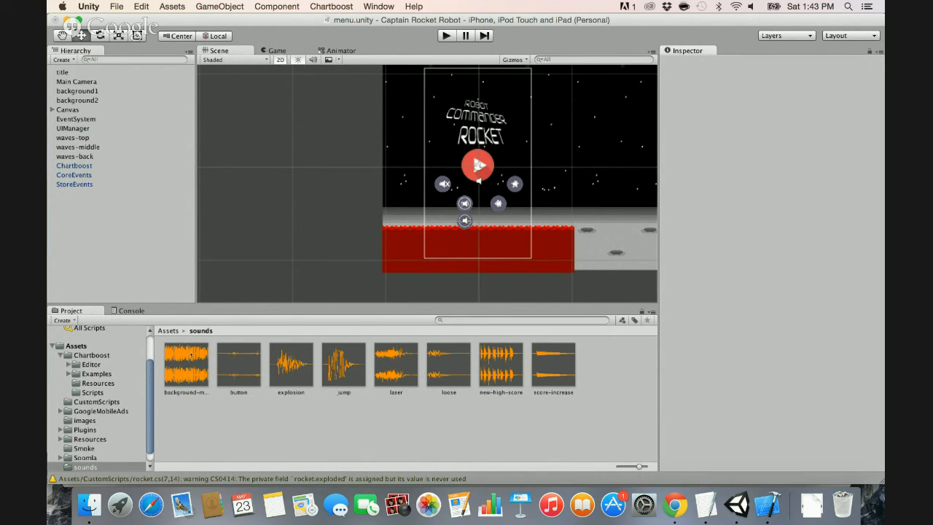
Open the play scene from the Assets folder, saving the changes made to the menu scene.
click(76, 346)
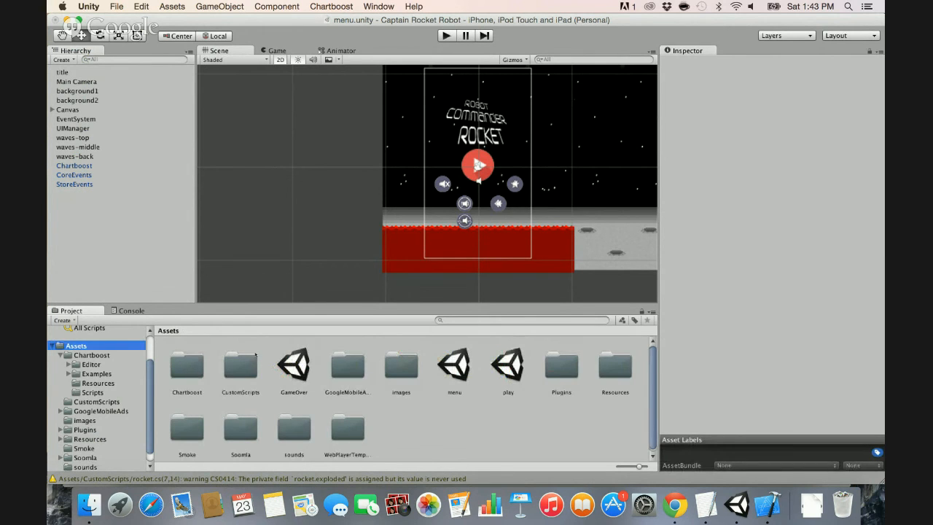
double_click(450, 359)
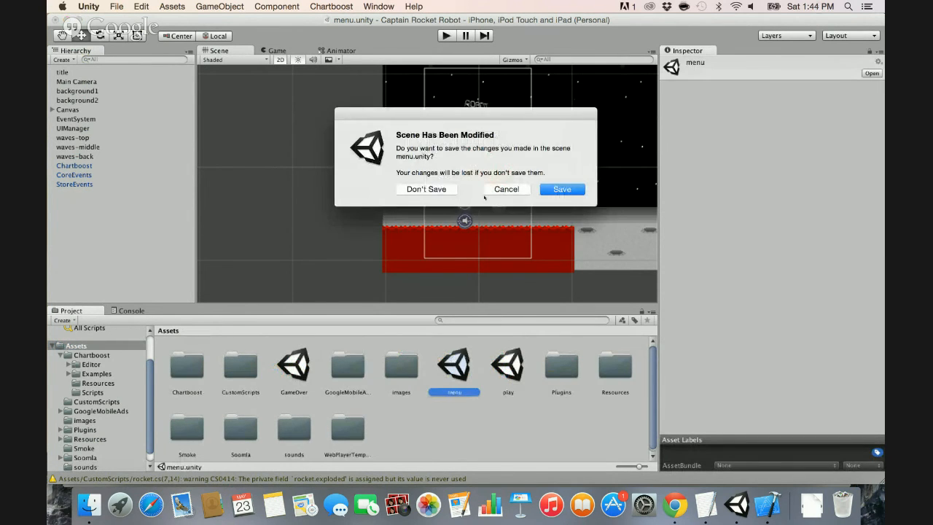
click(490, 189)
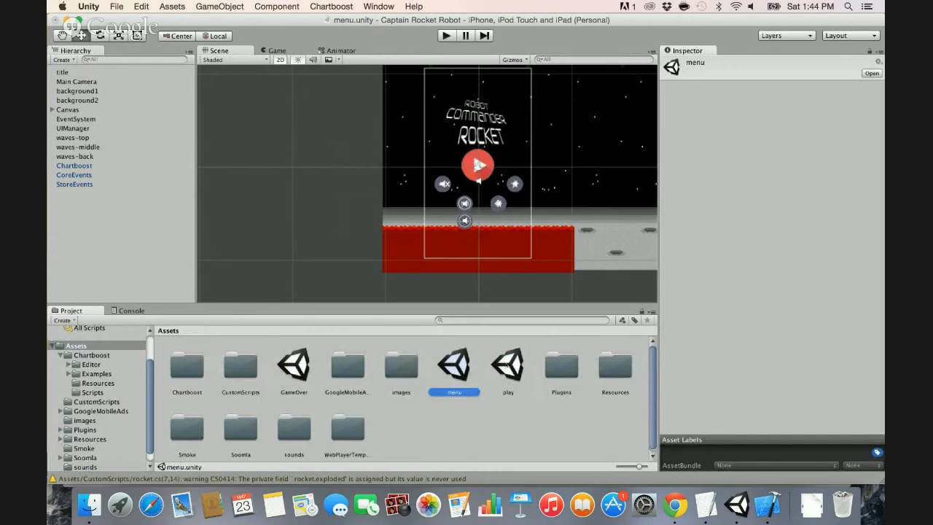
double_click(508, 365)
click(554, 190)
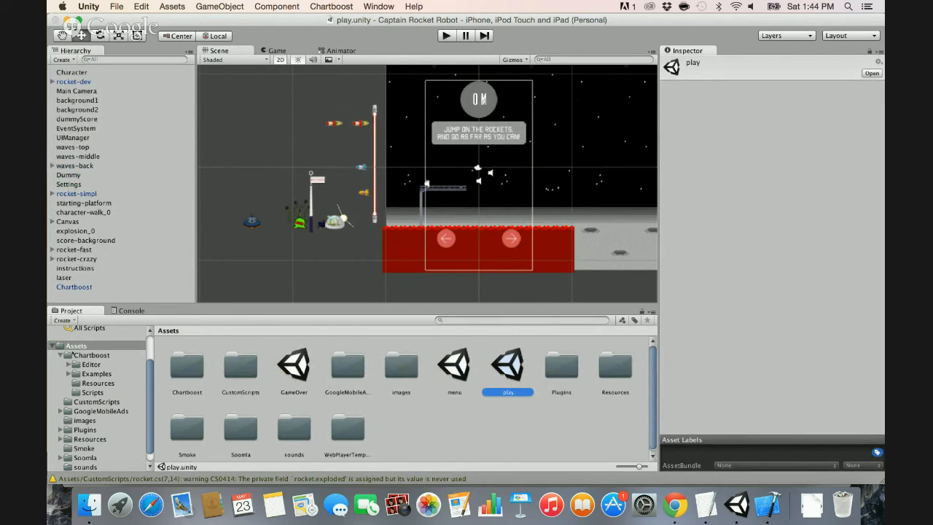
Look through the project's Chartboost folder and the graphics in its images folder.
double_click(187, 364)
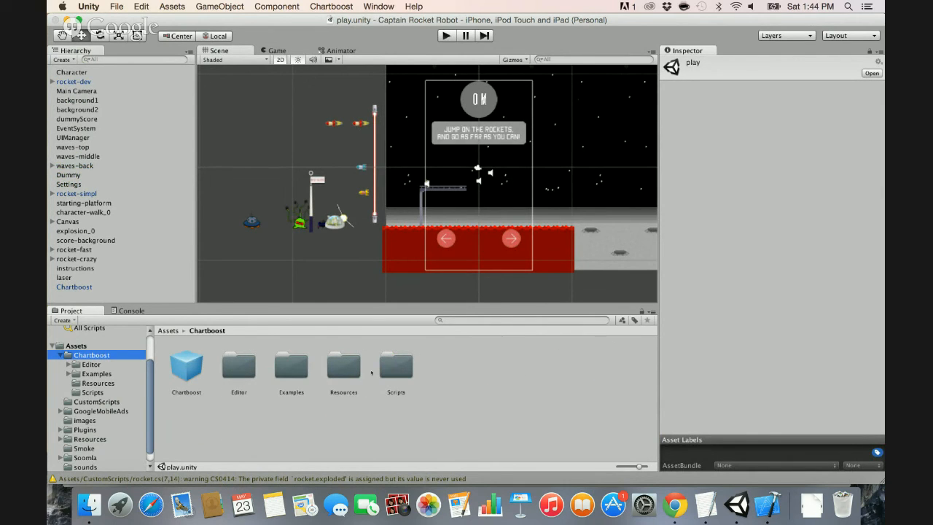
click(76, 345)
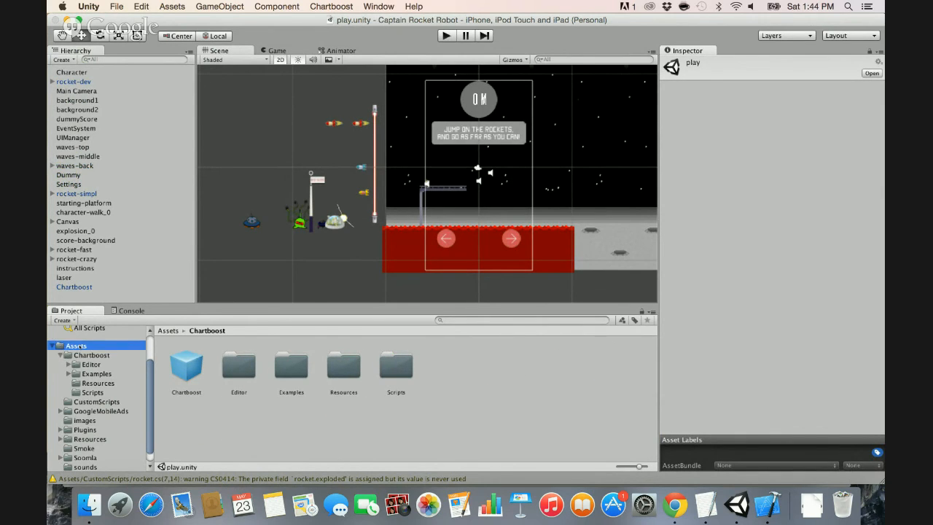
double_click(401, 365)
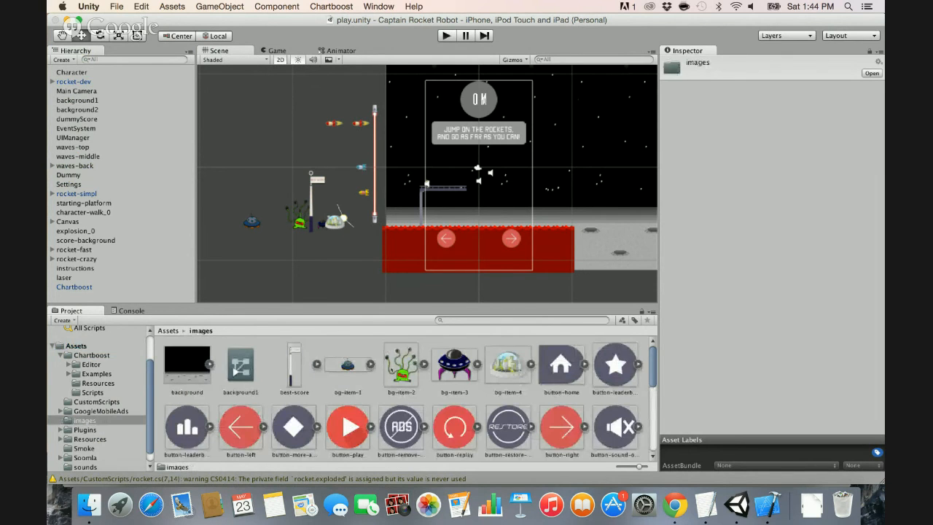
scroll(435, 362, down, 5)
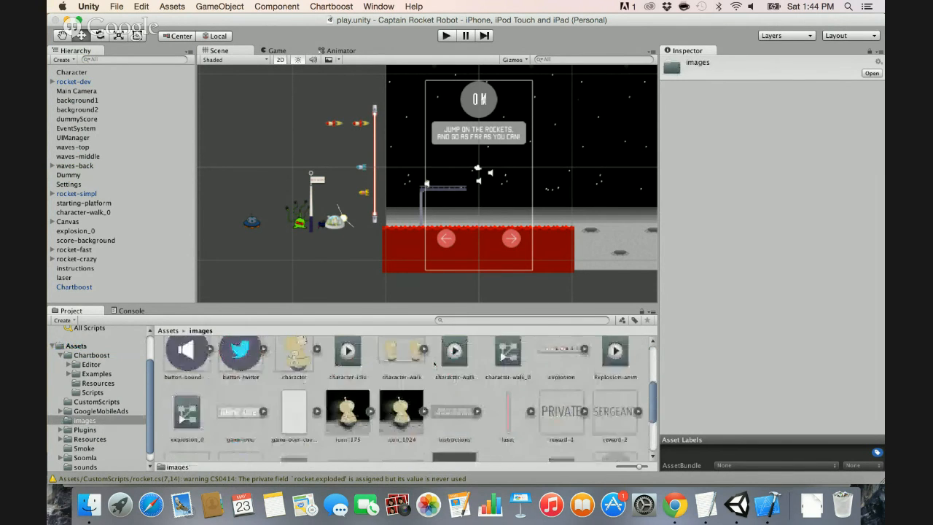
Reveal the Rocket-simple prefab in Finder and preview the rocket image files listed above it.
right_click(451, 368)
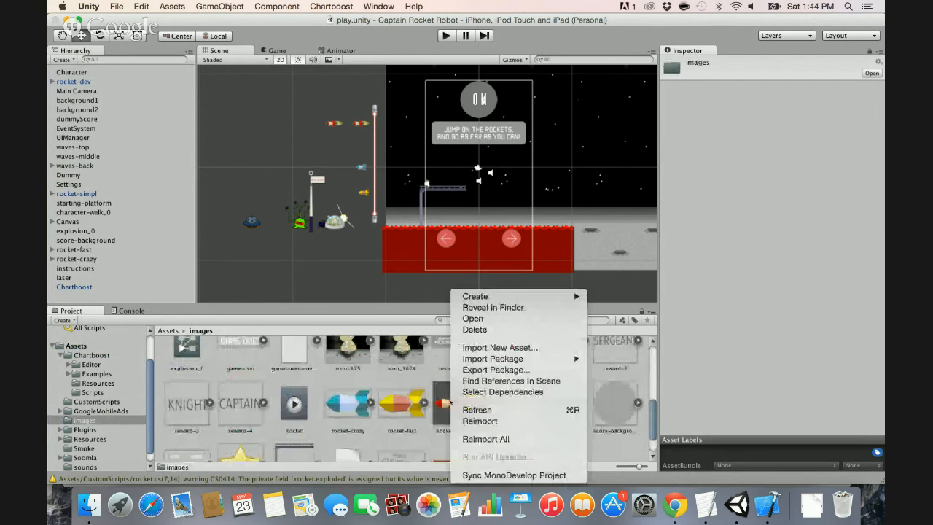
click(472, 308)
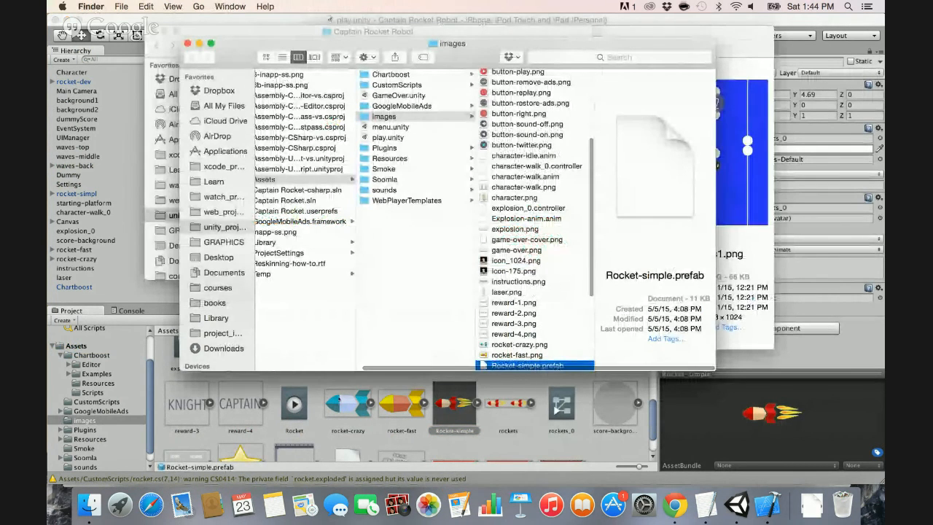
scroll(516, 342, down, 1)
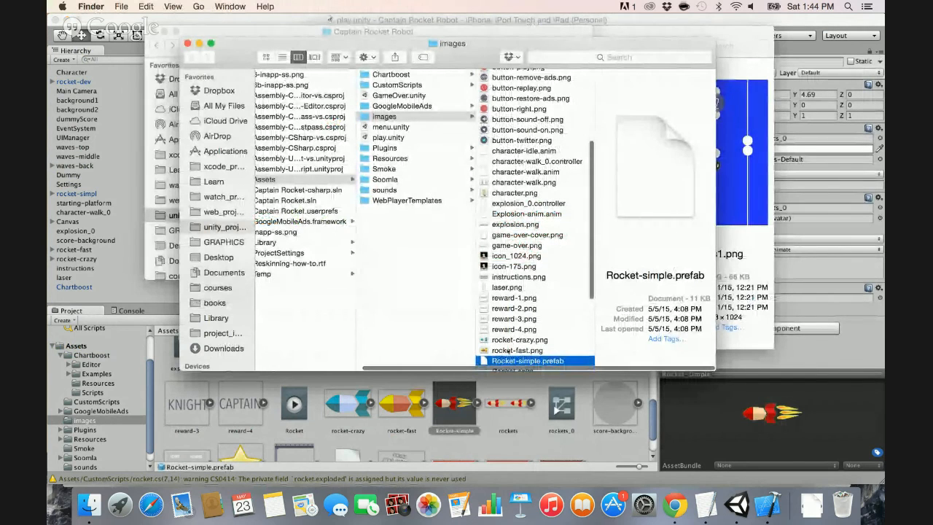
click(509, 351)
key(Up)
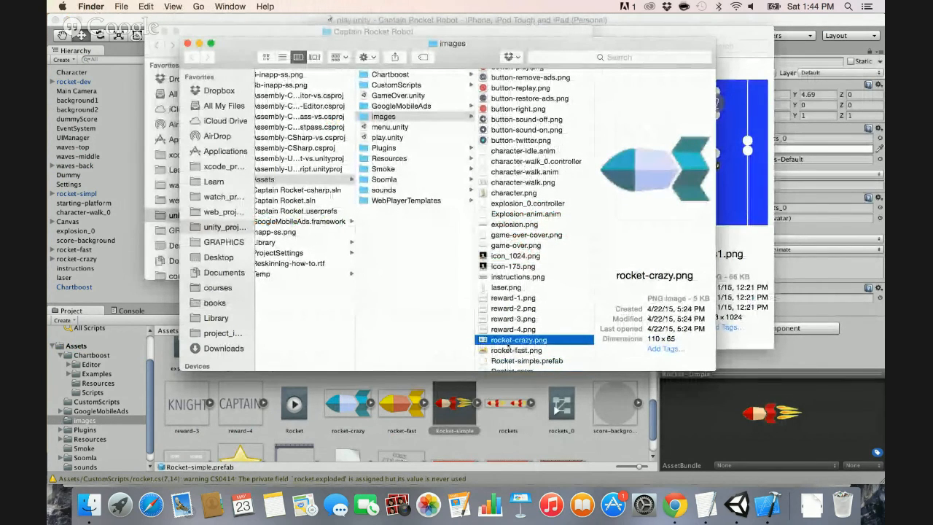
Switch back to Xcode and check the progress of the archive upload.
key(super+Tab)
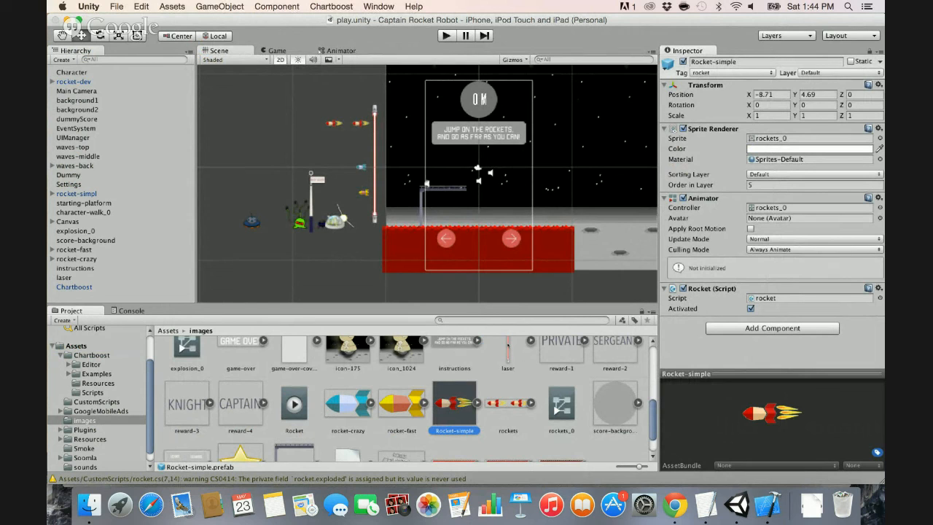
key(super+Tab)
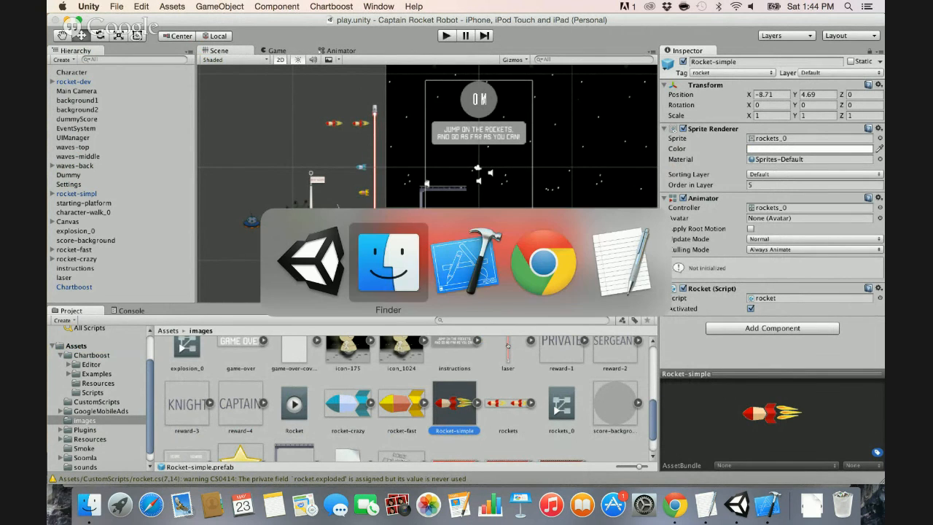
key(super+Tab)
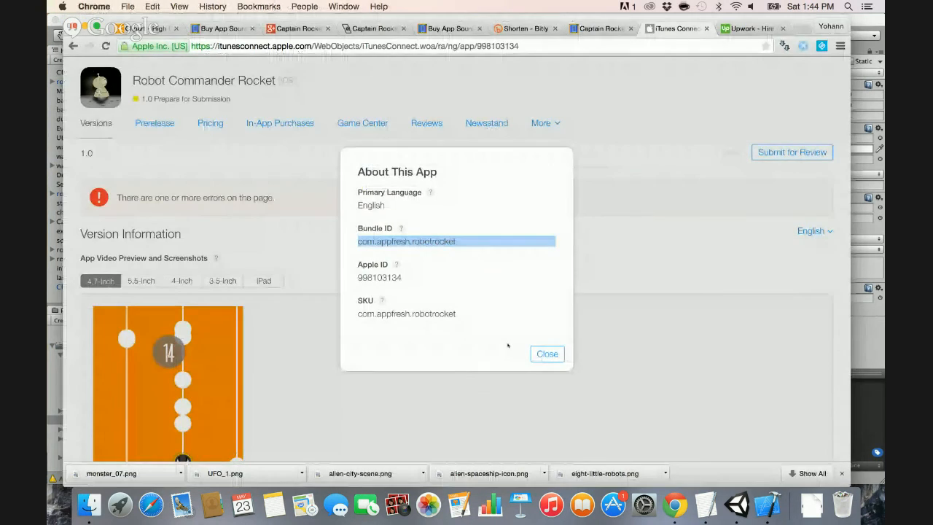
key(super+Tab)
key(super+Tab)
key(super+Tab)
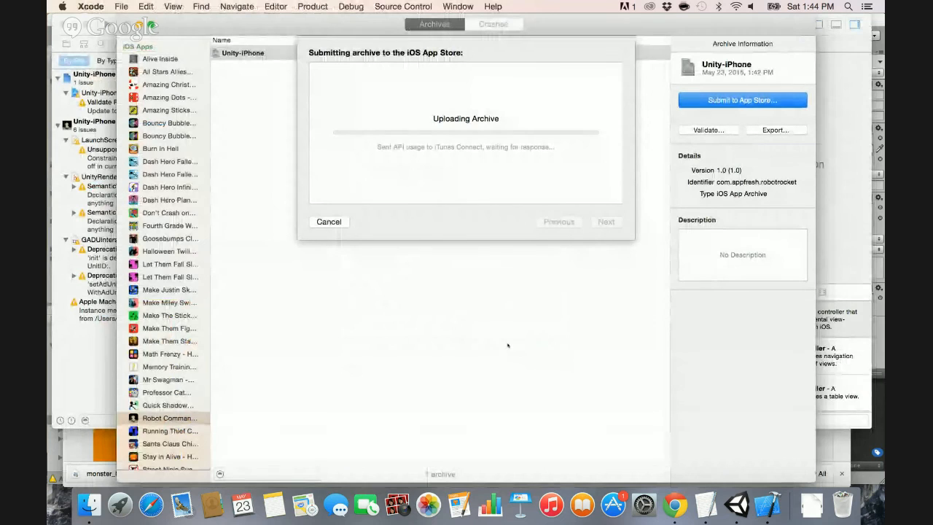
Return to iTunes Connect in Chrome, close the About This App details and examine the Build section of version 1.0.
key(super+Tab)
key(super+Tab)
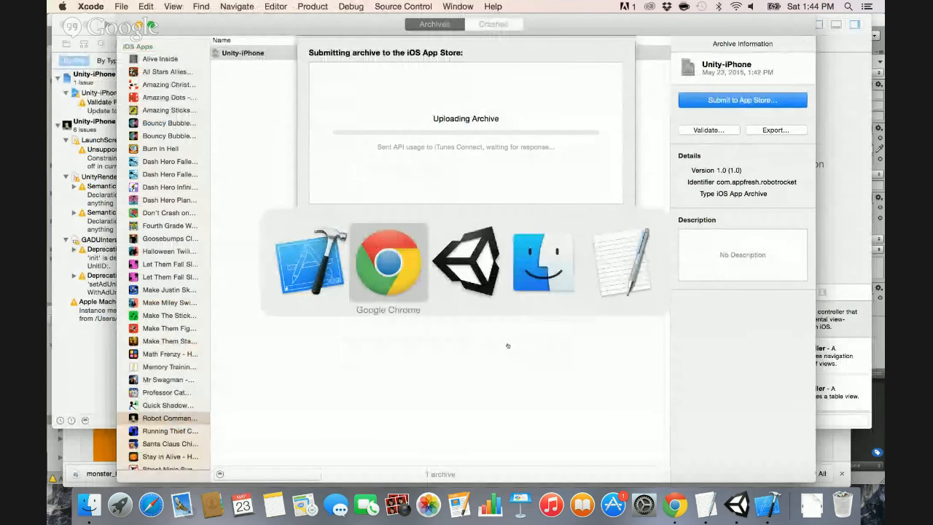
key(super+Tab)
key(super+Tab)
key(super+Tab)
key(super+Tab)
key(super+Tab)
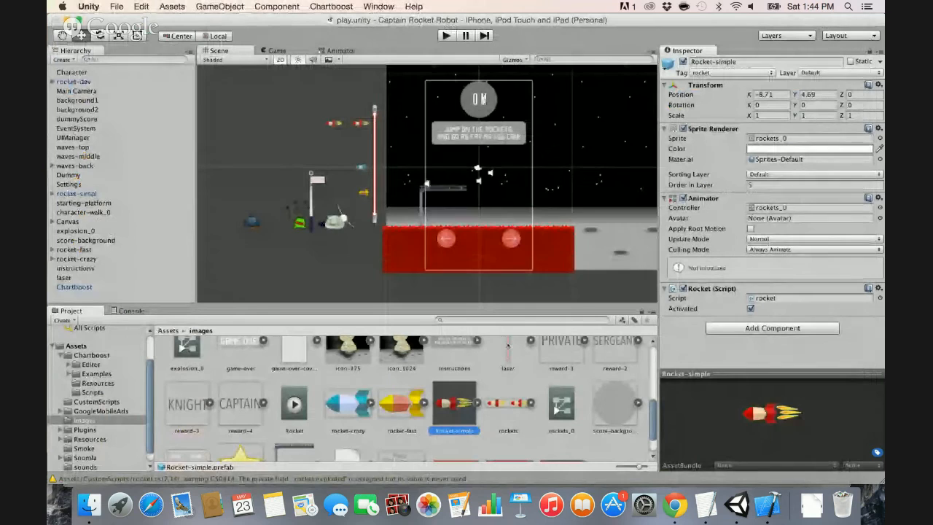
key(super+Tab)
key(super+Tab)
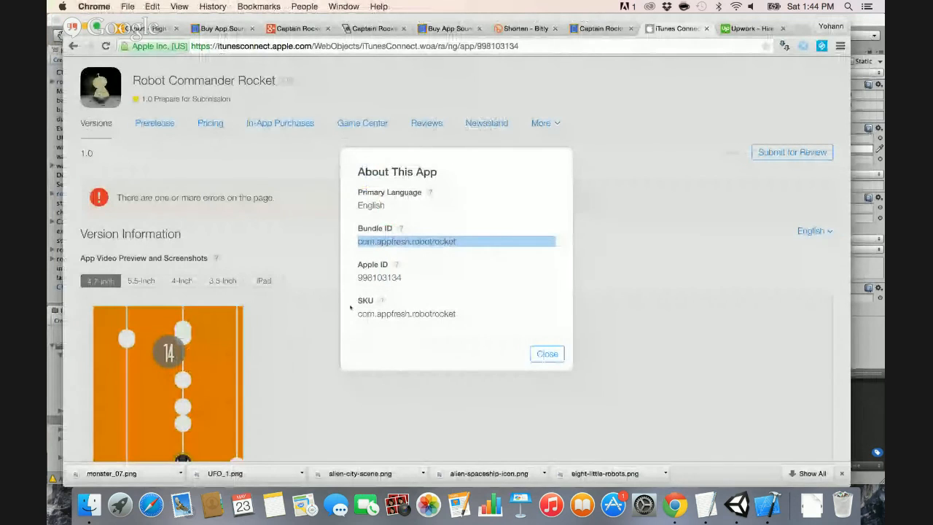
click(539, 353)
scroll(535, 351, down, 15)
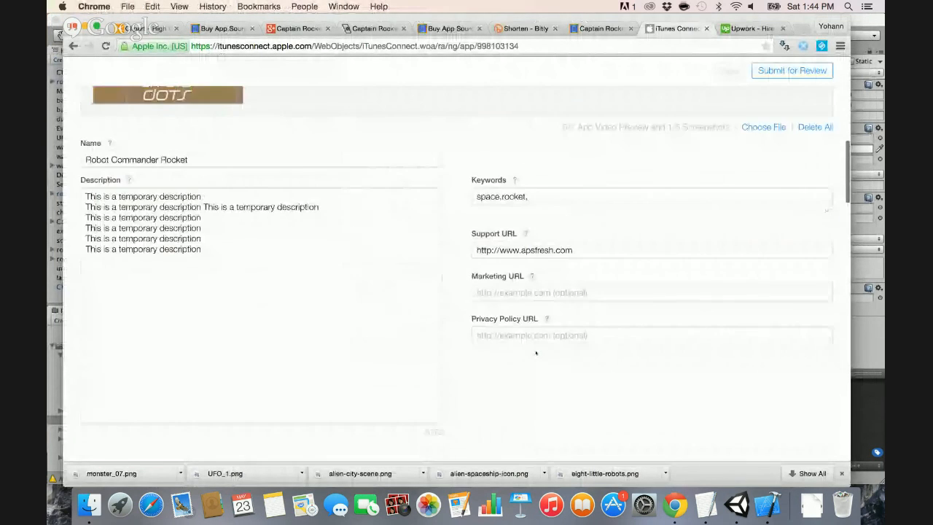
scroll(535, 349, down, 10)
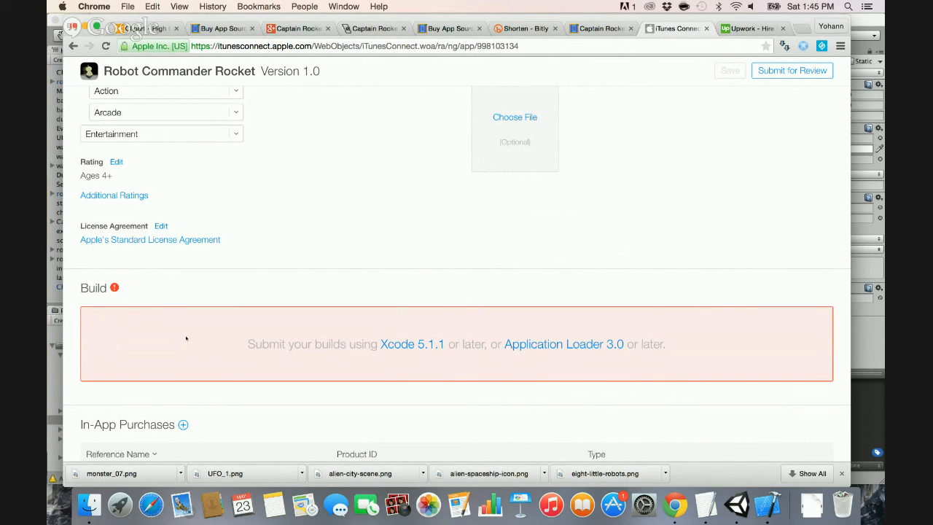
Switch to TextEdit and add the lines "50 % OFF" and "$99 -> ~ $50" below "Live Webinar.".
key(super+Tab)
key(super+Tab)
key(super+Tab)
key(super+Tab)
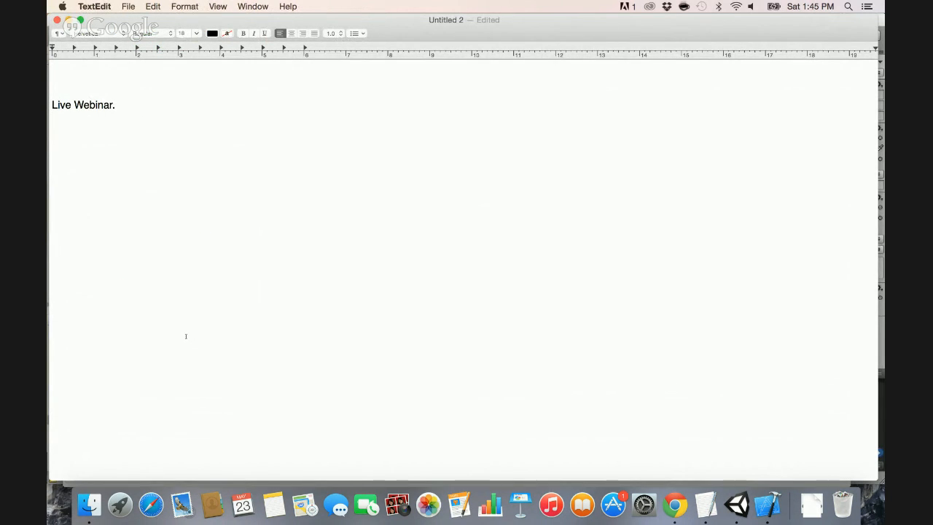
text(50 % OFF )
text($9)
text(9 ->)
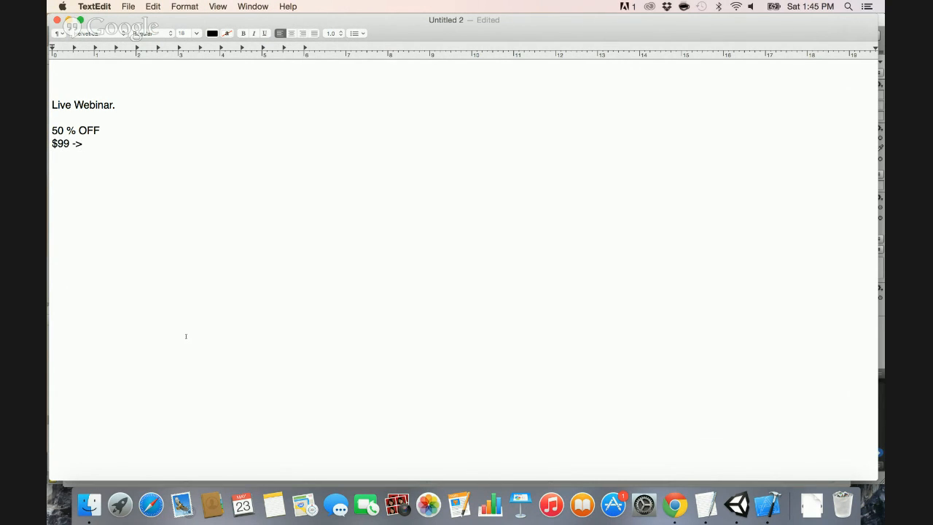
text( ~ $50)
key(Return)
Add the line "COUPO CODE: thankxrocket50" below the price, separated by a blank line, and move the cursor back into the code.
key(Return)
text(COUPO CODE: thankx)
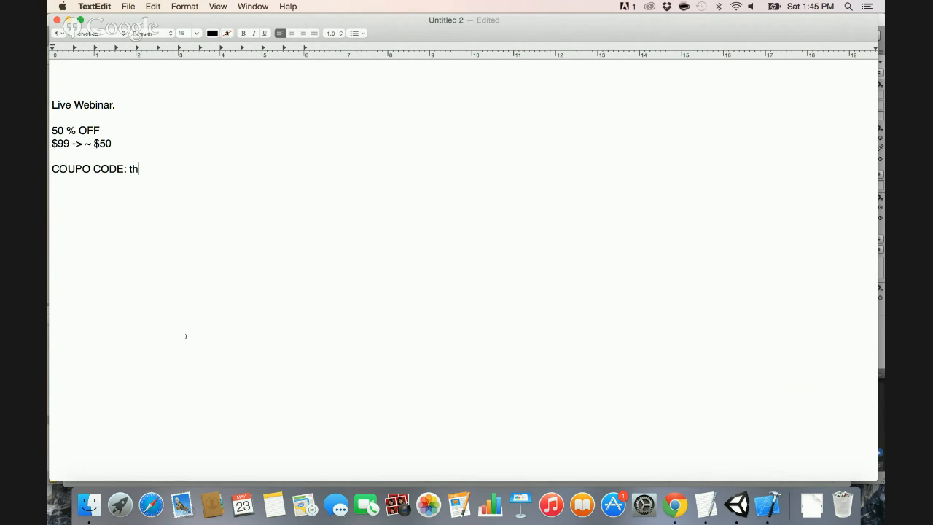
text(rocket)
text(50)
key(Left)
key(Left)
key(Left)
key(Left)
key(Left)
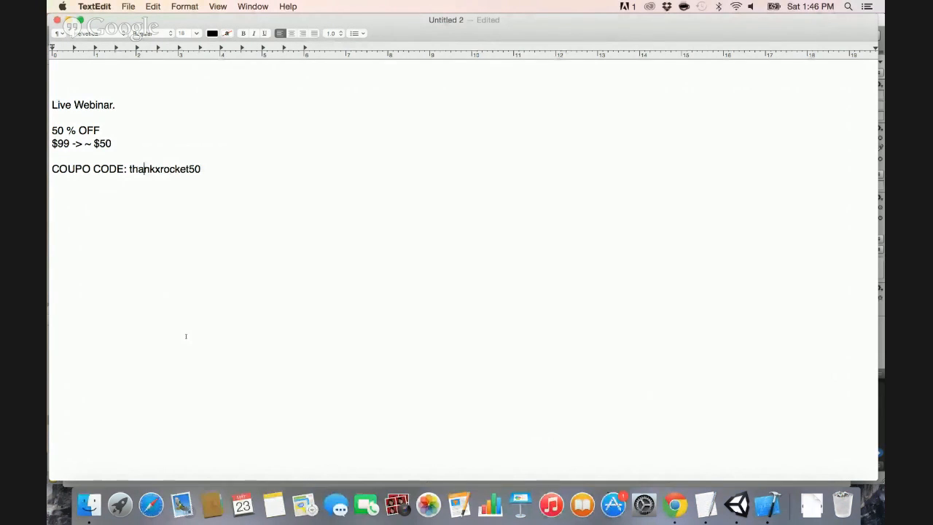